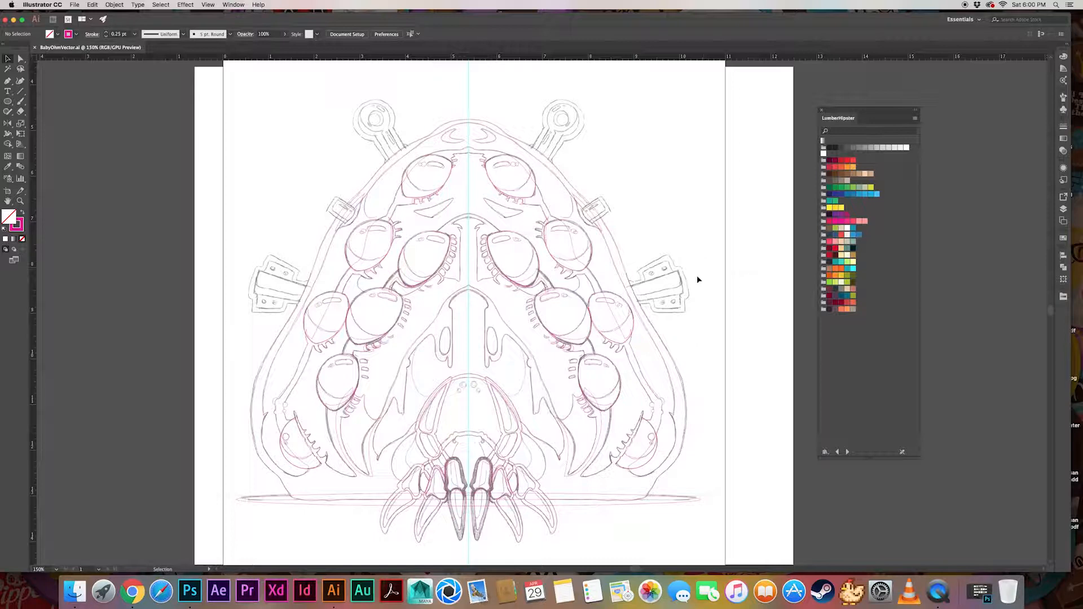
# Look through the Apps, Assets, Stock, Community and Home sections of the Creative Cloud desktop app
pyautogui.click(132, 593)
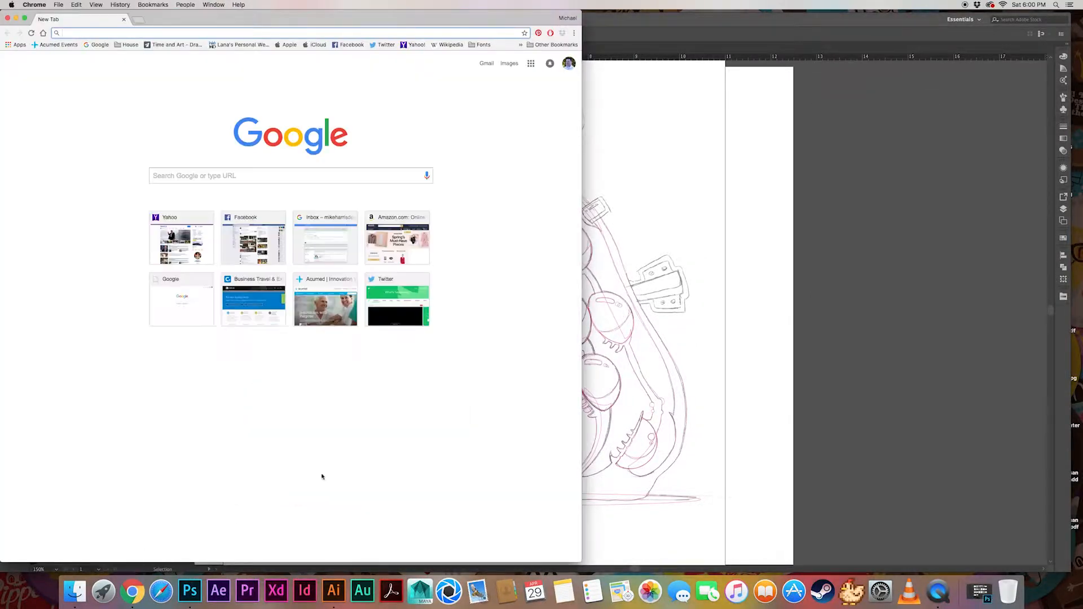
pyautogui.press('super+w')
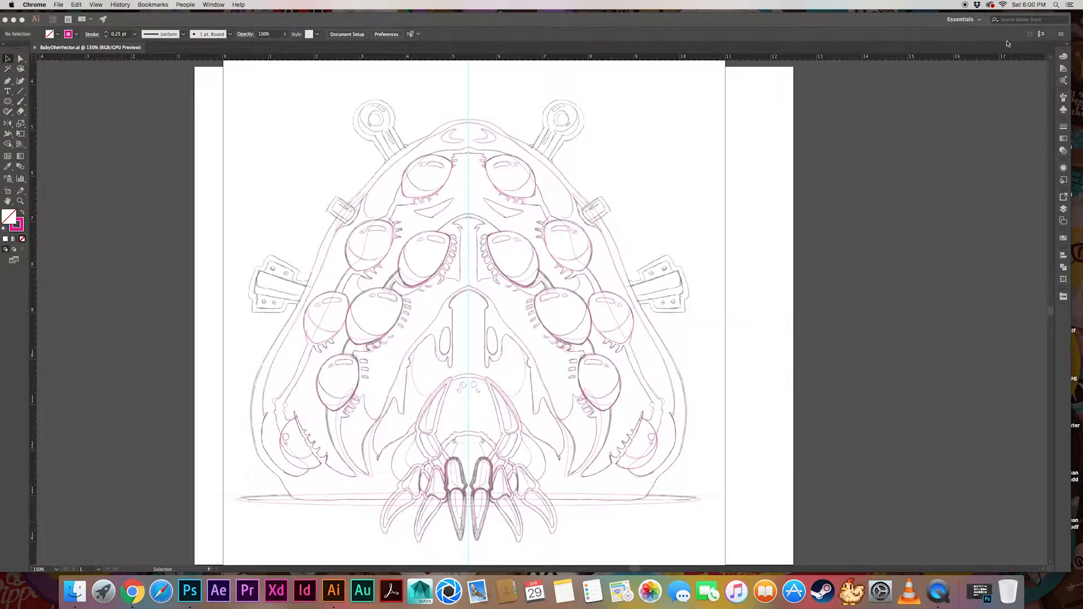
pyautogui.click(990, 5)
pyautogui.click(949, 49)
pyautogui.scroll(-3, 975, 236)
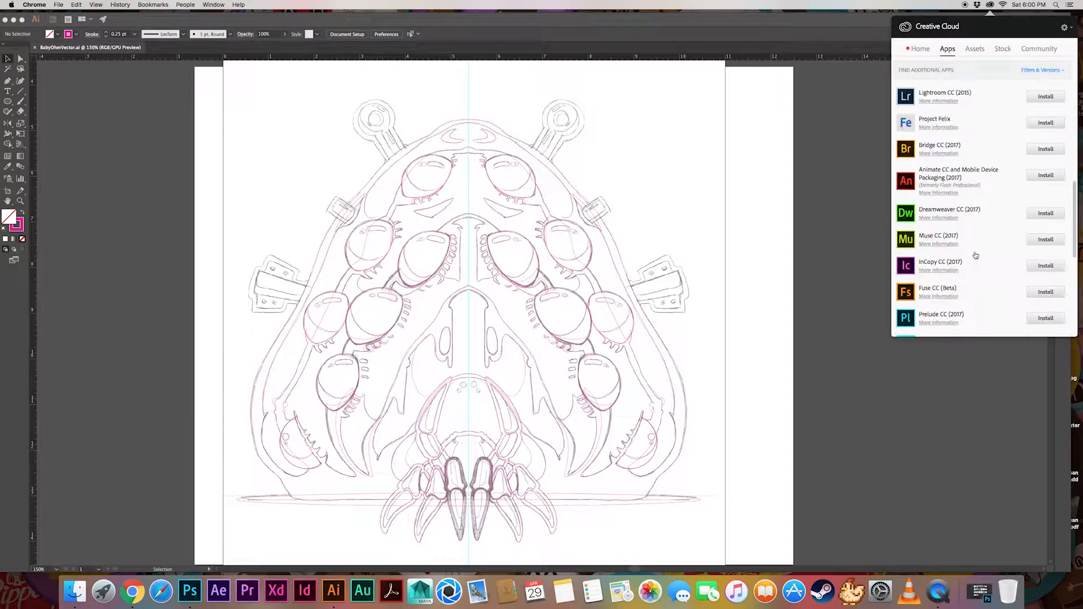
pyautogui.scroll(3, 975, 254)
pyautogui.scroll(1, 975, 254)
pyautogui.click(975, 50)
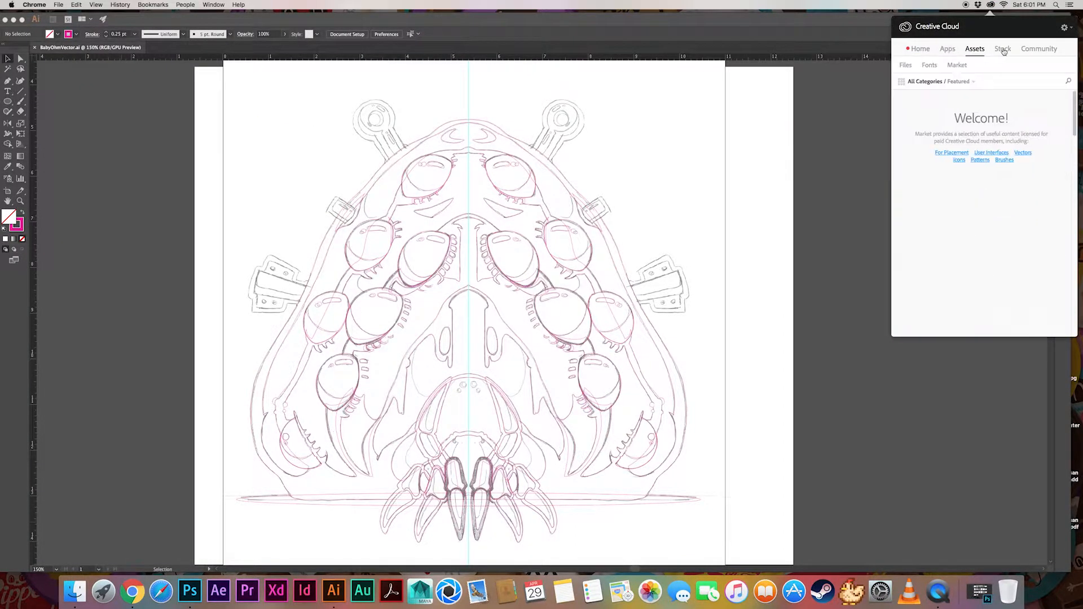
pyautogui.click(1003, 50)
pyautogui.click(1038, 49)
pyautogui.click(923, 50)
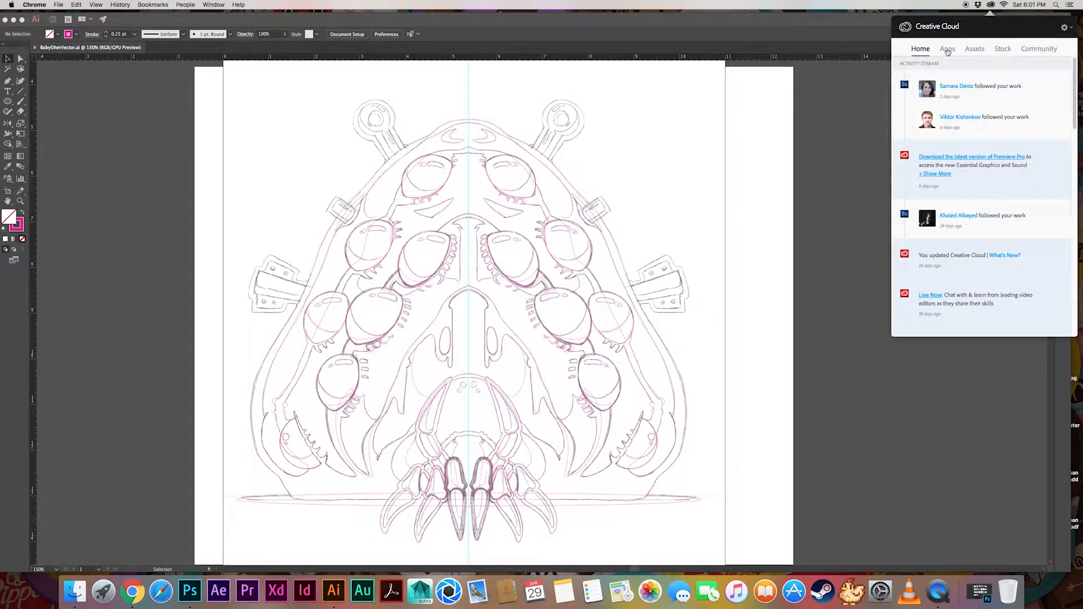
pyautogui.click(948, 50)
pyautogui.click(851, 135)
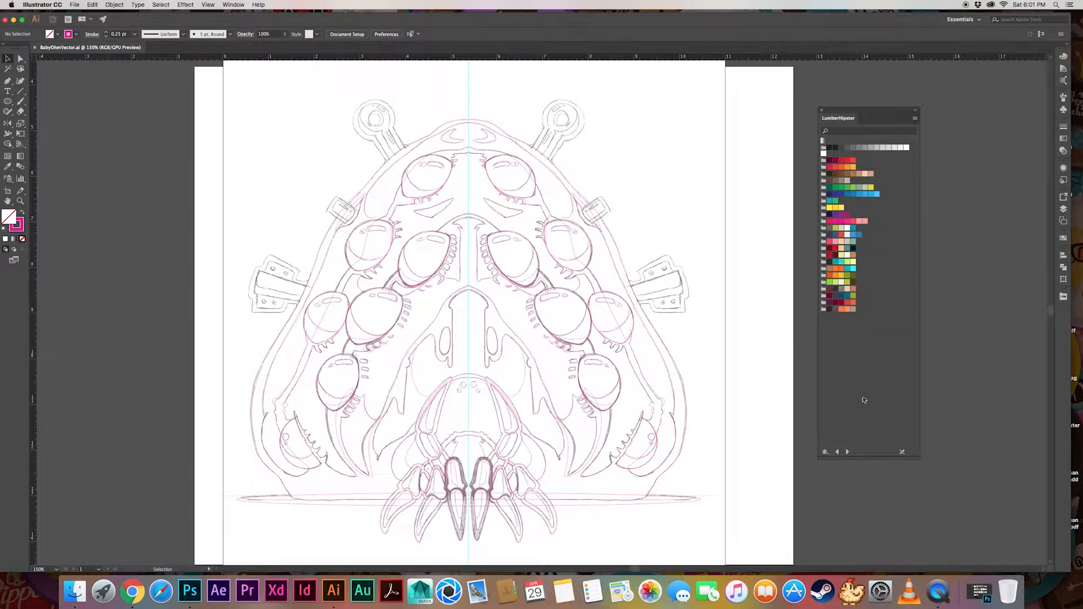
# Open a new Chrome window, search the web for kuler and open the Adobe Color site
pyautogui.rightClick(132, 591)
pyautogui.click(152, 517)
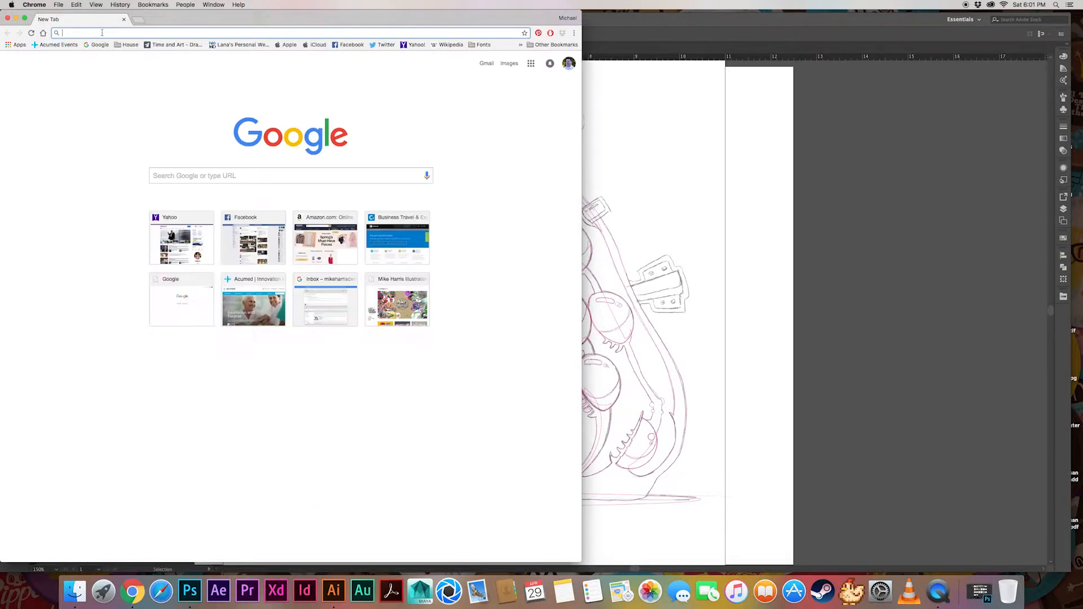
pyautogui.write('kuler')
pyautogui.press('Return')
pyautogui.click(116, 162)
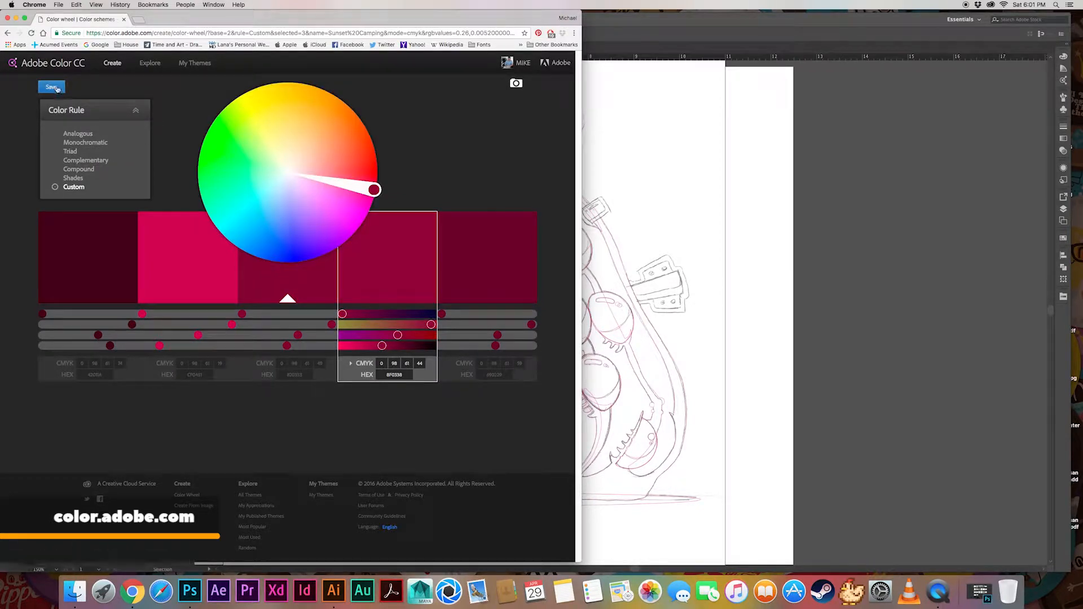
# Browse the most popular color themes in Adobe Color's Explore section for a palette to save
pyautogui.click(150, 63)
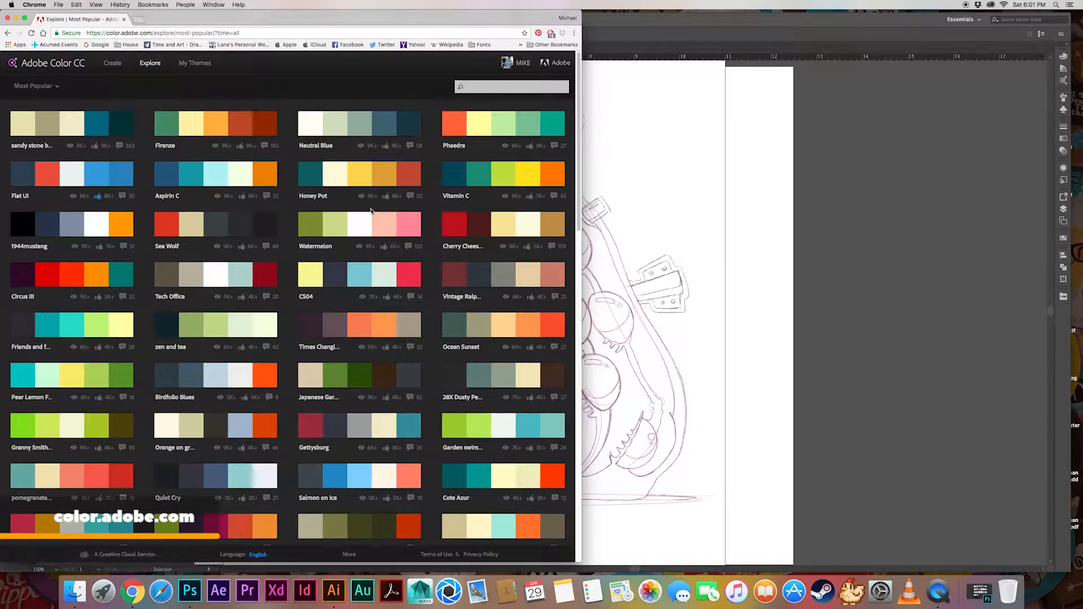
pyautogui.scroll(-3, 316, 282)
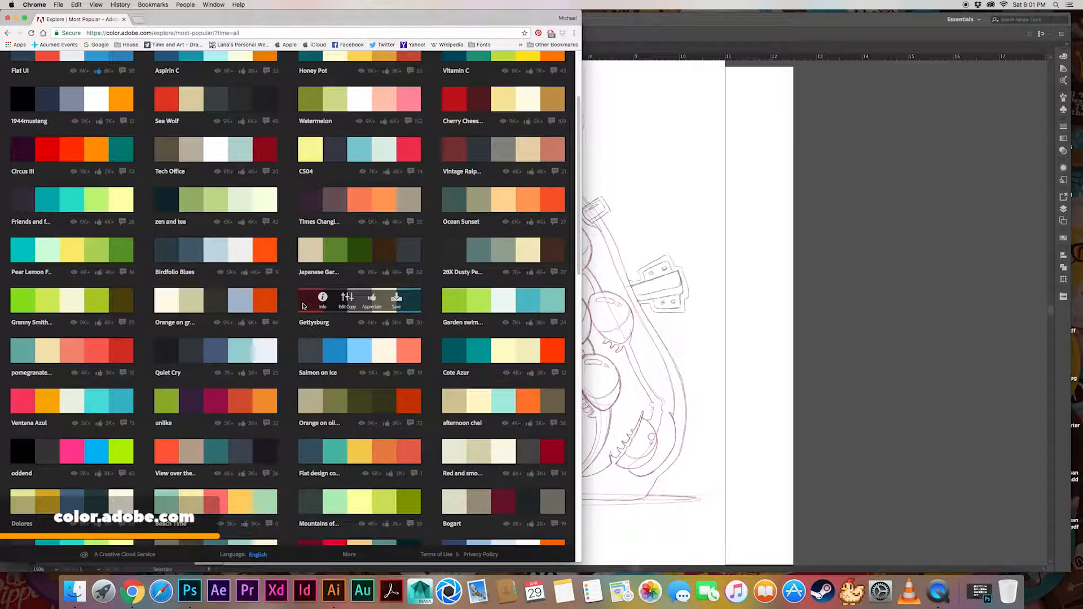
pyautogui.scroll(-8, 302, 307)
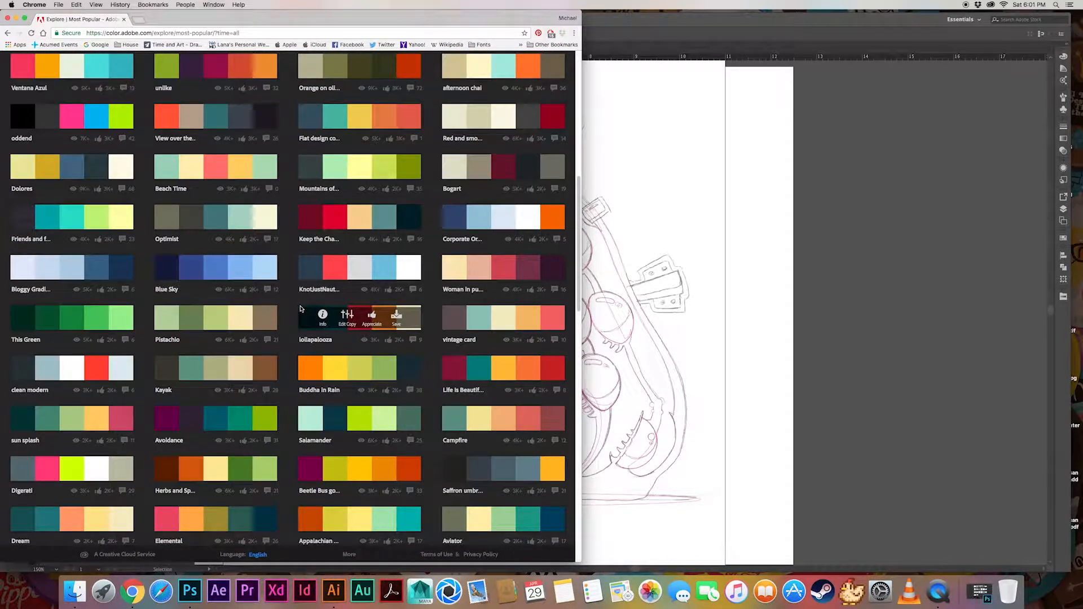
pyautogui.scroll(-10, 300, 308)
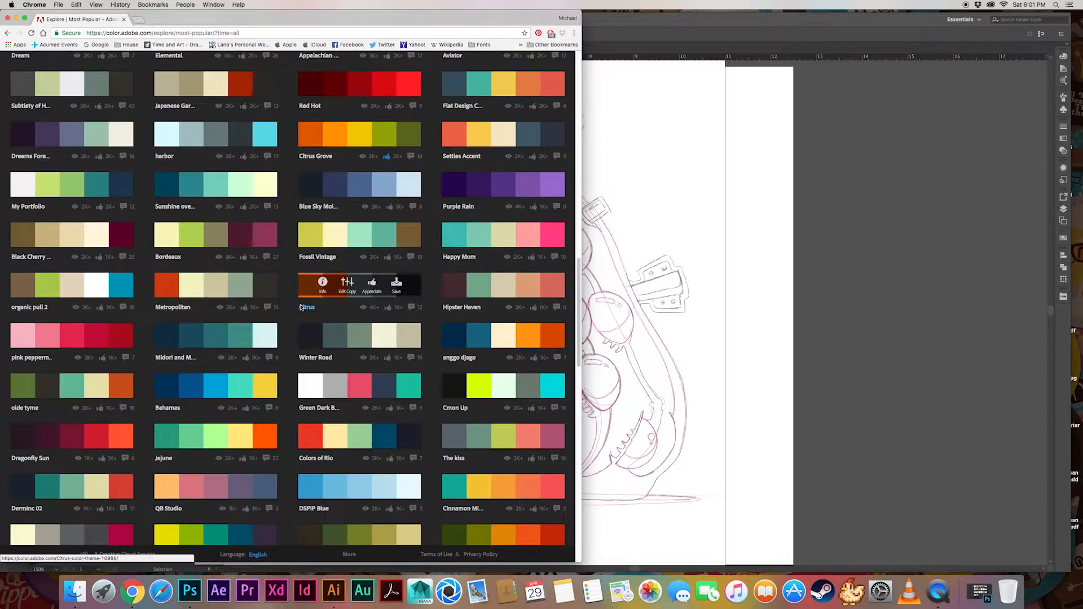
pyautogui.scroll(-15, 300, 307)
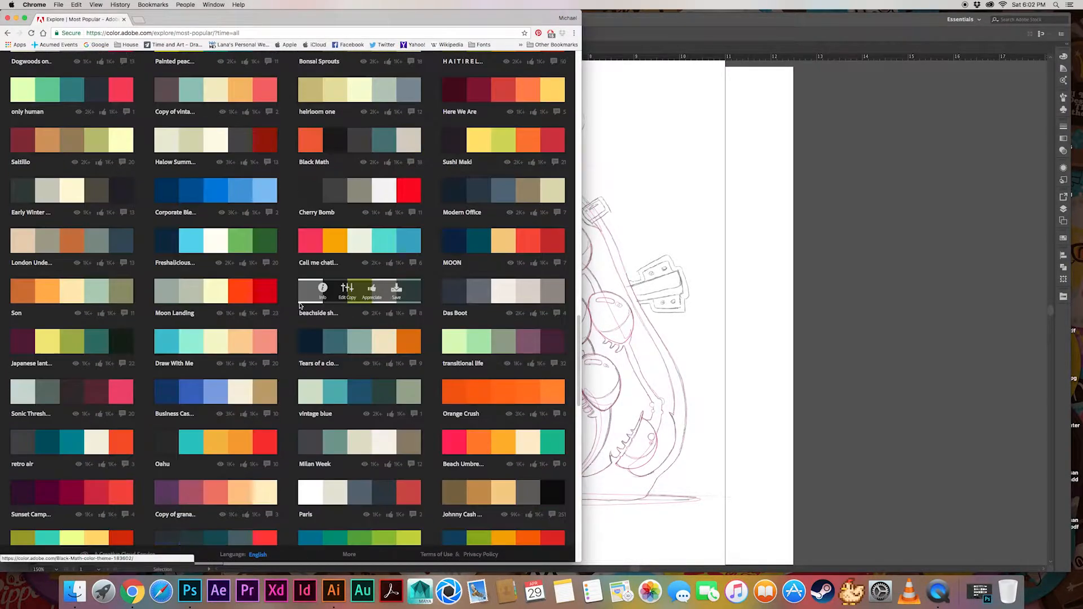
pyautogui.scroll(-8, 299, 307)
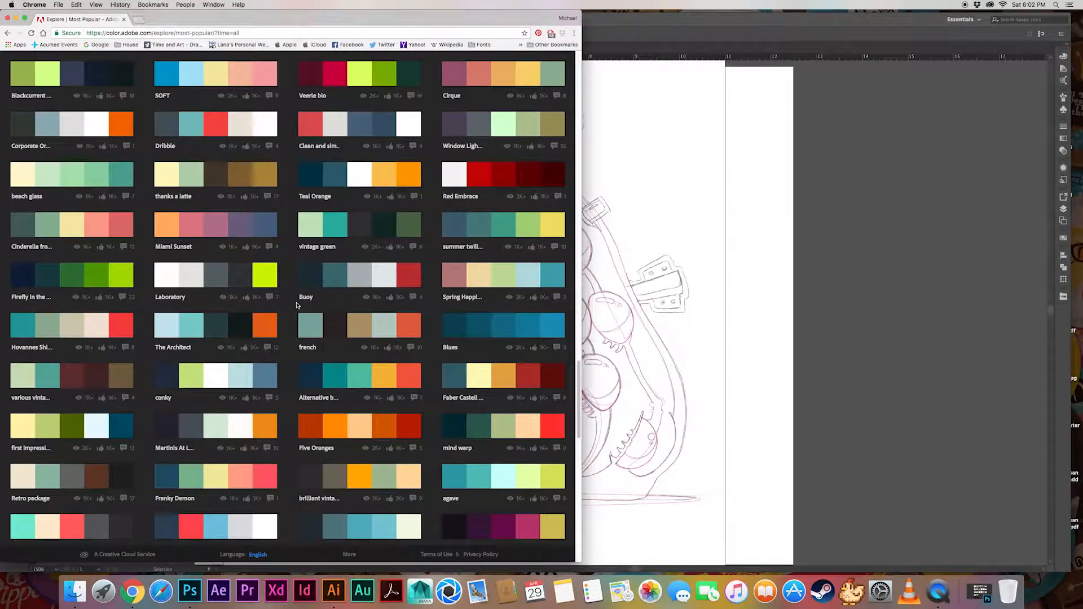
pyautogui.scroll(-15, 297, 305)
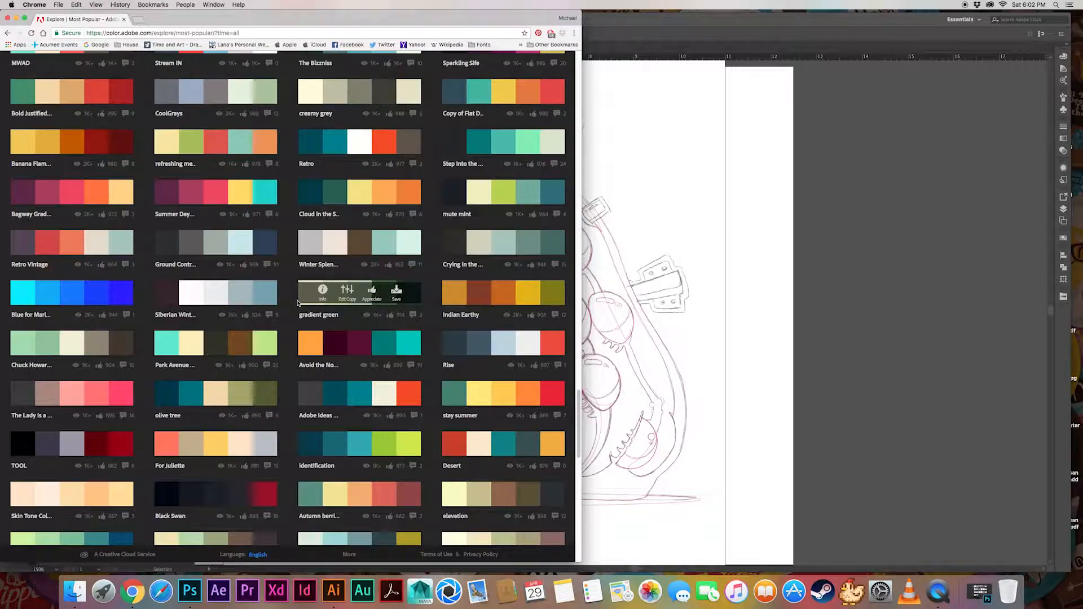
pyautogui.scroll(-8, 296, 303)
pyautogui.scroll(-20, 297, 301)
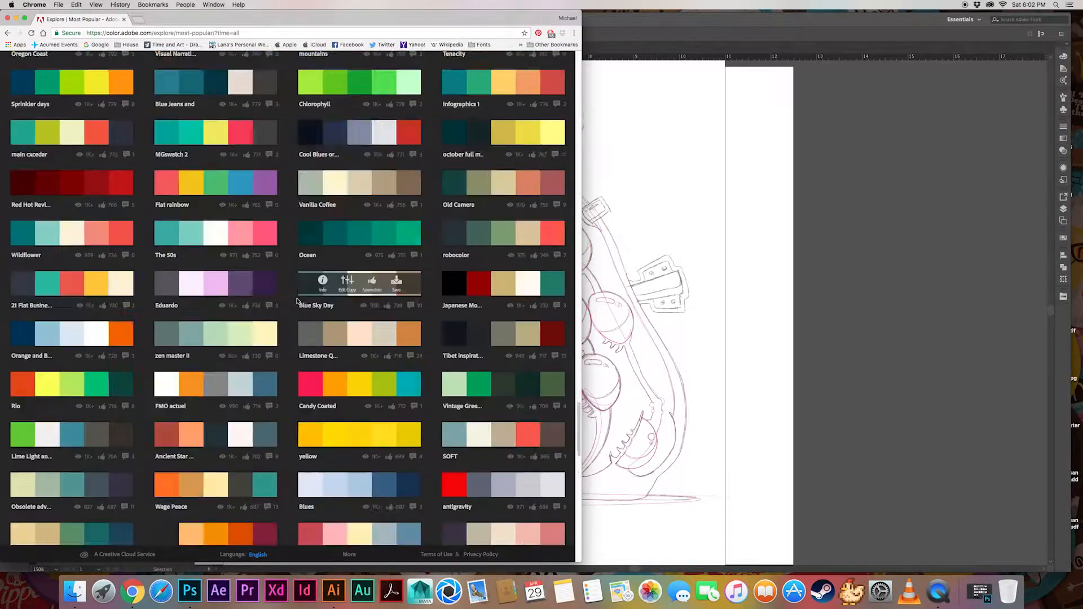
pyautogui.scroll(-8, 297, 300)
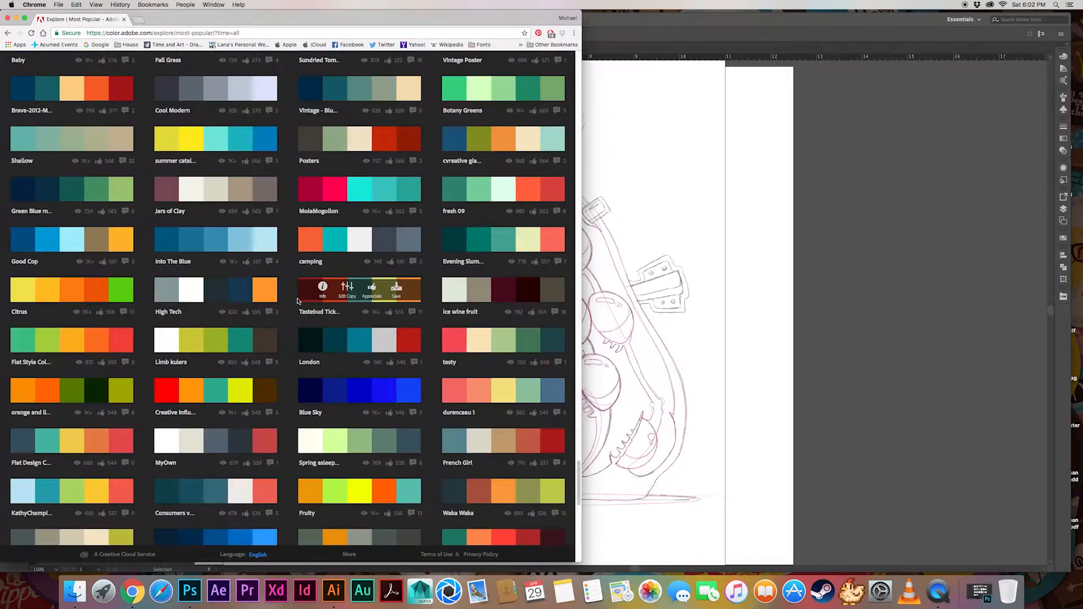
pyautogui.scroll(-9, 298, 301)
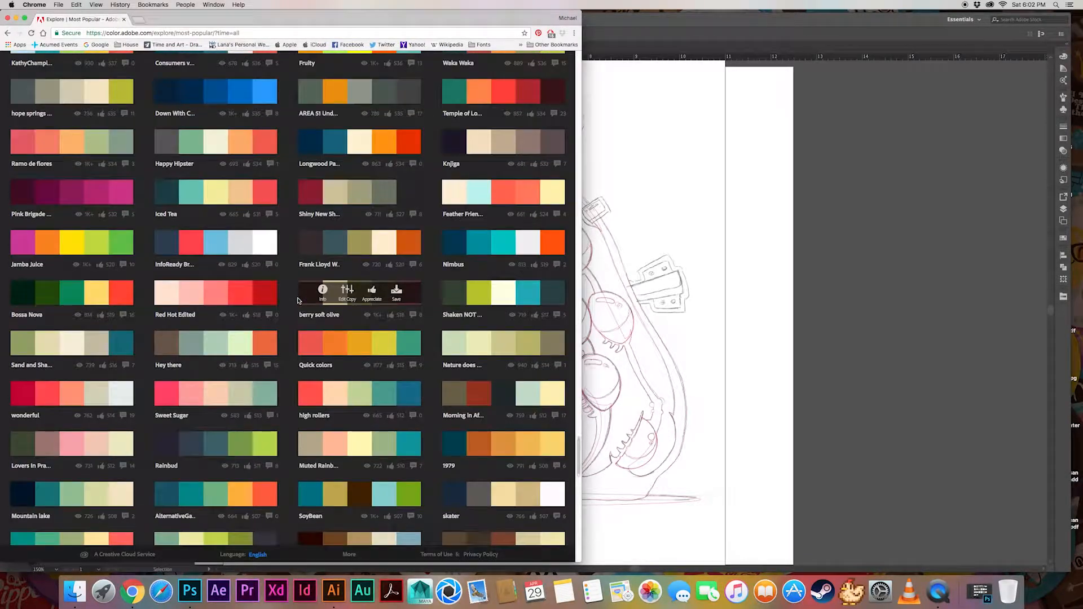
pyautogui.scroll(20, 297, 301)
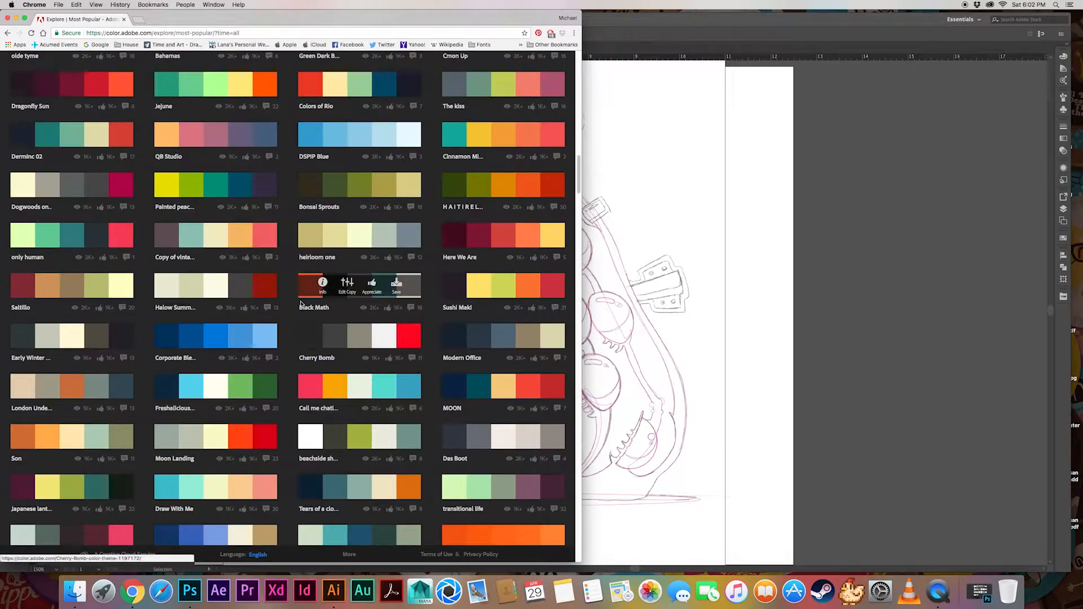
# Save the "only human" color theme to the Illustrator Library and close the browser window
pyautogui.click(110, 235)
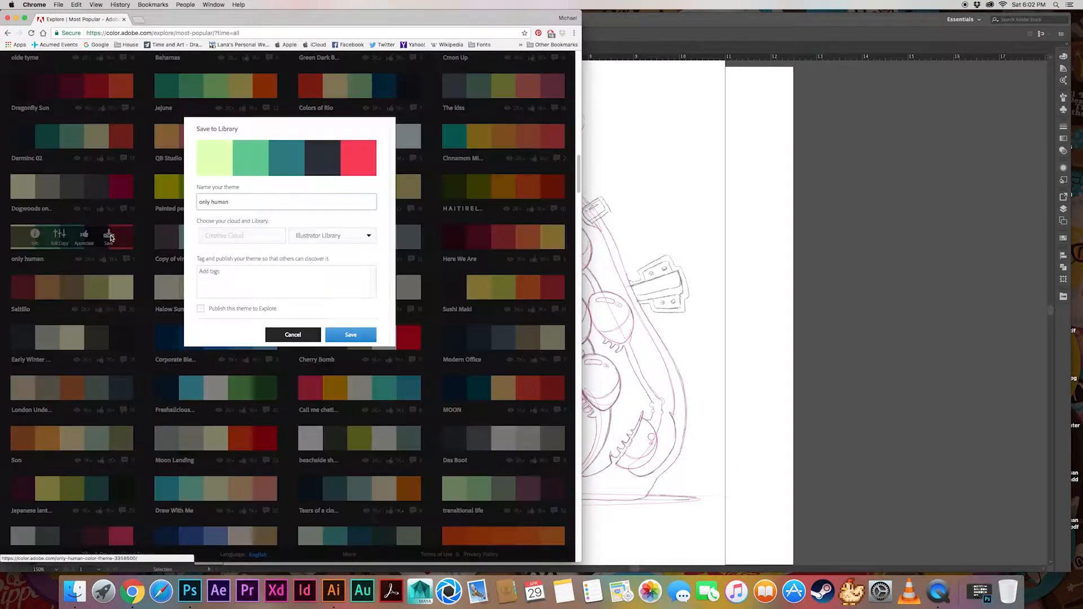
pyautogui.click(324, 237)
pyautogui.click(325, 239)
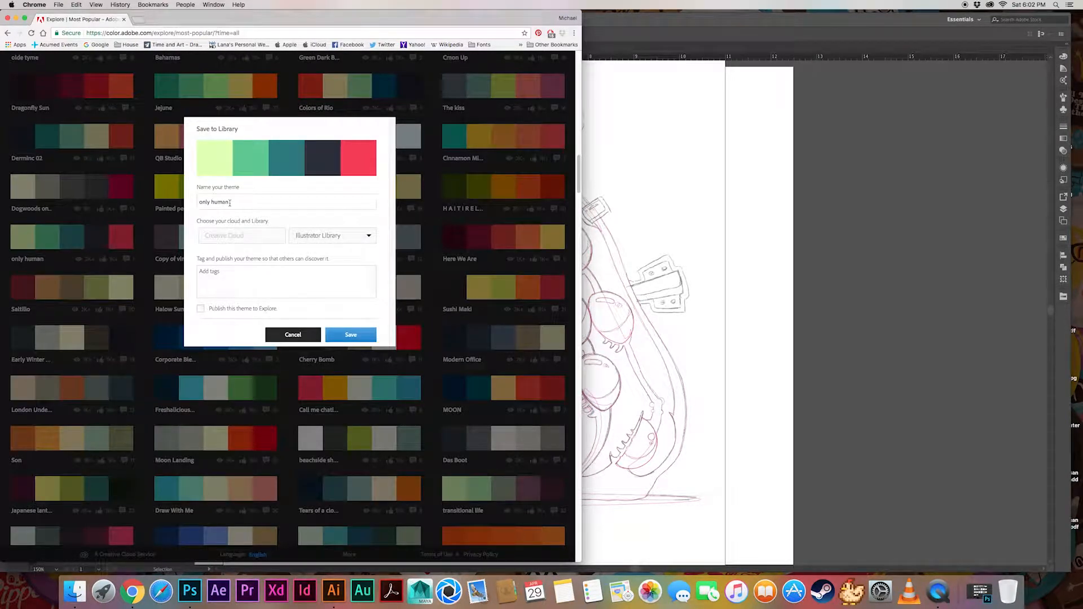
pyautogui.click(353, 239)
pyautogui.click(353, 250)
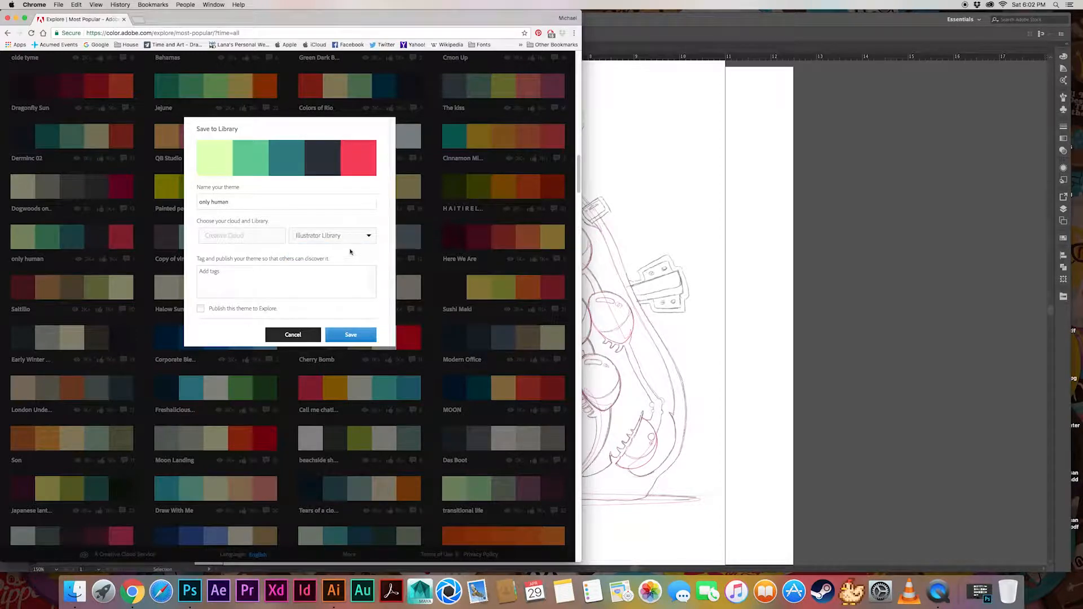
pyautogui.click(354, 336)
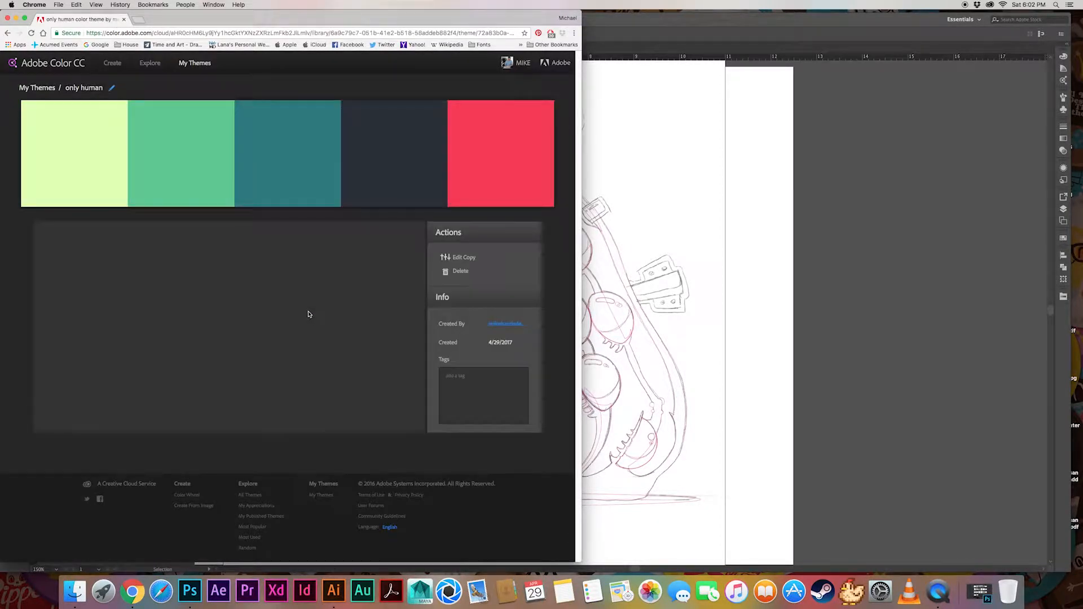
pyautogui.click(9, 18)
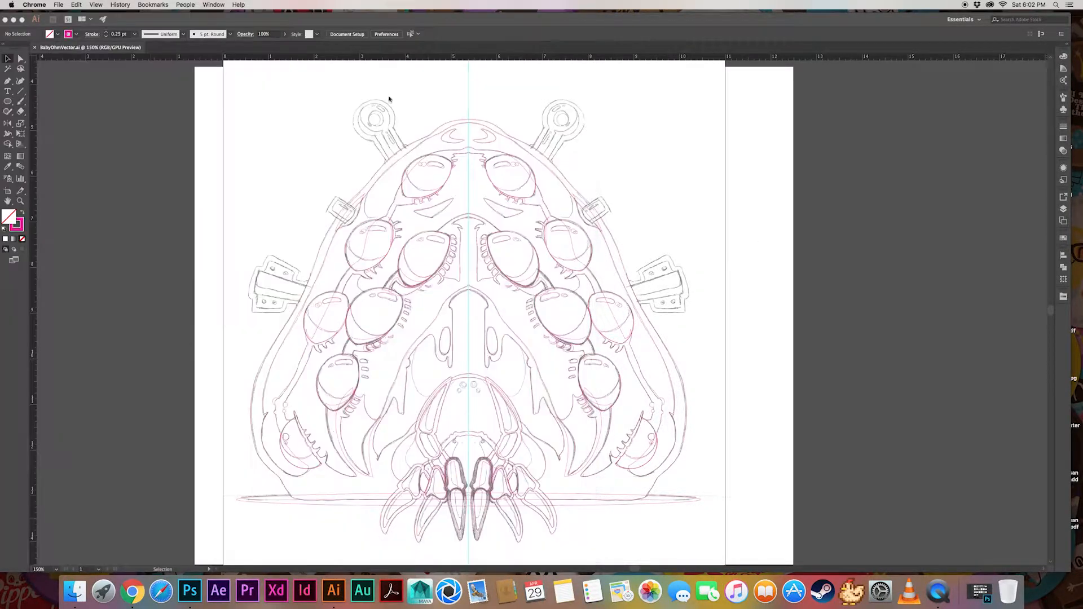
# Return to Illustrator and show the Creative Cloud Libraries panel
pyautogui.click(1064, 239)
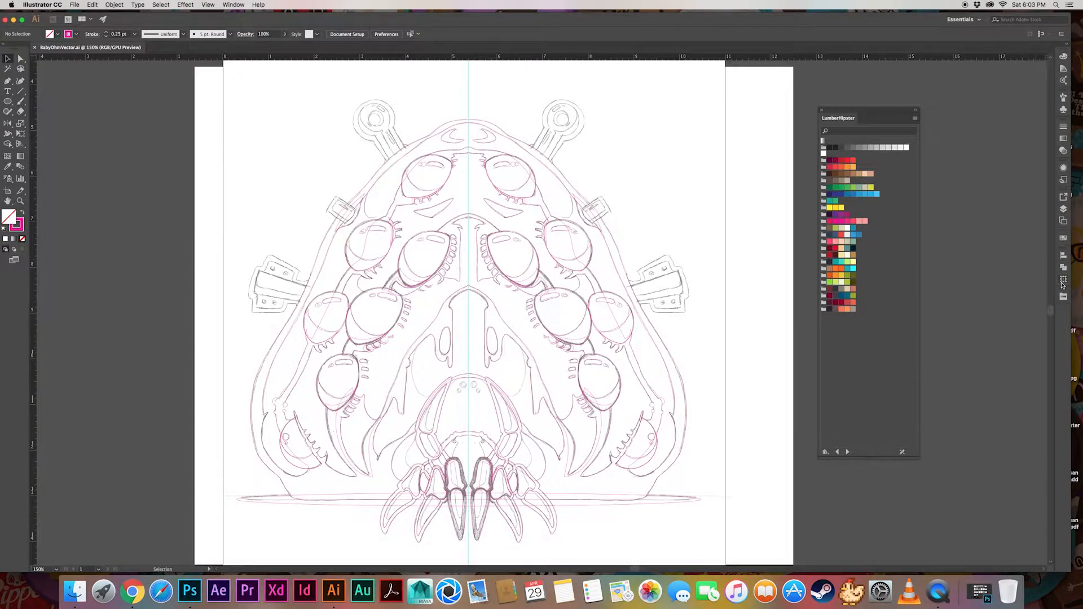
pyautogui.click(233, 4)
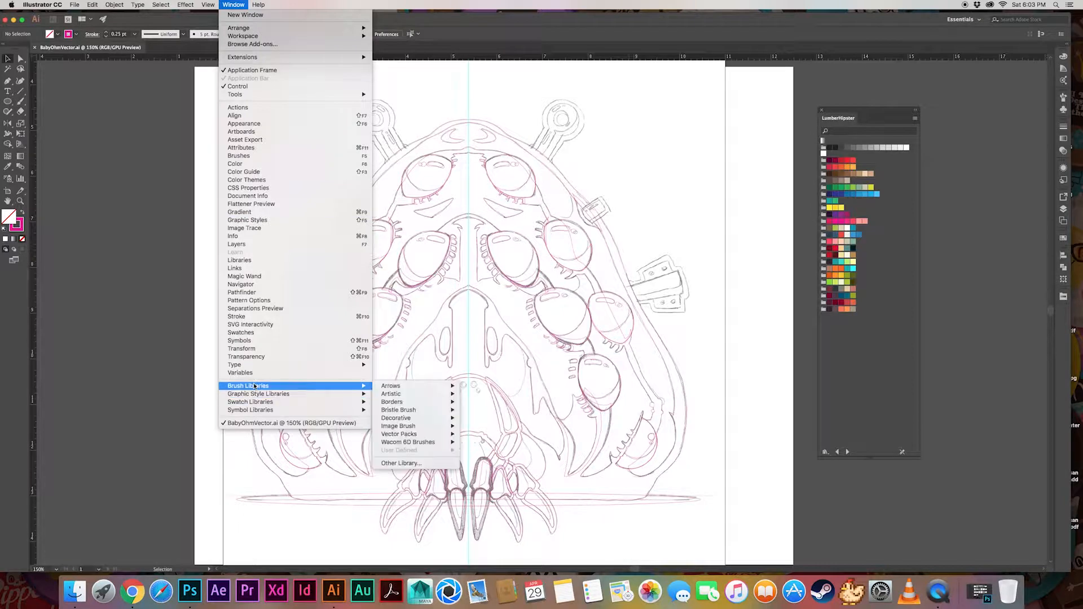
pyautogui.moveTo(254, 403)
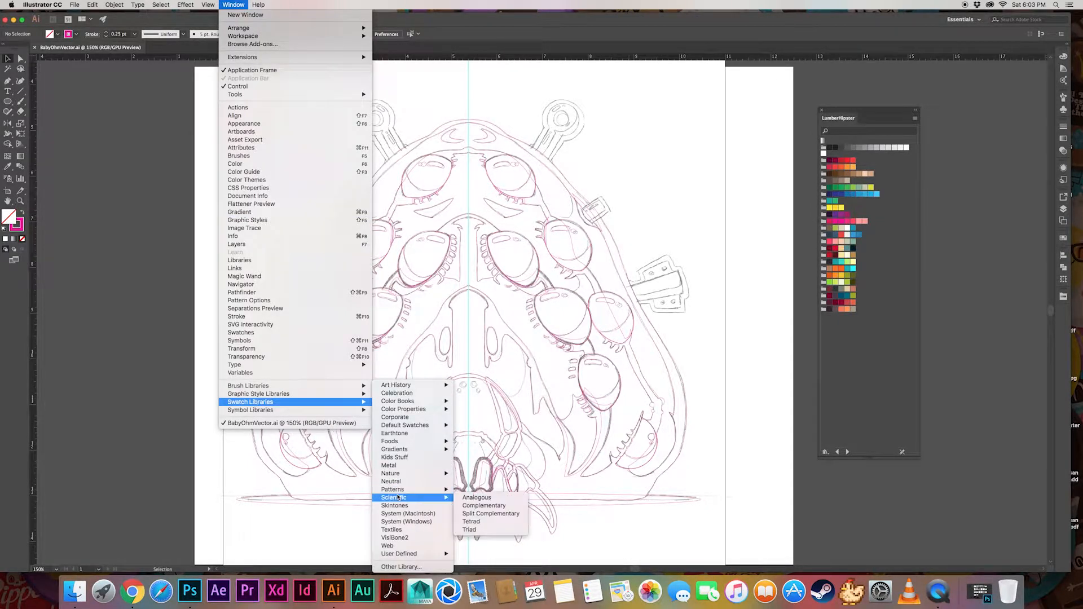
pyautogui.moveTo(404, 555)
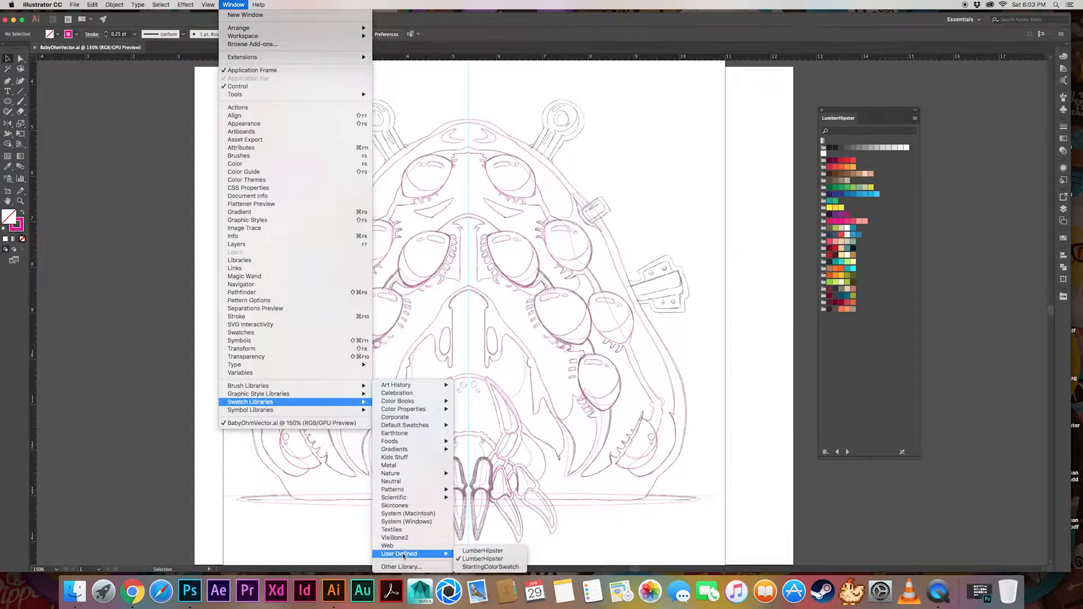
pyautogui.click(282, 260)
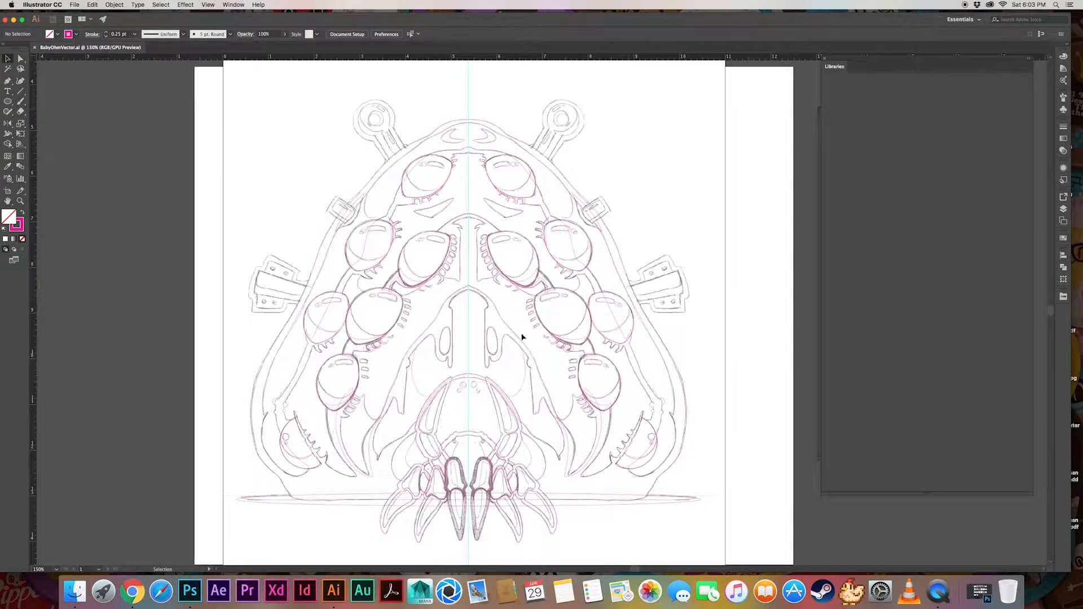
# Move the LumberHipster swatches over the artboard and widen the Libraries panel so both can be used together
pyautogui.moveTo(821, 70); pyautogui.dragTo(889, 76)
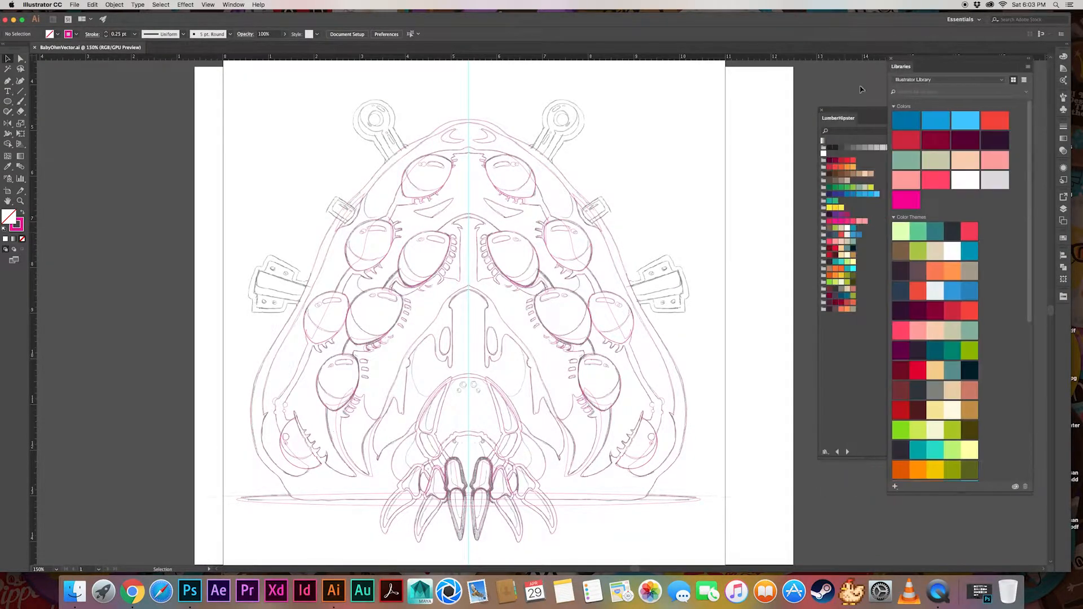
pyautogui.moveTo(853, 110); pyautogui.dragTo(606, 88)
pyautogui.moveTo(888, 282); pyautogui.dragTo(716, 283)
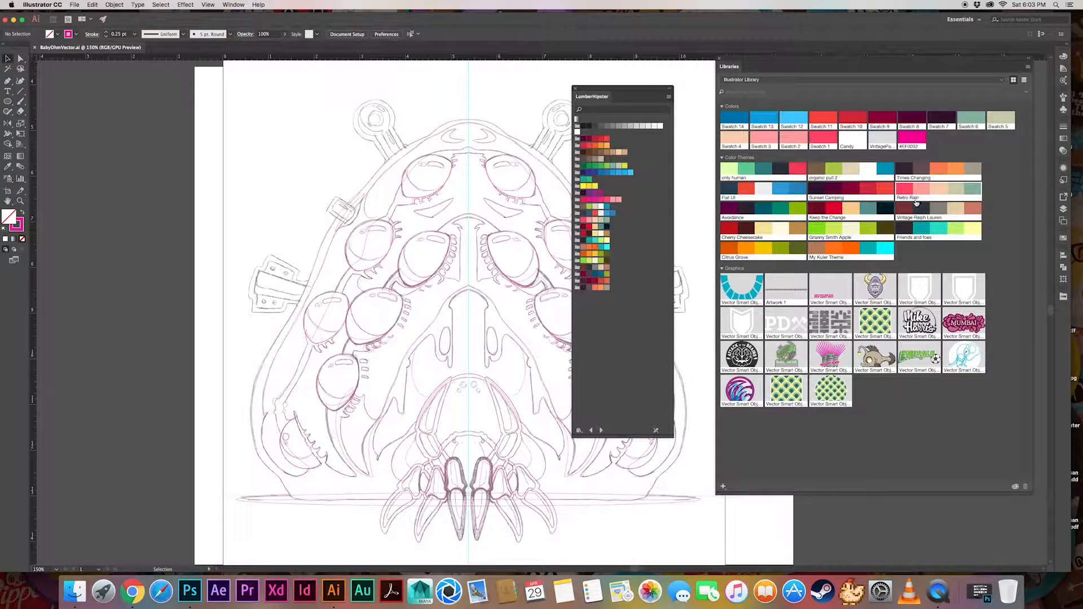
# Try to add the "only human" color theme from the library to the LumberHipster swatches
pyautogui.moveTo(763, 171); pyautogui.dragTo(599, 312)
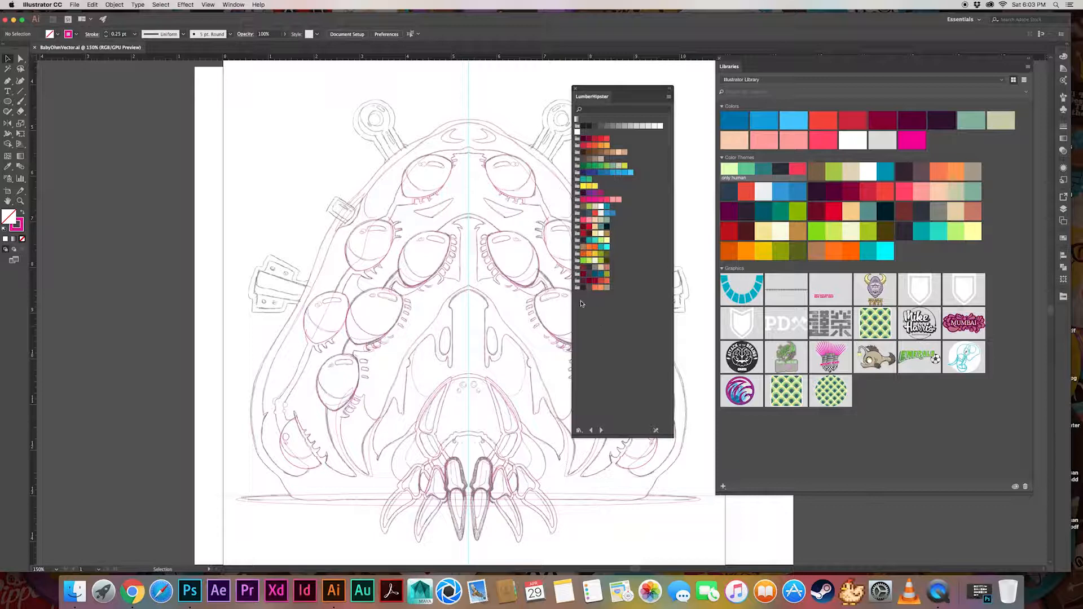
pyautogui.rightClick(735, 169)
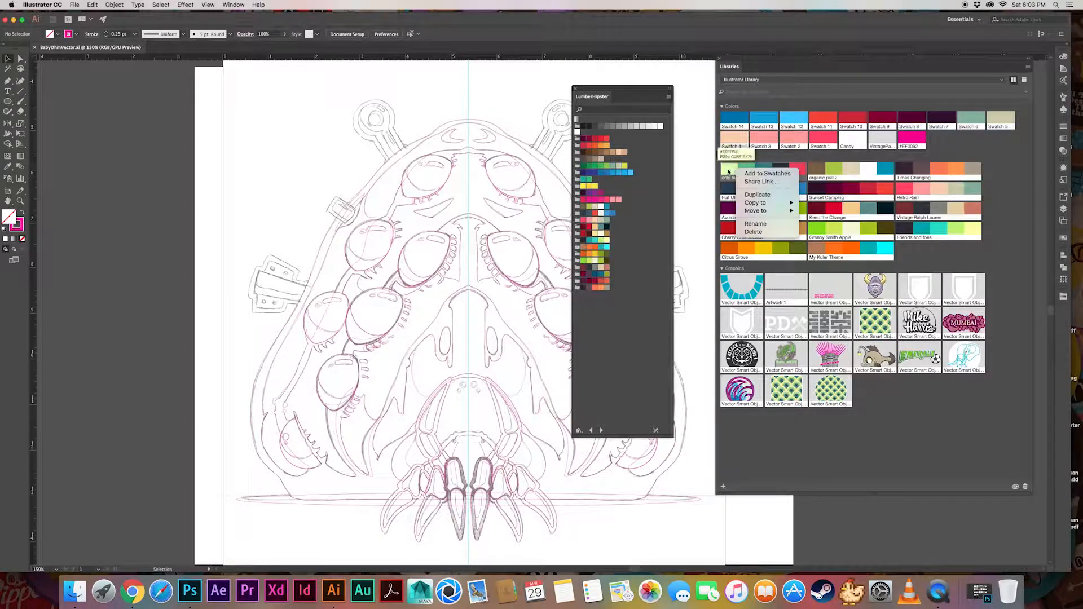
pyautogui.moveTo(755, 211)
pyautogui.click(655, 285)
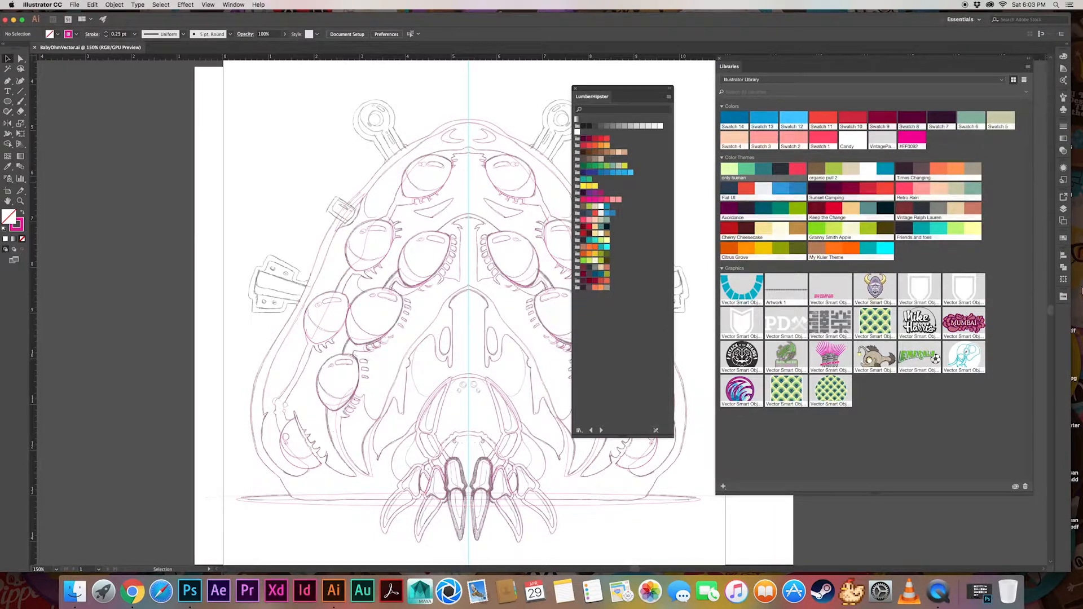
# Show the document's Swatches panel and move the Libraries panel beside the LumberHipster swatches
pyautogui.click(1064, 238)
pyautogui.click(1032, 324)
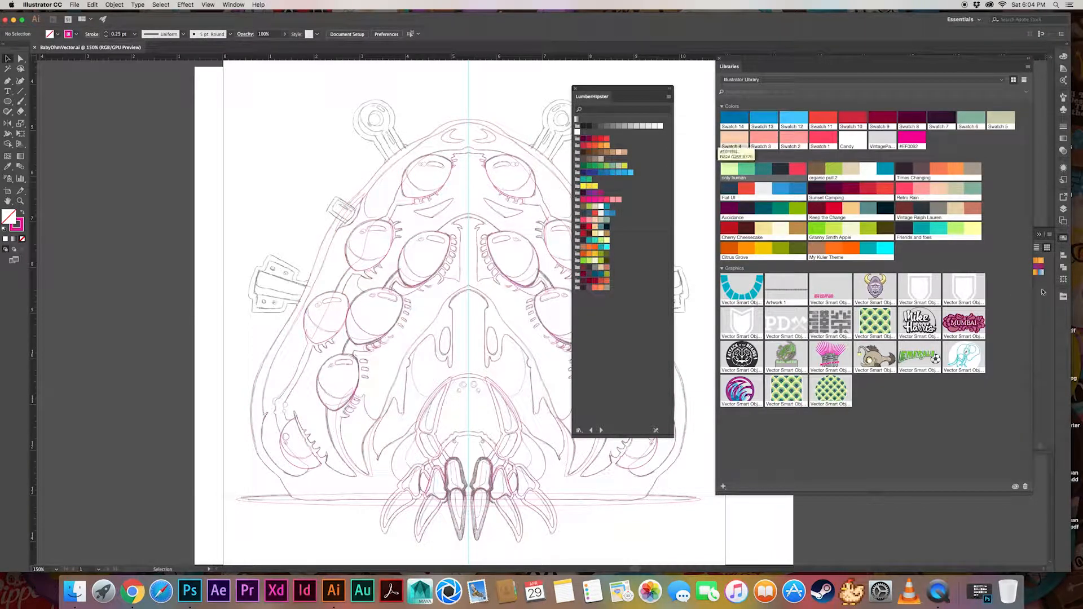
pyautogui.click(1043, 302)
pyautogui.moveTo(918, 68); pyautogui.dragTo(435, 90)
# Try to create a color group named "Color Group 1" in the document swatches and fill it with the "only human" theme
pyautogui.click(1018, 446)
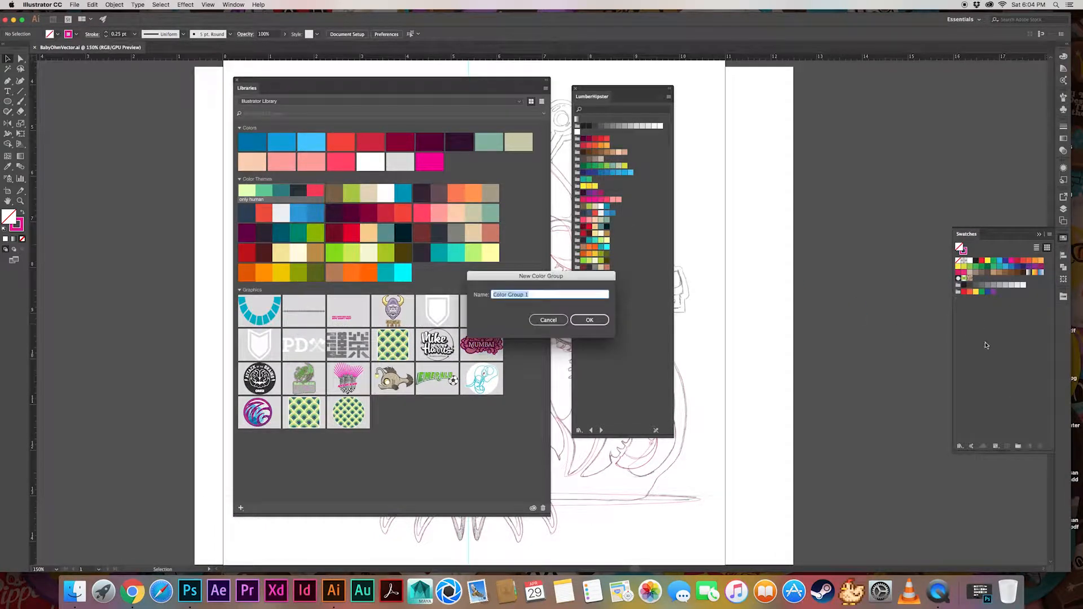
pyautogui.click(590, 320)
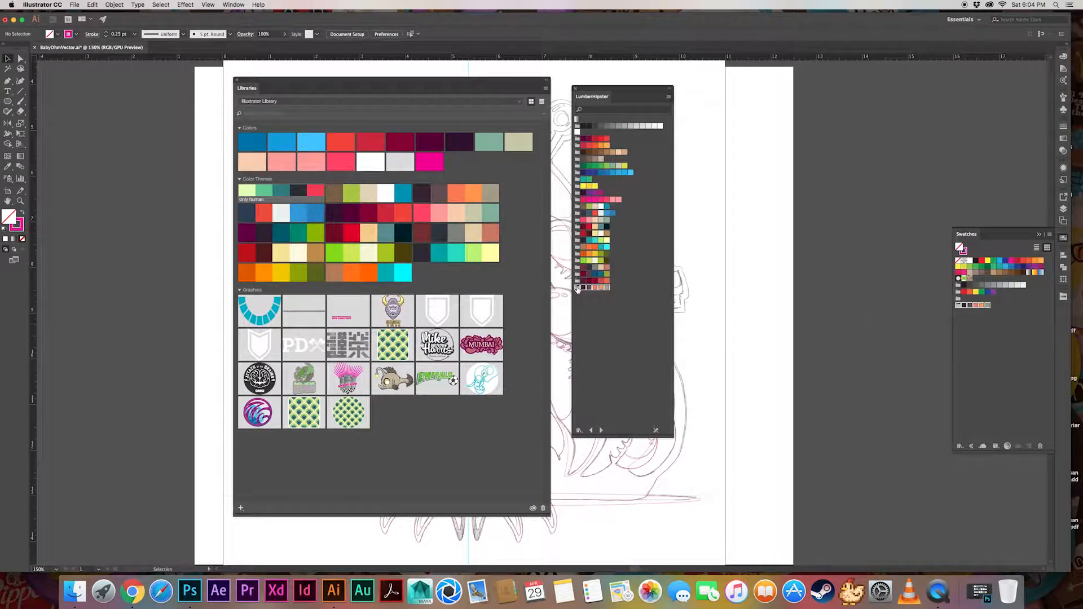
pyautogui.click(607, 337)
pyautogui.press('super+z')
pyautogui.moveTo(255, 191); pyautogui.dragTo(958, 303)
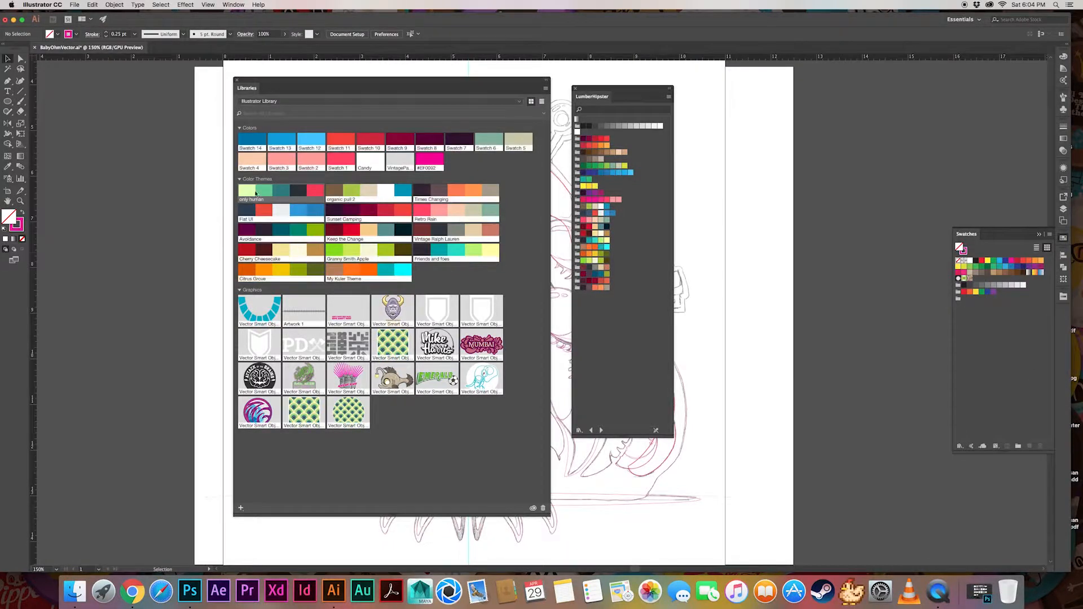
pyautogui.moveTo(263, 191); pyautogui.dragTo(961, 305)
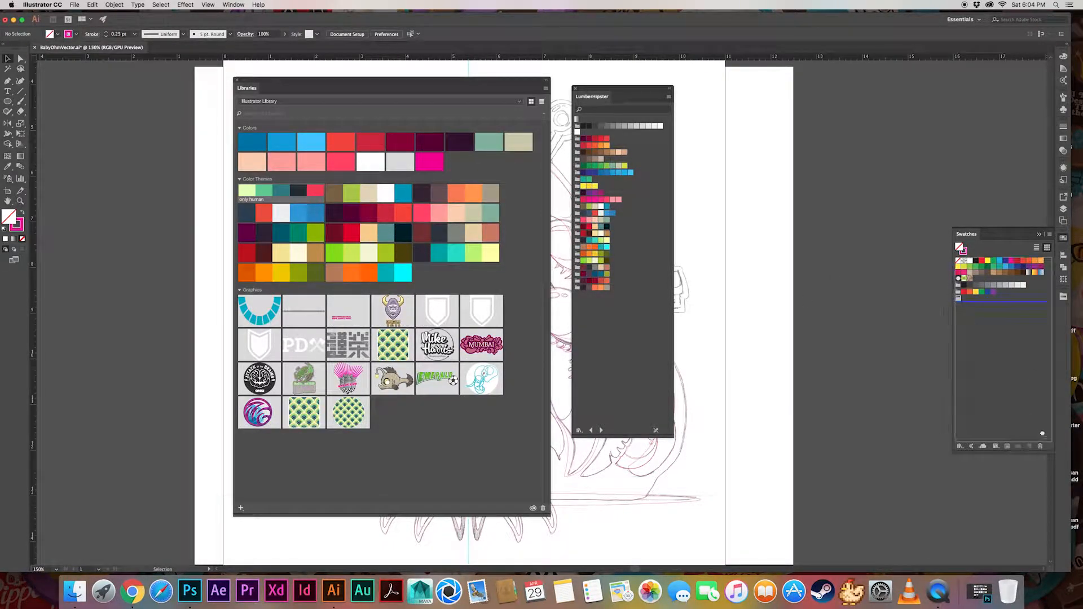
pyautogui.press('super+z')
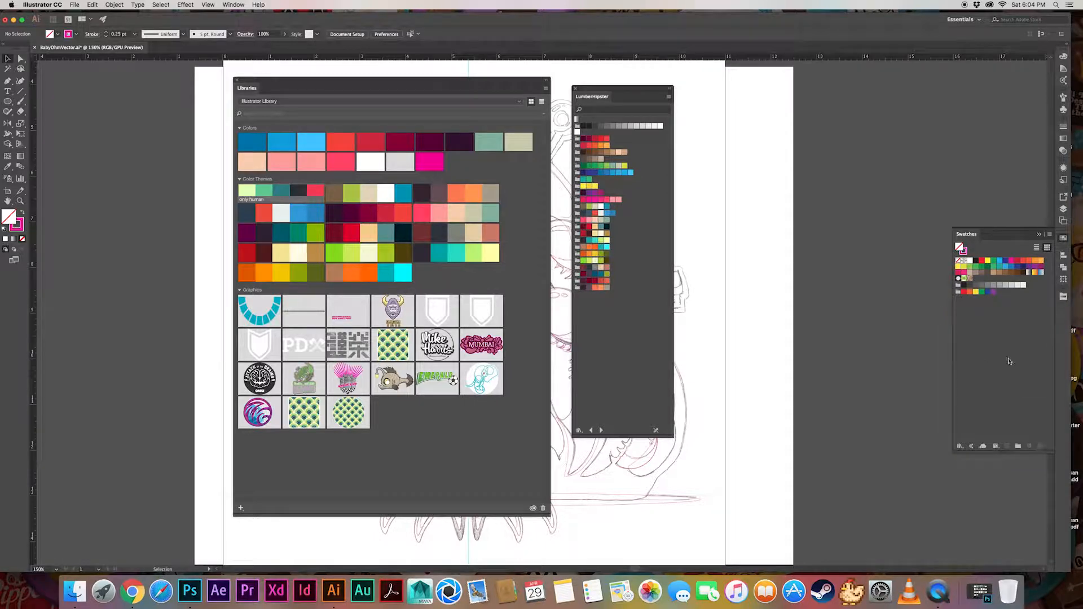
# Add the "only human" color theme from the library to the document's swatches and close the Libraries panel
pyautogui.click(963, 293)
pyautogui.moveTo(246, 191); pyautogui.dragTo(928, 304)
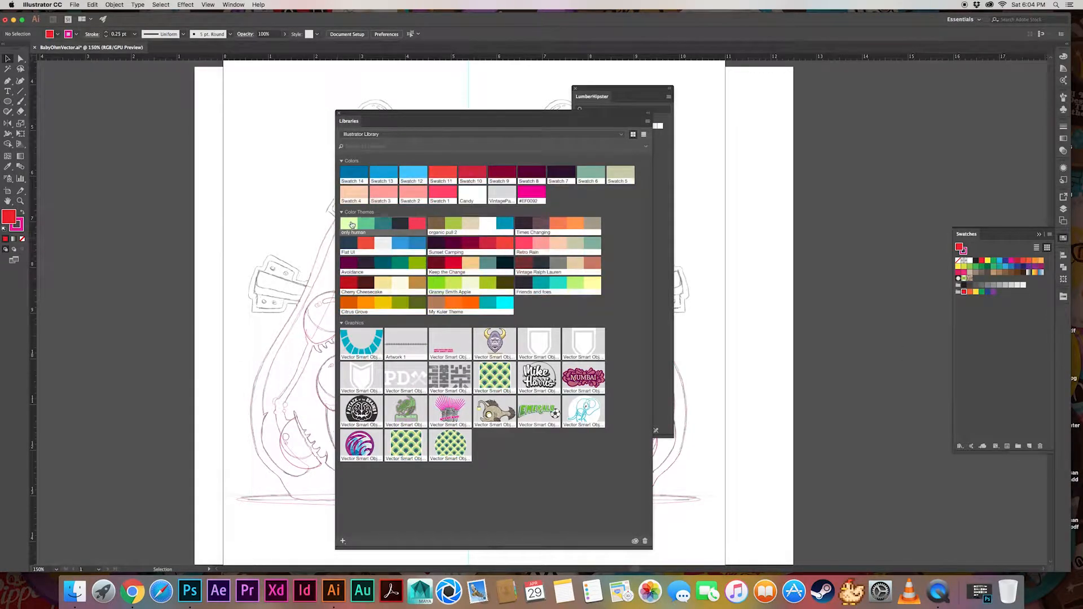
pyautogui.rightClick(350, 227)
pyautogui.click(367, 229)
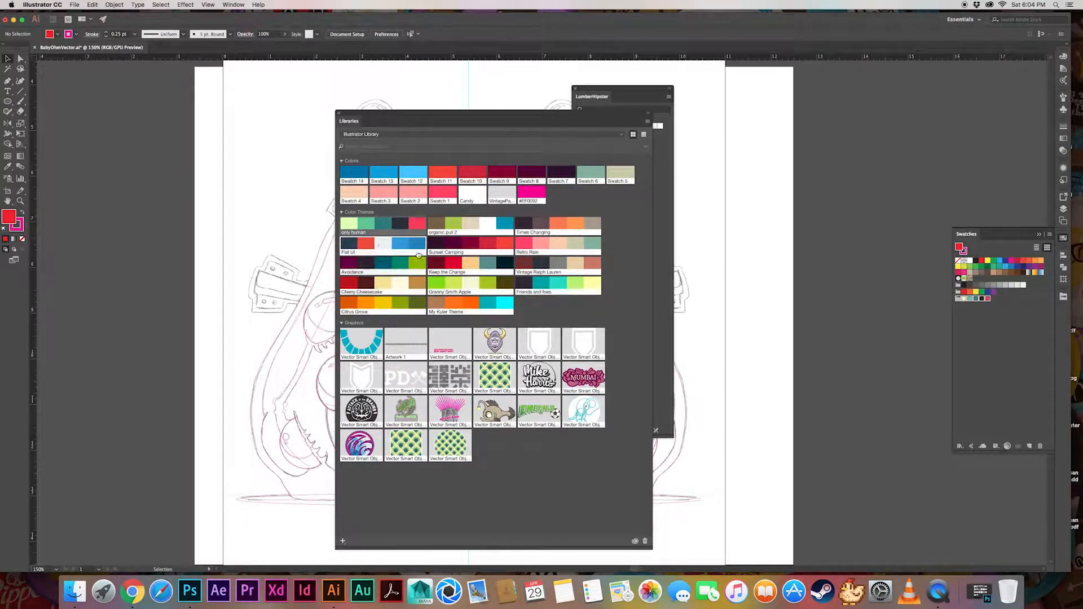
pyautogui.click(339, 113)
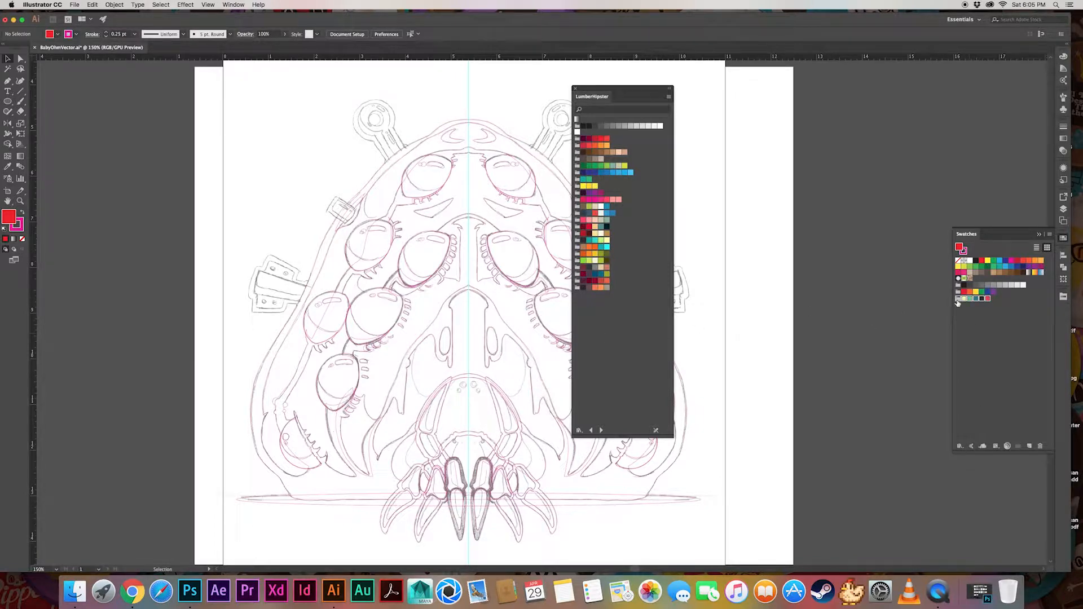
# Look through the swatch libraries before and after LumberHipster and the options available for that library
pyautogui.click(1018, 334)
pyautogui.click(957, 300)
pyautogui.click(592, 433)
pyautogui.click(601, 434)
pyautogui.click(600, 433)
pyautogui.click(591, 433)
pyautogui.click(600, 432)
pyautogui.click(593, 432)
pyautogui.click(601, 433)
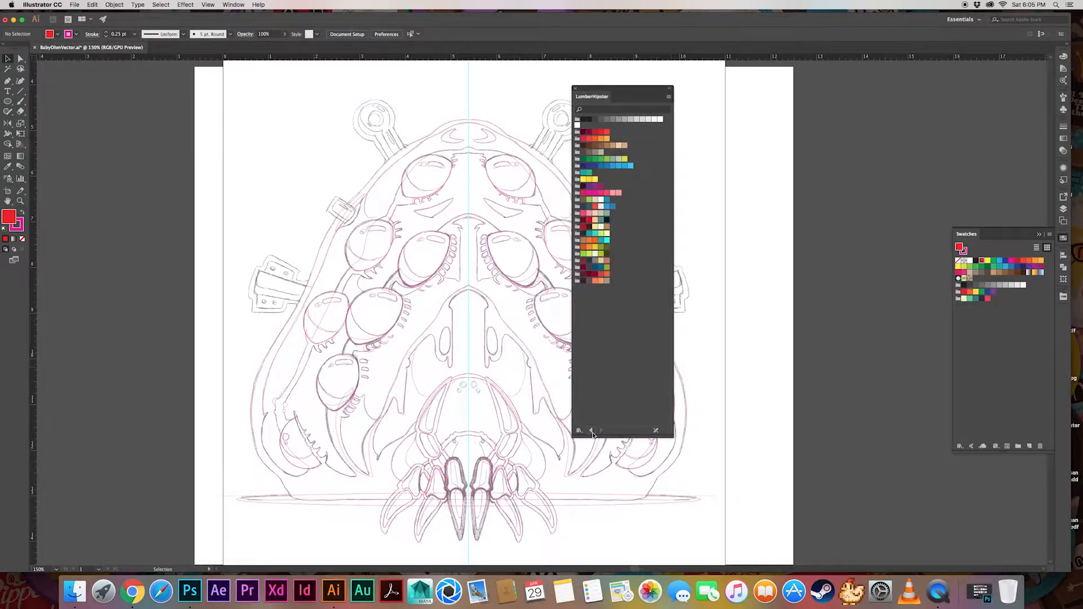
pyautogui.click(592, 433)
pyautogui.click(581, 433)
pyautogui.click(638, 351)
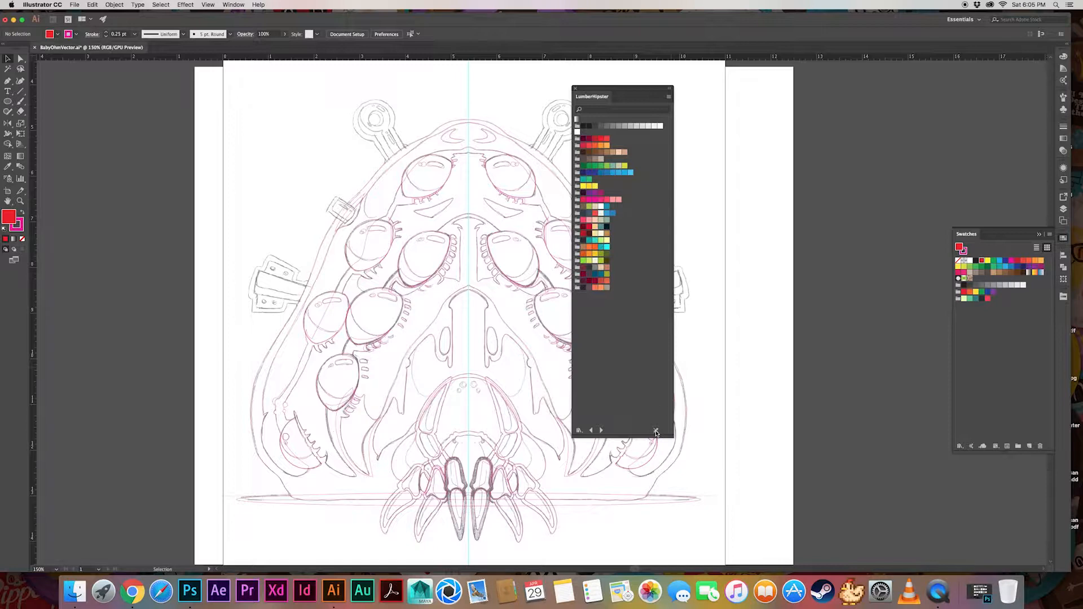
pyautogui.click(669, 97)
# Delete all unused swatches from the document's Swatches panel except the "only human" color group
pyautogui.click(958, 300)
pyautogui.click(957, 299)
pyautogui.click(1049, 234)
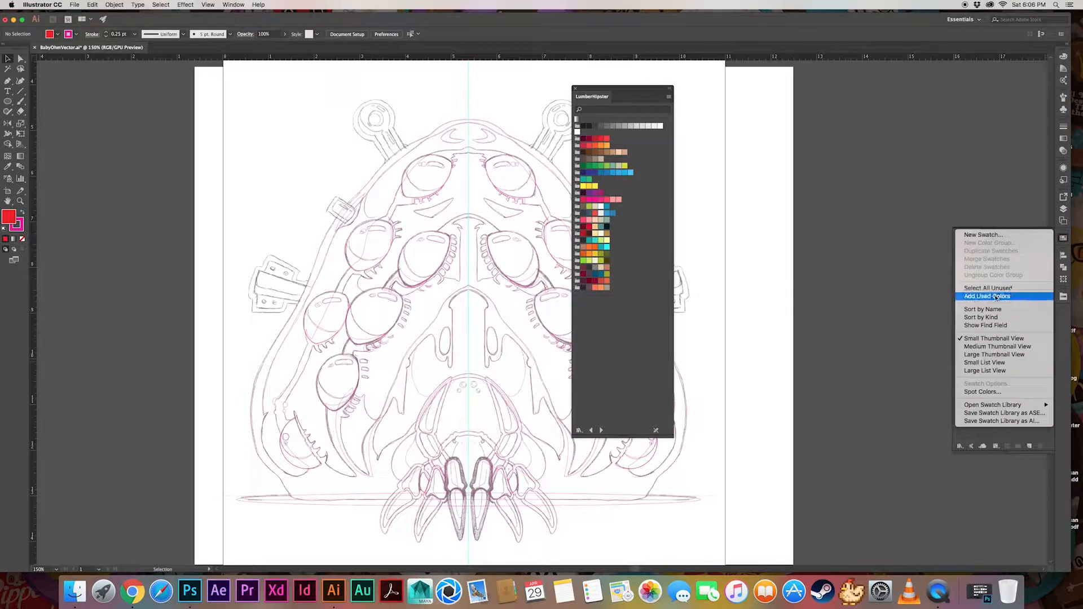
pyautogui.click(1044, 450)
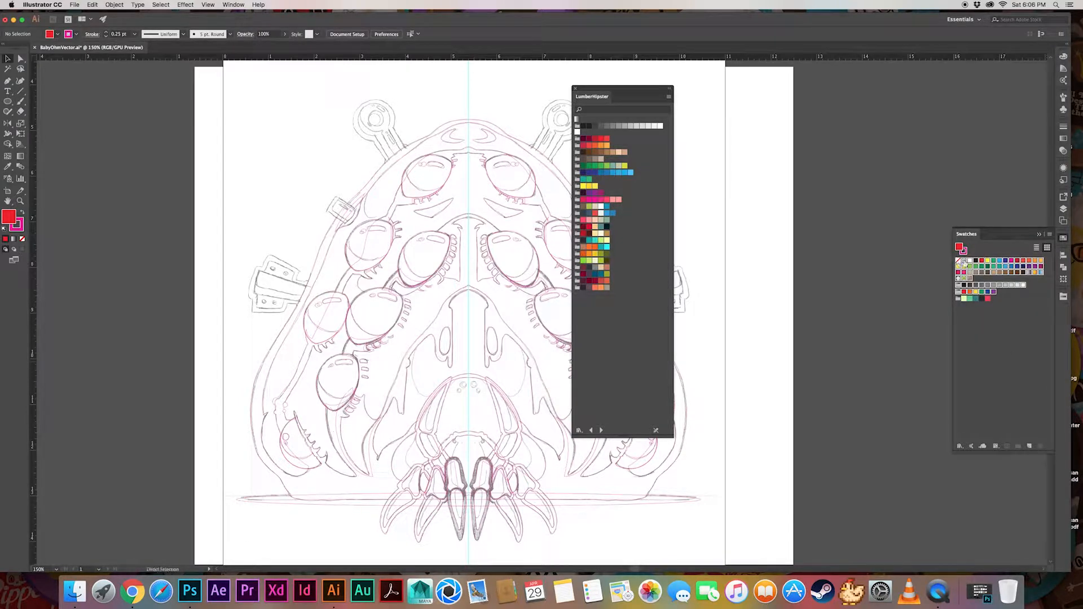
pyautogui.click(1040, 448)
pyautogui.press('Return')
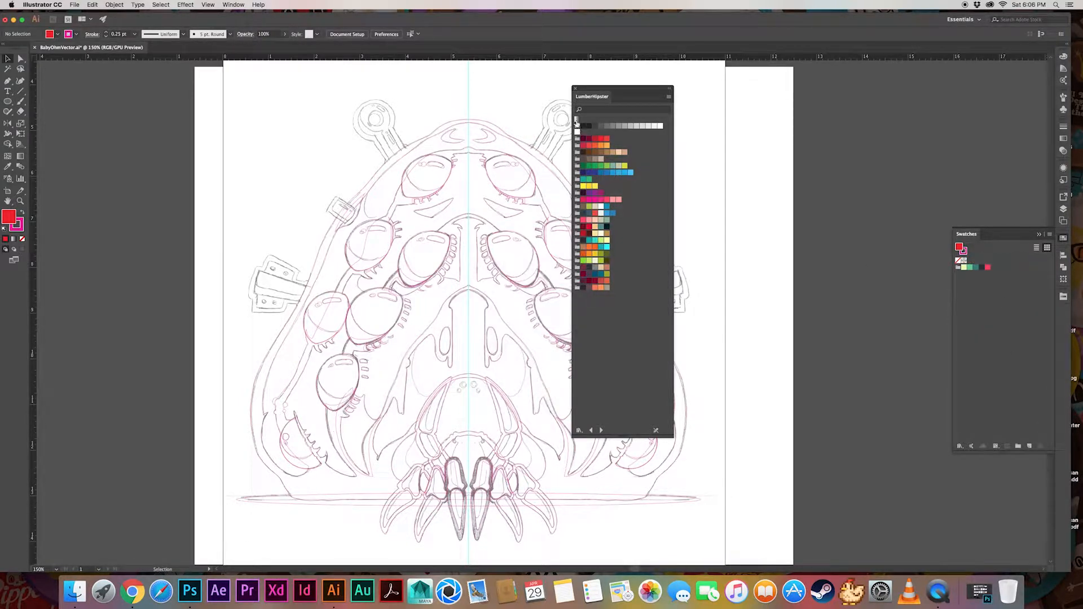
# Copy all LumberHipster swatches into the document's Swatches panel, close the LumberHipster library and lengthen the Swatches panel
pyautogui.click(575, 120)
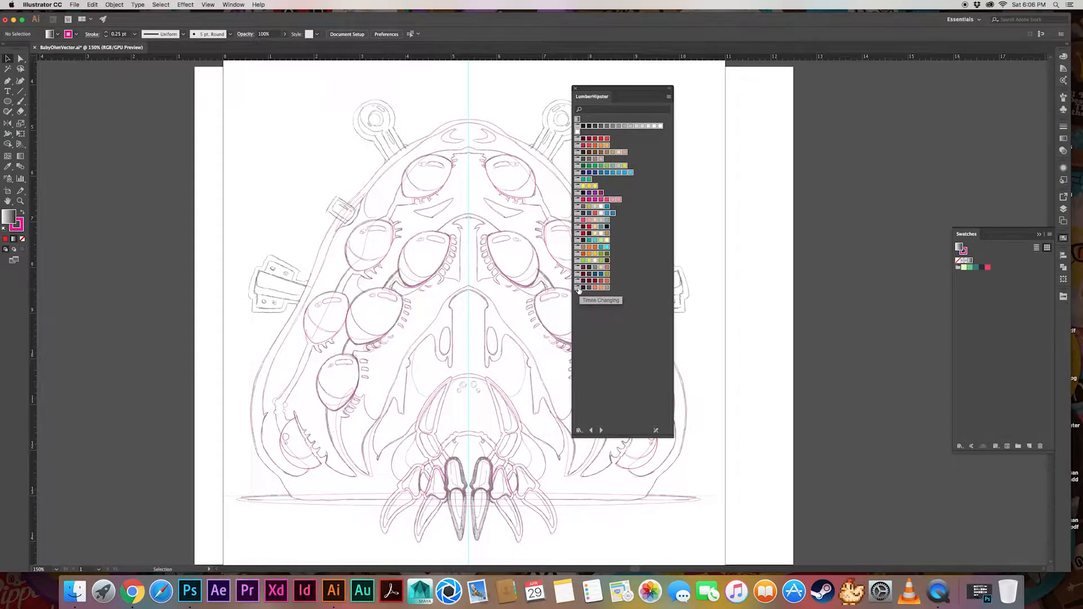
pyautogui.moveTo(577, 289); pyautogui.dragTo(1022, 367)
pyautogui.click(1025, 368)
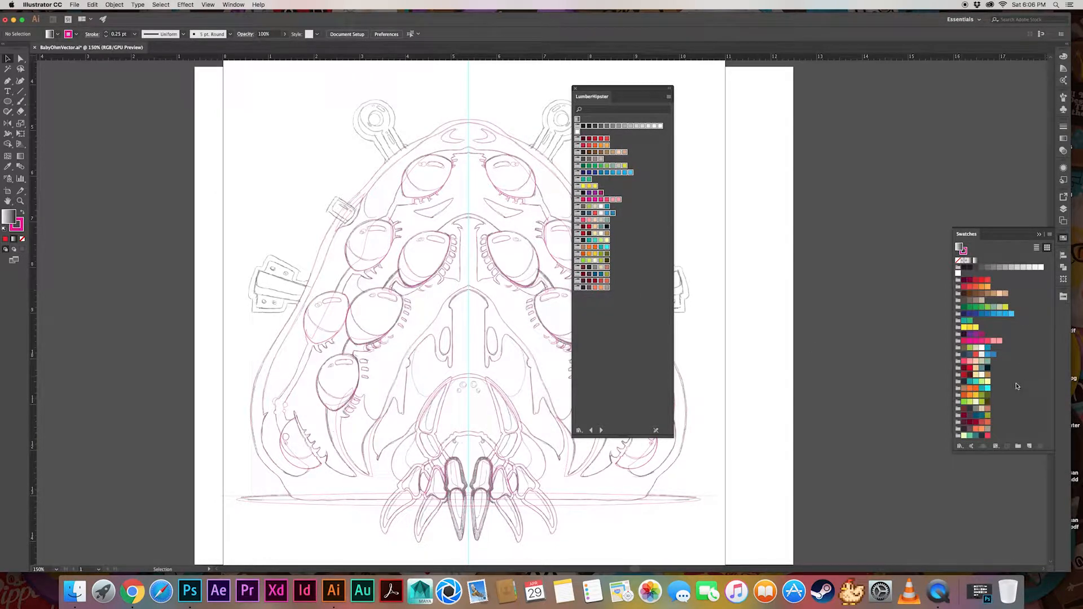
pyautogui.click(574, 88)
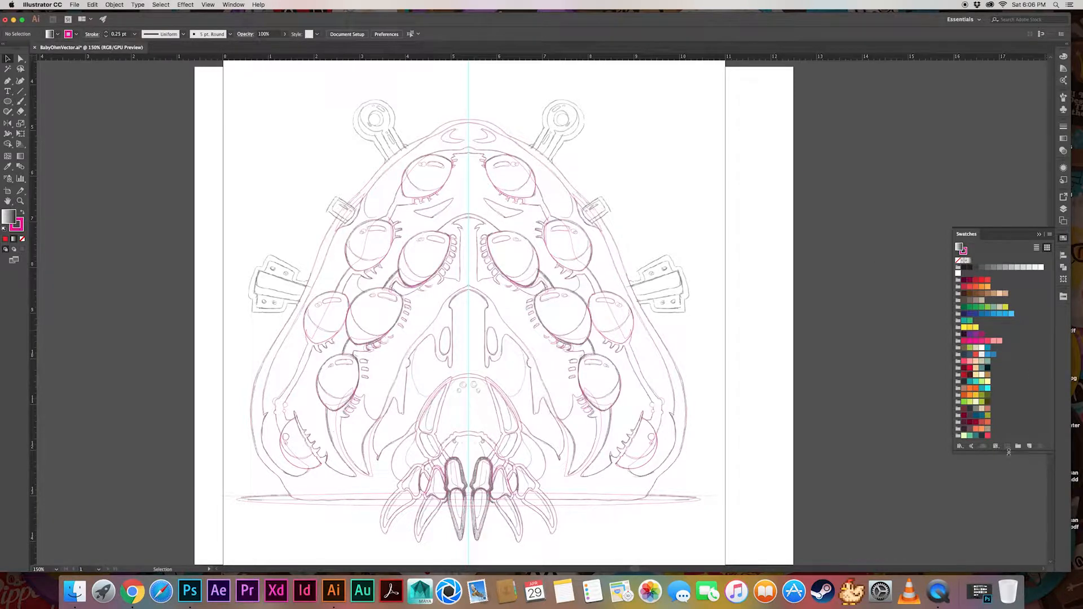
pyautogui.moveTo(1009, 452); pyautogui.dragTo(1010, 527)
# Save the combined swatches as an AI swatch library named LumberHipster, replacing the existing file in the Swatches folder
pyautogui.click(1049, 234)
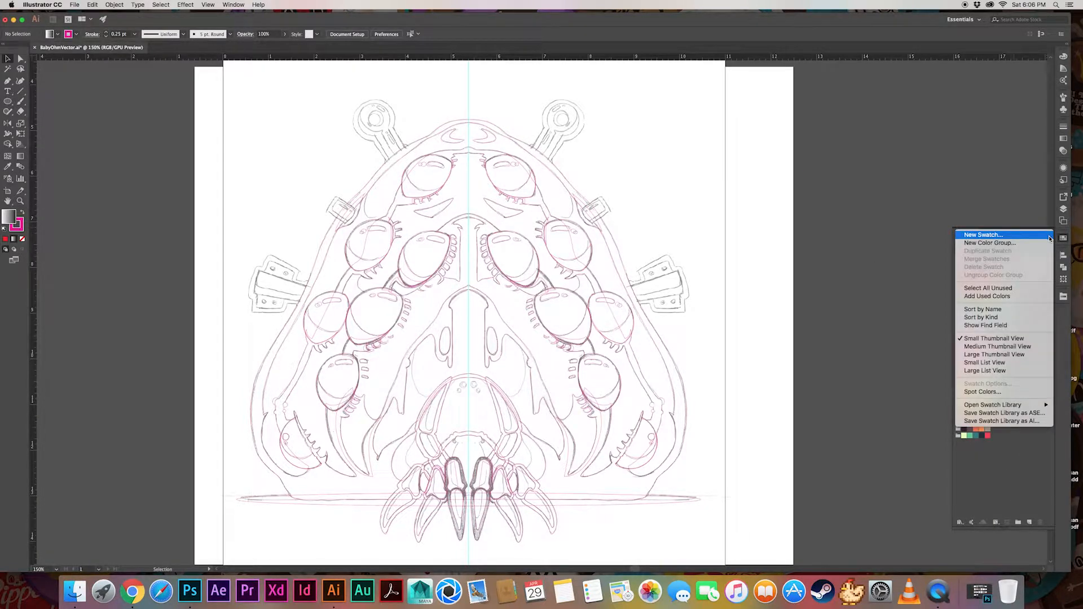
pyautogui.click(996, 421)
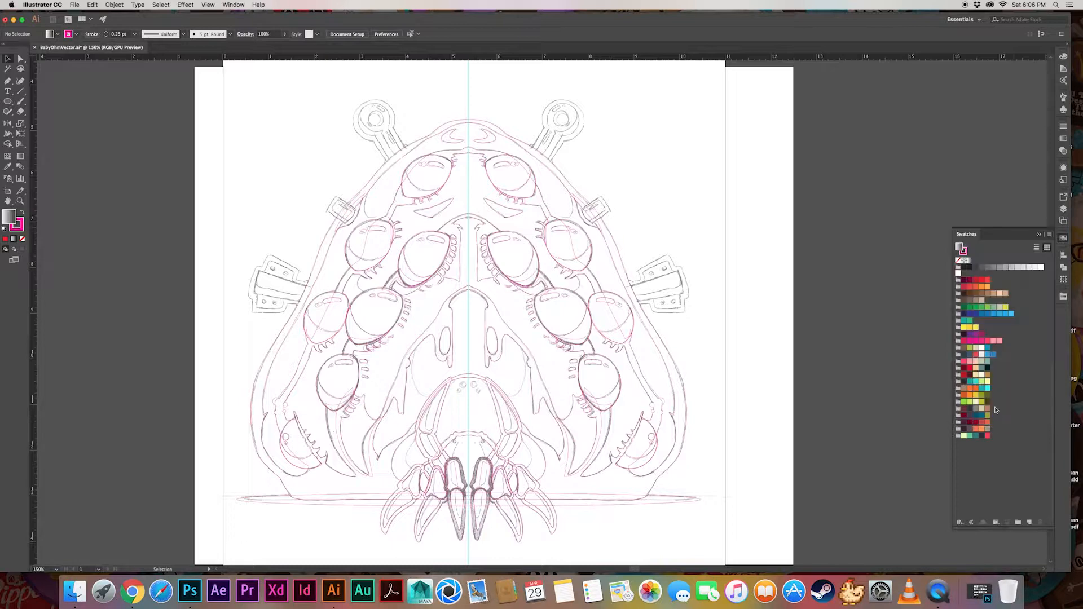
pyautogui.click(508, 165)
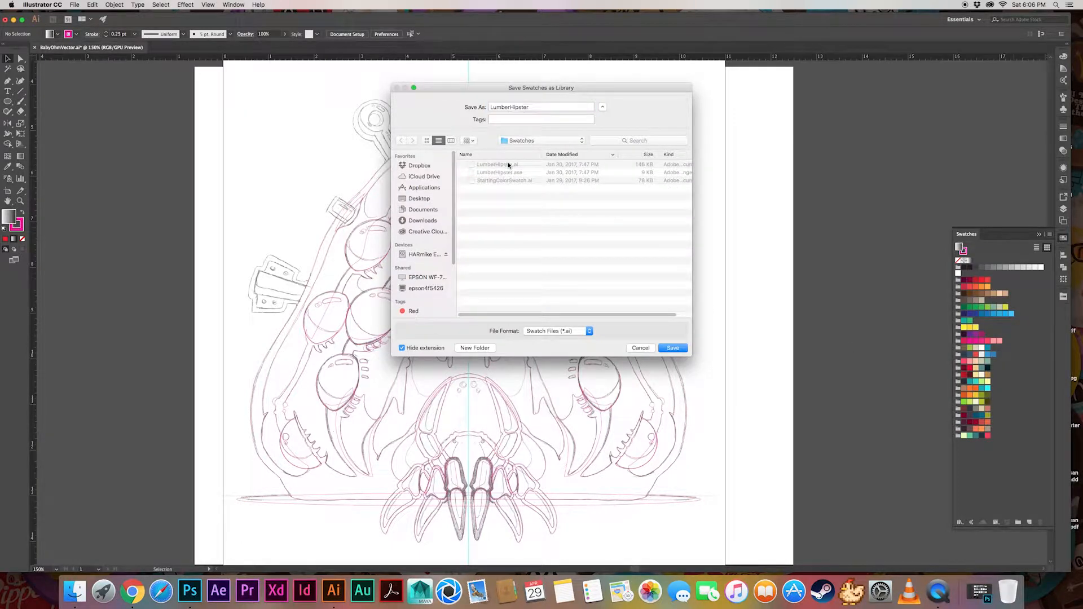
pyautogui.click(672, 349)
pyautogui.click(602, 119)
# Save the combined swatches as a Swatch Exchange (.ase) library in the Swatches folder as well
pyautogui.click(1050, 234)
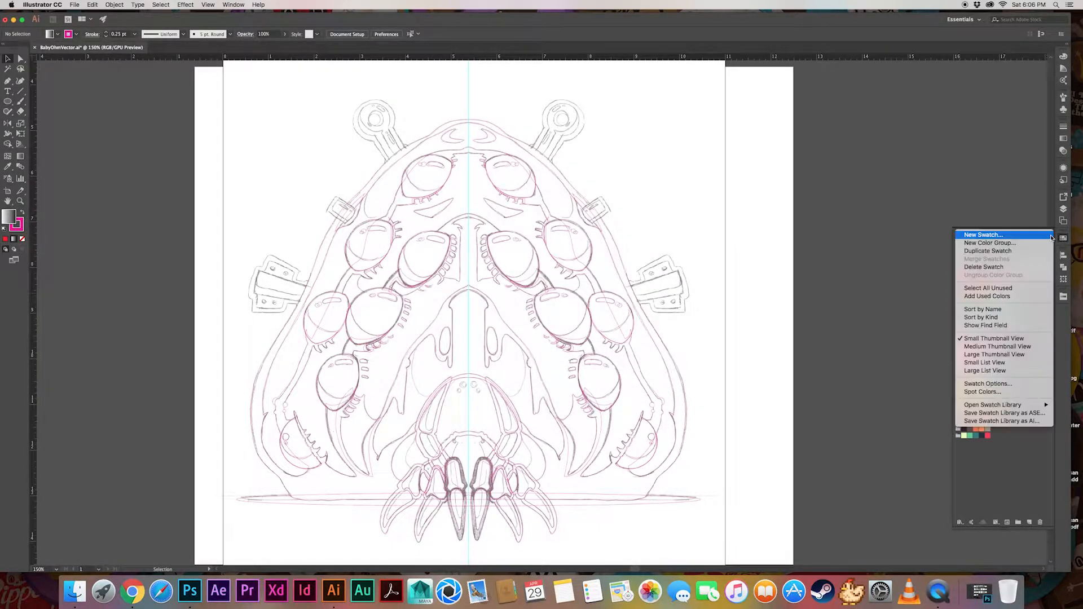
pyautogui.click(997, 421)
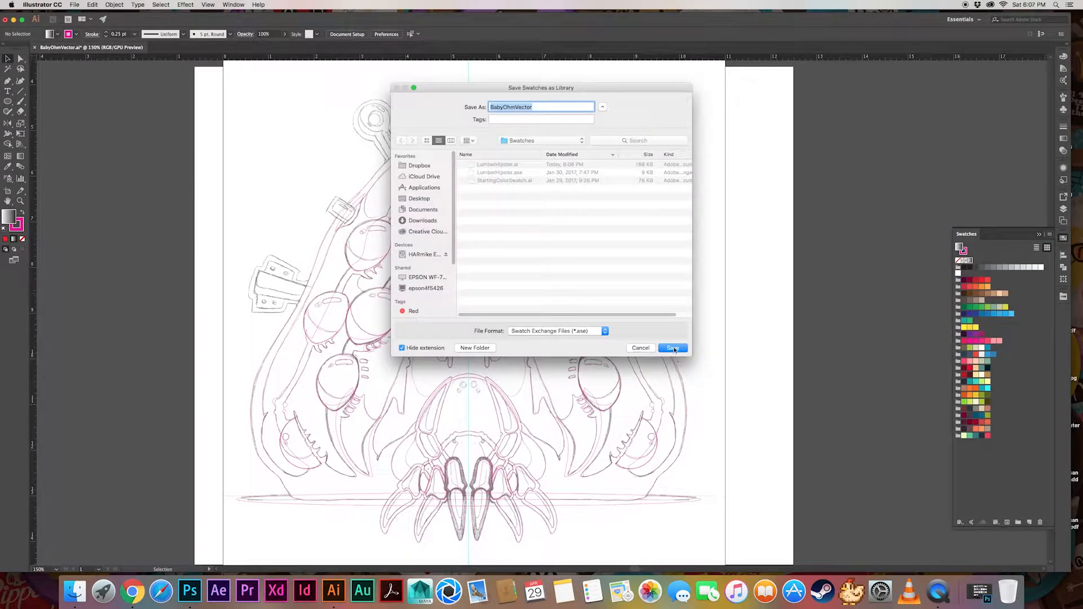
pyautogui.click(672, 348)
pyautogui.click(625, 313)
pyautogui.click(1050, 235)
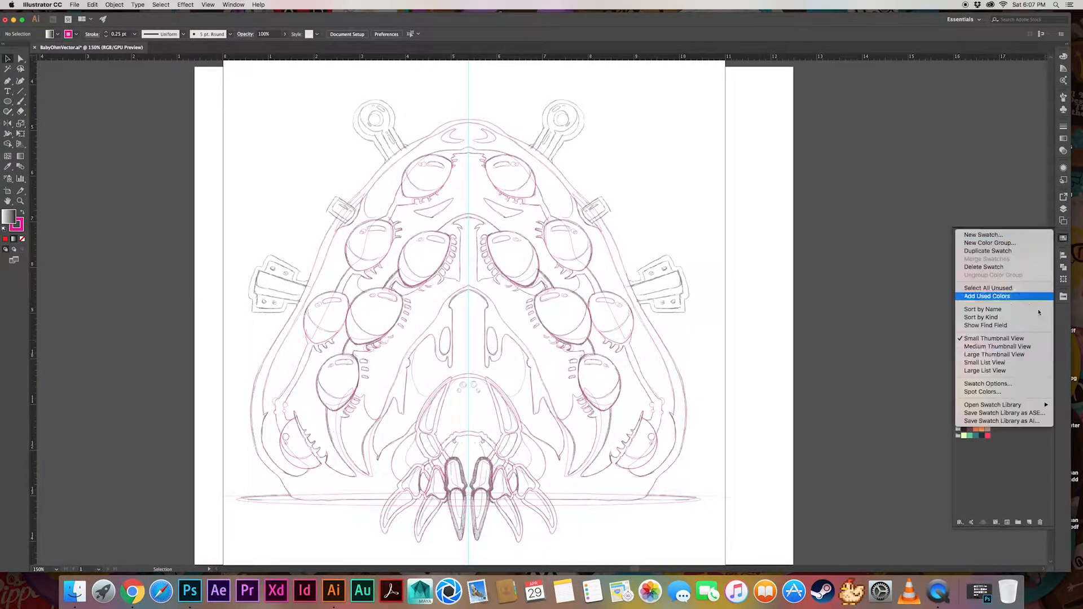
pyautogui.click(996, 421)
pyautogui.click(671, 348)
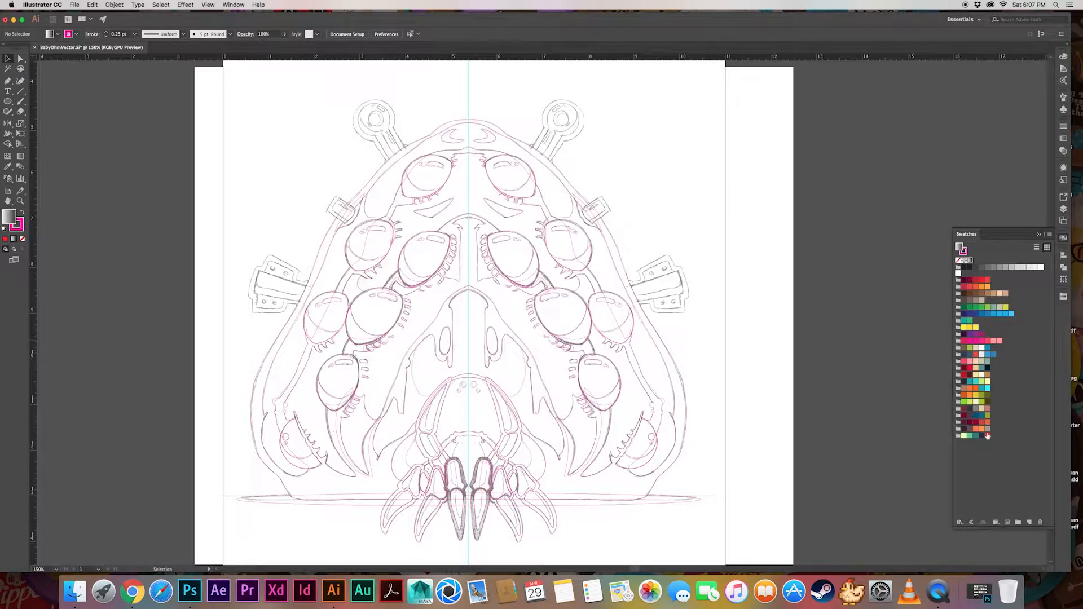
# Fill the creature's outer body silhouette with the dark navy swatch of the "only human" group and no stroke
pyautogui.click(458, 120)
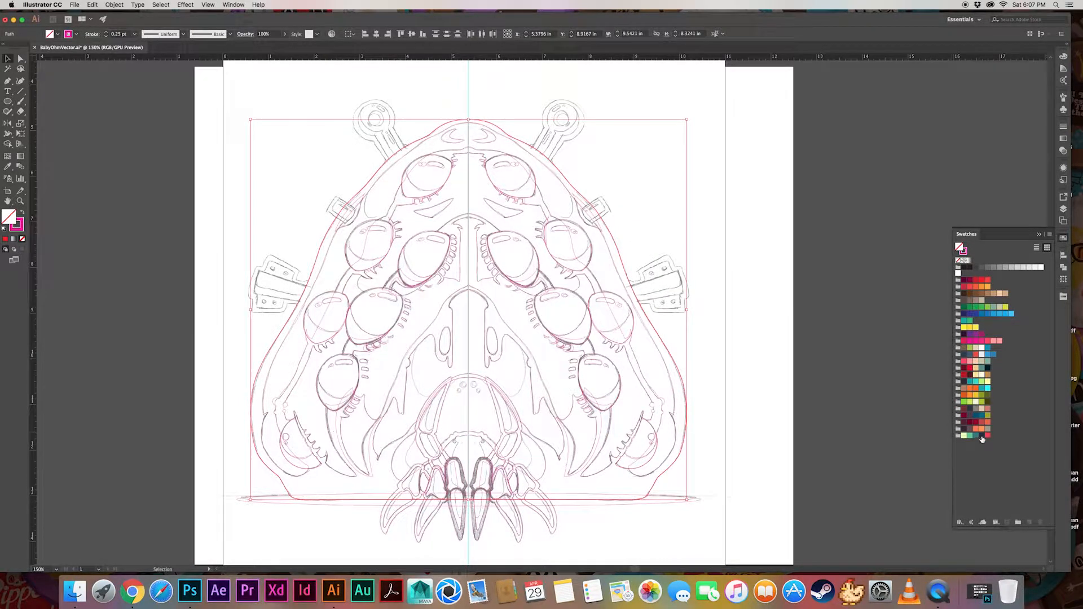
pyautogui.click(981, 436)
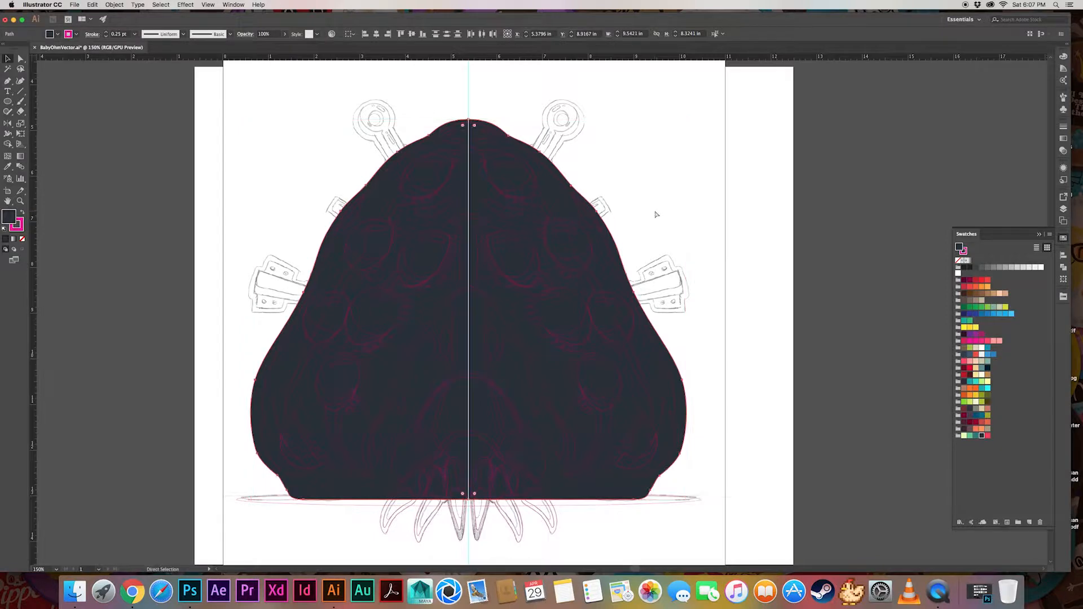
pyautogui.press('super+z')
pyautogui.hotkey('shift', 'x')
pyautogui.click(982, 436)
pyautogui.click(658, 152)
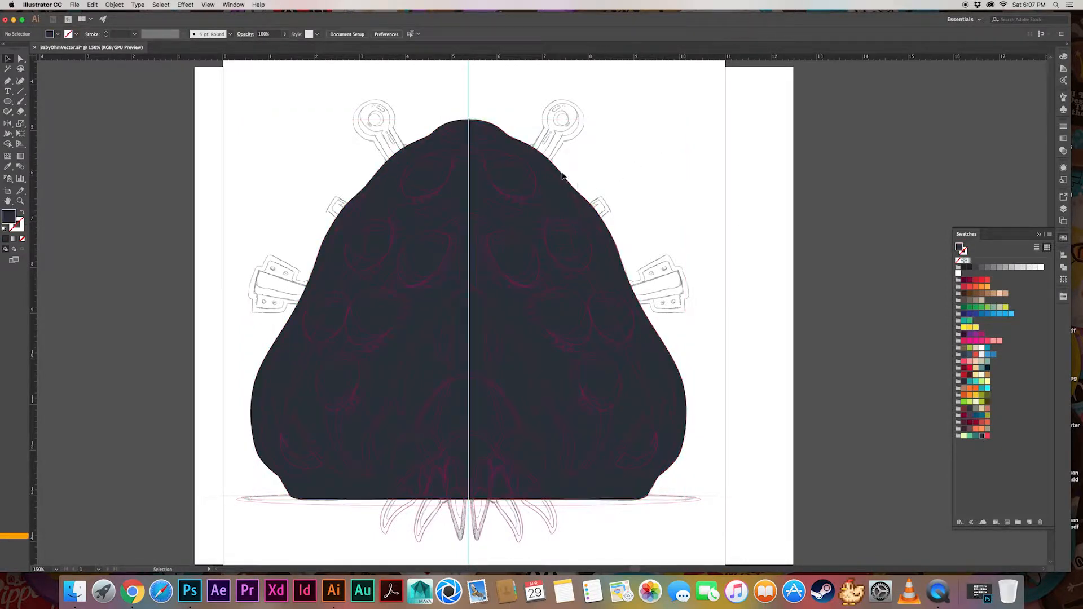
# Fill the shell band just inside the body outline with the "only human" teal swatch and remove its stroke
pyautogui.click(564, 177)
pyautogui.keyDown('shift'); pyautogui.click(442, 133); pyautogui.keyUp('shift')
pyautogui.click(976, 436)
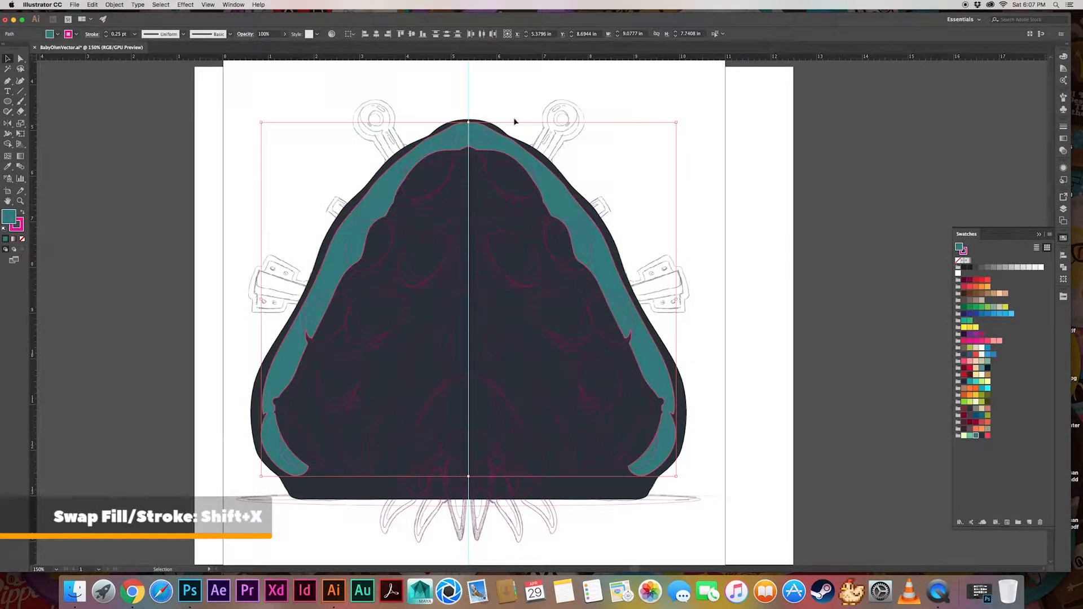
pyautogui.click(76, 34)
pyautogui.scroll(5, 40, 65)
pyautogui.click(7, 48)
pyautogui.click(701, 131)
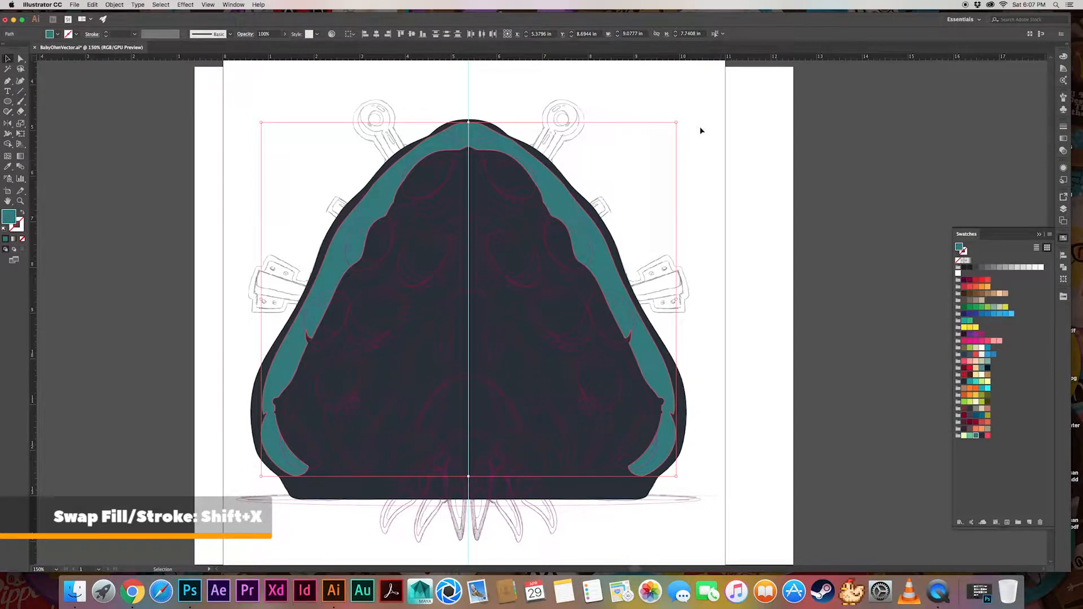
pyautogui.click(701, 131)
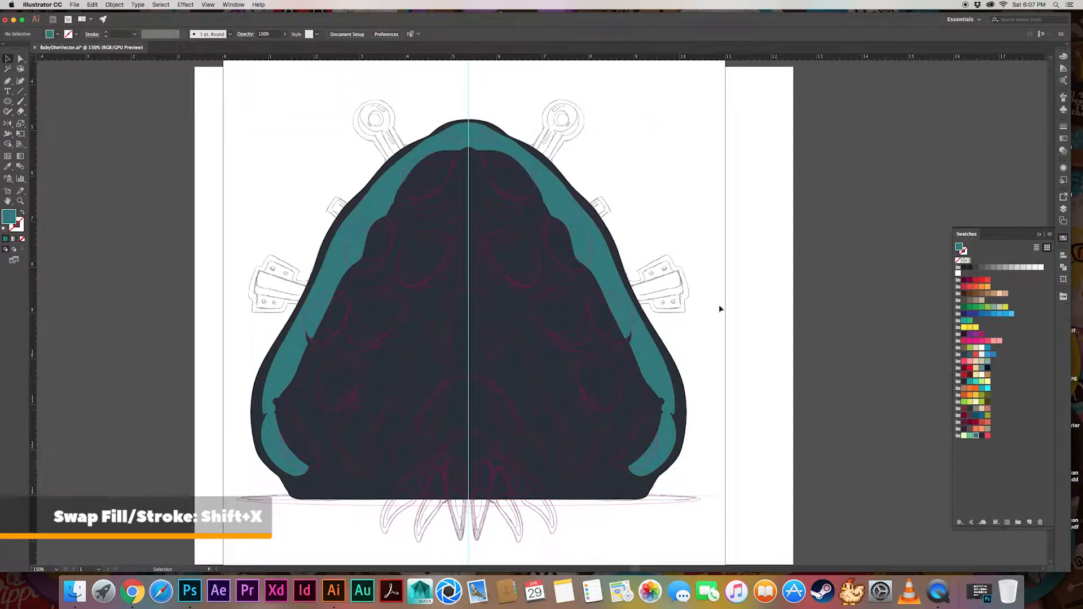
# Fill the large inner face shape with the same teal swatch and no stroke
pyautogui.click(502, 313)
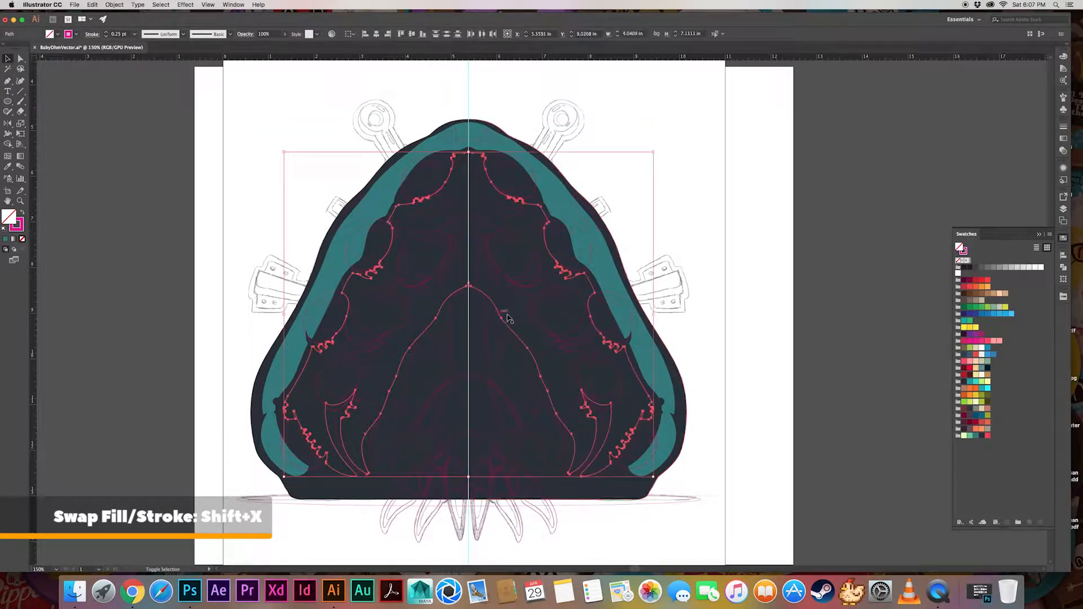
pyautogui.hotkey('shift', 'x')
pyautogui.click(976, 435)
pyautogui.click(694, 205)
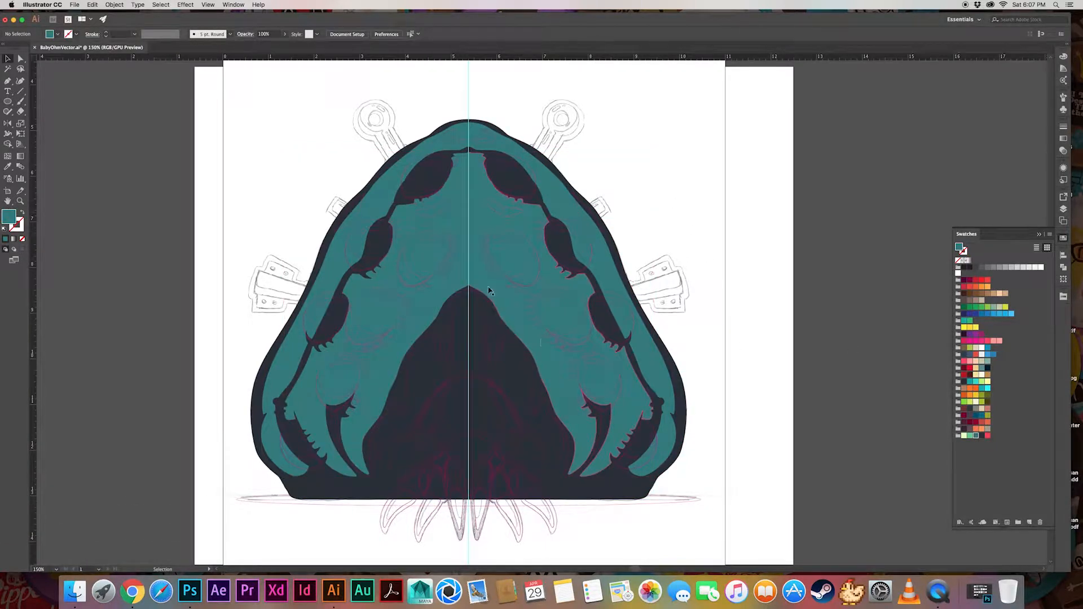
# Fill the lower eyelid shapes on both sides of the face with the dark navy sampled from the body, with no stroke
pyautogui.click(586, 354)
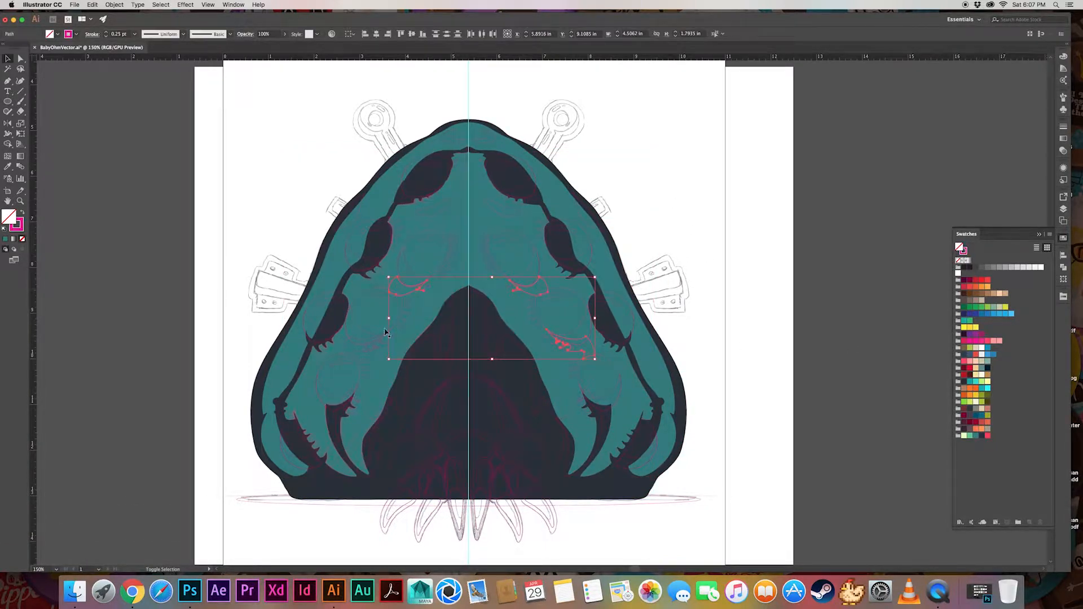
pyautogui.keyDown('shift'); pyautogui.click(387, 352); pyautogui.keyUp('shift')
pyautogui.press('i')
pyautogui.click(573, 180)
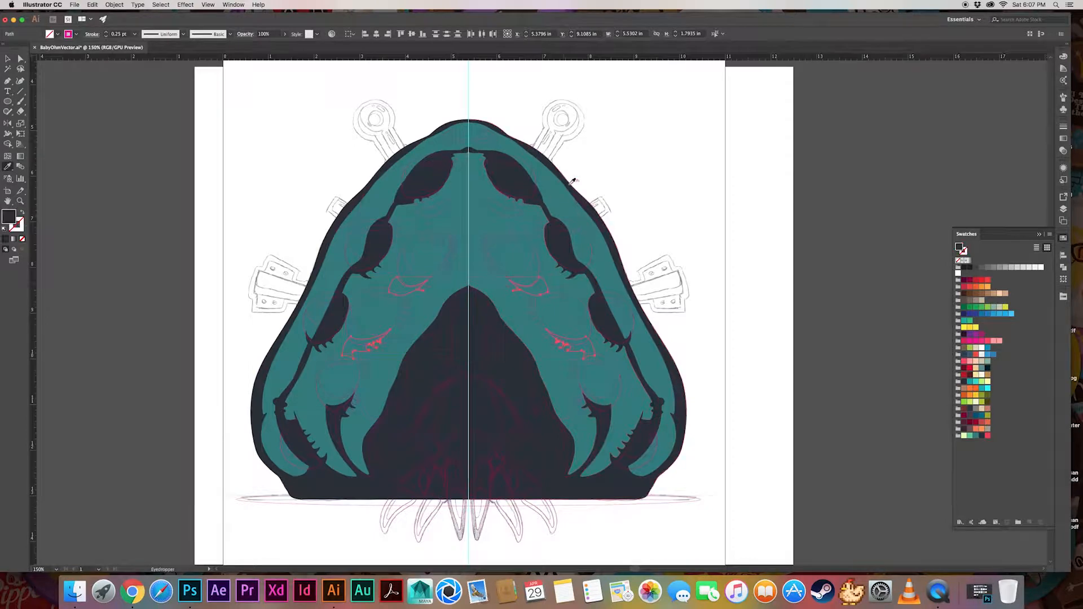
pyautogui.press('v')
pyautogui.click(603, 196)
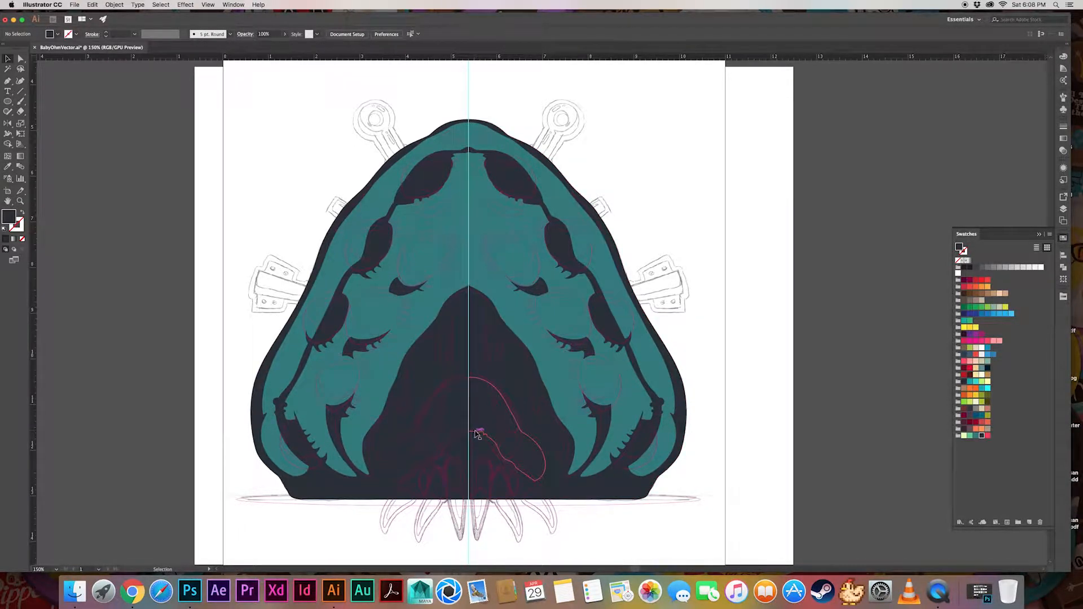
# Fill the crescent beneath the upper-left eye with the dark navy swatch of the "only human" group and no stroke
pyautogui.press('super+equal')
pyautogui.press('super+equal')
pyautogui.click(345, 314)
pyautogui.click(363, 315)
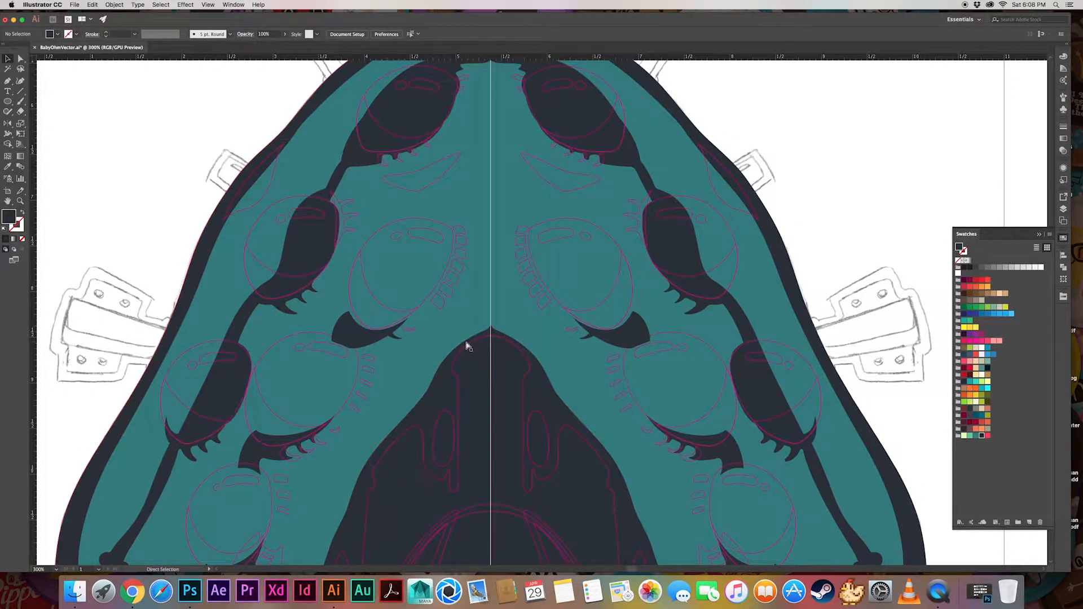
pyautogui.press('super+minus')
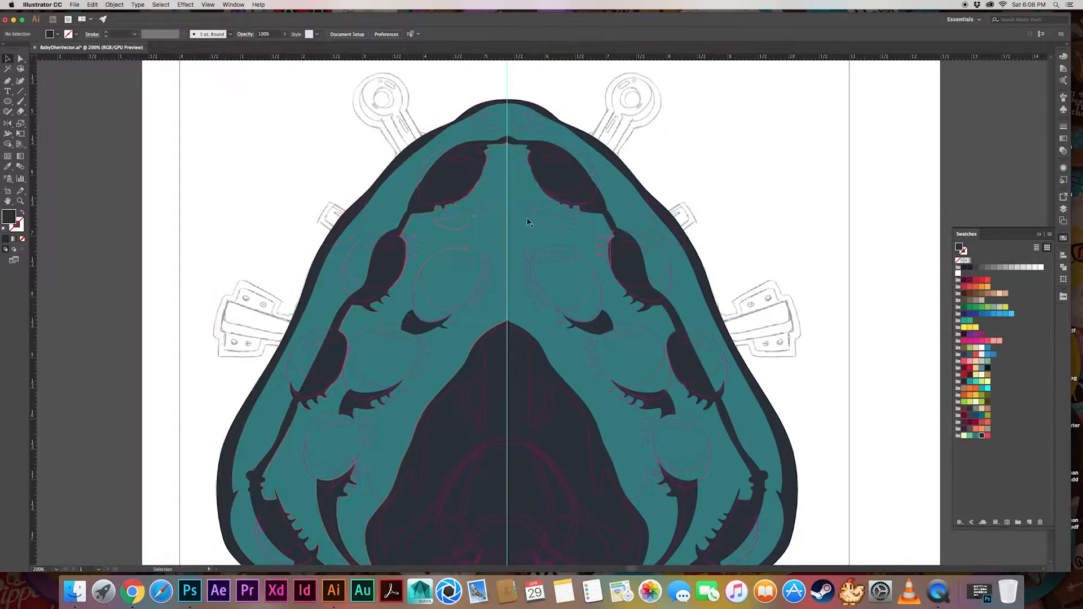
pyautogui.click(473, 224)
pyautogui.hotkey('shift', 'x')
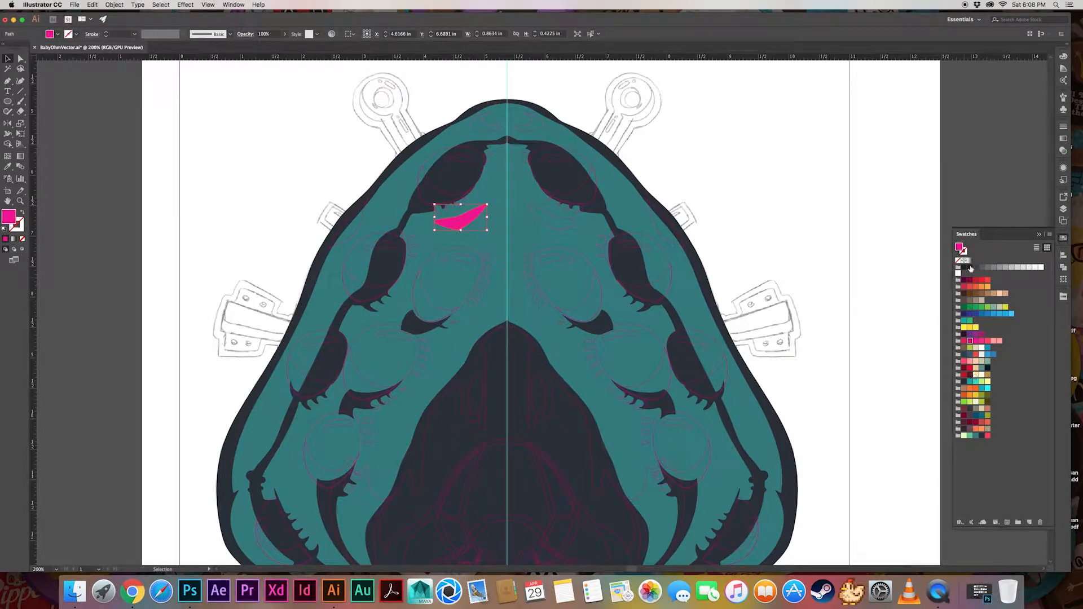
pyautogui.click(982, 436)
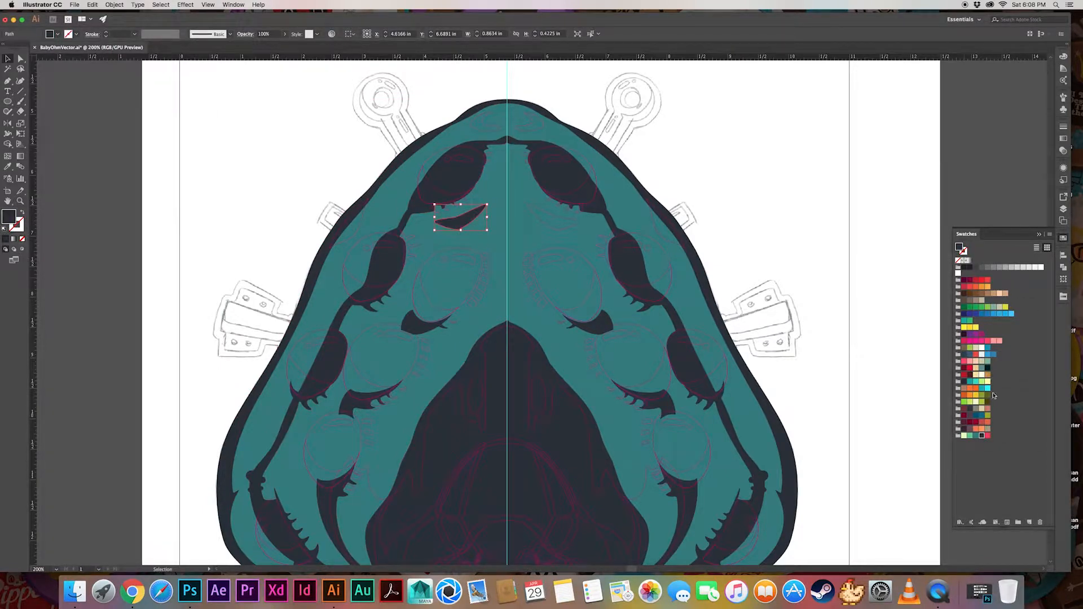
# Set the crescent's blending mode to Multiply and its opacity to 30%
pyautogui.click(1063, 168)
pyautogui.click(985, 210)
pyautogui.click(915, 226)
pyautogui.click(914, 249)
pyautogui.doubleClick(969, 227)
pyautogui.write('20')
pyautogui.press('Return')
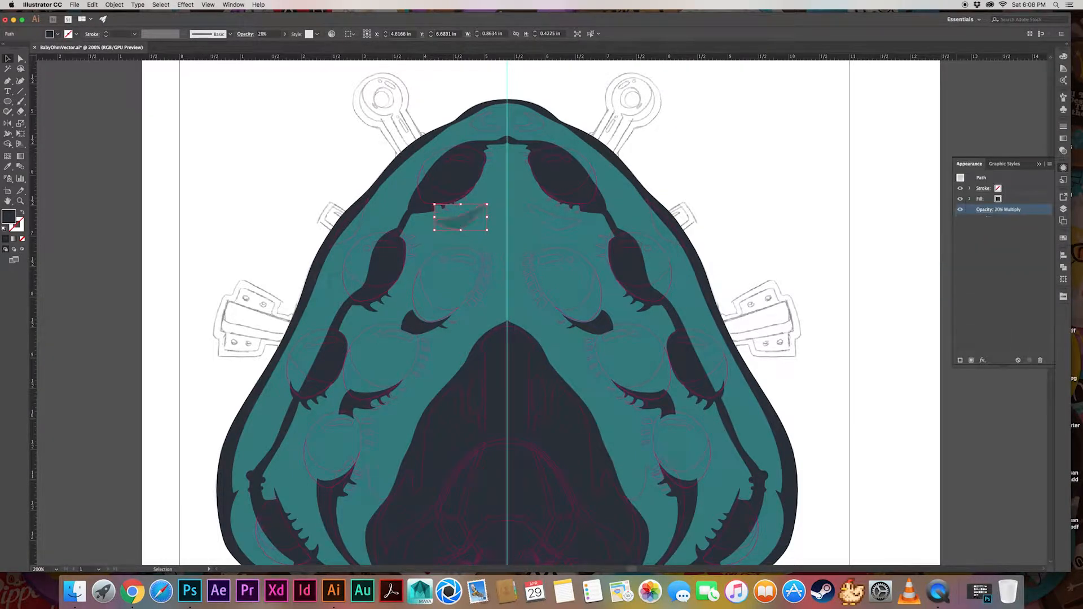
pyautogui.click(987, 211)
pyautogui.write('30')
pyautogui.press('Return')
pyautogui.click(1015, 389)
pyautogui.click(1038, 165)
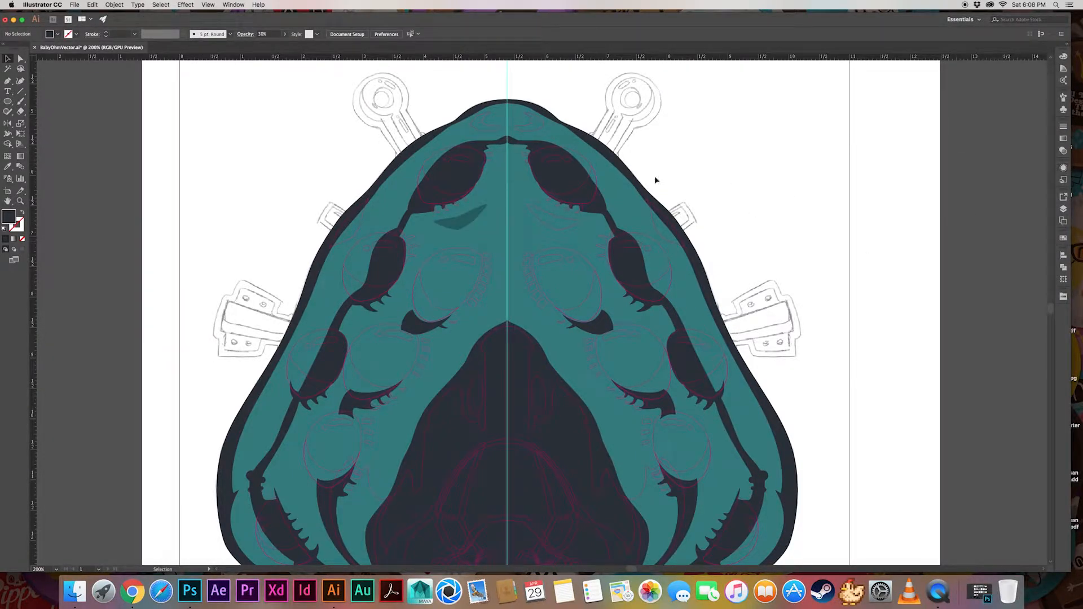
# Copy the crescent's translucent Multiply shadow appearance onto the left crescent at the top of the head
pyautogui.click(493, 131)
pyautogui.press('i')
pyautogui.click(462, 220)
pyautogui.click(681, 136)
pyautogui.scroll(-3, 681, 137)
# Fill the bump on the body's upper-left edge with the sampled body navy and delete the matching outline on the right
pyautogui.click(360, 174)
pyautogui.press('i')
pyautogui.click(380, 125)
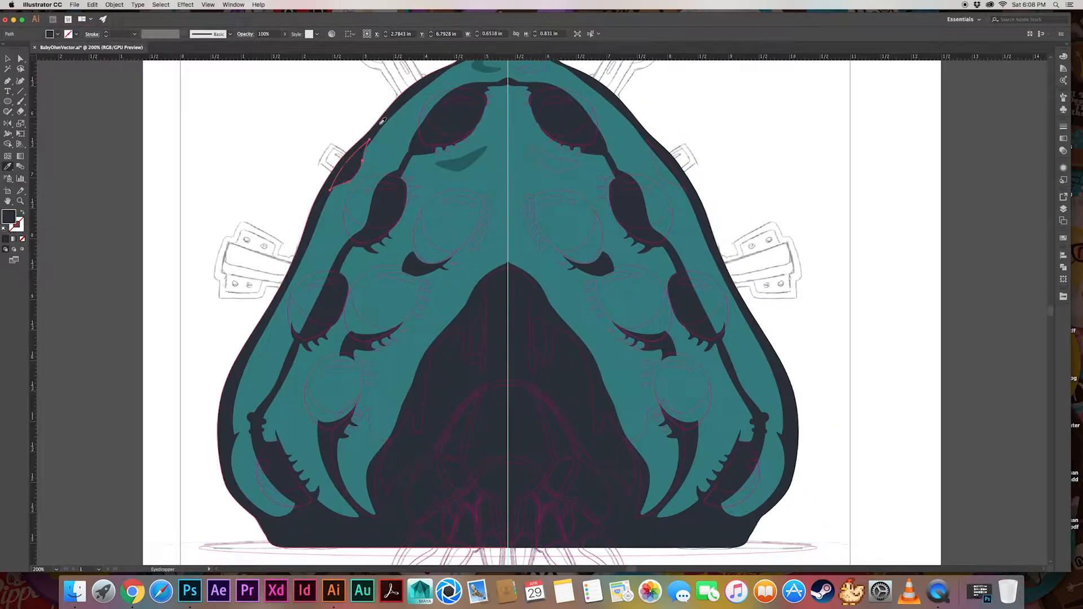
pyautogui.press('v')
pyautogui.click(703, 222)
pyautogui.scroll(3, 703, 223)
pyautogui.click(669, 247)
pyautogui.press('Delete')
# Fill the nose, nostril and central cheek shapes with the teal sampled from the face, with no stroke
pyautogui.click(1062, 210)
pyautogui.moveTo(777, 335); pyautogui.dragTo(739, 193)
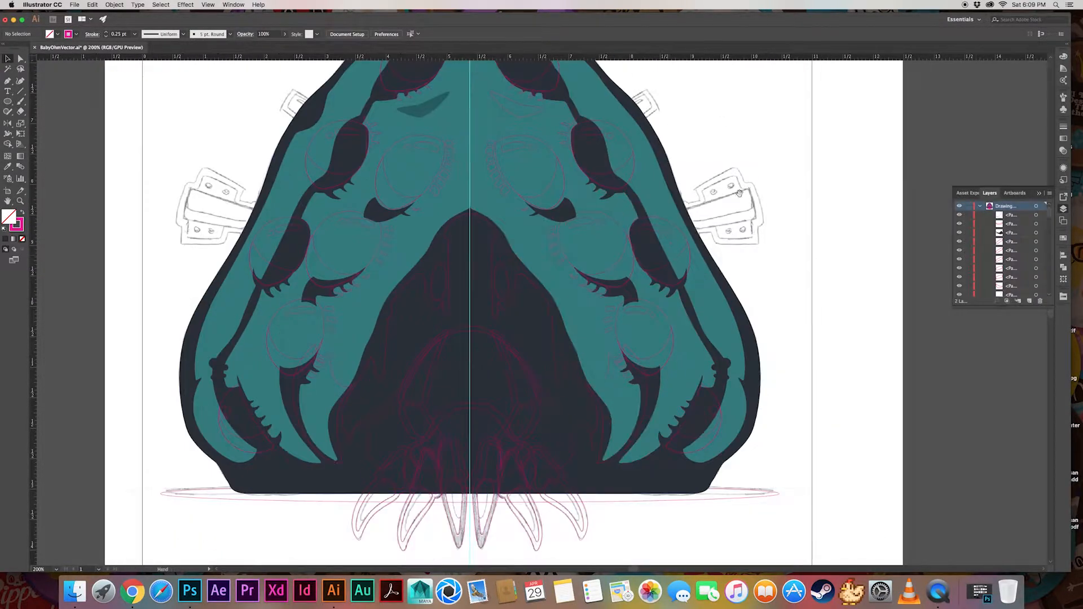
pyautogui.click(494, 282)
pyautogui.keyDown('shift'); pyautogui.click(447, 293); pyautogui.keyUp('shift')
pyautogui.keyDown('shift'); pyautogui.click(445, 276); pyautogui.keyUp('shift')
pyautogui.keyDown('shift'); pyautogui.click(495, 277); pyautogui.keyUp('shift')
pyautogui.press('i')
pyautogui.click(406, 251)
pyautogui.press('v')
pyautogui.click(705, 220)
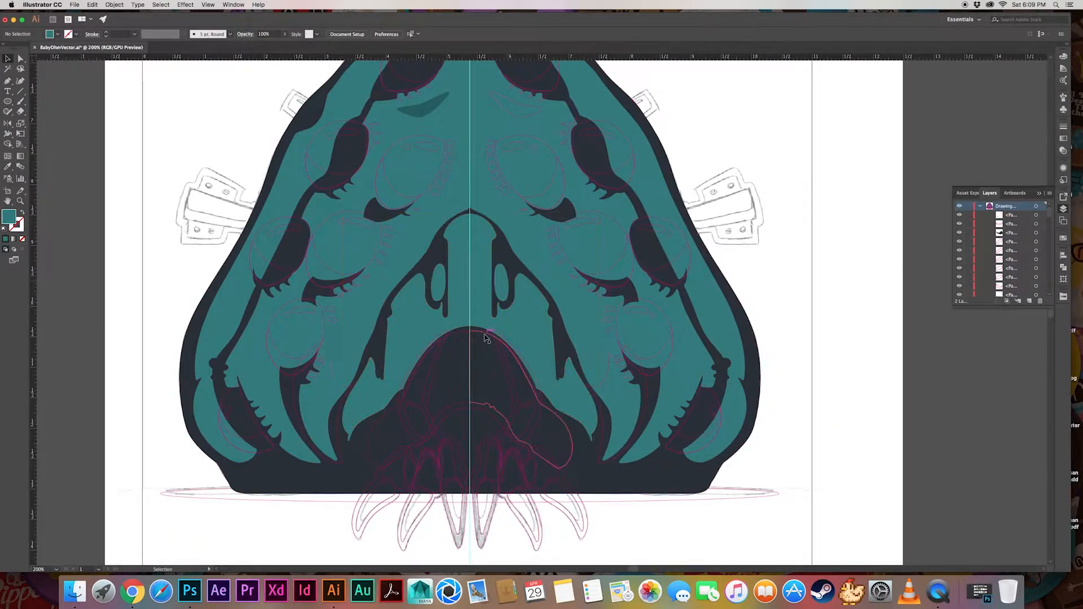
# Fill the rounded mouth mound and the smaller shape beneath it with the sampled teal and no stroke
pyautogui.click(485, 335)
pyautogui.press('i')
pyautogui.click(467, 280)
pyautogui.press('v')
pyautogui.click(826, 252)
pyautogui.keyDown('shift'); pyautogui.click(526, 463); pyautogui.keyUp('shift')
pyautogui.press('i')
pyautogui.click(553, 434)
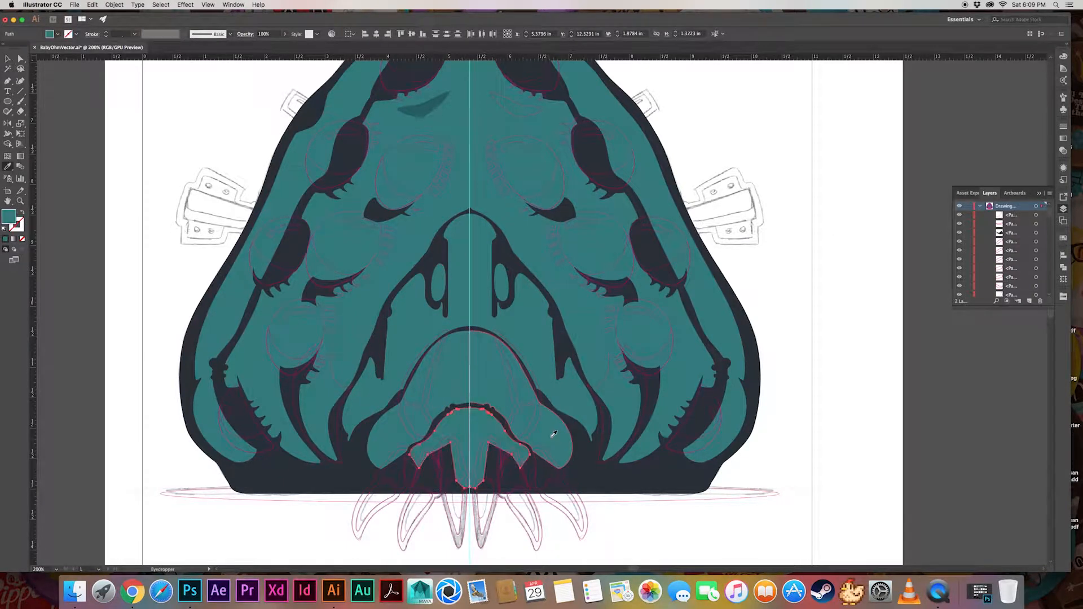
pyautogui.press('v')
pyautogui.click(630, 392)
# Fill the outer silhouettes of the claw-like fingers around the mouth with the sampled dark navy and no stroke
pyautogui.moveTo(630, 392); pyautogui.dragTo(667, 329)
pyautogui.press('super+equal')
pyautogui.moveTo(536, 419); pyautogui.dragTo(555, 365)
pyautogui.click(443, 292)
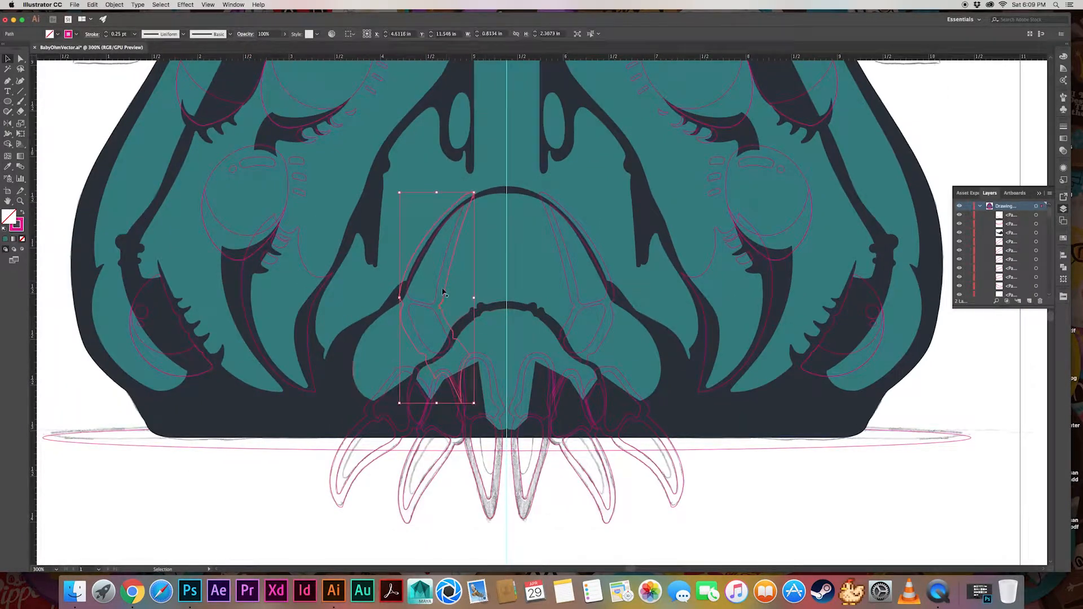
pyautogui.keyDown('shift'); pyautogui.click(416, 437); pyautogui.keyUp('shift')
pyautogui.keyDown('shift'); pyautogui.click(463, 420); pyautogui.keyUp('shift')
pyautogui.keyDown('shift'); pyautogui.click(501, 458); pyautogui.keyUp('shift')
pyautogui.keyDown('shift'); pyautogui.click(514, 468); pyautogui.keyUp('shift')
pyautogui.keyDown('shift'); pyautogui.click(549, 420); pyautogui.keyUp('shift')
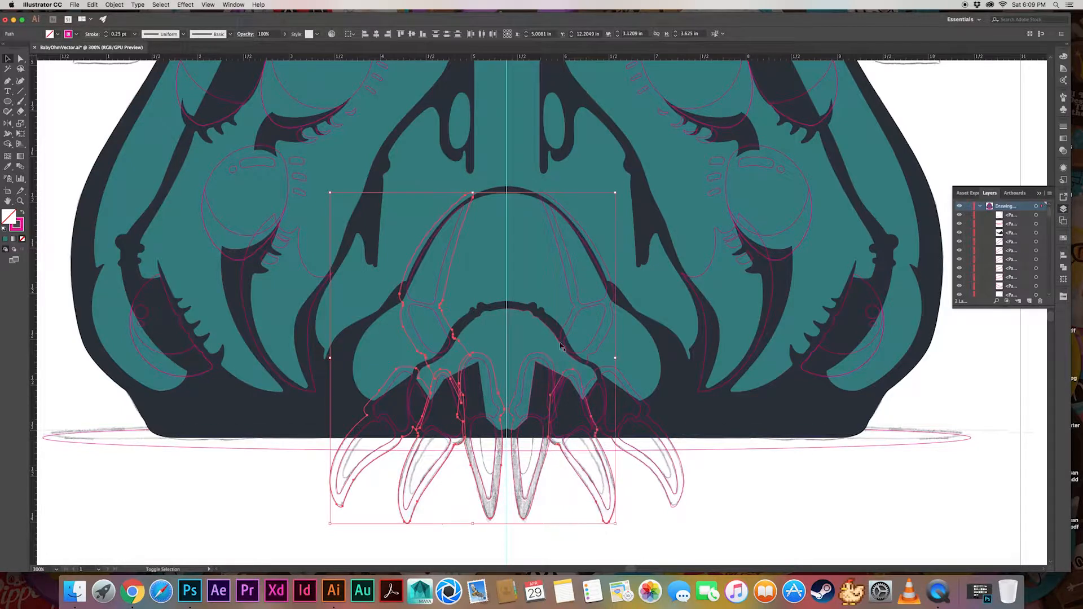
pyautogui.keyDown('shift'); pyautogui.click(561, 341); pyautogui.keyUp('shift')
pyautogui.keyDown('shift'); pyautogui.click(603, 430); pyautogui.keyUp('shift')
pyautogui.press('i')
pyautogui.click(687, 419)
pyautogui.press('v')
pyautogui.click(677, 412)
# Send the teal lower mouth shape backward so that it sits behind the fingers
pyautogui.click(528, 347)
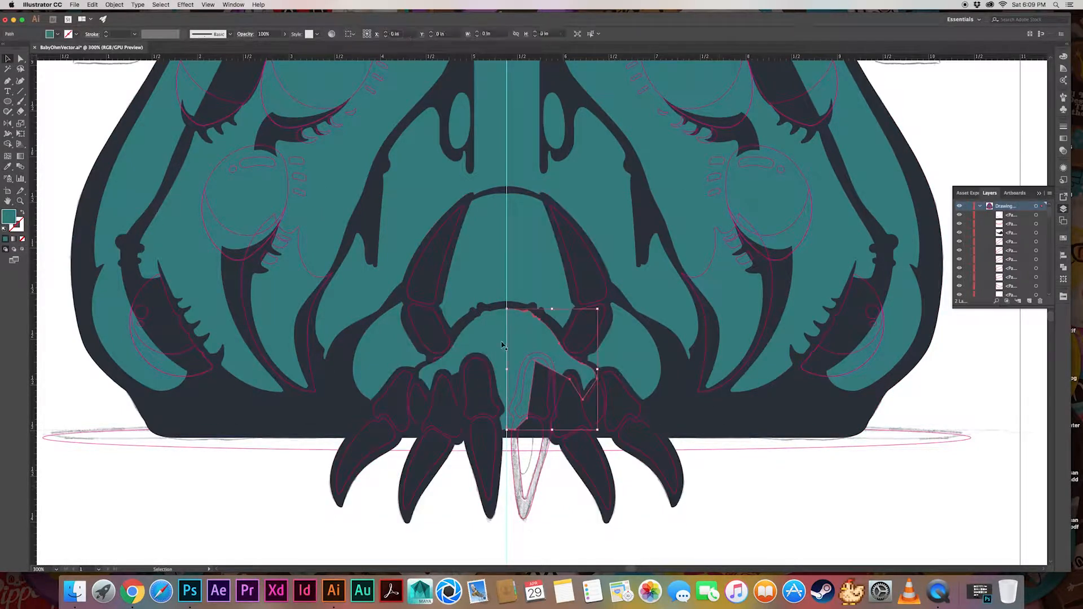
pyautogui.keyDown('shift'); pyautogui.click(493, 342); pyautogui.keyUp('shift')
pyautogui.press('super+bracketleft')
pyautogui.press('super+shift+a')
# Fill the remaining finger silhouette just right of the centre line with the sampled dark navy
pyautogui.click(514, 398)
pyautogui.press('i')
pyautogui.click(564, 382)
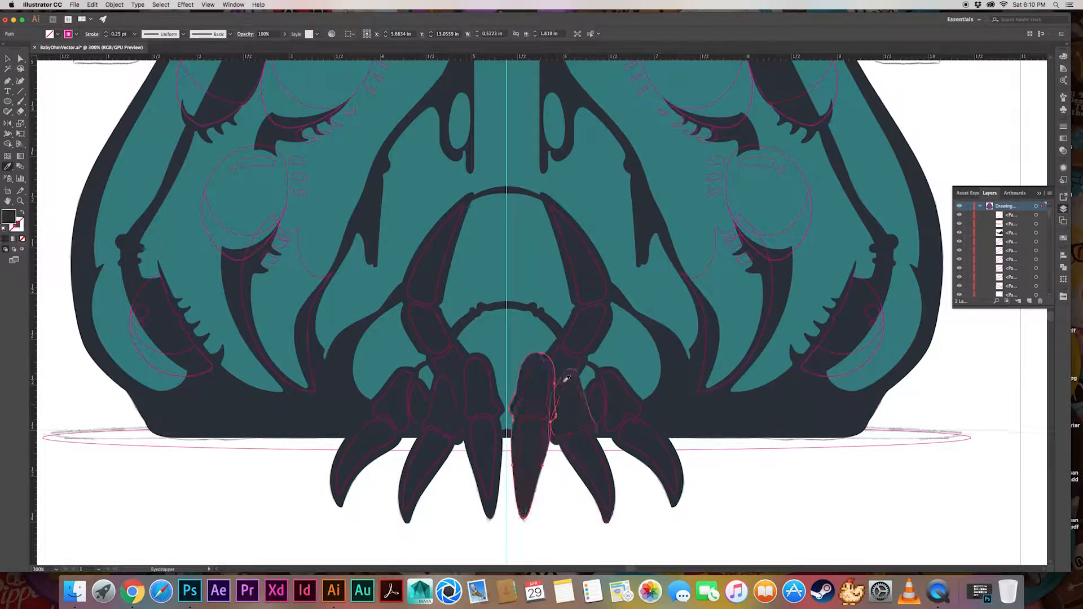
pyautogui.press('v')
# Fill all the inner finger and claw segments on both sides with the sampled teal and no stroke
pyautogui.click(453, 399)
pyautogui.keyDown('shift'); pyautogui.click(427, 402); pyautogui.keyUp('shift')
pyautogui.keyDown('shift'); pyautogui.click(408, 397); pyautogui.keyUp('shift')
pyautogui.keyDown('shift'); pyautogui.click(394, 438); pyautogui.keyUp('shift')
pyautogui.keyDown('shift'); pyautogui.click(433, 430); pyautogui.keyUp('shift')
pyautogui.keyDown('shift'); pyautogui.click(438, 364); pyautogui.keyUp('shift')
pyautogui.keyDown('shift'); pyautogui.click(434, 305); pyautogui.keyUp('shift')
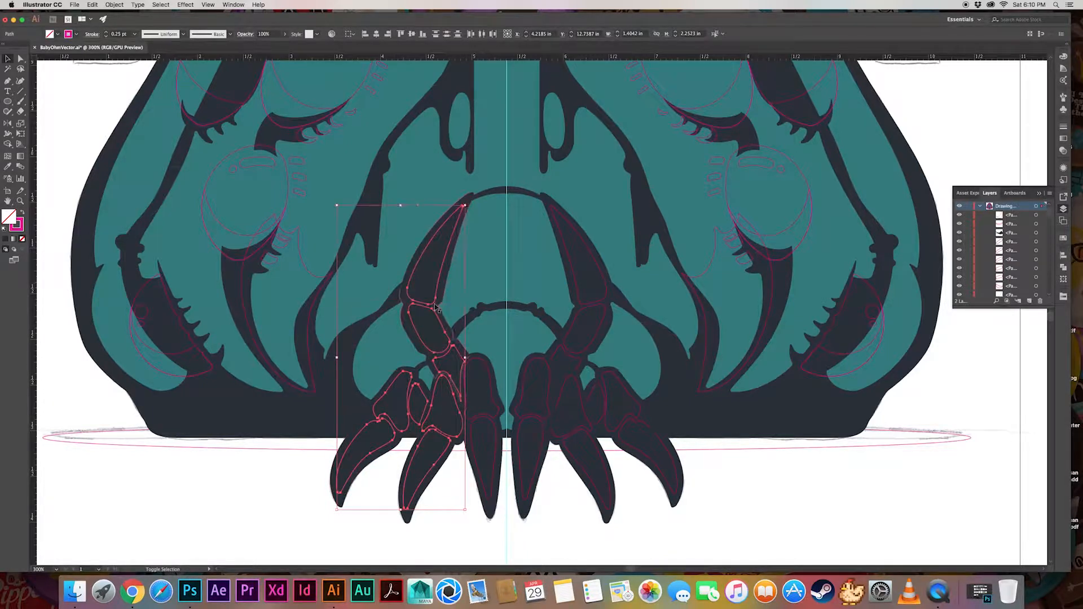
pyautogui.keyDown('shift'); pyautogui.click(465, 384); pyautogui.keyUp('shift')
pyautogui.keyDown('shift'); pyautogui.click(494, 425); pyautogui.keyUp('shift')
pyautogui.keyDown('shift'); pyautogui.click(517, 426); pyautogui.keyUp('shift')
pyautogui.keyDown('shift'); pyautogui.click(547, 395); pyautogui.keyUp('shift')
pyautogui.keyDown('shift'); pyautogui.click(561, 395); pyautogui.keyUp('shift')
pyautogui.keyDown('shift'); pyautogui.click(604, 390); pyautogui.keyUp('shift')
pyautogui.keyDown('shift'); pyautogui.click(621, 428); pyautogui.keyUp('shift')
pyautogui.keyDown('shift'); pyautogui.click(592, 433); pyautogui.keyUp('shift')
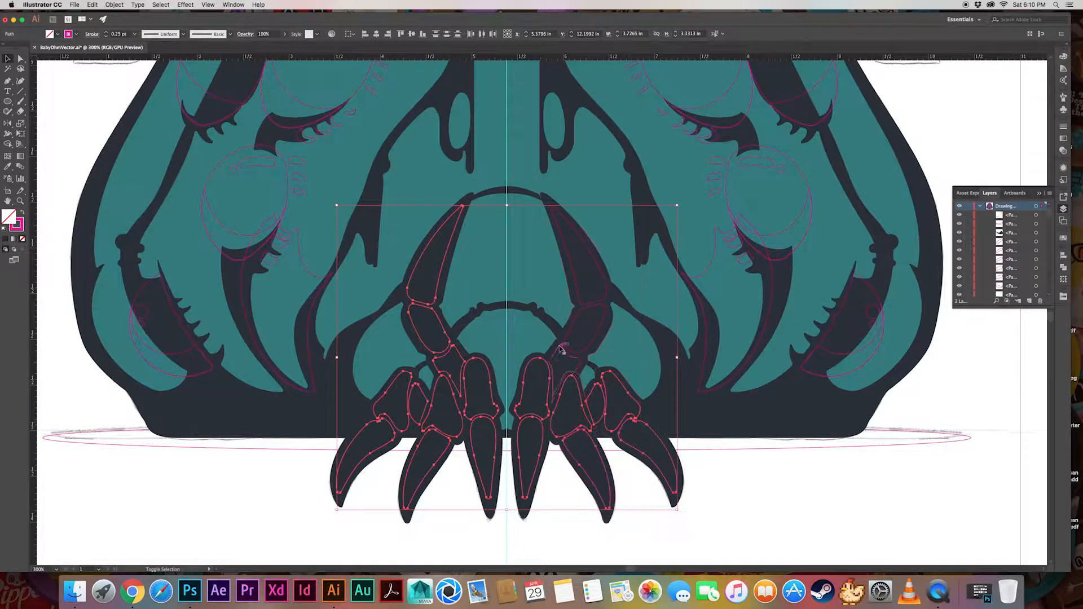
pyautogui.keyDown('shift'); pyautogui.click(559, 348); pyautogui.keyUp('shift')
pyautogui.keyDown('shift'); pyautogui.click(589, 332); pyautogui.keyUp('shift')
pyautogui.keyDown('shift'); pyautogui.click(585, 305); pyautogui.keyUp('shift')
pyautogui.press('i')
pyautogui.click(527, 329)
pyautogui.press('v')
pyautogui.click(394, 496)
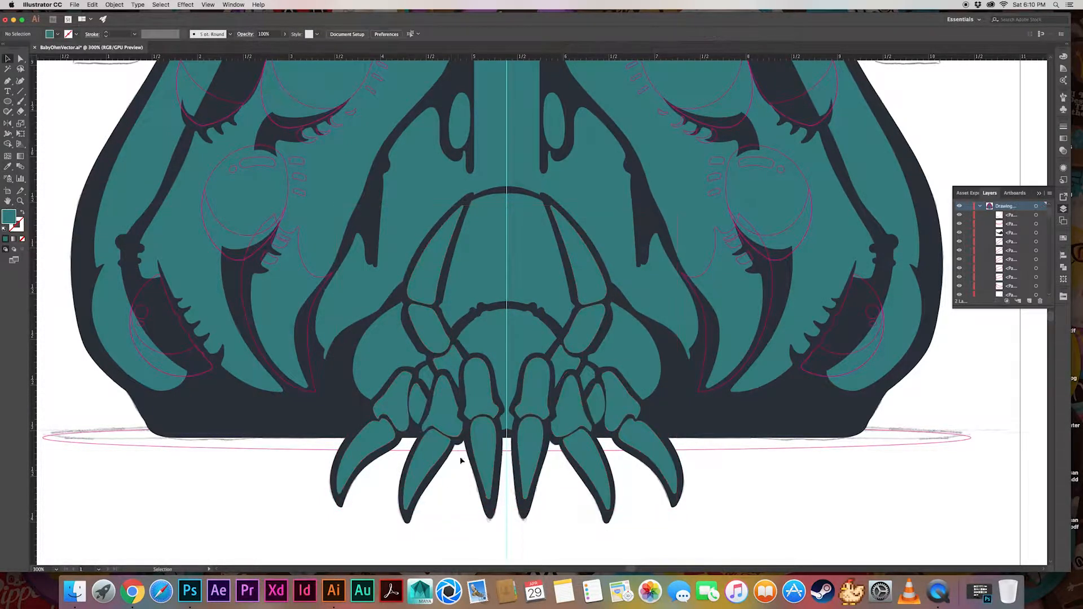
# Apply the 30% navy shadow appearance to the large shape below the lowest left eye
pyautogui.scroll(4, 460, 461)
pyautogui.click(376, 357)
pyautogui.press('i')
pyautogui.scroll(4, 483, 295)
pyautogui.click(332, 224)
pyautogui.scroll(-4, 332, 225)
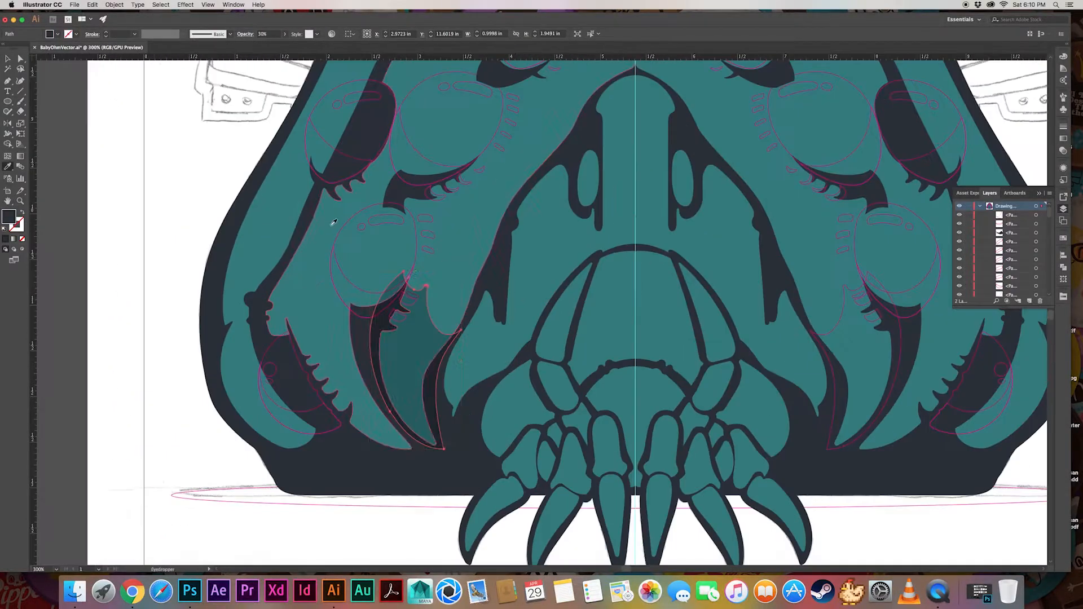
pyautogui.press('v')
# Paste a copy of the teal face shape in front and intersect it with the lower-left shadow to trim the shadow
pyautogui.keyDown('shift'); pyautogui.click(453, 304); pyautogui.keyUp('shift')
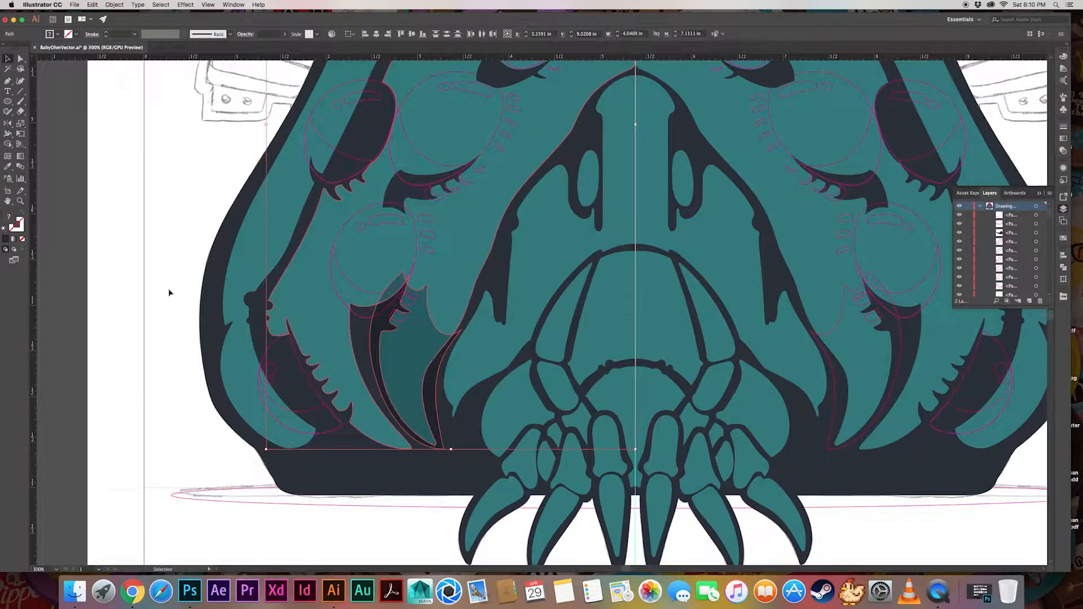
pyautogui.press('super+shift+a')
pyautogui.click(448, 286)
pyautogui.press('super+c')
pyautogui.press('super+f')
pyautogui.keyDown('shift'); pyautogui.click(420, 341); pyautogui.keyUp('shift')
pyautogui.click(1063, 267)
pyautogui.click(992, 274)
pyautogui.click(164, 406)
pyautogui.click(426, 277)
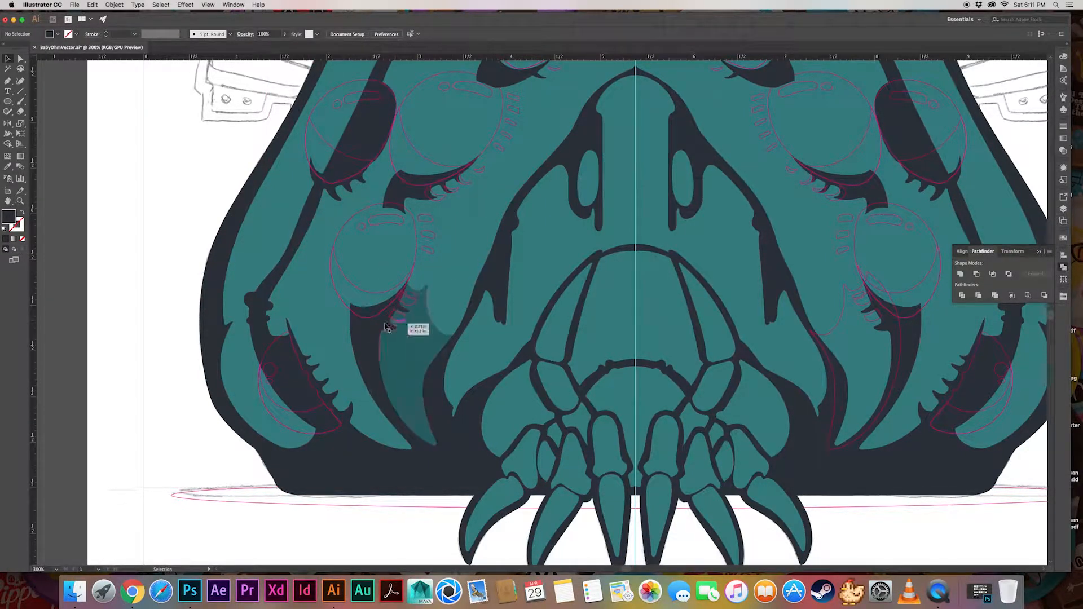
# Fill the small lash piece beneath the left inner eye with the dark navy sampled from its eyelid
pyautogui.scroll(10, 297, 321)
pyautogui.hscroll(3, 363, 348)
pyautogui.scroll(-4, 361, 349)
pyautogui.click(433, 286)
pyautogui.press('i')
pyautogui.click(386, 295)
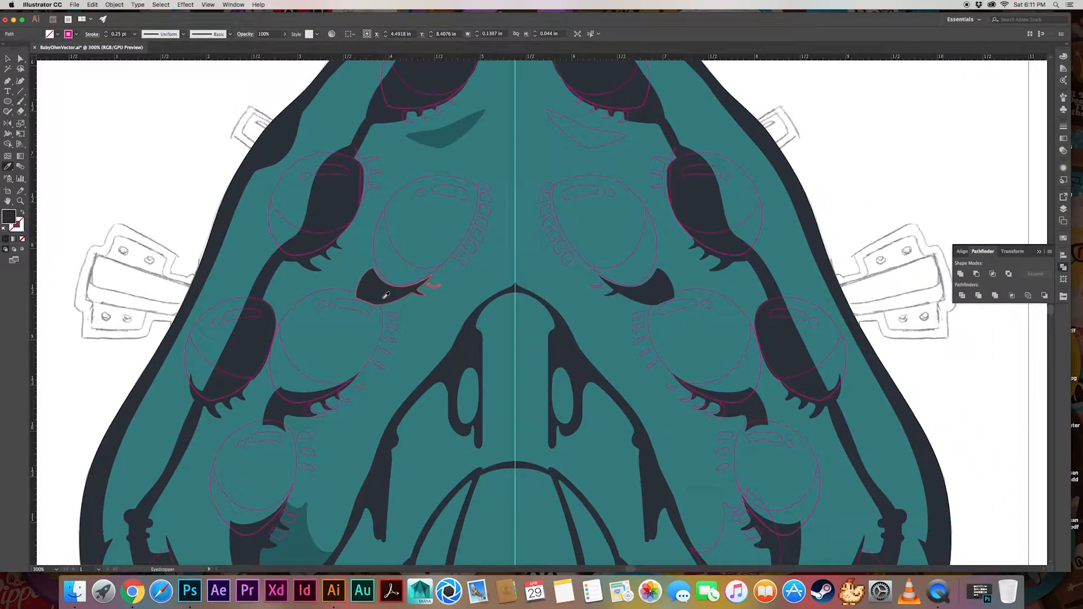
pyautogui.press('v')
# Apply the translucent shadow appearance sampled from the lower-left shadow to the lash shadows under the middle-left eye
pyautogui.click(362, 387)
pyautogui.scroll(-5, 358, 397)
pyautogui.hscroll(-2, 358, 398)
pyautogui.press('i')
pyautogui.click(347, 439)
pyautogui.press('v')
pyautogui.click(166, 295)
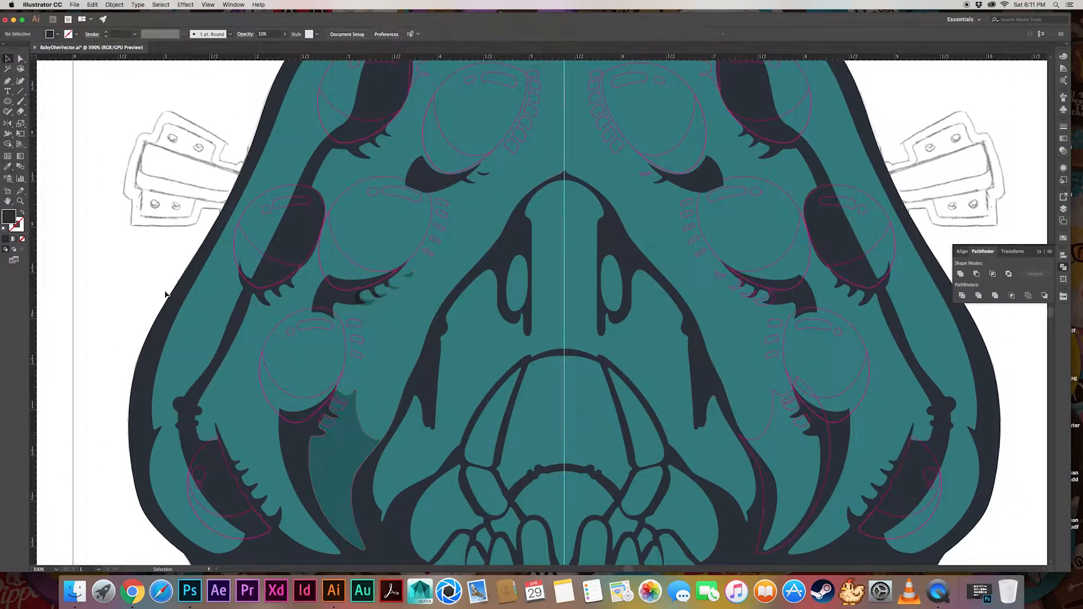
# Apply the crescent's translucent shadow appearance to the lash shadows beneath the top-left eye
pyautogui.click(348, 406)
pyautogui.scroll(8, 354, 383)
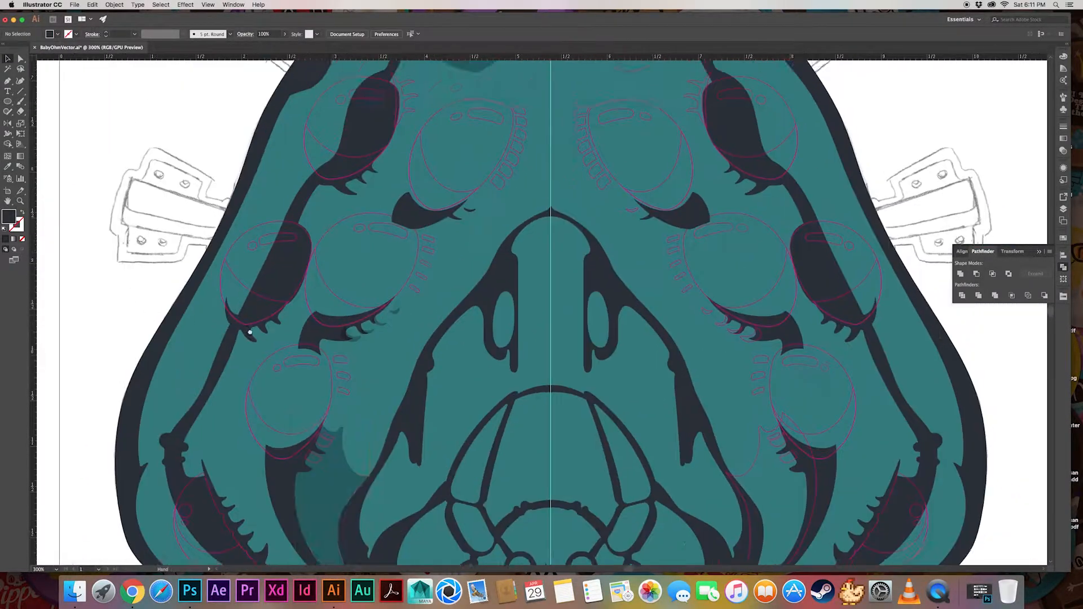
pyautogui.hscroll(5, 353, 360)
pyautogui.hscroll(-1, 361, 355)
pyautogui.click(317, 254)
pyautogui.keyDown('shift'); pyautogui.click(360, 239); pyautogui.keyUp('shift')
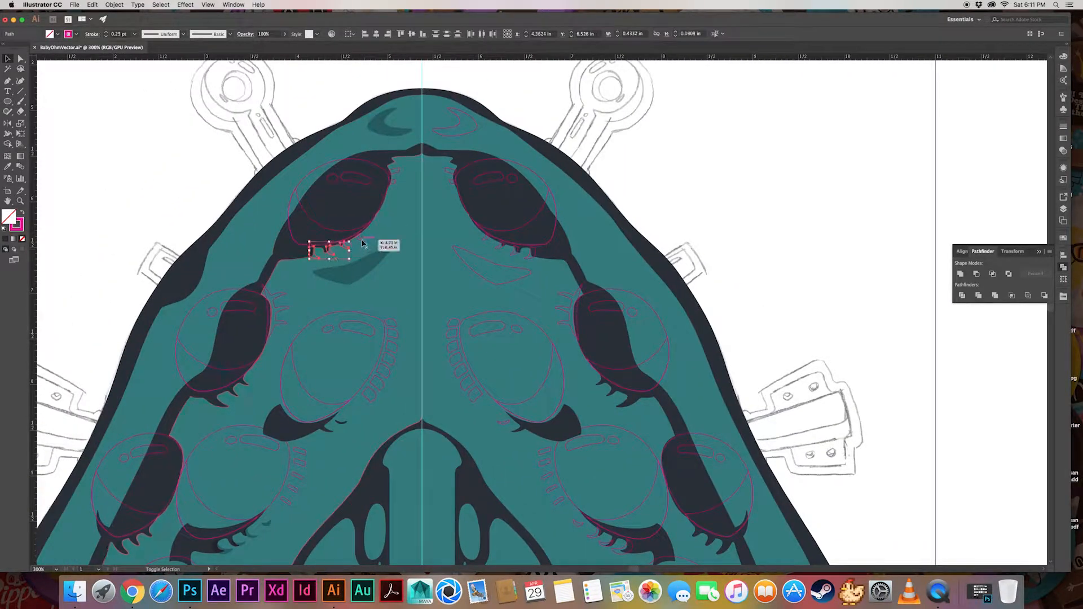
pyautogui.press('i')
pyautogui.click(362, 260)
pyautogui.press('v')
# Apply the same shadow appearance to the small lash shapes at the top-left eye's inner corner
pyautogui.click(391, 181)
pyautogui.keyDown('shift'); pyautogui.click(398, 169); pyautogui.keyUp('shift')
pyautogui.press('i')
pyautogui.click(371, 259)
pyautogui.press('super+shift+a')
pyautogui.press('v')
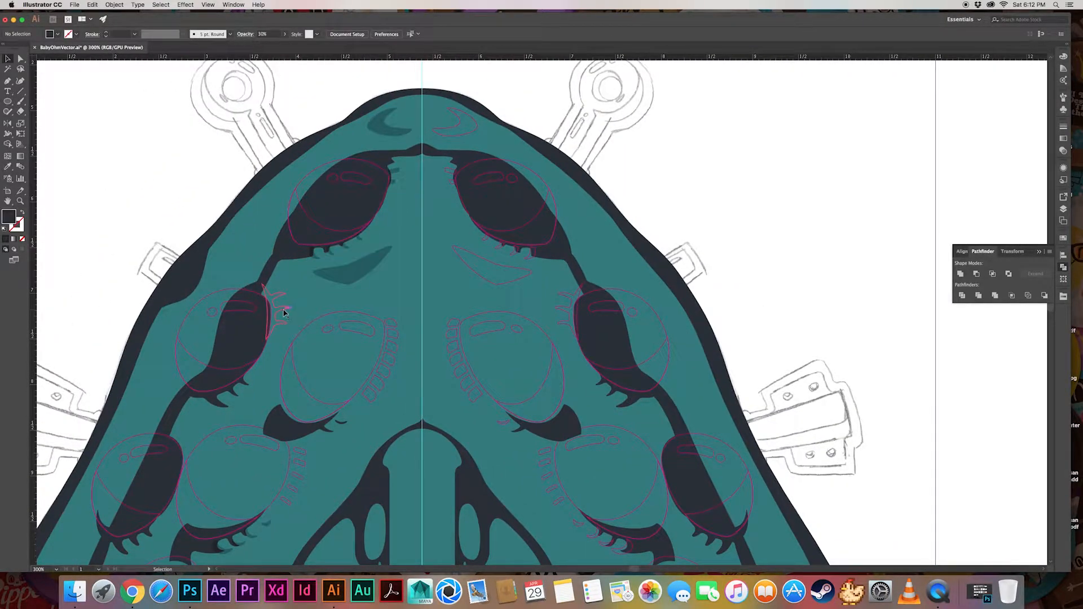
# Copy the crescent's shadow appearance onto the lashes at the inner edge of the outer-left second eye
pyautogui.click(281, 309)
pyautogui.press('i')
pyautogui.click(364, 258)
pyautogui.press('super+shift+a')
pyautogui.press('v')
pyautogui.scroll(-5, 446, 295)
pyautogui.click(496, 255)
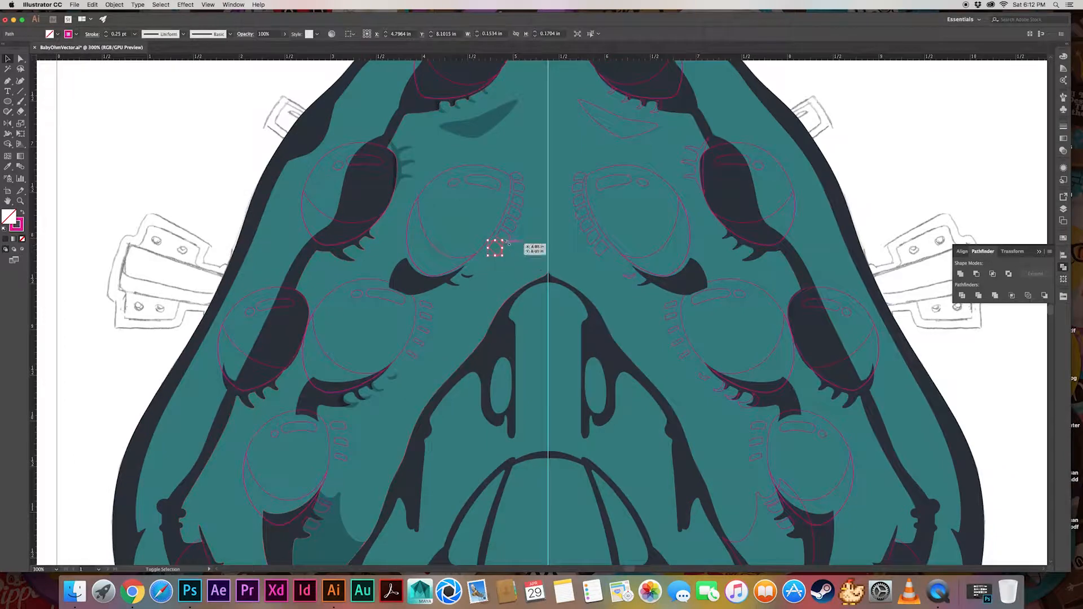
pyautogui.press('super+shift+a')
pyautogui.moveTo(538, 211); pyautogui.dragTo(462, 212)
pyautogui.press('super+z')
pyautogui.click(216, 205)
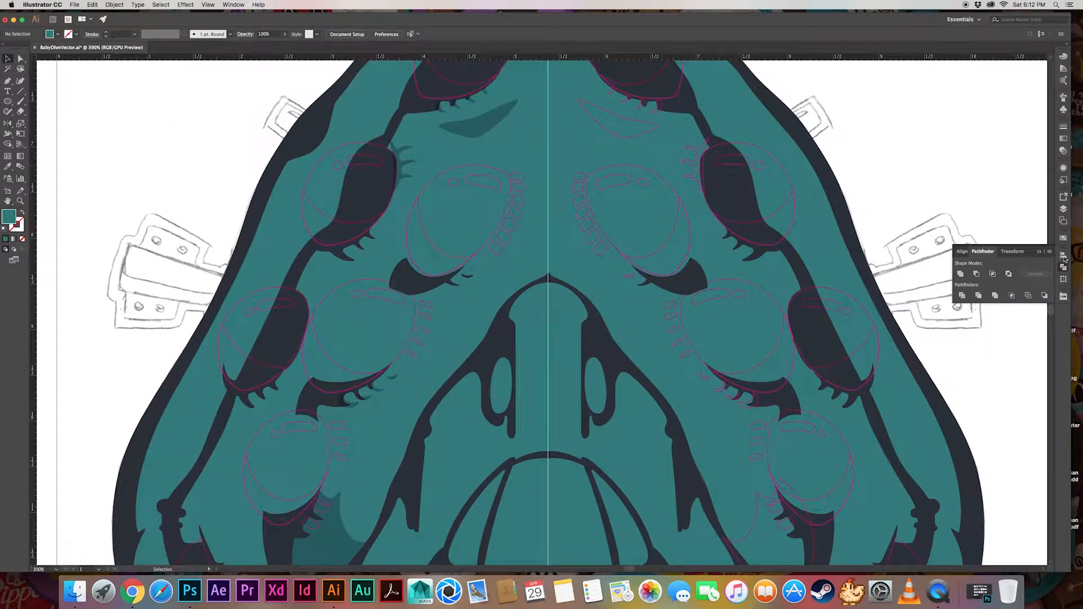
# Apply the sampled translucent shadow appearance to the right inner eye's crescent and the small lash shadow beneath that eye
pyautogui.click(1063, 259)
pyautogui.click(1063, 209)
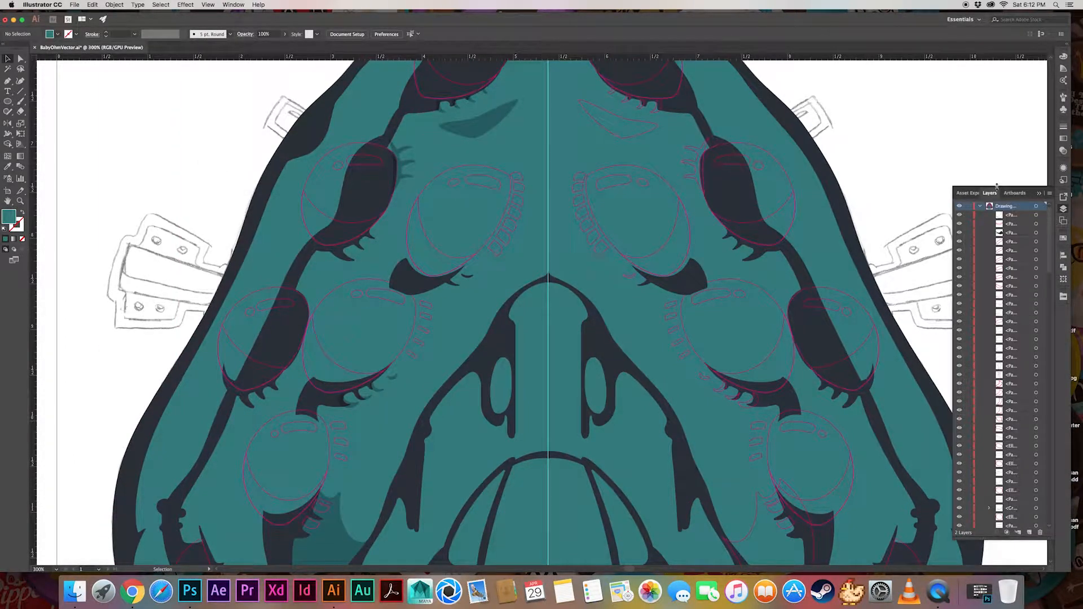
pyautogui.moveTo(997, 186); pyautogui.dragTo(997, 75)
pyautogui.click(1036, 132)
pyautogui.press('super+minus')
pyautogui.press('i')
pyautogui.click(420, 233)
pyautogui.click(1035, 141)
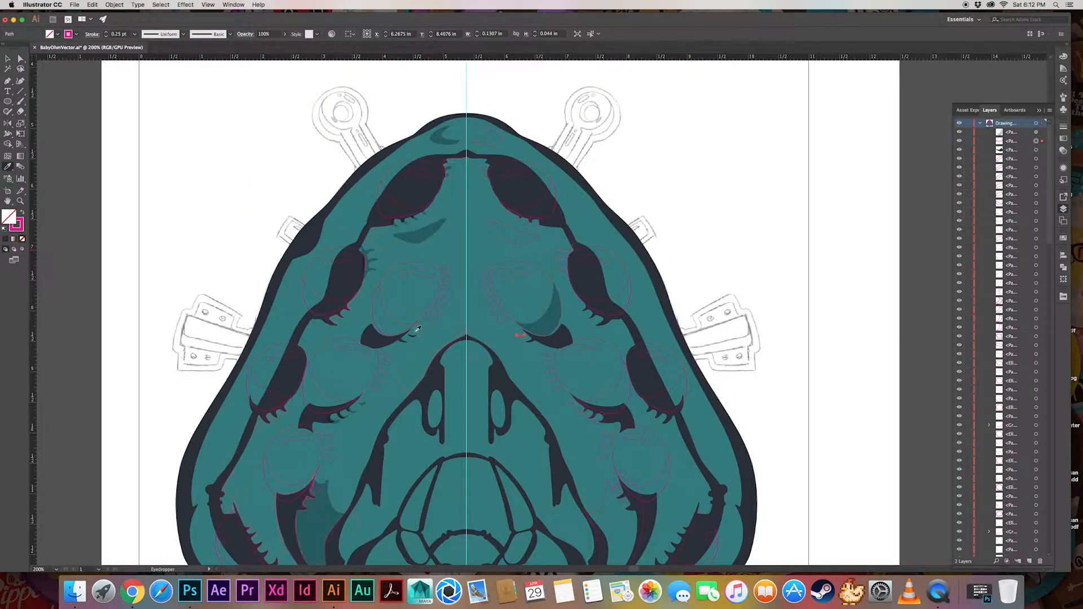
# Fill the short lash dashes at the inner edge of the right middle eye with light green and remove their outline
pyautogui.click(1035, 159)
pyautogui.keyDown('shift'); pyautogui.click(1036, 167); pyautogui.keyUp('shift')
pyautogui.keyDown('shift'); pyautogui.click(1036, 203); pyautogui.keyUp('shift')
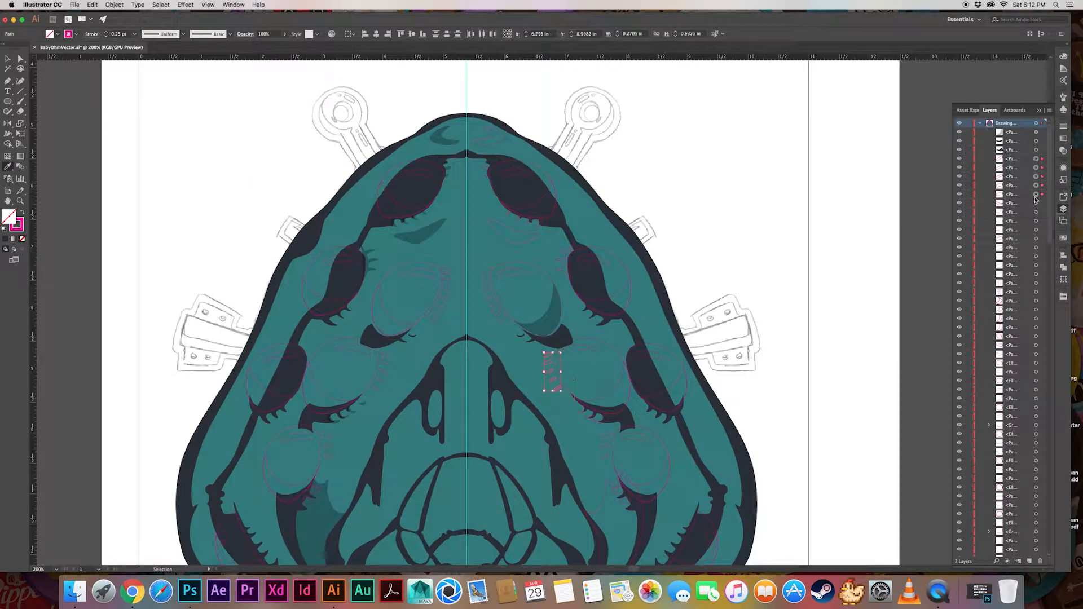
pyautogui.click(1063, 238)
pyautogui.click(970, 436)
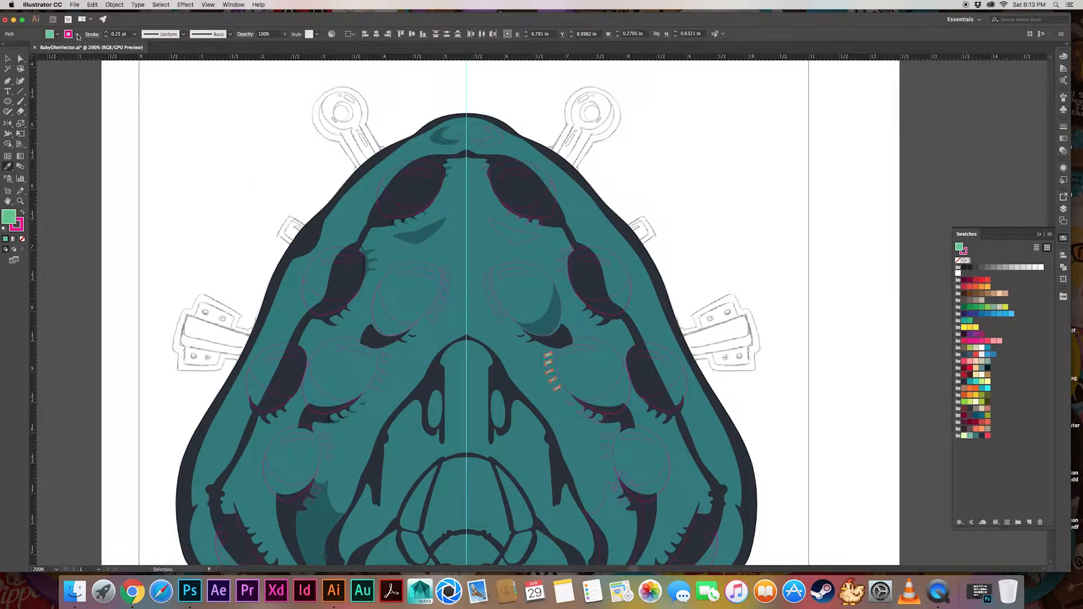
pyautogui.click(676, 127)
pyautogui.press('i')
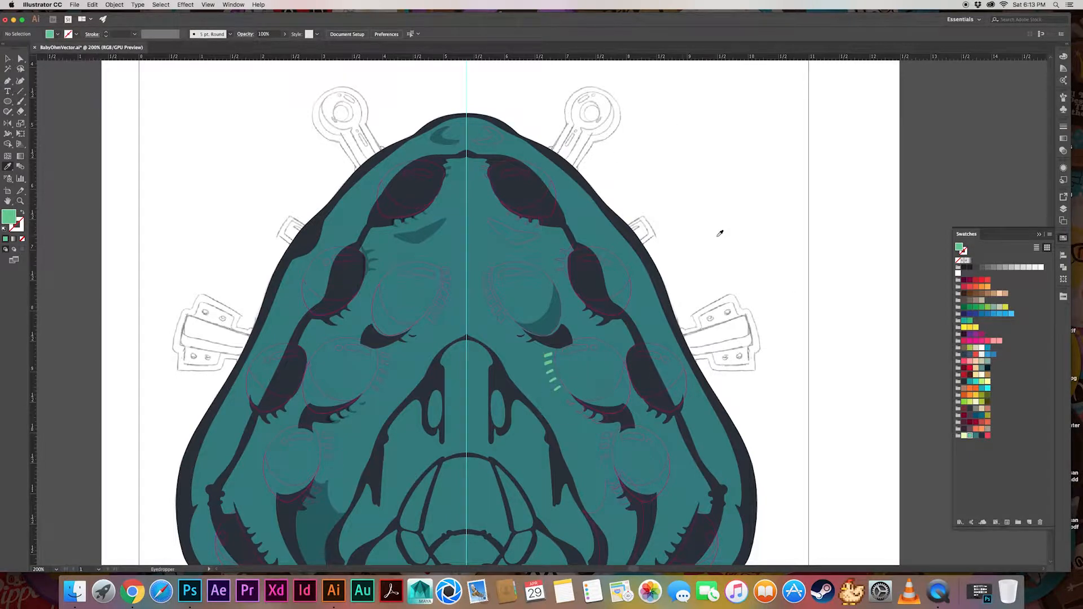
# Float the swatches beside the artwork and apply the 30% shadow appearance to the lash shadows beneath the right middle eye
pyautogui.moveTo(969, 234); pyautogui.dragTo(813, 275)
pyautogui.click(1064, 209)
pyautogui.click(1036, 203)
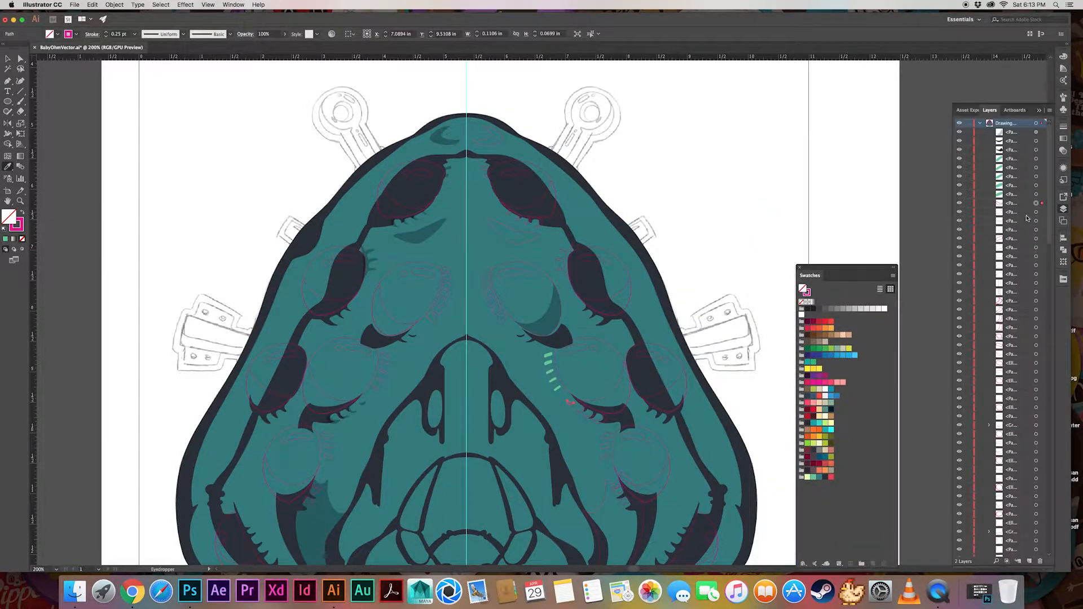
pyautogui.click(1036, 238)
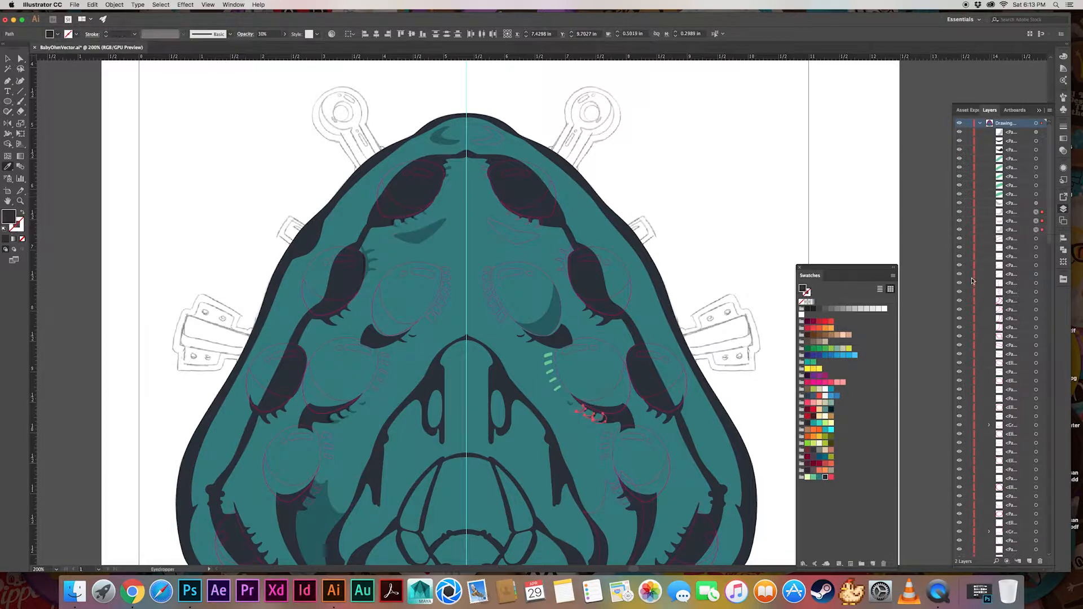
# Copy the light green dash fill onto the short lash dashes at the inner edge of the lower-right eye
pyautogui.keyDown('shift'); pyautogui.click(1036, 248); pyautogui.keyUp('shift')
pyautogui.keyDown('shift'); pyautogui.click(1036, 257); pyautogui.keyUp('shift')
pyautogui.click(548, 355)
# Recolor the two lash shapes beneath the lower-right eye and target the larger shape below them
pyautogui.click(1036, 265)
pyautogui.keyDown('shift'); pyautogui.click(1036, 274); pyautogui.keyUp('shift')
pyautogui.keyDown('shift'); pyautogui.click(1037, 283); pyautogui.keyUp('shift')
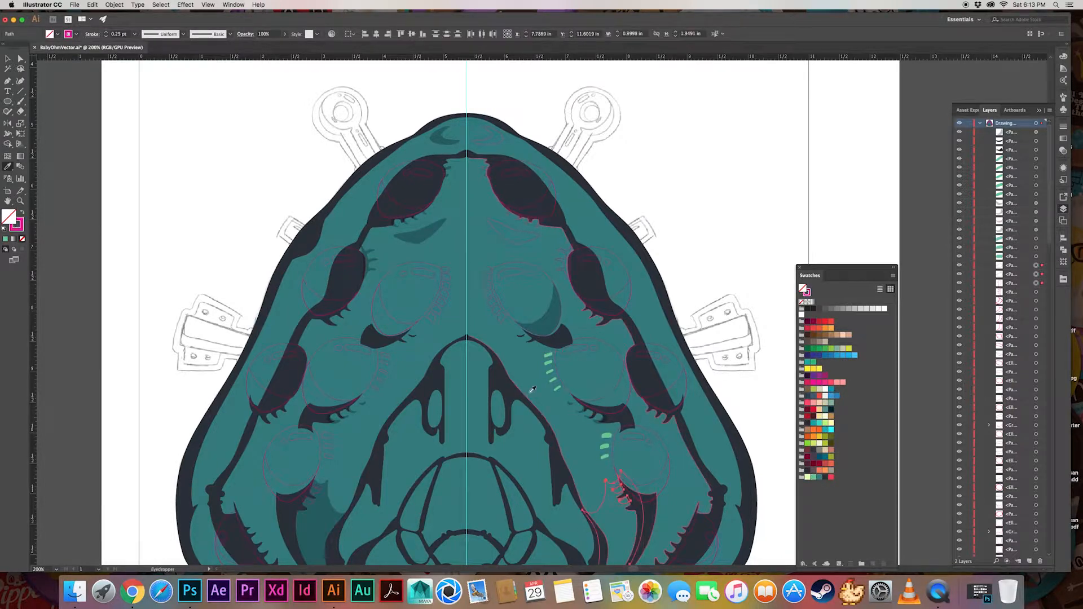
pyautogui.keyDown('shift'); pyautogui.click(1036, 283); pyautogui.keyUp('shift')
pyautogui.hotkey('shift', 'x')
pyautogui.click(1036, 283)
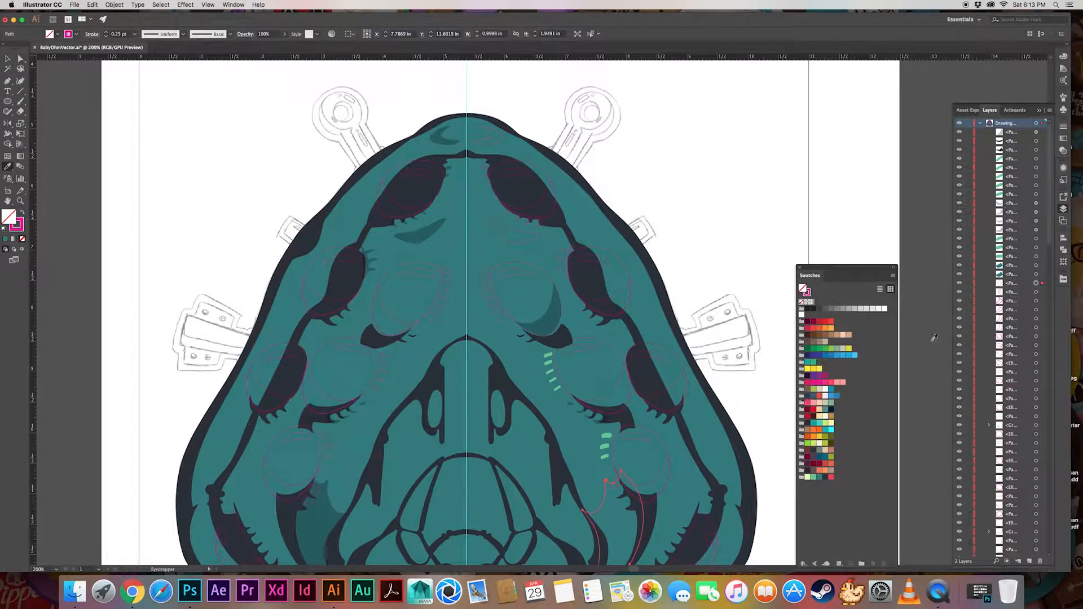
# Apply the crescent's translucent shadow appearance to the lash shadows of the top-right eye and the outer-right second eye
pyautogui.scroll(-2, 1004, 339)
pyautogui.click(1035, 276)
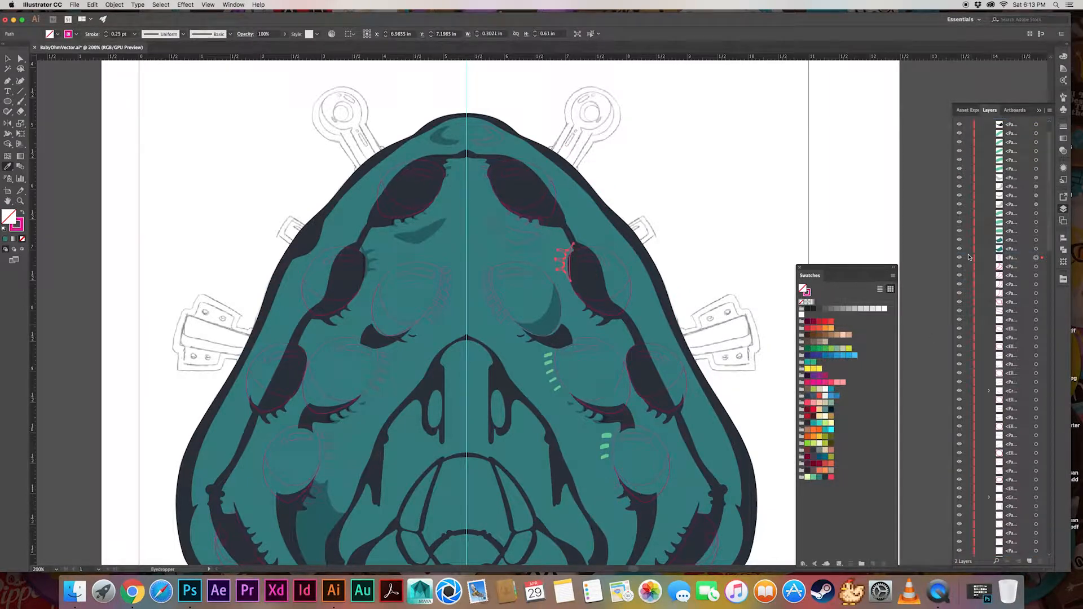
pyautogui.keyDown('shift'); pyautogui.click(1036, 275); pyautogui.keyUp('shift')
pyautogui.keyDown('shift'); pyautogui.click(1035, 285); pyautogui.keyUp('shift')
pyautogui.keyDown('shift'); pyautogui.click(1035, 293); pyautogui.keyUp('shift')
pyautogui.click(552, 316)
pyautogui.click(1036, 303)
pyautogui.keyDown('shift'); pyautogui.click(1036, 311); pyautogui.keyUp('shift')
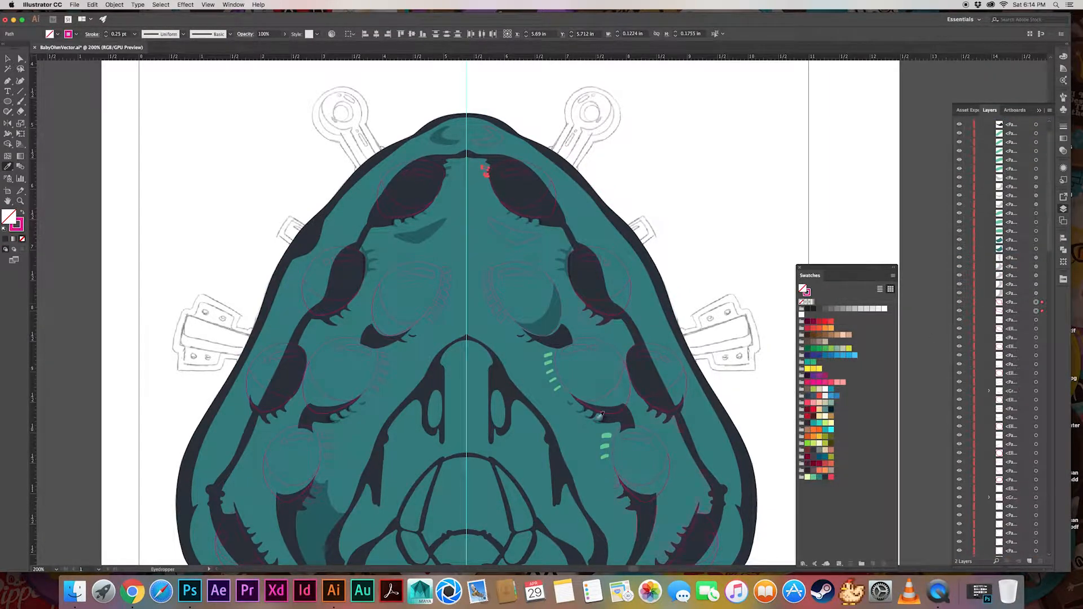
# Draw a circle about 1.7 in wide over the top-right eye and subtract it from the brow shape beneath
pyautogui.click(1036, 320)
pyautogui.press('l')
pyautogui.moveTo(481, 141)
pyautogui.mouseDown()
pyautogui.moveTo(623, 232)
pyautogui.moveTo(553, 231)
pyautogui.mouseUp()
pyautogui.press('c')
pyautogui.press('v')
pyautogui.keyDown('shift'); pyautogui.click(535, 237); pyautogui.keyUp('shift')
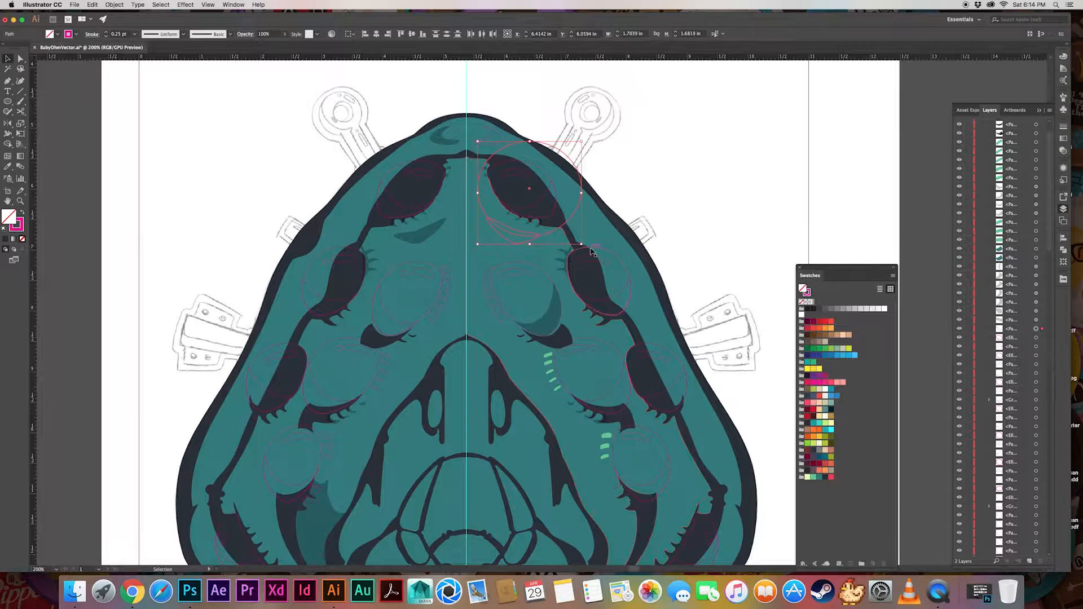
pyautogui.click(1063, 249)
pyautogui.click(977, 257)
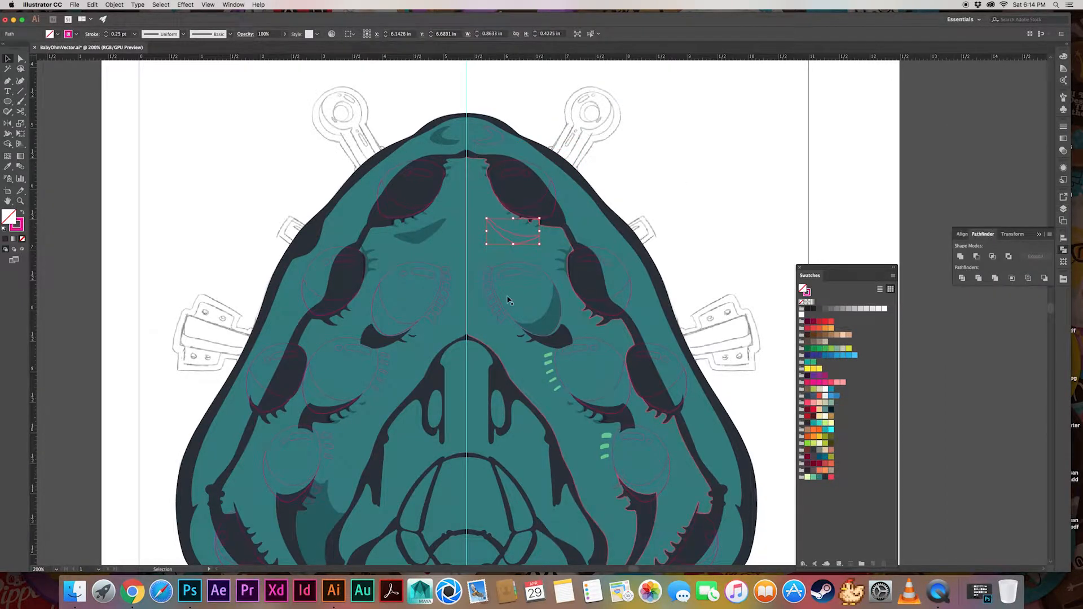
# Fill the trimmed right brow shape with light green and no outline
pyautogui.click(813, 477)
pyautogui.click(708, 252)
pyautogui.scroll(-2, 708, 252)
pyautogui.hscroll(2, 708, 251)
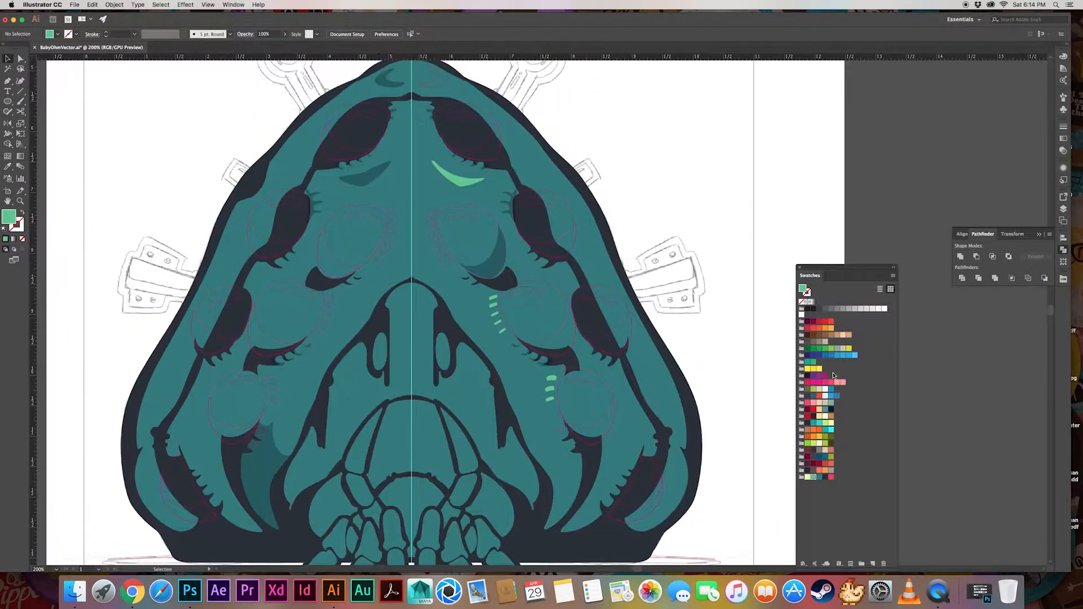
# Fill the glint shapes on the top-right, right inner and right middle eyes with white and remove their outline
pyautogui.click(1063, 209)
pyautogui.click(1036, 354)
pyautogui.keyDown('shift'); pyautogui.click(1036, 363); pyautogui.keyUp('shift')
pyautogui.keyDown('shift'); pyautogui.click(1036, 373); pyautogui.keyUp('shift')
pyautogui.keyDown('shift'); pyautogui.click(1036, 381); pyautogui.keyUp('shift')
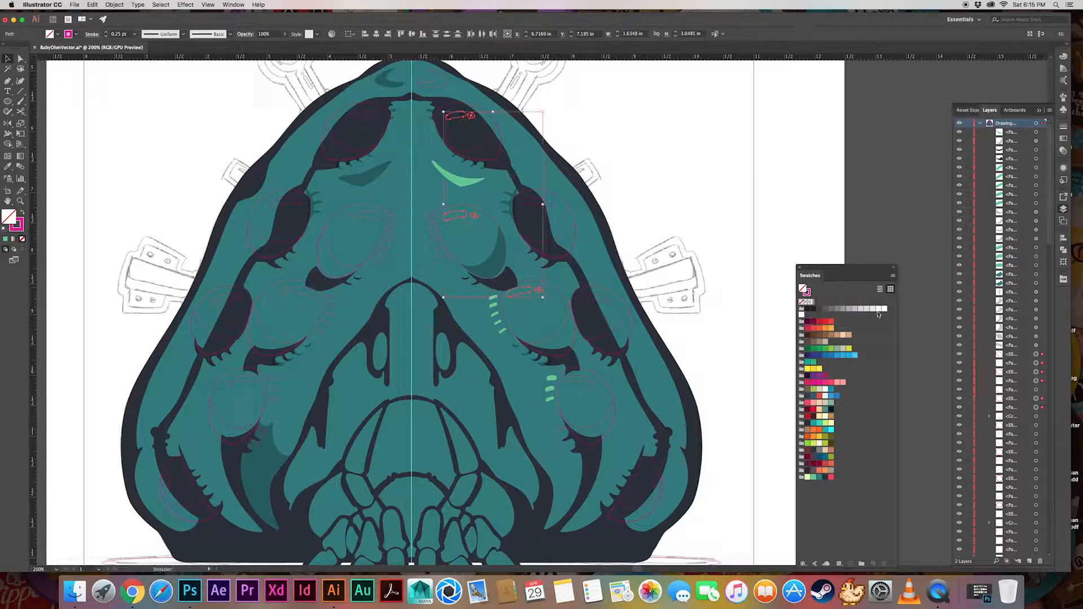
pyautogui.click(69, 35)
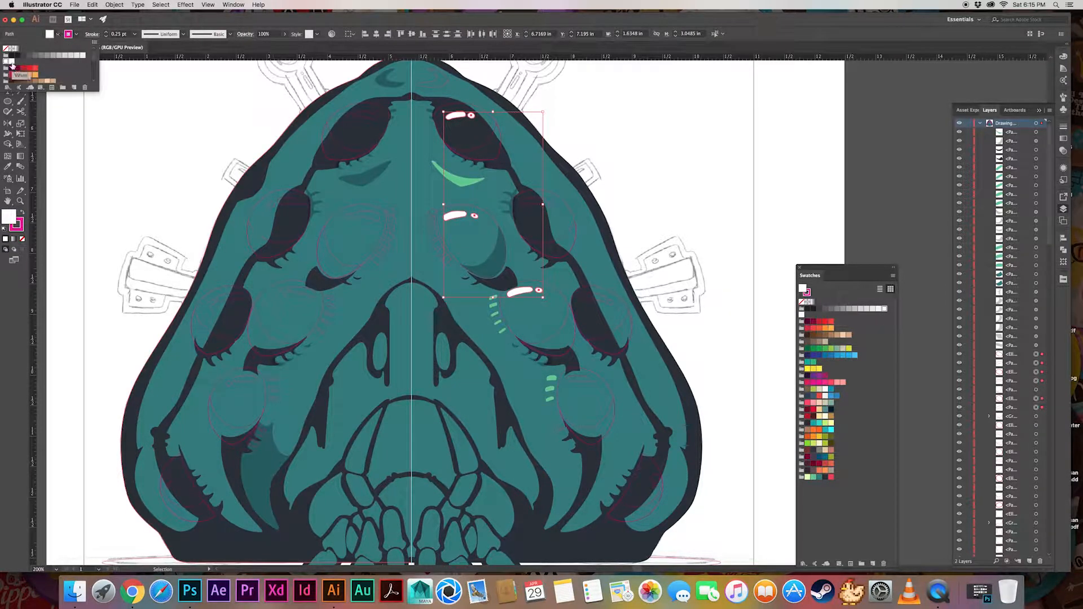
# Set the opacity of the white eye glints to 60%
pyautogui.click(1063, 169)
pyautogui.click(984, 209)
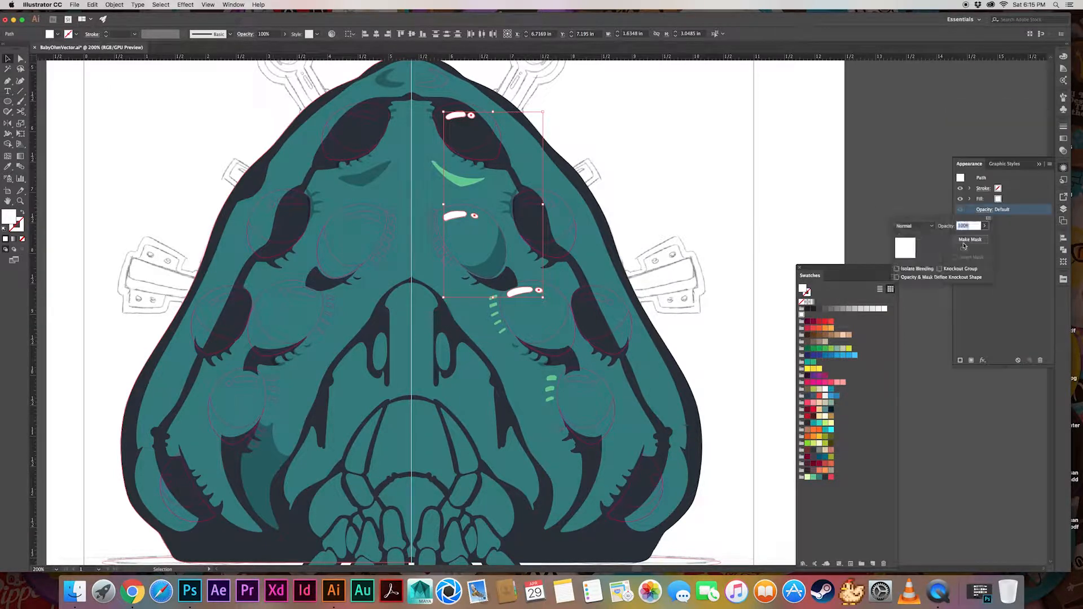
pyautogui.press('Return')
pyautogui.click(688, 293)
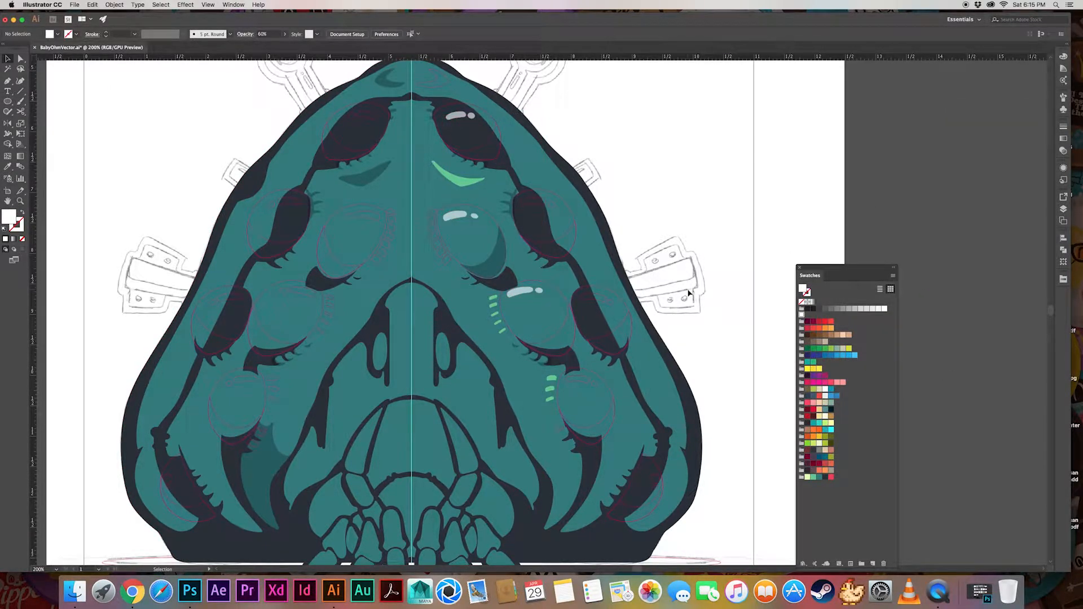
# Copy the right inner eye's crescent shadow appearance onto the crescent of the right middle eye
pyautogui.click(1063, 209)
pyautogui.click(1037, 372)
pyautogui.click(1036, 381)
pyautogui.click(1036, 389)
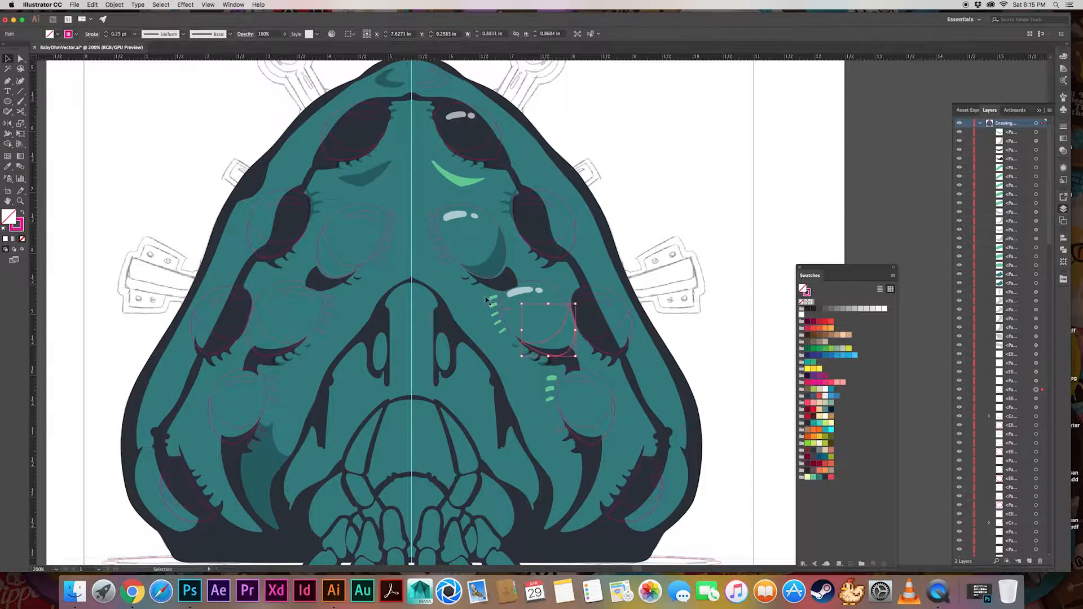
pyautogui.press('i')
pyautogui.click(497, 256)
# Convert the top-right eye's crescent group into a compound path and apply the left brow's translucent shadow appearance to it
pyautogui.click(1037, 416)
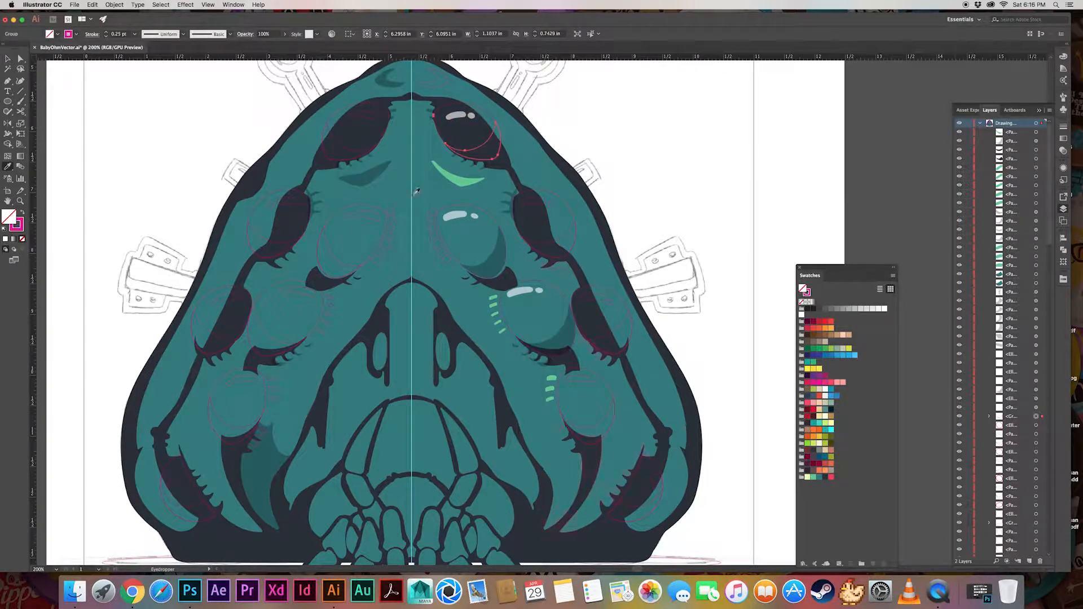
pyautogui.click(377, 178)
pyautogui.press('a')
pyautogui.click(590, 114)
pyautogui.click(1036, 417)
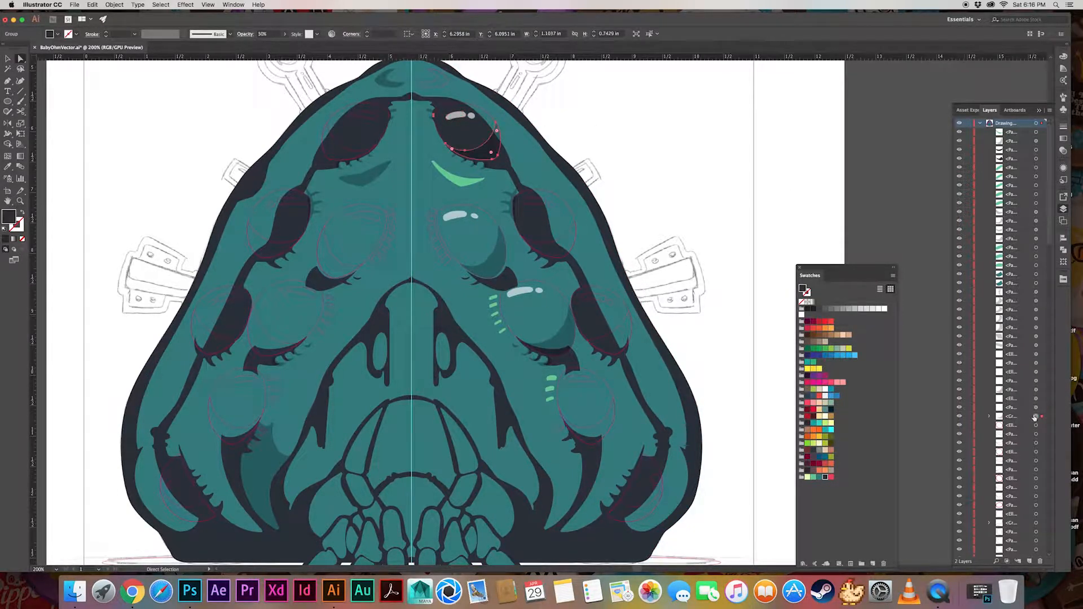
pyautogui.press('super+8')
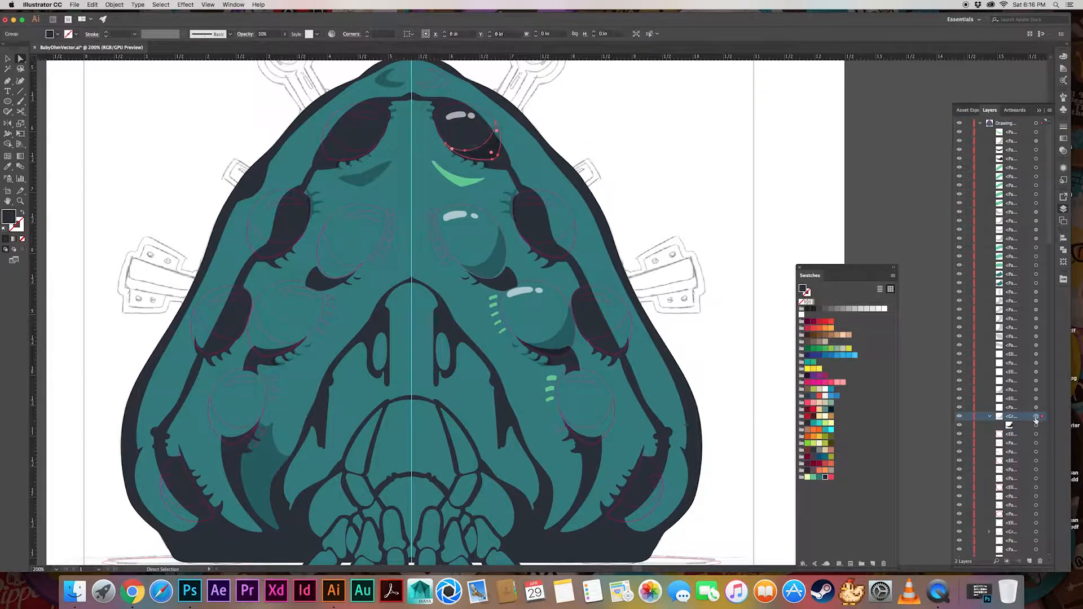
pyautogui.press('i')
pyautogui.click(377, 177)
pyautogui.click(1009, 426)
# Copy the translucent white glint appearance onto the two glint shapes of the outer-right second eye
pyautogui.click(1036, 426)
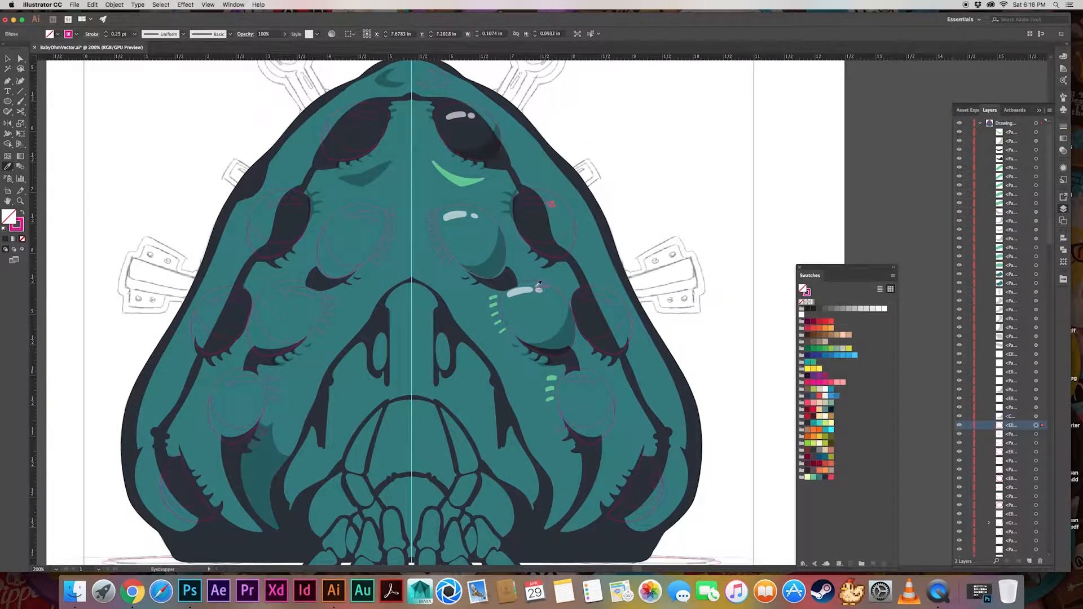
pyautogui.click(537, 290)
pyautogui.click(1036, 435)
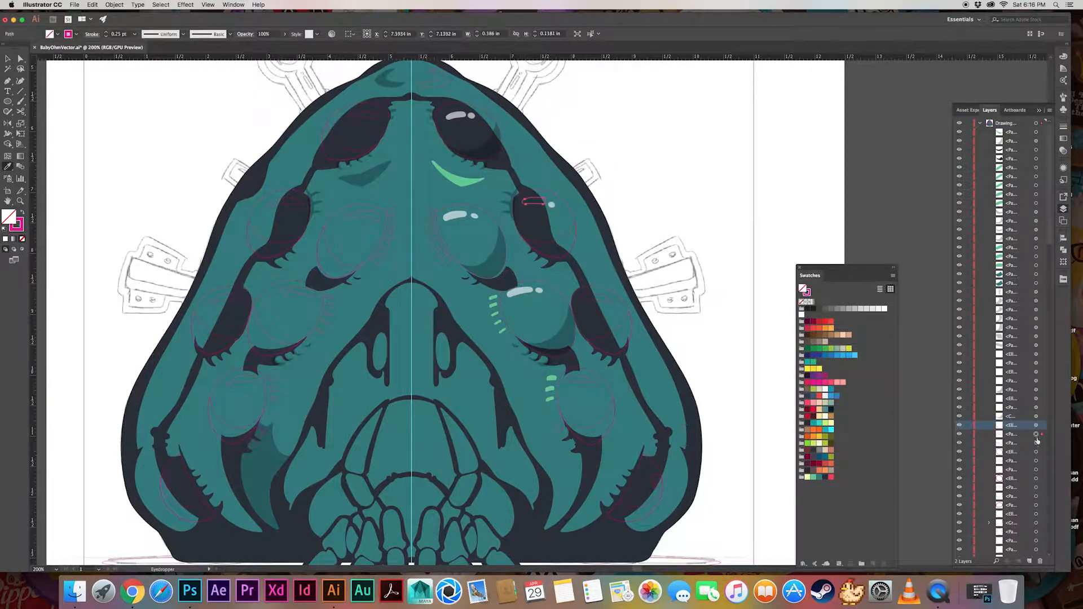
pyautogui.click(460, 215)
pyautogui.click(1036, 443)
# Delete the light green right brow and replace it with a copy of the left brow shadow reflected across the center guide
pyautogui.press('v')
pyautogui.click(461, 180)
pyautogui.press('Delete')
pyautogui.click(366, 179)
pyautogui.press('o')
pyautogui.keyDown('alt'); pyautogui.click(411, 274); pyautogui.keyUp('alt')
pyautogui.click(508, 356)
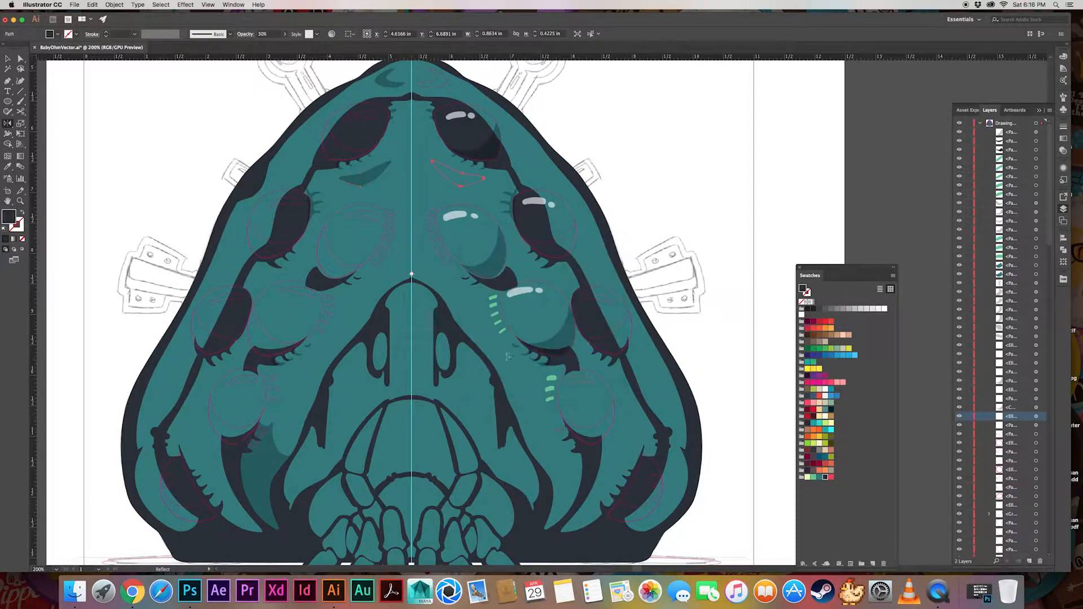
pyautogui.click(625, 170)
# Apply the shadow appearance to the crescents of the outer-right second and third eyes and the white glint appearance to the third
pyautogui.hscroll(1, 624, 169)
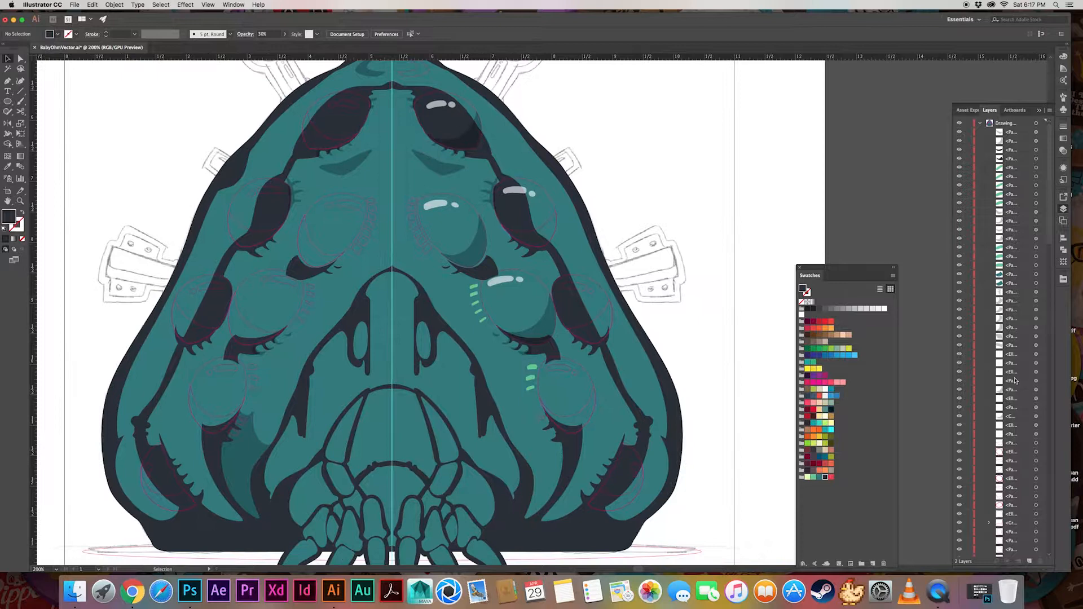
pyautogui.click(1036, 443)
pyautogui.press('i')
pyautogui.click(475, 258)
pyautogui.click(1036, 452)
pyautogui.keyDown('shift'); pyautogui.click(1036, 460); pyautogui.keyUp('shift')
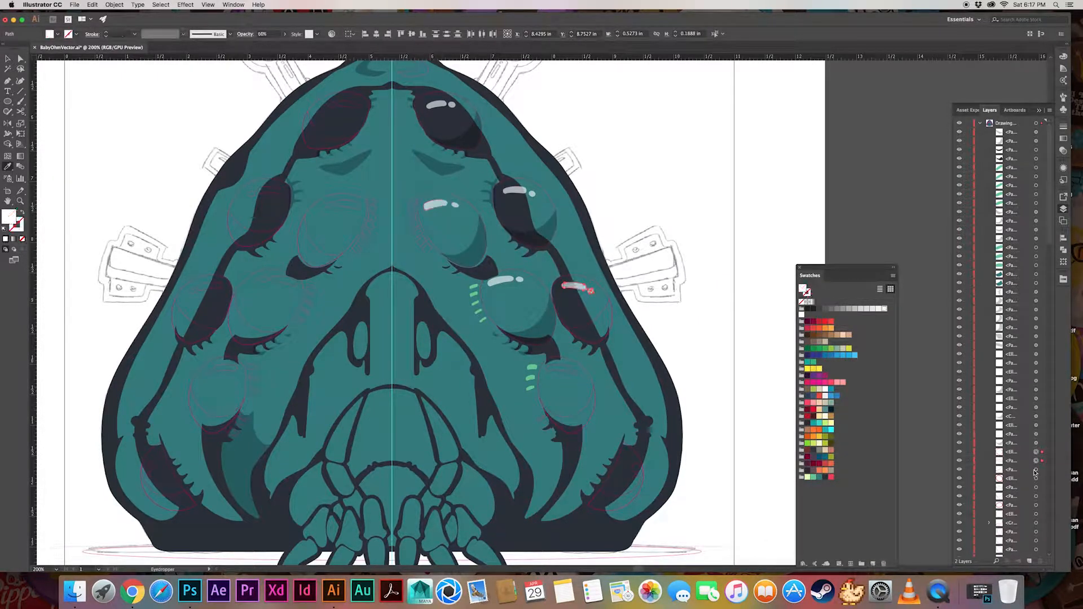
pyautogui.click(1036, 470)
pyautogui.click(541, 323)
# Copy the translucent white appearance onto the lower-right eye's glints and the shadow appearance onto its crescent
pyautogui.click(1036, 478)
pyautogui.click(1036, 487)
pyautogui.click(501, 280)
pyautogui.click(1036, 478)
pyautogui.click(500, 281)
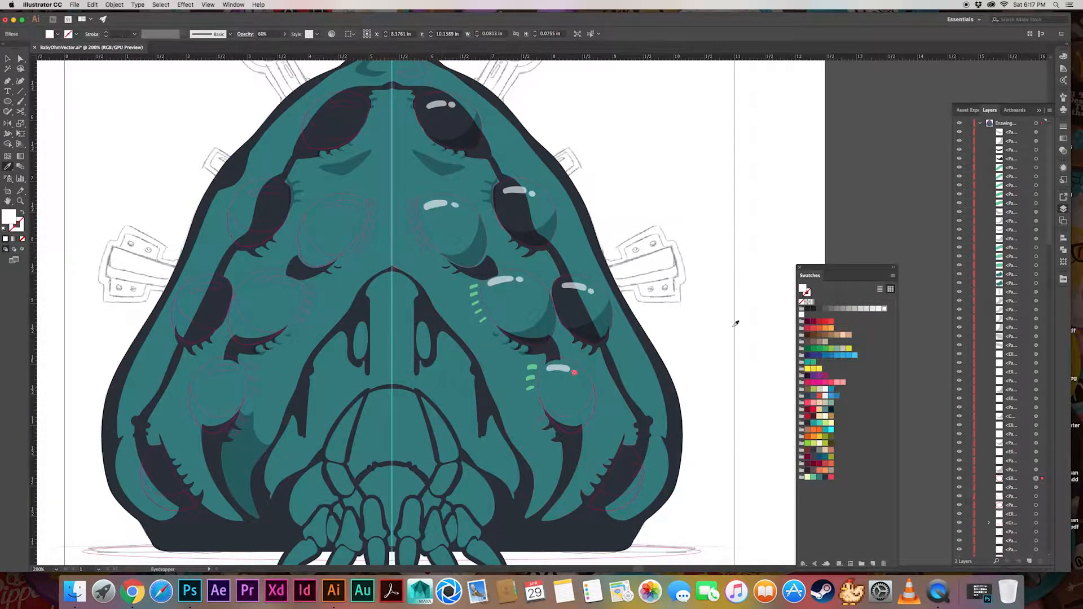
# Apply the white glint appearance and the translucent crescent shadow to the details of the bottom-right eye
pyautogui.click(1037, 506)
pyautogui.keyDown('shift'); pyautogui.click(1036, 515); pyautogui.keyUp('shift')
pyautogui.click(503, 281)
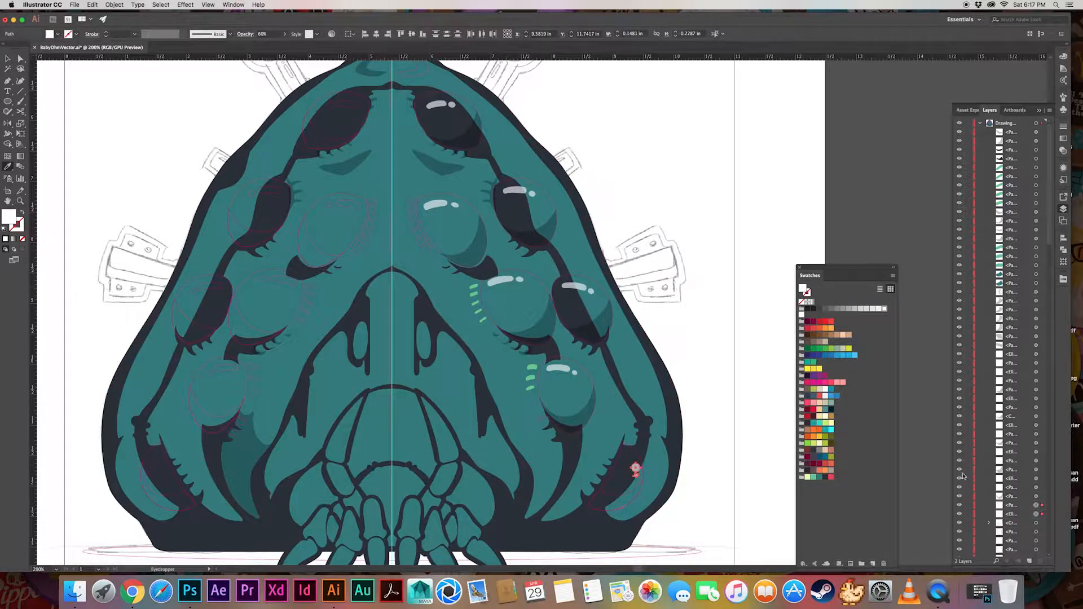
pyautogui.click(1036, 523)
pyautogui.click(482, 256)
# Select the seven eye shapes on the right half and try bright cyan and light blue fills on them
pyautogui.scroll(-5, 1037, 406)
pyautogui.click(1036, 398)
pyautogui.keyDown('shift'); pyautogui.click(1036, 408); pyautogui.keyUp('shift')
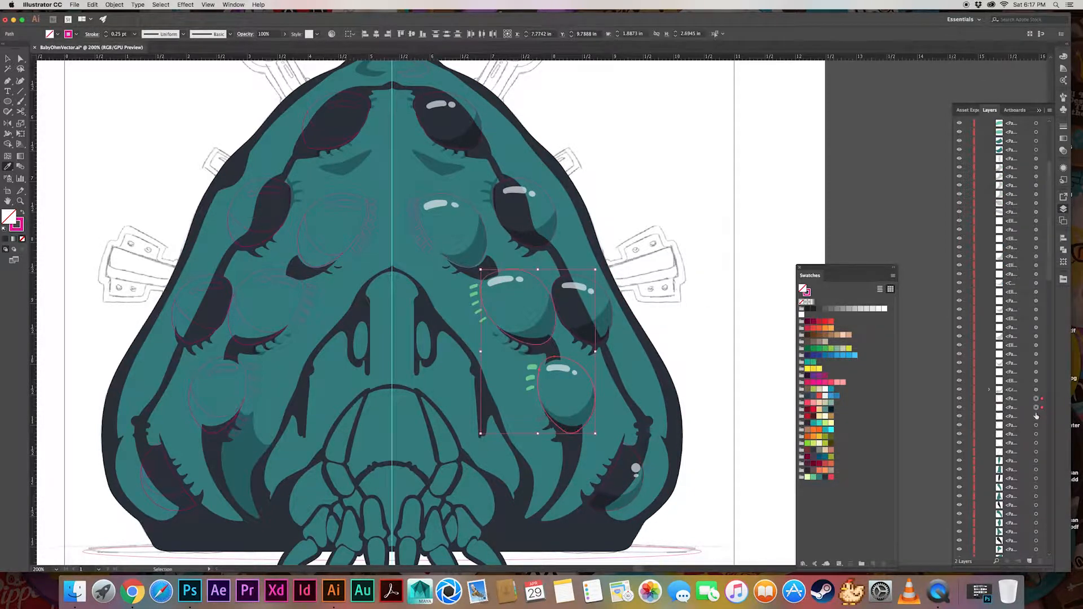
pyautogui.keyDown('shift'); pyautogui.click(1036, 417); pyautogui.keyUp('shift')
pyautogui.keyDown('shift'); pyautogui.click(1036, 426); pyautogui.keyUp('shift')
pyautogui.keyDown('shift'); pyautogui.click(1036, 434); pyautogui.keyUp('shift')
pyautogui.keyDown('shift'); pyautogui.click(1036, 442); pyautogui.keyUp('shift')
pyautogui.keyDown('shift'); pyautogui.click(1036, 452); pyautogui.keyUp('shift')
pyautogui.click(832, 431)
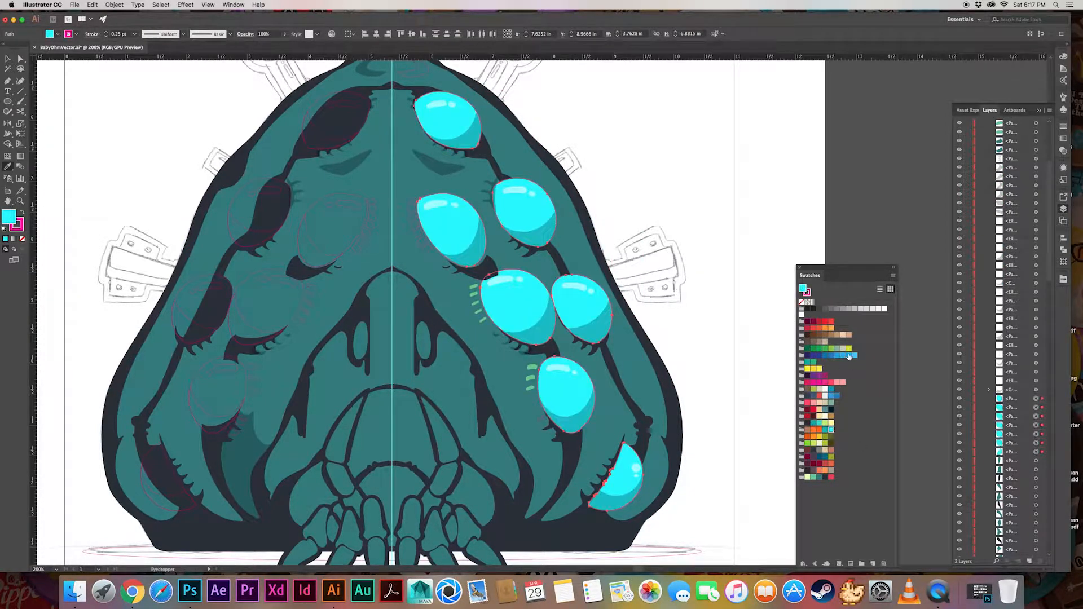
pyautogui.click(855, 356)
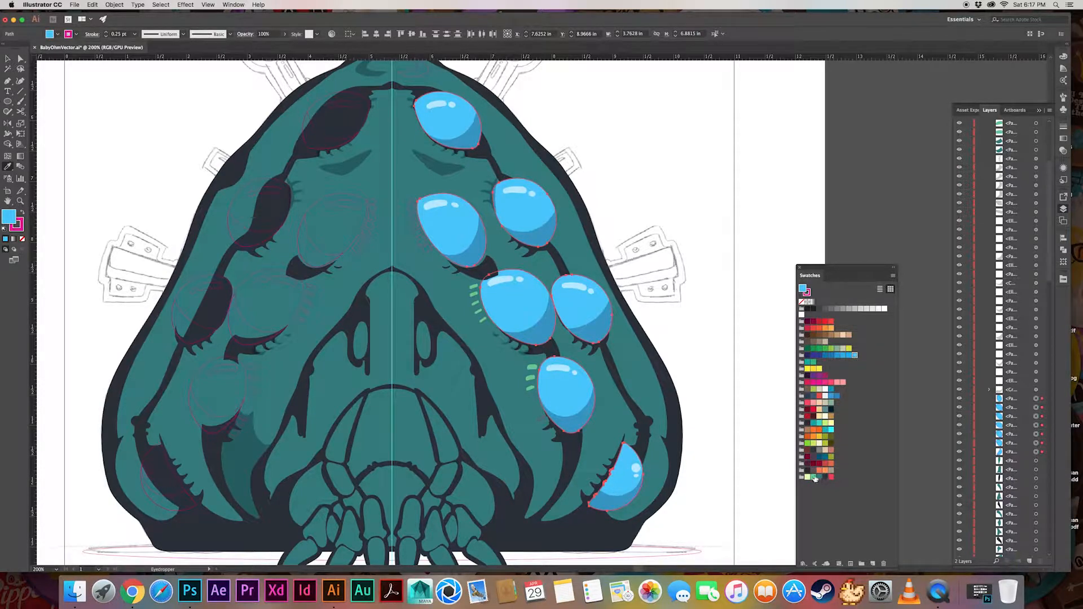
# Create a new turquoise RGB process swatch and use it as the fill of the selected right-side eyes
pyautogui.click(892, 275)
pyautogui.click(911, 278)
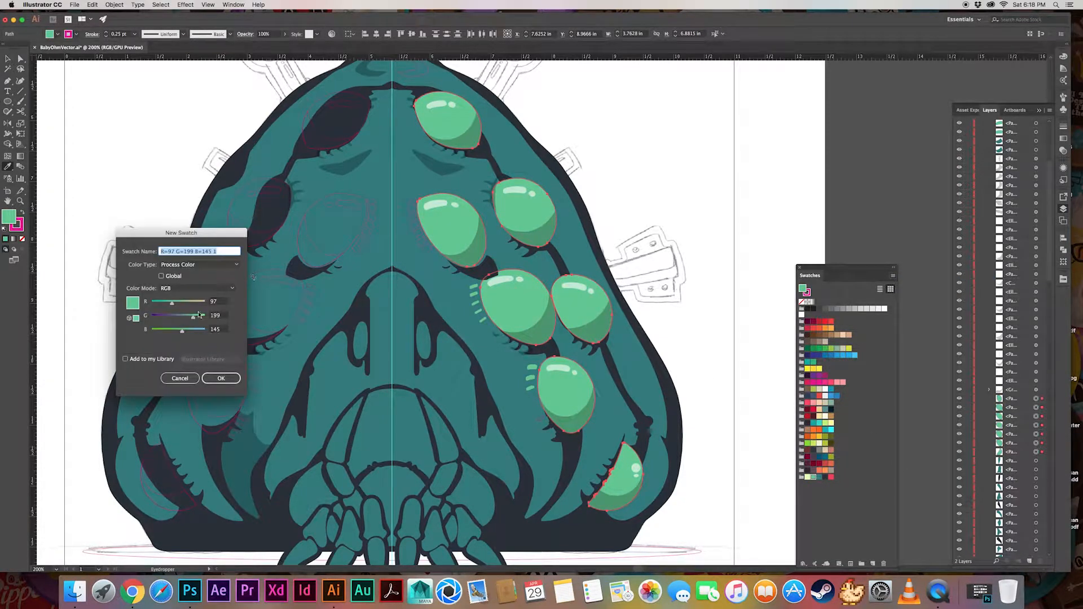
pyautogui.click(221, 378)
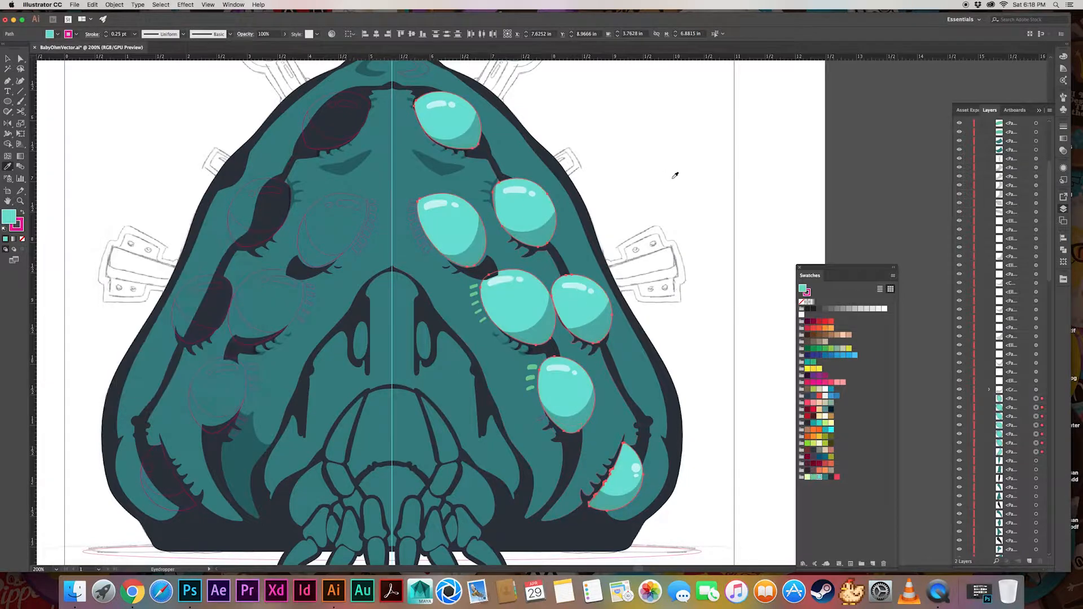
# Copy the navy line color onto the small lash shape just below the lower-right eye
pyautogui.press('v')
pyautogui.click(701, 326)
pyautogui.click(543, 421)
pyautogui.press('i')
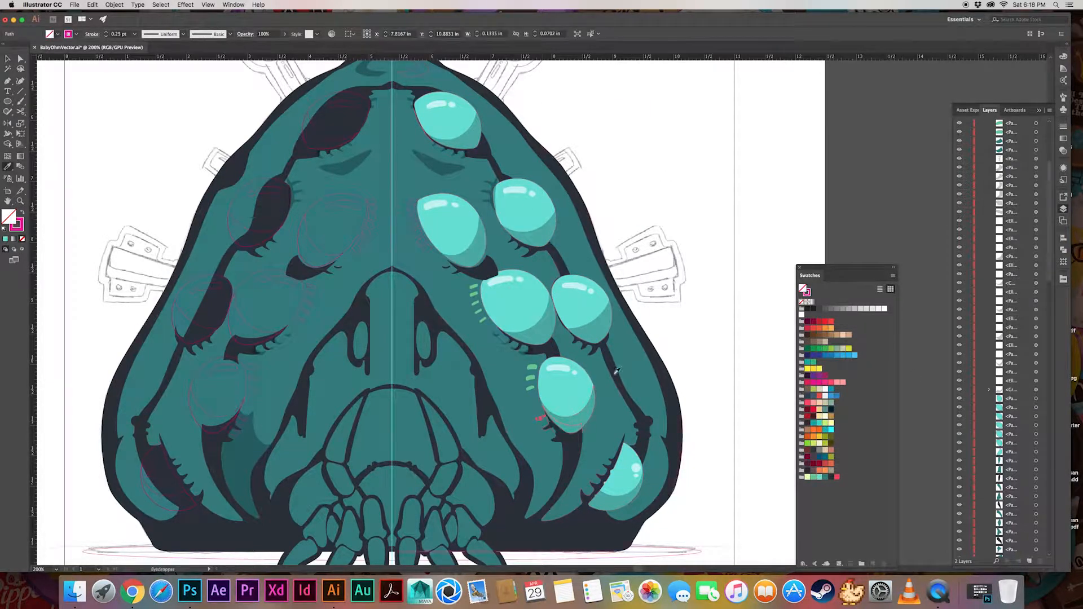
pyautogui.click(617, 370)
pyautogui.press('v')
pyautogui.click(737, 343)
# Select the lash shapes beside the inner right eye, bring them to the front and copy the light green lash color onto them
pyautogui.scroll(-10, 1036, 338)
pyautogui.click(1035, 327)
pyautogui.keyDown('shift'); pyautogui.click(1036, 336); pyautogui.keyUp('shift')
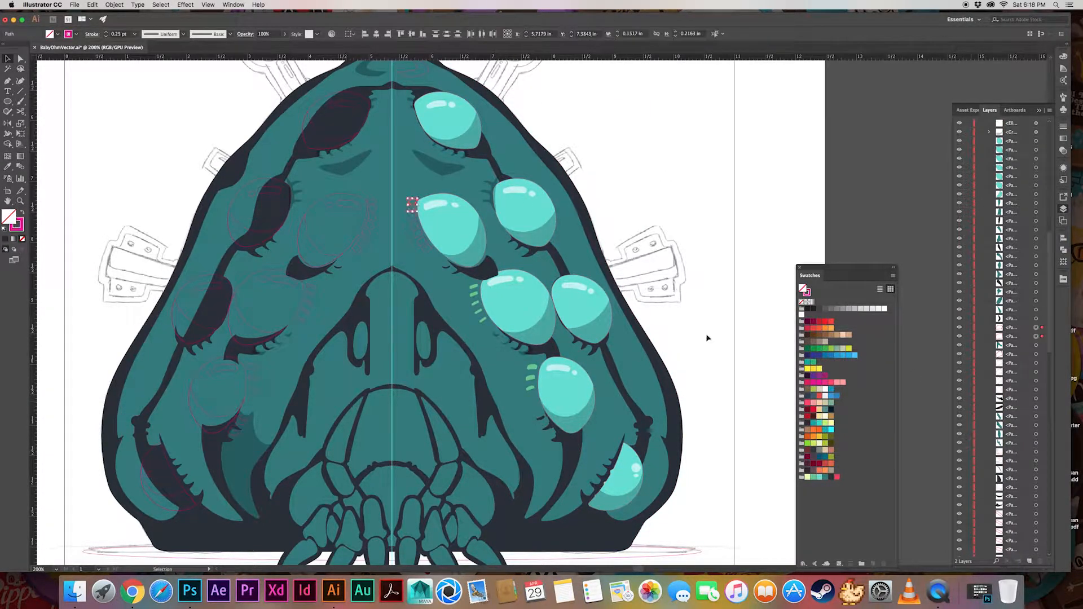
pyautogui.keyDown('shift'); pyautogui.click(1036, 355); pyautogui.keyUp('shift')
pyautogui.press('super+shift+]')
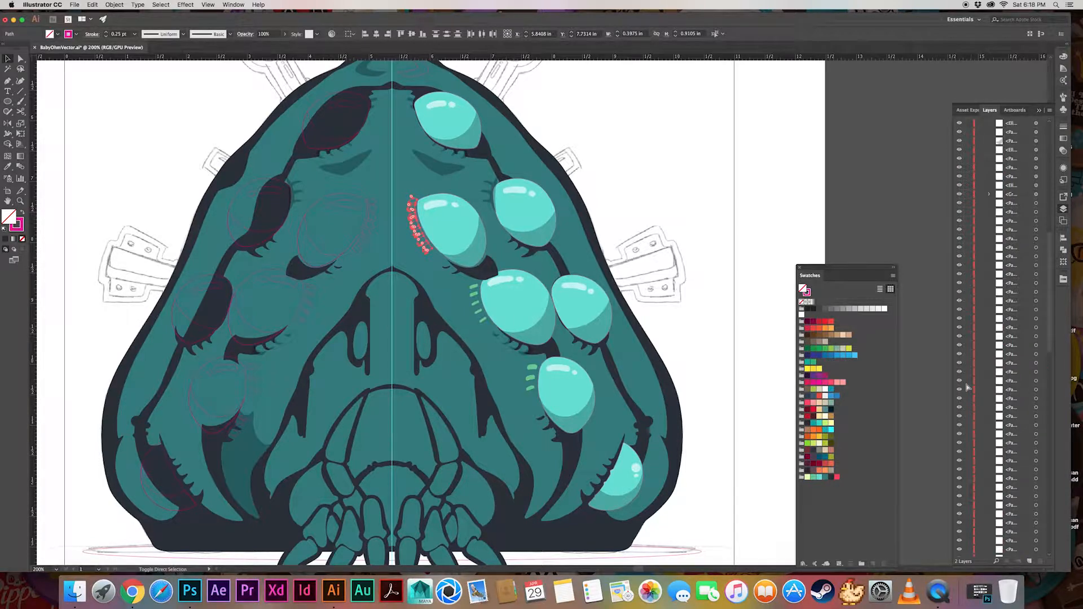
pyautogui.press('i')
pyautogui.click(473, 287)
pyautogui.keyDown('super'); pyautogui.click(679, 227); pyautogui.keyUp('super')
# Fill the outline shape around the inner right eye with navy and adjust its stacking so the lashes sit on it
pyautogui.scroll(-2, 1016, 379)
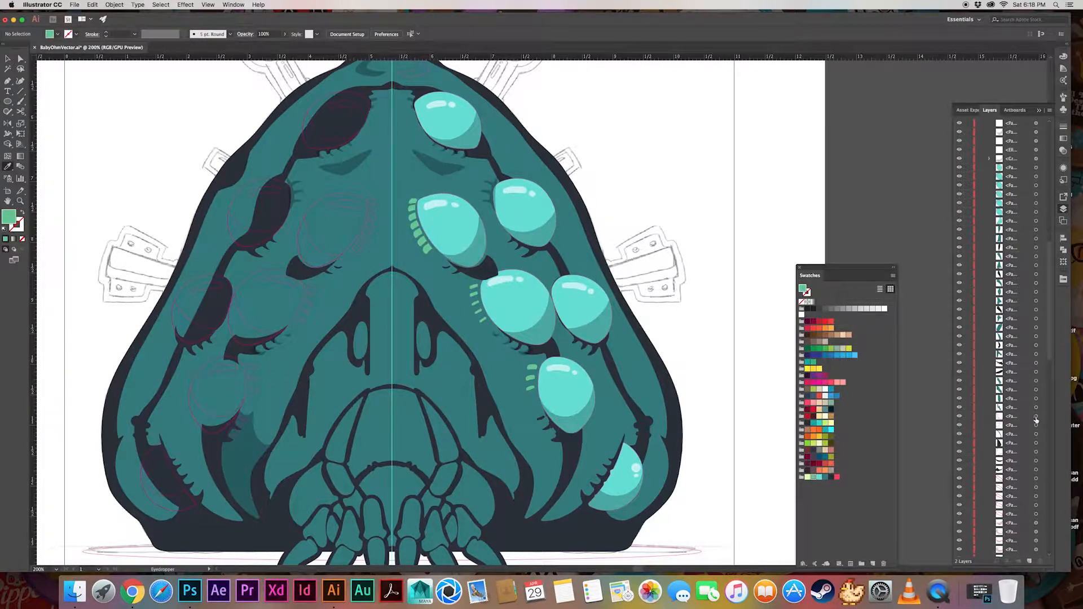
pyautogui.click(1036, 416)
pyautogui.click(558, 277)
pyautogui.press('super+]')
pyautogui.press('super+]')
pyautogui.press('super+]')
pyautogui.press('super+]')
pyautogui.press('super+]')
pyautogui.press('super+]')
pyautogui.keyDown('super'); pyautogui.click(632, 194); pyautogui.keyUp('super')
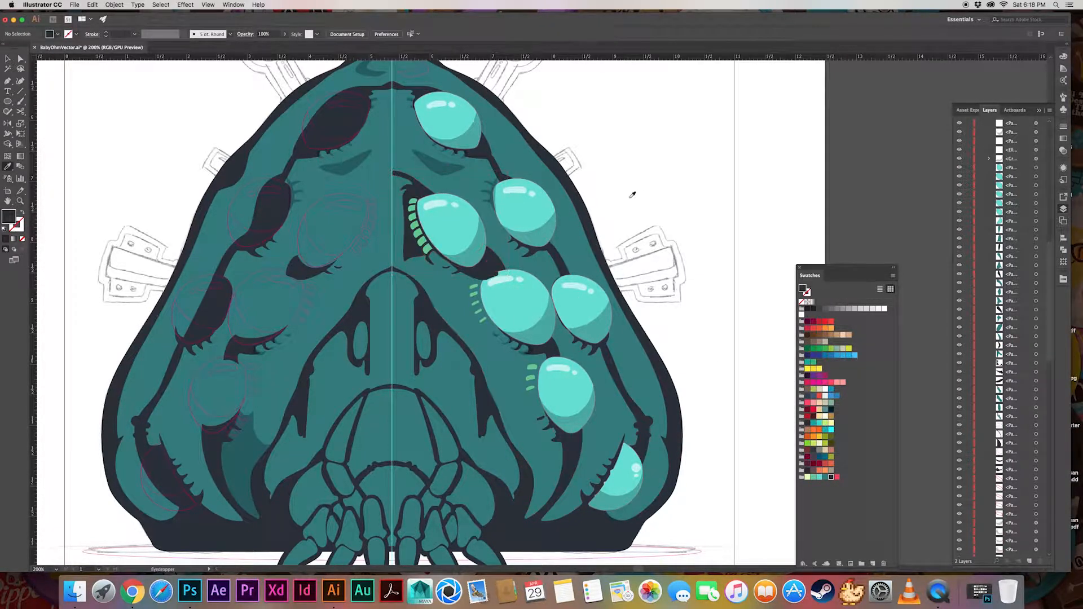
# Apply the translucent shadow appearance to the fold and lash shapes beneath the inner eyes
pyautogui.keyDown('super'); pyautogui.click(489, 273); pyautogui.keyUp('super')
pyautogui.click(476, 250)
pyautogui.keyDown('super'); pyautogui.click(445, 265); pyautogui.keyUp('super')
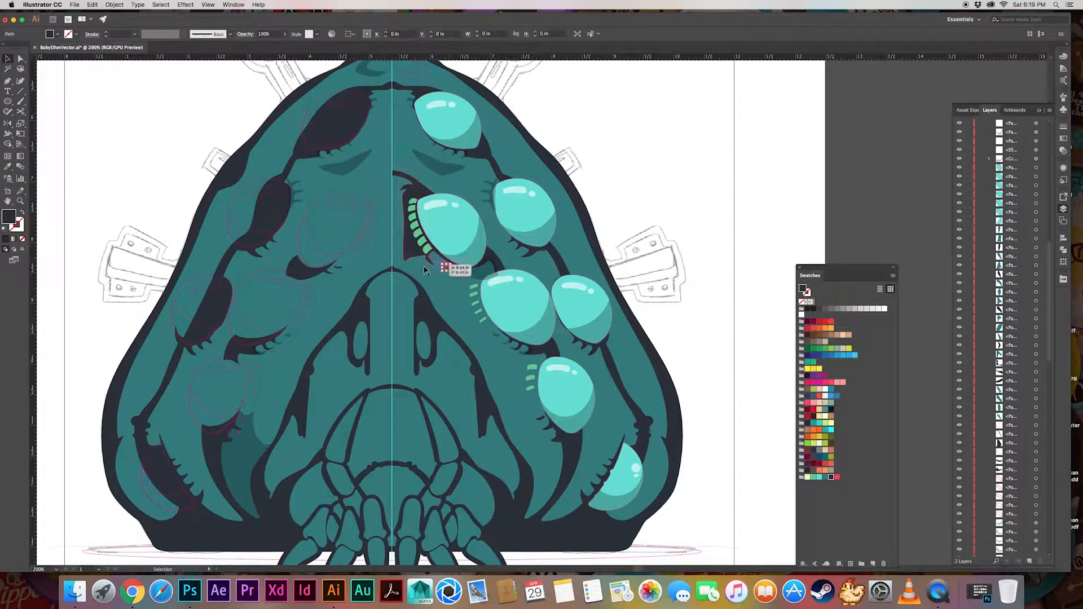
pyautogui.keyDown('shift'); pyautogui.keyDown('super'); pyautogui.click(322, 271); pyautogui.keyUp('super'); pyautogui.keyUp('shift')
pyautogui.keyDown('shift'); pyautogui.keyDown('super'); pyautogui.click(341, 266); pyautogui.keyUp('super'); pyautogui.keyUp('shift')
pyautogui.click(474, 256)
# Copy the translucent shadow appearance onto the right nostril shape and the inner left eye's crescent
pyautogui.keyDown('super'); pyautogui.click(636, 181); pyautogui.keyUp('super')
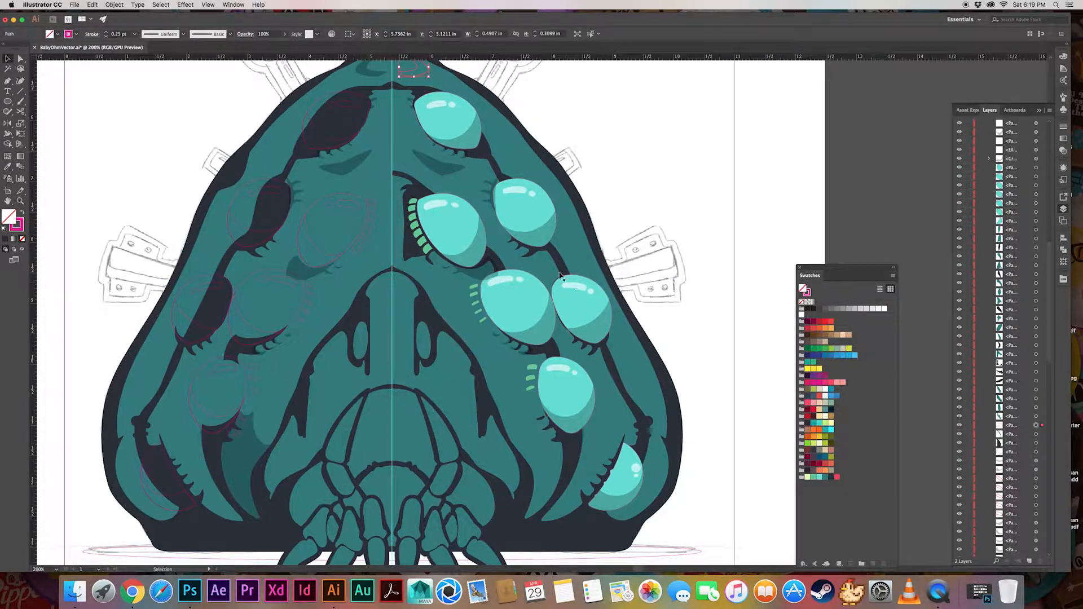
pyautogui.press('i')
pyautogui.scroll(1, 620, 186)
pyautogui.hscroll(1, 620, 186)
pyautogui.keyDown('super'); pyautogui.click(286, 271); pyautogui.keyUp('super')
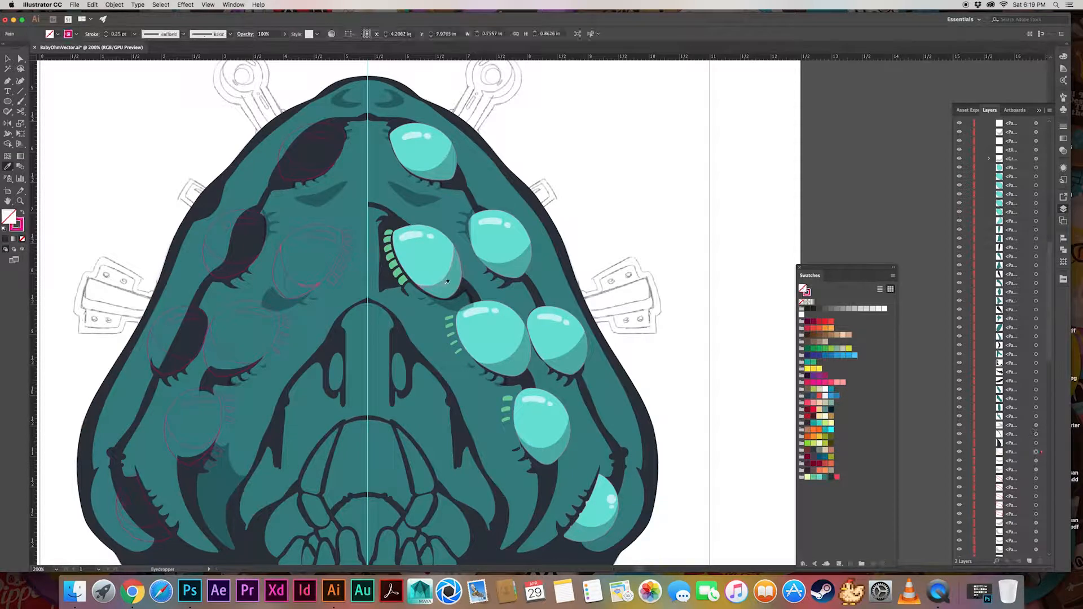
pyautogui.click(448, 277)
# Select the five lash shapes beside the middle-left eye and copy the light green lash color onto them
pyautogui.click(1036, 479)
pyautogui.keyDown('shift'); pyautogui.click(1036, 488); pyautogui.keyUp('shift')
pyautogui.keyDown('shift'); pyautogui.click(1036, 496); pyautogui.keyUp('shift')
pyautogui.keyDown('shift'); pyautogui.click(1036, 505); pyautogui.keyUp('shift')
pyautogui.keyDown('shift'); pyautogui.click(1036, 514); pyautogui.keyUp('shift')
pyautogui.click(449, 319)
# Color the three lashes beside the lower-left eye light green and give the two below it the translucent shadow
pyautogui.scroll(-10, 1036, 366)
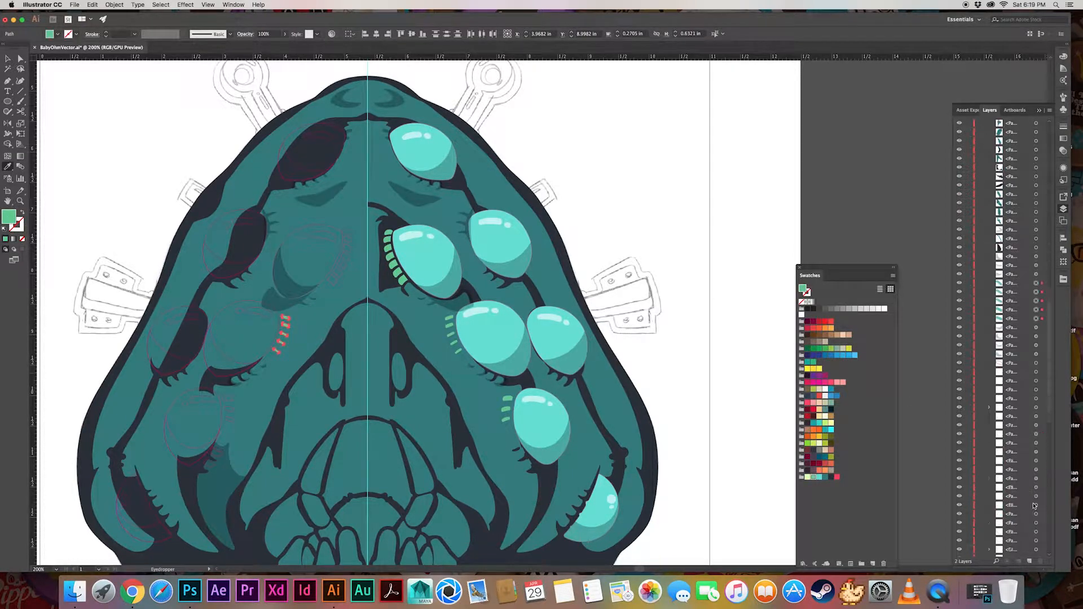
pyautogui.click(1036, 337)
pyautogui.keyDown('shift'); pyautogui.click(1036, 345); pyautogui.keyUp('shift')
pyautogui.keyDown('shift'); pyautogui.click(1036, 354); pyautogui.keyUp('shift')
pyautogui.keyDown('shift'); pyautogui.click(1036, 364); pyautogui.keyUp('shift')
pyautogui.keyDown('shift'); pyautogui.click(1036, 372); pyautogui.keyUp('shift')
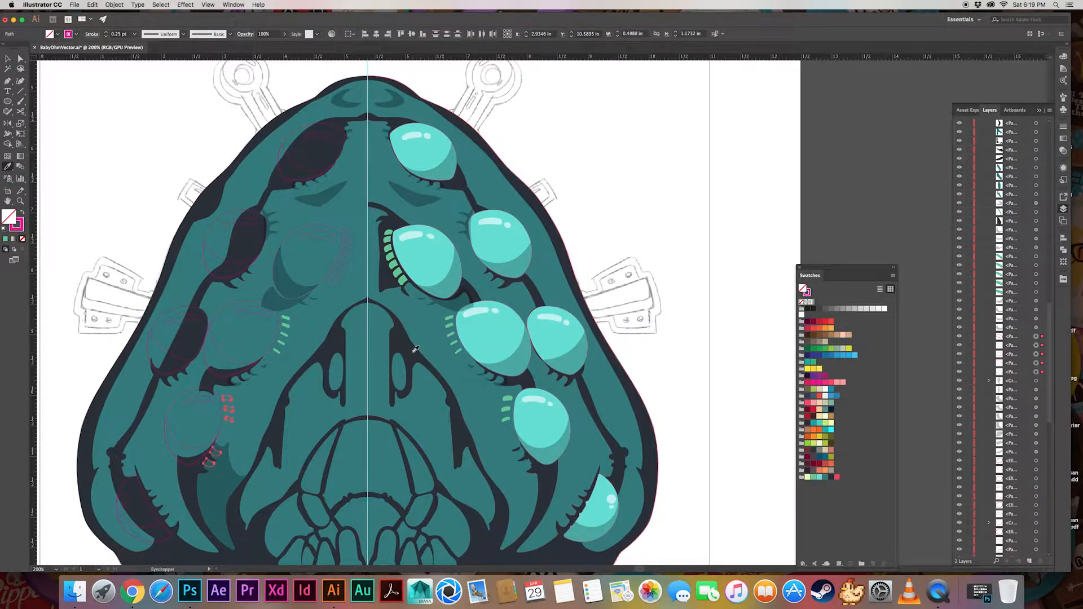
pyautogui.keyDown('shift'); pyautogui.click(1037, 372); pyautogui.keyUp('shift')
pyautogui.click(403, 280)
pyautogui.click(1036, 372)
pyautogui.keyDown('shift'); pyautogui.click(1037, 364); pyautogui.keyUp('shift')
pyautogui.click(434, 379)
# Apply the translucent white glints and crescent shadows to the inner left and middle-left eyes
pyautogui.click(1036, 380)
pyautogui.click(1037, 389)
pyautogui.scroll(-10, 1036, 389)
pyautogui.click(1036, 372)
pyautogui.keyDown('shift'); pyautogui.click(1036, 380); pyautogui.keyUp('shift')
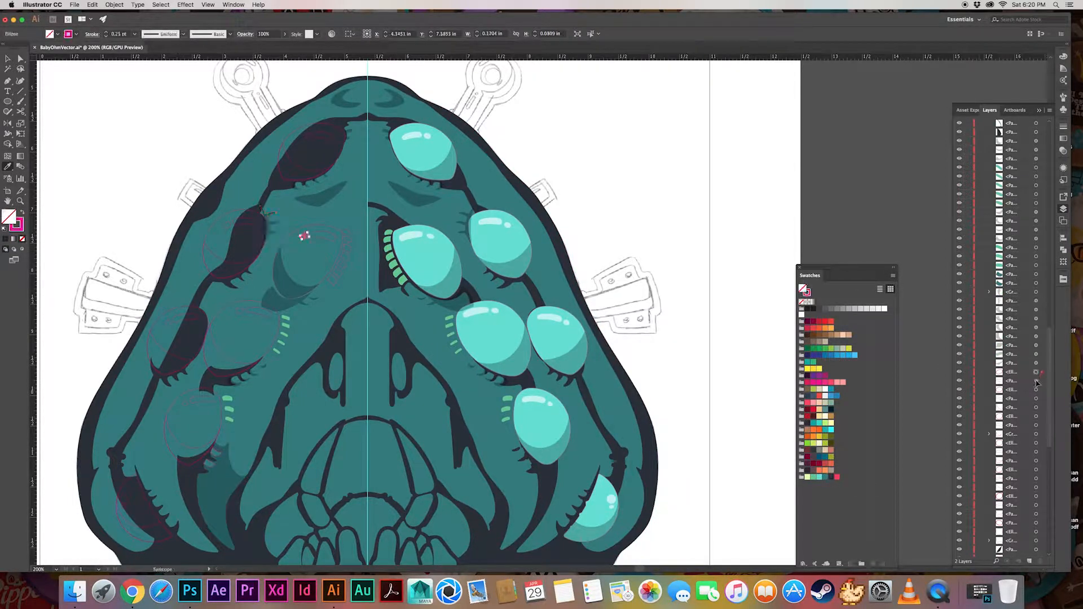
pyautogui.keyDown('shift'); pyautogui.click(1036, 389); pyautogui.keyUp('shift')
pyautogui.keyDown('shift'); pyautogui.click(1037, 398); pyautogui.keyUp('shift')
pyautogui.click(416, 236)
pyautogui.click(1036, 407)
pyautogui.click(450, 279)
# Copy the white glint appearance onto the top-left eye's highlights and the shadow appearance onto its crescent
pyautogui.click(1036, 417)
pyautogui.keyDown('shift'); pyautogui.click(1036, 426); pyautogui.keyUp('shift')
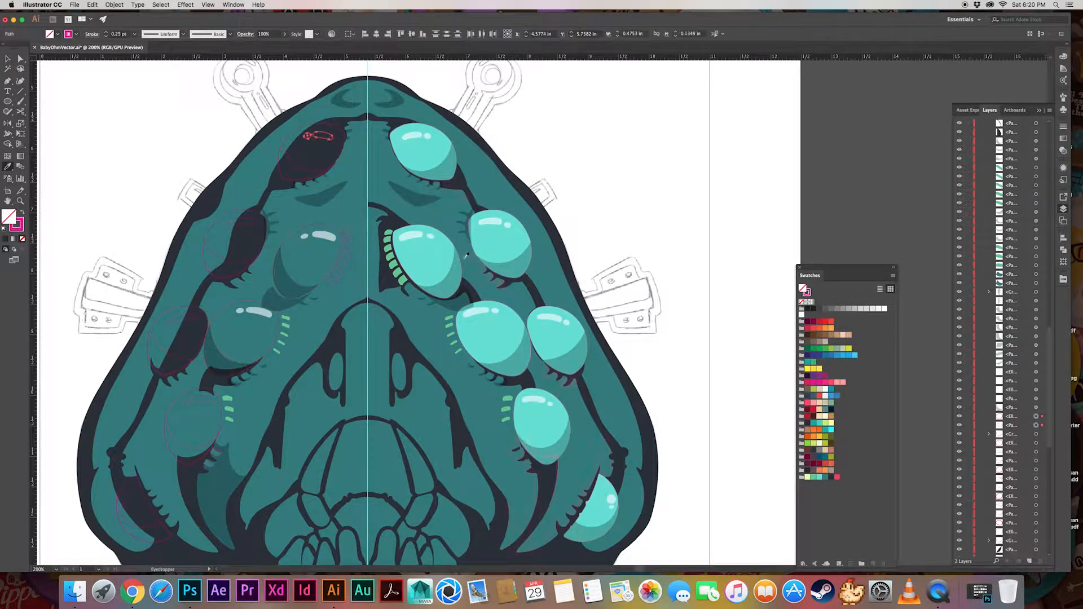
pyautogui.click(415, 235)
pyautogui.click(1036, 434)
pyautogui.click(561, 358)
# Copy the white glint appearance and the crescent shadow onto the upper outer-left eye's details
pyautogui.click(1036, 443)
pyautogui.keyDown('shift'); pyautogui.click(1036, 452); pyautogui.keyUp('shift')
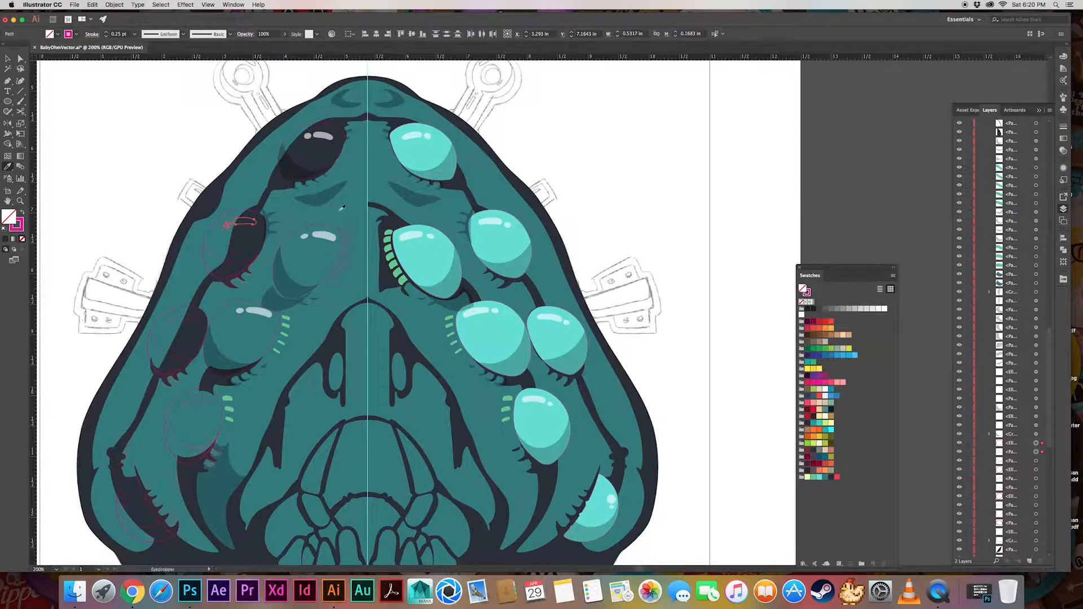
pyautogui.click(324, 235)
pyautogui.click(1036, 461)
pyautogui.click(288, 285)
# Apply the white glints and translucent crescent shadow to the outermost eye of the middle row on the left half
pyautogui.click(1036, 470)
pyautogui.keyDown('shift'); pyautogui.click(1036, 479); pyautogui.keyUp('shift')
pyautogui.click(324, 235)
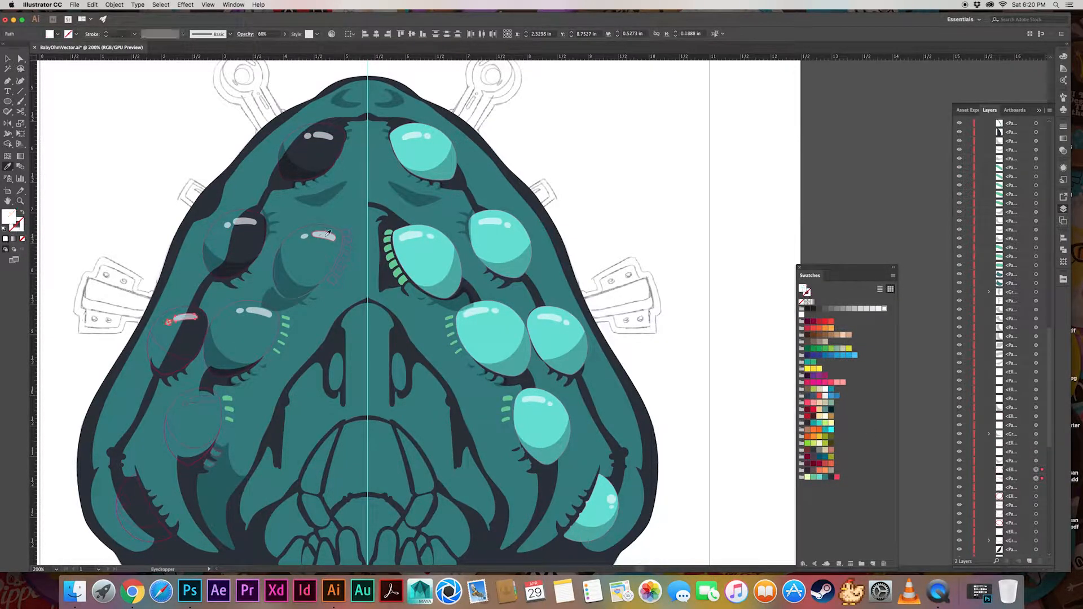
pyautogui.click(1036, 488)
pyautogui.click(282, 285)
# Apply the white glint appearance to the lower-left eye's highlights and the shadow to its crescent
pyautogui.click(1036, 496)
pyautogui.keyDown('shift'); pyautogui.click(1036, 505); pyautogui.keyUp('shift')
pyautogui.click(324, 235)
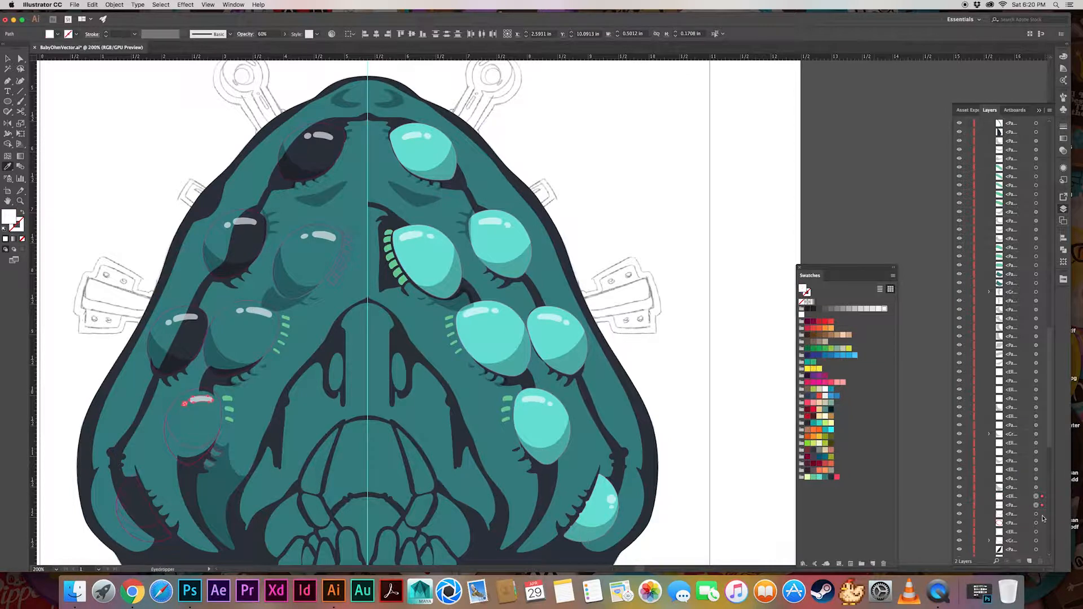
pyautogui.click(1036, 514)
pyautogui.click(524, 362)
# Copy the white glint appearance and the translucent shadow onto the bottom-left eye's details
pyautogui.click(1036, 523)
pyautogui.keyDown('shift'); pyautogui.click(1036, 531); pyautogui.keyUp('shift')
pyautogui.click(533, 399)
pyautogui.scroll(-5, 1036, 451)
pyautogui.click(1036, 416)
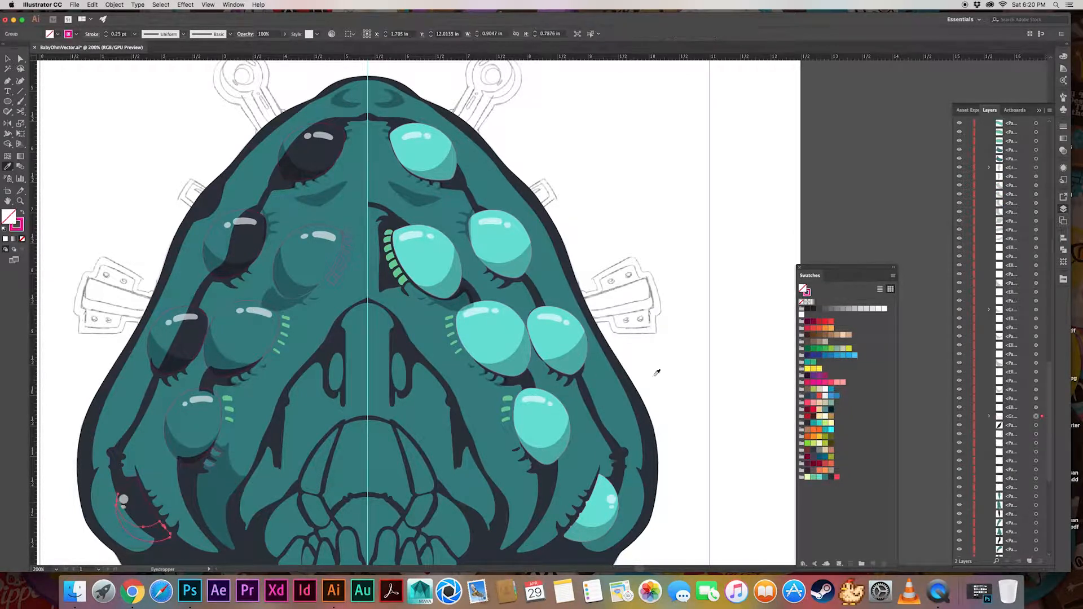
pyautogui.click(520, 362)
# Select the seven eye shapes on the left half and copy the turquoise eye fill onto them
pyautogui.click(1036, 434)
pyautogui.keyDown('shift'); pyautogui.click(1036, 443); pyautogui.keyUp('shift')
pyautogui.keyDown('shift'); pyautogui.click(1036, 452); pyautogui.keyUp('shift')
pyautogui.keyDown('shift'); pyautogui.click(1036, 461); pyautogui.keyUp('shift')
pyautogui.keyDown('shift'); pyautogui.click(1036, 469); pyautogui.keyUp('shift')
pyautogui.keyDown('shift'); pyautogui.click(1036, 478); pyautogui.keyUp('shift')
pyautogui.keyDown('shift'); pyautogui.click(1036, 487); pyautogui.keyUp('shift')
pyautogui.click(508, 336)
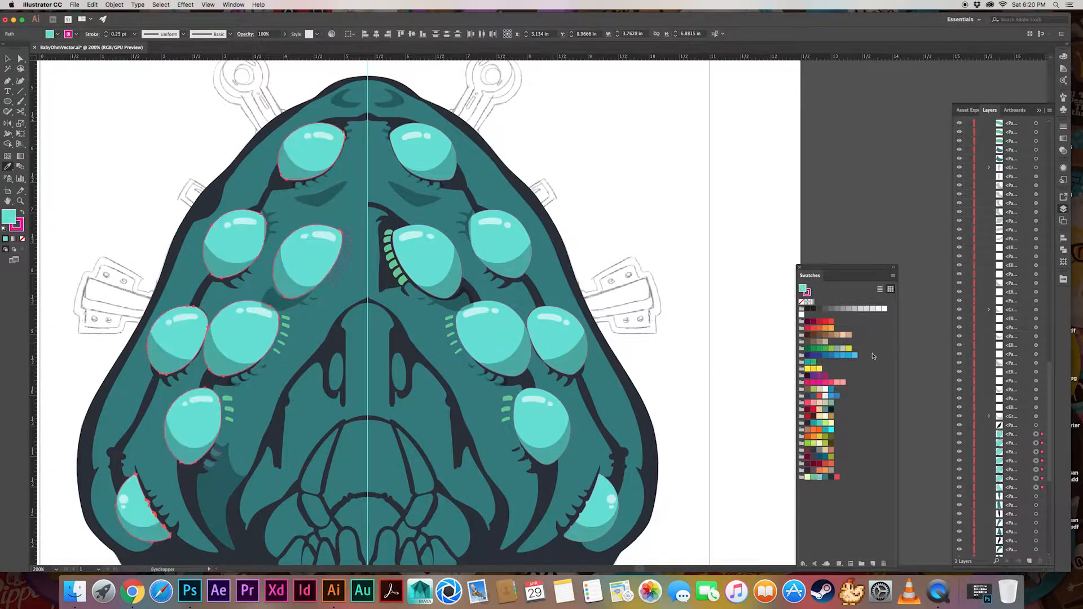
# Color the lash shapes beside the inner left eye light green and recolor both inner eyes' lashes a darker teal
pyautogui.scroll(-4, 1024, 477)
pyautogui.click(1036, 366)
pyautogui.keyDown('shift'); pyautogui.click(1036, 375); pyautogui.keyUp('shift')
pyautogui.keyDown('shift'); pyautogui.click(1036, 393); pyautogui.keyUp('shift')
pyautogui.keyDown('shift'); pyautogui.click(1037, 402); pyautogui.keyUp('shift')
pyautogui.keyDown('shift'); pyautogui.click(1036, 410); pyautogui.keyUp('shift')
pyautogui.keyDown('shift'); pyautogui.click(1036, 419); pyautogui.keyUp('shift')
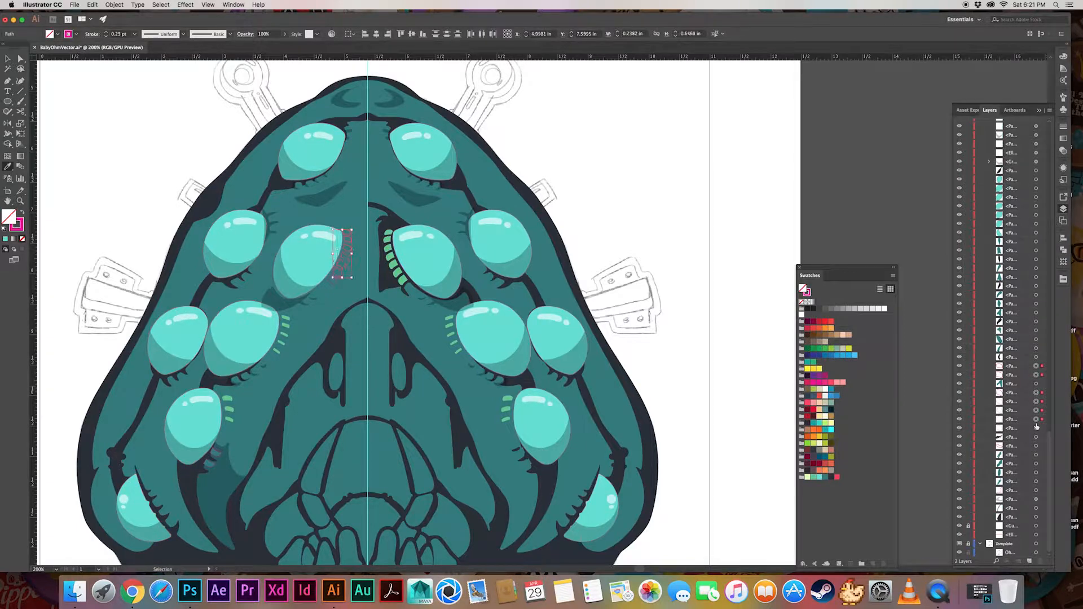
pyautogui.click(395, 263)
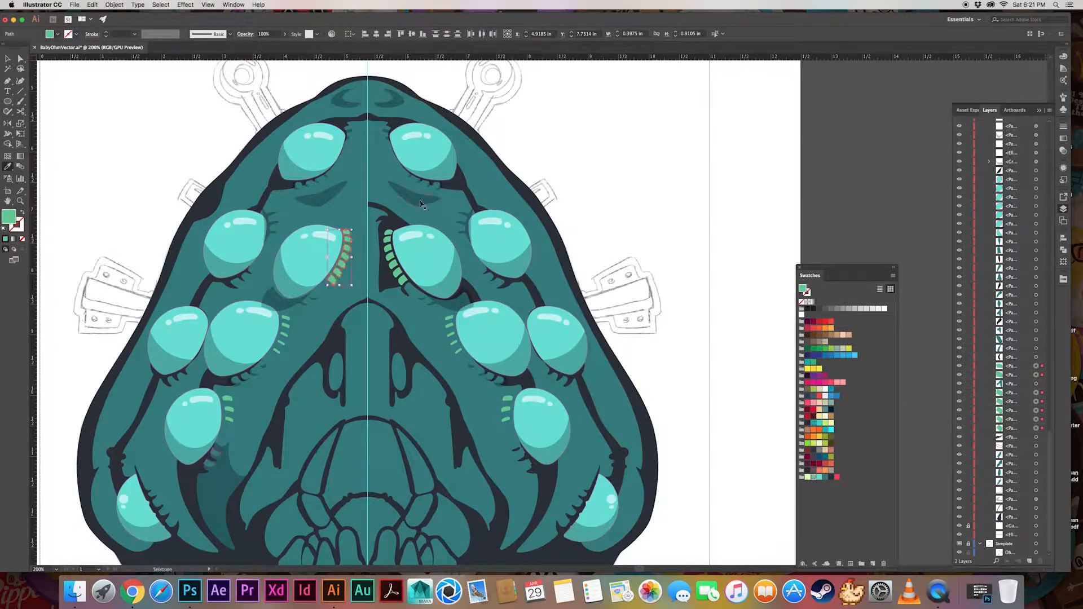
pyautogui.click(418, 281)
# Fill the outline shape around the inner left eye with navy and adjust its stacking order
pyautogui.click(1036, 446)
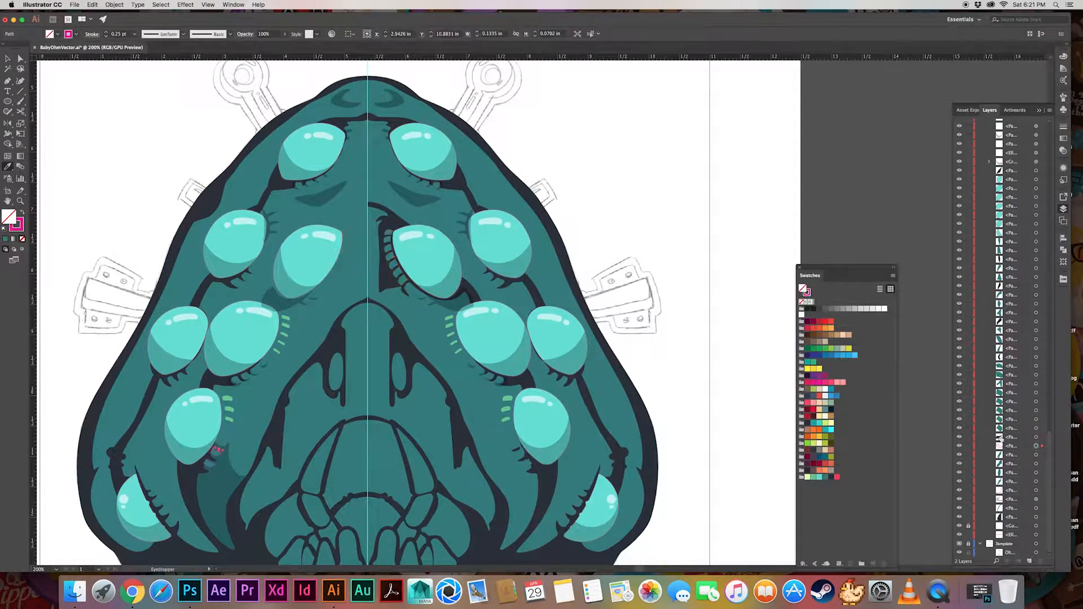
pyautogui.click(1036, 490)
pyautogui.click(405, 220)
pyautogui.press('super+bracketright')
pyautogui.press('super+bracketright')
pyautogui.press('super+bracketright')
pyautogui.press('super+bracketright')
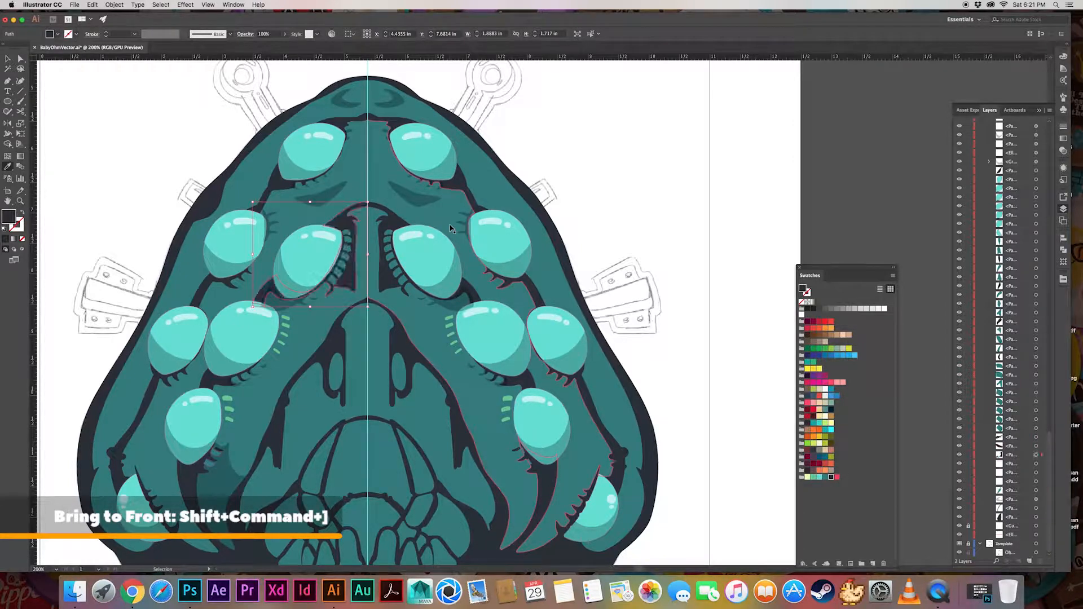
pyautogui.press('super+shift+a')
# Apply the translucent shadow appearance to the ground ellipse beneath the creature
pyautogui.scroll(-5, 474, 248)
pyautogui.hscroll(-5, 474, 248)
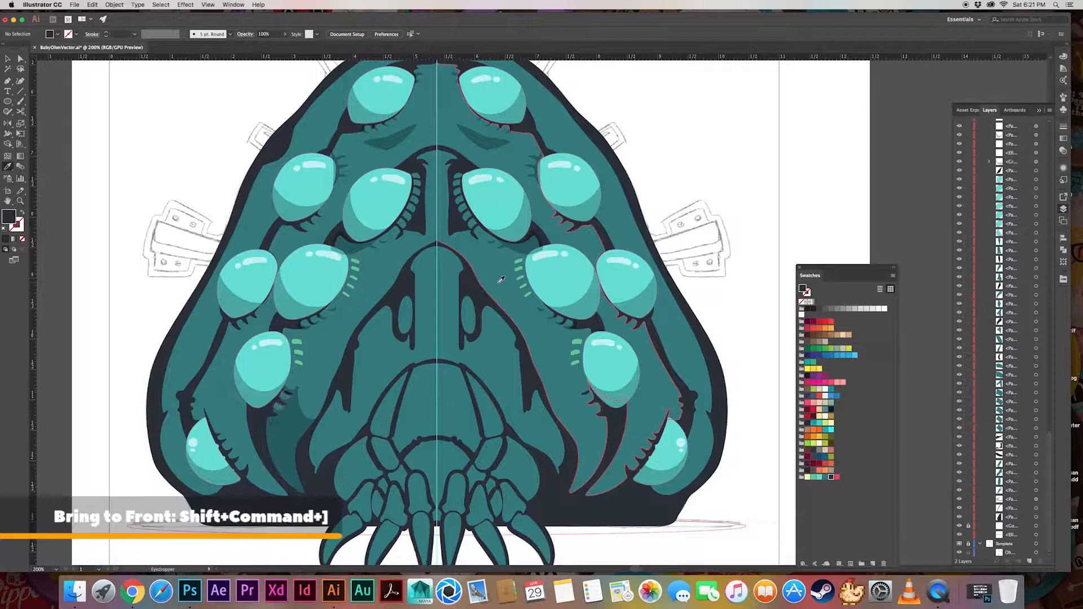
pyautogui.click(1036, 534)
pyautogui.click(618, 393)
pyautogui.press('v')
pyautogui.click(730, 326)
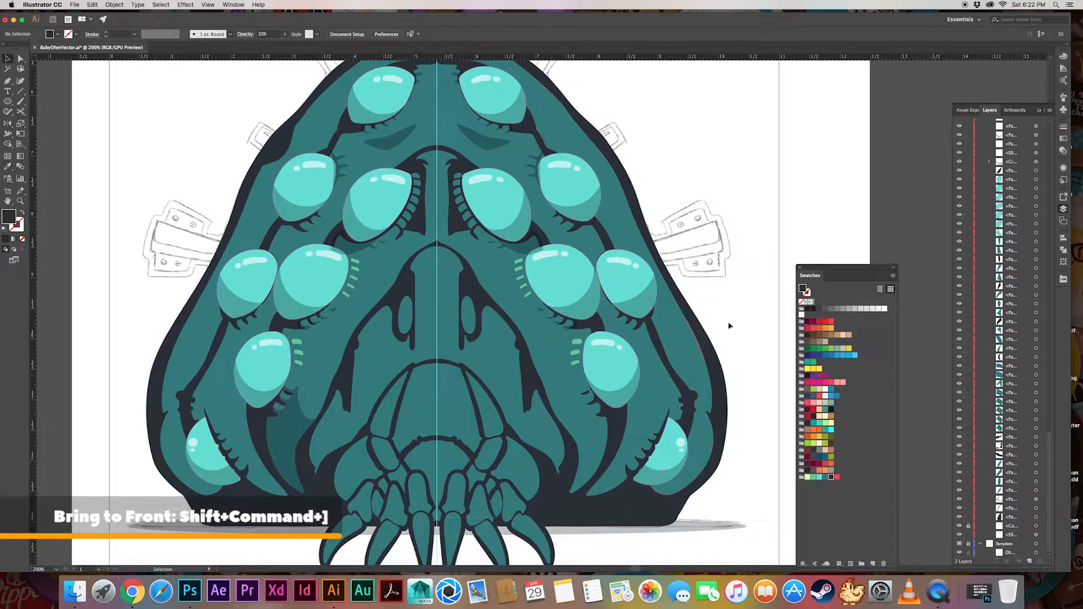
# Select the teal body shapes and fill them with a white-to-black gradient running diagonally from upper right to lower left
pyautogui.scroll(-5, 730, 326)
pyautogui.hscroll(3, 730, 326)
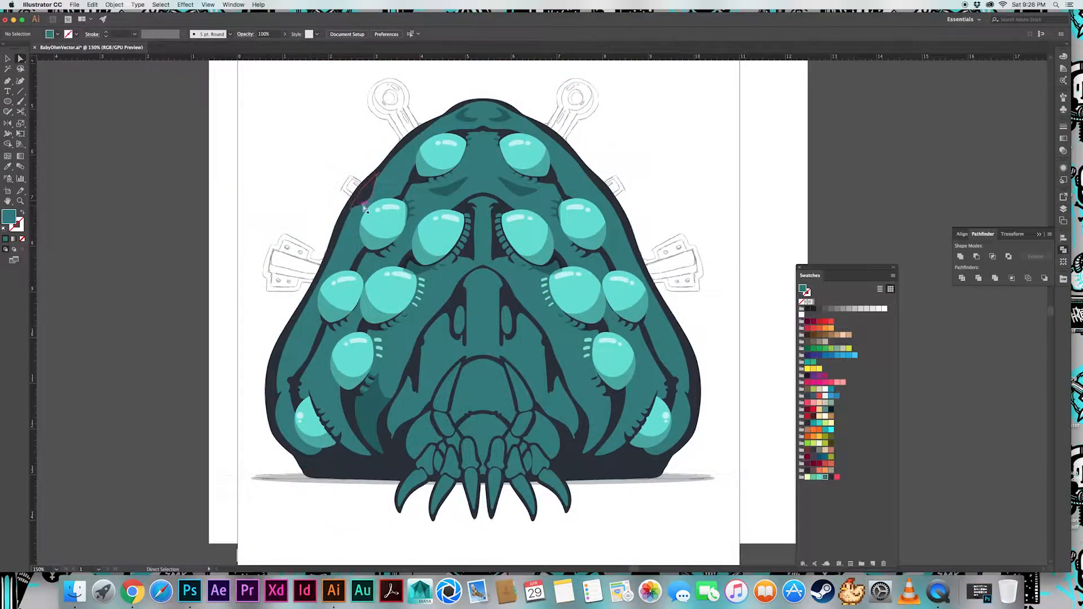
pyautogui.click(486, 172)
pyautogui.press('v')
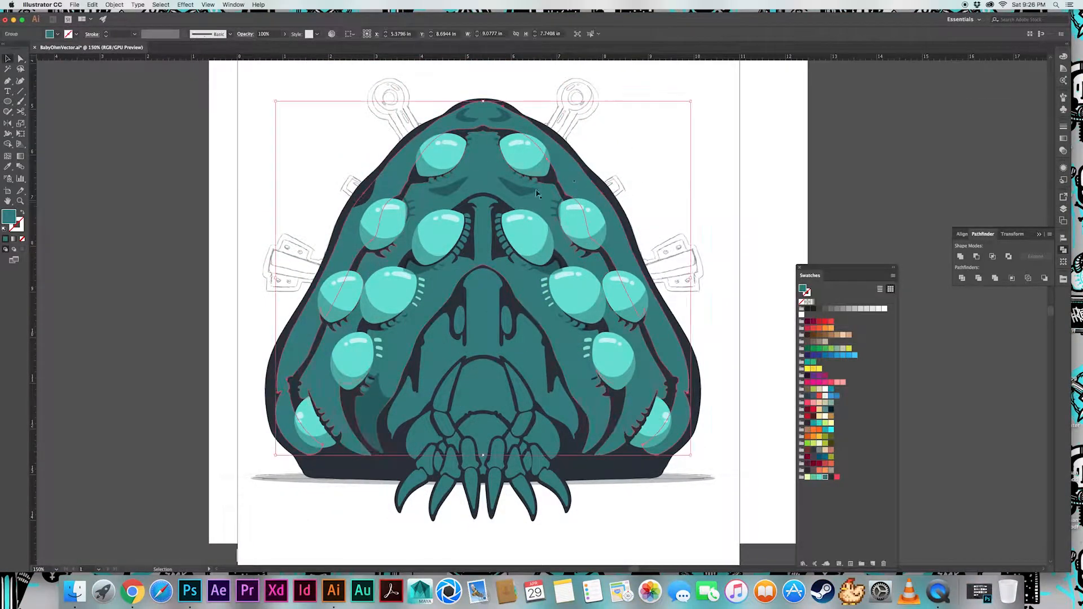
pyautogui.click(592, 193)
pyautogui.click(535, 299)
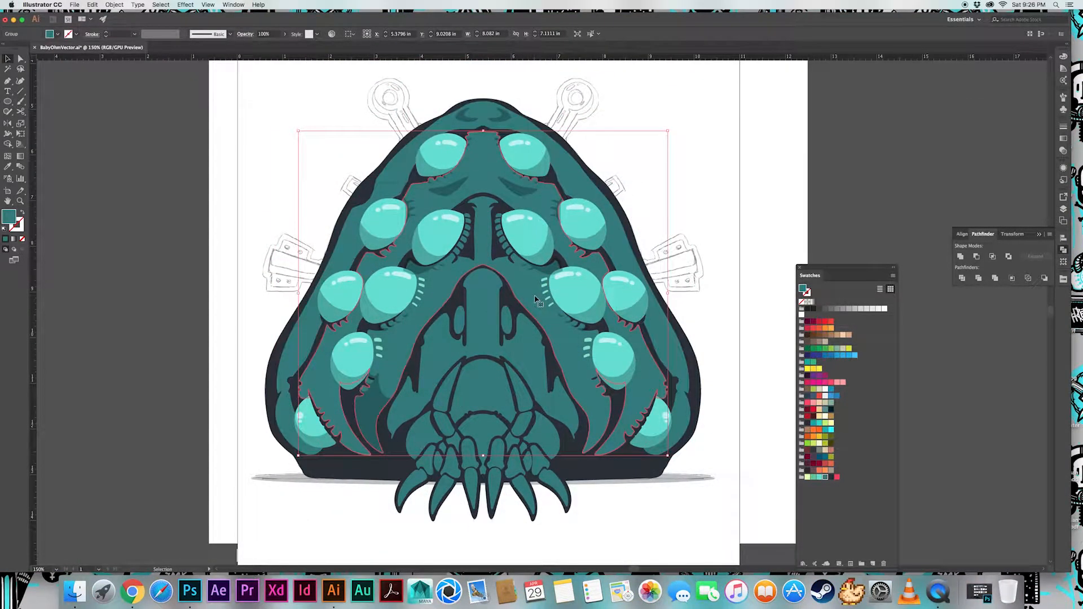
pyautogui.keyDown('shift'); pyautogui.click(595, 191); pyautogui.keyUp('shift')
pyautogui.keyDown('shift'); pyautogui.click(522, 347); pyautogui.keyUp('shift')
pyautogui.keyDown('shift'); pyautogui.click(489, 387); pyautogui.keyUp('shift')
pyautogui.keyDown('shift'); pyautogui.click(490, 431); pyautogui.keyUp('shift')
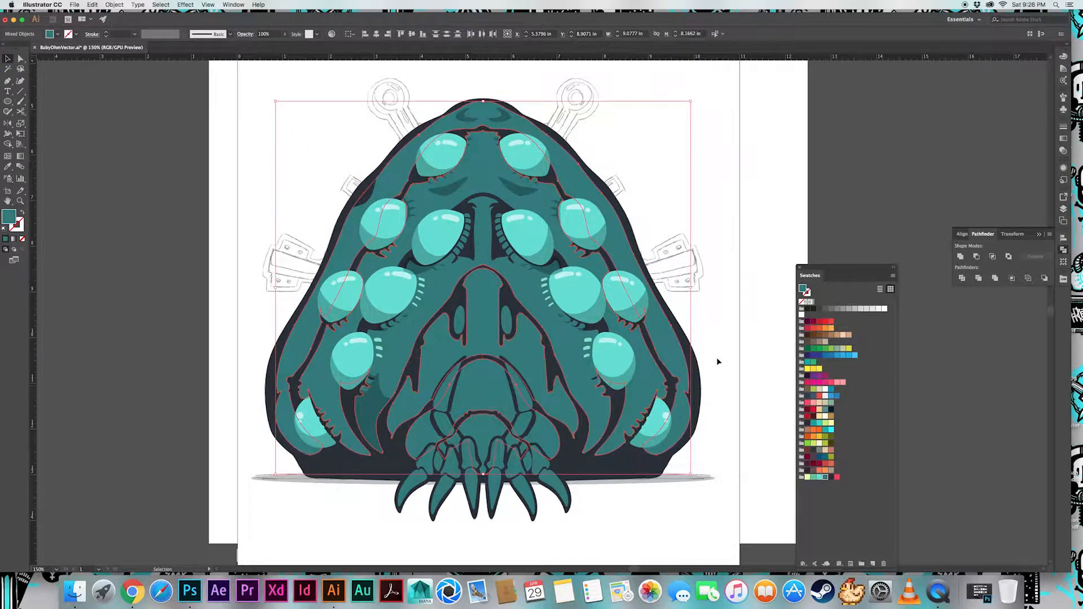
pyautogui.click(813, 302)
pyautogui.press('g')
pyautogui.moveTo(605, 180); pyautogui.dragTo(306, 485)
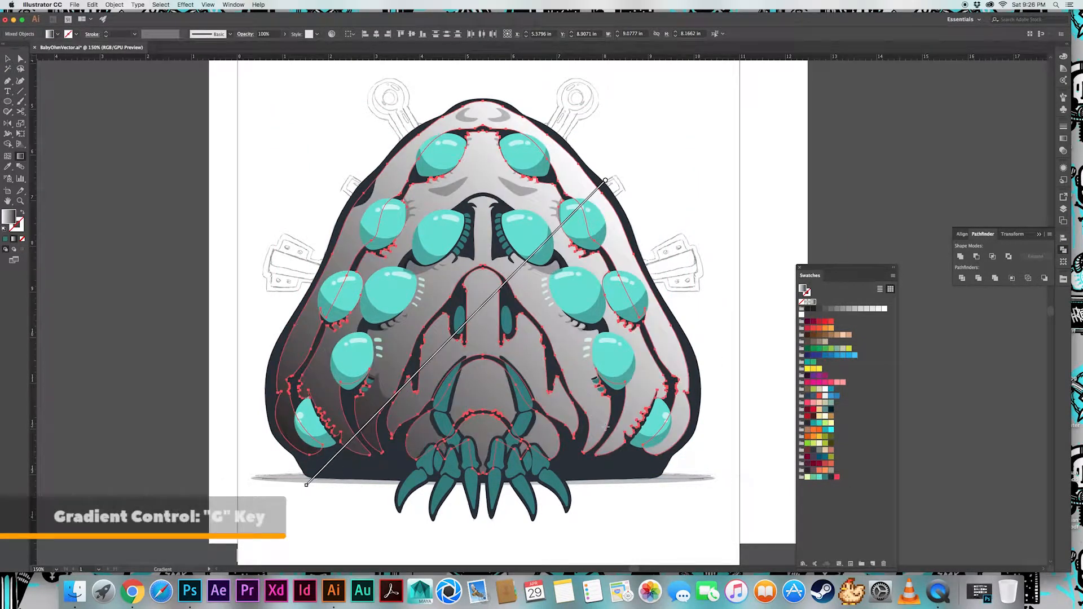
# Replace the gradient's black stop with the body teal and set the selected shapes back to the solid teal fill
pyautogui.click(1064, 150)
pyautogui.click(824, 477)
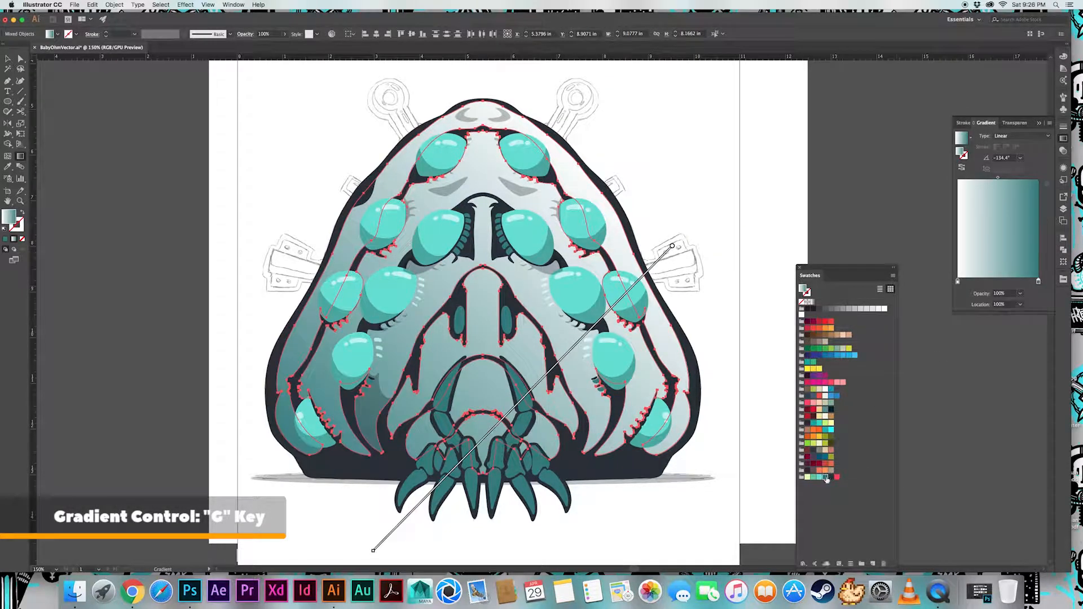
pyautogui.moveTo(820, 303); pyautogui.dragTo(807, 478)
pyautogui.click(809, 479)
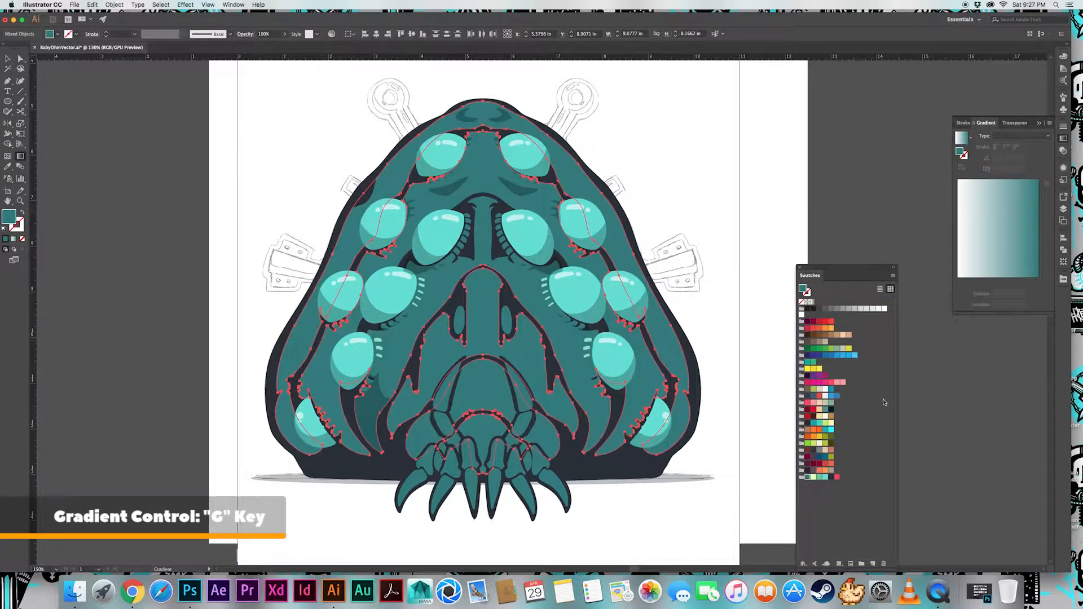
# Create a lighter teal process swatch in HSB mode with brightness set to 69%
pyautogui.click(893, 276)
pyautogui.click(919, 276)
pyautogui.click(192, 288)
pyautogui.click(178, 319)
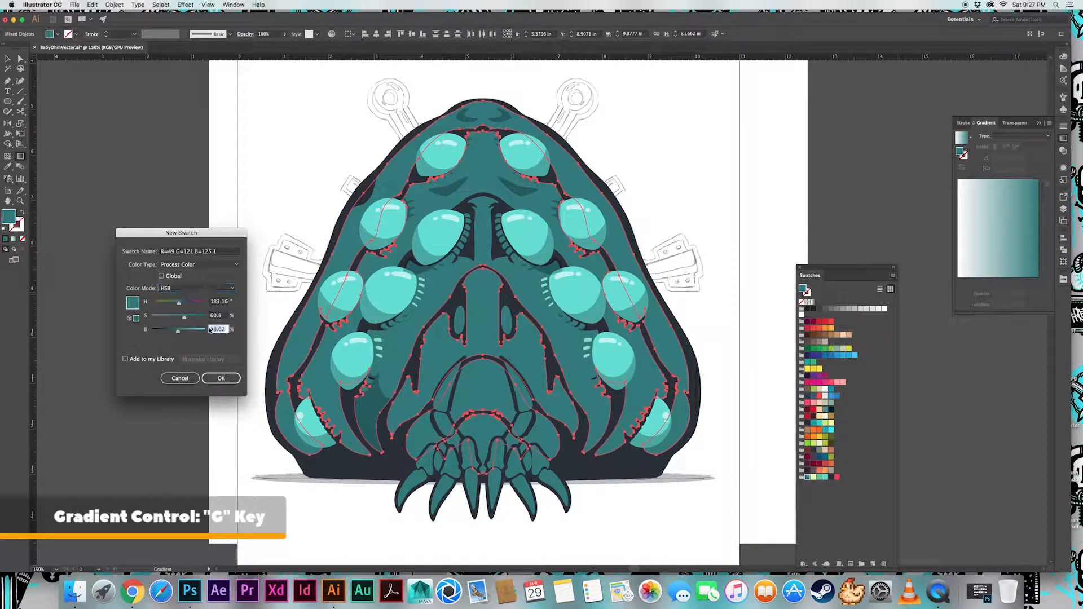
pyautogui.click(188, 332)
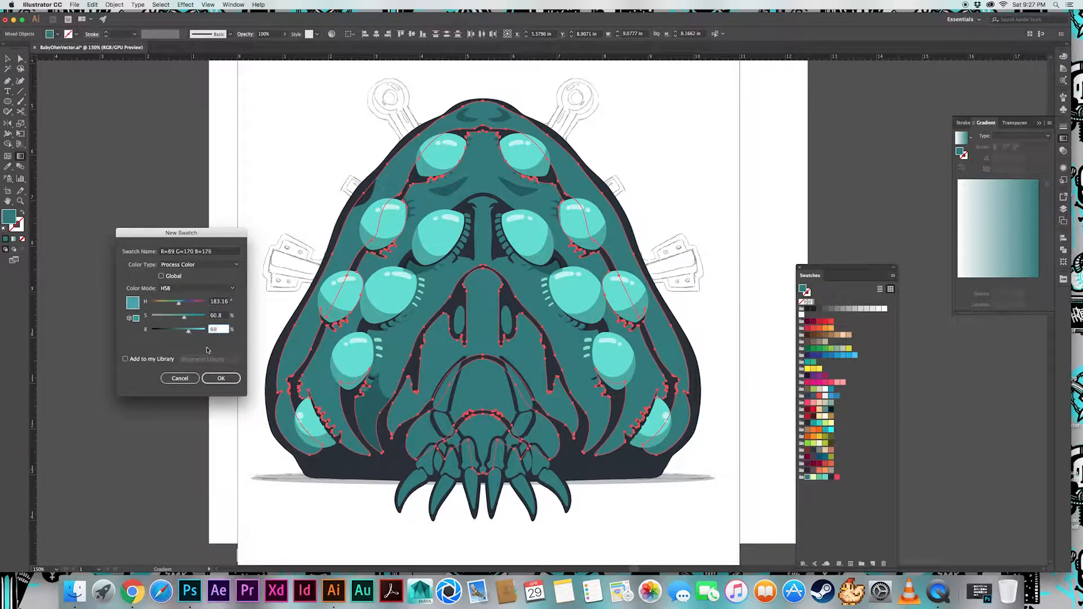
pyautogui.write('69')
pyautogui.press('Return')
# Reapply the gradient diagonally across the body shapes and replace its white stop with the lighter teal swatch
pyautogui.click(961, 138)
pyautogui.moveTo(620, 202); pyautogui.dragTo(313, 471)
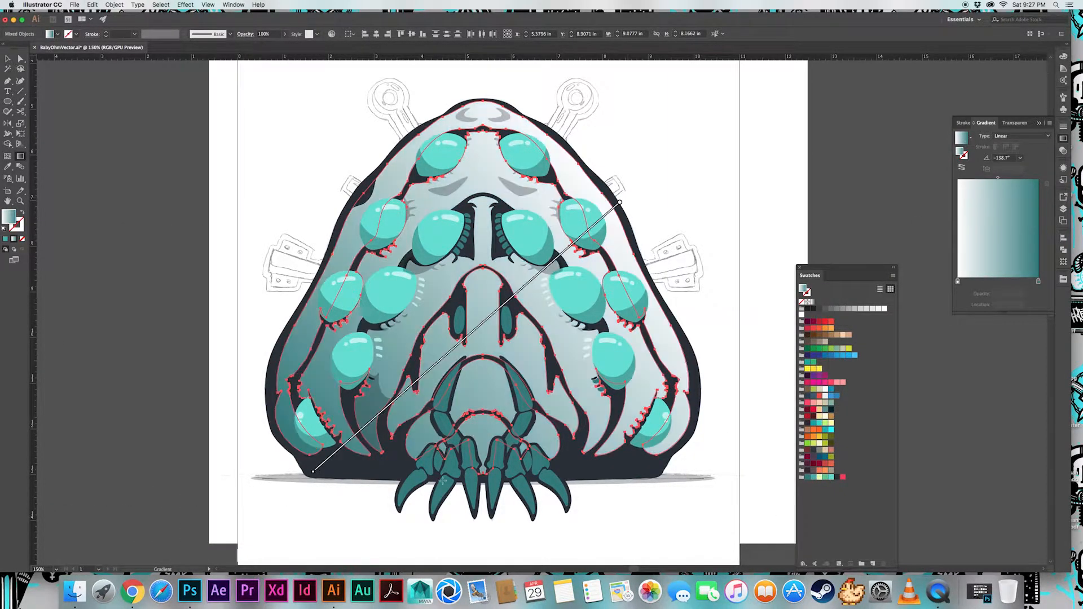
pyautogui.moveTo(814, 479); pyautogui.dragTo(957, 282)
# Set the lighter teal swatch's brightness to 59% in HSB mode and deselect the artwork
pyautogui.doubleClick(811, 478)
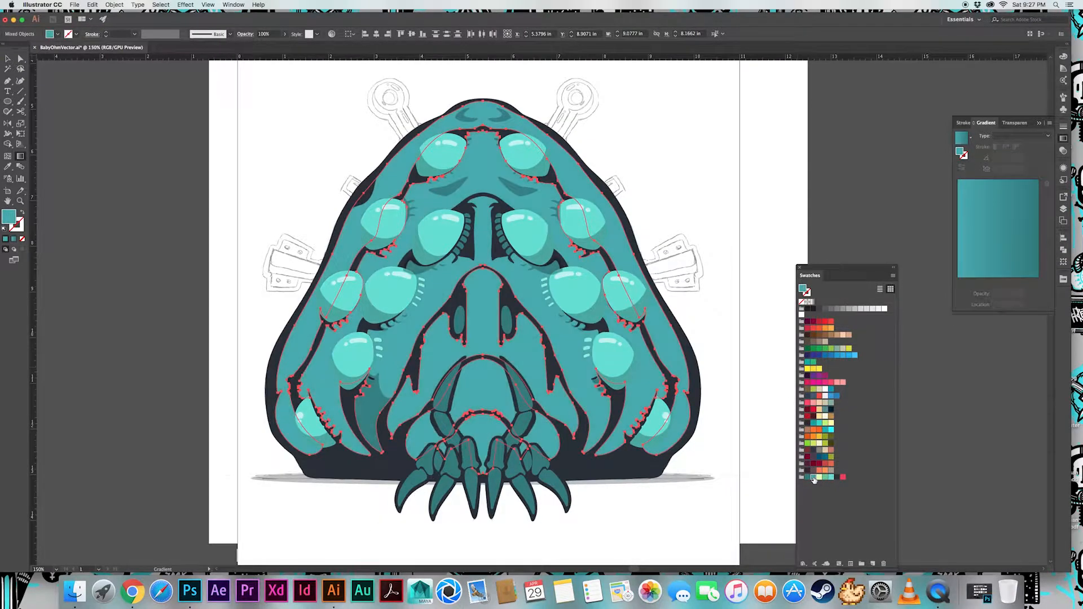
pyautogui.click(721, 263)
pyautogui.click(733, 276)
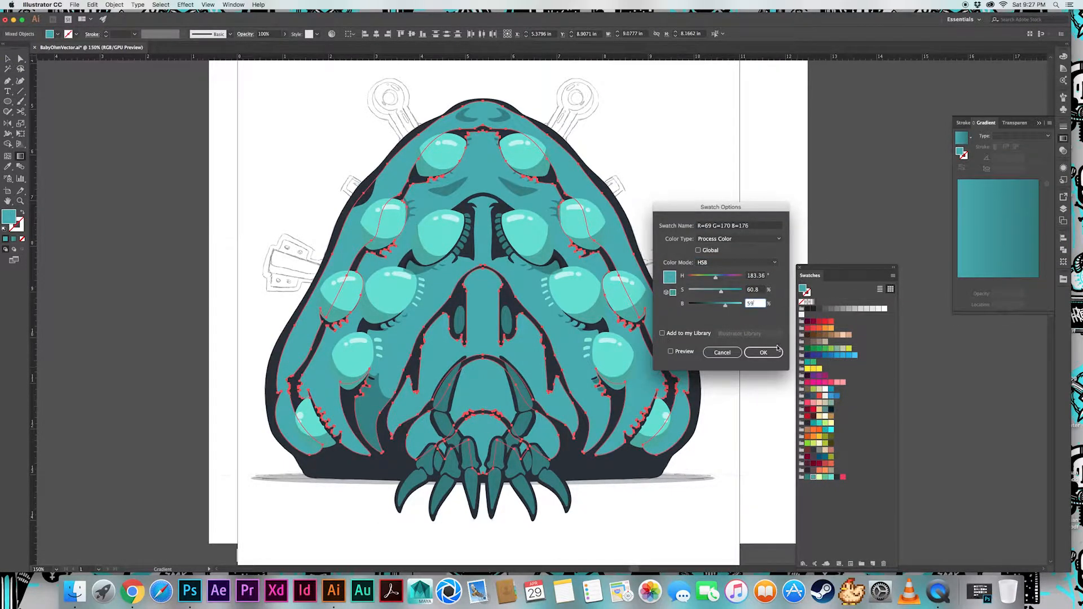
pyautogui.click(778, 349)
pyautogui.click(680, 193)
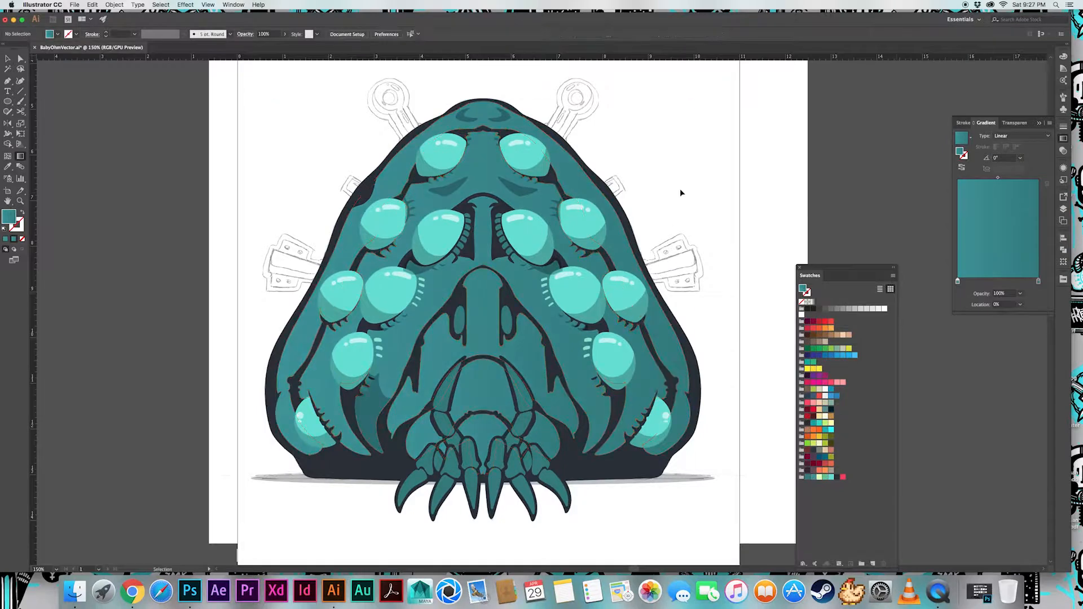
# Select the teal body shapes and run the gradient diagonally across them from upper right to lower left
pyautogui.click(623, 215)
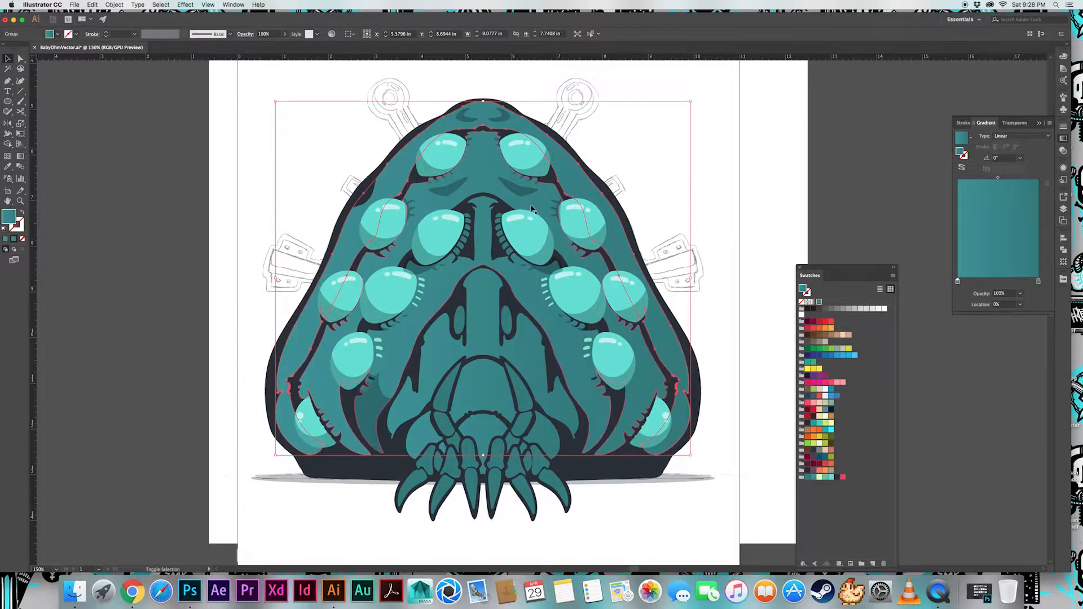
pyautogui.keyDown('shift'); pyautogui.click(483, 387); pyautogui.keyUp('shift')
pyautogui.press('g')
pyautogui.moveTo(621, 190); pyautogui.dragTo(302, 484)
pyautogui.press('super+shift+a')
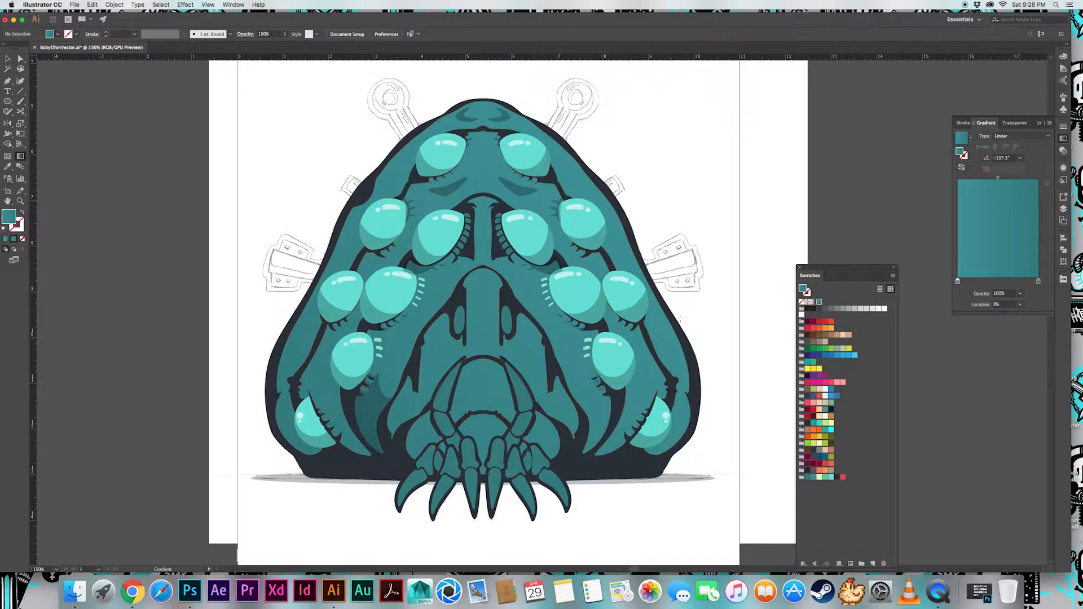
# Apply the same teal gradient diagonally across the small front limbs and the clawed leg segments
pyautogui.click(458, 446)
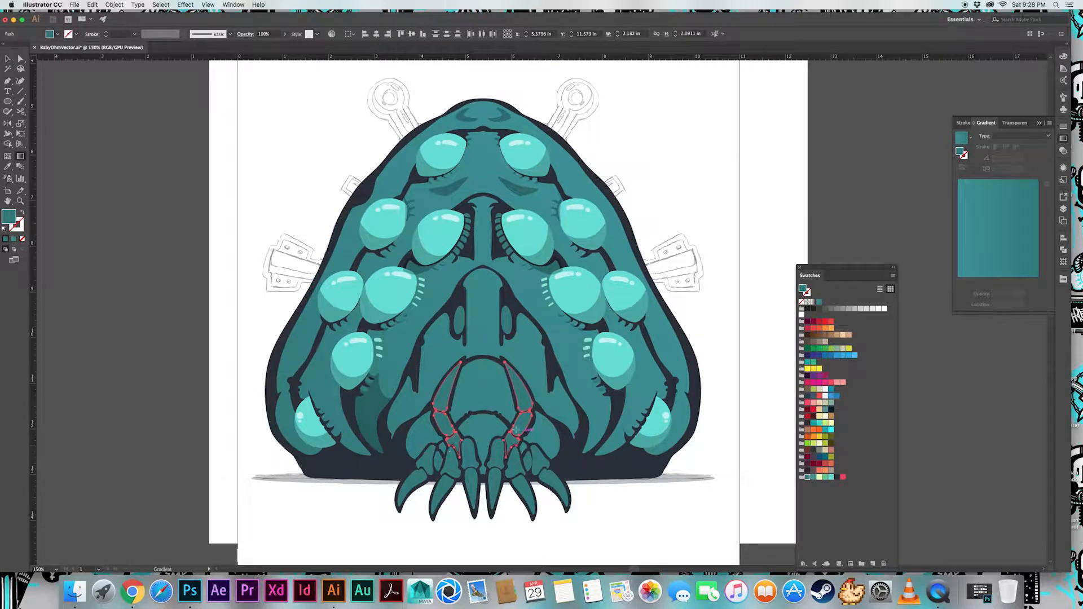
pyautogui.click(516, 430)
pyautogui.press('v')
pyautogui.click(434, 476)
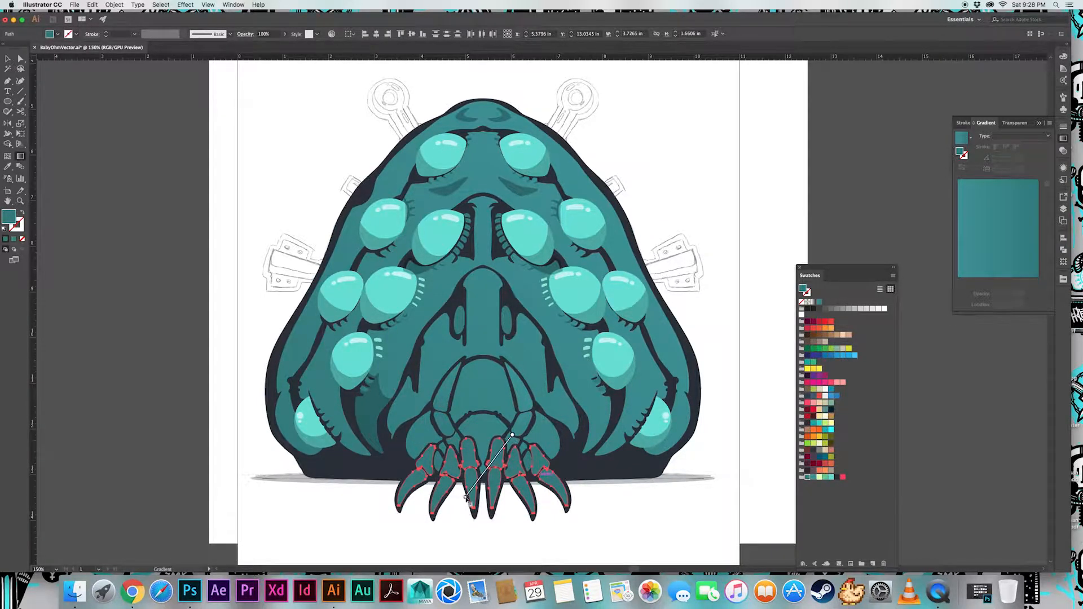
pyautogui.click(823, 305)
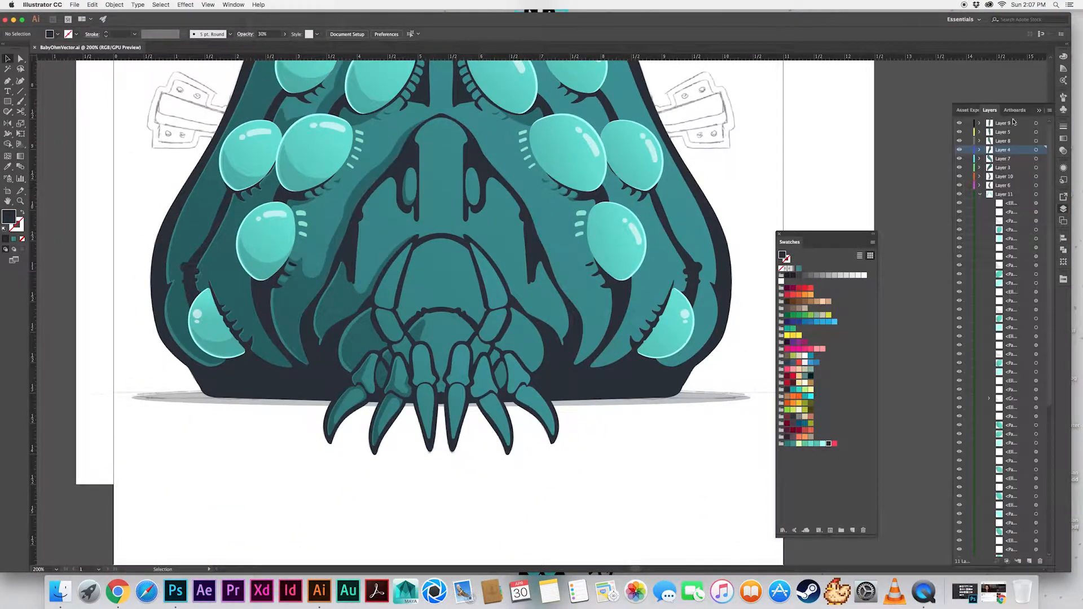
# Collapse Layer 11 in the layer list and select the left inner front claw
pyautogui.moveTo(639, 308); pyautogui.dragTo(615, 309)
pyautogui.click(980, 194)
pyautogui.moveTo(490, 331); pyautogui.dragTo(575, 261)
pyautogui.press('super+equal')
pyautogui.press('super+equal')
pyautogui.click(496, 261)
pyautogui.press('super+equal')
pyautogui.press('super+equal')
pyautogui.moveTo(510, 294)
pyautogui.mouseDown()
pyautogui.moveTo(505, 242)
pyautogui.moveTo(508, 297)
pyautogui.mouseUp()
pyautogui.press('p')
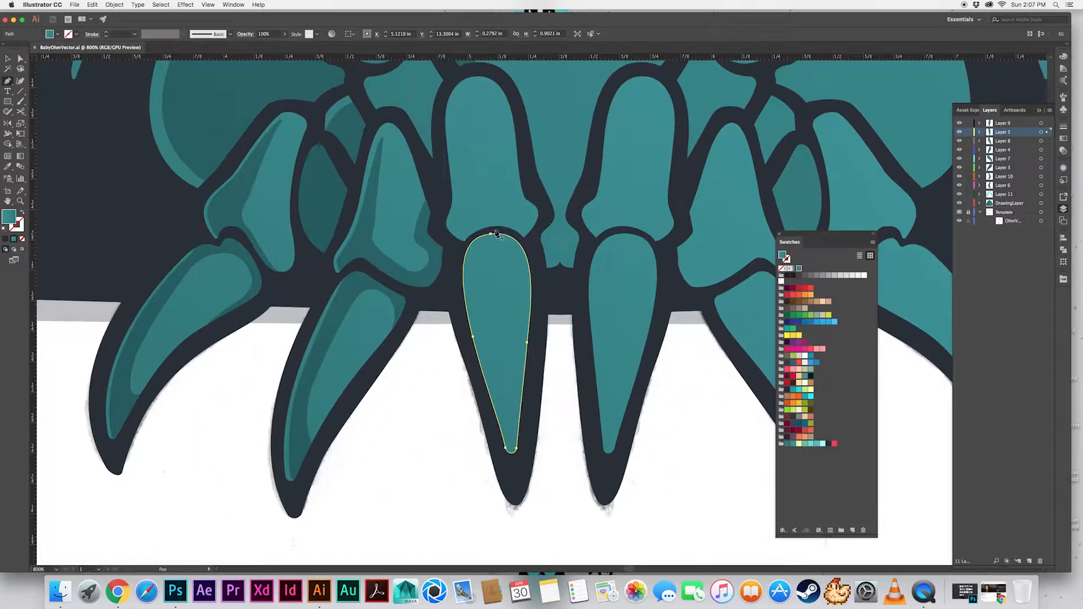
pyautogui.moveTo(494, 230); pyautogui.dragTo(487, 230)
pyautogui.moveTo(491, 332); pyautogui.dragTo(500, 372)
pyautogui.moveTo(515, 454); pyautogui.dragTo(516, 463)
pyautogui.click(516, 460)
pyautogui.click(501, 475)
pyautogui.click(445, 438)
pyautogui.click(412, 297)
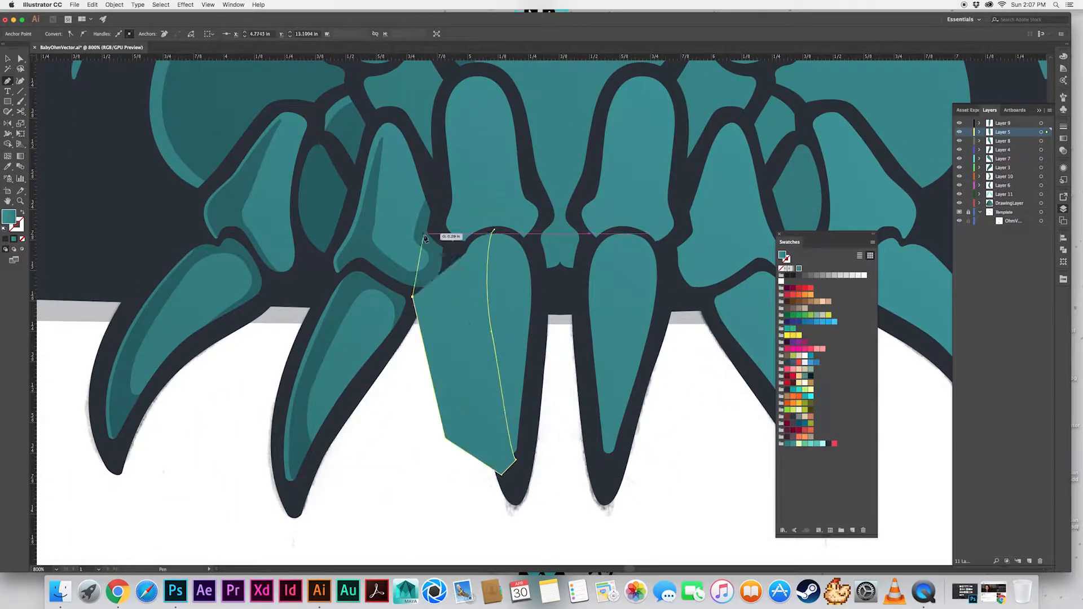
pyautogui.click(424, 234)
pyautogui.click(494, 230)
pyautogui.press('v')
pyautogui.click(485, 308)
pyautogui.hotkey('shift', 'x')
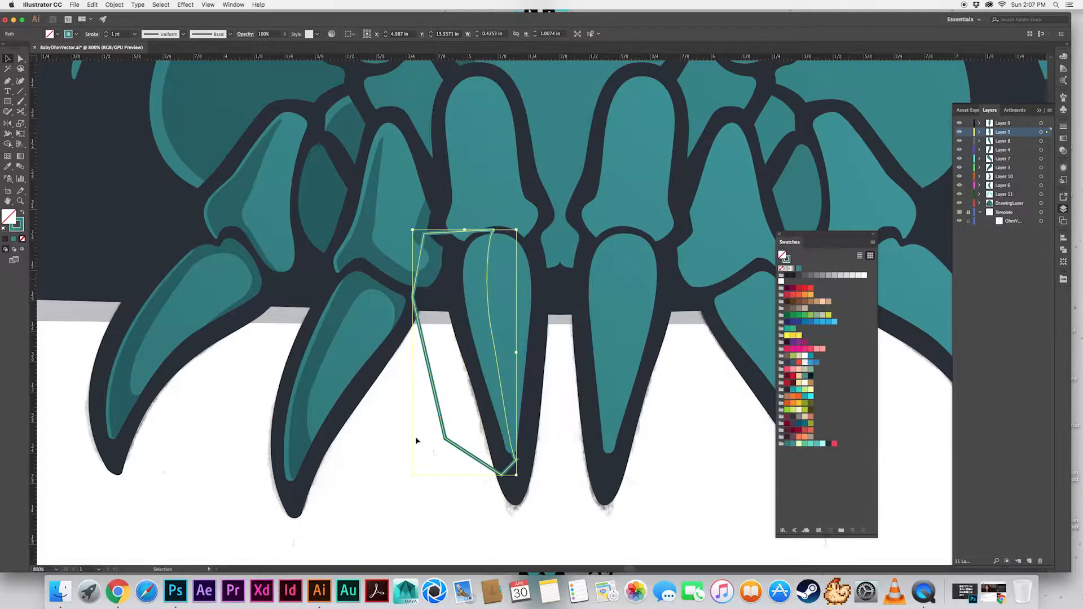
pyautogui.press('Delete')
# Draw a curved shadow shape over the left side of the left inner claw and copy the neighbouring claw's shadow style onto it
pyautogui.press('p')
pyautogui.moveTo(520, 245); pyautogui.dragTo(490, 283)
pyautogui.moveTo(522, 471); pyautogui.dragTo(538, 475)
pyautogui.moveTo(473, 493); pyautogui.dragTo(471, 492)
pyautogui.moveTo(456, 225)
pyautogui.mouseDown()
pyautogui.moveTo(490, 216)
pyautogui.moveTo(522, 263)
pyautogui.mouseUp()
pyautogui.press('v')
pyautogui.click(479, 423)
pyautogui.press('i')
pyautogui.click(348, 290)
pyautogui.press('v')
pyautogui.click(529, 305)
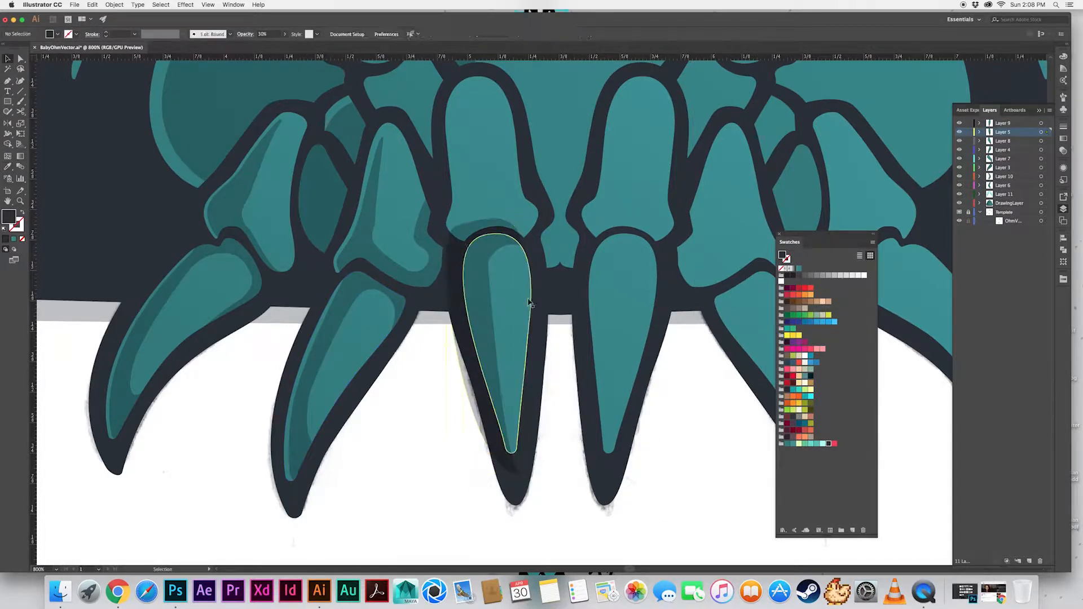
# Draw a closed cutting shape over the left inner claw, its left edge curving just inside the claw's outline down to the tip
pyautogui.press('p')
pyautogui.moveTo(484, 214); pyautogui.dragTo(472, 216)
pyautogui.moveTo(468, 274); pyautogui.dragTo(469, 286)
pyautogui.moveTo(483, 354); pyautogui.dragTo(483, 356)
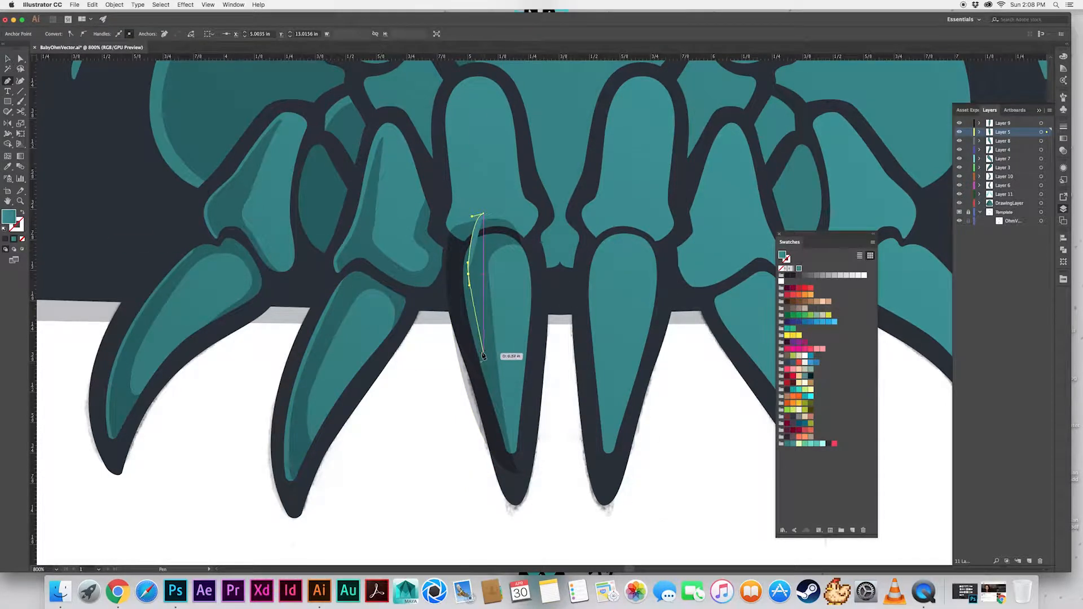
pyautogui.press('super+z')
pyautogui.press('super+z')
pyautogui.moveTo(467, 276); pyautogui.dragTo(468, 291)
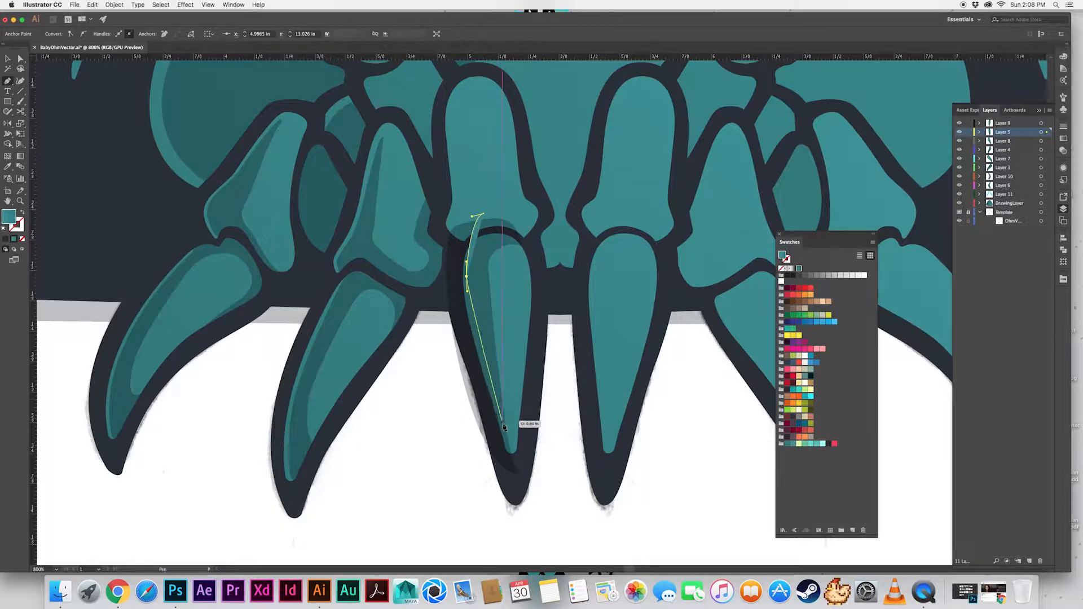
pyautogui.click(511, 454)
pyautogui.click(548, 271)
pyautogui.click(516, 187)
pyautogui.click(476, 220)
pyautogui.press('v')
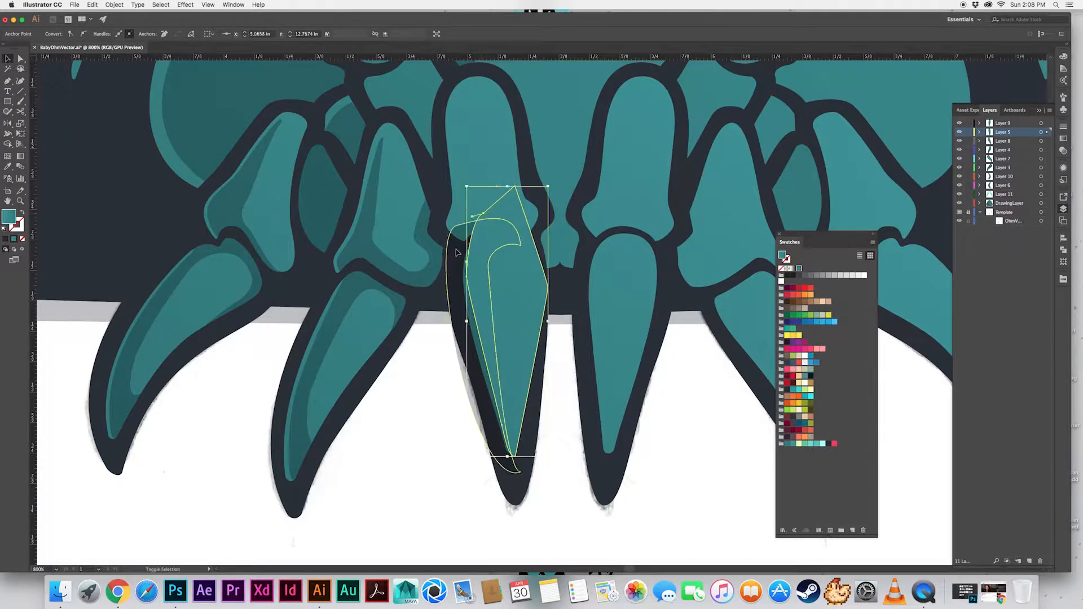
pyautogui.keyDown('shift'); pyautogui.click(458, 254); pyautogui.keyUp('shift')
pyautogui.hotkey('shift', 'm')
pyautogui.moveTo(481, 248); pyautogui.dragTo(531, 248)
pyautogui.press('super+z')
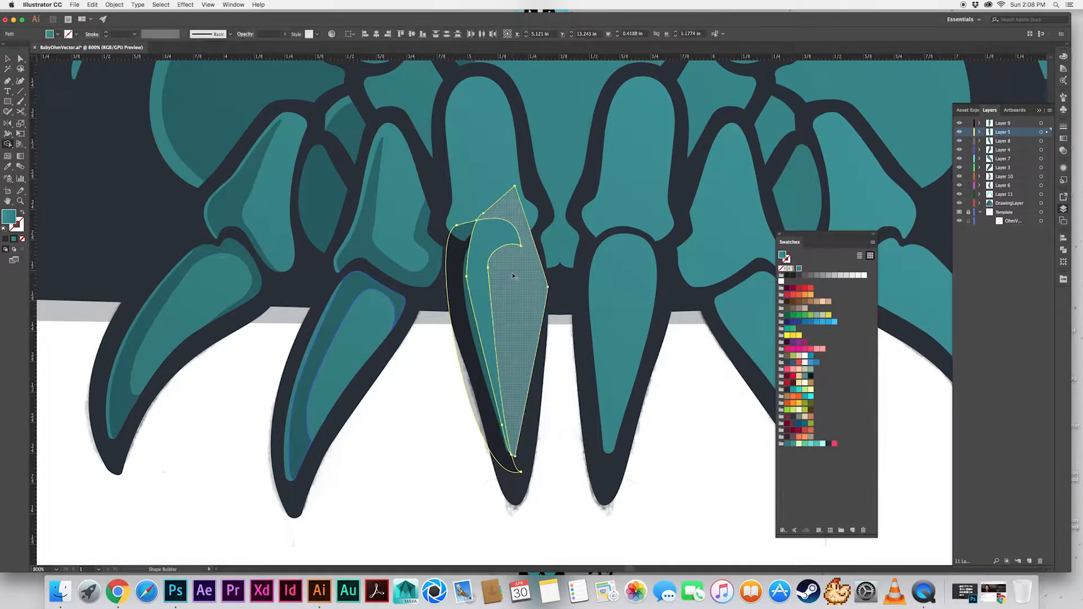
pyautogui.keyDown('alt'); pyautogui.click(514, 276); pyautogui.keyUp('alt')
pyautogui.keyDown('alt'); pyautogui.click(462, 322); pyautogui.keyUp('alt')
pyautogui.press('super+z')
pyautogui.press('super+z')
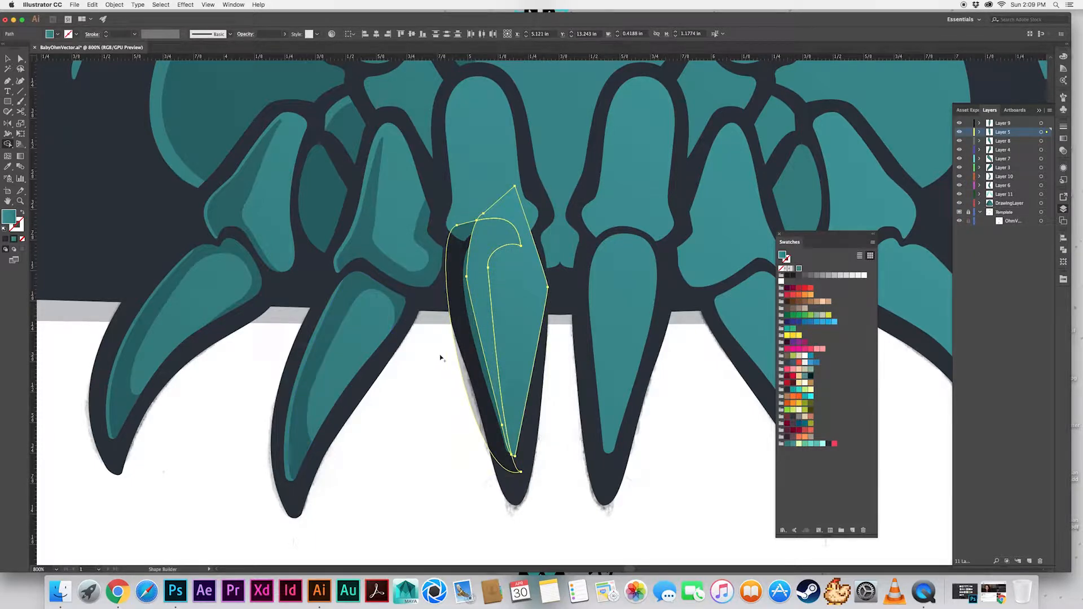
pyautogui.press('v')
pyautogui.click(456, 274)
pyautogui.keyDown('shift'); pyautogui.click(512, 288); pyautogui.keyUp('shift')
pyautogui.hotkey('shift', 'm')
pyautogui.moveTo(460, 251); pyautogui.dragTo(497, 234)
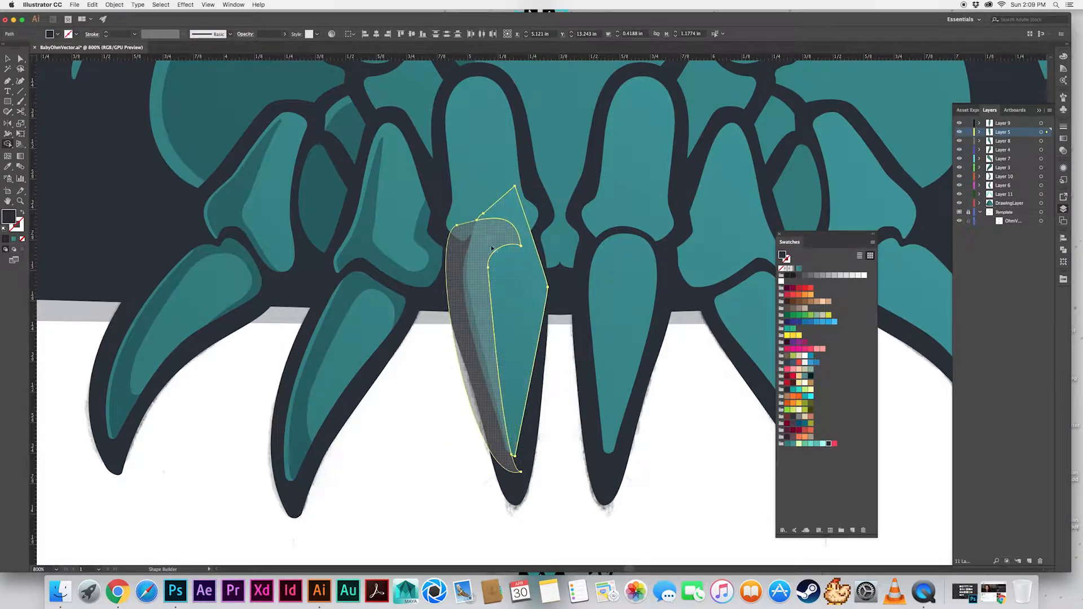
pyautogui.press('super+z')
pyautogui.press('v')
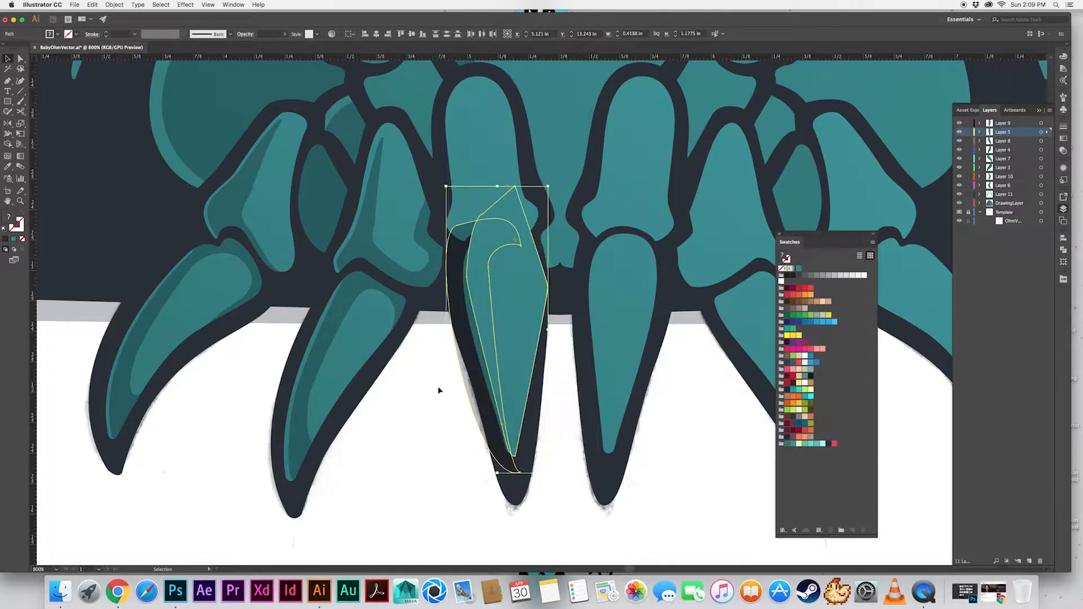
# Use Shape Builder on the shadow and cutting shape to remove the areas outside the claw's shaded strip
pyautogui.click(456, 277)
pyautogui.keyDown('shift'); pyautogui.click(511, 285); pyautogui.keyUp('shift')
pyautogui.hotkey('shift', 'm')
pyautogui.keyDown('alt'); pyautogui.click(456, 277); pyautogui.keyUp('alt')
pyautogui.keyDown('alt'); pyautogui.click(515, 286); pyautogui.keyUp('alt')
pyautogui.press('v')
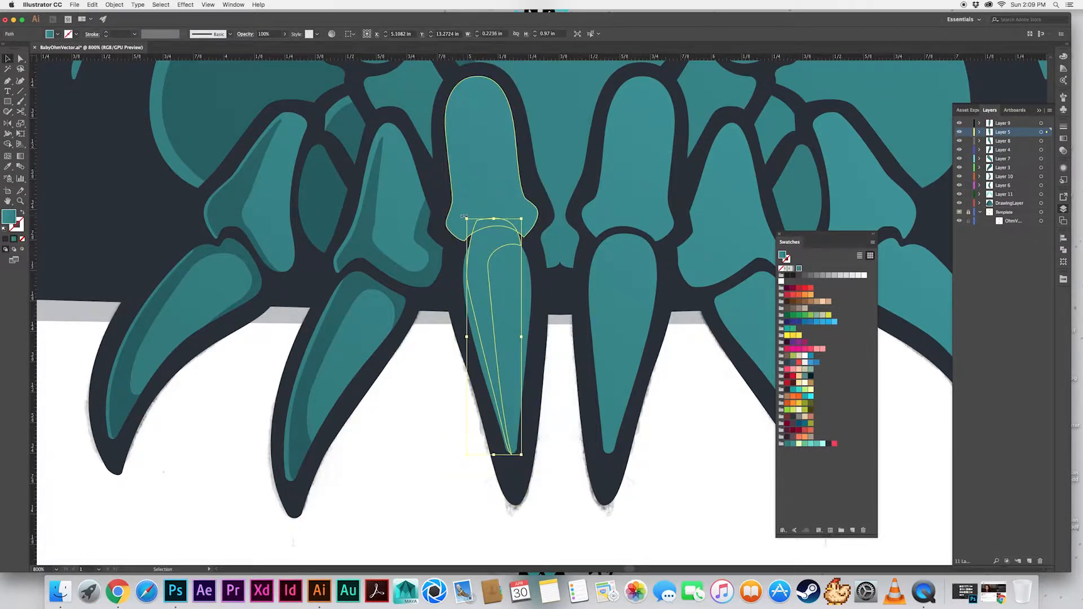
# Split the remaining shadow along the claw's upper outline with Shape Builder and delete the piece outside the claw
pyautogui.keyDown('shift'); pyautogui.click(501, 276); pyautogui.keyUp('shift')
pyautogui.hotkey('shift', 'm')
pyautogui.keyDown('alt'); pyautogui.click(482, 229); pyautogui.keyUp('alt')
pyautogui.press('v')
pyautogui.click(493, 223)
pyautogui.press('Delete')
# Copy the neighbouring claw's shadow style onto the trimmed shadow of the left inner claw
pyautogui.click(475, 277)
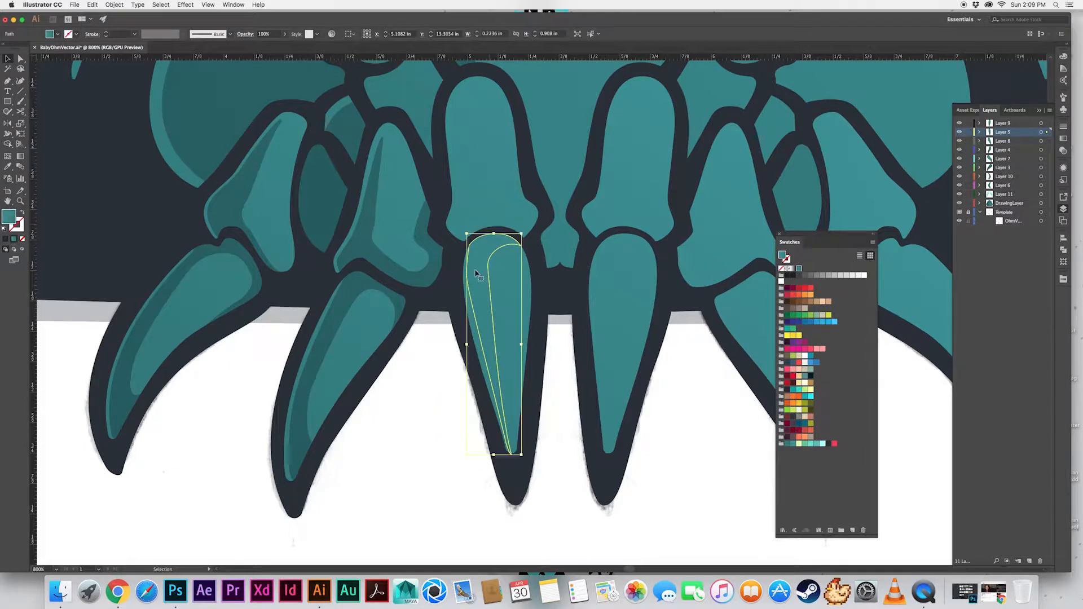
pyautogui.press('i')
pyautogui.click(328, 324)
pyautogui.press('v')
pyautogui.click(418, 470)
# Remove the extra anchor on the claw shadow's left edge and reshape its outer and inner curves
pyautogui.press('a')
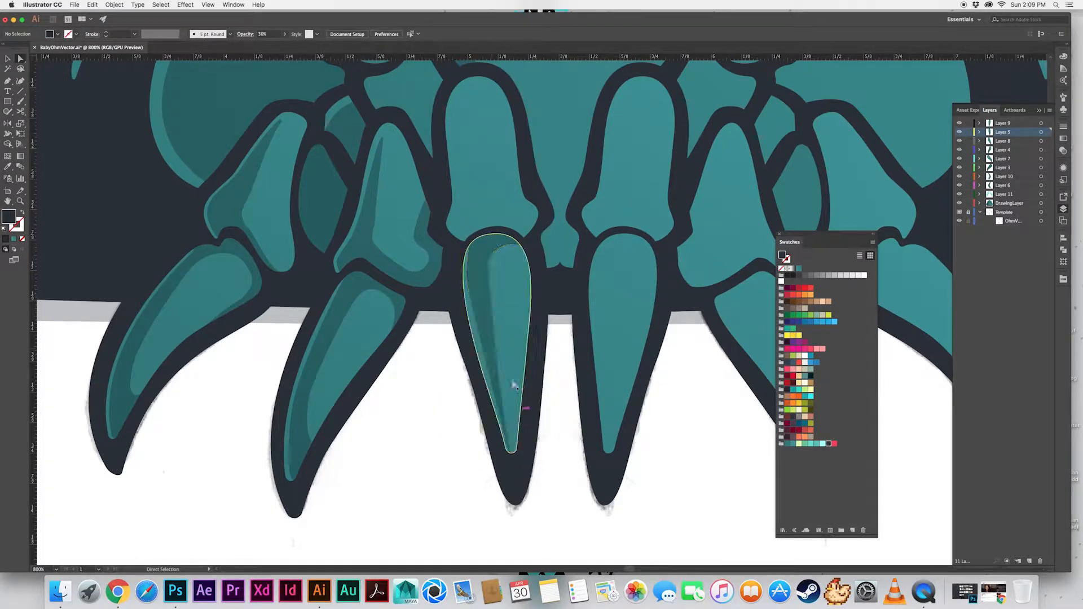
pyautogui.click(468, 285)
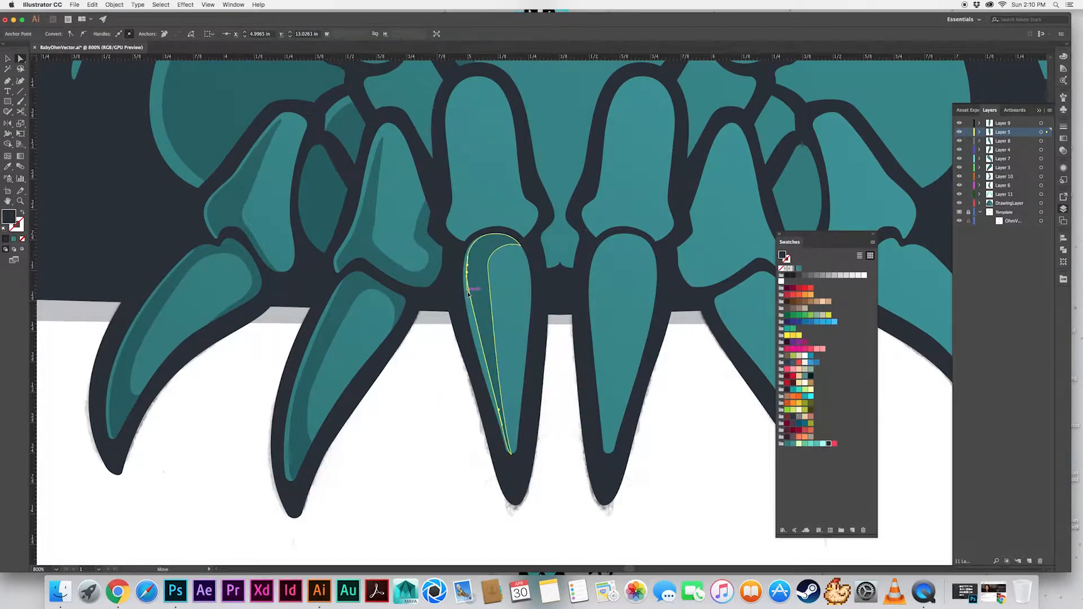
pyautogui.press('-')
pyautogui.click(467, 284)
pyautogui.press('a')
pyautogui.click(469, 245)
pyautogui.moveTo(466, 275); pyautogui.dragTo(460, 313)
pyautogui.click(435, 368)
pyautogui.moveTo(435, 368); pyautogui.dragTo(427, 365)
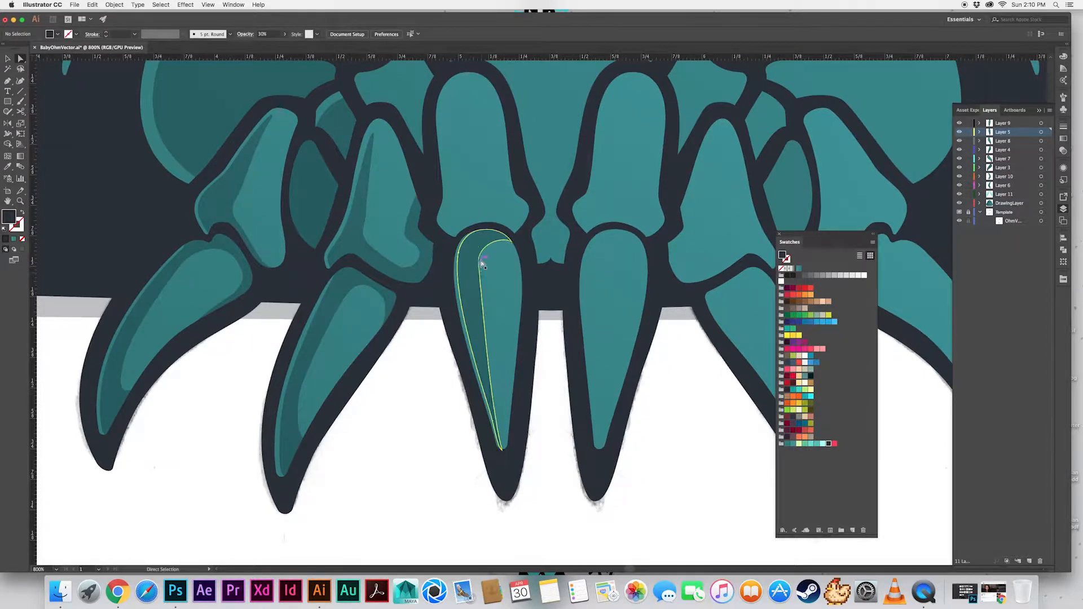
pyautogui.moveTo(481, 262); pyautogui.dragTo(489, 265)
pyautogui.click(424, 373)
# Draw a wavy shadow shape down the left side of the leg segment above the left inner claw and refine its upper tip
pyautogui.moveTo(424, 372)
pyautogui.mouseDown()
pyautogui.moveTo(409, 442)
pyautogui.moveTo(415, 495)
pyautogui.mouseUp()
pyautogui.press('p')
pyautogui.moveTo(449, 202); pyautogui.dragTo(434, 212)
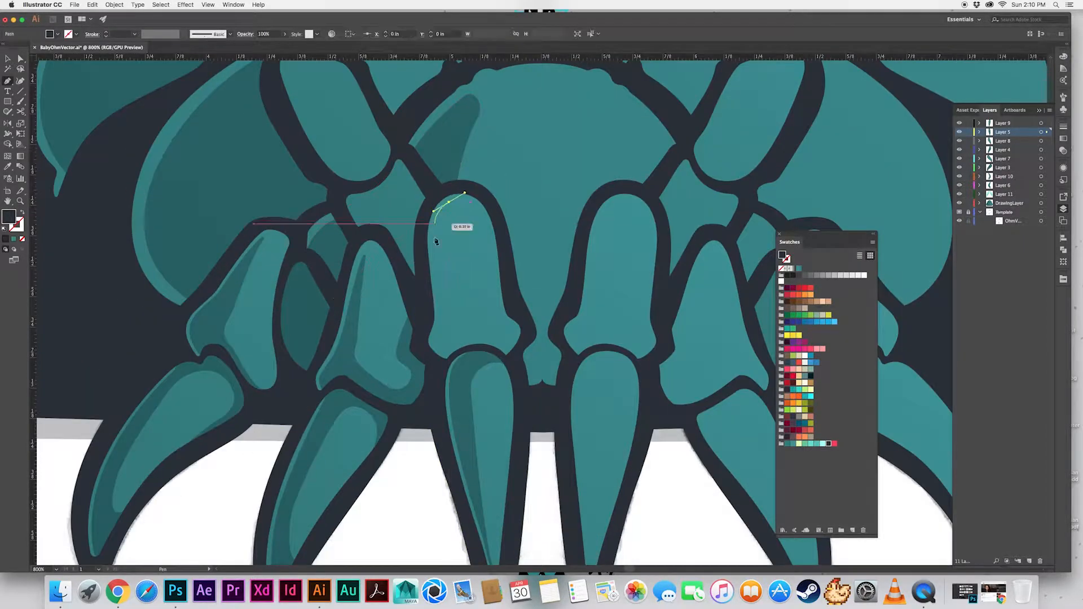
pyautogui.moveTo(433, 262); pyautogui.dragTo(438, 291)
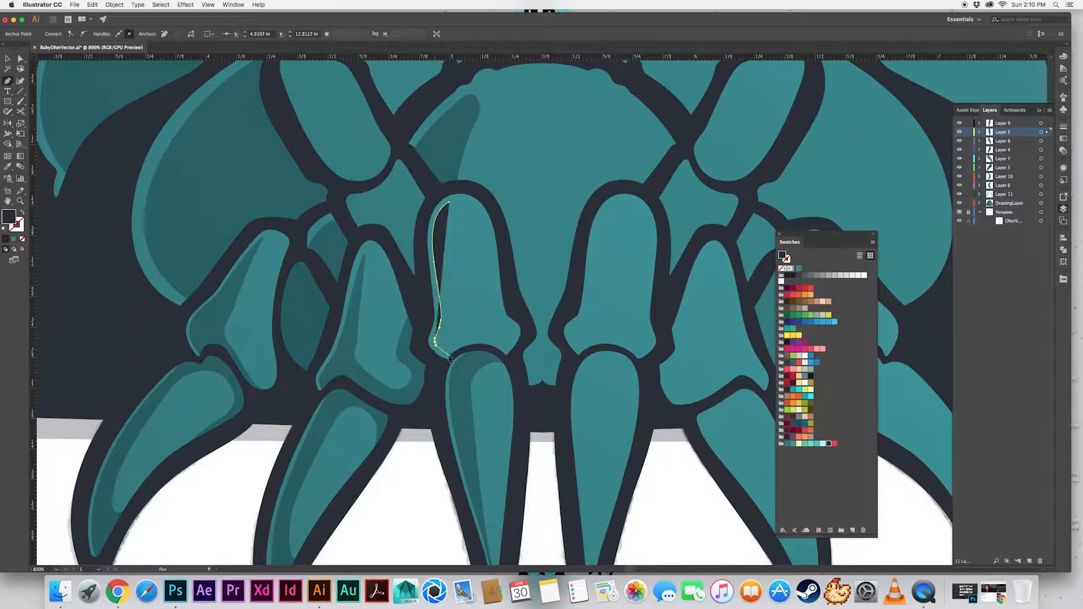
pyautogui.moveTo(454, 365); pyautogui.dragTo(465, 341)
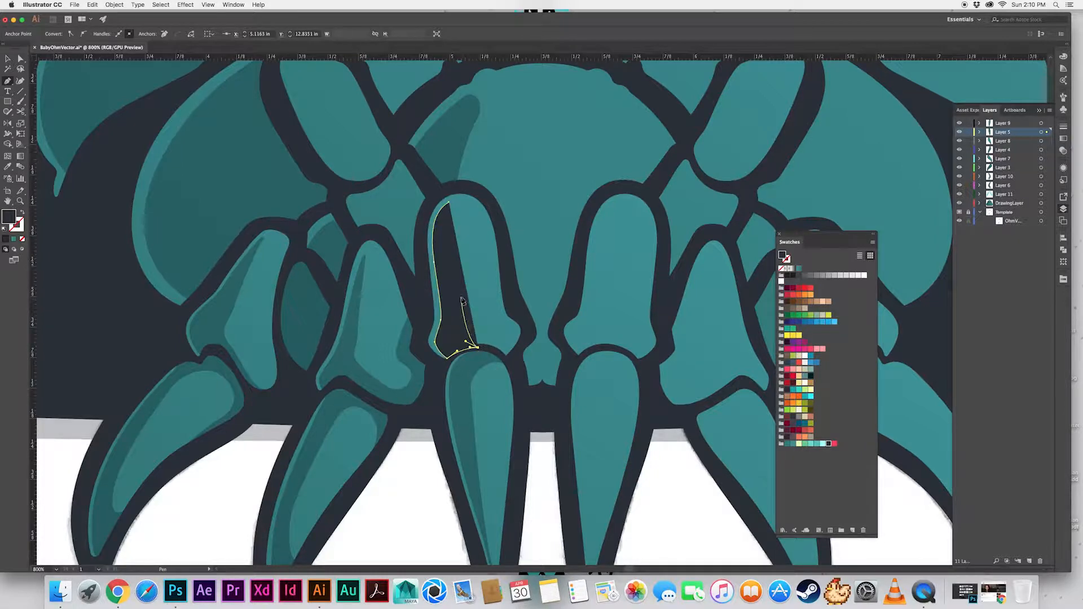
pyautogui.click(448, 203)
pyautogui.press('a')
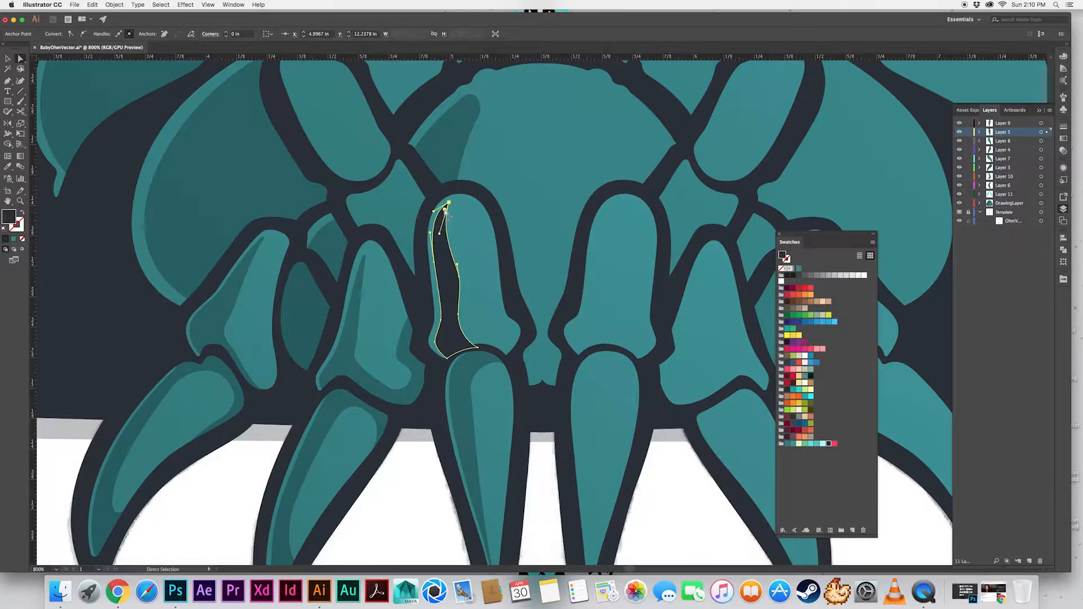
pyautogui.click(416, 457)
# Copy the neighbouring leg's shadow style onto the new shape and trim it to the leg segment with Shape Builder
pyautogui.click(450, 304)
pyautogui.press('i')
pyautogui.click(350, 356)
pyautogui.press('v')
pyautogui.keyDown('shift'); pyautogui.click(483, 316); pyautogui.keyUp('shift')
pyautogui.hotkey('shift', 'm')
pyautogui.keyDown('alt'); pyautogui.click(464, 350); pyautogui.keyUp('alt')
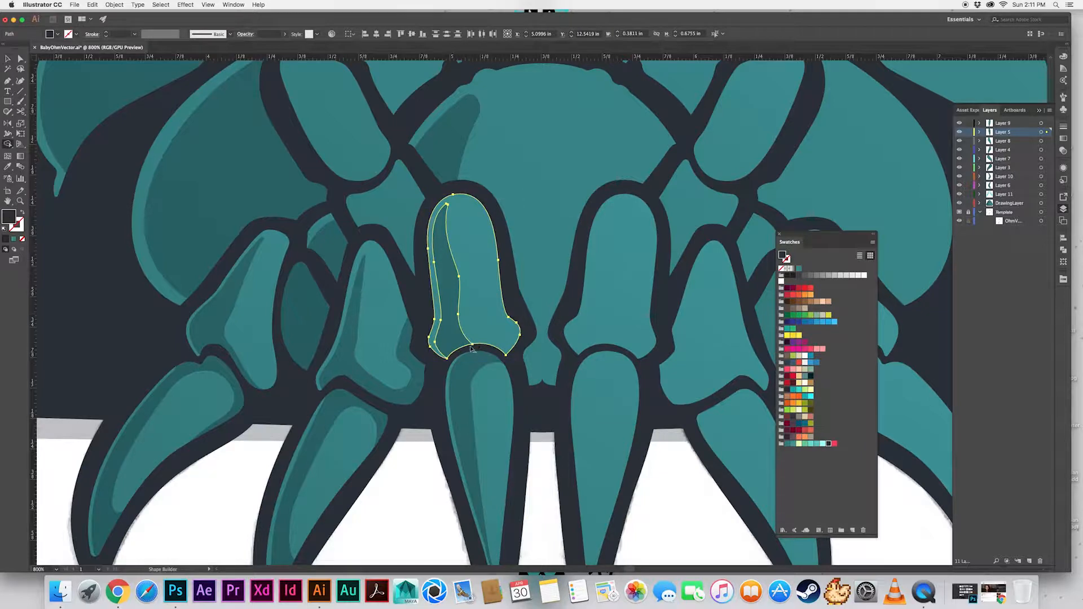
# Draw a curved shadow along the lower edge of the left inner leg segment and merge it with the side shadow
pyautogui.moveTo(430, 403)
pyautogui.mouseDown()
pyautogui.moveTo(424, 459)
pyautogui.moveTo(424, 447)
pyautogui.mouseUp()
pyautogui.press('p')
pyautogui.moveTo(453, 382); pyautogui.dragTo(509, 418)
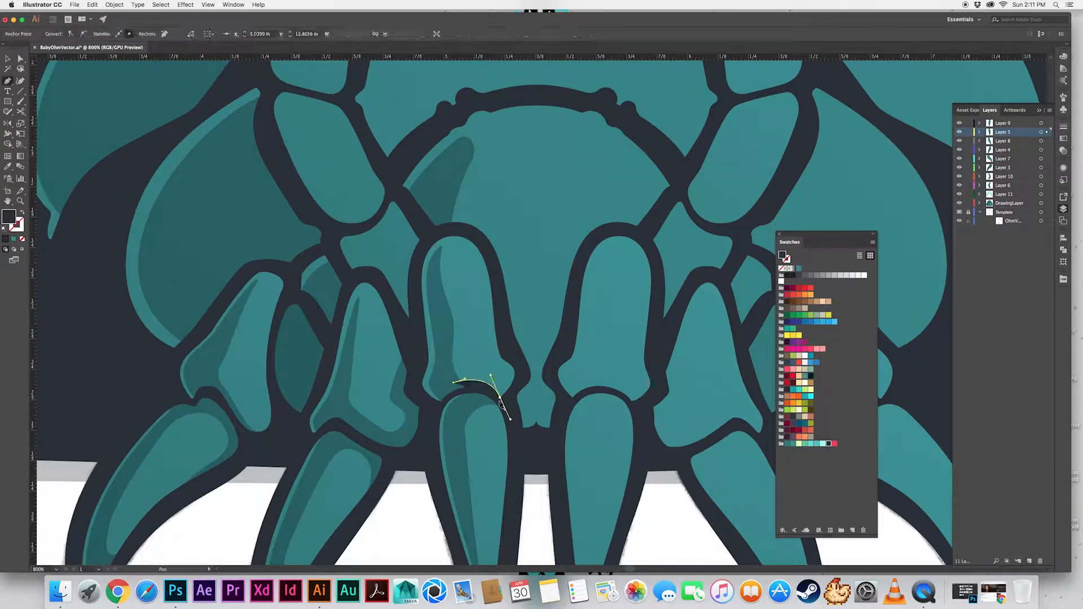
pyautogui.click(453, 382)
pyautogui.press('v')
pyautogui.click(450, 379)
pyautogui.keyDown('shift'); pyautogui.click(462, 386); pyautogui.keyUp('shift')
pyautogui.hotkey('shift', 'm')
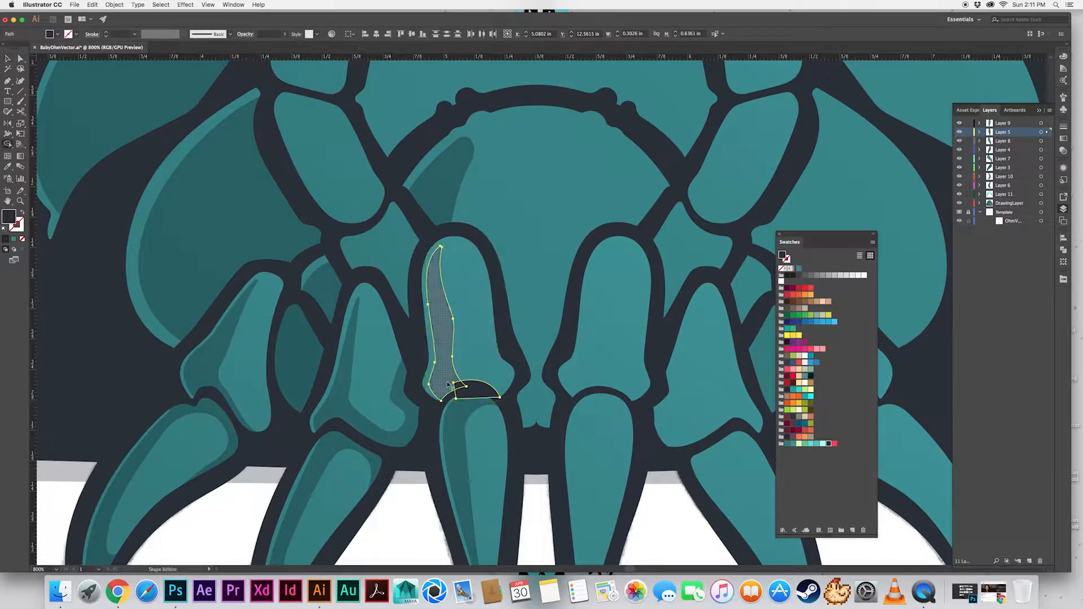
pyautogui.moveTo(450, 383)
pyautogui.mouseDown()
pyautogui.moveTo(480, 384)
pyautogui.moveTo(473, 361)
pyautogui.mouseUp()
# Trim the merged shadow to the leg segment's lower outline with Shape Builder
pyautogui.press('v')
pyautogui.keyDown('shift'); pyautogui.click(484, 344); pyautogui.keyUp('shift')
pyautogui.hotkey('shift', 'm')
pyautogui.keyDown('alt'); pyautogui.click(472, 394); pyautogui.keyUp('alt')
# Refine the anchor where the leg segment's side and lower shadows meet, and save the document
pyautogui.press('super+shift+a')
pyautogui.press('a')
pyautogui.click(460, 380)
pyautogui.press('v')
pyautogui.click(409, 518)
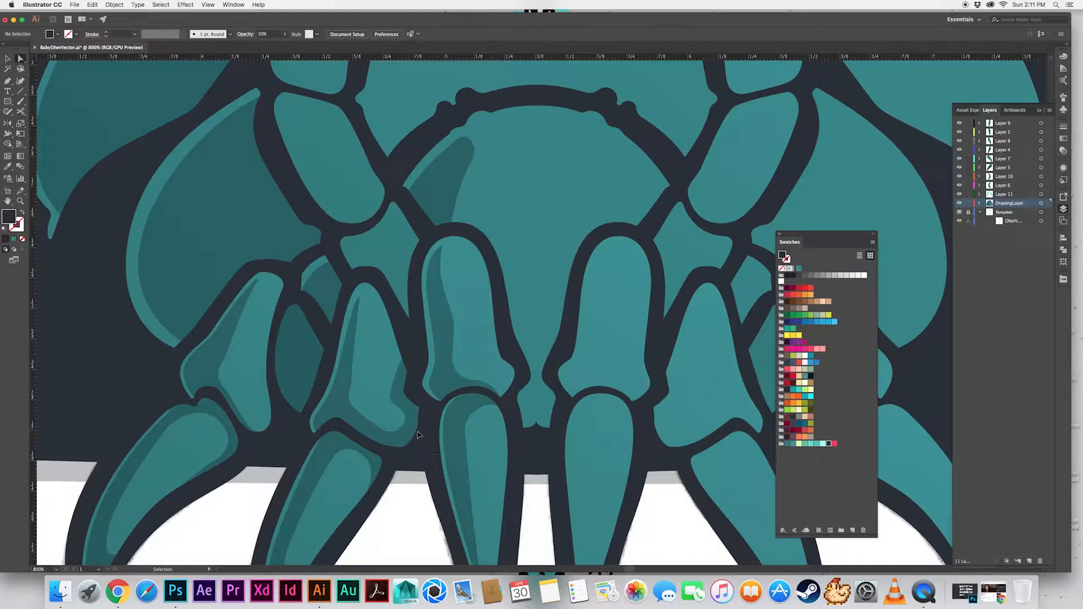
pyautogui.press('super+s')
# Draw a diagonal shadow shape with the Pen tool across the small joint between the left inner and middle legs
pyautogui.scroll(3, 445, 433)
pyautogui.scroll(-5, 458, 434)
pyautogui.scroll(5, 445, 480)
pyautogui.press('super+equal')
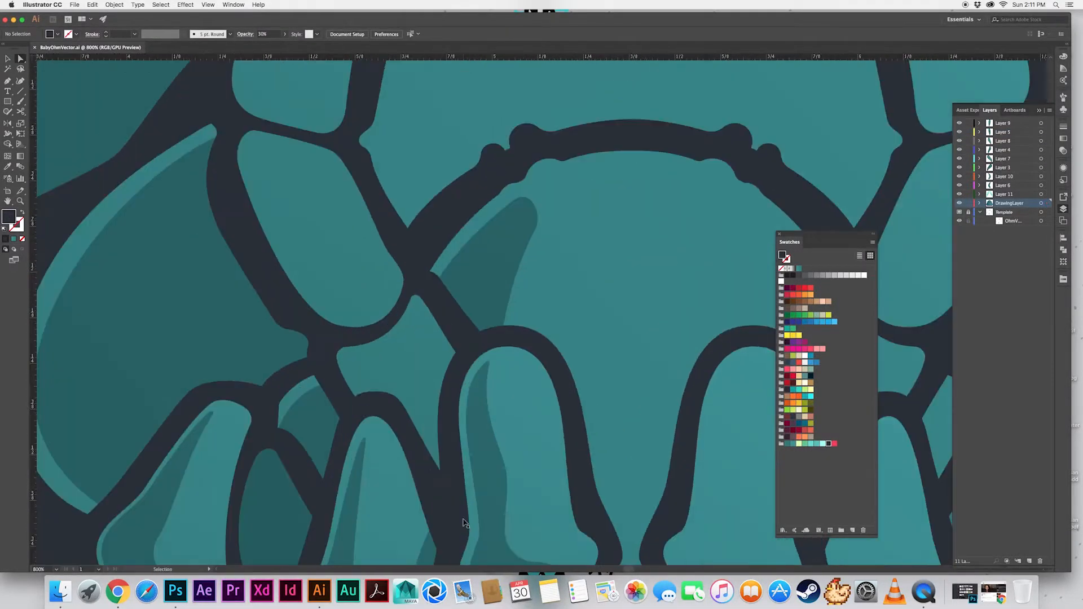
pyautogui.press('p')
pyautogui.moveTo(329, 207); pyautogui.dragTo(322, 214)
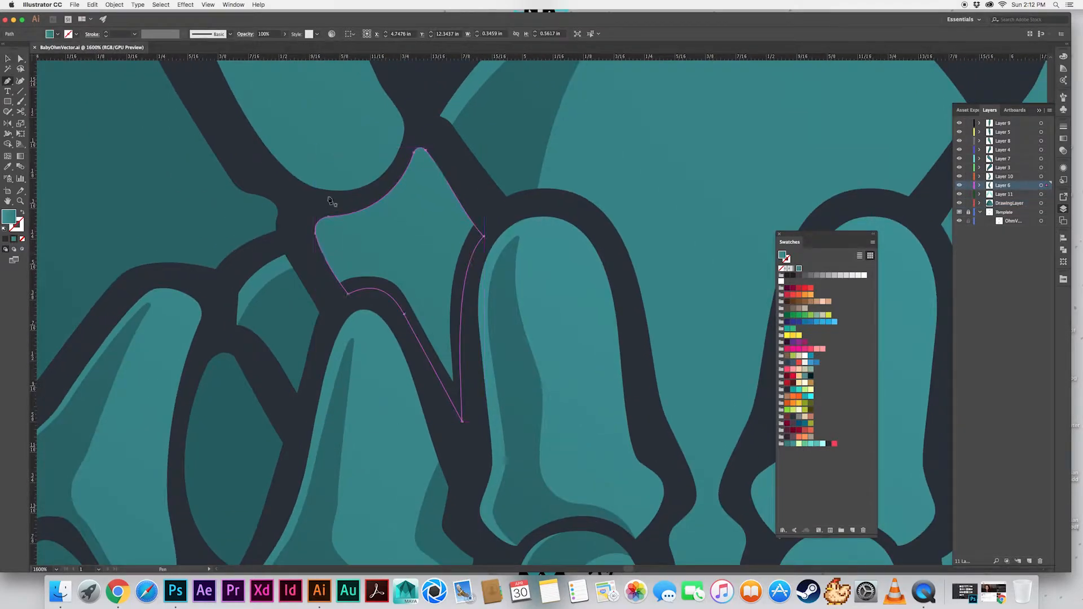
pyautogui.moveTo(344, 264); pyautogui.dragTo(381, 321)
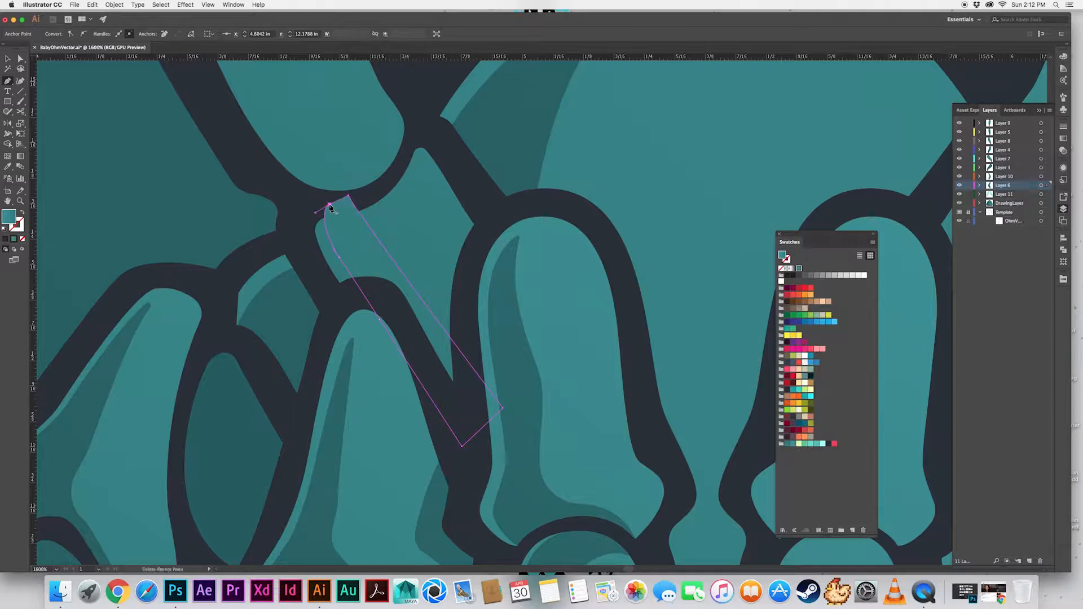
# Copy the neighbouring leg's shadow style onto the joint's new shape and trim it to the joint with Shape Builder
pyautogui.press('i')
pyautogui.click(348, 361)
pyautogui.press('v')
pyautogui.keyDown('shift'); pyautogui.click(394, 234); pyautogui.keyUp('shift')
pyautogui.hotkey('shift', 'm')
pyautogui.keyDown('alt'); pyautogui.click(345, 205); pyautogui.keyUp('alt')
pyautogui.keyDown('alt'); pyautogui.click(467, 394); pyautogui.keyUp('alt')
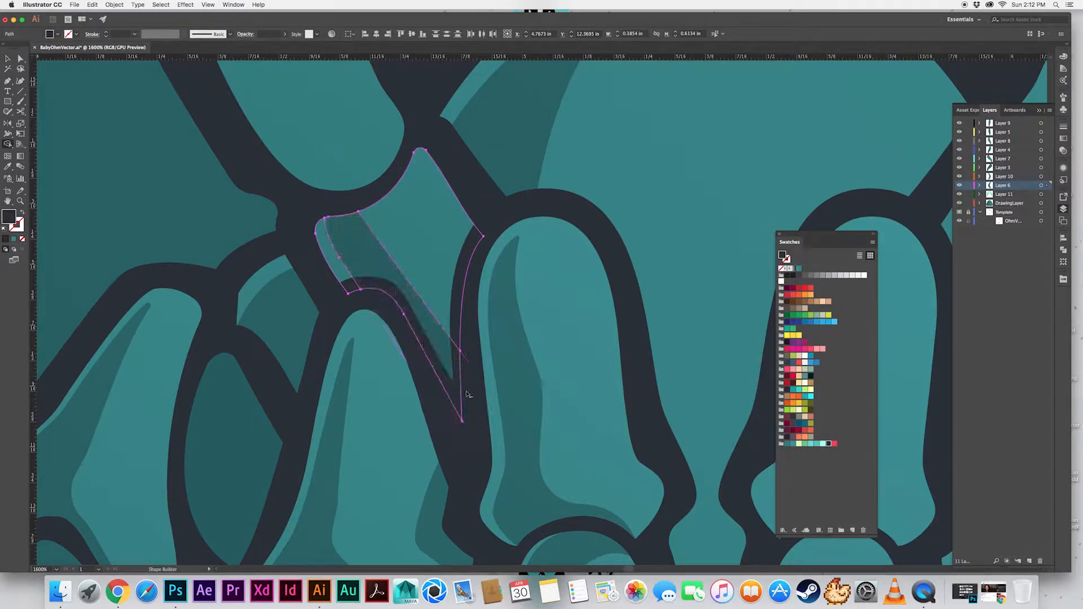
pyautogui.press('v')
pyautogui.click(228, 257)
# Draw a curved shadow along the outer edge of the rounded segment above the left joint
pyautogui.press('p')
pyautogui.scroll(5, 296, 186)
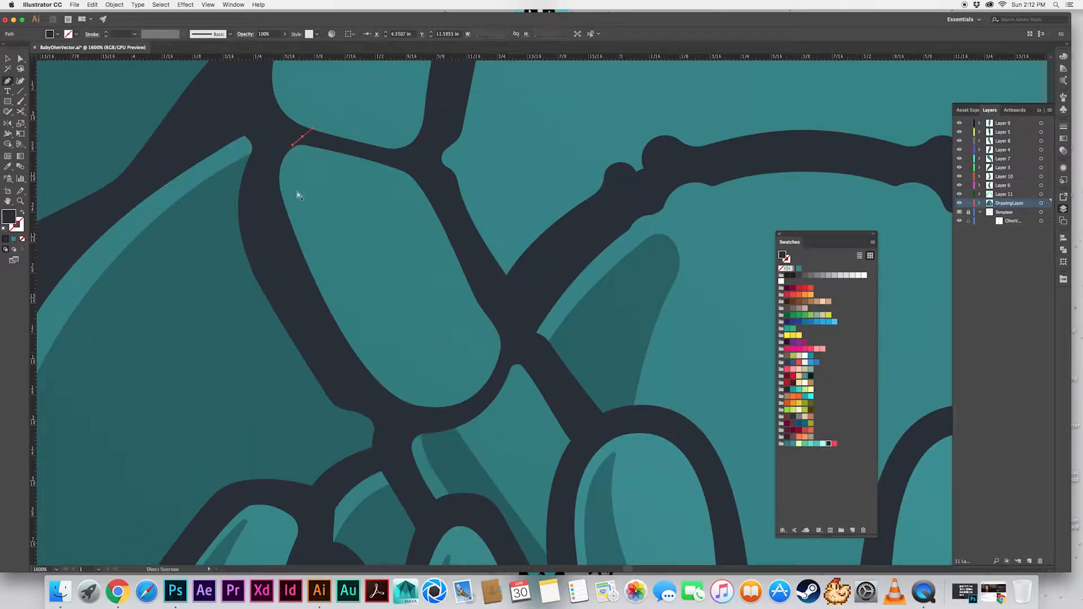
pyautogui.keyDown('super'); pyautogui.click(299, 195); pyautogui.keyUp('super')
pyautogui.moveTo(378, 374); pyautogui.dragTo(398, 385)
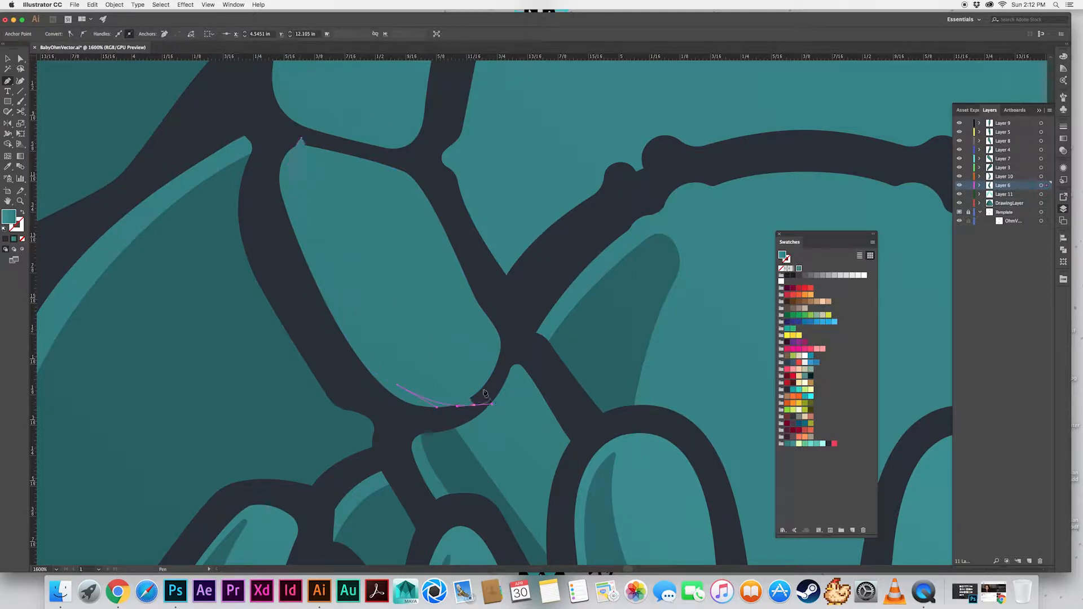
pyautogui.click(302, 138)
pyautogui.press('v')
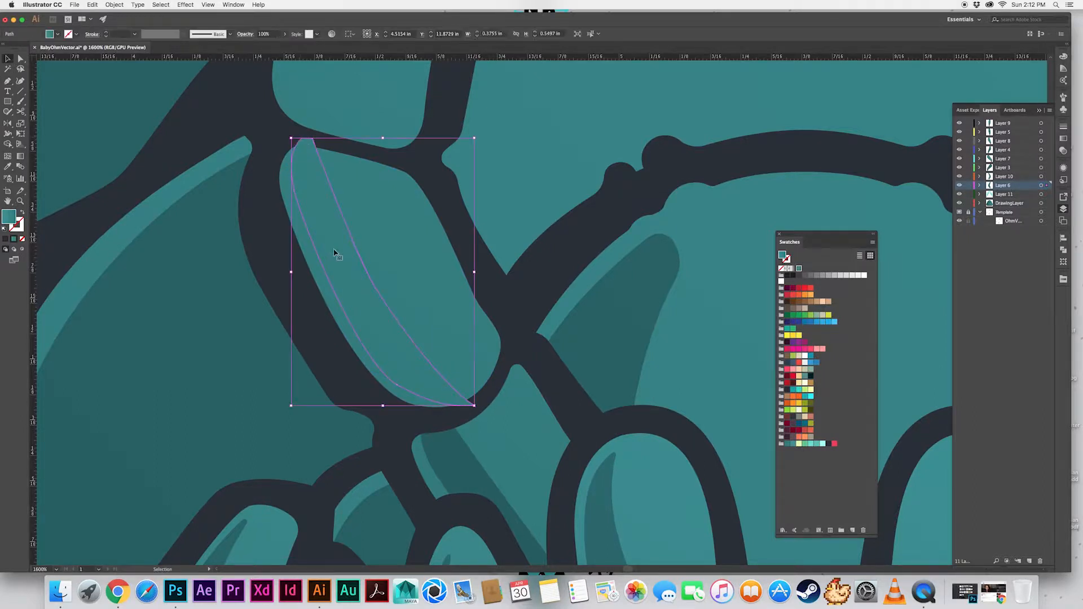
# Give the rounded segment's new shape the existing shadow style and trim it to the segment outline with Shape Builder
pyautogui.press('i')
pyautogui.click(261, 313)
pyautogui.press('v')
pyautogui.keyDown('shift'); pyautogui.click(396, 309); pyautogui.keyUp('shift')
pyautogui.hotkey('shift', 'm')
pyautogui.keyDown('alt'); pyautogui.click(468, 403); pyautogui.keyUp('alt')
pyautogui.keyDown('alt'); pyautogui.click(305, 144); pyautogui.keyUp('alt')
pyautogui.press('v')
pyautogui.click(466, 344)
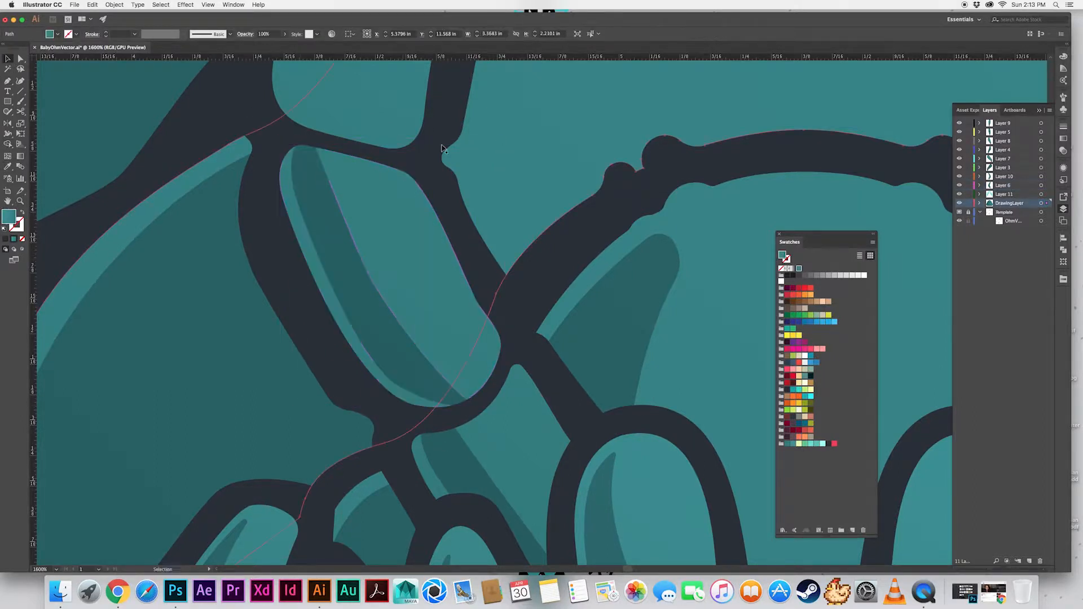
# Adjust the lower end of the shadow on the left rounded segment
pyautogui.press('super+minus')
pyautogui.press('super+minus')
pyautogui.press('super+minus')
pyautogui.press('a')
pyautogui.click(386, 409)
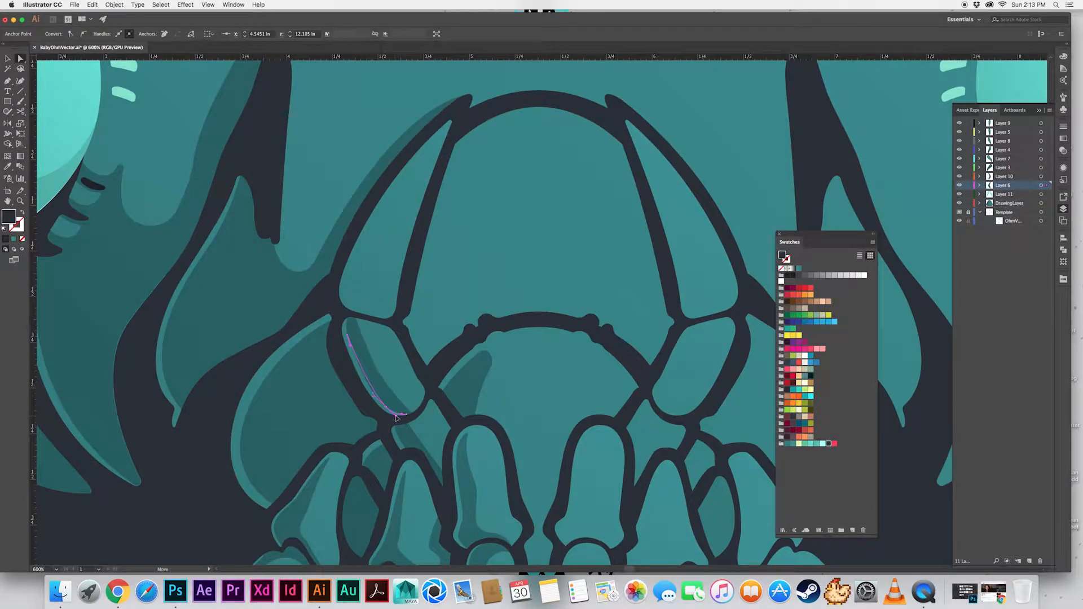
pyautogui.press('shift+super+a')
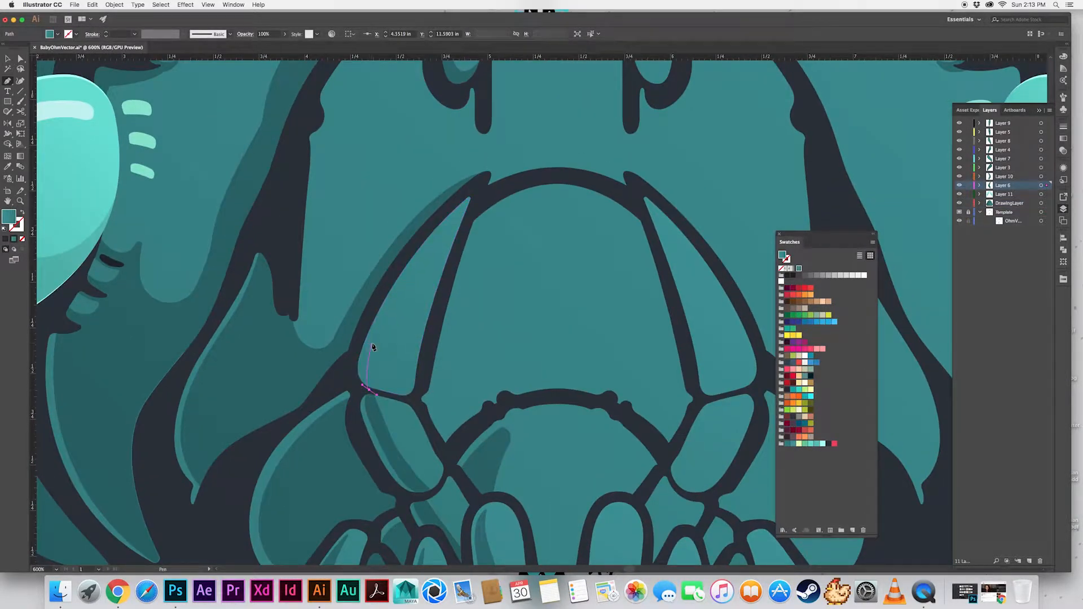
# Draw a tapered shadow inside the long left arch segment, matching the shadow style below it and trimmed to the outline
pyautogui.moveTo(373, 347); pyautogui.dragTo(377, 328)
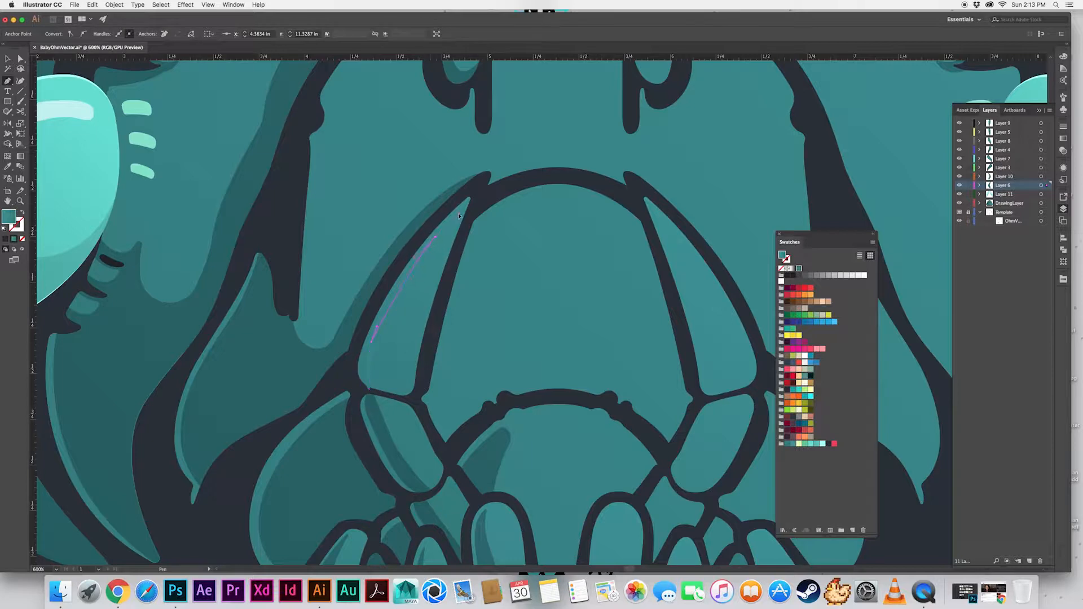
pyautogui.moveTo(430, 410); pyautogui.dragTo(432, 408)
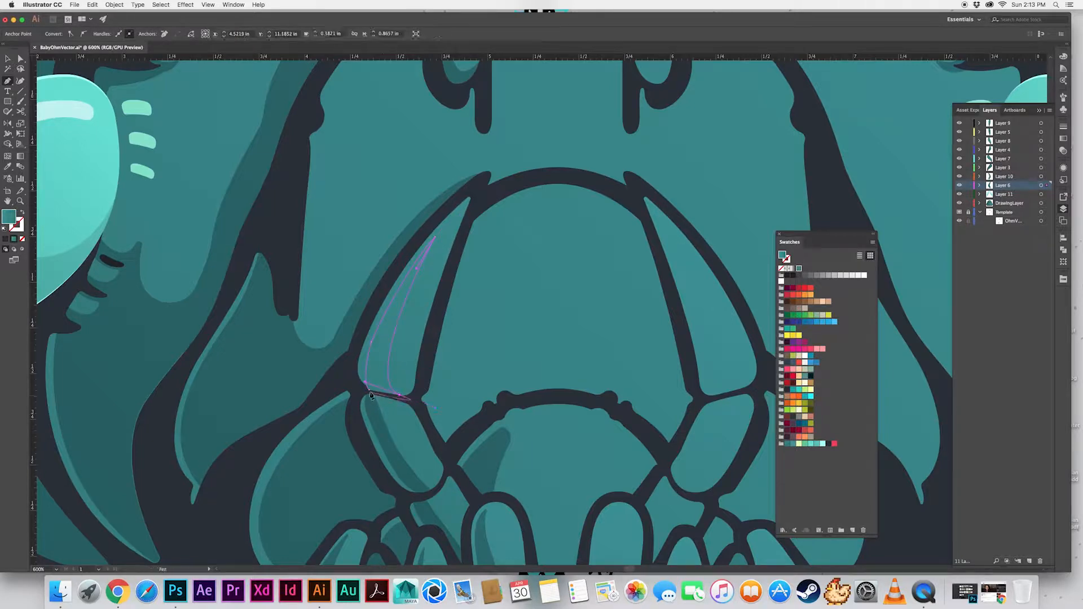
pyautogui.press('i')
pyautogui.click(384, 427)
pyautogui.press('v')
pyautogui.keyDown('shift'); pyautogui.click(404, 353); pyautogui.keyUp('shift')
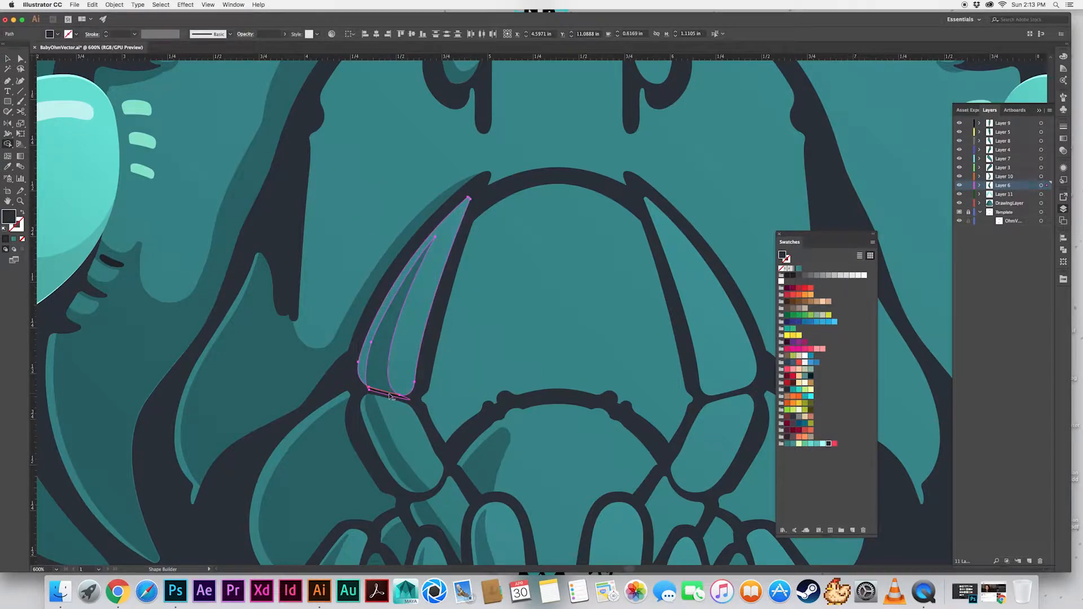
# Refine the upper tip anchor of the long left arch segment's shadow
pyautogui.press('a')
pyautogui.click(435, 239)
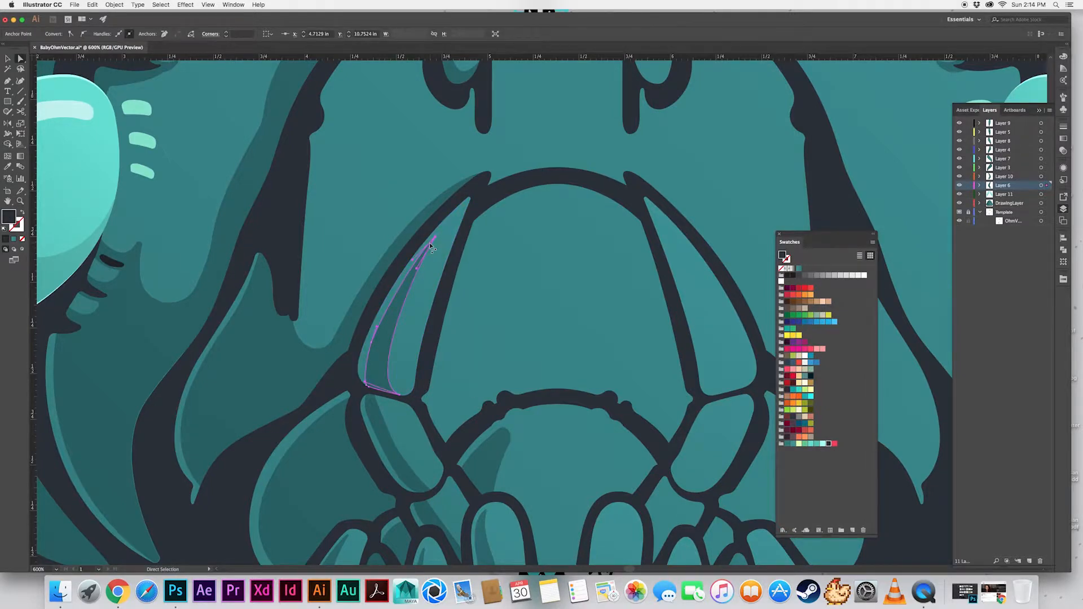
pyautogui.press('super+plus')
pyautogui.press('super+plus')
pyautogui.press('super+plus')
pyautogui.moveTo(533, 323); pyautogui.dragTo(522, 342)
pyautogui.click(416, 324)
# Draw a shadow shape on the central mouth area beside the right inner leg
pyautogui.press('super+minus')
pyautogui.press('super+minus')
pyautogui.press('super+minus')
pyautogui.press('super+minus')
pyautogui.moveTo(416, 324); pyautogui.dragTo(359, 79)
pyautogui.click(412, 444)
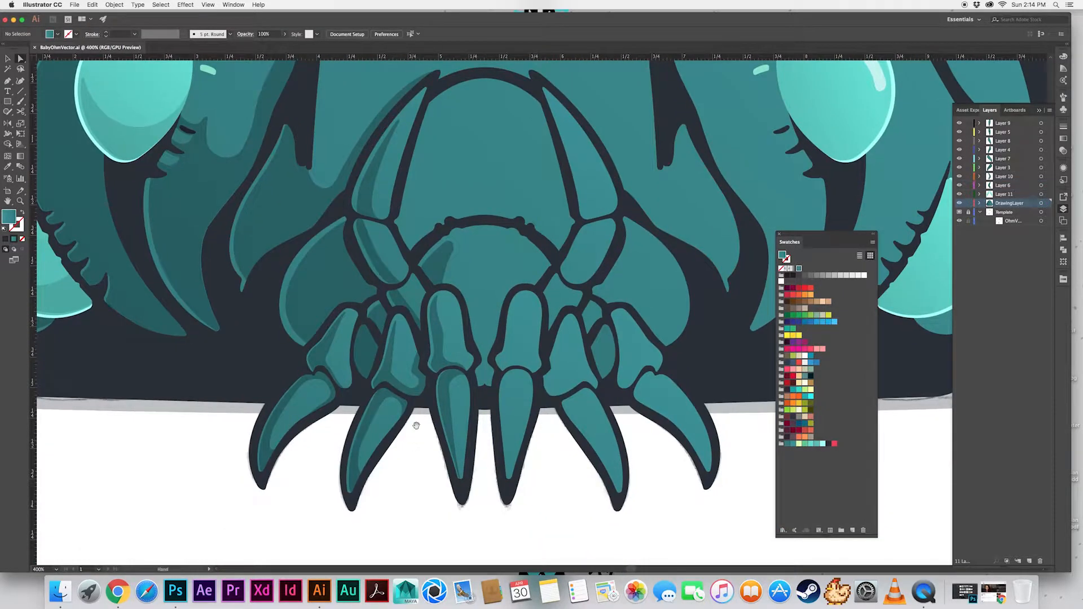
pyautogui.moveTo(415, 426); pyautogui.dragTo(419, 442)
pyautogui.click(458, 330)
pyautogui.press('p')
pyautogui.moveTo(517, 306); pyautogui.dragTo(539, 301)
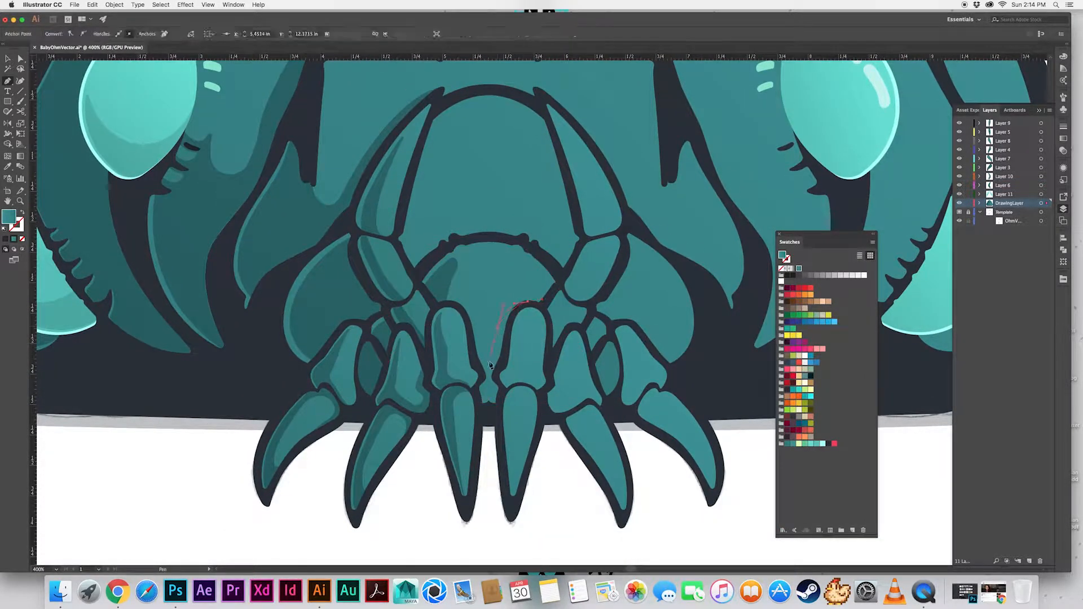
# Trim the central shadow to the mouth area with Shape Builder, copy the existing shadow style onto it, and save the document
pyautogui.press('v')
pyautogui.keyDown('shift'); pyautogui.click(510, 289); pyautogui.keyUp('shift')
pyautogui.hotkey('shift', 'm')
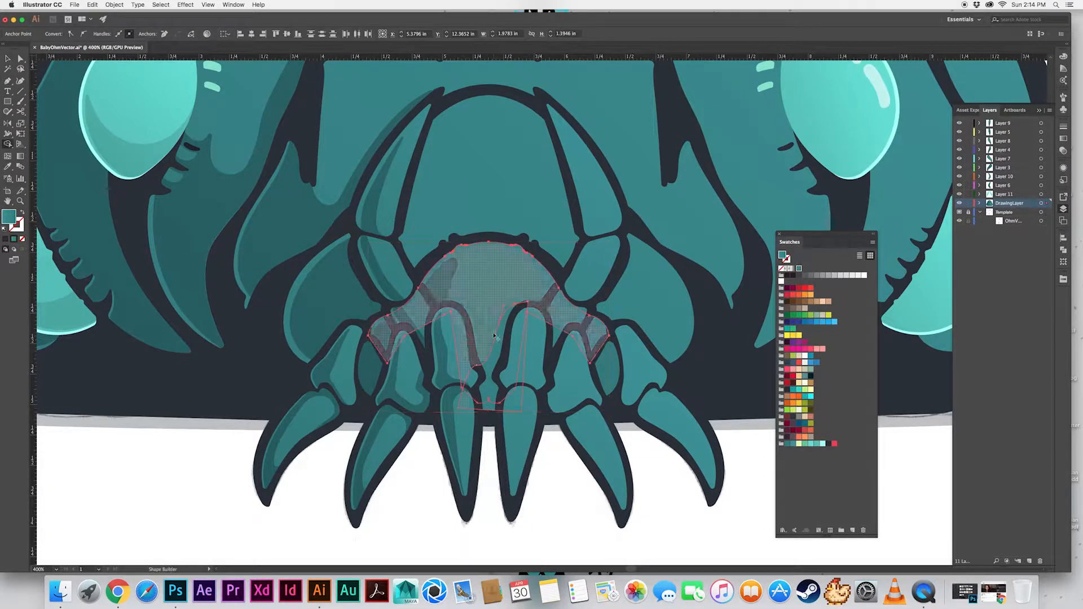
pyautogui.keyDown('alt'); pyautogui.click(516, 405); pyautogui.keyUp('alt')
pyautogui.press('v')
pyautogui.click(491, 388)
pyautogui.press('i')
pyautogui.click(418, 398)
pyautogui.click(411, 491)
pyautogui.press('super+s')
# Draw a narrow curved shadow down the inner edge of the right inner claw
pyautogui.moveTo(437, 449); pyautogui.dragTo(357, 445)
pyautogui.moveTo(305, 299); pyautogui.dragTo(395, 358)
pyautogui.press('super+equal')
pyautogui.press('p')
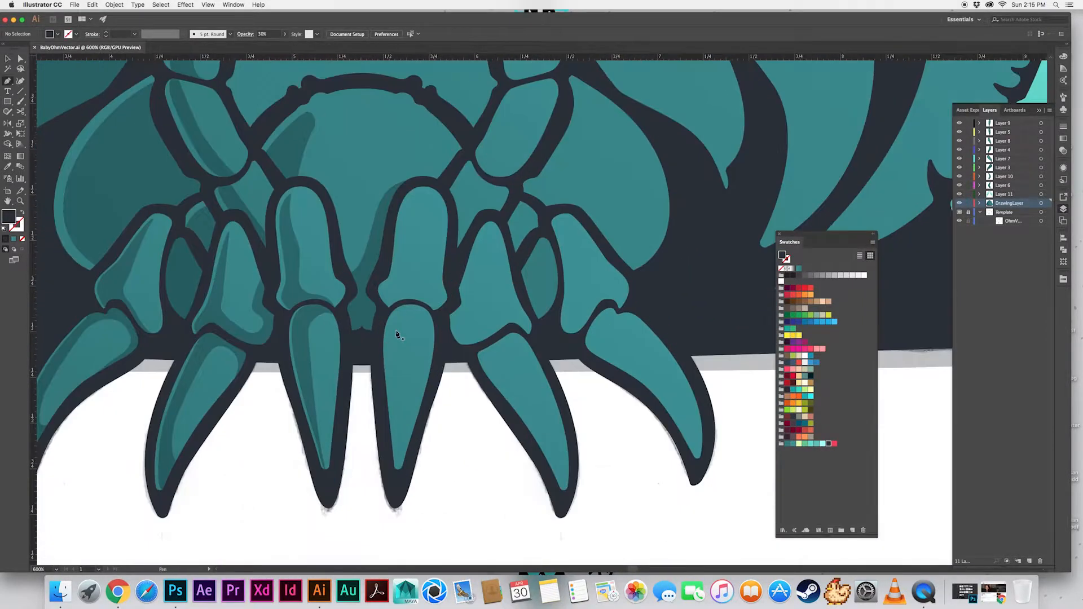
pyautogui.keyDown('super'); pyautogui.click(390, 339); pyautogui.keyUp('super')
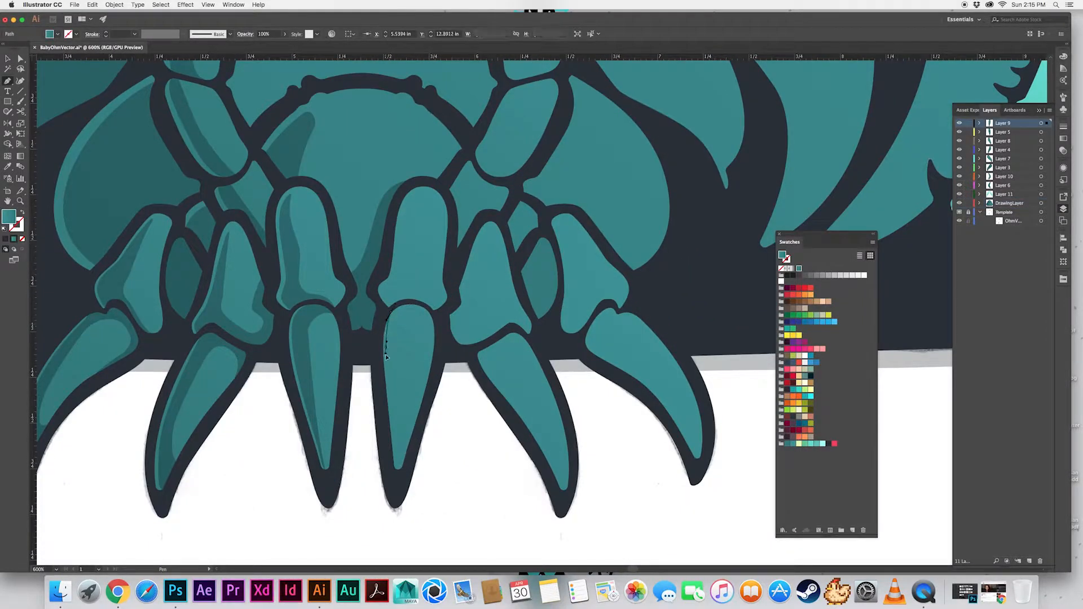
pyautogui.click(399, 472)
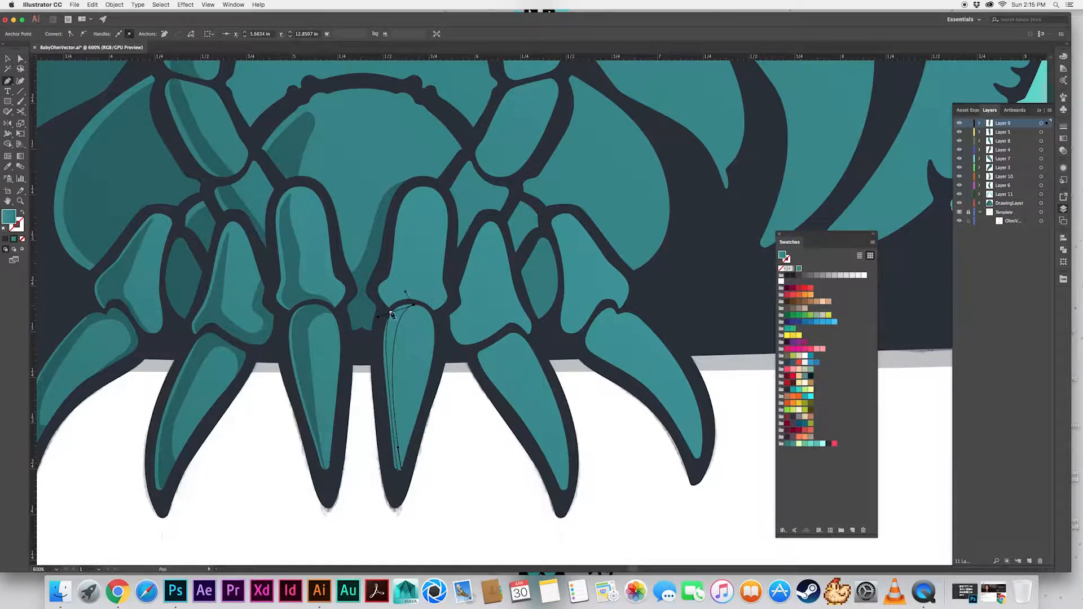
pyautogui.click(408, 305)
# Trim the right inner claw's shadow to the claw with Shape Builder and copy the left claw's shadow style onto it
pyautogui.hotkey('shift', 'm')
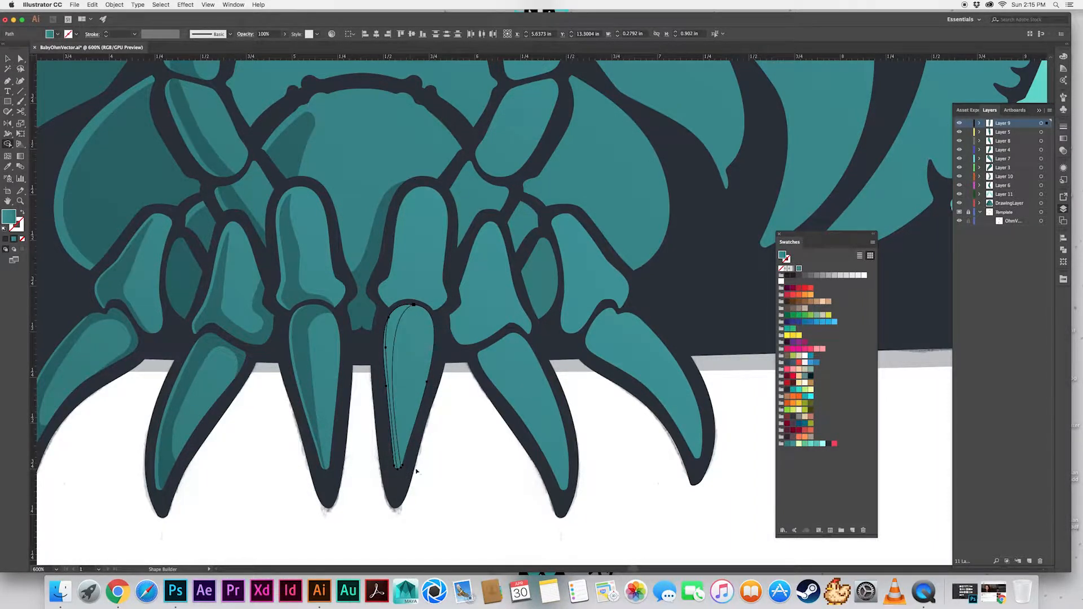
pyautogui.scroll(4, 408, 451)
pyautogui.scroll(6, 446, 276)
pyautogui.click(454, 275)
pyautogui.scroll(-3, 453, 288)
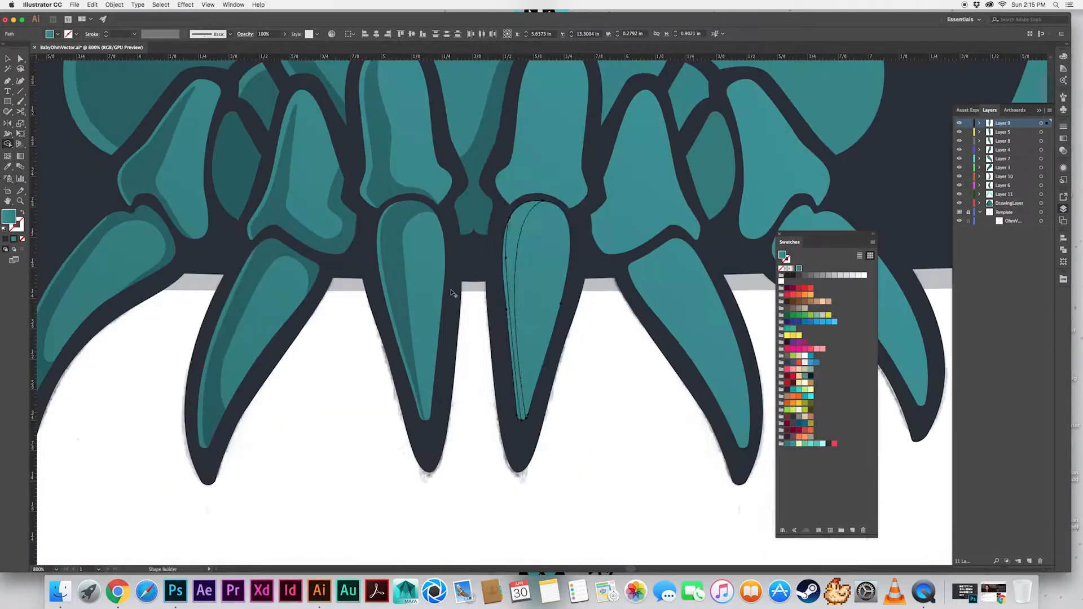
pyautogui.press('v')
pyautogui.click(472, 305)
pyautogui.click(510, 282)
pyautogui.press('i')
pyautogui.click(398, 270)
pyautogui.press('v')
pyautogui.click(482, 359)
# Reshape the inner curve of the left inner claw's shadow by adjusting its anchor
pyautogui.click(403, 239)
pyautogui.press('a')
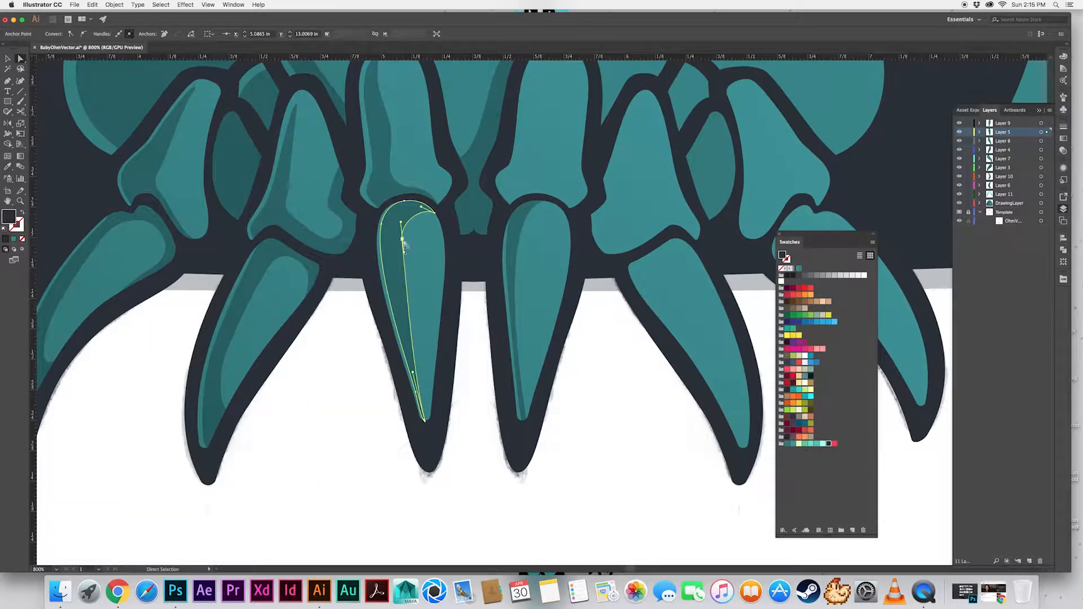
pyautogui.click(475, 363)
pyautogui.moveTo(475, 363); pyautogui.dragTo(460, 369)
pyautogui.click(392, 246)
pyautogui.moveTo(392, 249); pyautogui.dragTo(390, 264)
pyautogui.click(550, 380)
# Draw a curved shadow along the inner side and lower edge of the right inner leg's upper segment
pyautogui.moveTo(551, 381); pyautogui.dragTo(482, 426)
pyautogui.click(437, 474)
pyautogui.scroll(4, 447, 467)
pyautogui.press('p')
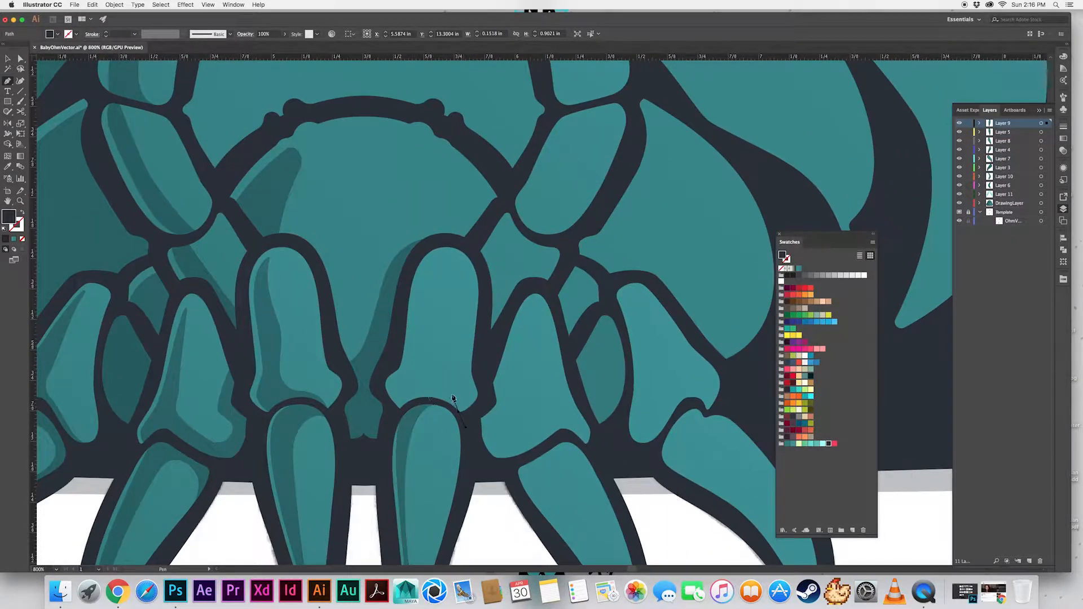
pyautogui.moveTo(406, 395); pyautogui.dragTo(412, 378)
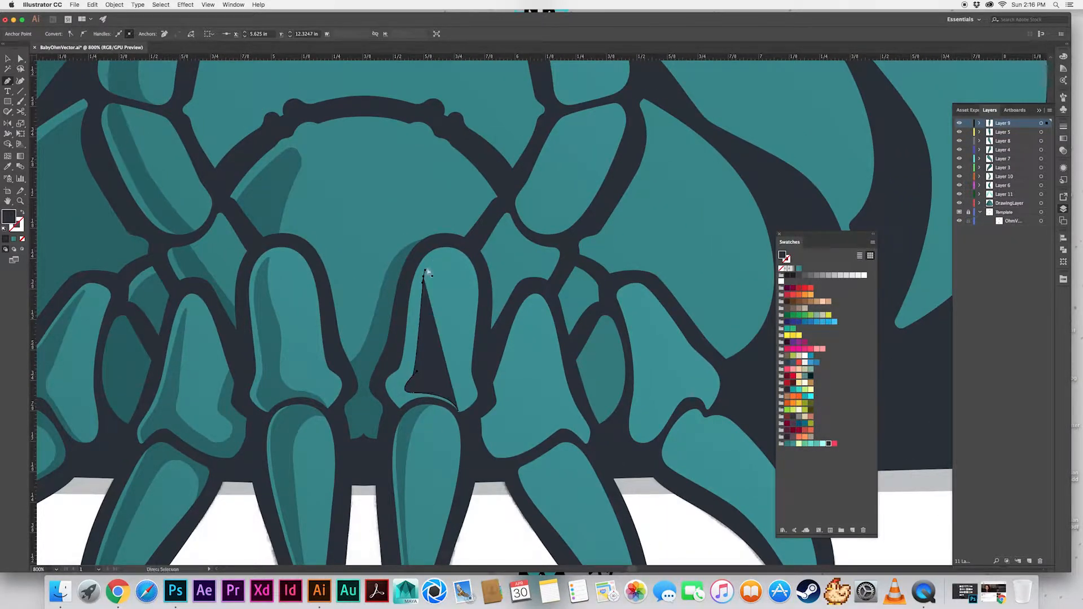
pyautogui.moveTo(432, 265); pyautogui.dragTo(447, 241)
pyautogui.moveTo(408, 370); pyautogui.dragTo(402, 377)
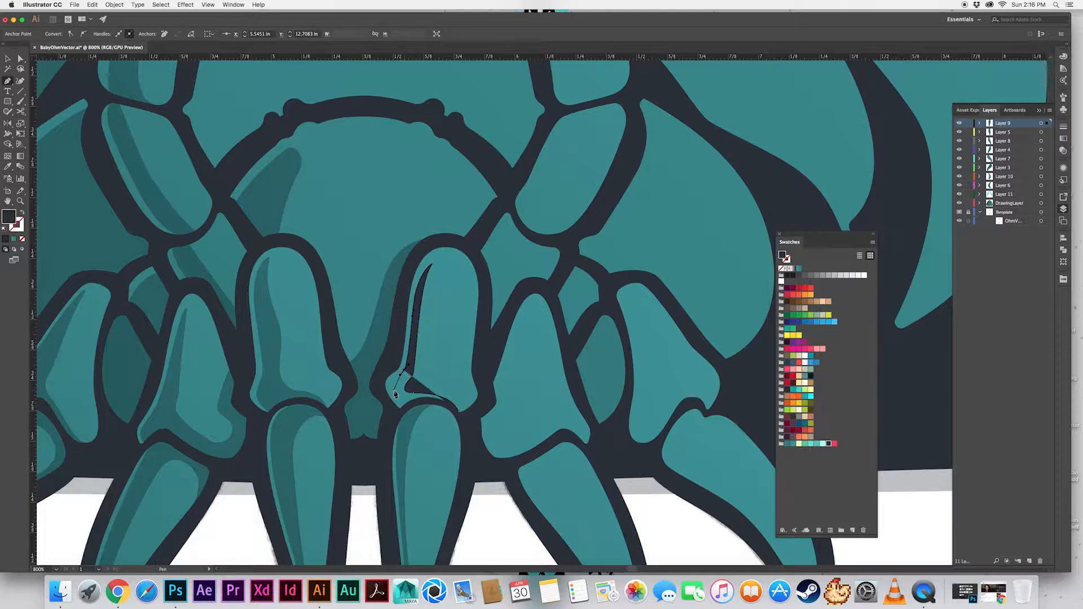
pyautogui.click(458, 413)
# Trim the right inner leg segment's shadow with Shape Builder and copy the existing shadow style onto it
pyautogui.press('v')
pyautogui.click(362, 331)
pyautogui.click(426, 404)
pyautogui.keyDown('shift'); pyautogui.click(437, 384); pyautogui.keyUp('shift')
pyautogui.hotkey('shift', 'm')
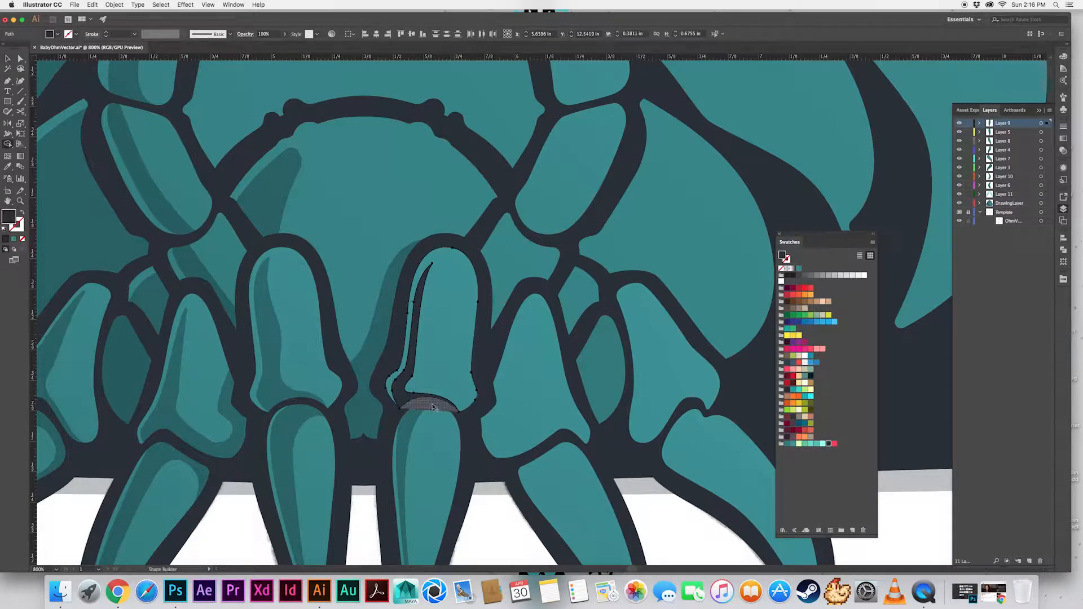
pyautogui.keyDown('alt'); pyautogui.click(432, 406); pyautogui.keyUp('alt')
pyautogui.press('v')
pyautogui.click(406, 356)
pyautogui.press('i')
pyautogui.click(411, 415)
pyautogui.press('a')
pyautogui.click(488, 530)
# Draw a tapered shadow along the inner edge of the right middle claw, from its upper edge to its tip
pyautogui.moveTo(488, 530); pyautogui.dragTo(417, 436)
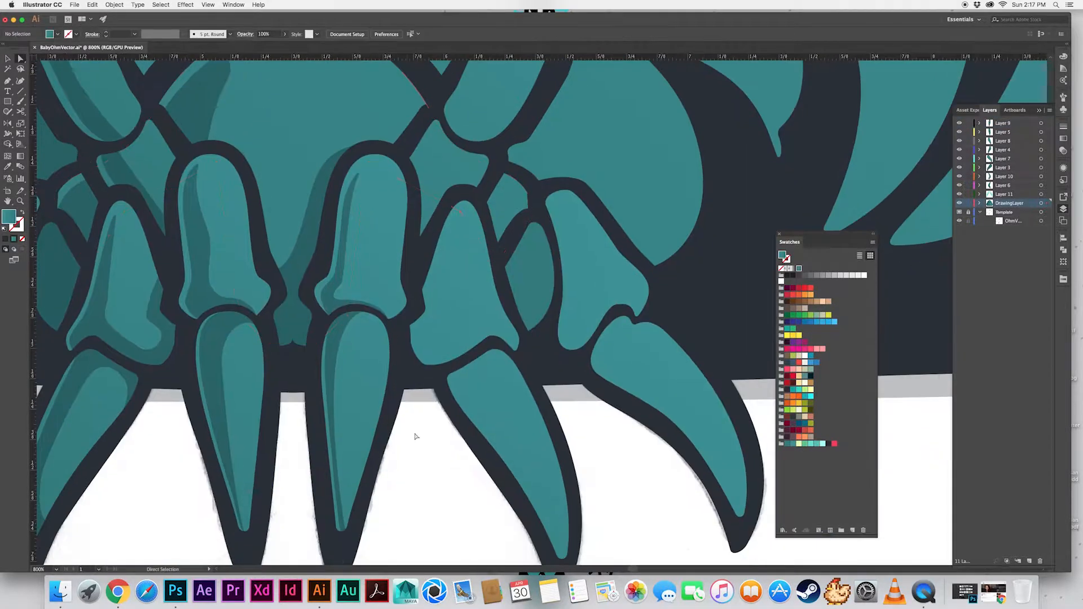
pyautogui.click(339, 286)
pyautogui.click(427, 390)
pyautogui.moveTo(428, 386); pyautogui.dragTo(349, 371)
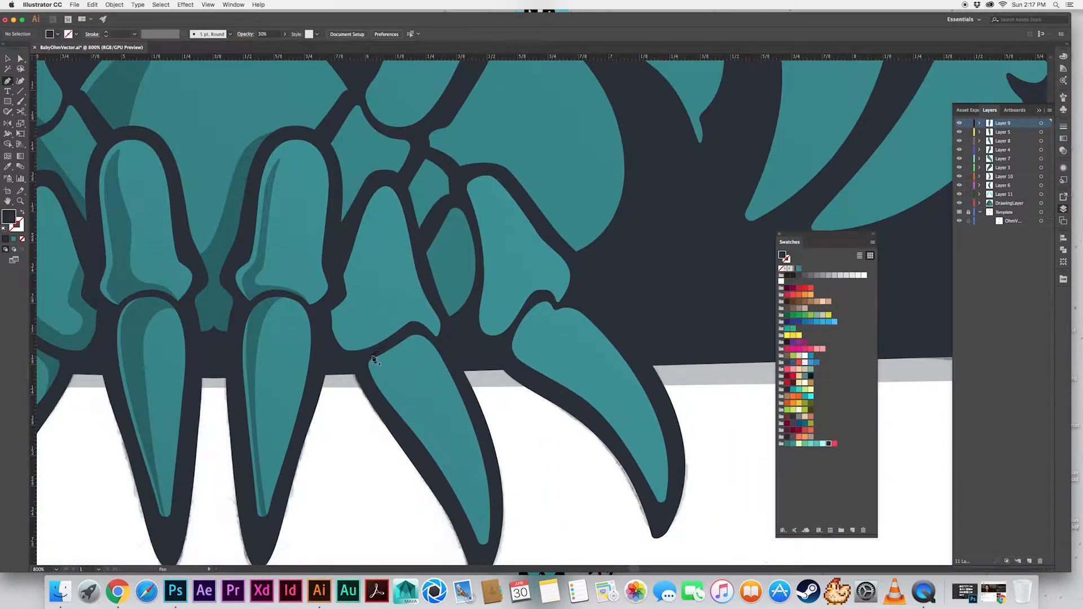
pyautogui.click(373, 359)
pyautogui.scroll(-3, 375, 361)
pyautogui.hscroll(2, 375, 361)
pyautogui.click(438, 478)
pyautogui.click(430, 430)
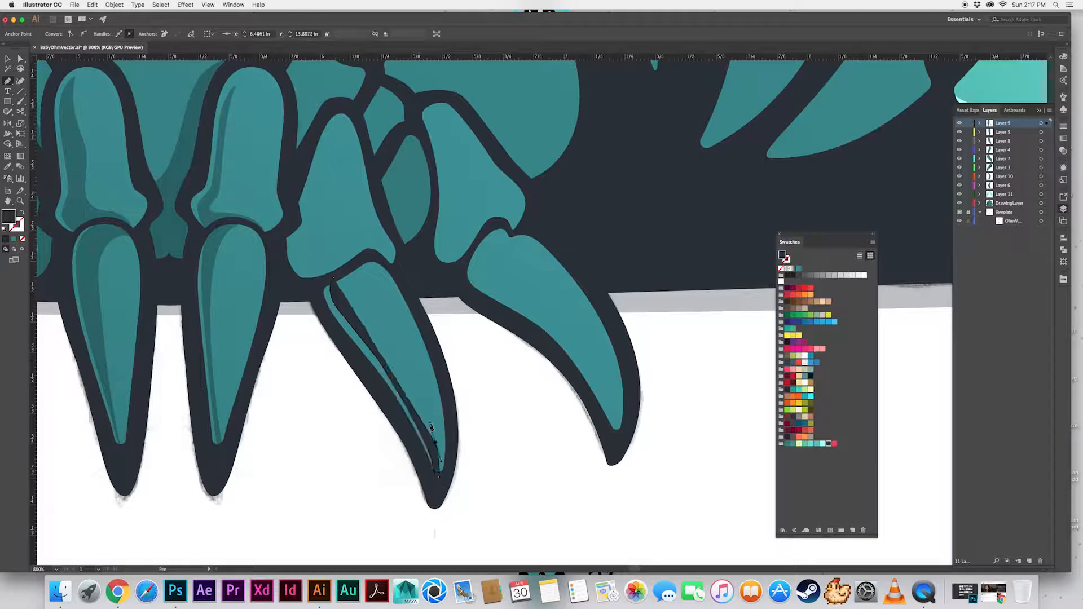
pyautogui.press('super+z')
pyautogui.moveTo(427, 430); pyautogui.dragTo(415, 398)
pyautogui.moveTo(347, 271); pyautogui.dragTo(350, 251)
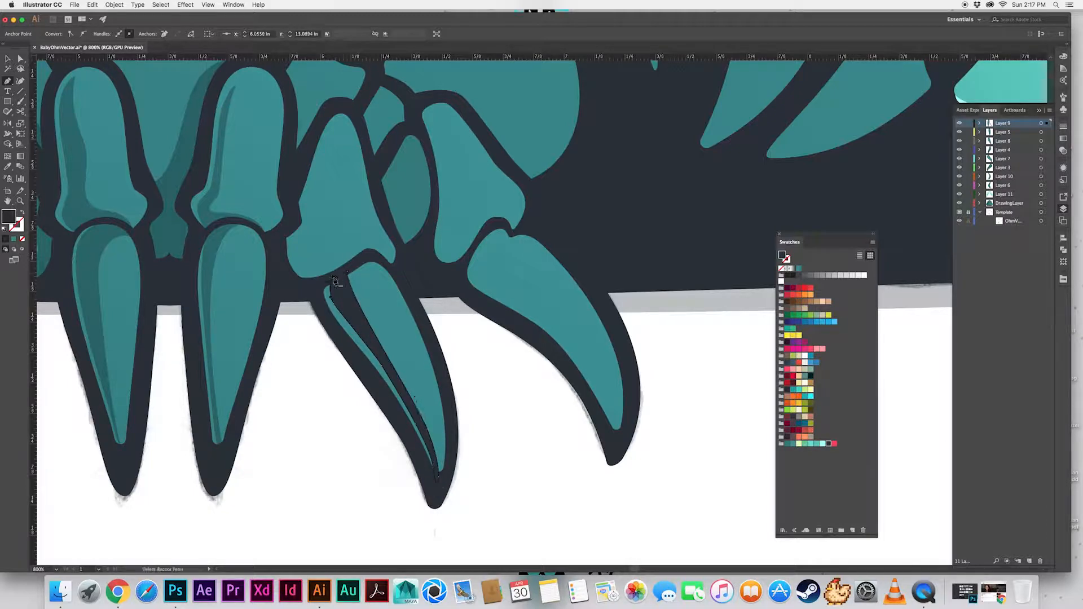
pyautogui.click(331, 298)
# Trim the right middle claw's shadow to the claw's upper outline with Shape Builder
pyautogui.keyDown('shift'); pyautogui.keyDown('super'); pyautogui.click(367, 293); pyautogui.keyUp('super'); pyautogui.keyUp('shift')
pyautogui.hotkey('shift', 'm')
pyautogui.keyDown('alt'); pyautogui.click(339, 279); pyautogui.keyUp('alt')
pyautogui.press('v')
pyautogui.click(370, 409)
# Move the right middle claw's shadow onto Layer 8, directly in front of the claw fill
pyautogui.click(362, 328)
pyautogui.press('super+x')
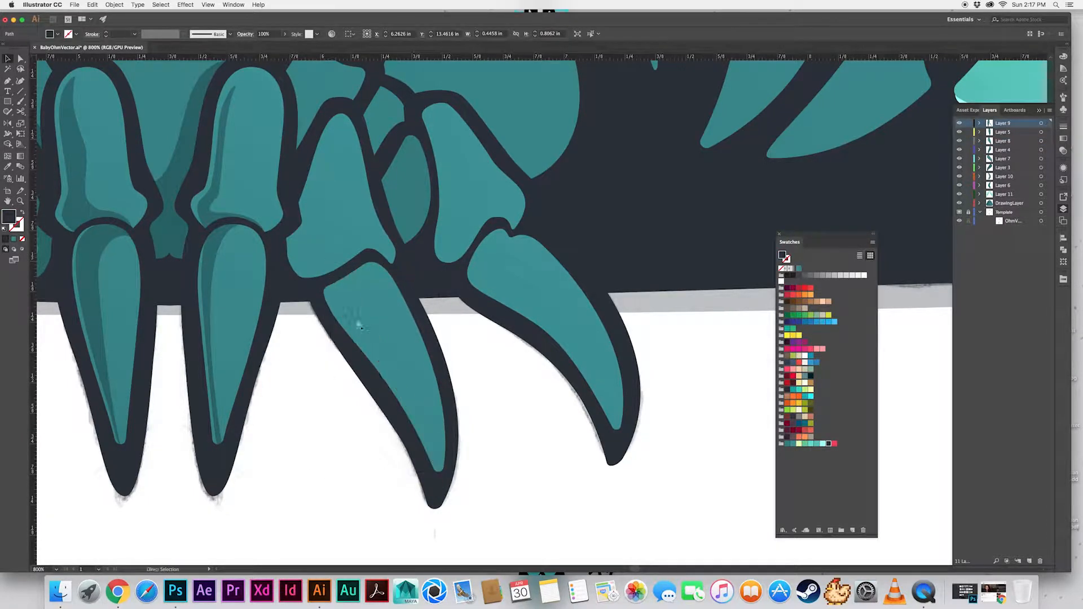
pyautogui.click(362, 328)
pyautogui.press('super+f')
pyautogui.click(316, 414)
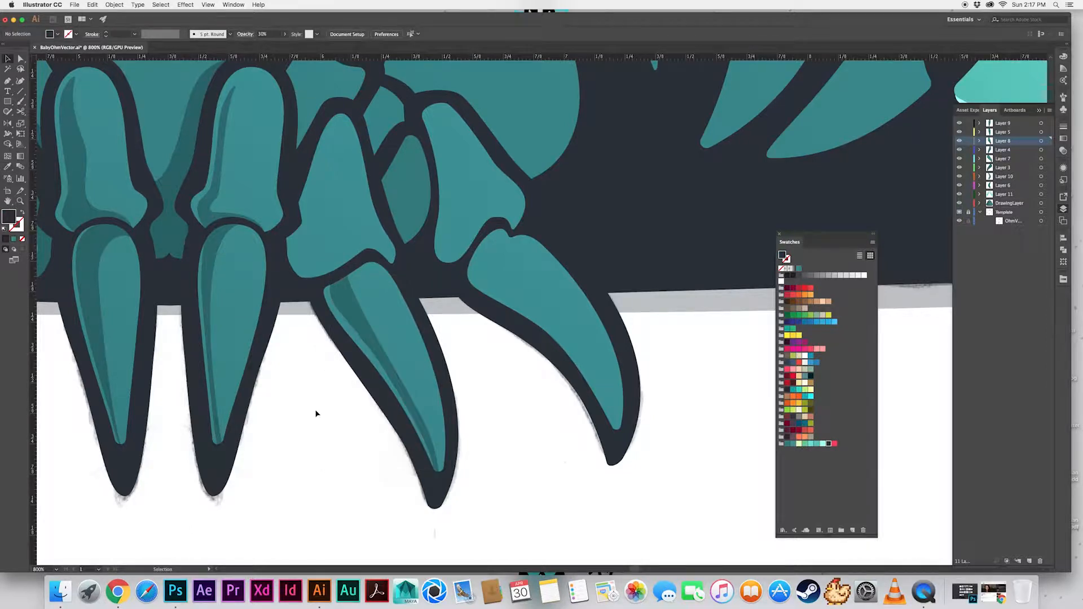
# Draw a tapered shadow along the inner and lower edges of the leg segment above the right middle claw, lowering its top point slightly
pyautogui.scroll(3, 338, 383)
pyautogui.hscroll(-2, 338, 384)
pyautogui.press('p')
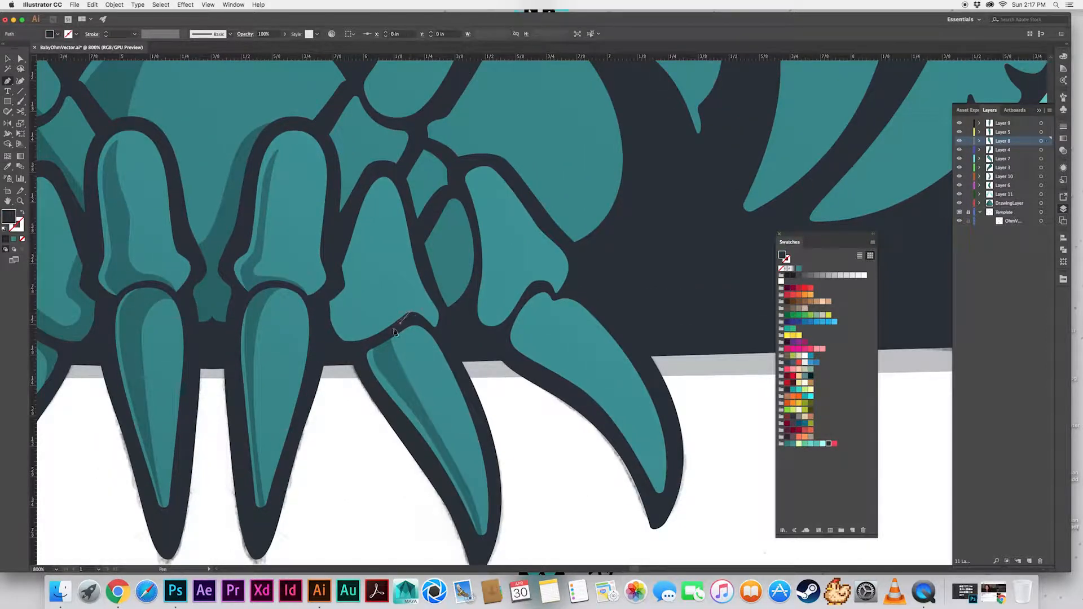
pyautogui.moveTo(356, 343); pyautogui.dragTo(347, 341)
pyautogui.click(346, 314)
pyautogui.moveTo(375, 198); pyautogui.dragTo(367, 272)
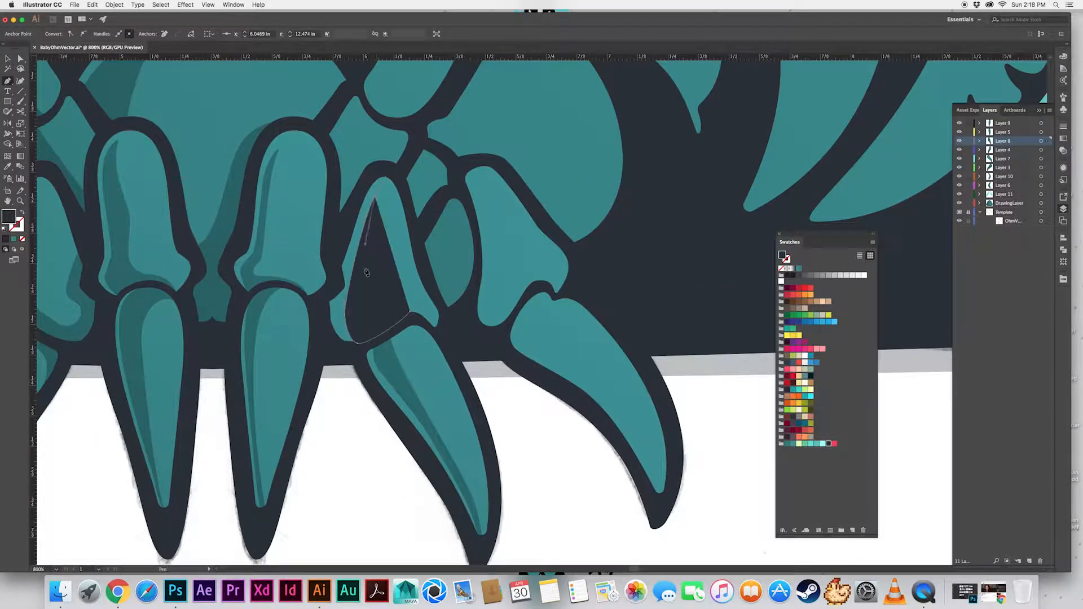
pyautogui.click(410, 313)
pyautogui.moveTo(406, 303); pyautogui.dragTo(379, 323)
pyautogui.press('a')
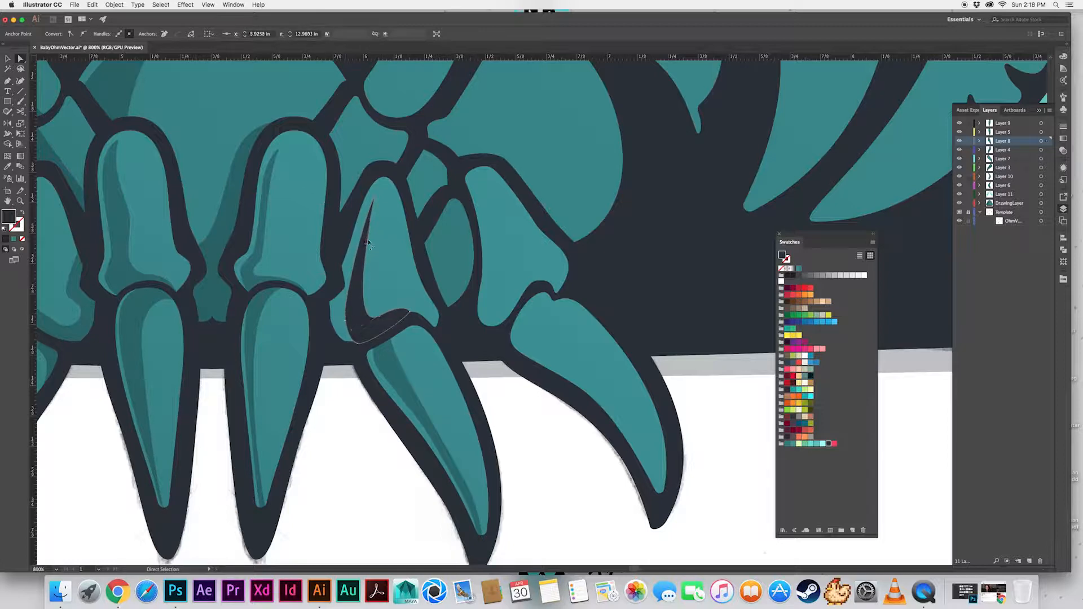
pyautogui.moveTo(375, 196); pyautogui.dragTo(370, 214)
pyautogui.press('super+shift+a')
# Trim that leg segment's shadow to its outline with Shape Builder and copy the claw's shadow style onto it
pyautogui.click(364, 324)
pyautogui.keyDown('shift'); pyautogui.click(387, 305); pyautogui.keyUp('shift')
pyautogui.hotkey('shift', 'm')
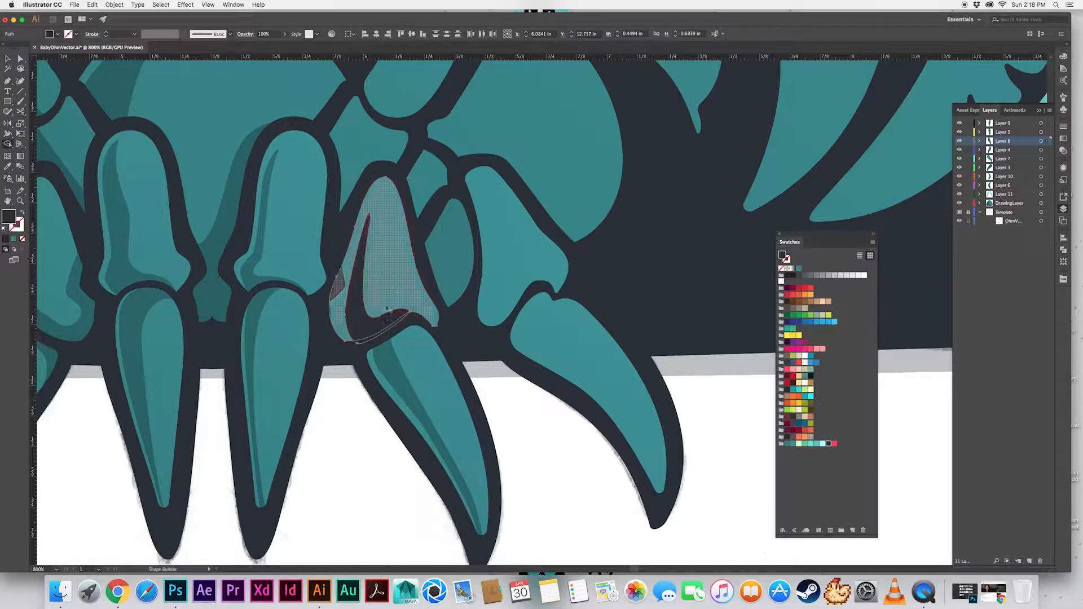
pyautogui.keyDown('alt'); pyautogui.click(364, 343); pyautogui.keyUp('alt')
pyautogui.press('v')
pyautogui.click(366, 333)
pyautogui.press('i')
pyautogui.click(390, 359)
# Try to reshape the lower inner corner of the shadow on the segment above the right middle claw
pyautogui.press('a')
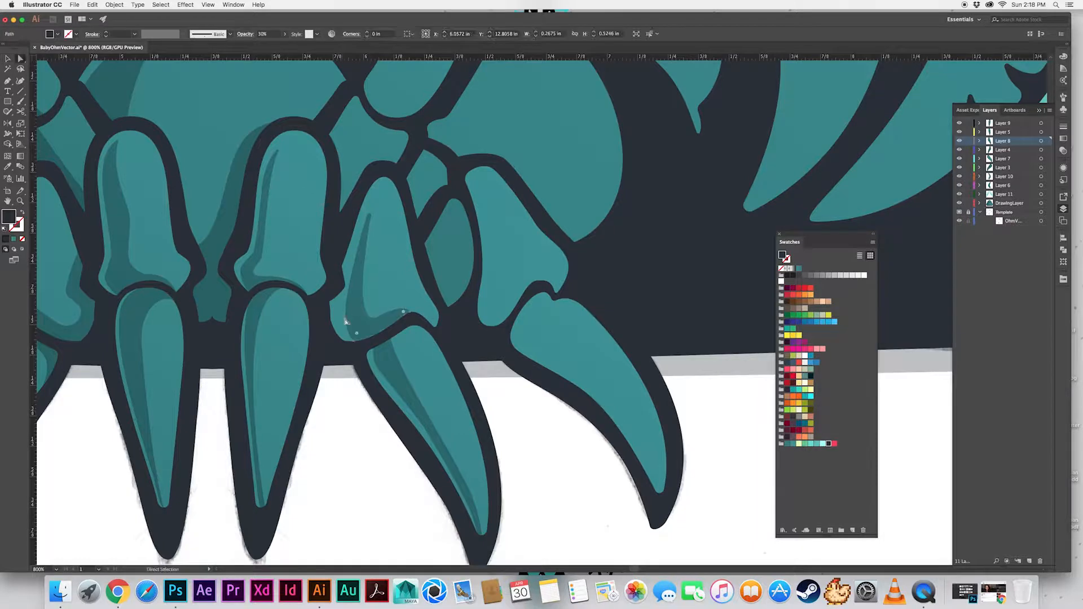
pyautogui.click(345, 315)
pyautogui.moveTo(346, 306); pyautogui.dragTo(344, 301)
pyautogui.press('super+z')
pyautogui.click(345, 315)
pyautogui.click(356, 404)
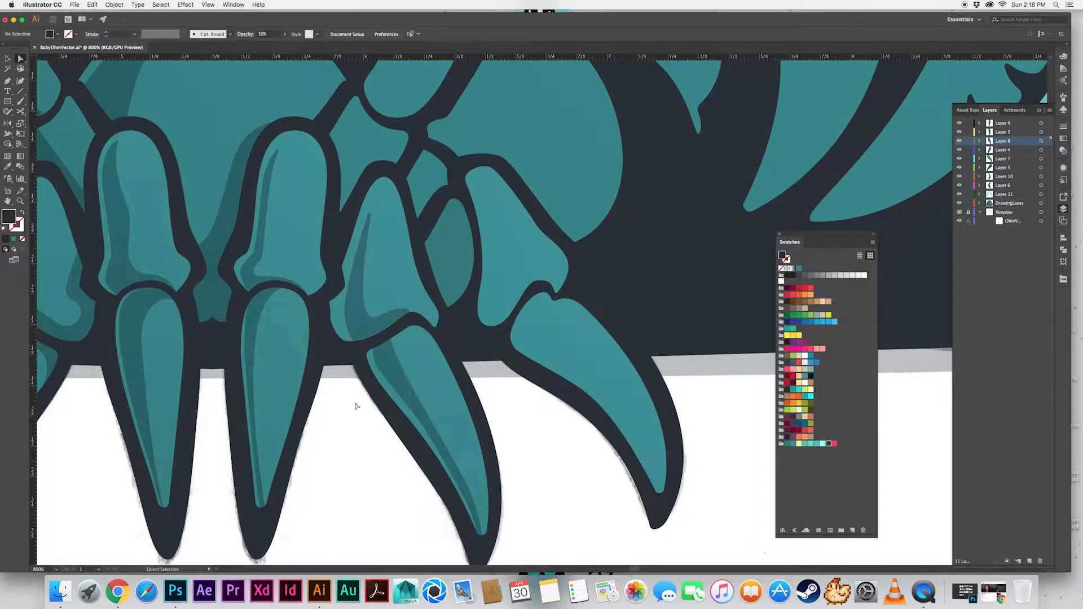
# Shade the whole almond-shaped segment between the right middle and outer legs by copying the existing shadow style
pyautogui.moveTo(352, 400); pyautogui.dragTo(337, 440)
pyautogui.hscroll(5, 336, 439)
pyautogui.press('v')
pyautogui.click(354, 322)
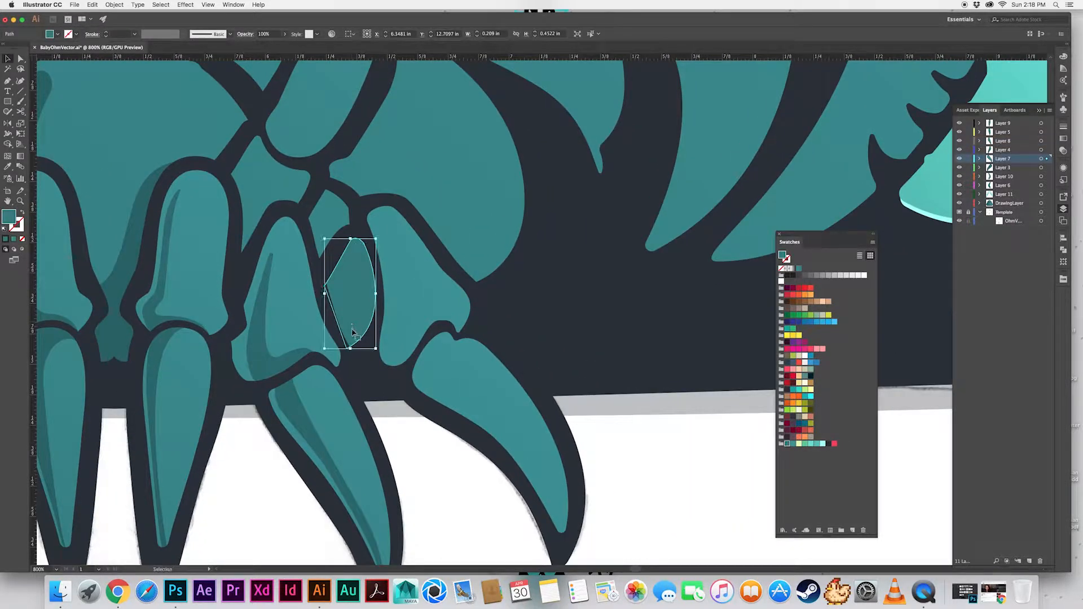
pyautogui.press('i')
pyautogui.click(306, 361)
pyautogui.press('v')
pyautogui.click(438, 458)
# Draw a tapered shadow along the inner edge of the right outer claw, from its upper edge to its tip
pyautogui.click(476, 411)
pyautogui.moveTo(469, 445); pyautogui.dragTo(442, 401)
pyautogui.click(417, 289)
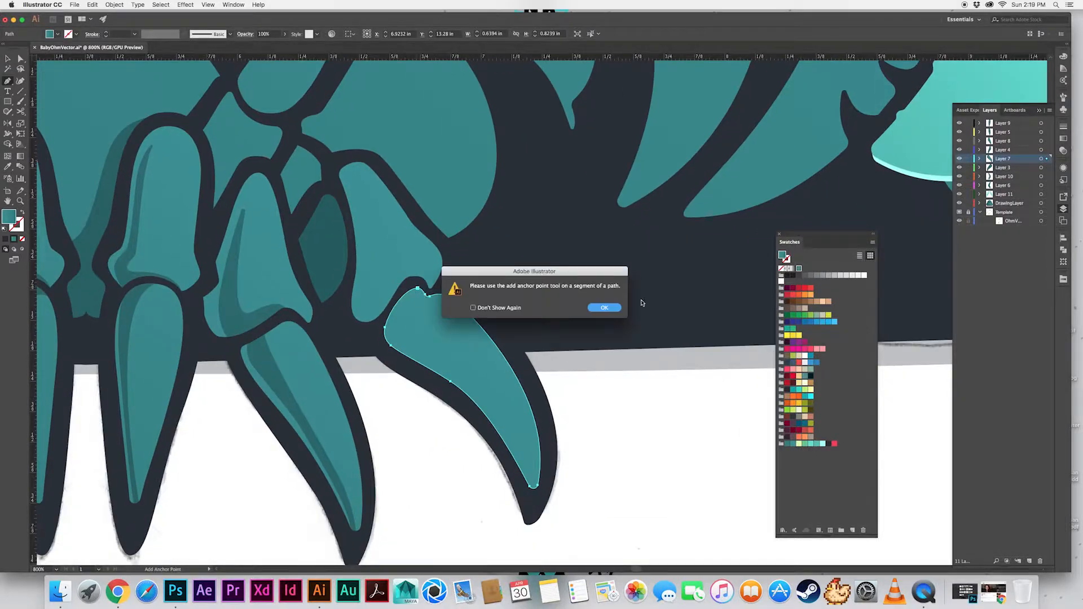
pyautogui.click(604, 307)
pyautogui.press('super+shift+a')
pyautogui.moveTo(417, 288); pyautogui.dragTo(394, 288)
pyautogui.moveTo(391, 335); pyautogui.dragTo(405, 348)
pyautogui.scroll(-5, 492, 411)
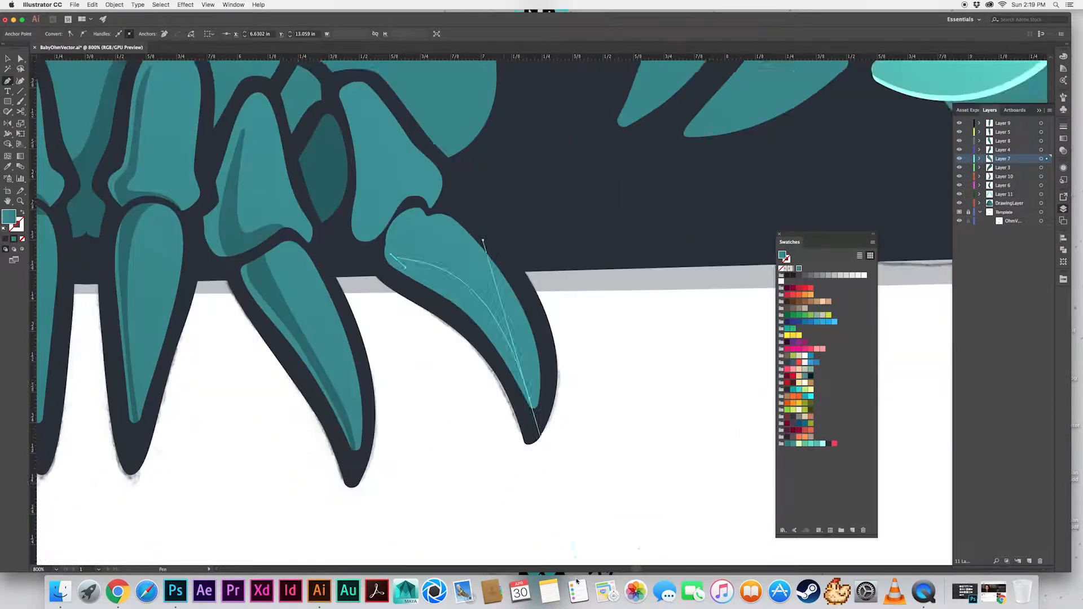
pyautogui.moveTo(529, 338); pyautogui.dragTo(567, 443)
pyautogui.scroll(4, 524, 285)
pyautogui.moveTo(414, 294); pyautogui.dragTo(447, 248)
# Copy the existing shadow style onto the right outer claw's shadow and trim it to the claw's outline with Shape Builder
pyautogui.press('v')
pyautogui.press('i')
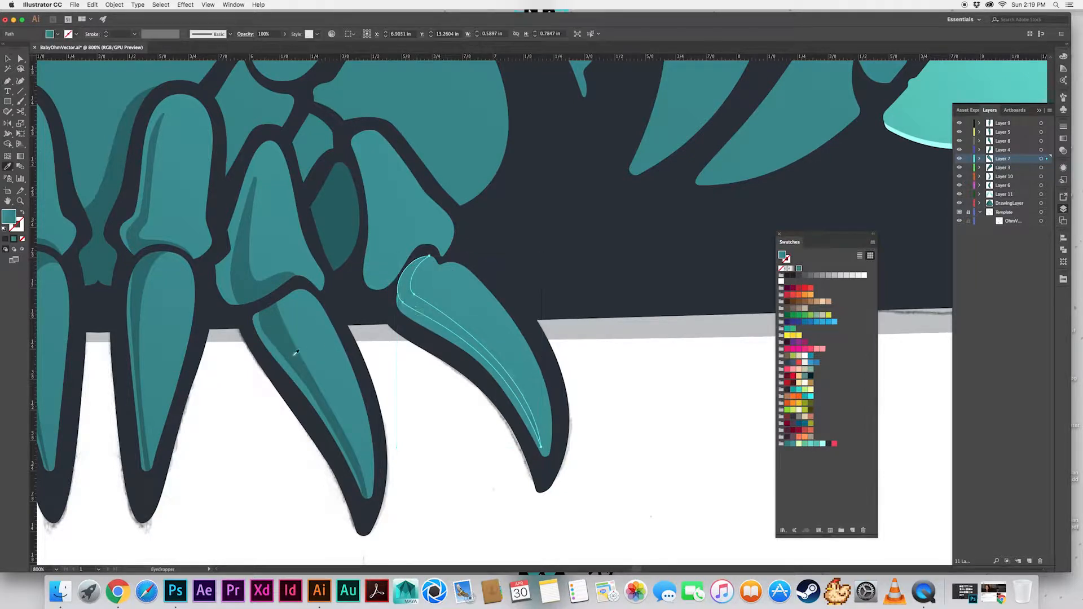
pyautogui.click(294, 356)
pyautogui.press('v')
pyautogui.keyDown('shift'); pyautogui.click(427, 291); pyautogui.keyUp('shift')
pyautogui.hotkey('shift', 'm')
pyautogui.keyDown('alt'); pyautogui.click(406, 274); pyautogui.keyUp('alt')
pyautogui.press('super+shift+a')
# Refine the right outer claw's shadow by adjusting its tip and the curve of its inner edge
pyautogui.press('v')
pyautogui.click(521, 393)
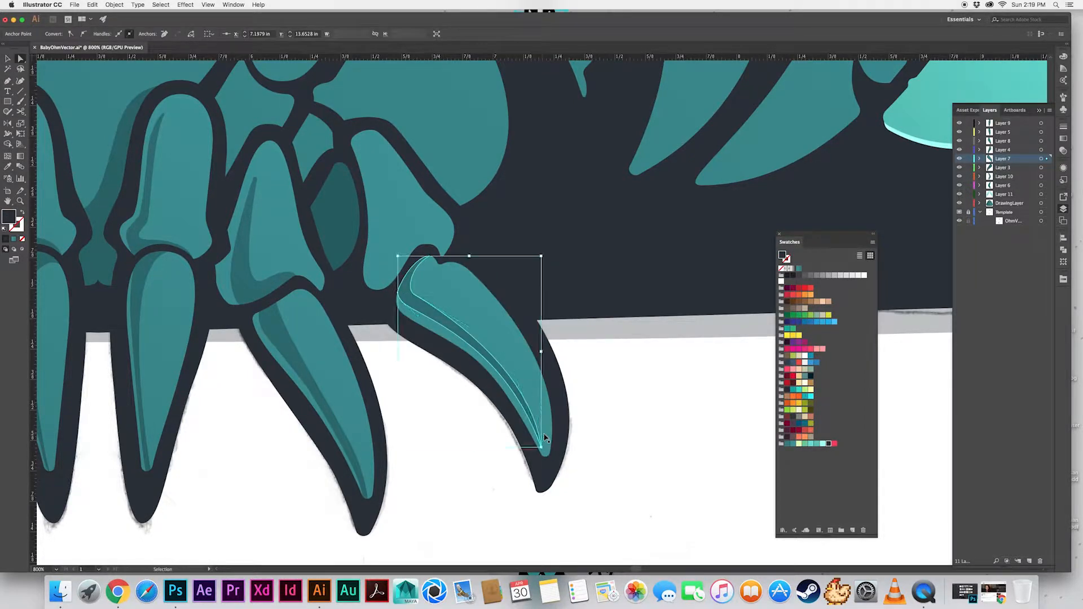
pyautogui.scroll(5, 542, 452)
pyautogui.press('a')
pyautogui.click(535, 406)
pyautogui.scroll(-4, 533, 403)
pyautogui.scroll(4, 481, 478)
pyautogui.hscroll(2, 481, 477)
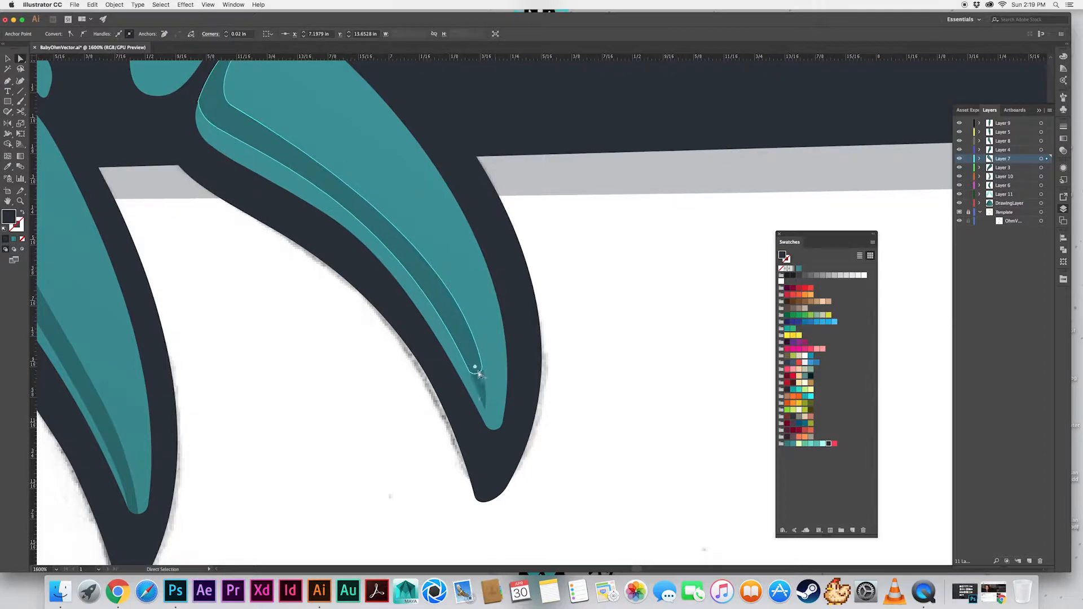
pyautogui.click(463, 333)
pyautogui.click(462, 332)
pyautogui.press('super+shift+a')
pyautogui.click(484, 397)
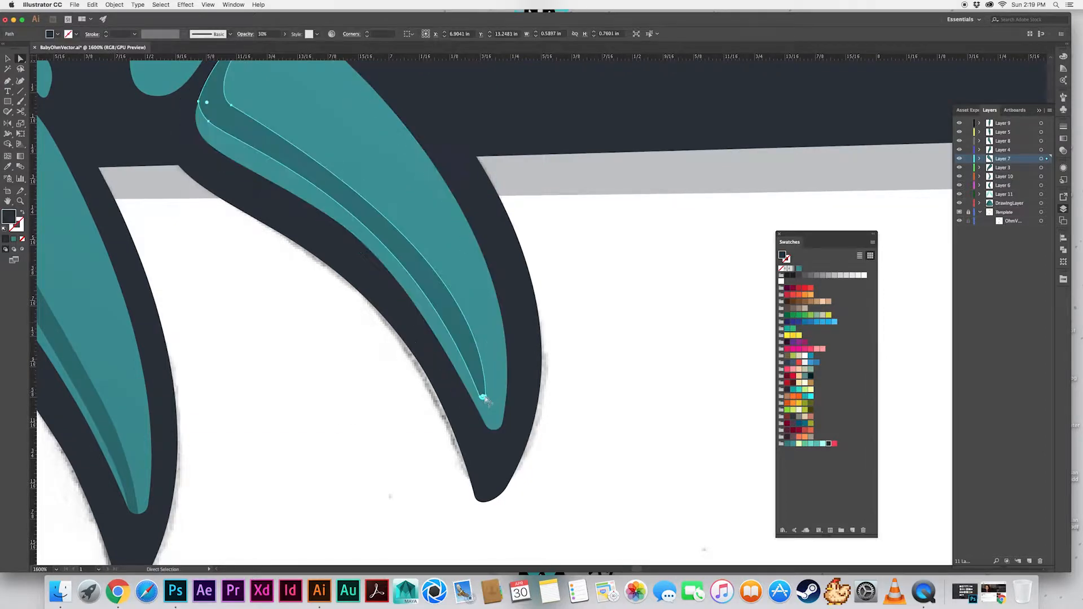
pyautogui.moveTo(478, 290); pyautogui.dragTo(466, 286)
pyautogui.press('super+shift+a')
# Draw a tapered shadow along the inner and lower edges of the leg segment above the right outer claw
pyautogui.moveTo(276, 258); pyautogui.dragTo(380, 468)
pyautogui.scroll(5, 395, 428)
pyautogui.hscroll(-2, 395, 429)
pyautogui.press('p')
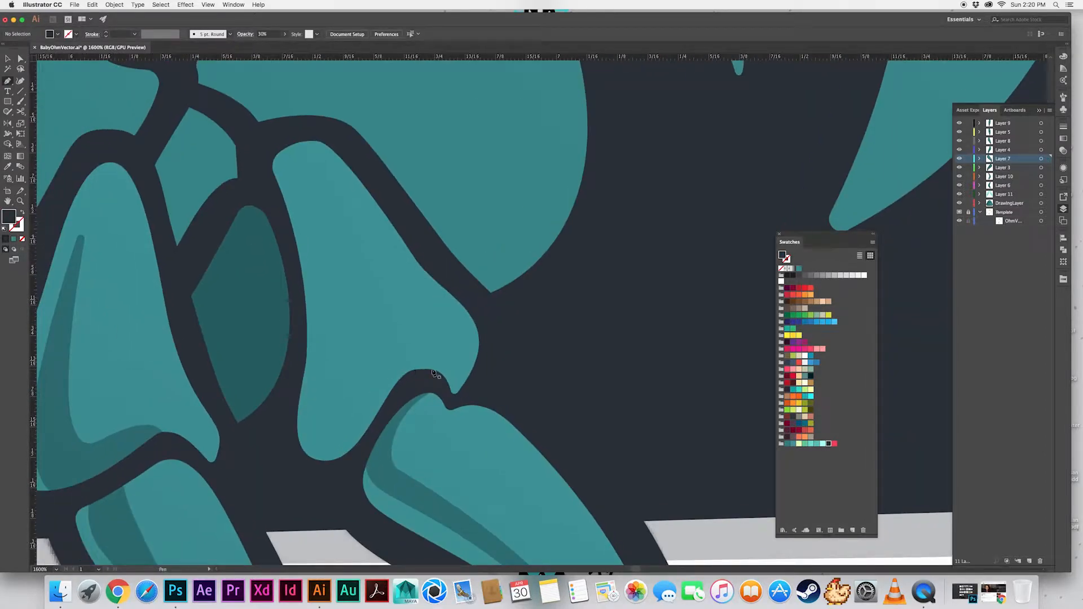
pyautogui.click(434, 372)
pyautogui.click(373, 367)
pyautogui.click(343, 275)
pyautogui.moveTo(293, 163); pyautogui.dragTo(282, 154)
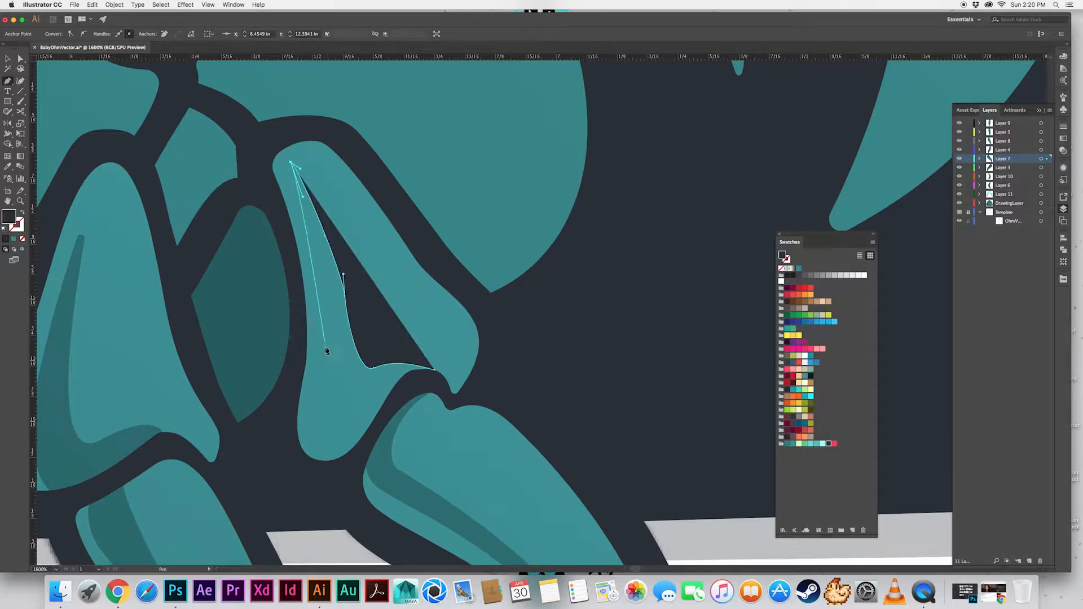
pyautogui.moveTo(304, 320); pyautogui.dragTo(298, 350)
pyautogui.click(435, 371)
# Trim the right outer leg segment's shadow with Shape Builder and refine its inner curve and top point
pyautogui.press('v')
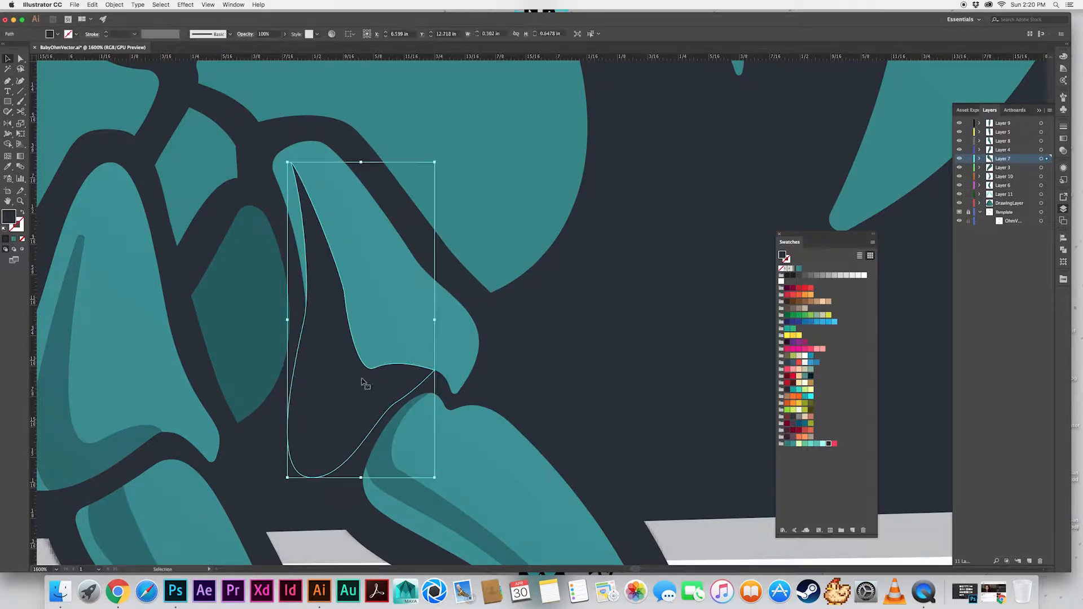
pyautogui.keyDown('shift'); pyautogui.click(377, 351); pyautogui.keyUp('shift')
pyautogui.hotkey('shift', 'm')
pyautogui.press('a')
pyautogui.click(345, 296)
pyautogui.moveTo(327, 230); pyautogui.dragTo(339, 271)
pyautogui.click(291, 163)
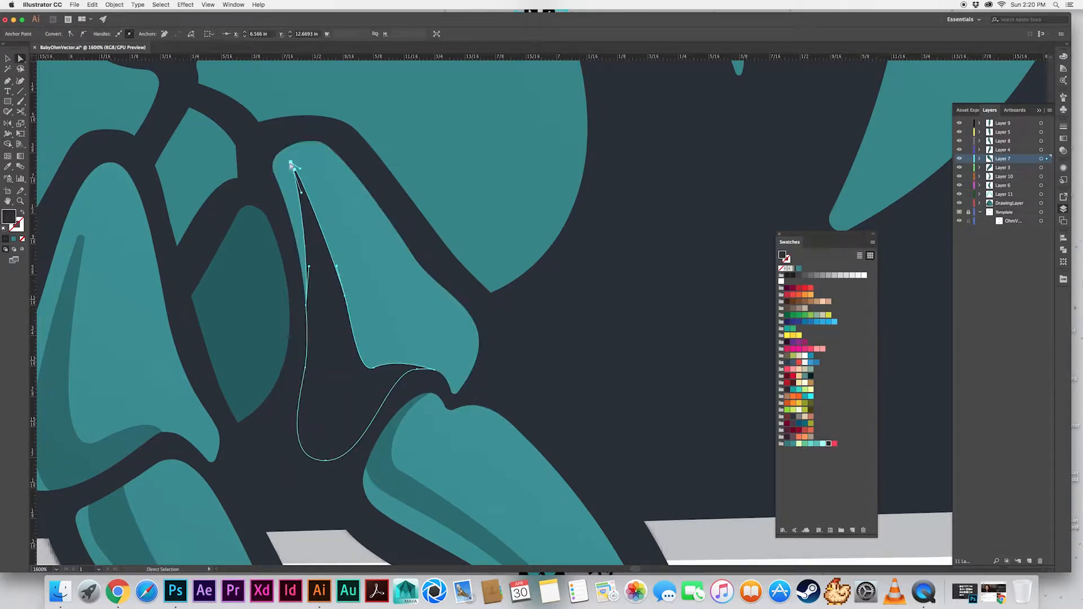
pyautogui.moveTo(294, 171); pyautogui.dragTo(300, 190)
# Copy the claw's shadow style onto the right outer leg segment's shadow and deselect it
pyautogui.click(375, 399)
pyautogui.click(341, 391)
pyautogui.press('i')
pyautogui.click(379, 485)
pyautogui.press('v')
pyautogui.click(333, 546)
pyautogui.press('super+minus')
pyautogui.press('super+minus')
pyautogui.press('super+minus')
pyautogui.press('super+minus')
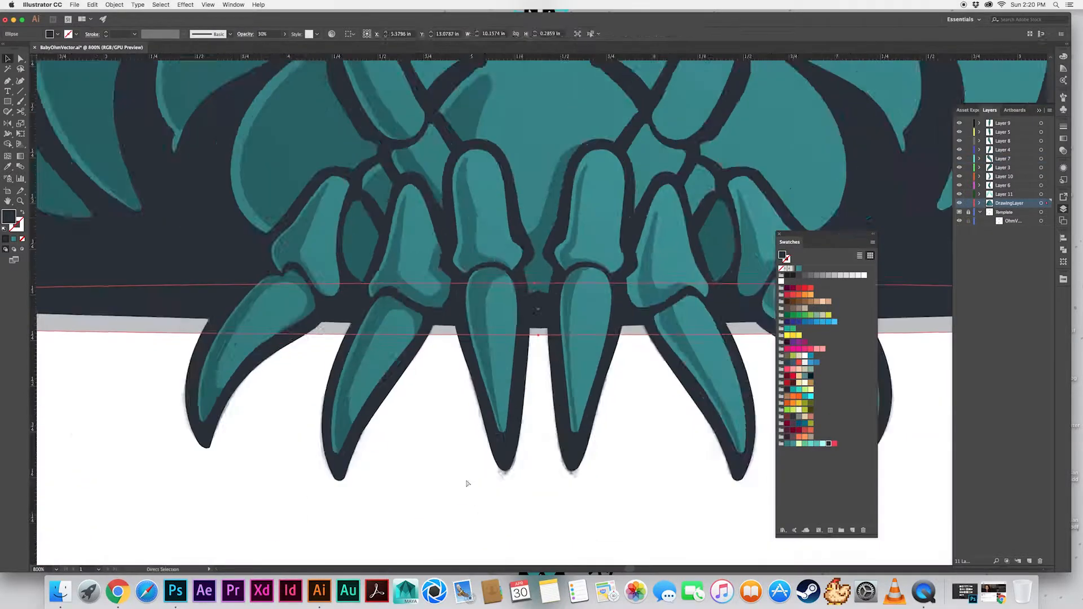
pyautogui.click(510, 477)
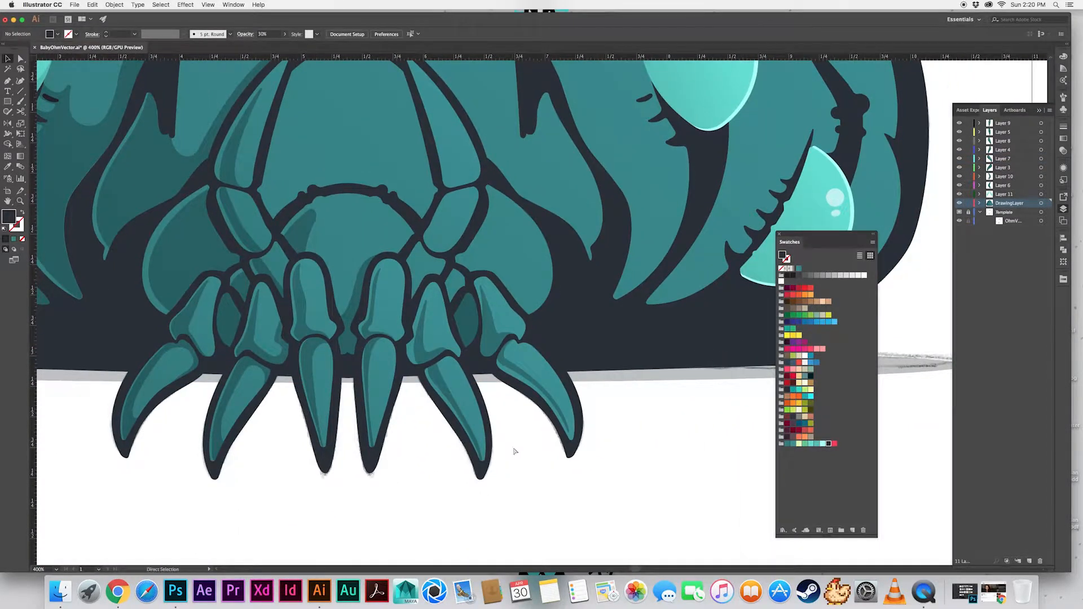
# Draw a narrow slanted shadow along the inner edge of the small joint between the right inner and middle legs
pyautogui.press('super+plus')
pyautogui.press('super+plus')
pyautogui.press('p')
pyautogui.click(426, 307)
pyautogui.click(393, 359)
pyautogui.click(401, 383)
pyautogui.click(436, 325)
pyautogui.click(426, 308)
pyautogui.press('c')
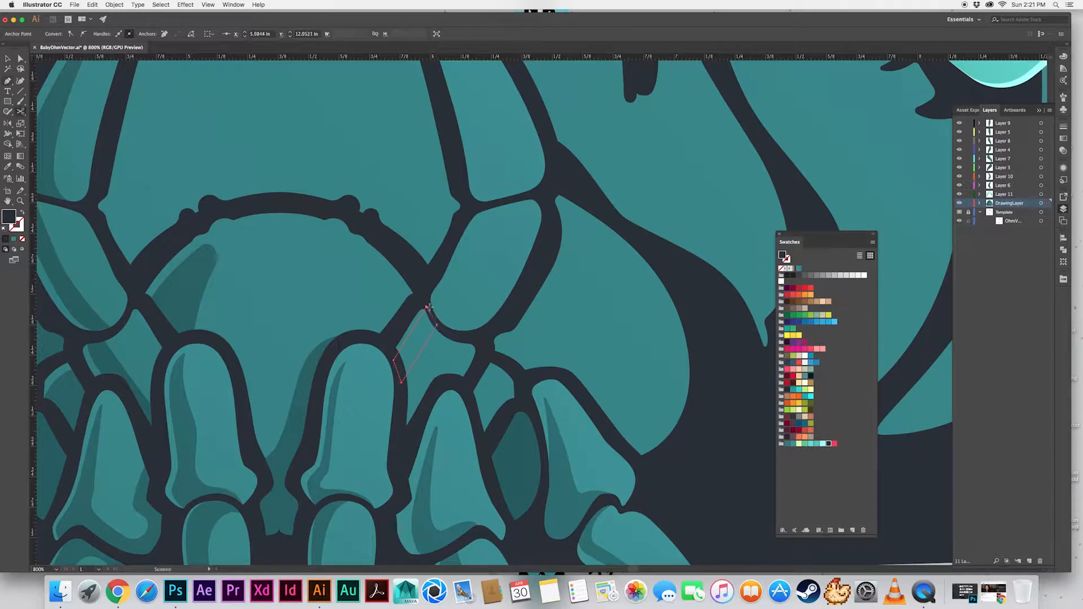
pyautogui.press('v')
pyautogui.press('super+shift+a')
# Move the small joint's shadow from DrawingLayer onto Layer 10, in front of the joint's fill
pyautogui.moveTo(423, 352); pyautogui.dragTo(384, 201)
pyautogui.click(384, 201)
pyautogui.click(980, 203)
pyautogui.click(1036, 212)
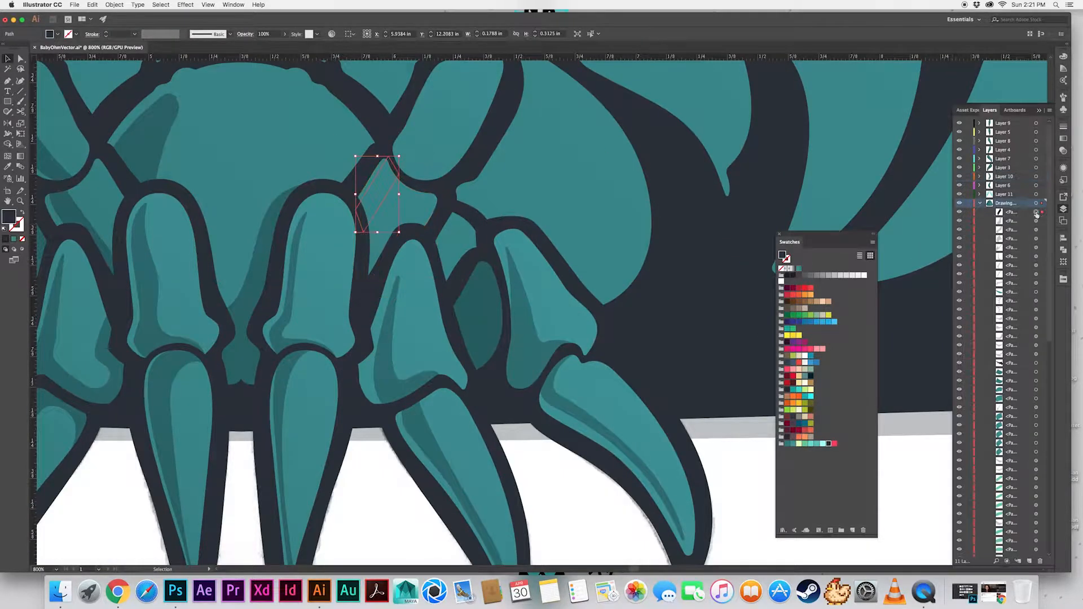
pyautogui.press('super+x')
pyautogui.click(1036, 177)
pyautogui.press('super+f')
# Trim the small joint's shadow to the joint's outline with Shape Builder and copy the existing shadow style onto it
pyautogui.keyDown('shift'); pyautogui.click(406, 203); pyautogui.keyUp('shift')
pyautogui.hotkey('shift', 'm')
pyautogui.keyDown('alt'); pyautogui.click(394, 167); pyautogui.keyUp('alt')
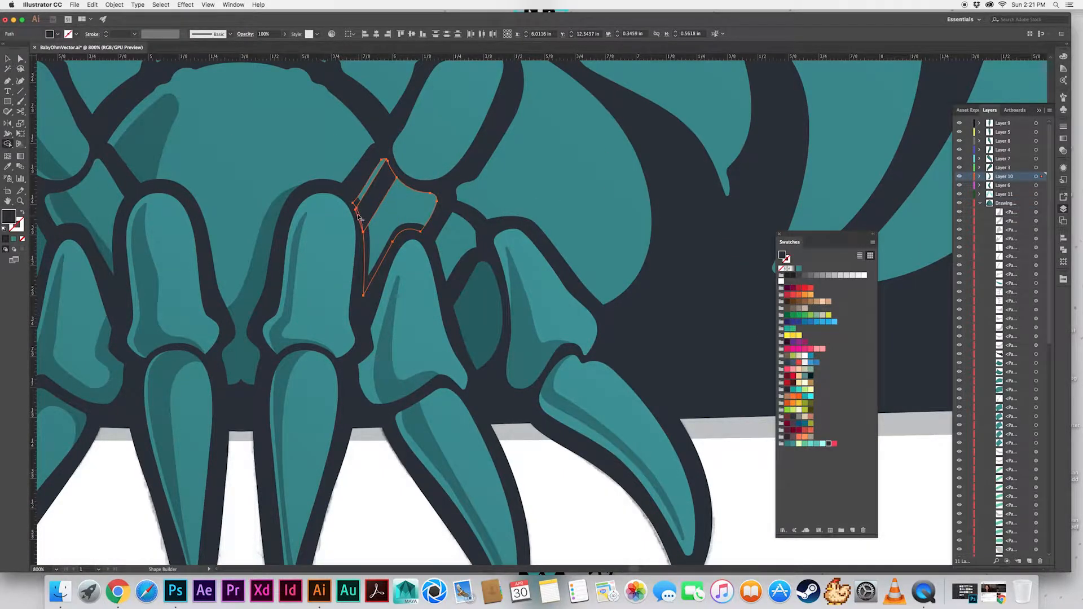
pyautogui.press('super+plus')
pyautogui.press('super+plus')
pyautogui.press('super+plus')
pyautogui.press('super+plus')
pyautogui.keyDown('alt'); pyautogui.click(396, 257); pyautogui.keyUp('alt')
pyautogui.press('super+minus')
pyautogui.press('super+minus')
pyautogui.press('super+minus')
pyautogui.press('super+minus')
pyautogui.press('v')
pyautogui.click(517, 277)
pyautogui.press('i')
pyautogui.click(522, 478)
pyautogui.press('v')
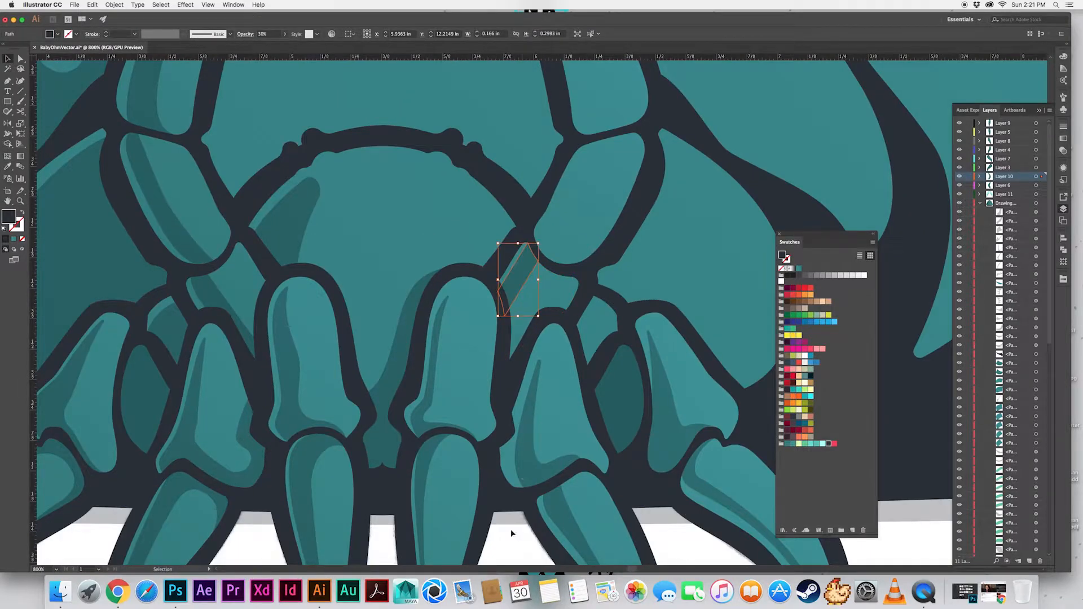
# Draw a slanted shadow along the inner edge of the rounded segment directly above the small right joint
pyautogui.scroll(5, 511, 533)
pyautogui.hscroll(4, 511, 532)
pyautogui.press('p')
pyautogui.moveTo(428, 398); pyautogui.dragTo(455, 361)
pyautogui.click(503, 292)
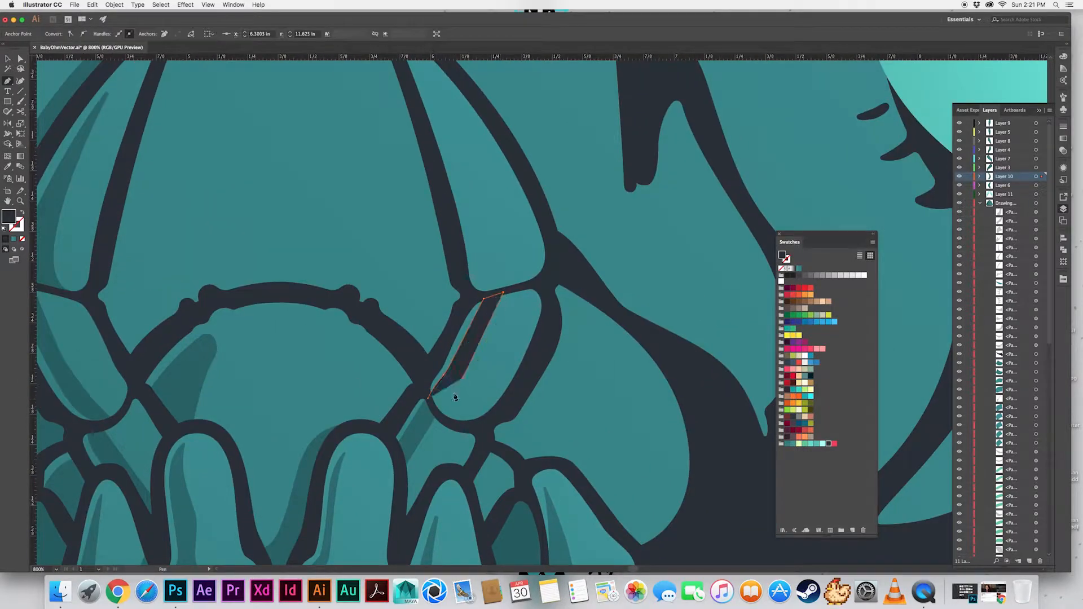
pyautogui.click(428, 398)
# Trim the rounded right segment's shadow with Shape Builder and copy the small joint's shadow style onto it
pyautogui.press('v')
pyautogui.keyDown('shift'); pyautogui.click(486, 370); pyautogui.keyUp('shift')
pyautogui.hotkey('shift', 'm')
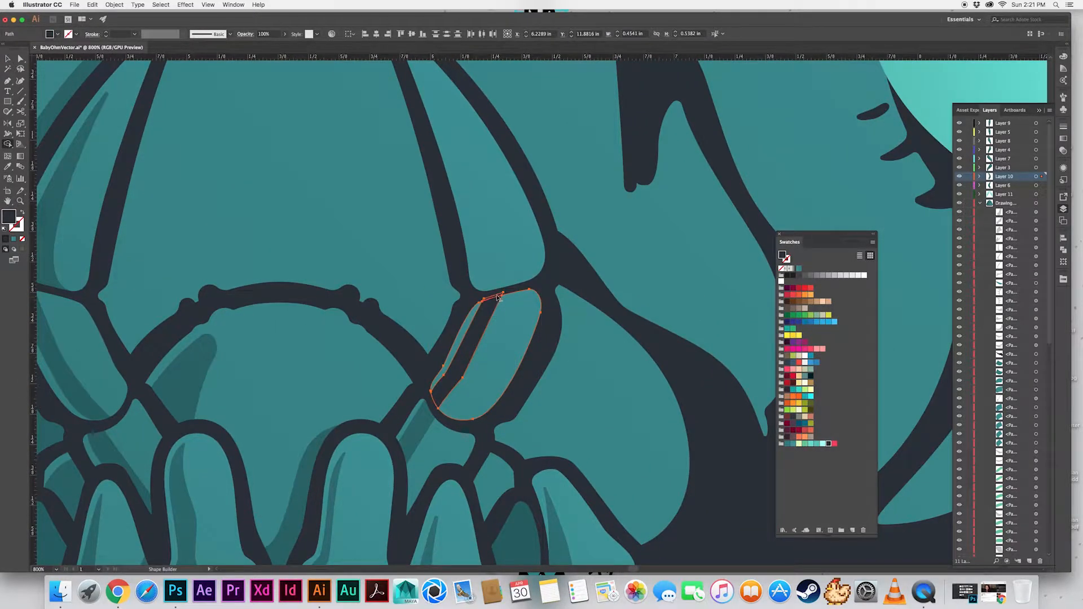
pyautogui.press('v')
pyautogui.keyDown('shift'); pyautogui.click(493, 360); pyautogui.keyUp('shift')
pyautogui.press('i')
pyautogui.click(417, 425)
# Draw a tapered shadow along the inner and lower edges of the long upper right segment, lowering its top point
pyautogui.scroll(6, 423, 336)
pyautogui.press('p')
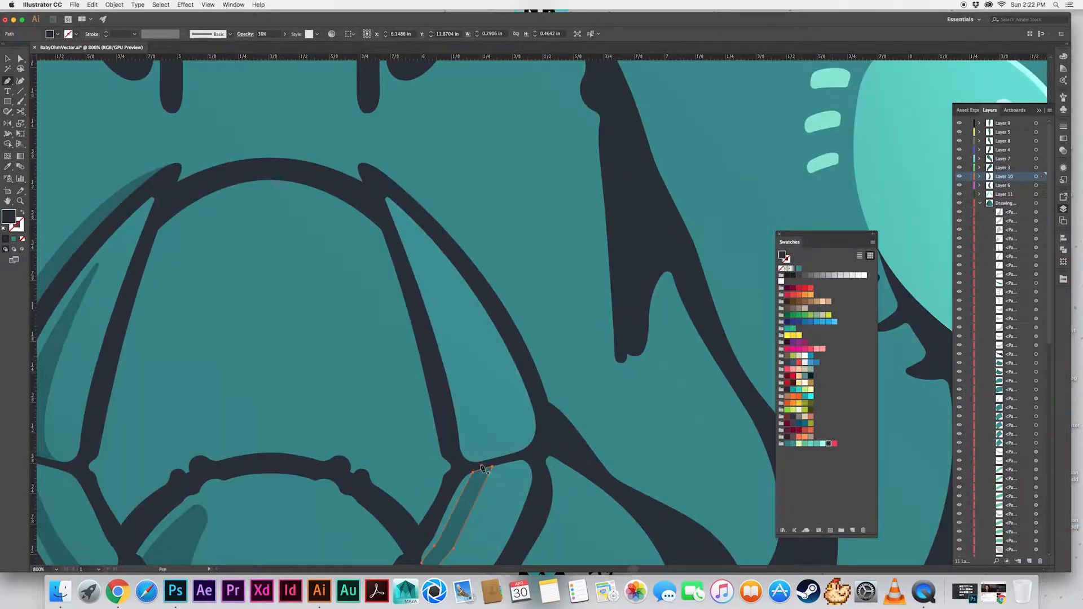
pyautogui.click(429, 298)
pyautogui.moveTo(464, 407); pyautogui.dragTo(514, 456)
pyautogui.press('super+z')
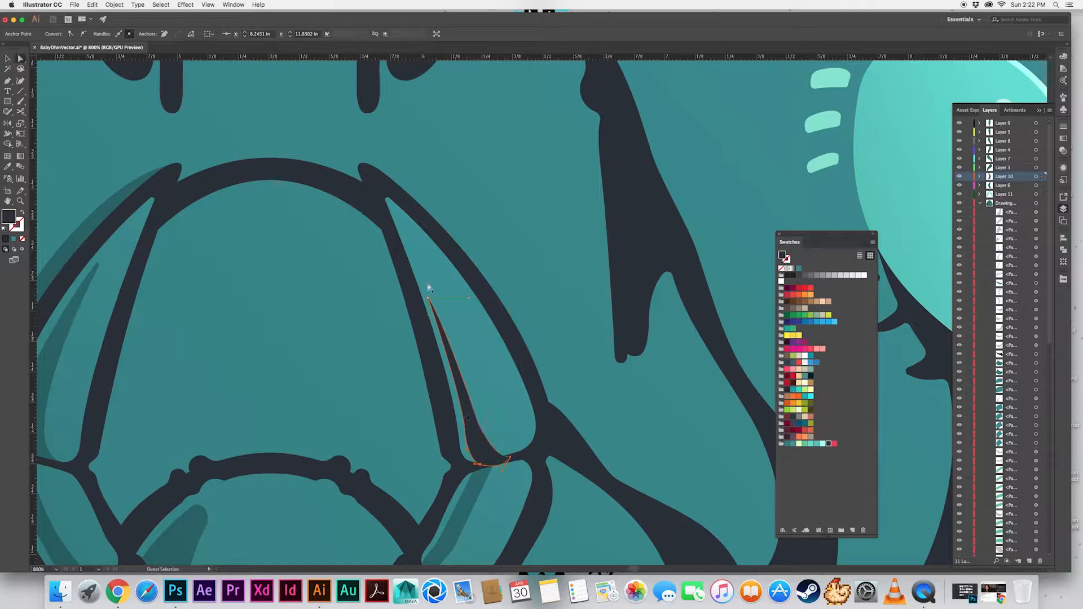
pyautogui.moveTo(429, 298); pyautogui.dragTo(436, 316)
# Trim the long upper right segment's shadow with Shape Builder and copy the shadow style from the segment below
pyautogui.press('v')
pyautogui.click(472, 420)
pyautogui.keyDown('shift'); pyautogui.click(499, 420); pyautogui.keyUp('shift')
pyautogui.hotkey('shift', 'm')
pyautogui.keyDown('alt'); pyautogui.click(481, 443); pyautogui.keyUp('alt')
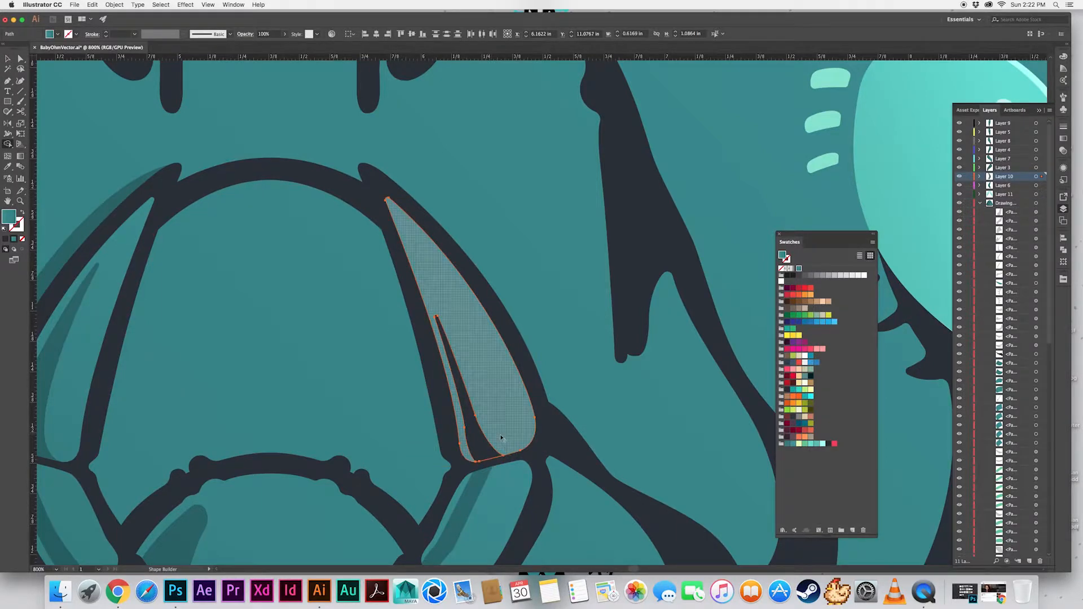
pyautogui.press('i')
pyautogui.click(478, 484)
pyautogui.press('super+z')
pyautogui.press('v')
pyautogui.click(471, 424)
pyautogui.press('i')
pyautogui.click(479, 483)
pyautogui.press('v')
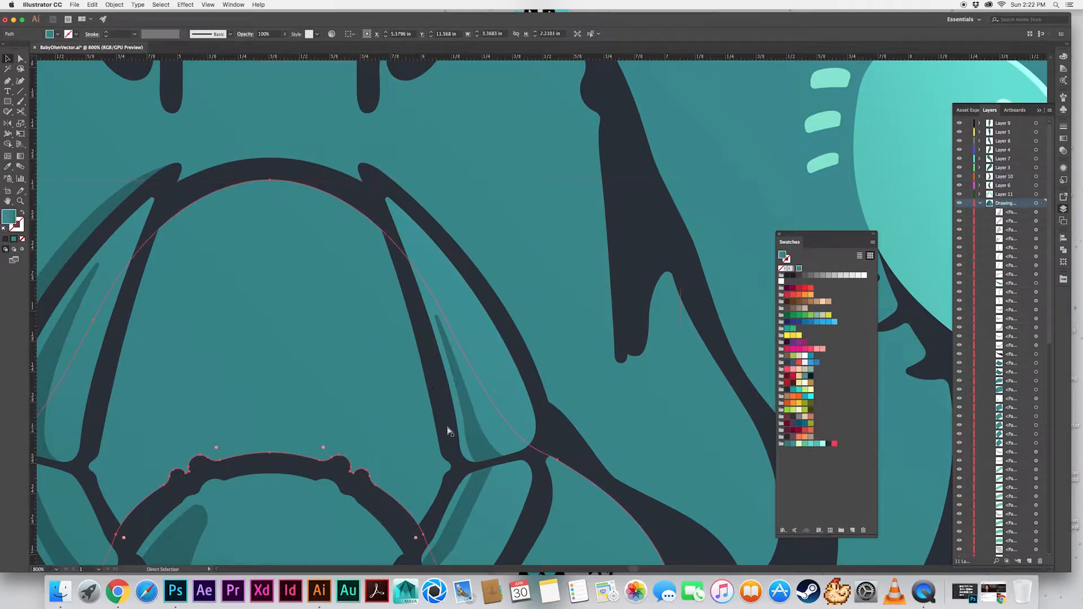
# Draw a curved shadow along the inner lower edge of the right oval opening, matching the shaded oval opposite it
pyautogui.press('super+minus')
pyautogui.press('super+minus')
pyautogui.press('super+minus')
pyautogui.press('super+minus')
pyautogui.click(497, 489)
pyautogui.hscroll(3, 461, 492)
pyautogui.scroll(5, 461, 491)
pyautogui.press('super+plus')
pyautogui.press('super+plus')
pyautogui.press('super+plus')
pyautogui.press('super+plus')
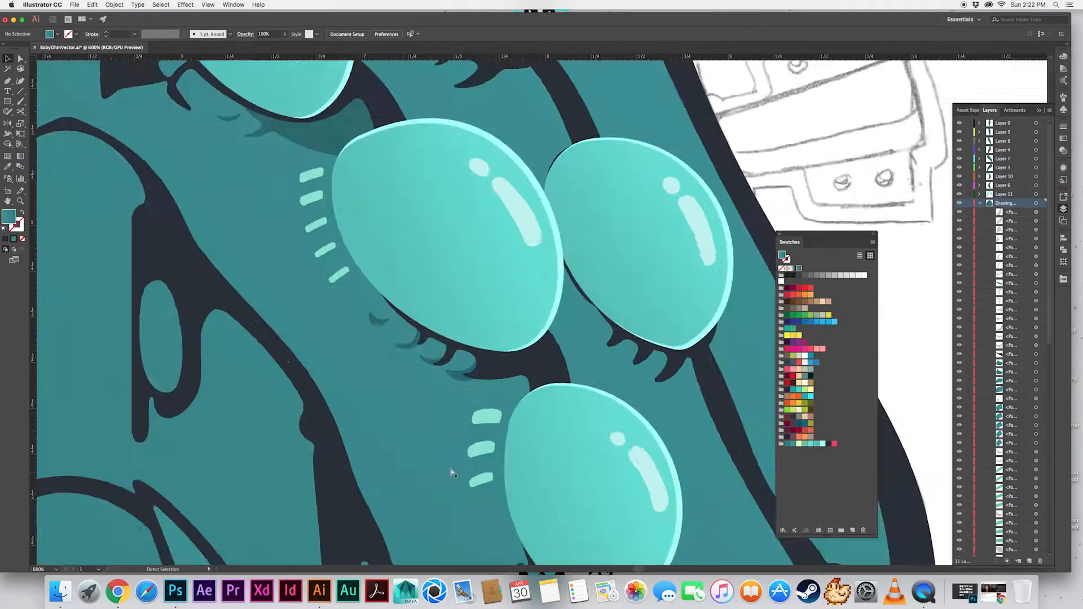
pyautogui.hscroll(-10, 429, 429)
pyautogui.press('p')
pyautogui.moveTo(318, 281); pyautogui.dragTo(315, 303)
pyautogui.moveTo(356, 381); pyautogui.dragTo(397, 381)
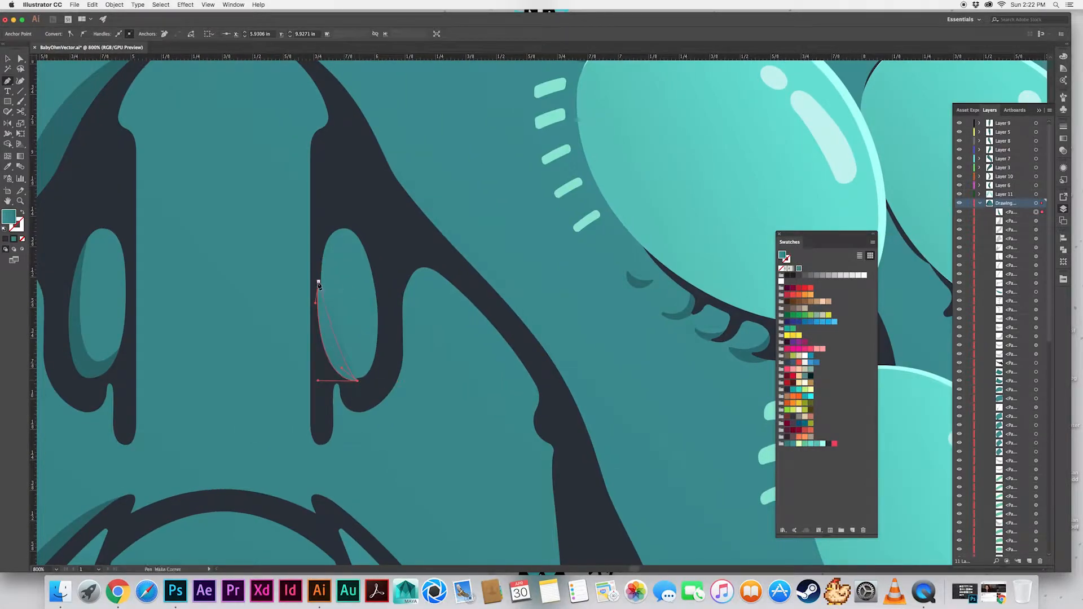
pyautogui.moveTo(318, 281); pyautogui.dragTo(317, 248)
# Trim the right oval's shadow with Shape Builder and copy the translucent shadow style from the left oval onto it
pyautogui.press('v')
pyautogui.keyDown('shift'); pyautogui.click(348, 351); pyautogui.keyUp('shift')
pyautogui.hotkey('shift', 'm')
pyautogui.keyDown('alt'); pyautogui.click(329, 356); pyautogui.keyUp('alt')
pyautogui.press('v')
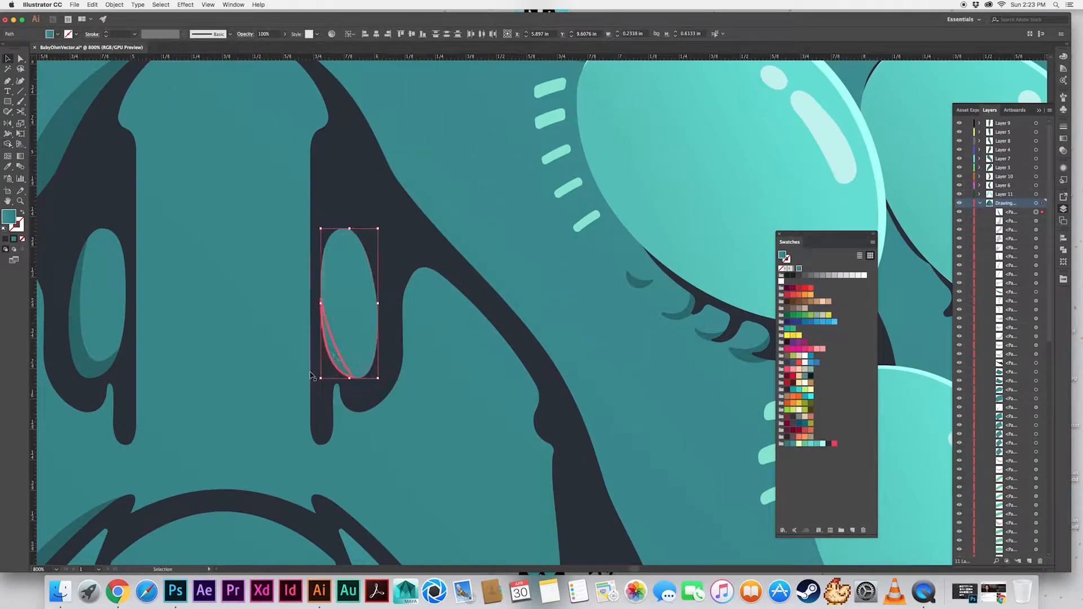
pyautogui.click(334, 362)
pyautogui.press('i')
pyautogui.click(92, 365)
pyautogui.press('v')
# Start a curved shadow outline around the left edge of the eye with three glints beside it, following it down to the first lash
pyautogui.press('super+minus')
pyautogui.press('super+minus')
pyautogui.press('super+minus')
pyautogui.press('super+minus')
pyautogui.press('super+shift+a')
pyautogui.moveTo(620, 436); pyautogui.dragTo(448, 387)
pyautogui.press('super+plus')
pyautogui.press('super+plus')
pyautogui.press('super+plus')
pyautogui.moveTo(258, 437); pyautogui.dragTo(378, 404)
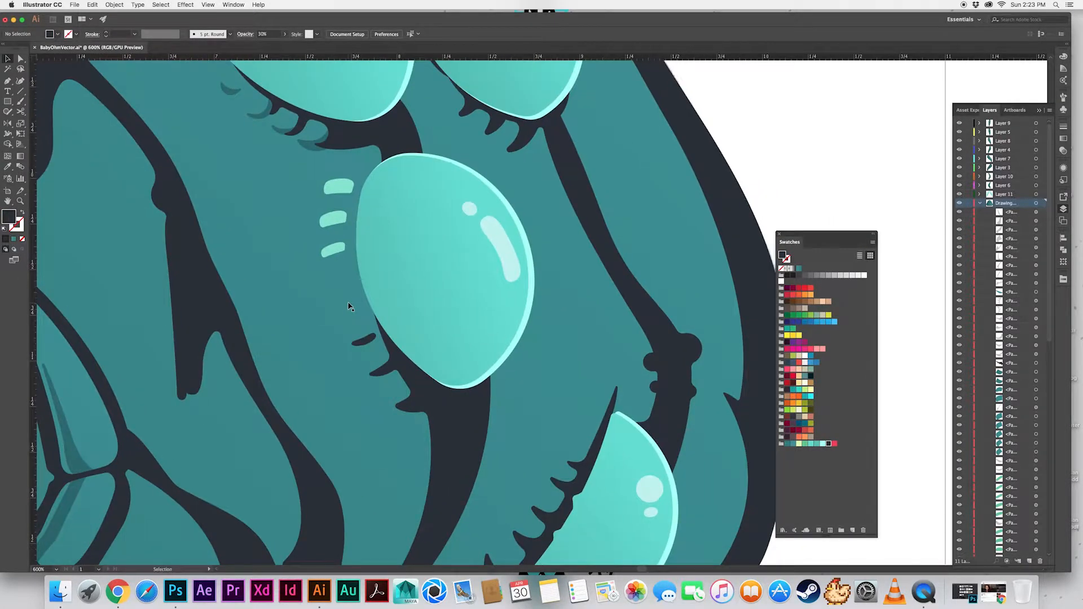
pyautogui.moveTo(342, 229); pyautogui.dragTo(344, 269)
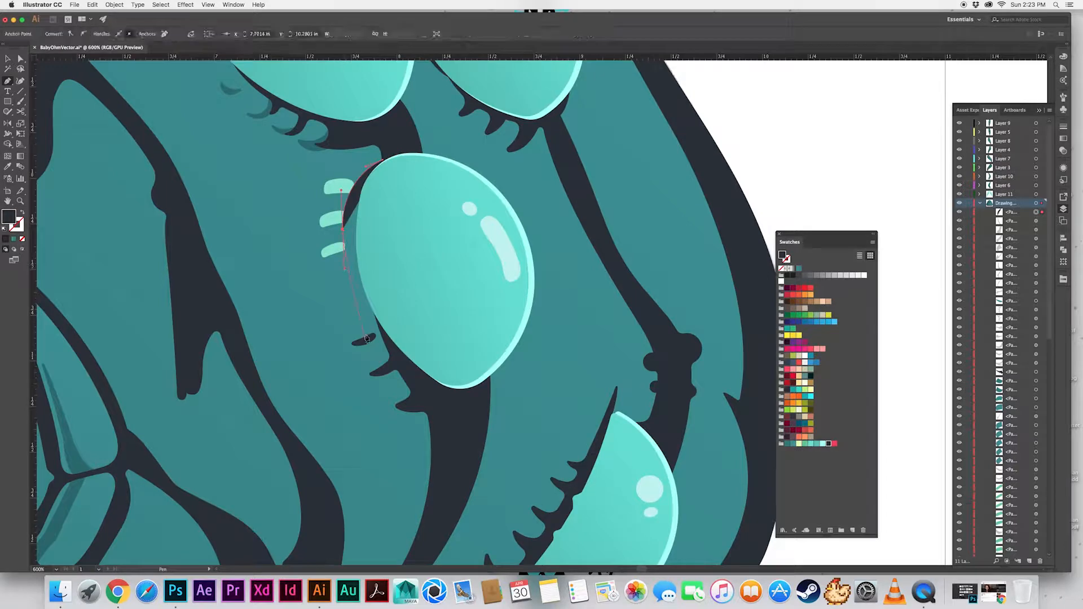
pyautogui.click(363, 312)
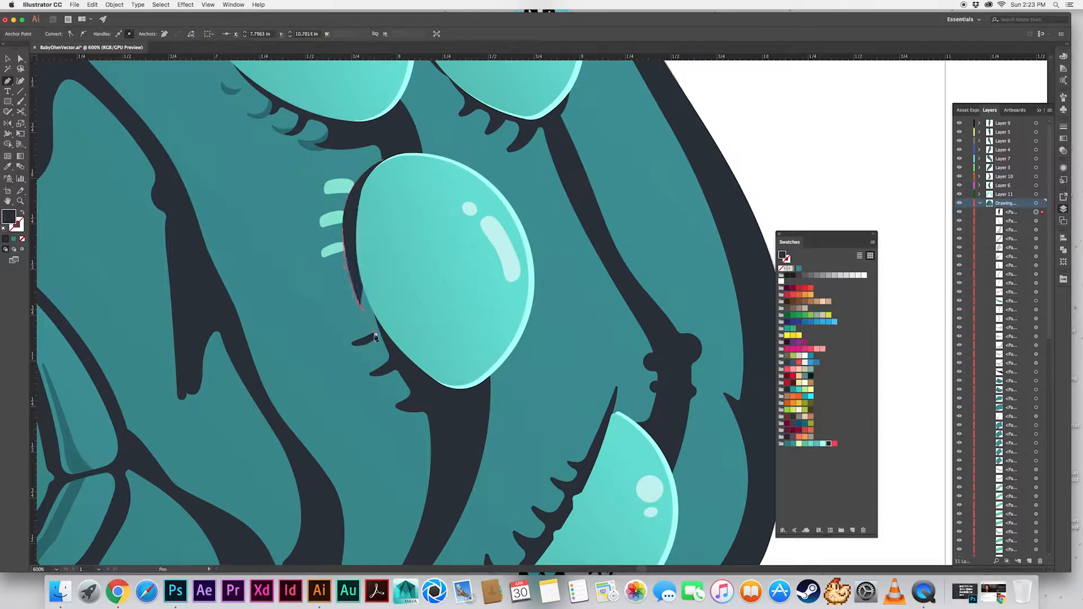
pyautogui.press('super+z')
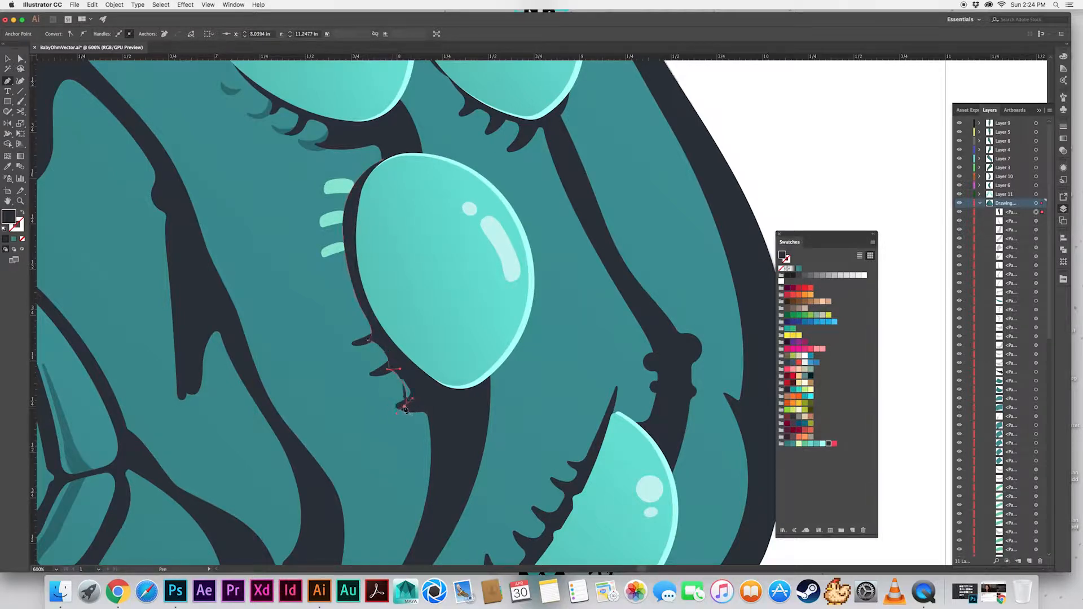
# Copy the translucent shadow style onto the outline beside the eye and trim it against the teal body with Shape Builder
pyautogui.press('v')
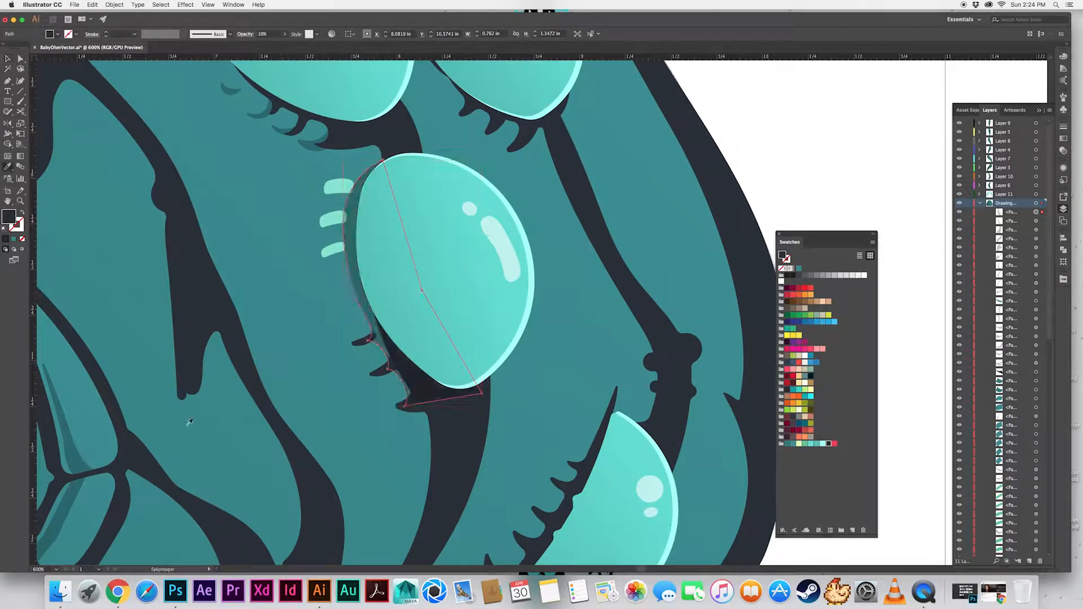
pyautogui.press('super+a')
pyautogui.hotkey('shift', 'm')
pyautogui.keyDown('alt'); pyautogui.click(416, 377); pyautogui.keyUp('alt')
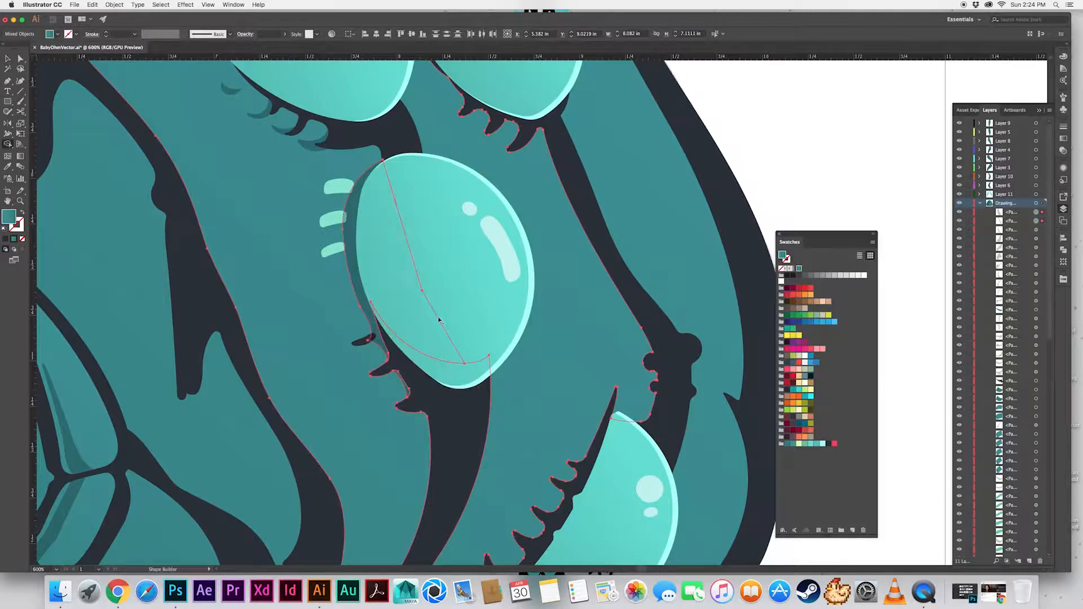
# Try to trim the shadow's upper tip against the dark outline of the eye above with Shape Builder, and undo it
pyautogui.press('v')
pyautogui.click(389, 138)
pyautogui.keyDown('shift'); pyautogui.click(364, 187); pyautogui.keyUp('shift')
pyautogui.hotkey('shift', 'm')
pyautogui.press('super+equal')
pyautogui.press('super+equal')
pyautogui.press('super+equal')
pyautogui.press('super+equal')
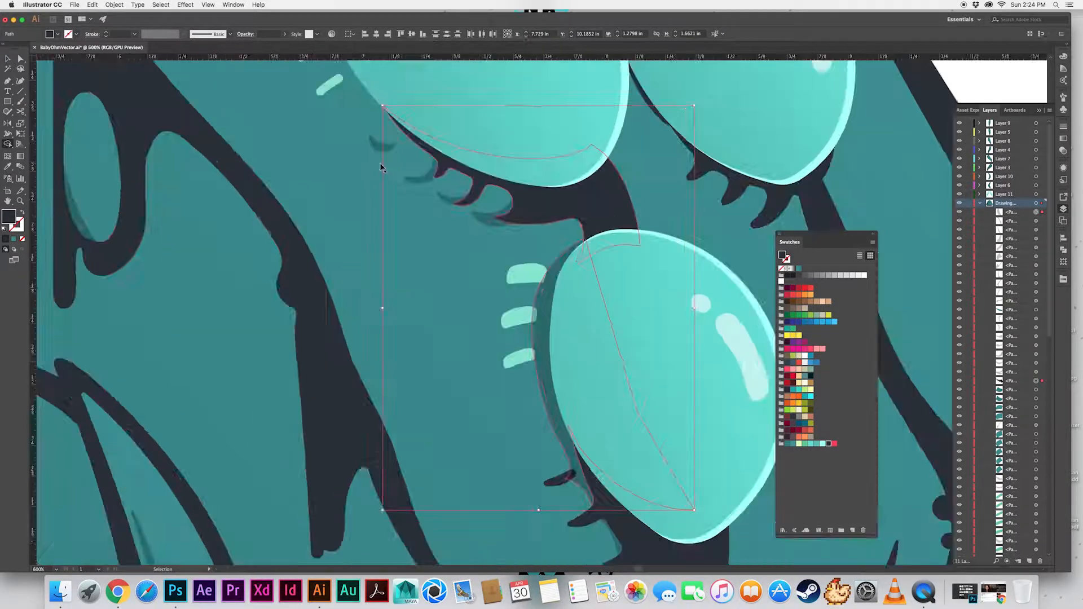
pyautogui.click(522, 246)
pyautogui.press('super+z')
# Duplicate the dark outline of the eye above in place and use Shape Builder to trim the shadow's upper tip with it
pyautogui.press('v')
pyautogui.click(533, 197)
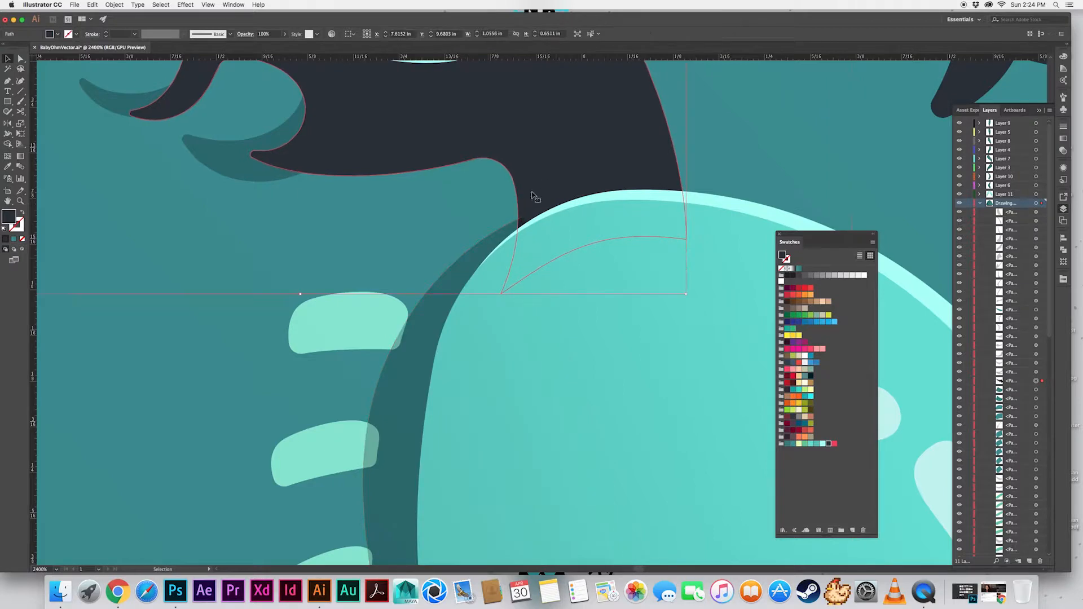
pyautogui.press('super+c')
pyautogui.press('super+f')
pyautogui.keyDown('shift'); pyautogui.click(508, 233); pyautogui.keyUp('shift')
pyautogui.hotkey('shift', 'm')
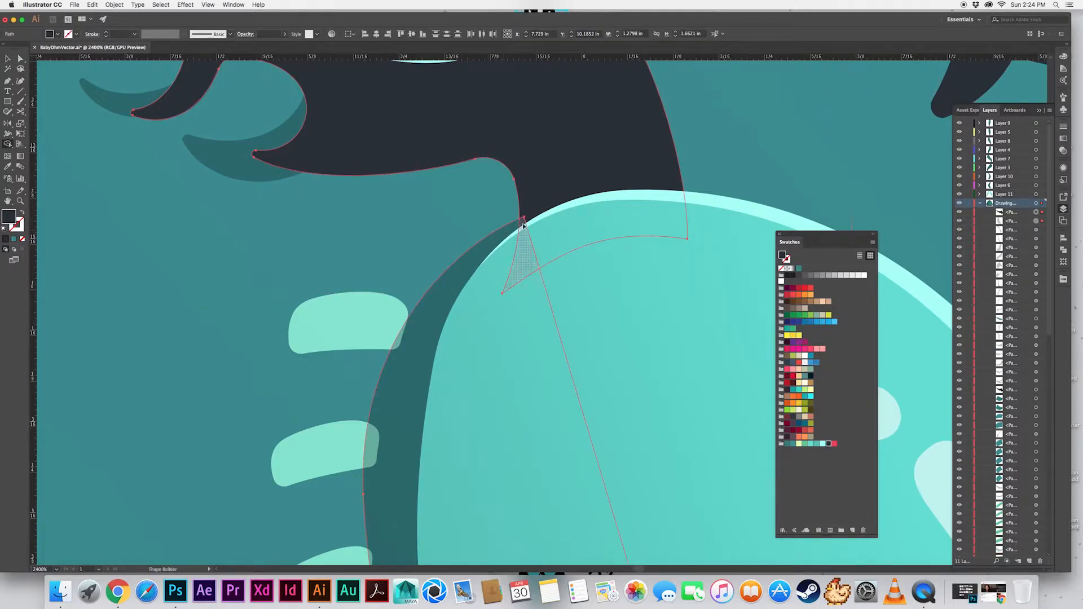
pyautogui.keyDown('alt'); pyautogui.click(520, 242); pyautogui.keyUp('alt')
pyautogui.keyDown('alt'); pyautogui.click(562, 190); pyautogui.keyUp('alt')
pyautogui.press('v')
pyautogui.press('super+shift+a')
# Bring the three glints beside the eye in front of its shadow
pyautogui.moveTo(418, 258); pyautogui.dragTo(453, 72)
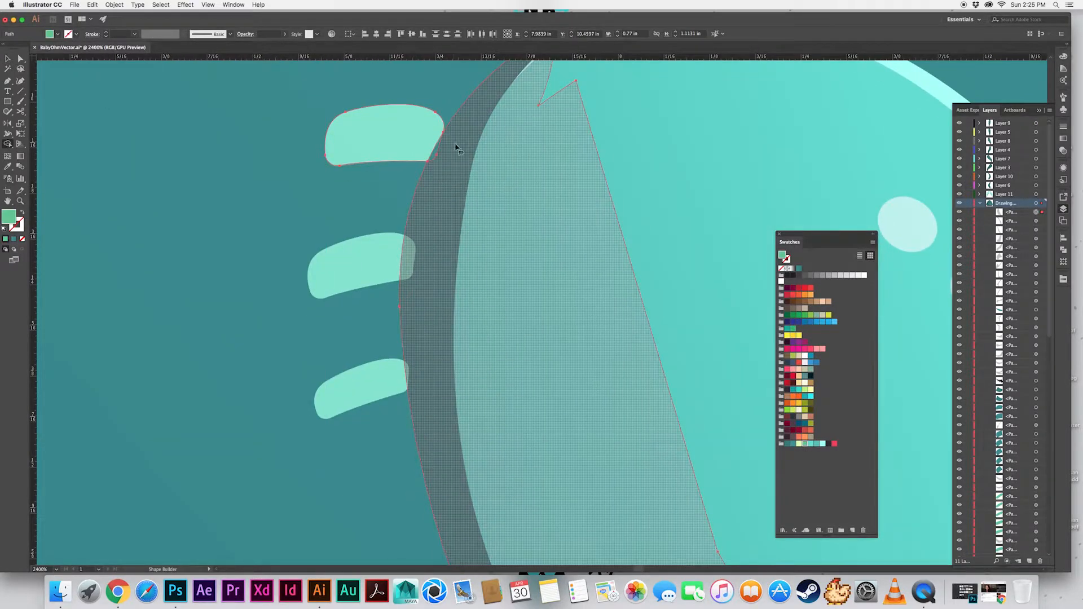
pyautogui.click(401, 148)
pyautogui.keyDown('shift'); pyautogui.click(370, 277); pyautogui.keyUp('shift')
pyautogui.keyDown('shift'); pyautogui.click(362, 386); pyautogui.keyUp('shift')
pyautogui.press('super+shift+bracketright')
pyautogui.press('super+shift+a')
pyautogui.click(395, 259)
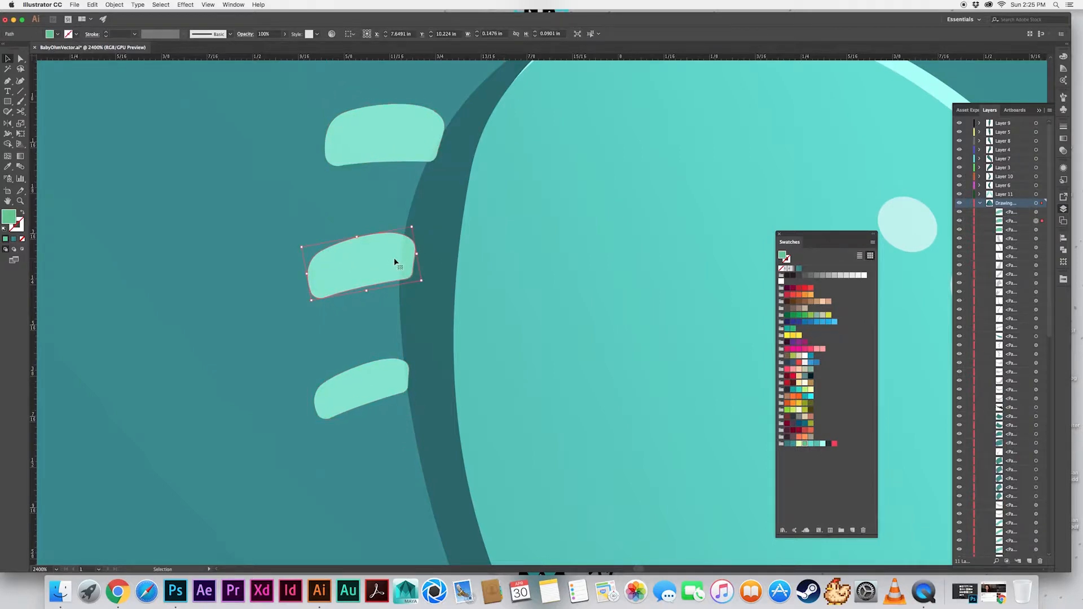
pyautogui.keyDown('shift'); pyautogui.click(428, 237); pyautogui.keyUp('shift')
pyautogui.keyDown('shift'); pyautogui.click(405, 142); pyautogui.keyUp('shift')
pyautogui.keyDown('shift'); pyautogui.click(387, 389); pyautogui.keyUp('shift')
pyautogui.hotkey('shift', 'm')
pyautogui.press('v')
pyautogui.press('super+shift+a')
# Select the three glints beside the eye and duplicate them in place
pyautogui.click(389, 254)
pyautogui.keyDown('shift'); pyautogui.click(438, 229); pyautogui.keyUp('shift')
pyautogui.click(390, 141)
pyautogui.keyDown('shift'); pyautogui.click(375, 265); pyautogui.keyUp('shift')
pyautogui.keyDown('shift'); pyautogui.click(376, 382); pyautogui.keyUp('shift')
pyautogui.press('super+c')
pyautogui.press('super+f')
# Cut the three glint copies along the shadow's edge with Shape Builder and delete their leftover pieces
pyautogui.keyDown('shift'); pyautogui.click(435, 207); pyautogui.keyUp('shift')
pyautogui.hotkey('shift', 'm')
pyautogui.keyDown('alt'); pyautogui.click(436, 151); pyautogui.keyUp('alt')
pyautogui.keyDown('alt'); pyautogui.click(410, 264); pyautogui.keyUp('alt')
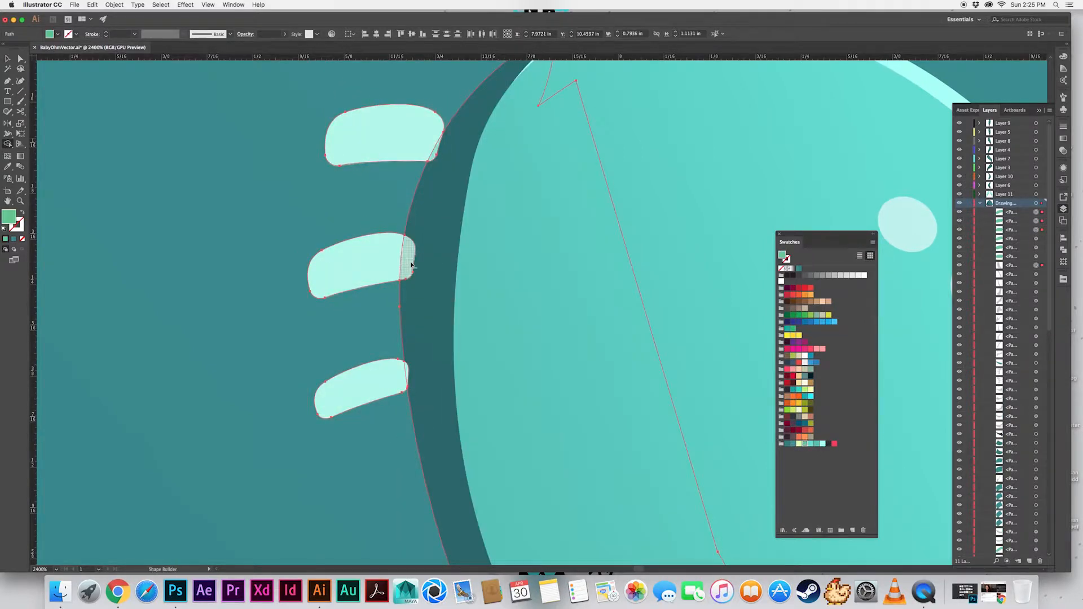
pyautogui.keyDown('alt'); pyautogui.click(407, 372); pyautogui.keyUp('alt')
pyautogui.press('v')
pyautogui.click(372, 375)
pyautogui.keyDown('shift'); pyautogui.click(389, 147); pyautogui.keyUp('shift')
pyautogui.press('Delete')
# Adjust the anchor points along the left edge of the eye's shadow, from the lowest glint to the first lash
pyautogui.press('super+minus')
pyautogui.press('super+minus')
pyautogui.press('super+minus')
pyautogui.moveTo(482, 338); pyautogui.dragTo(397, 201)
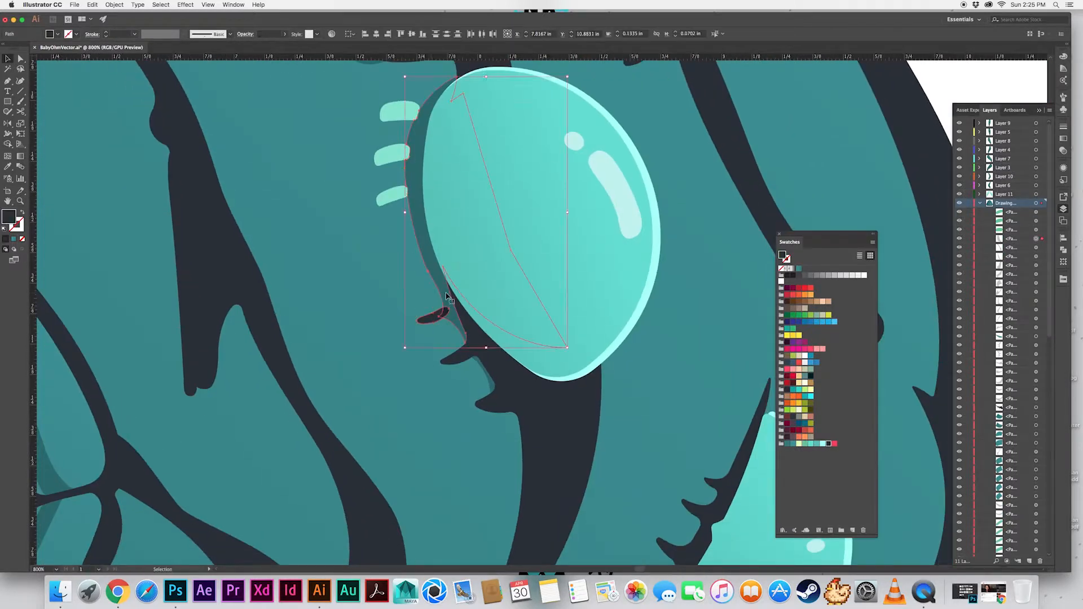
pyautogui.click(432, 317)
pyautogui.click(437, 271)
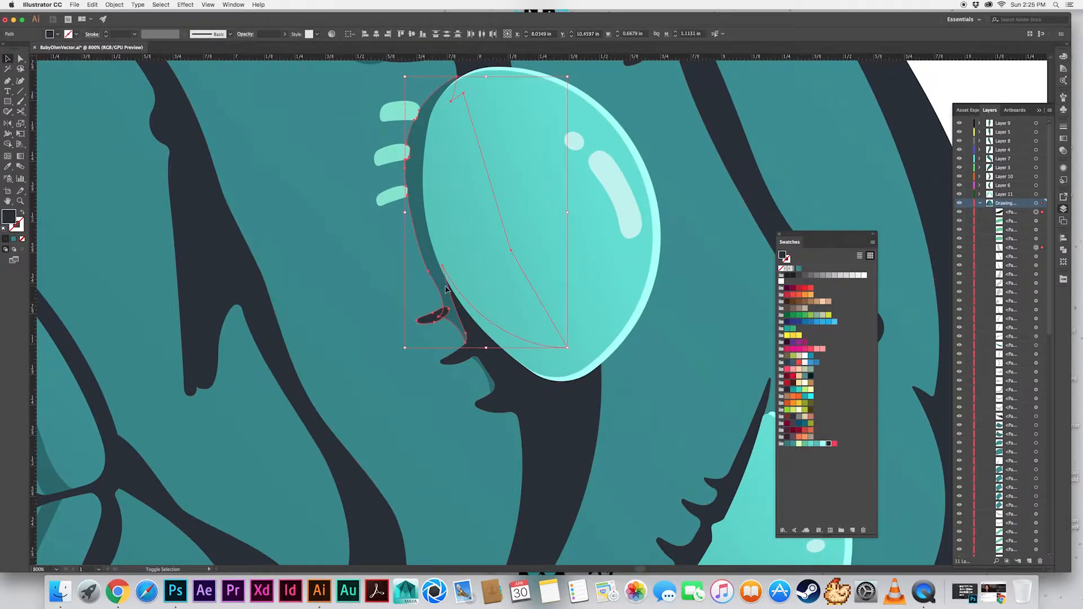
pyautogui.press('a')
pyautogui.click(431, 278)
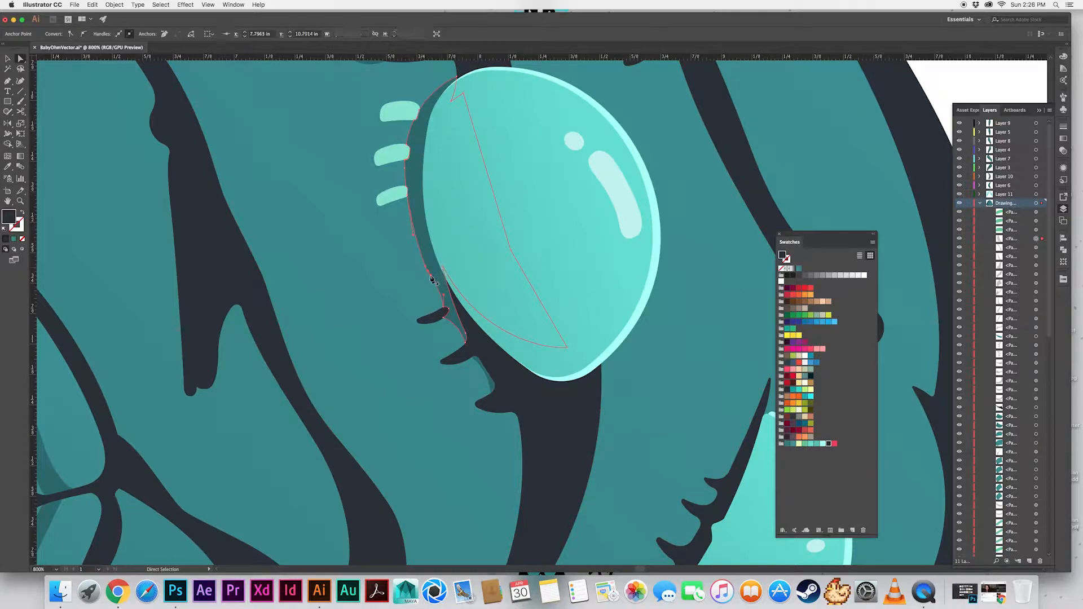
pyautogui.click(414, 235)
pyautogui.click(409, 198)
pyautogui.click(444, 309)
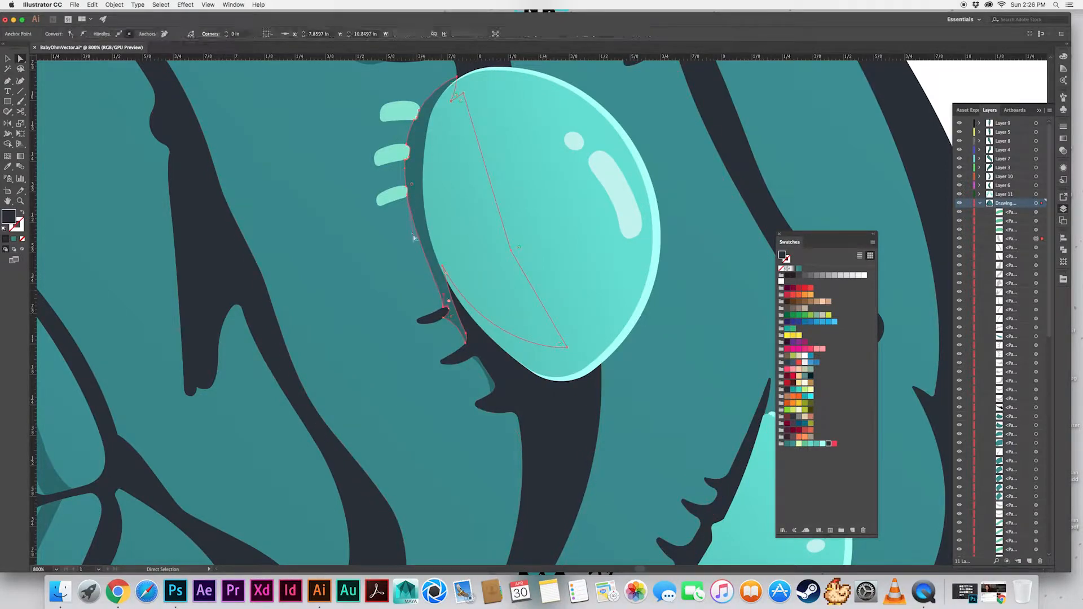
pyautogui.click(386, 238)
pyautogui.press('super+minus')
pyautogui.press('super+minus')
pyautogui.press('super+minus')
pyautogui.press('super+minus')
pyautogui.press('super+shift+a')
# Draw a small curved shadow shape beneath the lowest lash of the eye with three glints
pyautogui.moveTo(671, 466); pyautogui.dragTo(431, 368)
pyautogui.press('super+equal')
pyautogui.press('super+equal')
pyautogui.press('super+equal')
pyautogui.press('super+equal')
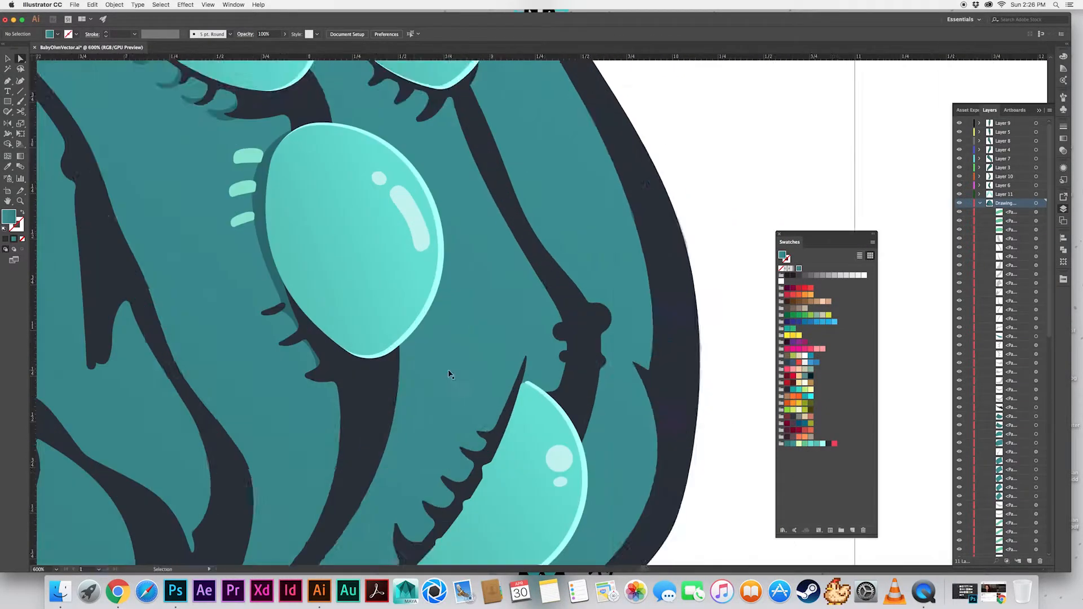
pyautogui.moveTo(237, 403)
pyautogui.mouseDown()
pyautogui.moveTo(457, 361)
pyautogui.moveTo(462, 344)
pyautogui.mouseUp()
pyautogui.press('p')
pyautogui.moveTo(437, 332); pyautogui.dragTo(434, 316)
pyautogui.click(437, 331)
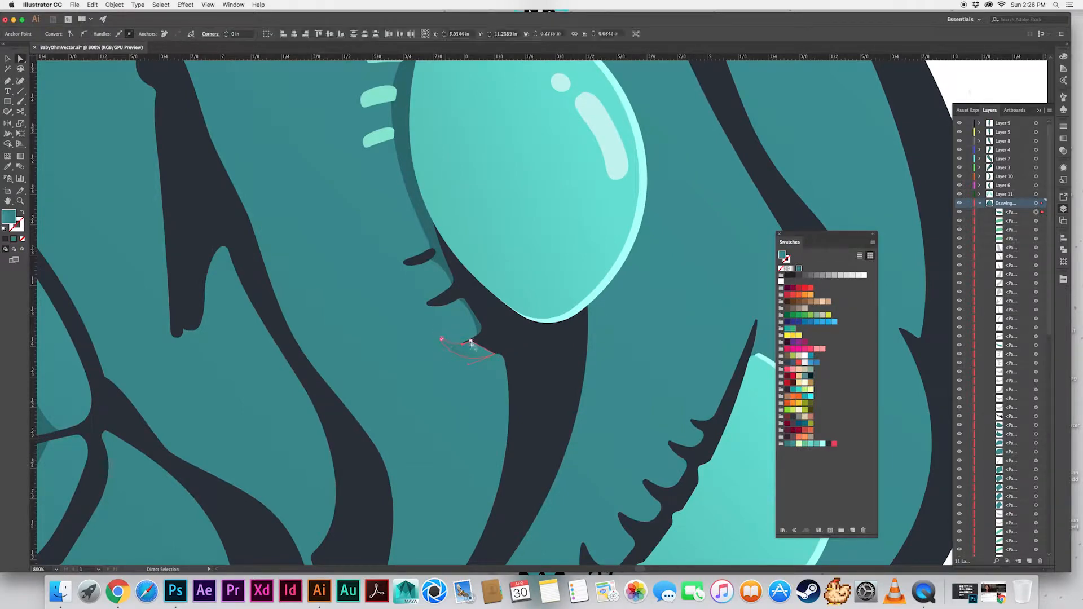
# Copy the translucent shadow style onto the lowest lash's shadow and trim it against the body edge with Shape Builder
pyautogui.press('i')
pyautogui.click(454, 276)
pyautogui.click(528, 350)
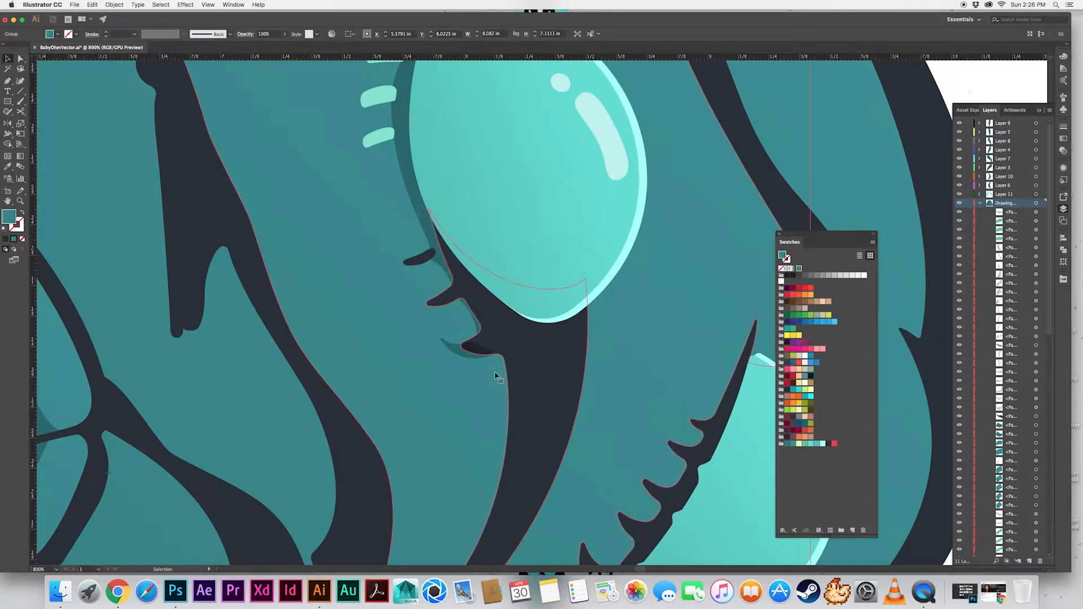
pyautogui.keyDown('shift'); pyautogui.click(462, 353); pyautogui.keyUp('shift')
pyautogui.hotkey('shift', 'm')
pyautogui.keyDown('alt'); pyautogui.click(479, 347); pyautogui.keyUp('alt')
pyautogui.press('v')
pyautogui.click(456, 350)
pyautogui.click(390, 330)
# Draw a small curved shadow shape beneath the middle lash of the same eye
pyautogui.scroll(-5, 355, 304)
pyautogui.scroll(6, 351, 271)
pyautogui.click(877, 132)
pyautogui.click(409, 360)
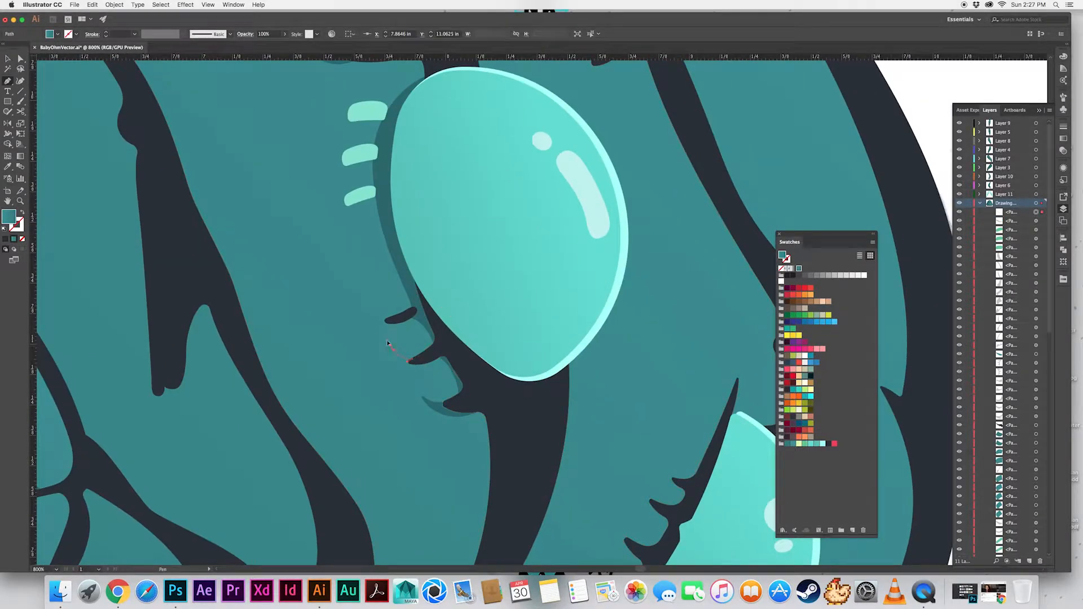
pyautogui.moveTo(390, 345); pyautogui.dragTo(393, 351)
pyautogui.click(413, 359)
# Copy the translucent shadow style onto the middle lash's shadow and trim it against the body edge with Shape Builder
pyautogui.press('a')
pyautogui.press('i')
pyautogui.click(438, 354)
pyautogui.press('v')
pyautogui.keyDown('shift'); pyautogui.click(437, 355); pyautogui.keyUp('shift')
pyautogui.hotkey('shift', 'm')
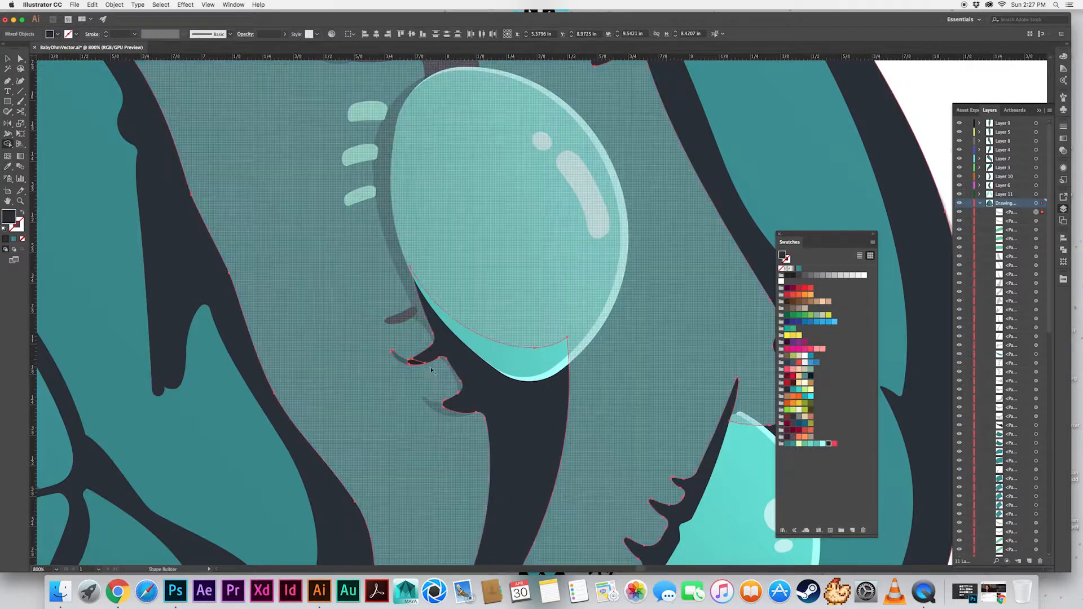
pyautogui.keyDown('alt'); pyautogui.click(419, 362); pyautogui.keyUp('alt')
# Send the teal body group behind the eye and lash shadows
pyautogui.press('v')
pyautogui.click(368, 389)
pyautogui.press('a')
pyautogui.press('super+shift+]')
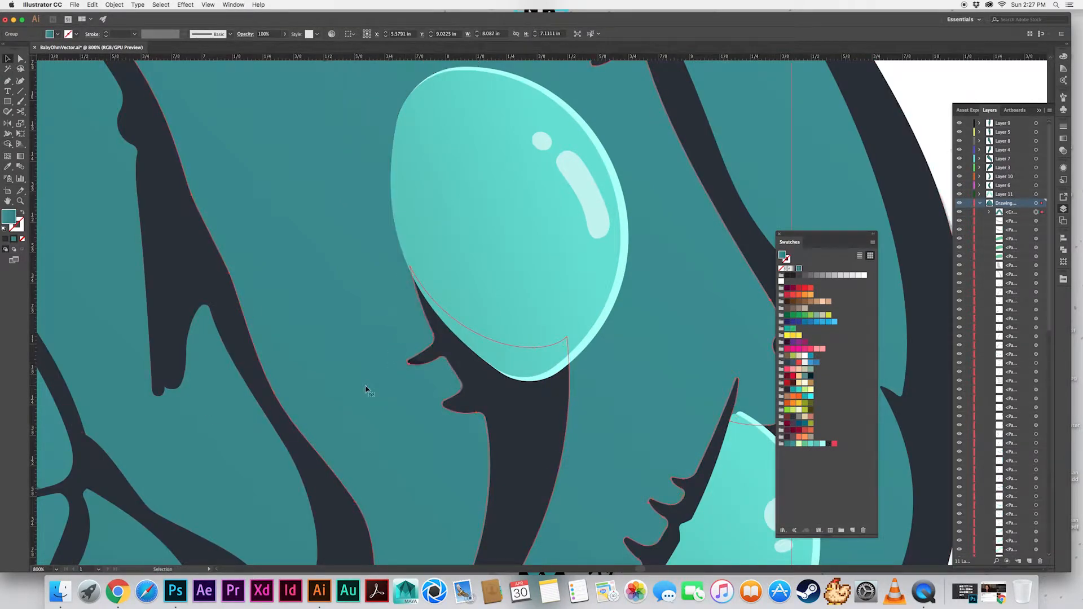
pyautogui.keyDown('shift'); pyautogui.click(417, 364); pyautogui.keyUp('shift')
pyautogui.keyDown('alt'); pyautogui.click(419, 367); pyautogui.keyUp('alt')
pyautogui.press('v')
pyautogui.click(367, 368)
pyautogui.press('super+shift+[')
pyautogui.press('super+shift+a')
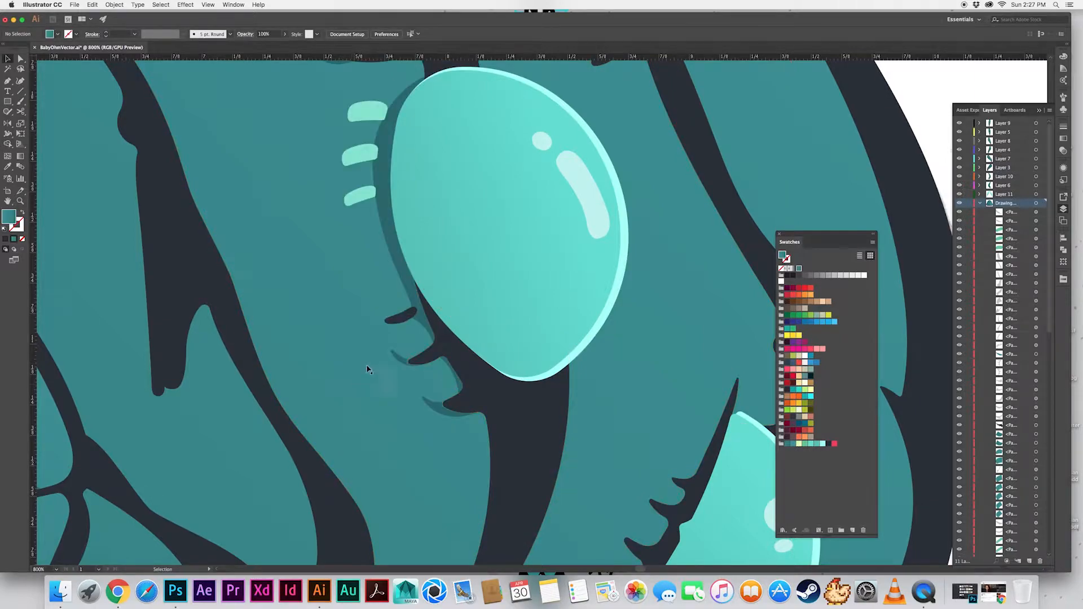
# Start a curved shadow outline at the upper left of the large eye with five glints, passing the first two glints
pyautogui.scroll(3, 369, 373)
pyautogui.press('super+minus')
pyautogui.press('super+minus')
pyautogui.press('super+minus')
pyautogui.press('super+minus')
pyautogui.press('super+minus')
pyautogui.press('super+plus')
pyautogui.press('super+plus')
pyautogui.press('super+plus')
pyautogui.press('super+plus')
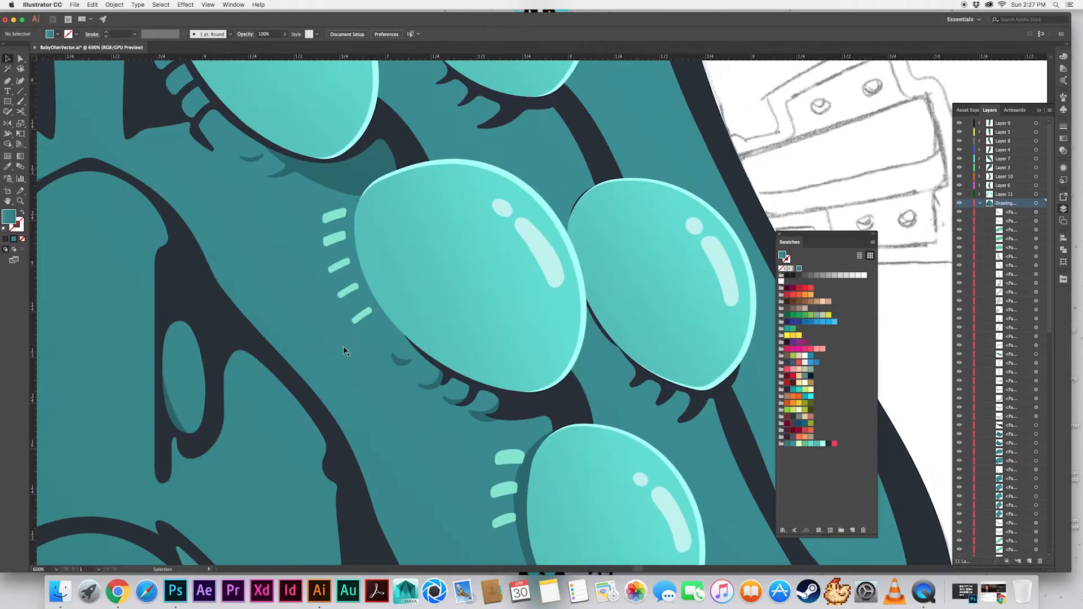
pyautogui.moveTo(348, 203); pyautogui.dragTo(348, 201)
pyautogui.press('super+plus')
pyautogui.press('super+plus')
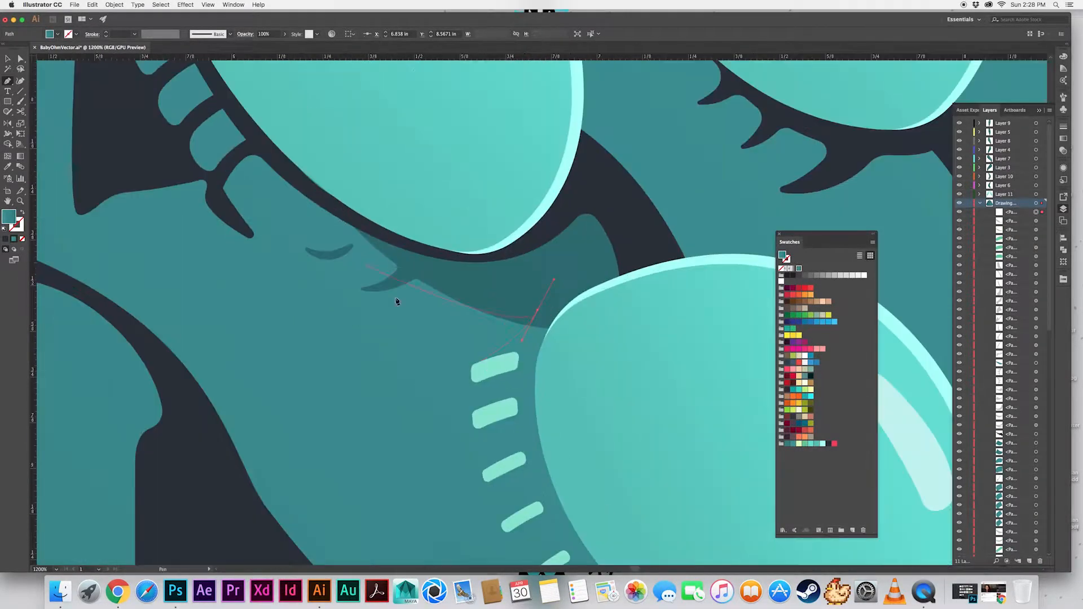
pyautogui.moveTo(519, 364); pyautogui.dragTo(516, 363)
pyautogui.moveTo(509, 414); pyautogui.dragTo(435, 307)
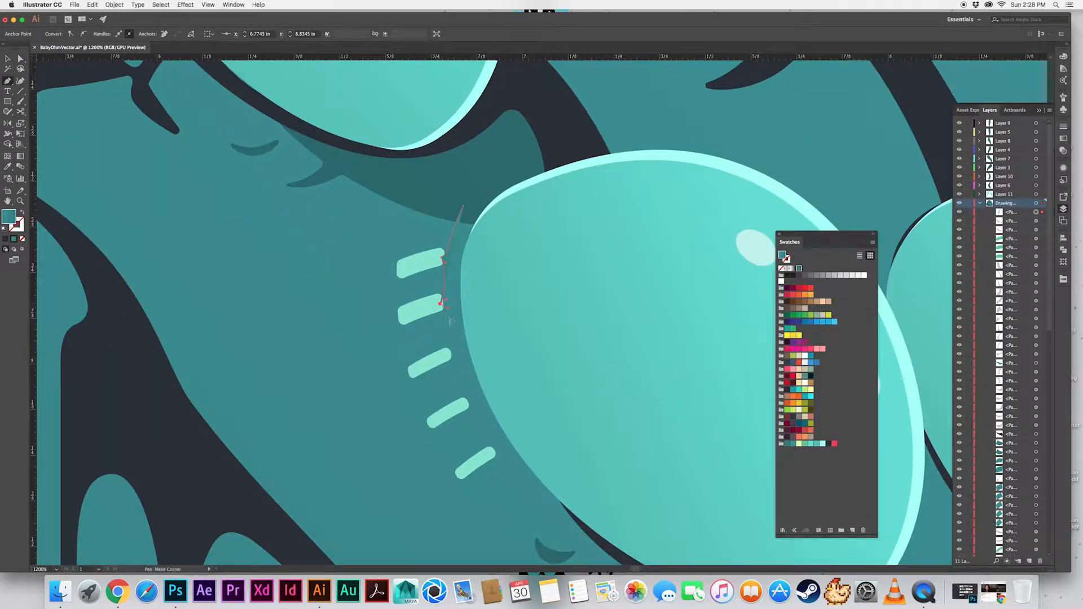
# Continue the large eye's shadow outline past the three lower glints and along the eye's lower edge to its lashes
pyautogui.moveTo(448, 352); pyautogui.dragTo(443, 355)
pyautogui.moveTo(443, 355); pyautogui.dragTo(401, 289)
pyautogui.click(423, 338)
pyautogui.moveTo(431, 342); pyautogui.dragTo(375, 273)
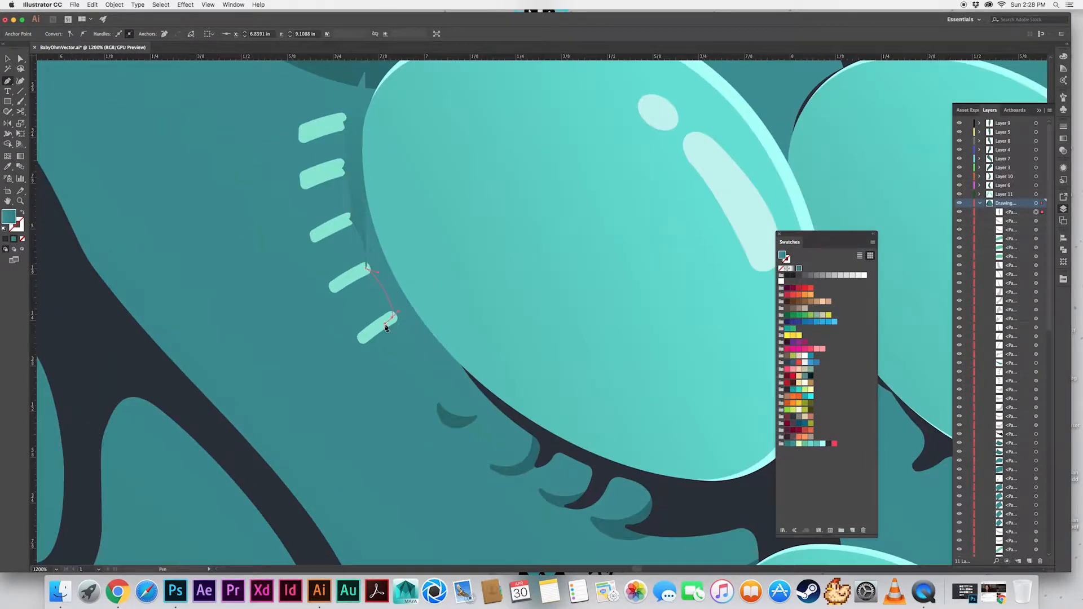
pyautogui.moveTo(386, 327); pyautogui.dragTo(343, 282)
pyautogui.moveTo(608, 416); pyautogui.dragTo(630, 424)
pyautogui.press('super+minus')
pyautogui.press('super+minus')
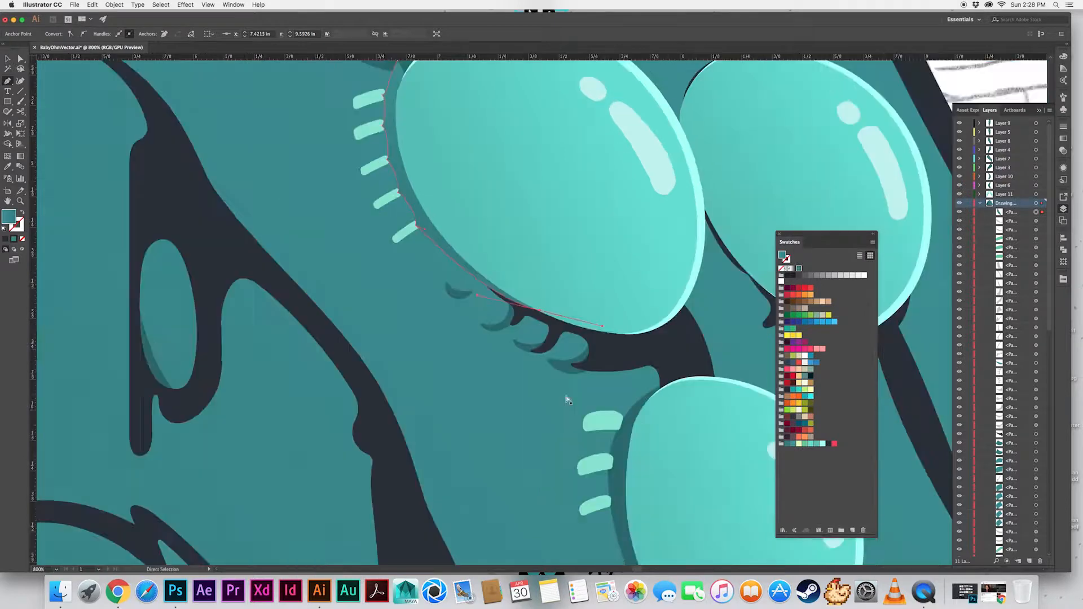
pyautogui.moveTo(460, 104); pyautogui.dragTo(456, 194)
# Copy the translucent shadow style onto the large eye's shadow and trim its upper tip with Shape Builder
pyautogui.press('i')
pyautogui.click(417, 208)
pyautogui.press('v')
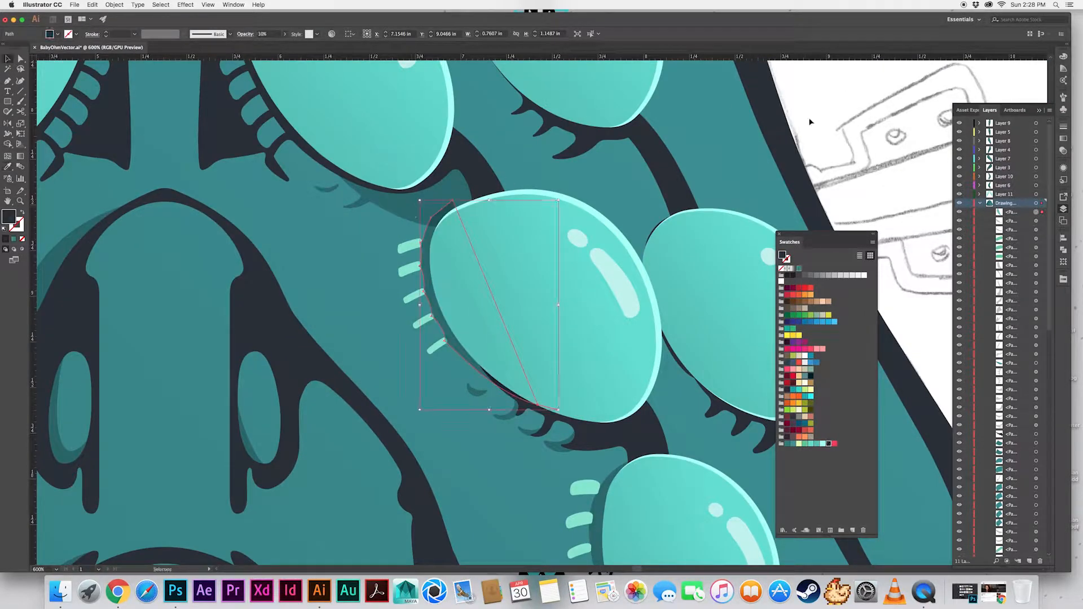
pyautogui.keyDown('shift'); pyautogui.click(423, 212); pyautogui.keyUp('shift')
pyautogui.hotkey('shift', 'm')
pyautogui.moveTo(436, 208); pyautogui.dragTo(446, 231)
pyautogui.press('v')
pyautogui.press('super+shift+a')
# Select the five glints beside the large eye and duplicate them in place
pyautogui.click(408, 245)
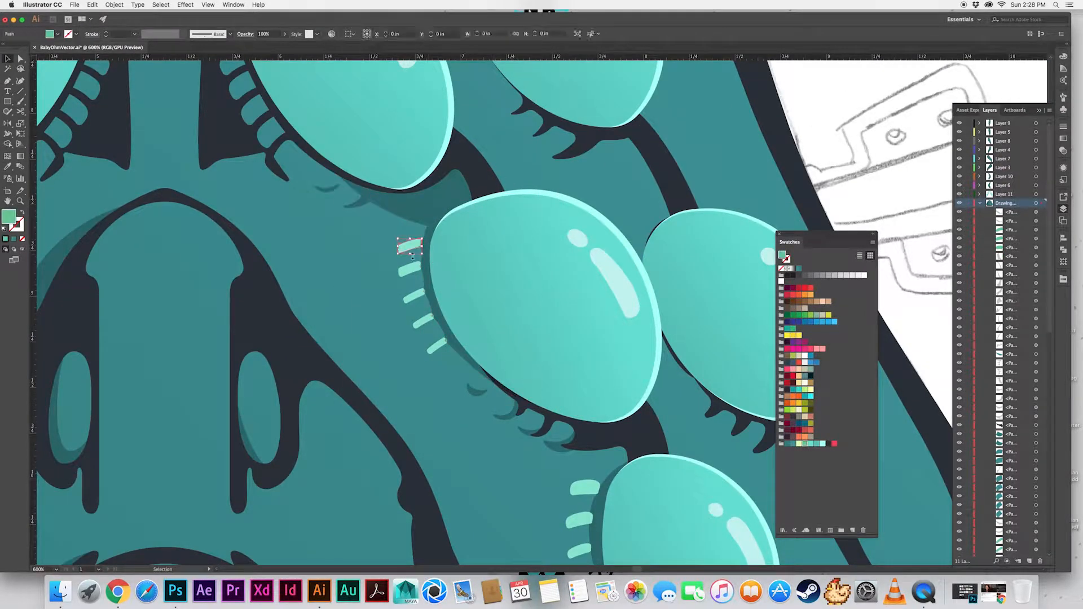
pyautogui.keyDown('shift'); pyautogui.click(409, 270); pyautogui.keyUp('shift')
pyautogui.keyDown('shift'); pyautogui.click(413, 296); pyautogui.keyUp('shift')
pyautogui.keyDown('shift'); pyautogui.click(423, 321); pyautogui.keyUp('shift')
pyautogui.press('super+equal')
pyautogui.press('super+equal')
pyautogui.press('super+equal')
pyautogui.press('super+equal')
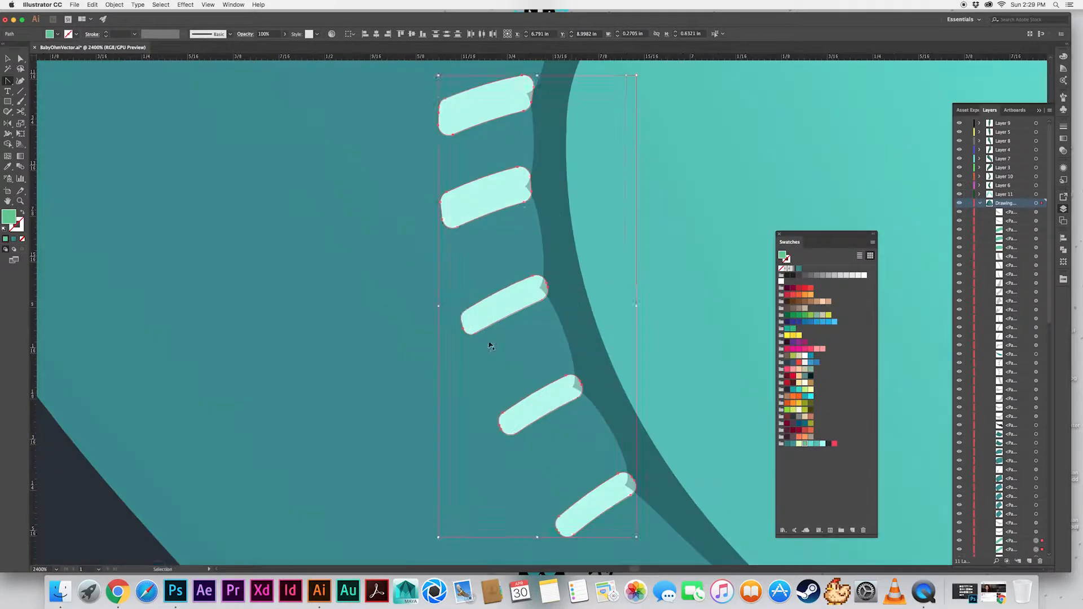
# Bring the large eye's glint copies in front of its shadow
pyautogui.press('v')
pyautogui.keyDown('shift'); pyautogui.click(564, 287); pyautogui.keyUp('shift')
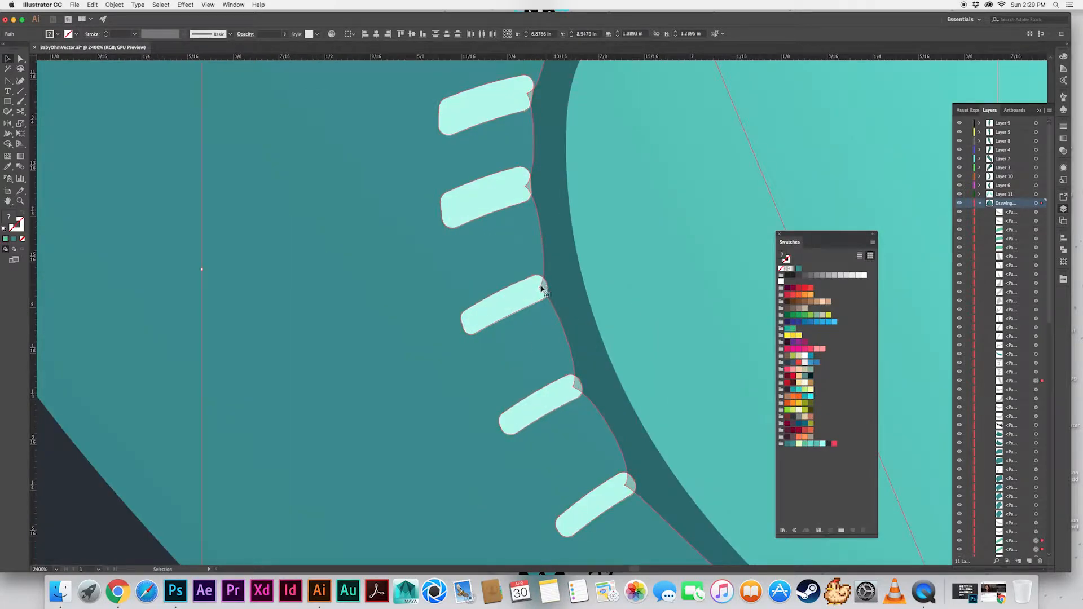
pyautogui.press('super+shift+a')
pyautogui.click(488, 111)
pyautogui.keyDown('shift'); pyautogui.click(484, 202); pyautogui.keyUp('shift')
pyautogui.press('super+shift+bracketright')
# Cut the five glint shapes out of the large eye's shadow with Shape Builder and delete the glint copies
pyautogui.keyDown('shift'); pyautogui.click(582, 350); pyautogui.keyUp('shift')
pyautogui.hotkey('shift', 'm')
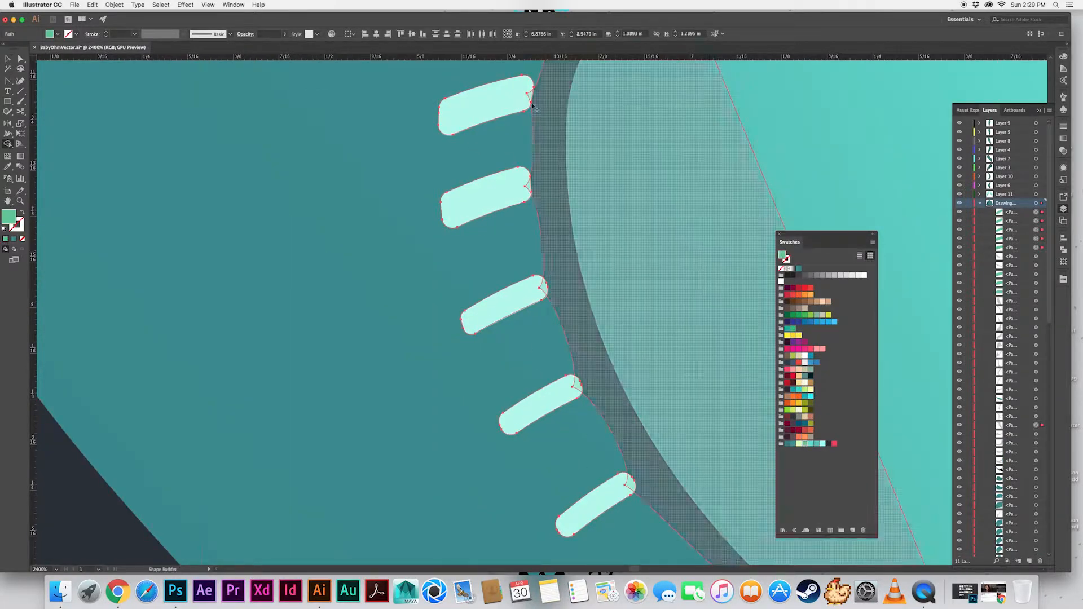
pyautogui.press('v')
pyautogui.click(609, 486)
pyautogui.keyDown('shift'); pyautogui.click(541, 405); pyautogui.keyUp('shift')
pyautogui.keyDown('shift'); pyautogui.click(504, 306); pyautogui.keyUp('shift')
pyautogui.keyDown('shift'); pyautogui.click(487, 197); pyautogui.keyUp('shift')
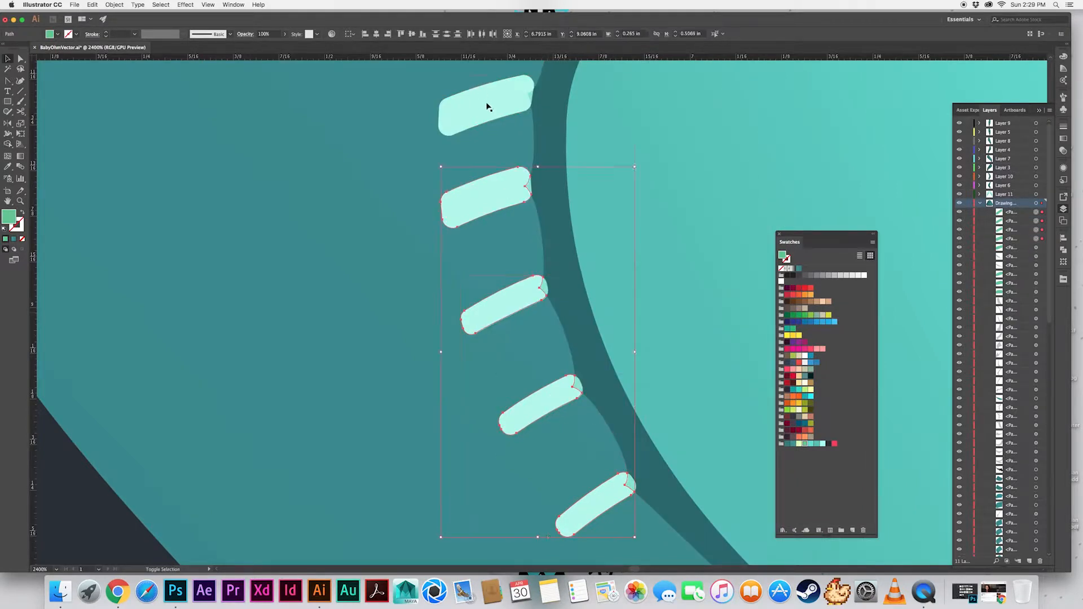
pyautogui.keyDown('shift'); pyautogui.click(487, 107); pyautogui.keyUp('shift')
pyautogui.press('Delete')
# Trim the large eye's shadow along the dark lash shape with Shape Builder and delete the leftover copy of the lash shape
pyautogui.press('super+minus')
pyautogui.press('super+minus')
pyautogui.press('super+minus')
pyautogui.press('super+minus')
pyautogui.moveTo(468, 262); pyautogui.dragTo(383, 220)
pyautogui.click(626, 322)
pyautogui.keyDown('shift'); pyautogui.click(505, 232); pyautogui.keyUp('shift')
pyautogui.hotkey('shift', 'm')
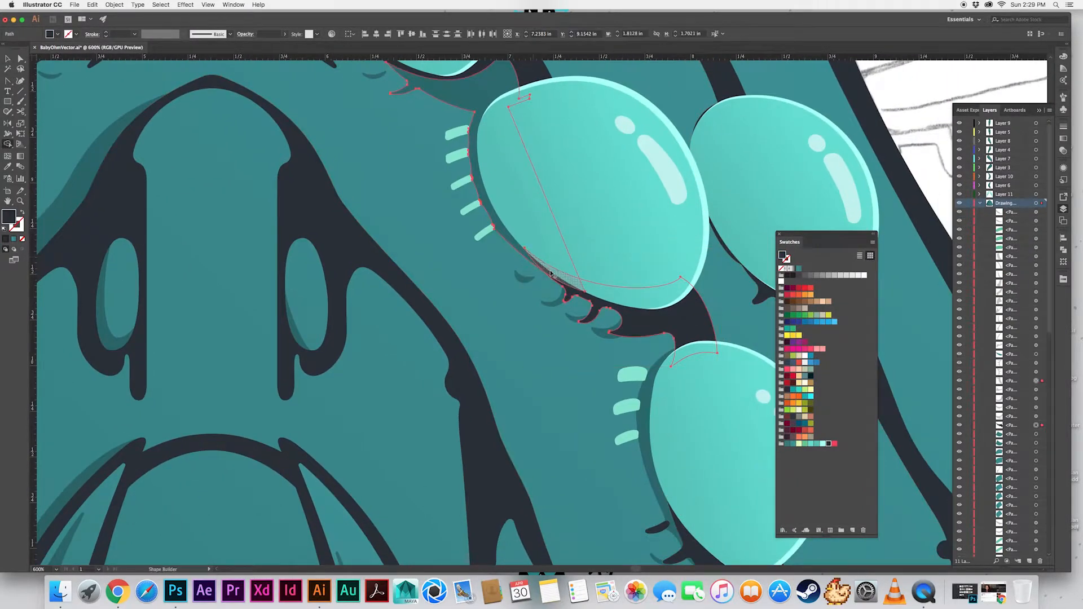
pyautogui.press('v')
pyautogui.click(667, 330)
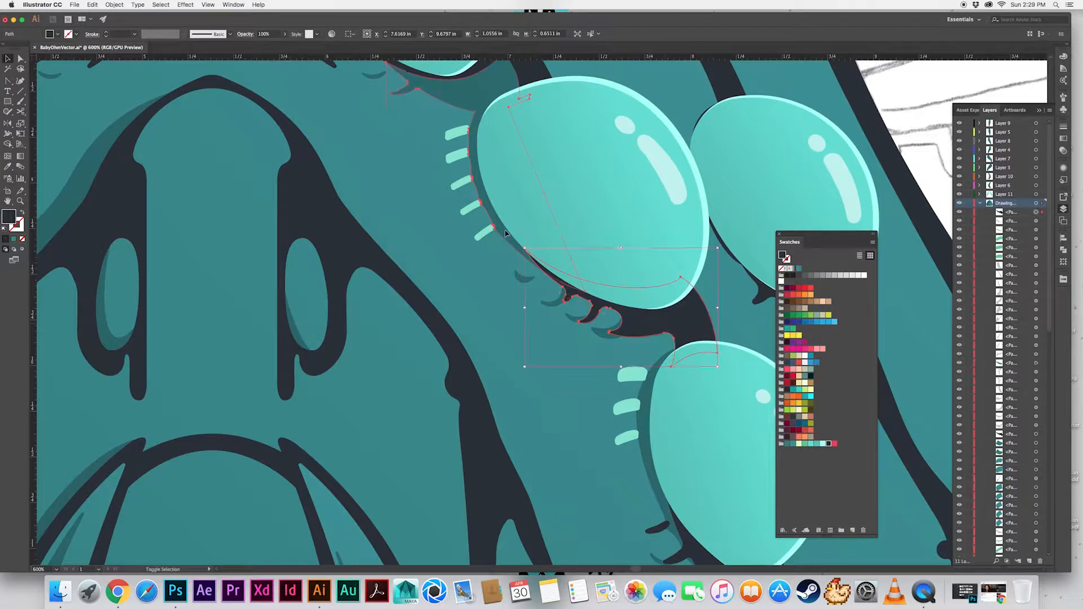
pyautogui.hotkey('shift', 'm')
pyautogui.keyDown('alt'); pyautogui.click(552, 274); pyautogui.keyUp('alt')
pyautogui.press('v')
pyautogui.click(699, 311)
pyautogui.press('Delete')
# Draw a shadow shape along the segments beside the center-right eye and copy the translucent shadow style onto it
pyautogui.moveTo(485, 113); pyautogui.dragTo(552, 276)
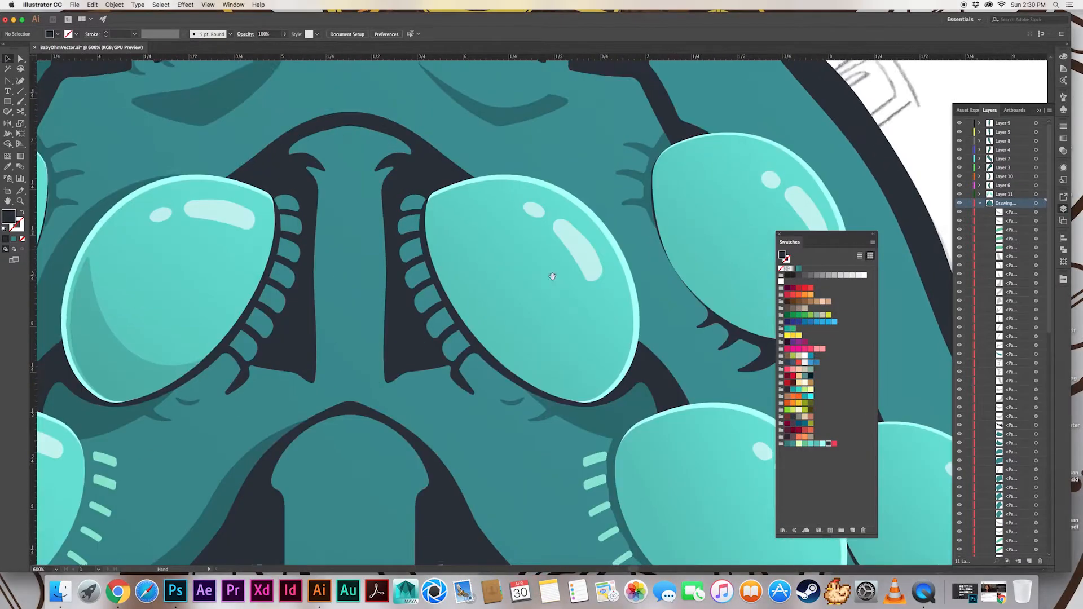
pyautogui.scroll(2, 442, 309)
pyautogui.moveTo(370, 176); pyautogui.dragTo(382, 175)
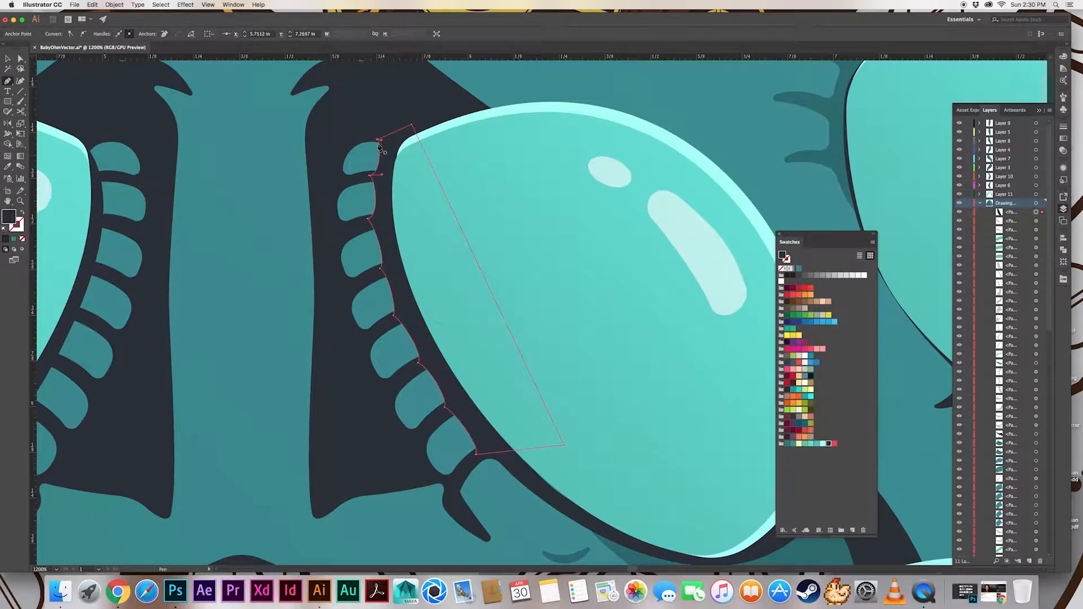
pyautogui.press('v')
pyautogui.press('i')
pyautogui.click(625, 552)
# Select the seven teal segments beside the center-right eye and duplicate them in front of the new shadow
pyautogui.press('v')
pyautogui.click(363, 160)
pyautogui.keyDown('shift'); pyautogui.click(361, 202); pyautogui.keyUp('shift')
pyautogui.keyDown('shift'); pyautogui.click(364, 254); pyautogui.keyUp('shift')
pyautogui.keyDown('shift'); pyautogui.click(377, 305); pyautogui.keyUp('shift')
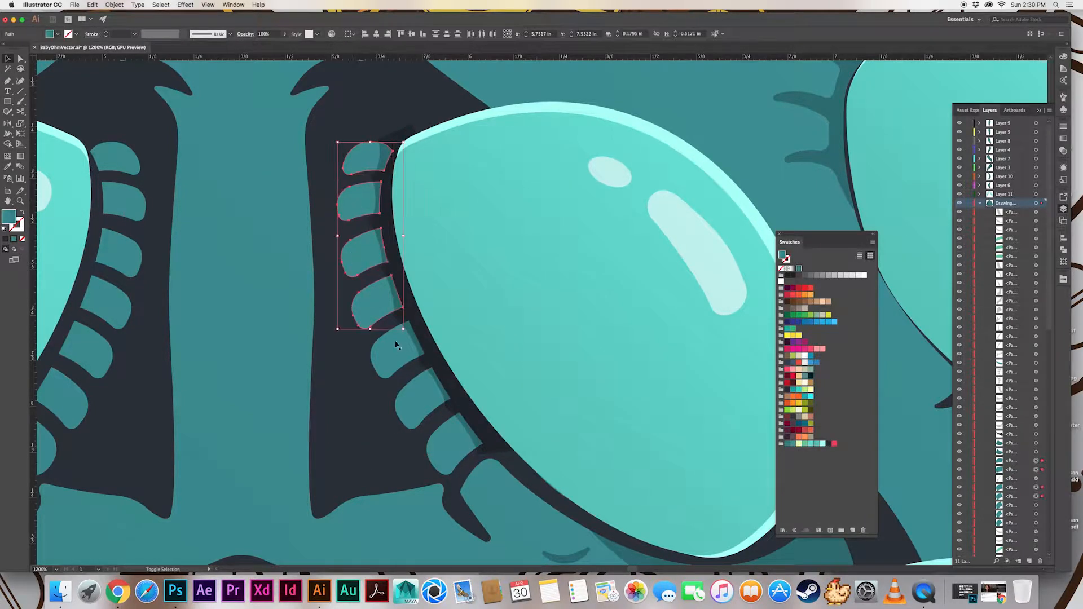
pyautogui.keyDown('shift'); pyautogui.click(395, 358); pyautogui.keyUp('shift')
pyautogui.keyDown('shift'); pyautogui.click(420, 397); pyautogui.keyUp('shift')
pyautogui.keyDown('shift'); pyautogui.click(445, 443); pyautogui.keyUp('shift')
# Trim the new shadow to the seven segments with Shape Builder and delete the segment copies
pyautogui.keyDown('shift'); pyautogui.click(388, 271); pyautogui.keyUp('shift')
pyautogui.hotkey('shift', 'm')
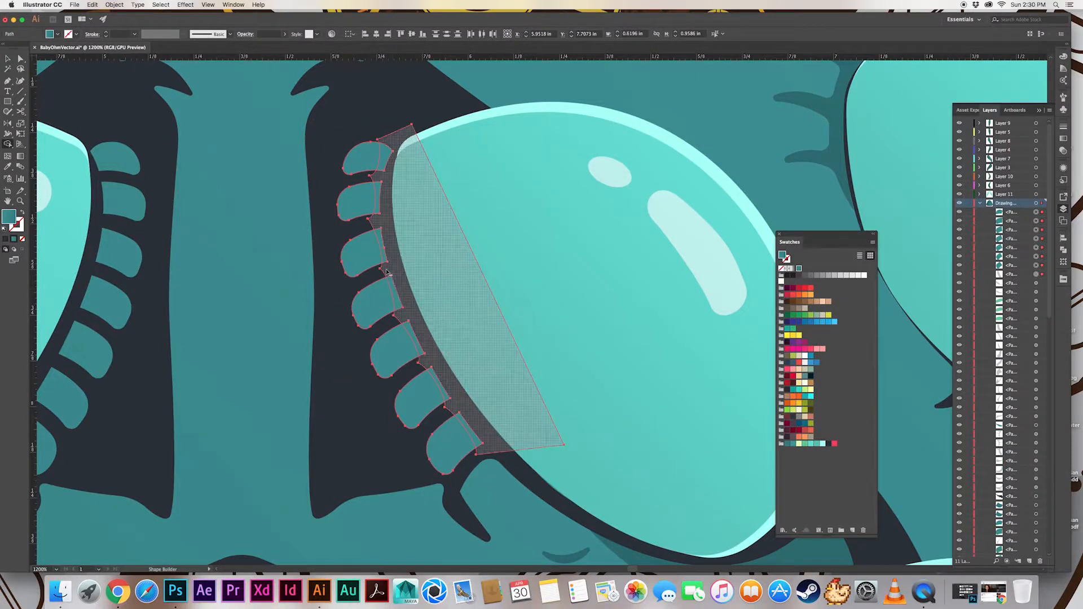
pyautogui.keyDown('alt'); pyautogui.click(387, 271); pyautogui.keyUp('alt')
pyautogui.press('v')
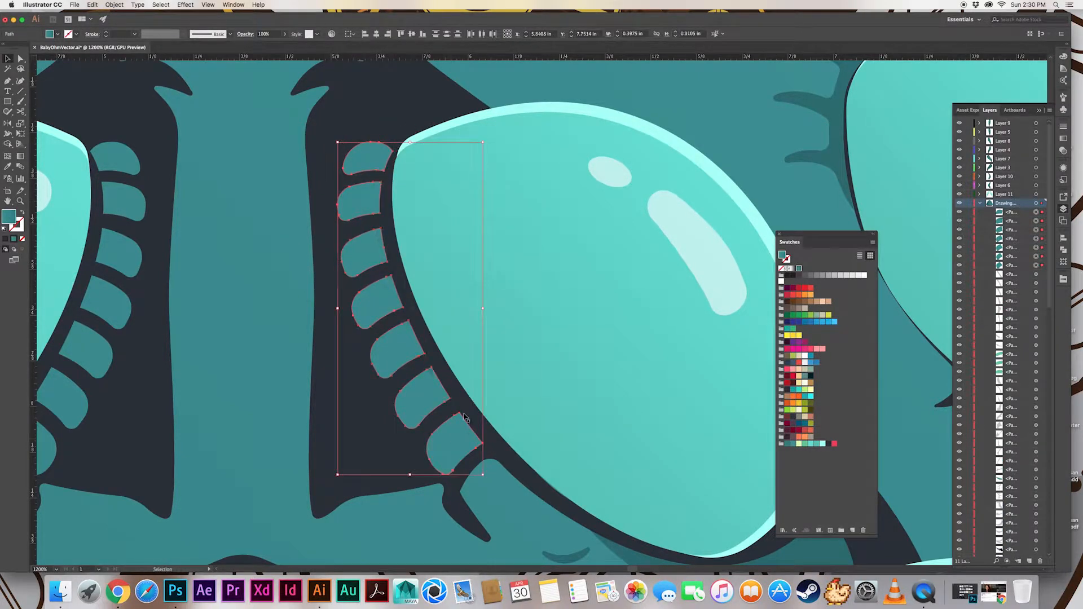
pyautogui.press('Delete')
# Save the artwork and delete the translucent shadow piece between the center-right eye and the outer eye beside it
pyautogui.moveTo(631, 555); pyautogui.dragTo(379, 324)
pyautogui.press('super+minus')
pyautogui.press('super+minus')
pyautogui.press('super+minus')
pyautogui.press('super+minus')
pyautogui.press('super+minus')
pyautogui.press('super+s')
pyautogui.moveTo(533, 372); pyautogui.dragTo(393, 329)
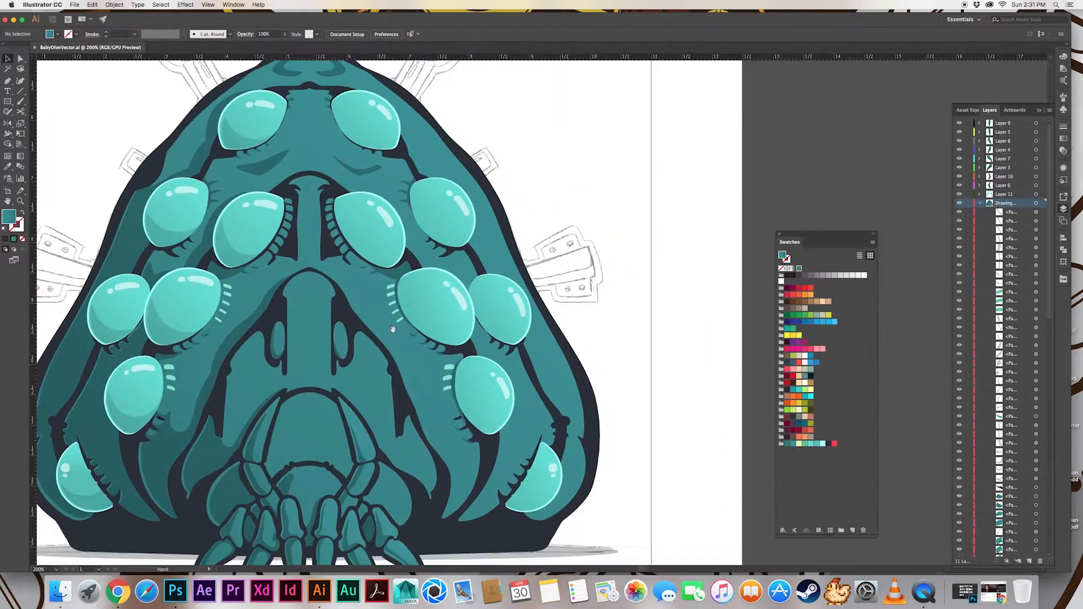
pyautogui.moveTo(358, 298); pyautogui.dragTo(371, 374)
pyautogui.click(424, 244)
pyautogui.press('Delete')
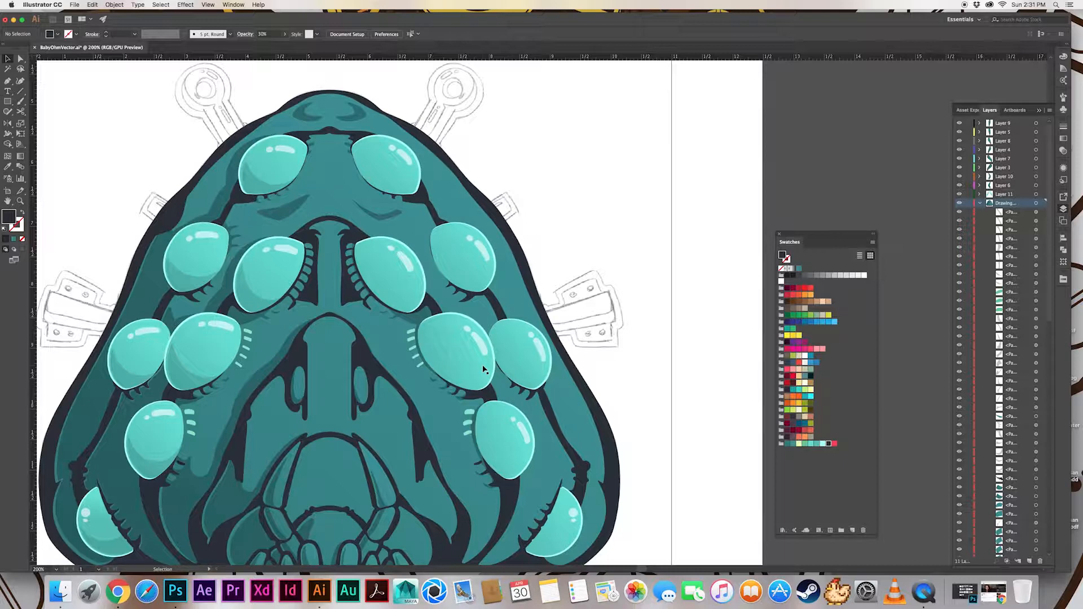
# Create inset copies of the seven segments beside the center-left eye using Offset Path with an offset of -0.01 in
pyautogui.keyDown('super'); pyautogui.click(308, 311); pyautogui.keyUp('super')
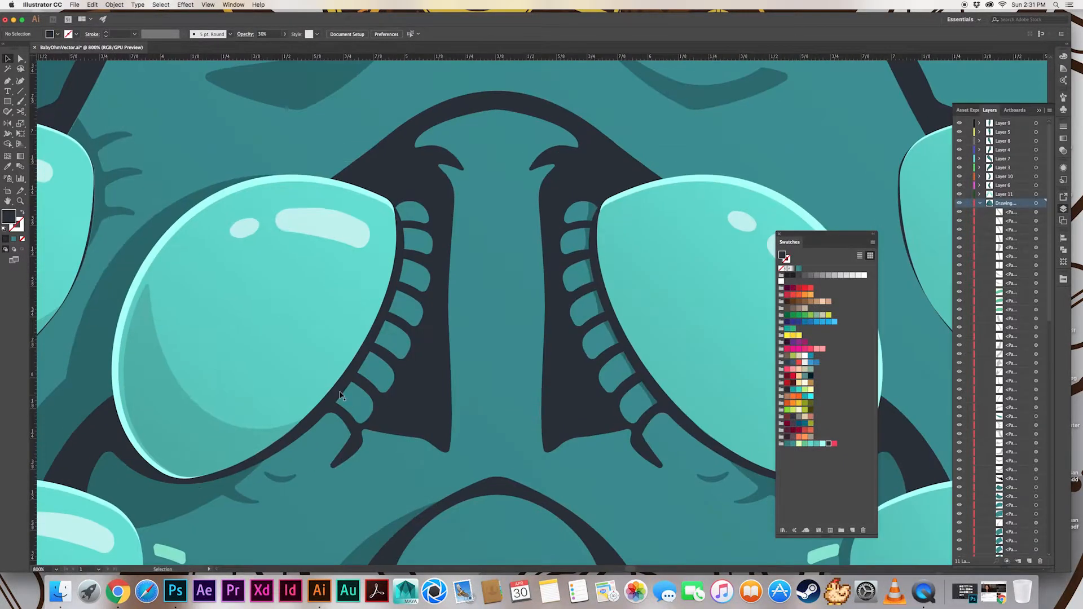
pyautogui.click(356, 403)
pyautogui.keyDown('shift'); pyautogui.click(377, 373); pyautogui.keyUp('shift')
pyautogui.keyDown('shift'); pyautogui.click(393, 341); pyautogui.keyUp('shift')
pyautogui.keyDown('shift'); pyautogui.click(407, 310); pyautogui.keyUp('shift')
pyautogui.keyDown('shift'); pyautogui.click(418, 242); pyautogui.keyUp('shift')
pyautogui.keyDown('shift'); pyautogui.click(414, 214); pyautogui.keyUp('shift')
pyautogui.click(115, 4)
pyautogui.moveTo(120, 177)
pyautogui.click(226, 202)
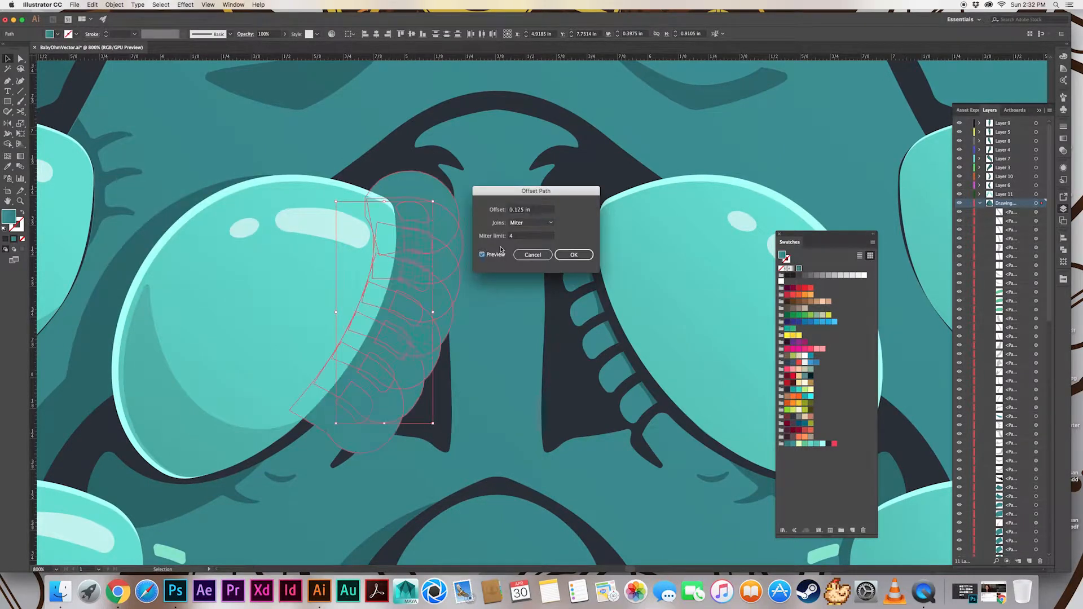
pyautogui.write('-.01')
pyautogui.press('Tab')
pyautogui.press('Return')
# Copy the mint glint color onto the seven inset segment shapes beside the center-left eye
pyautogui.press('i')
pyautogui.click(170, 554)
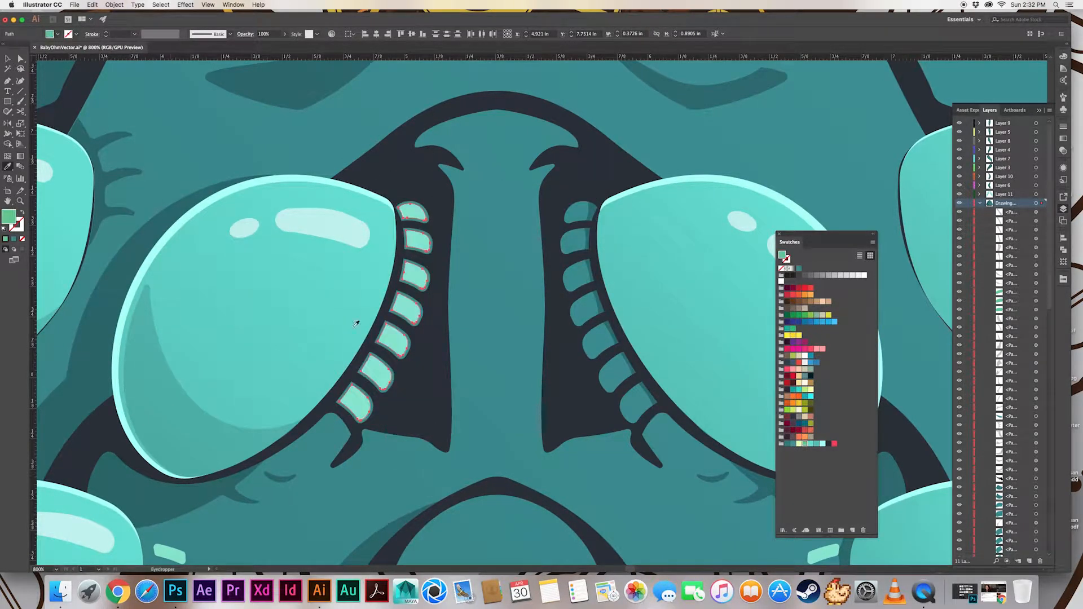
pyautogui.press('v')
pyautogui.click(416, 225)
# Cut the lower part off the topmost segment's glint with a pen-drawn shape and Shape Builder, and refine its corner
pyautogui.moveTo(402, 213); pyautogui.dragTo(402, 213)
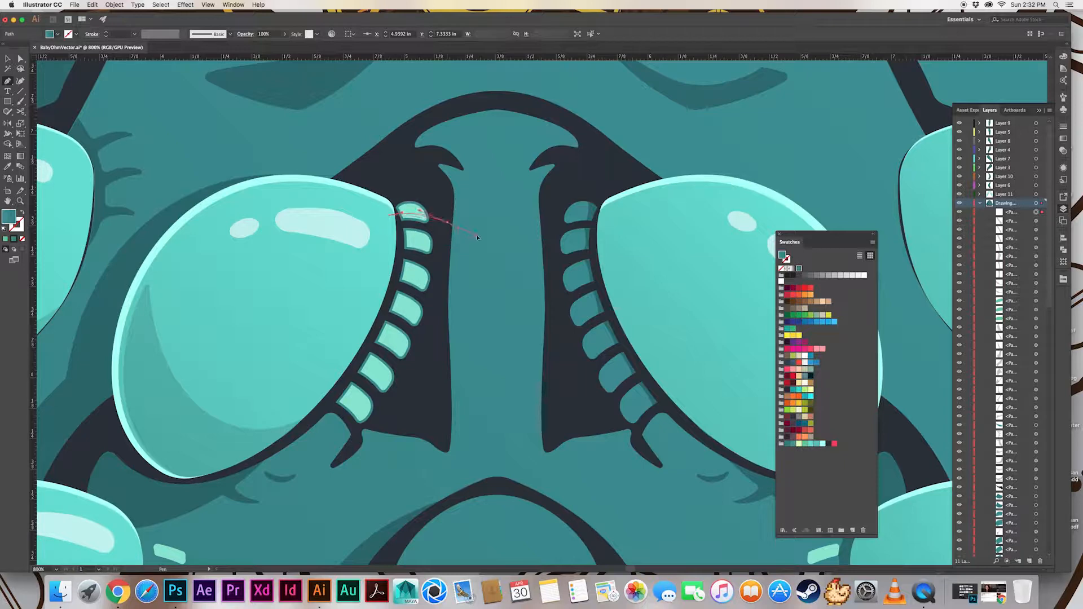
pyautogui.click(477, 237)
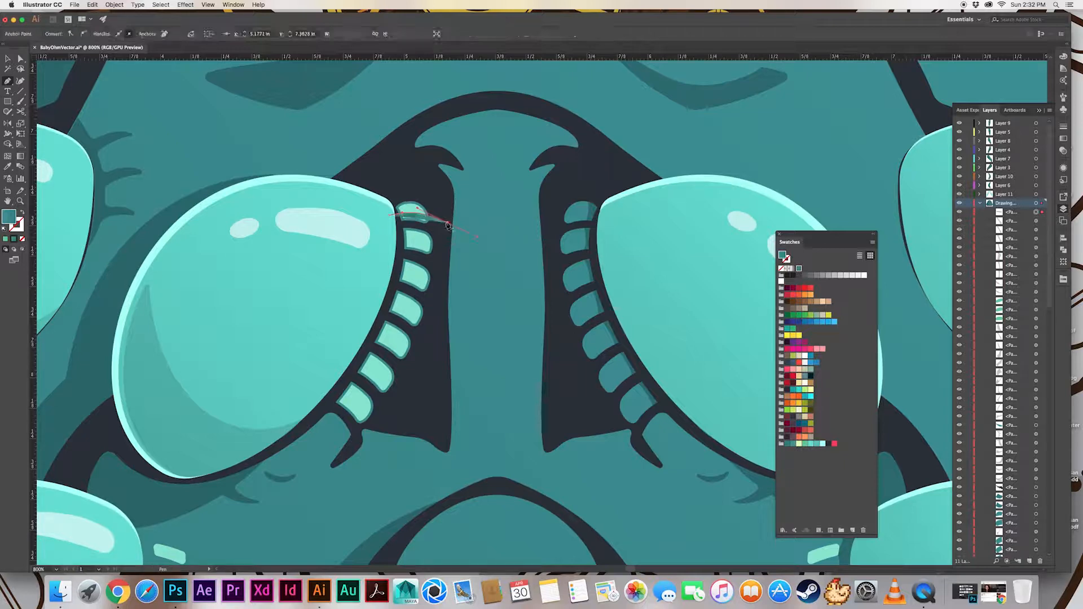
pyautogui.keyDown('shift'); pyautogui.click(407, 210); pyautogui.keyUp('shift')
pyautogui.hotkey('shift', 'm')
pyautogui.moveTo(411, 217); pyautogui.dragTo(438, 221)
pyautogui.press('a')
pyautogui.click(425, 213)
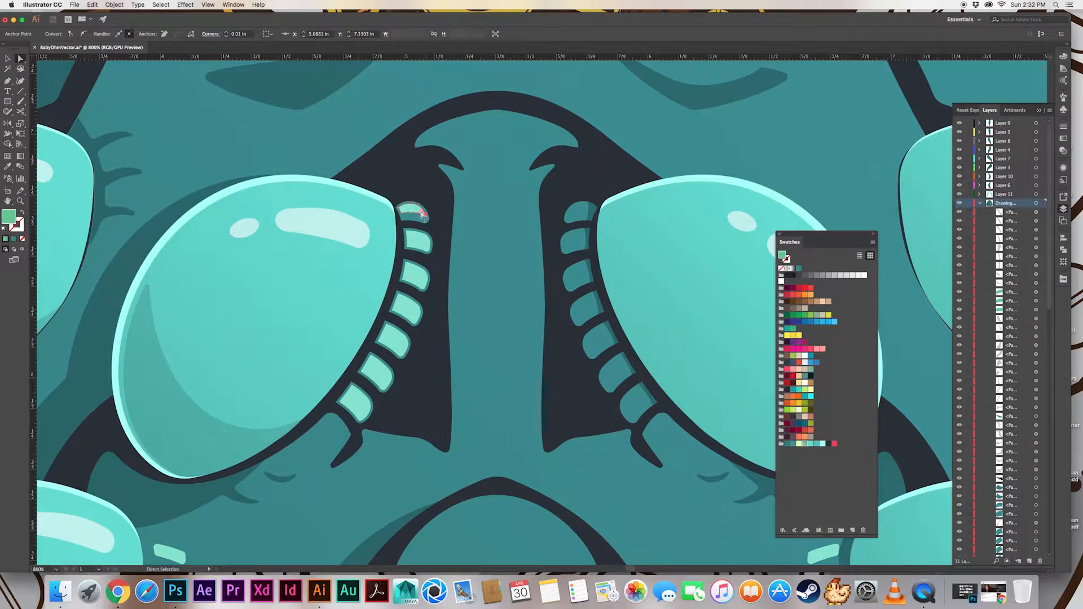
pyautogui.click(426, 219)
# Draw a closed curved cutting shape with the Pen tool over the lower part of the bottommost segment's glint
pyautogui.press('p')
pyautogui.scroll(-6, 411, 238)
pyautogui.scroll(6, 411, 239)
pyautogui.moveTo(343, 242); pyautogui.dragTo(361, 258)
pyautogui.moveTo(398, 299); pyautogui.dragTo(407, 325)
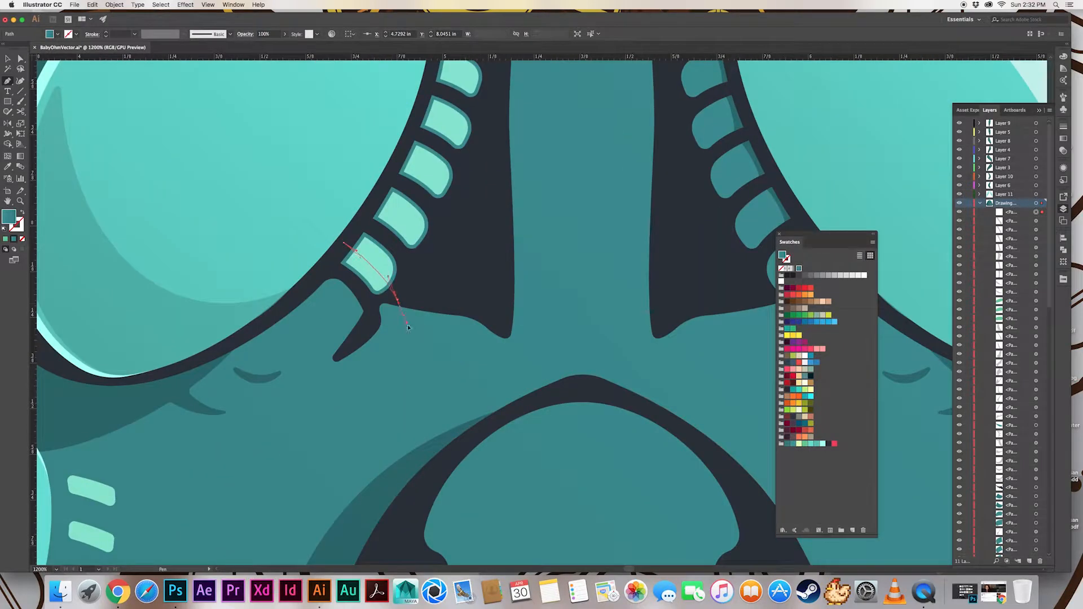
pyautogui.click(382, 315)
pyautogui.click(330, 279)
pyautogui.click(343, 243)
# Remove the covered part of the bottommost segment's glint with Shape Builder and round its cut corners
pyautogui.press('v')
pyautogui.keyDown('shift'); pyautogui.click(379, 257); pyautogui.keyUp('shift')
pyautogui.hotkey('shift', 'm')
pyautogui.moveTo(362, 270)
pyautogui.mouseDown()
pyautogui.moveTo(366, 295)
pyautogui.moveTo(382, 268)
pyautogui.mouseUp()
pyautogui.press('a')
pyautogui.click(389, 283)
pyautogui.moveTo(351, 216); pyautogui.dragTo(369, 255)
pyautogui.moveTo(364, 247); pyautogui.dragTo(369, 252)
# Round the corner of the topmost segment's glint nearest the center-left eye
pyautogui.scroll(6, 389, 248)
pyautogui.click(403, 160)
pyautogui.click(410, 165)
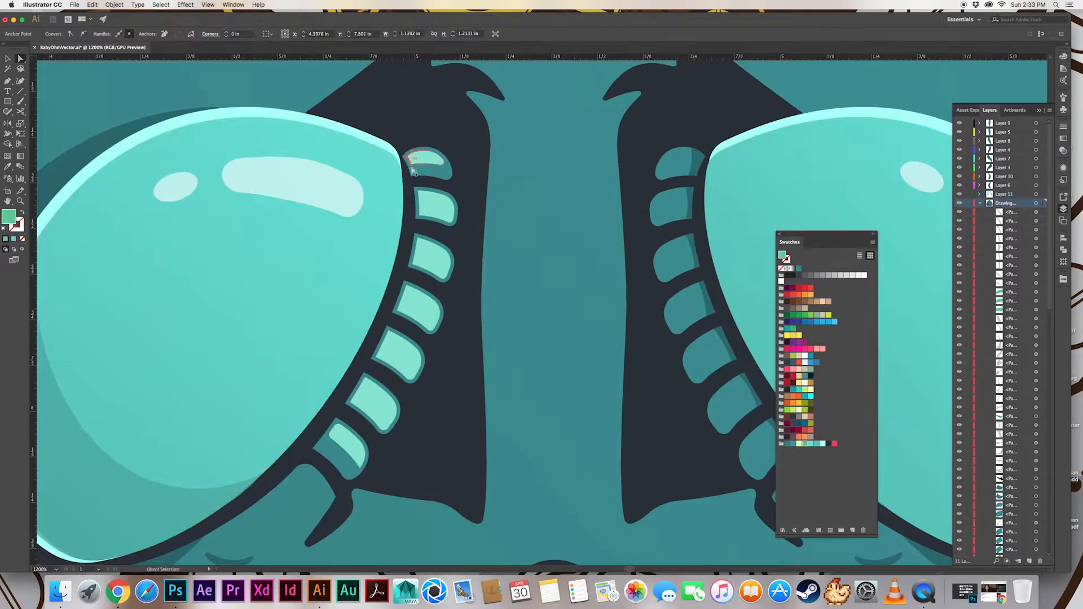
pyautogui.moveTo(415, 159); pyautogui.dragTo(468, 229)
# Cut the lower part off the second segment's glint with a pen-drawn curve and Shape Builder, and round its corners
pyautogui.press('p')
pyautogui.scroll(-1, 417, 181)
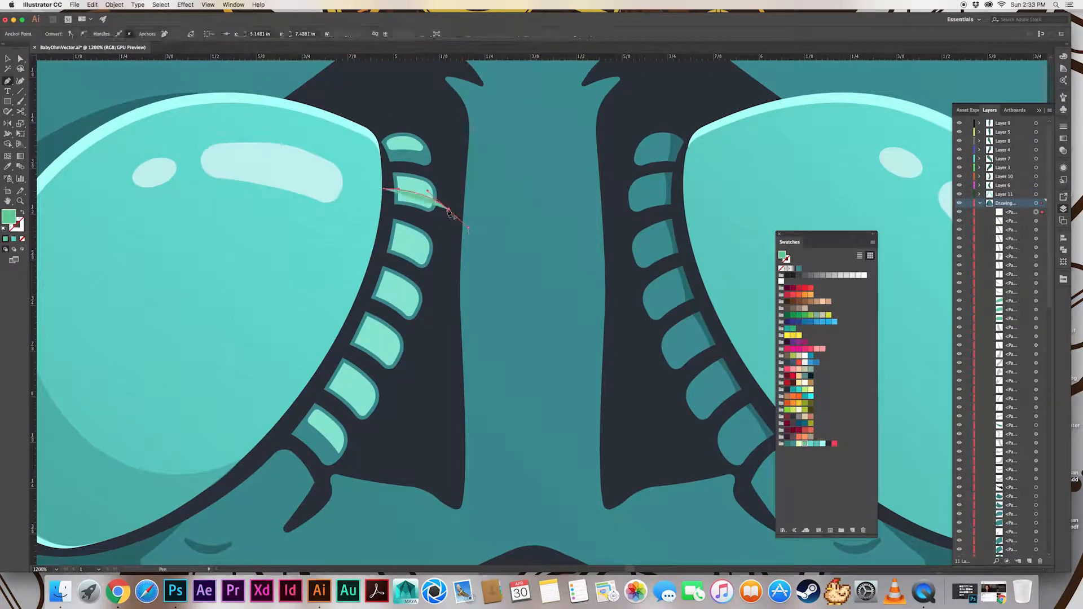
pyautogui.press('v')
pyautogui.keyDown('shift'); pyautogui.click(408, 183); pyautogui.keyUp('shift')
pyautogui.hotkey('shift', 'm')
pyautogui.moveTo(411, 198); pyautogui.dragTo(433, 196)
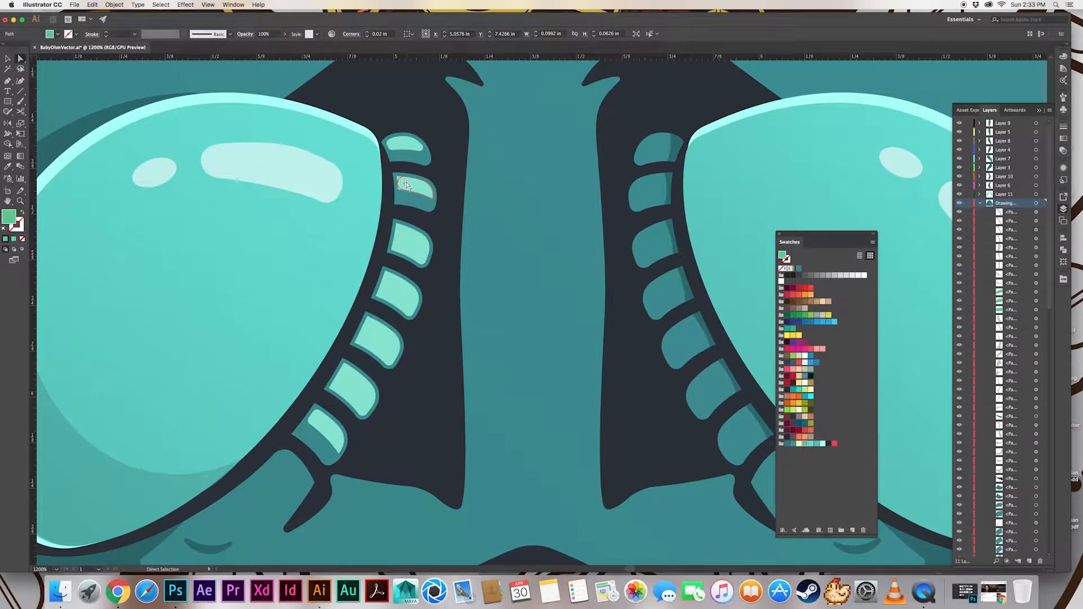
# Draw a closed cutting shape over the third segment's glint and trim off its lower part with Shape Builder
pyautogui.press('p')
pyautogui.moveTo(379, 233)
pyautogui.mouseDown()
pyautogui.moveTo(410, 254)
pyautogui.moveTo(386, 247)
pyautogui.mouseUp()
pyautogui.click(441, 266)
pyautogui.click(426, 277)
pyautogui.click(372, 256)
pyautogui.click(379, 233)
pyautogui.press('v')
pyautogui.keyDown('shift'); pyautogui.click(412, 243); pyautogui.keyUp('shift')
pyautogui.hotkey('shift', 'm')
pyautogui.press('v')
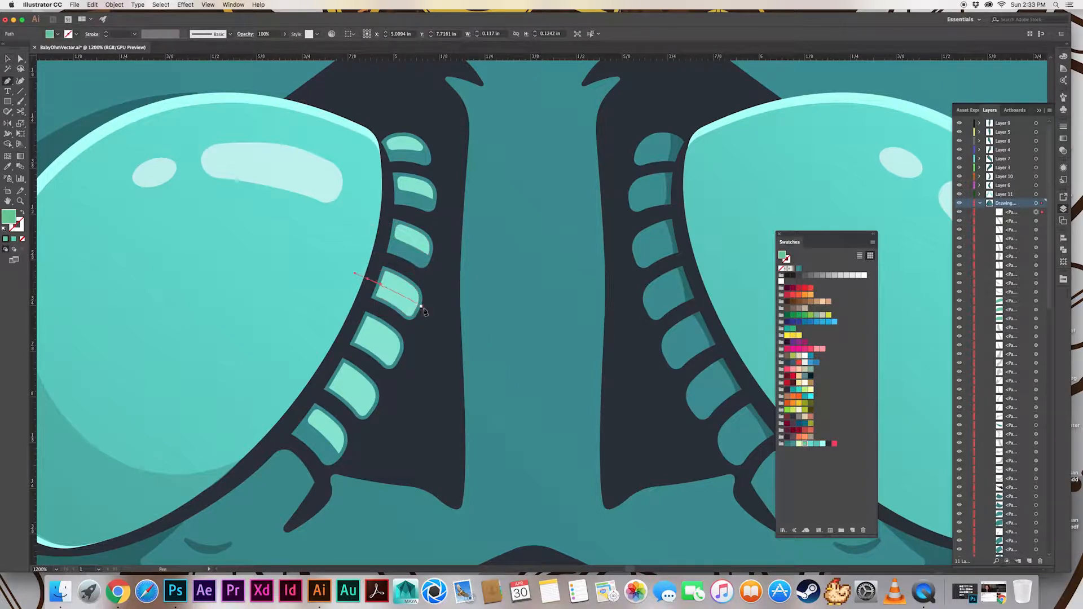
# Cut away the lower part of the fourth segment's glint with a pen-drawn shape and Shape Builder
pyautogui.click(431, 338)
pyautogui.moveTo(420, 307); pyautogui.dragTo(395, 286)
pyautogui.click(363, 301)
pyautogui.click(367, 278)
pyautogui.press('v')
pyautogui.keyDown('shift'); pyautogui.click(390, 279); pyautogui.keyUp('shift')
pyautogui.hotkey('shift', 'm')
pyautogui.press('a')
# Draw a curved cutting shape across the fifth segment's glint and remove its lower part with Shape Builder
pyautogui.moveTo(395, 327); pyautogui.dragTo(407, 272)
pyautogui.press('p')
pyautogui.click(357, 264)
pyautogui.moveTo(420, 315); pyautogui.dragTo(430, 332)
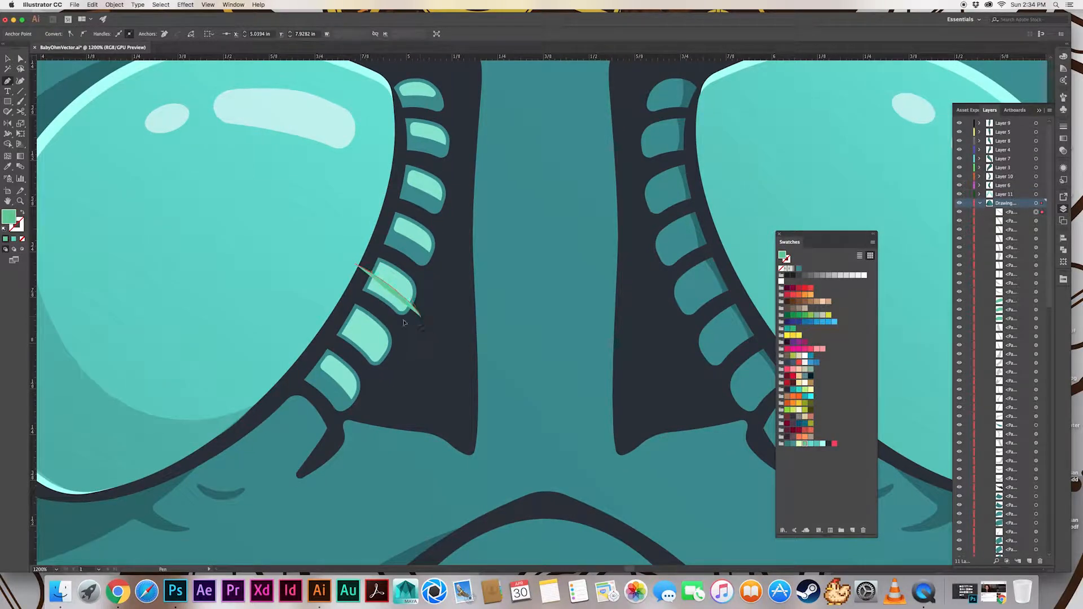
pyautogui.click(405, 322)
pyautogui.click(353, 289)
pyautogui.click(357, 264)
pyautogui.press('v')
pyautogui.keyDown('shift'); pyautogui.click(390, 283); pyautogui.keyUp('shift')
pyautogui.hotkey('shift', 'm')
pyautogui.moveTo(394, 293)
pyautogui.mouseDown()
pyautogui.moveTo(382, 305)
pyautogui.moveTo(408, 295)
pyautogui.mouseUp()
# Trim the lower part of the sixth segment's glint with a closed pen-drawn shape and Shape Builder
pyautogui.moveTo(364, 319)
pyautogui.mouseDown()
pyautogui.moveTo(392, 273)
pyautogui.moveTo(377, 270)
pyautogui.mouseUp()
pyautogui.press('p')
pyautogui.moveTo(418, 321); pyautogui.dragTo(438, 359)
pyautogui.click(418, 322)
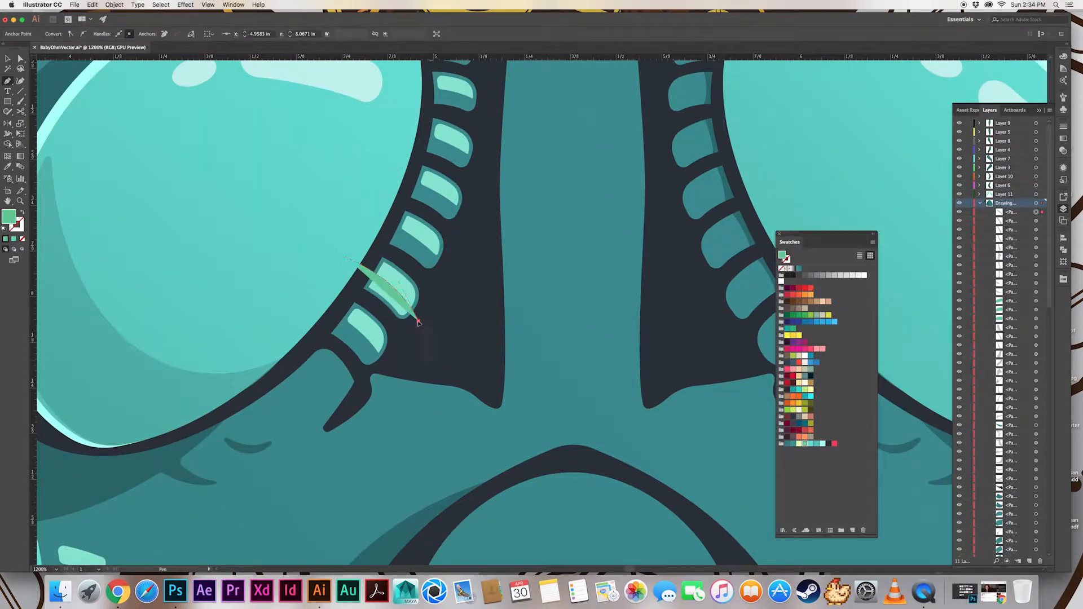
pyautogui.click(402, 337)
pyautogui.click(343, 290)
pyautogui.click(361, 264)
pyautogui.press('v')
pyautogui.keyDown('shift'); pyautogui.click(398, 285); pyautogui.keyUp('shift')
pyautogui.hotkey('shift', 'm')
pyautogui.moveTo(398, 298); pyautogui.dragTo(320, 256)
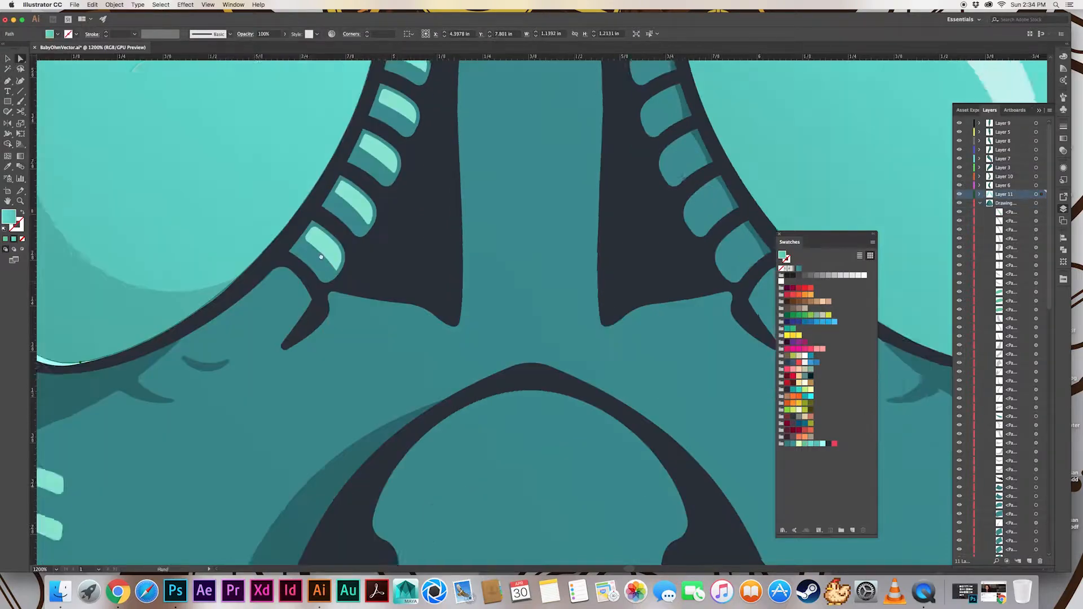
# Save the artwork with the finished segment glints
pyautogui.press('super+minus')
pyautogui.press('super+minus')
pyautogui.press('super+minus')
pyautogui.press('super+s')
# Paint a short mint glint with a 0.75 pt stroke between the lashes beside the upper outer-left eye
pyautogui.moveTo(375, 316)
pyautogui.mouseDown()
pyautogui.moveTo(348, 287)
pyautogui.moveTo(406, 326)
pyautogui.moveTo(392, 358)
pyautogui.moveTo(399, 383)
pyautogui.moveTo(410, 290)
pyautogui.moveTo(397, 286)
pyautogui.mouseUp()
pyautogui.press('super+equal')
pyautogui.press('super+equal')
pyautogui.press('super+equal')
pyautogui.press('i')
pyautogui.press('super+z')
pyautogui.press('v')
pyautogui.press('b')
pyautogui.press('super+z')
pyautogui.press('v')
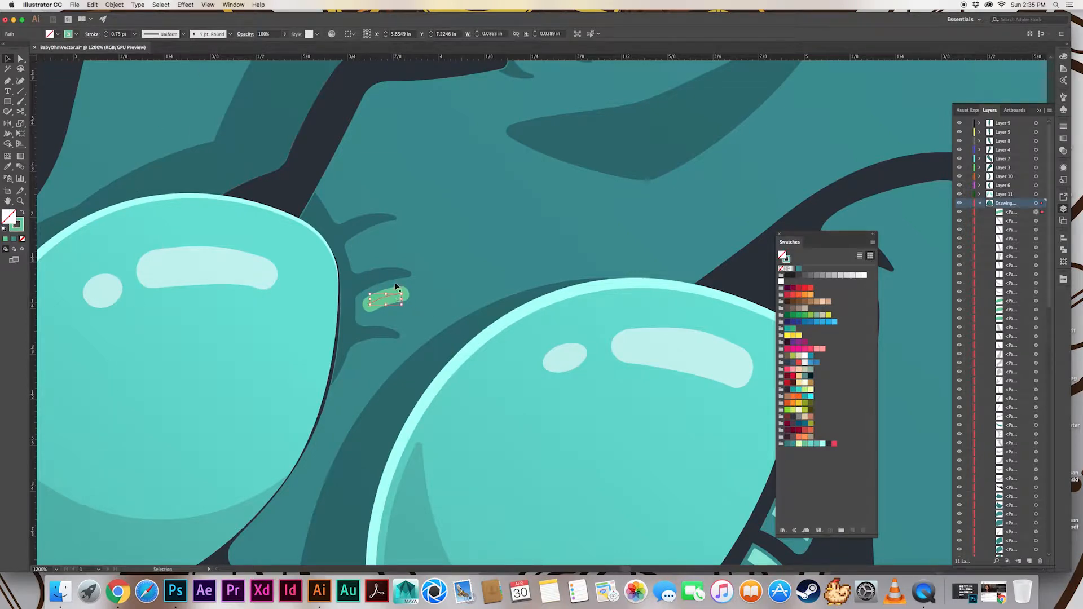
# Paint two more mint glints between the lashes beside the upper outer-left eye, above and below the existing glint
pyautogui.press('b')
pyautogui.moveTo(357, 252); pyautogui.dragTo(390, 237)
pyautogui.press('super+z')
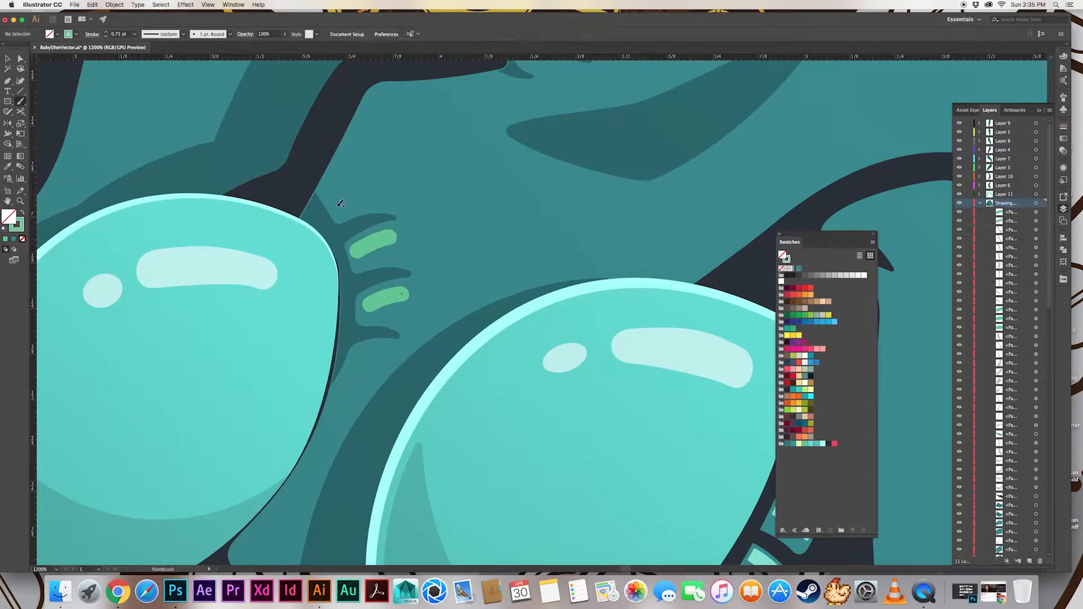
pyautogui.press('super+z')
pyautogui.moveTo(352, 198); pyautogui.dragTo(361, 193)
pyautogui.press('super+z')
pyautogui.moveTo(380, 244); pyautogui.dragTo(391, 243)
pyautogui.moveTo(369, 350); pyautogui.dragTo(382, 351)
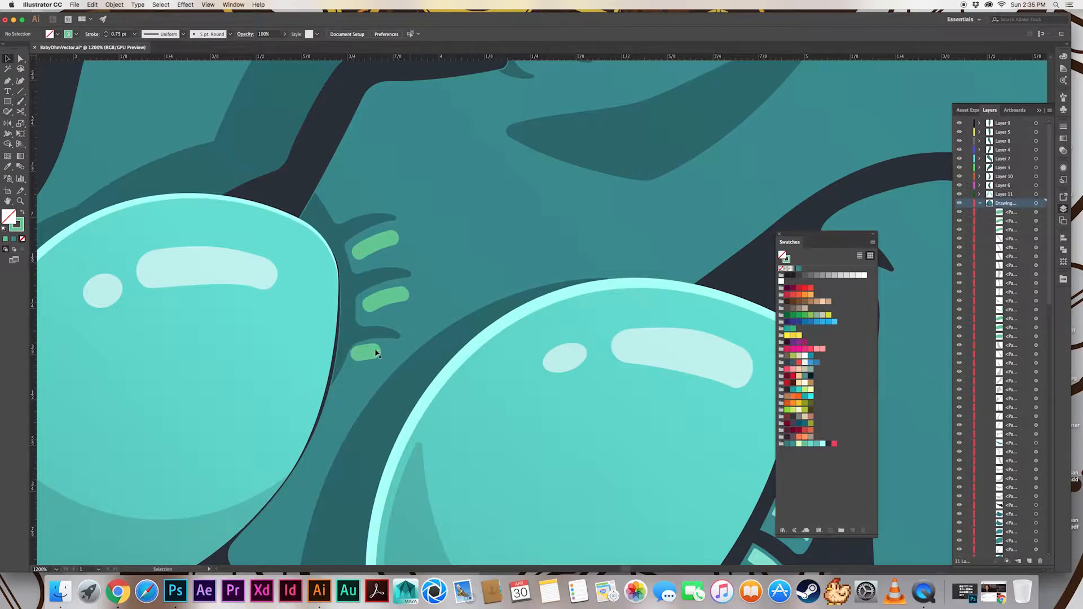
# Expand the three lash glints beside the upper outer-left eye into filled shapes and match them to the lighter mint of the finished glints
pyautogui.press('a')
pyautogui.click(207, 140)
pyautogui.click(375, 245)
pyautogui.keyDown('shift'); pyautogui.click(386, 299); pyautogui.keyUp('shift')
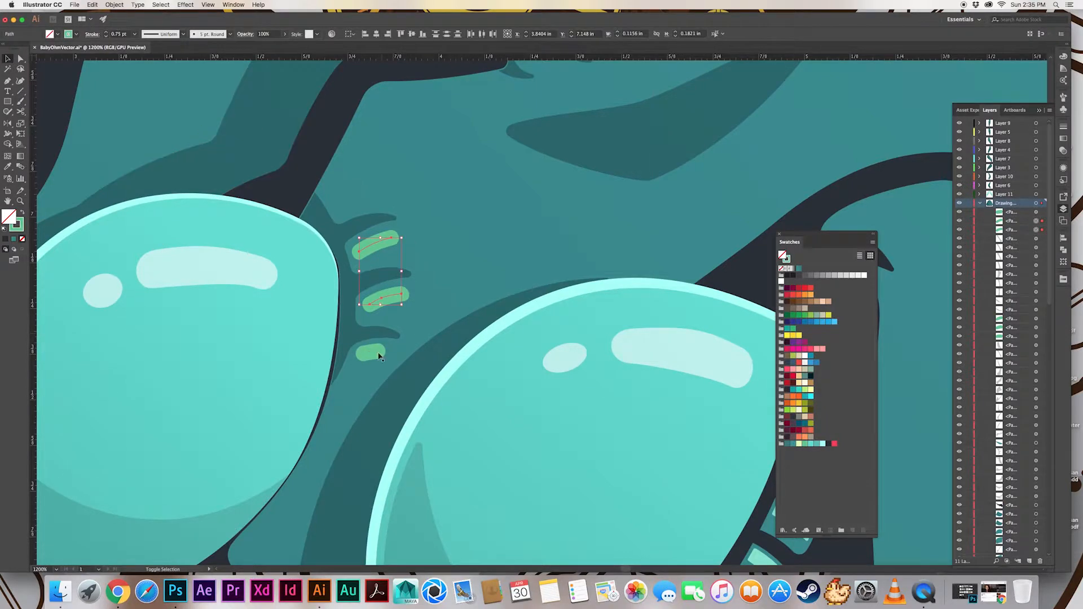
pyautogui.keyDown('shift'); pyautogui.click(372, 352); pyautogui.keyUp('shift')
pyautogui.press('v')
pyautogui.click(114, 5)
pyautogui.click(138, 97)
pyautogui.moveTo(622, 397); pyautogui.dragTo(452, 282)
pyautogui.press('v')
pyautogui.click(341, 138)
pyautogui.press('super+minus')
pyautogui.press('super+minus')
pyautogui.press('super+minus')
pyautogui.press('super+minus')
pyautogui.press('super+minus')
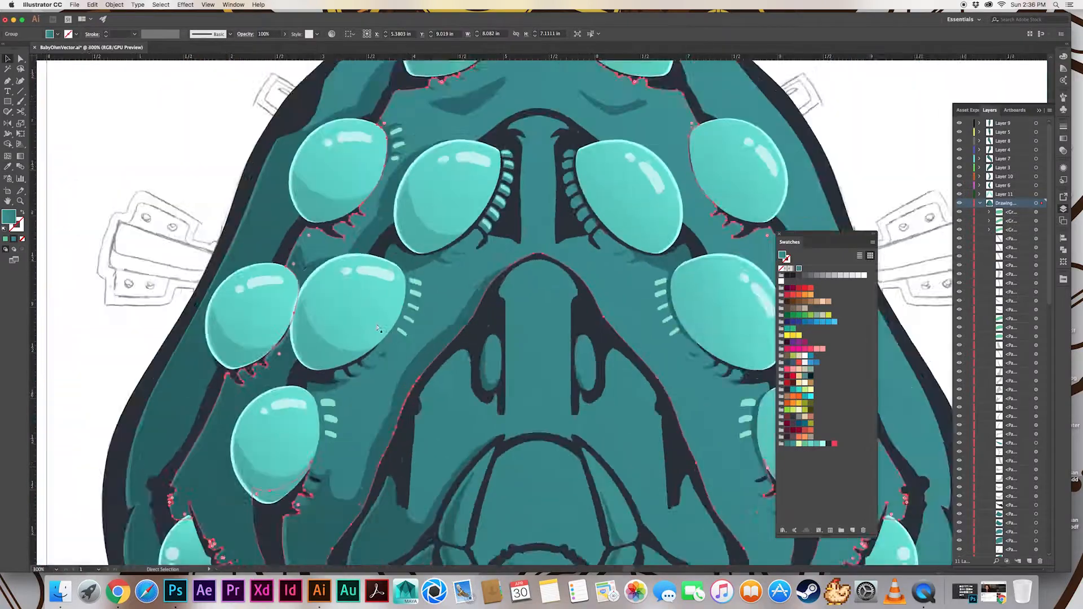
pyautogui.press('super+shift+a')
# Paint mint glints between the inner lashes of the topmost left eye, using a 0.75 pt stroke for the lower ones
pyautogui.moveTo(459, 164); pyautogui.dragTo(344, 266)
pyautogui.press('super+equal')
pyautogui.press('super+equal')
pyautogui.press('super+equal')
pyautogui.press('super+equal')
pyautogui.press('super+equal')
pyautogui.moveTo(281, 174); pyautogui.dragTo(455, 317)
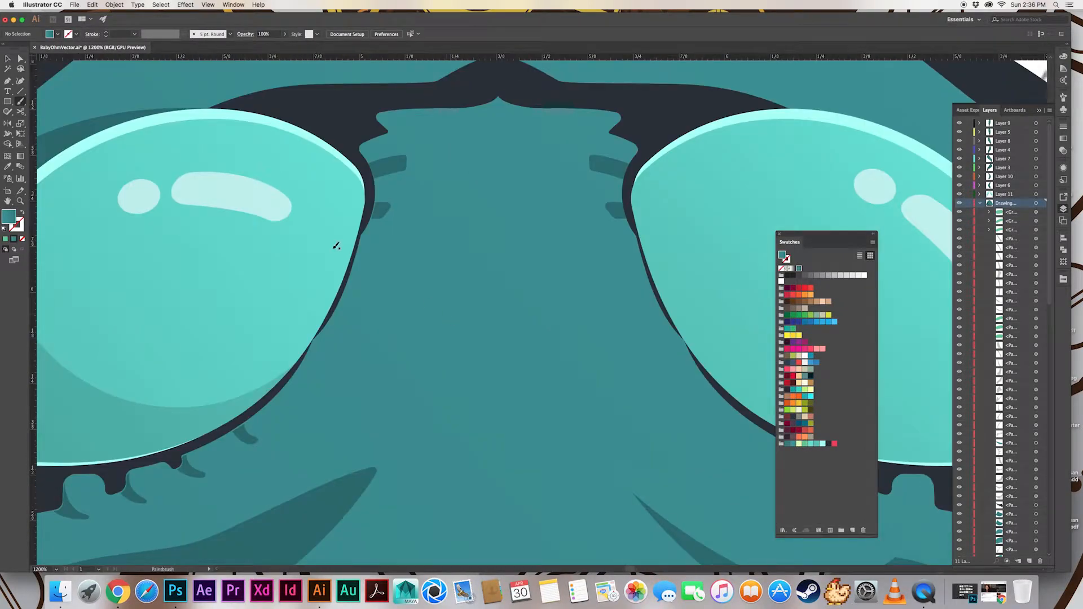
pyautogui.moveTo(299, 280); pyautogui.dragTo(316, 96)
pyautogui.click(338, 304)
pyautogui.moveTo(339, 304)
pyautogui.mouseDown()
pyautogui.moveTo(524, 117)
pyautogui.moveTo(448, 248)
pyautogui.moveTo(418, 237)
pyautogui.moveTo(431, 239)
pyautogui.mouseUp()
pyautogui.press('b')
pyautogui.press('super+z')
pyautogui.click(117, 34)
pyautogui.hotkey('shift', 'x')
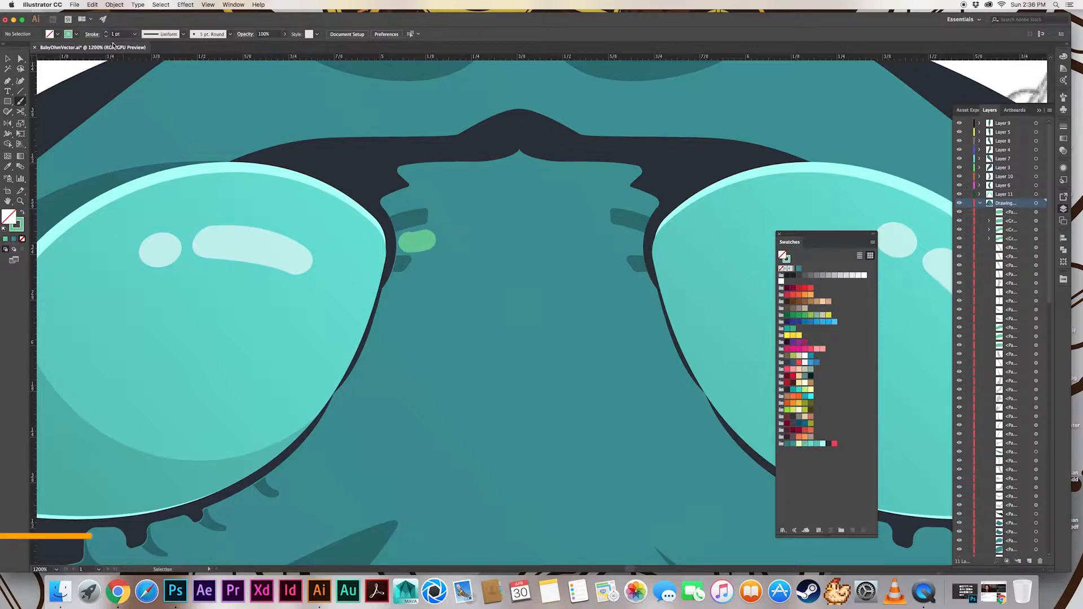
pyautogui.click(106, 32)
pyautogui.moveTo(393, 289); pyautogui.dragTo(419, 287)
pyautogui.moveTo(384, 317); pyautogui.dragTo(401, 316)
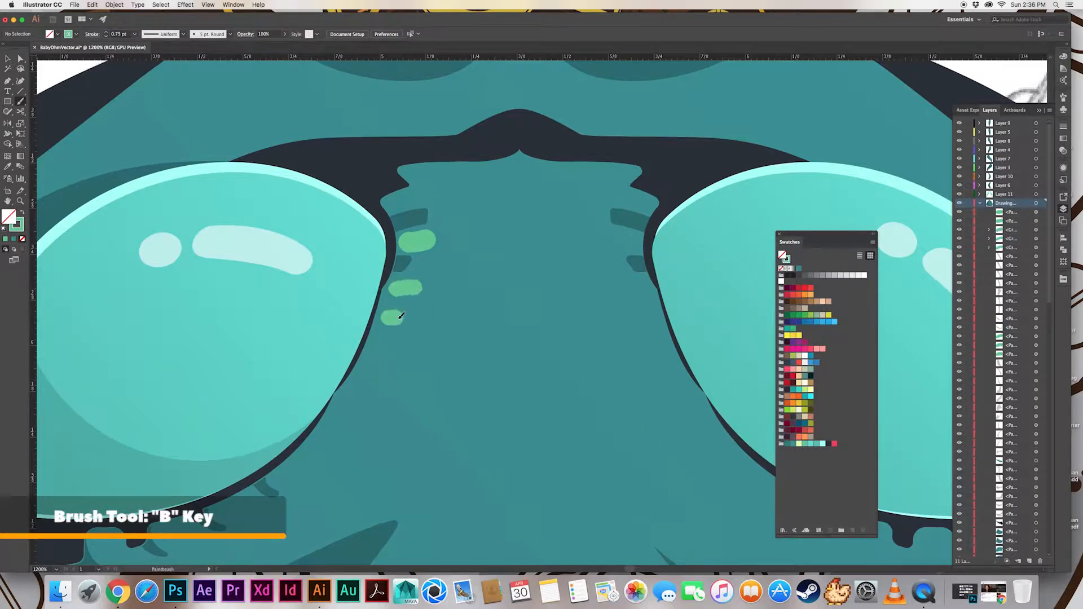
# Replace the thick upper glint beside the topmost left eye with a thinner one and add a small slanted glint above it
pyautogui.press('v')
pyautogui.click(430, 243)
pyautogui.press('Delete')
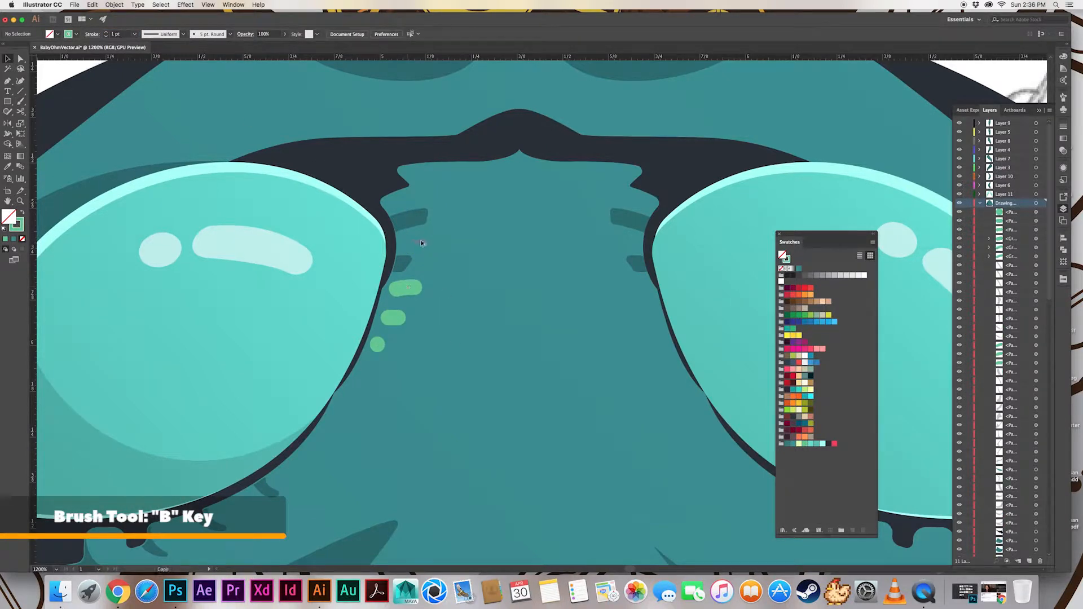
pyautogui.moveTo(421, 243); pyautogui.dragTo(422, 242)
pyautogui.moveTo(397, 319)
pyautogui.mouseDown()
pyautogui.moveTo(409, 218)
pyautogui.moveTo(408, 200)
pyautogui.moveTo(400, 204)
pyautogui.mouseUp()
pyautogui.click(397, 212)
pyautogui.click(400, 203)
pyautogui.click(179, 83)
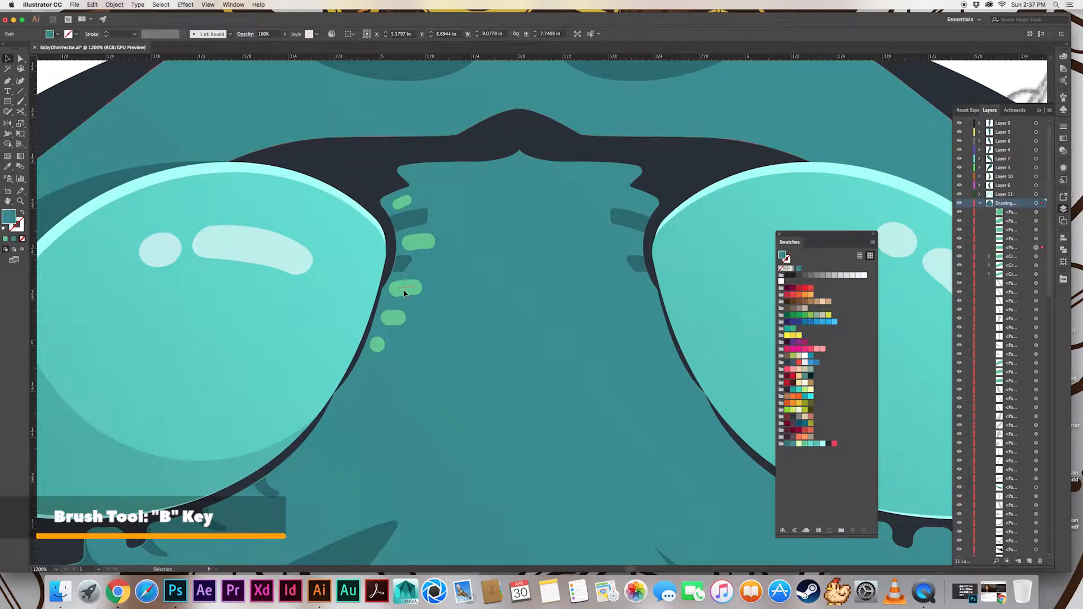
# Expand the five glints beside the topmost left eye and recolor them with the lighter mint of the existing glints
pyautogui.click(402, 203)
pyautogui.keyDown('shift'); pyautogui.click(417, 242); pyautogui.keyUp('shift')
pyautogui.keyDown('shift'); pyautogui.click(406, 287); pyautogui.keyUp('shift')
pyautogui.keyDown('shift'); pyautogui.click(393, 317); pyautogui.keyUp('shift')
pyautogui.keyDown('shift'); pyautogui.click(378, 344); pyautogui.keyUp('shift')
pyautogui.click(114, 5)
pyautogui.click(133, 98)
pyautogui.press('-')
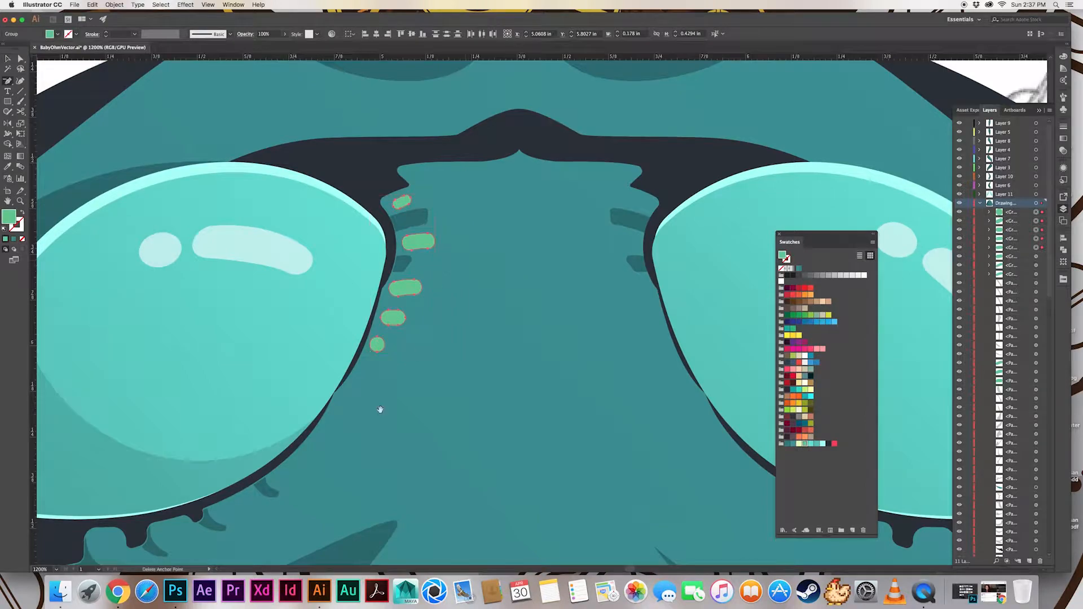
pyautogui.moveTo(382, 541); pyautogui.dragTo(380, 299)
pyautogui.press('i')
pyautogui.click(395, 363)
pyautogui.press('super+minus')
pyautogui.press('super+minus')
pyautogui.press('super+minus')
pyautogui.press('v')
pyautogui.press('super+shift+a')
# Paint a long mint stroke, a short dash and a dot along the lower edge of the left forehead wrinkle
pyautogui.moveTo(517, 364); pyautogui.dragTo(245, 227)
pyautogui.moveTo(430, 556); pyautogui.dragTo(343, 324)
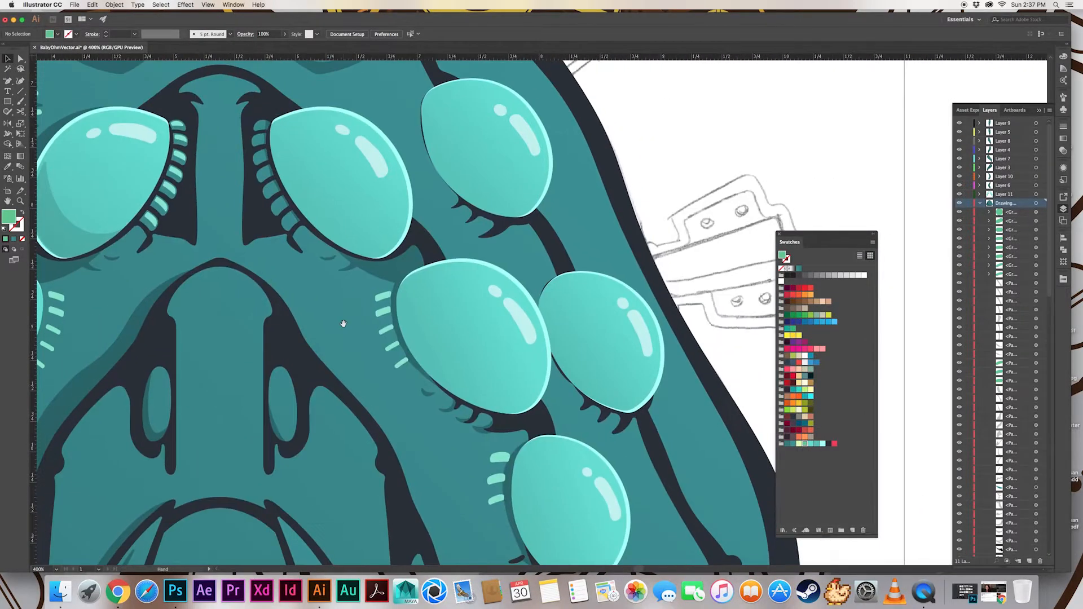
pyautogui.moveTo(307, 261); pyautogui.dragTo(371, 331)
pyautogui.moveTo(367, 269); pyautogui.dragTo(351, 312)
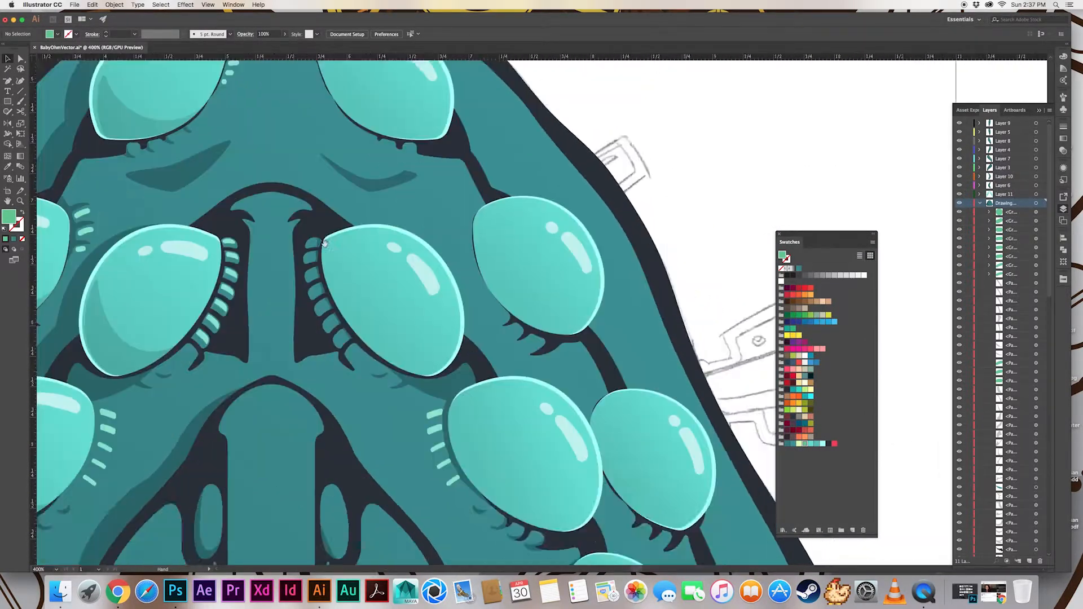
pyautogui.moveTo(274, 214); pyautogui.dragTo(375, 290)
pyautogui.press('super+plus')
pyautogui.press('super+plus')
pyautogui.moveTo(137, 199); pyautogui.dragTo(338, 302)
pyautogui.press('s')
pyautogui.press('x')
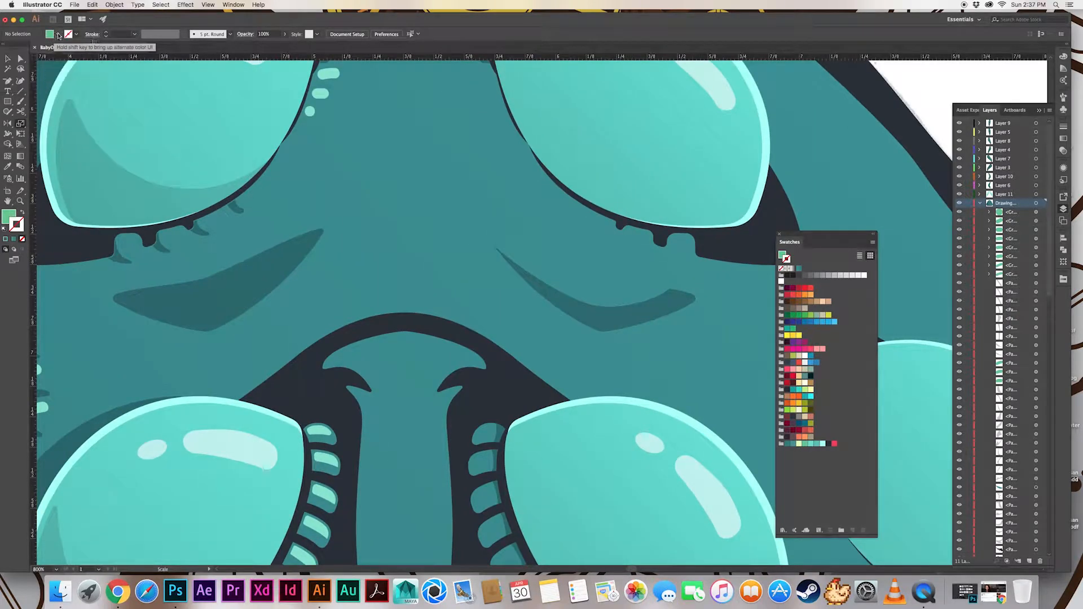
pyautogui.hotkey('shift', 'x')
pyautogui.press('b')
pyautogui.moveTo(254, 317); pyautogui.dragTo(314, 261)
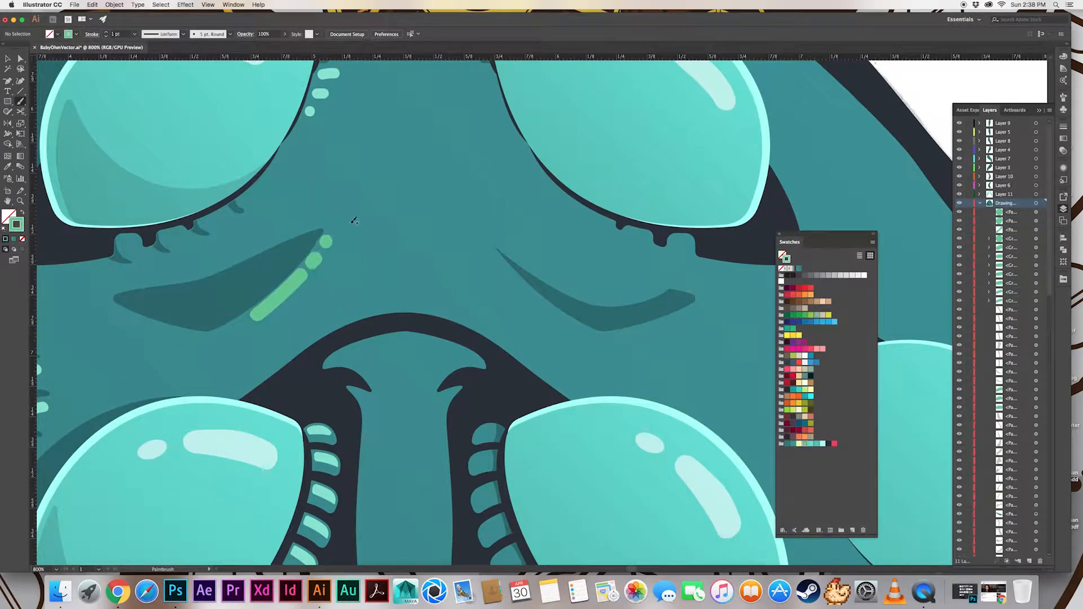
# Thin the left wrinkle's three glint strokes to 0.5 pt, move them closer to the shadow and shift the end dot toward the dash
pyautogui.press('v')
pyautogui.click(295, 281)
pyautogui.keyDown('shift'); pyautogui.click(314, 261); pyautogui.keyUp('shift')
pyautogui.click(106, 37)
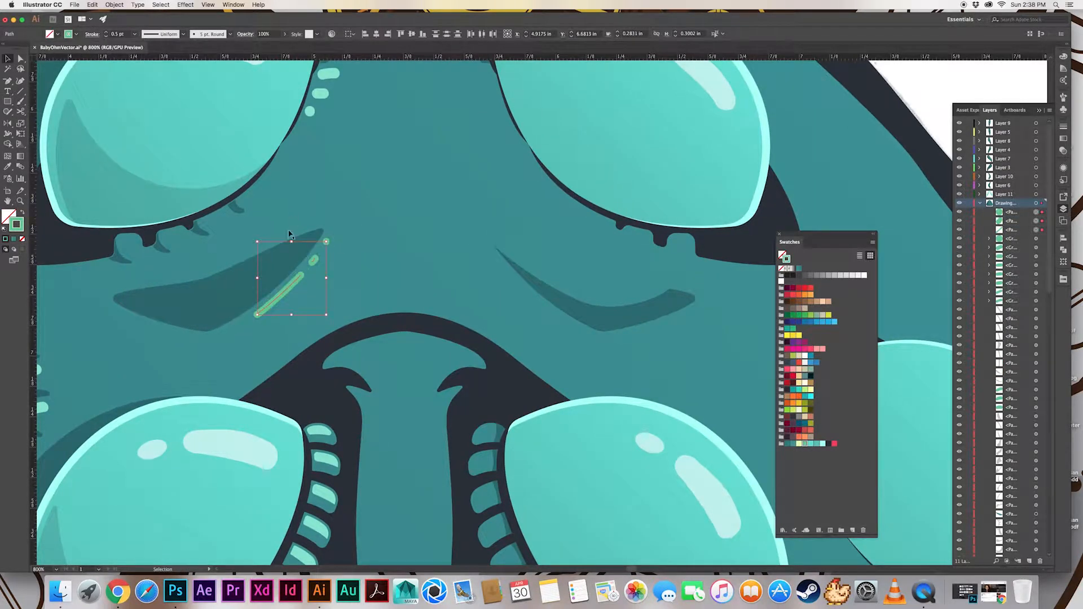
pyautogui.press('Right')
pyautogui.moveTo(292, 286); pyautogui.dragTo(289, 291)
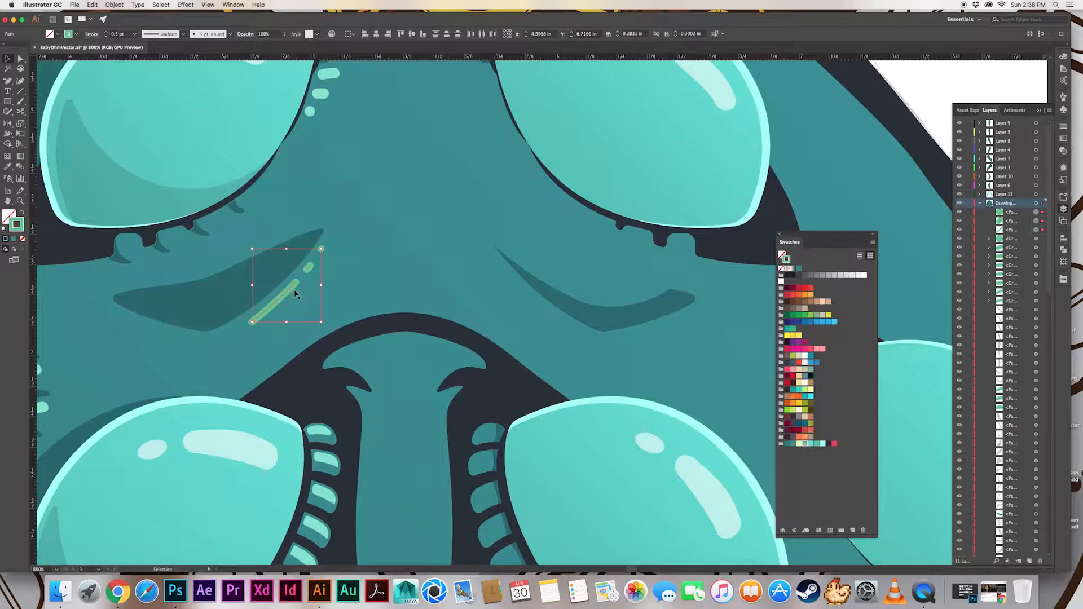
pyautogui.click(324, 248)
pyautogui.click(321, 249)
pyautogui.press('super+equal')
pyautogui.press('super+equal')
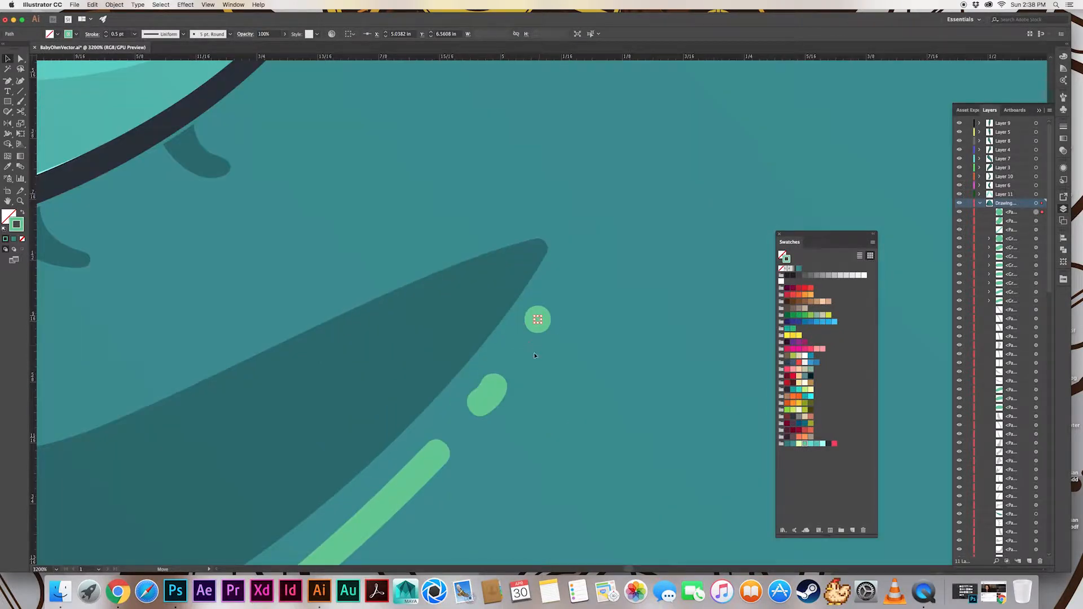
pyautogui.moveTo(535, 356); pyautogui.dragTo(530, 362)
# Expand the left wrinkle's three glint strokes into shapes and give them the lighter mint of the finished glints
pyautogui.click(461, 243)
pyautogui.click(517, 360)
pyautogui.keyDown('shift'); pyautogui.click(488, 396); pyautogui.keyUp('shift')
pyautogui.keyDown('shift'); pyautogui.click(437, 460); pyautogui.keyUp('shift')
pyautogui.scroll(2, 437, 460)
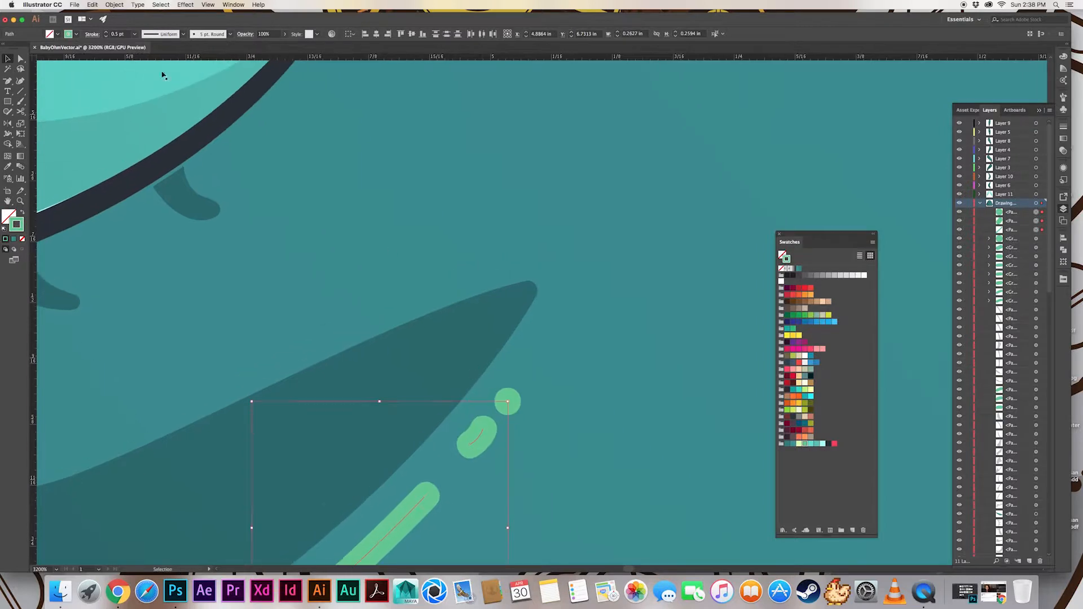
pyautogui.click(115, 4)
pyautogui.click(125, 99)
pyautogui.scroll(7, 431, 213)
pyautogui.press('i')
pyautogui.press('super+minus')
pyautogui.press('super+minus')
pyautogui.press('super+minus')
pyautogui.press('super+minus')
pyautogui.press('super+minus')
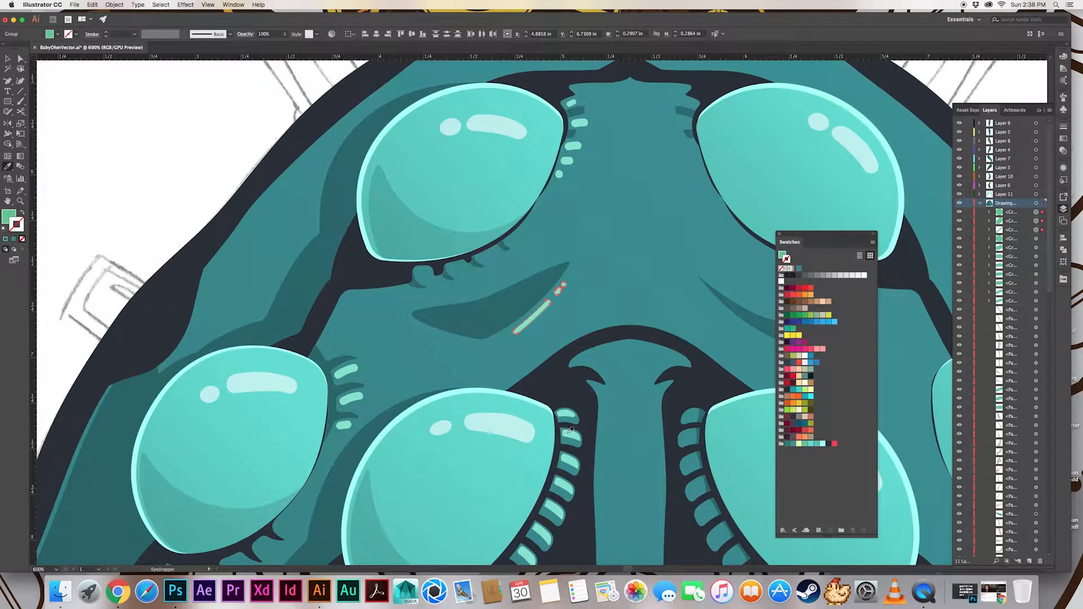
pyautogui.press('v')
pyautogui.click(228, 198)
# Paint a bent mint stroke around the inner tip of the right forehead wrinkle, followed by a dash and a dot
pyautogui.hscroll(8, 239, 218)
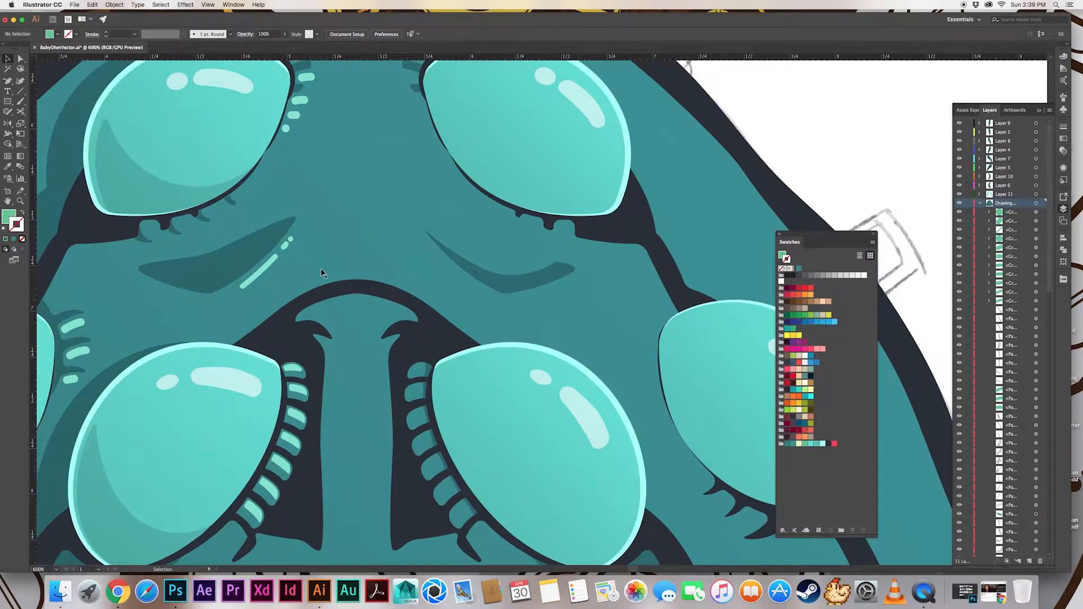
pyautogui.press('b')
pyautogui.scroll(2, 401, 295)
pyautogui.press('super+plus')
pyautogui.press('super+plus')
pyautogui.scroll(1, 322, 262)
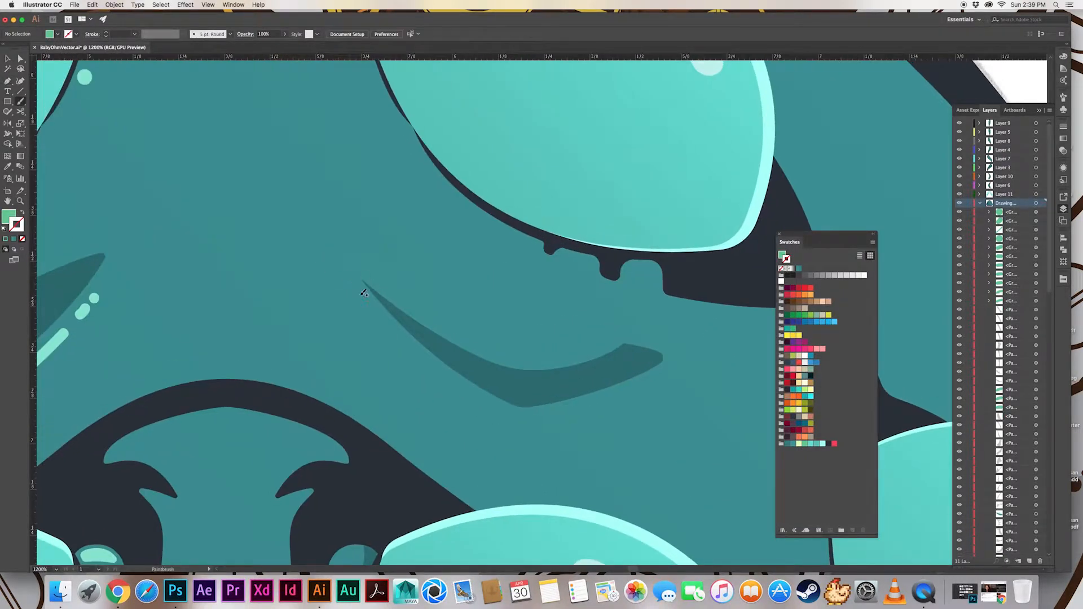
pyautogui.moveTo(363, 293)
pyautogui.mouseDown()
pyautogui.moveTo(369, 269)
pyautogui.moveTo(356, 283)
pyautogui.moveTo(373, 265)
pyautogui.moveTo(397, 273)
pyautogui.mouseUp()
pyautogui.press('super+z')
pyautogui.moveTo(407, 276); pyautogui.dragTo(431, 277)
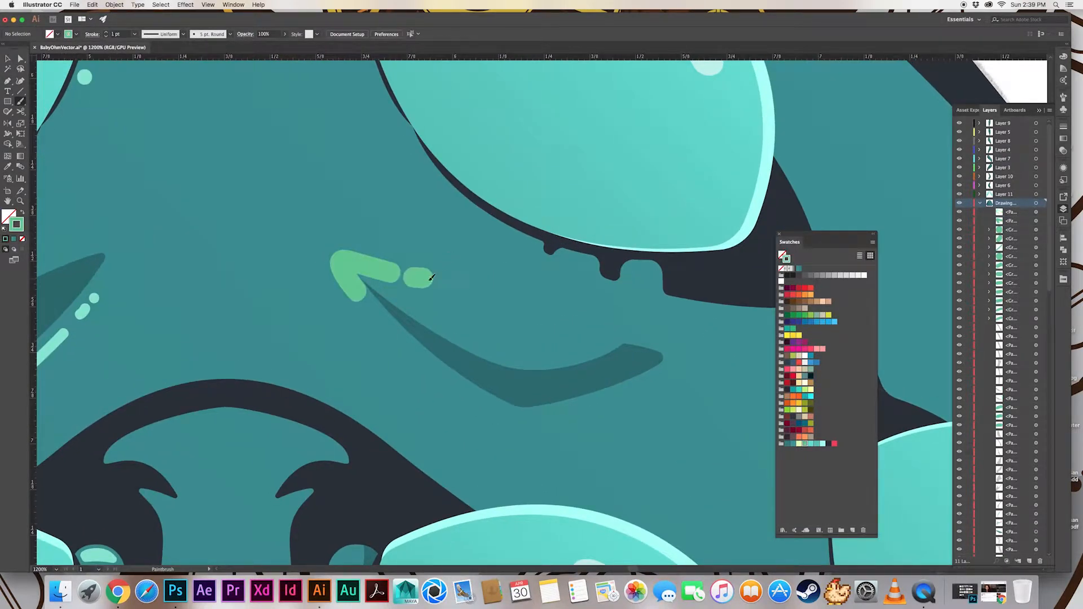
pyautogui.click(441, 278)
pyautogui.press('super+z')
pyautogui.click(447, 280)
# Thin the right wrinkle's glint strokes to 0.5 pt and move the end dot closer to the dash
pyautogui.press('v')
pyautogui.click(445, 280)
pyautogui.keyDown('shift'); pyautogui.click(416, 279); pyautogui.keyUp('shift')
pyautogui.keyDown('shift'); pyautogui.click(388, 272); pyautogui.keyUp('shift')
pyautogui.click(105, 36)
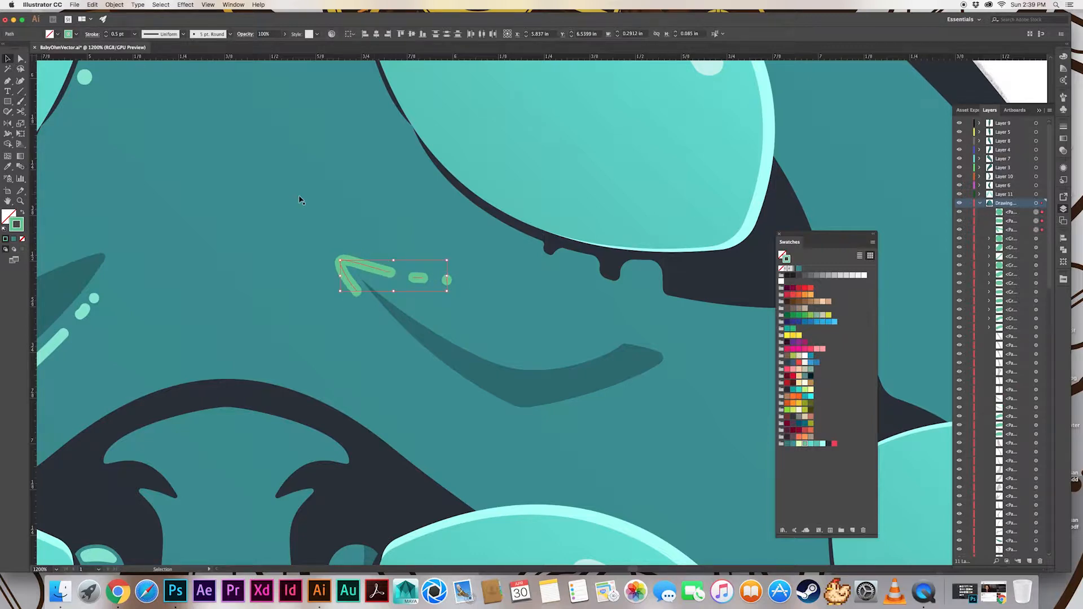
pyautogui.click(448, 283)
pyautogui.click(374, 268)
pyautogui.keyDown('shift'); pyautogui.click(417, 277); pyautogui.keyUp('shift')
pyautogui.keyDown('shift'); pyautogui.click(436, 280); pyautogui.keyUp('shift')
# Expand the right wrinkle's glint strokes into shapes and fine-tune the positions of the dash and dot
pyautogui.click(114, 5)
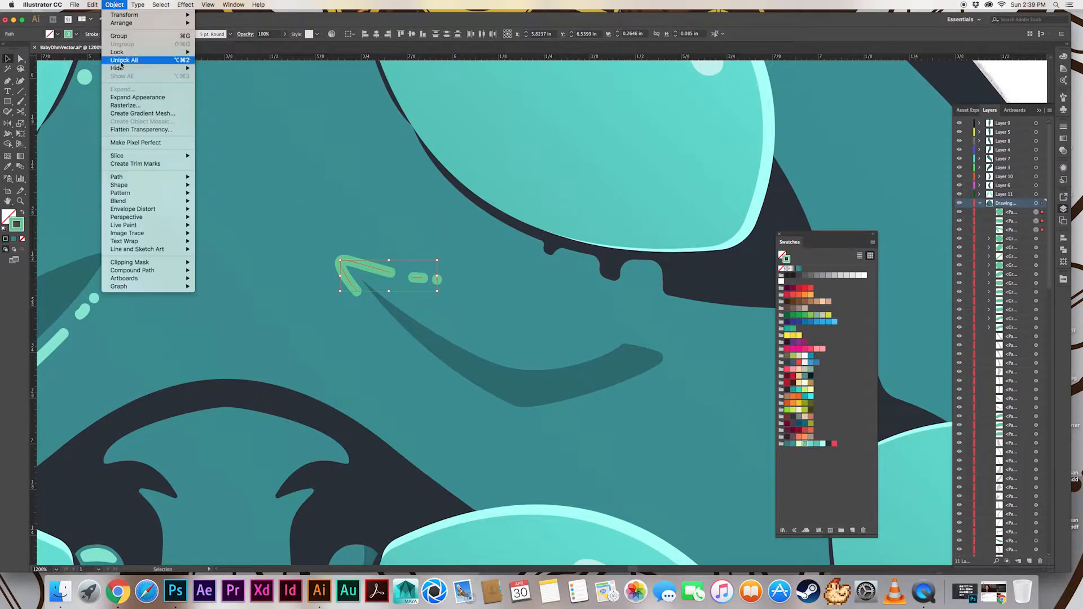
pyautogui.click(135, 96)
pyautogui.click(1062, 251)
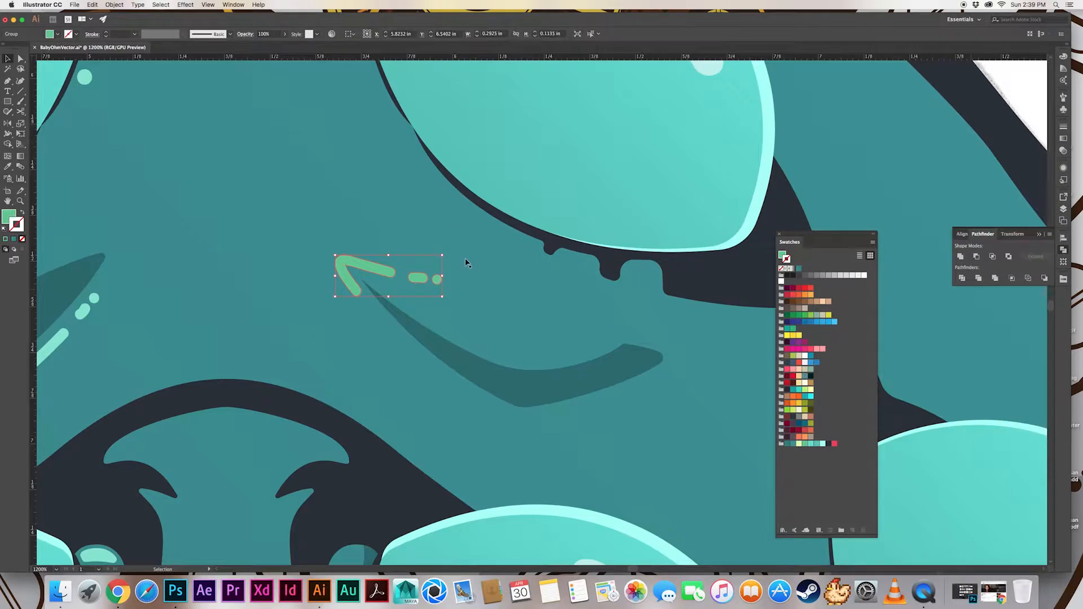
pyautogui.press('a')
pyautogui.click(373, 275)
pyautogui.press('v')
pyautogui.click(420, 279)
pyautogui.press('a')
pyautogui.click(420, 281)
pyautogui.click(420, 281)
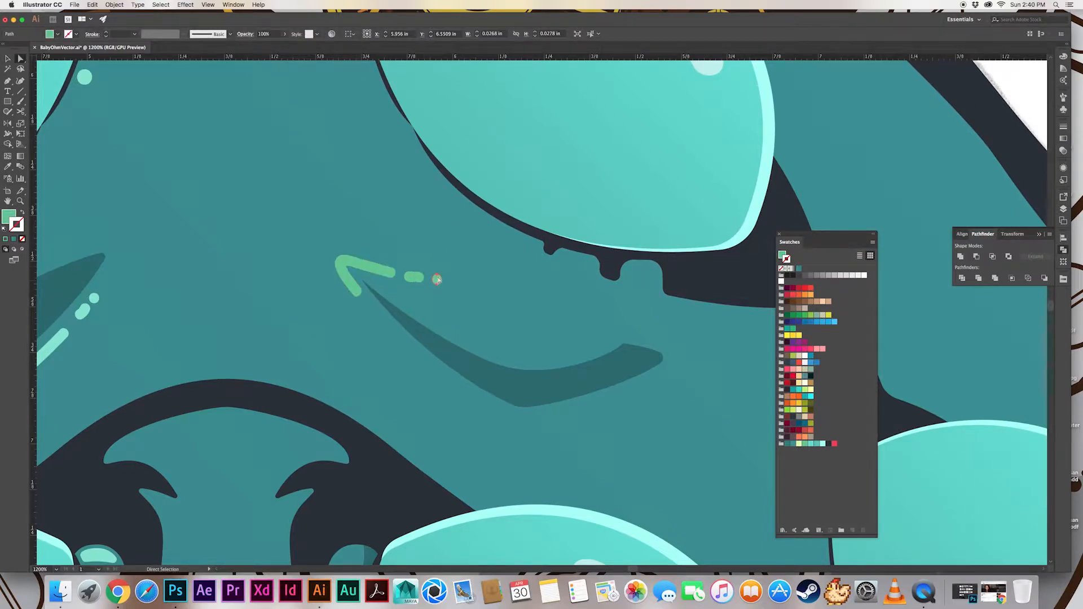
pyautogui.moveTo(438, 280); pyautogui.dragTo(435, 277)
# Match the right wrinkle's expanded glints to the lighter mint of the left wrinkle's glints and deselect them
pyautogui.click(95, 299)
pyautogui.moveTo(94, 299); pyautogui.dragTo(111, 205)
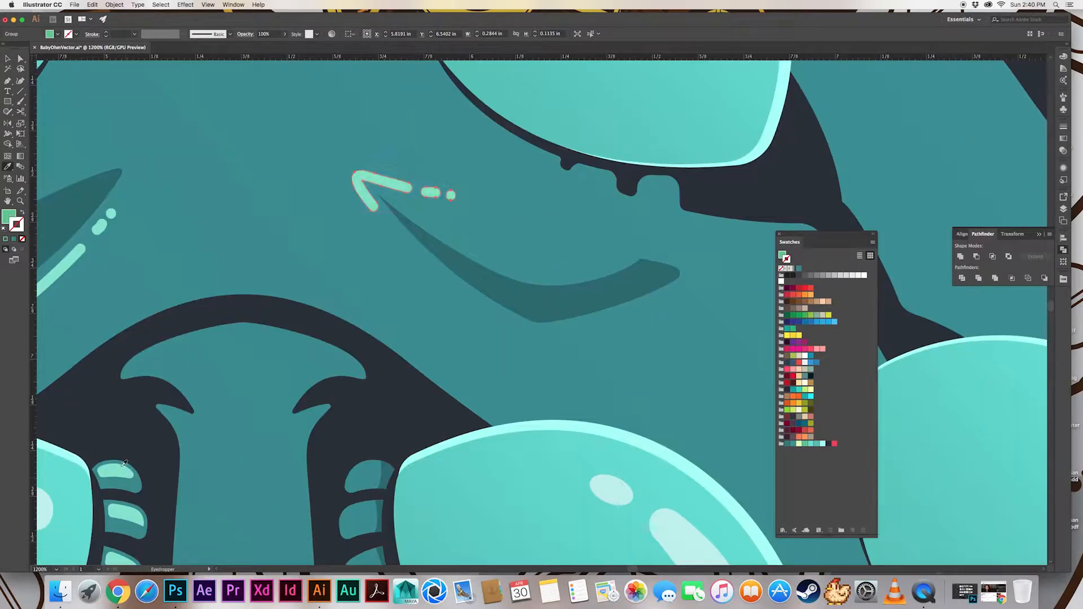
pyautogui.press('super+minus')
pyautogui.press('super+minus')
pyautogui.press('v')
pyautogui.press('super+shift+a')
pyautogui.press('super+minus')
pyautogui.press('super+minus')
# Paint a short mint stroke and a dot below the inner end of the right wrinkle and thin their strokes
pyautogui.press('super+plus')
pyautogui.press('super+plus')
pyautogui.press('super+plus')
pyautogui.scroll(5, 259, 291)
pyautogui.hscroll(-3, 259, 290)
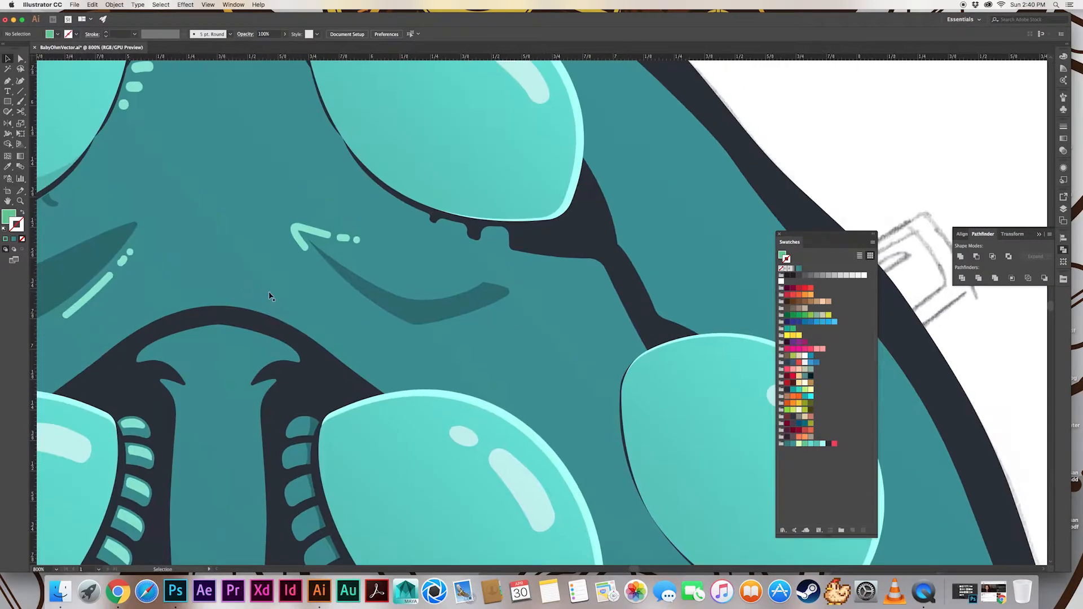
pyautogui.moveTo(326, 271); pyautogui.dragTo(335, 284)
pyautogui.press('v')
pyautogui.click(114, 5)
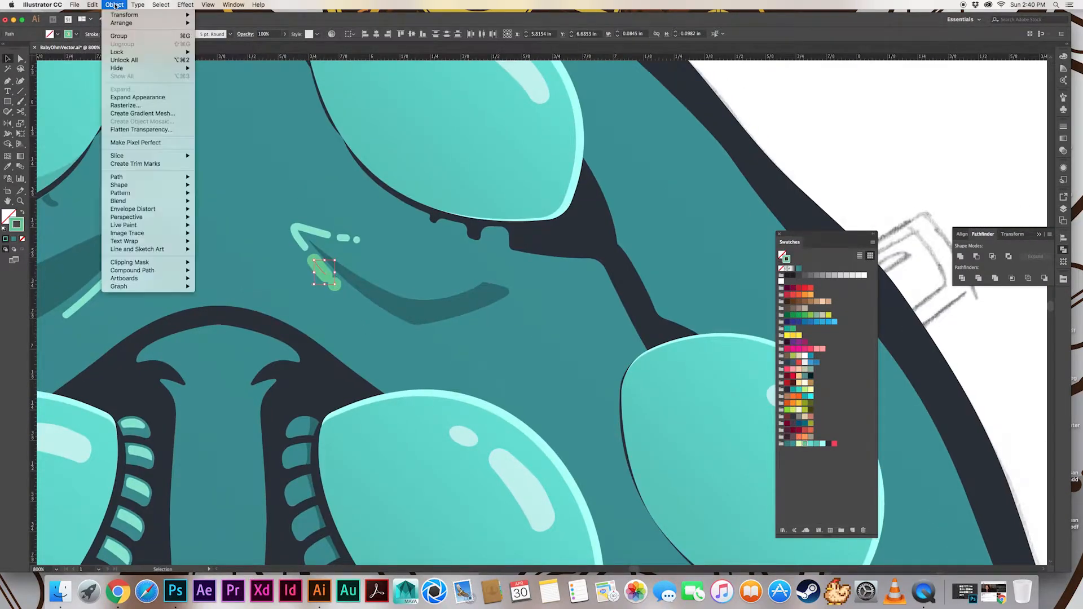
pyautogui.click(114, 5)
pyautogui.click(106, 36)
pyautogui.click(106, 37)
# Expand the short glint and dot below the right wrinkle and sample the lighter mint from the finished glint
pyautogui.click(115, 5)
pyautogui.click(136, 98)
pyautogui.press('i')
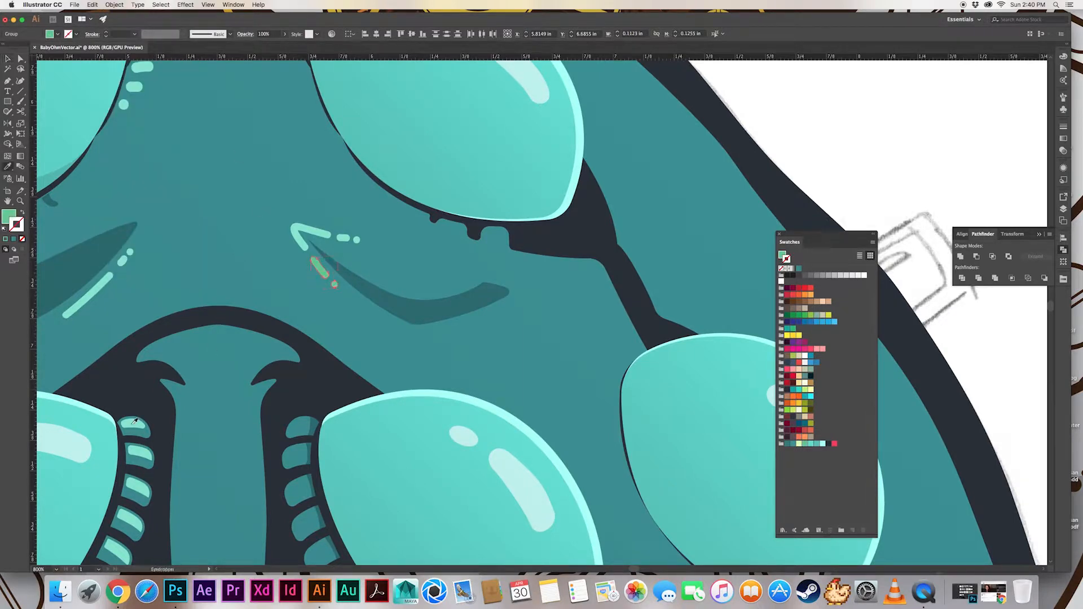
pyautogui.click(315, 231)
pyautogui.press('v')
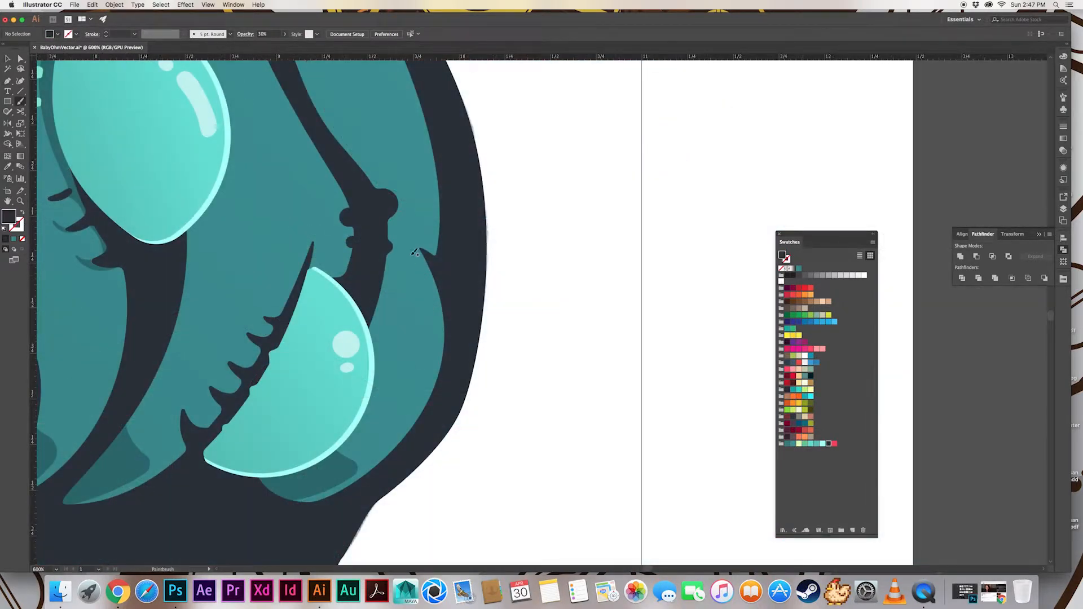
# Paint a short dark shadow stroke with trailing dots at 30% opacity beside the notch in the body's right outline, thinning the last dot to 0.75 pt
pyautogui.moveTo(417, 258); pyautogui.dragTo(432, 297)
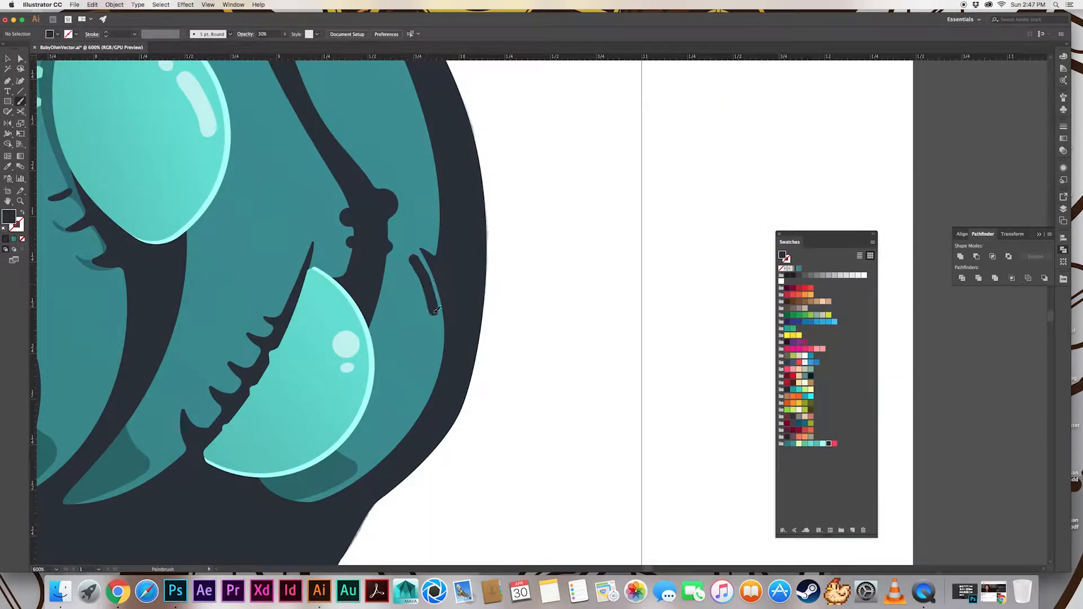
pyautogui.click(433, 326)
pyautogui.click(106, 36)
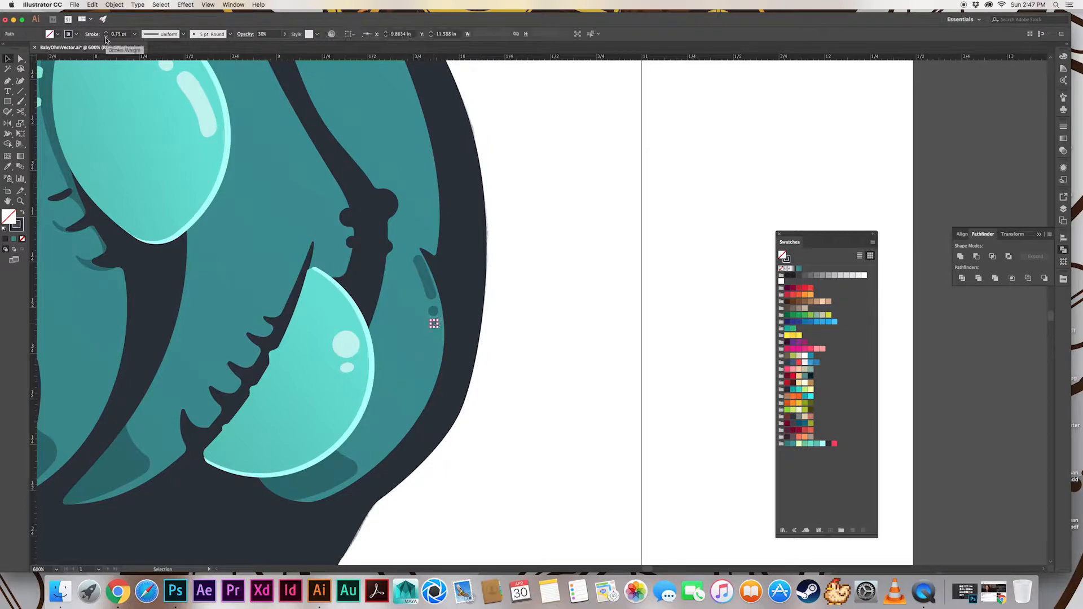
# Expand the short stroke and dots beside the notch in the body's right outline and match them to the lower right eye's pale highlight
pyautogui.click(437, 333)
pyautogui.click(434, 324)
pyautogui.keyDown('shift'); pyautogui.click(433, 311); pyautogui.keyUp('shift')
pyautogui.keyDown('shift'); pyautogui.click(428, 285); pyautogui.keyUp('shift')
pyautogui.click(115, 5)
pyautogui.click(116, 35)
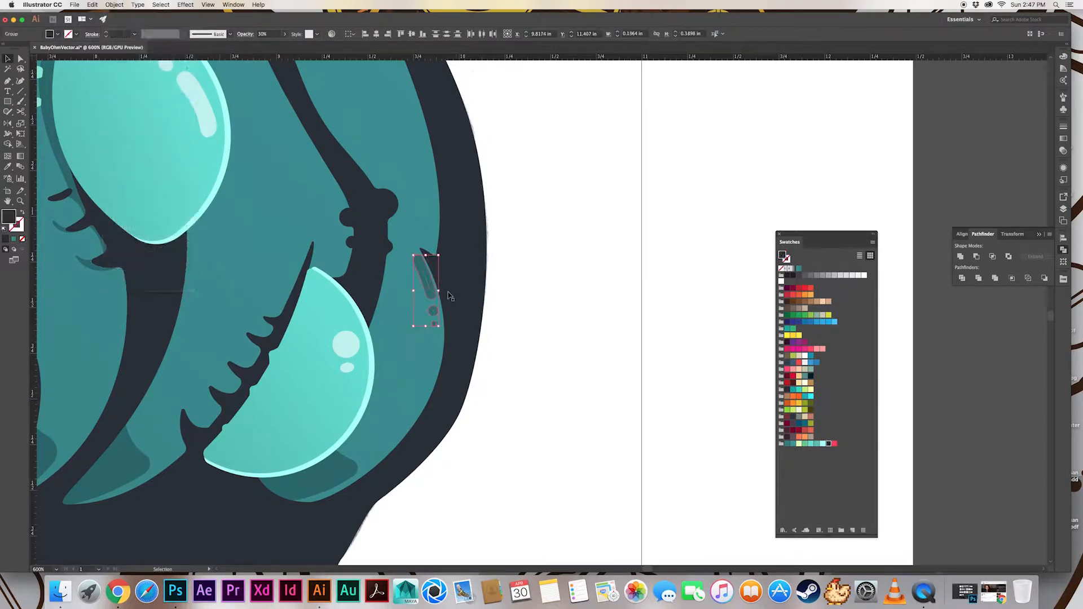
pyautogui.press('i')
pyautogui.click(346, 344)
pyautogui.press('v')
pyautogui.click(546, 290)
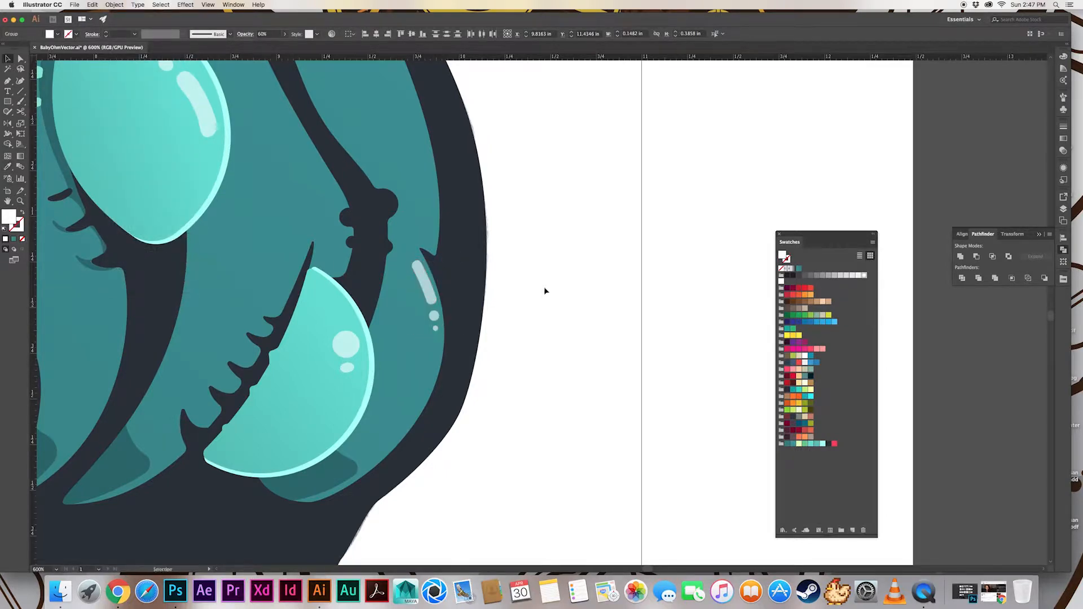
# Paint a long glint, a short one and a dot along the wrinkle above the lowest right eye, matching that eye's pale highlight
pyautogui.scroll(5, 536, 293)
pyautogui.press('super+minus')
pyautogui.press('super+minus')
pyautogui.moveTo(439, 361); pyautogui.dragTo(430, 348)
pyautogui.moveTo(423, 341); pyautogui.dragTo(418, 326)
pyautogui.click(453, 438)
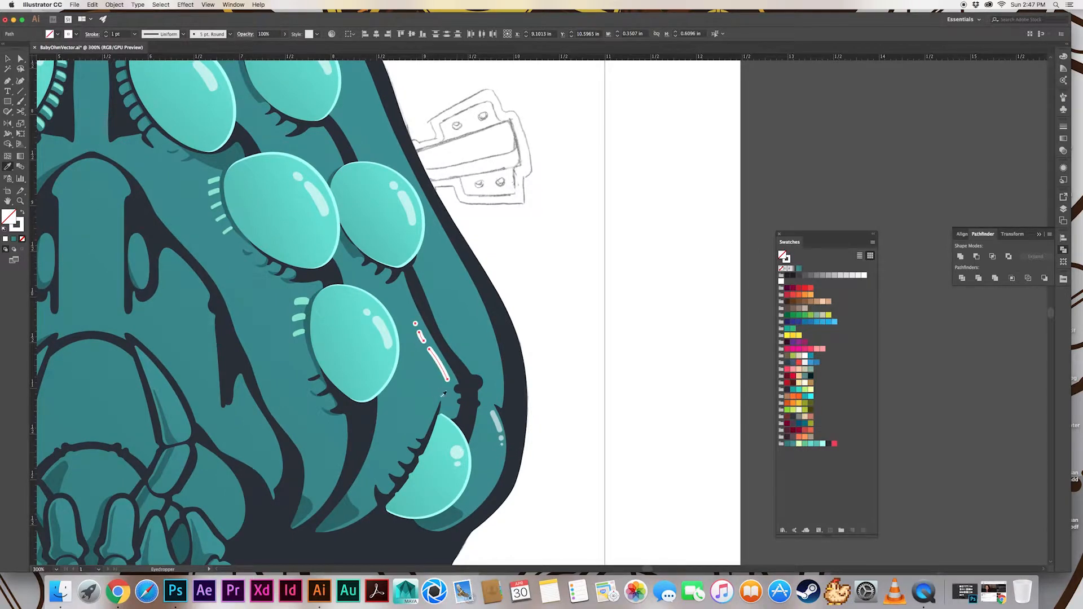
pyautogui.press('v')
pyautogui.click(590, 357)
# Paint a long white glint, a short one and a dot inside the body's right outline above the notch and select them
pyautogui.scroll(3, 558, 375)
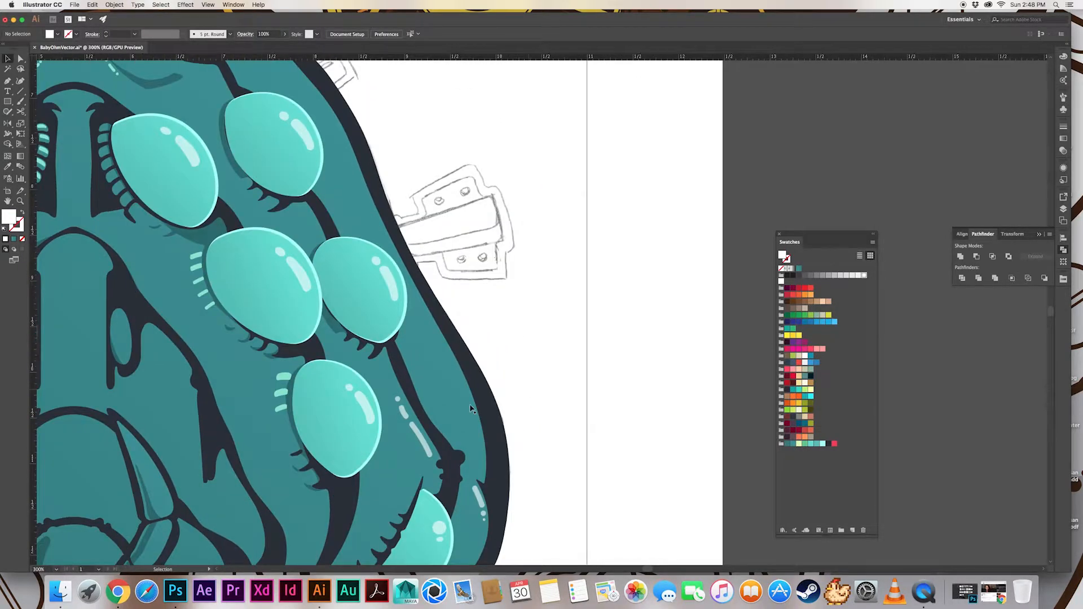
pyautogui.moveTo(471, 418); pyautogui.dragTo(462, 389)
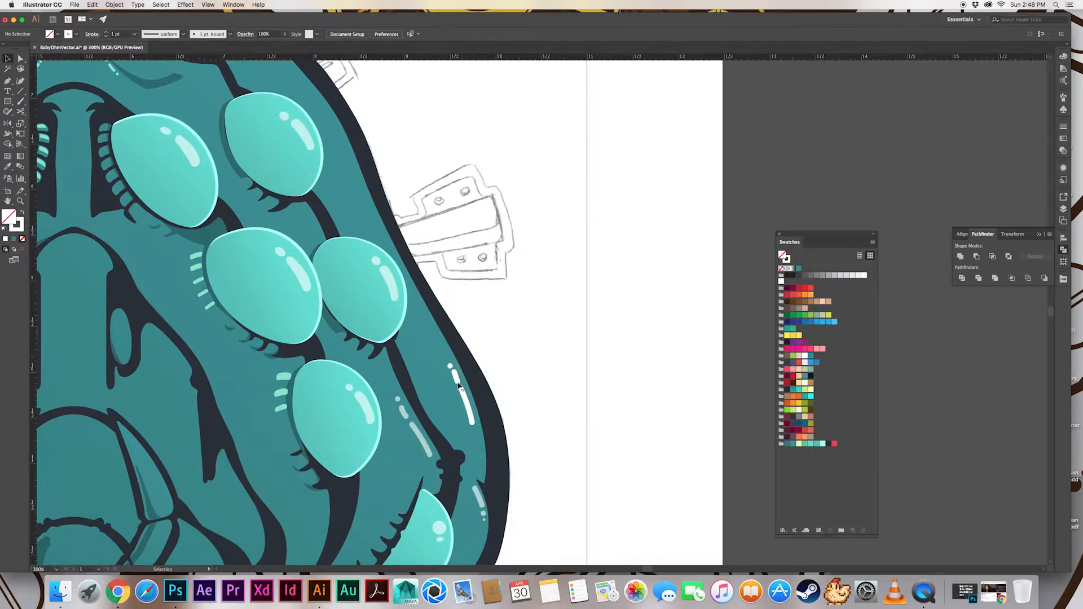
pyautogui.click(456, 380)
pyautogui.click(452, 373)
pyautogui.click(456, 376)
pyautogui.click(452, 368)
pyautogui.click(450, 366)
pyautogui.keyDown('shift'); pyautogui.click(456, 377); pyautogui.keyUp('shift')
pyautogui.keyDown('shift'); pyautogui.click(467, 401); pyautogui.keyUp('shift')
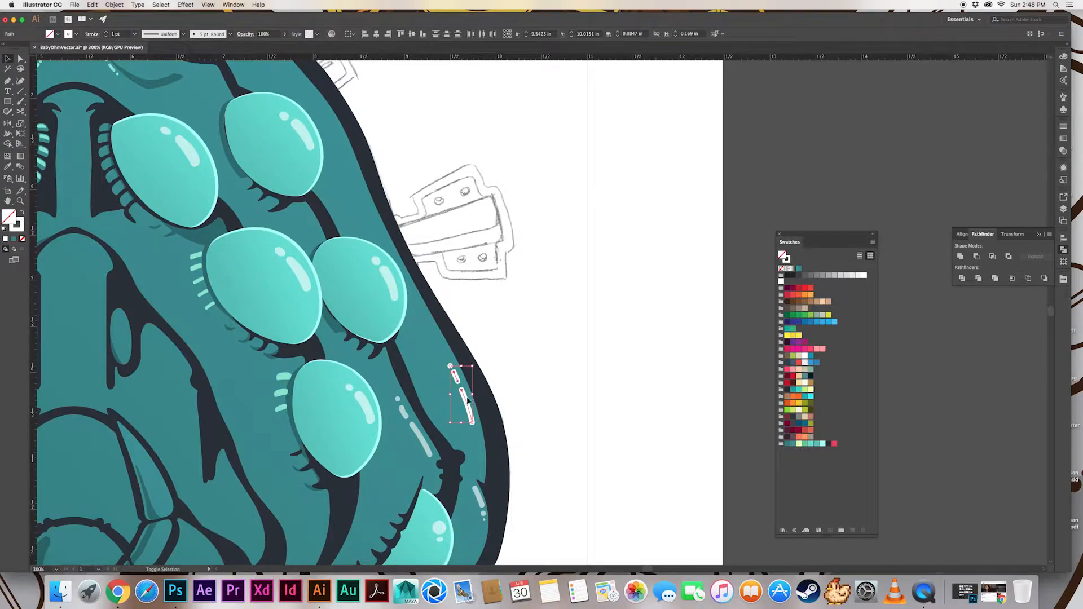
# Expand the selected outline glints, match them to the pale glint beside the notch and save the file
pyautogui.click(114, 5)
pyautogui.click(136, 97)
pyautogui.press('i')
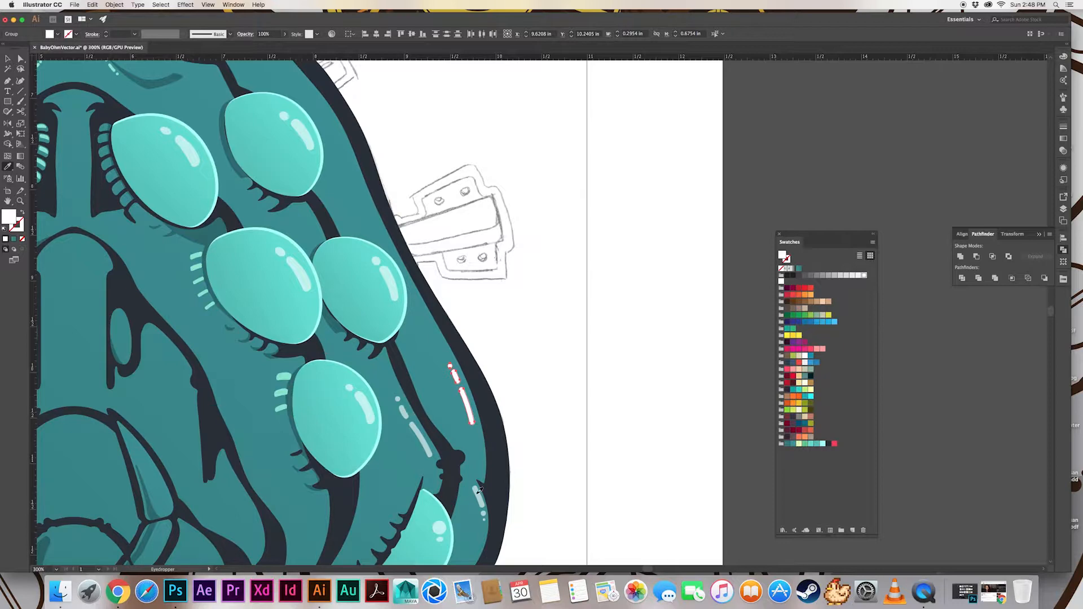
pyautogui.click(478, 492)
pyautogui.press('v')
pyautogui.click(542, 409)
pyautogui.moveTo(541, 409); pyautogui.dragTo(560, 429)
pyautogui.press('super+s')
# Paint two glint strokes and a dot inside the upper right body outline, expand them and give them the pale glint look
pyautogui.moveTo(449, 257); pyautogui.dragTo(516, 378)
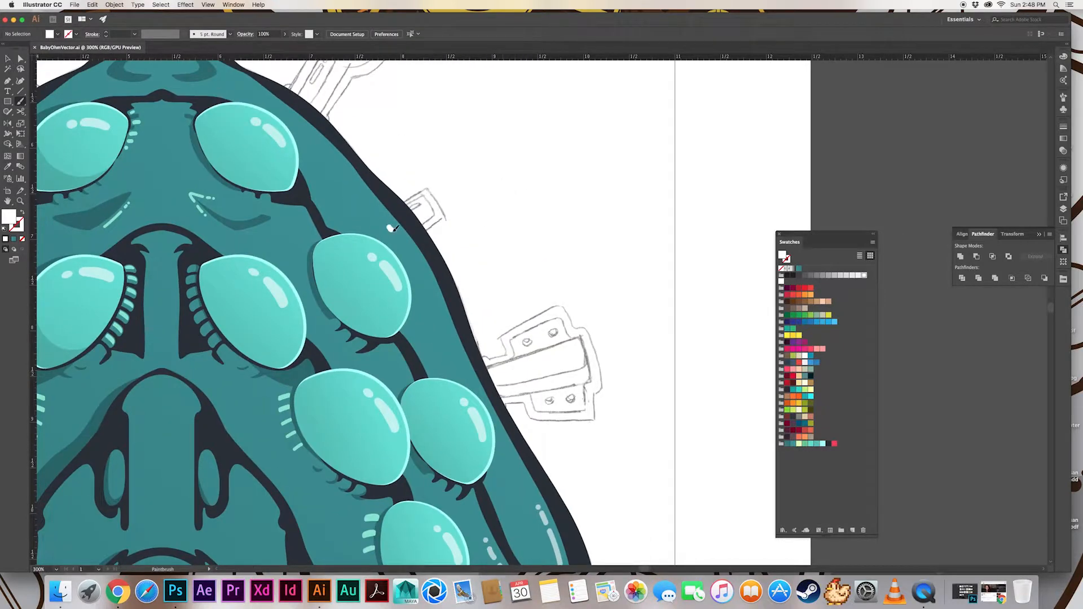
pyautogui.moveTo(389, 227); pyautogui.dragTo(414, 254)
pyautogui.moveTo(416, 260); pyautogui.dragTo(424, 271)
pyautogui.click(115, 5)
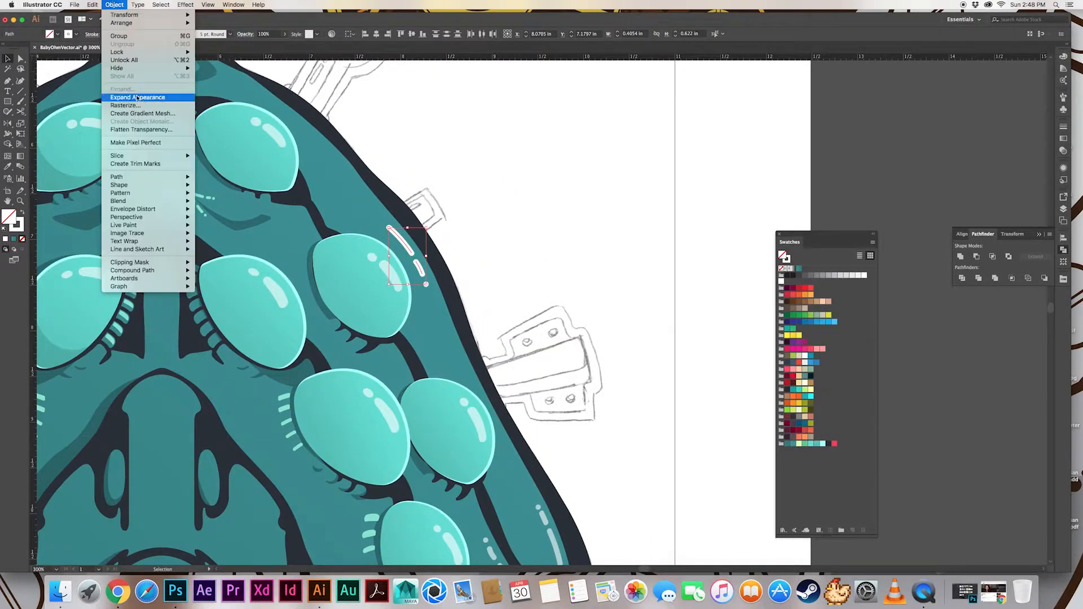
pyautogui.click(136, 97)
pyautogui.moveTo(454, 239); pyautogui.dragTo(414, 189)
# Paint short glints with dots beside the wrinkles above and below the second eye near the right outline, matching the existing pale highlights
pyautogui.moveTo(351, 299); pyautogui.dragTo(359, 314)
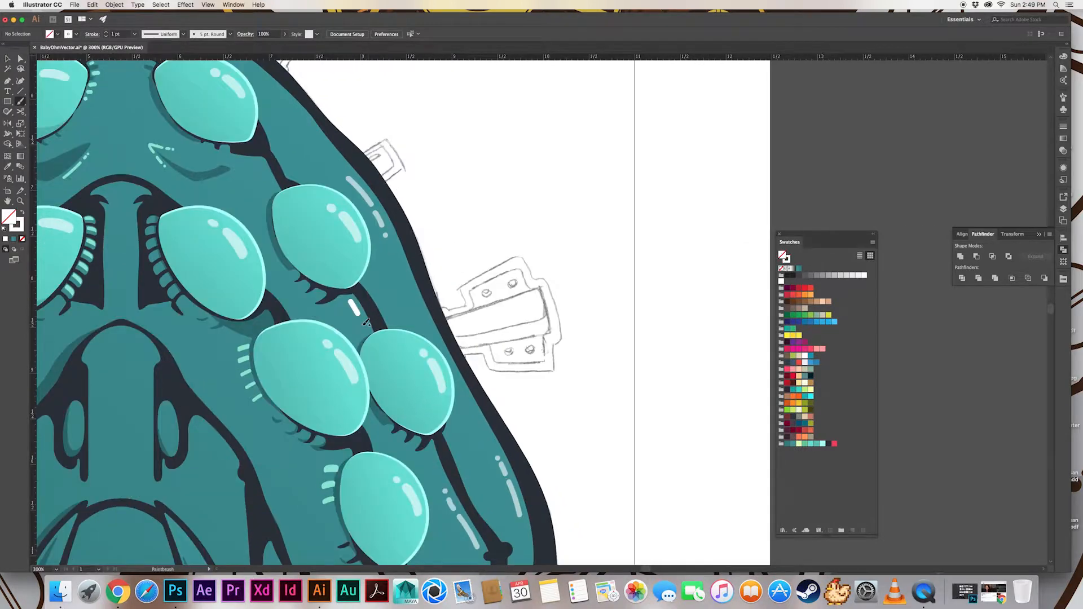
pyautogui.press('v')
pyautogui.click(354, 308)
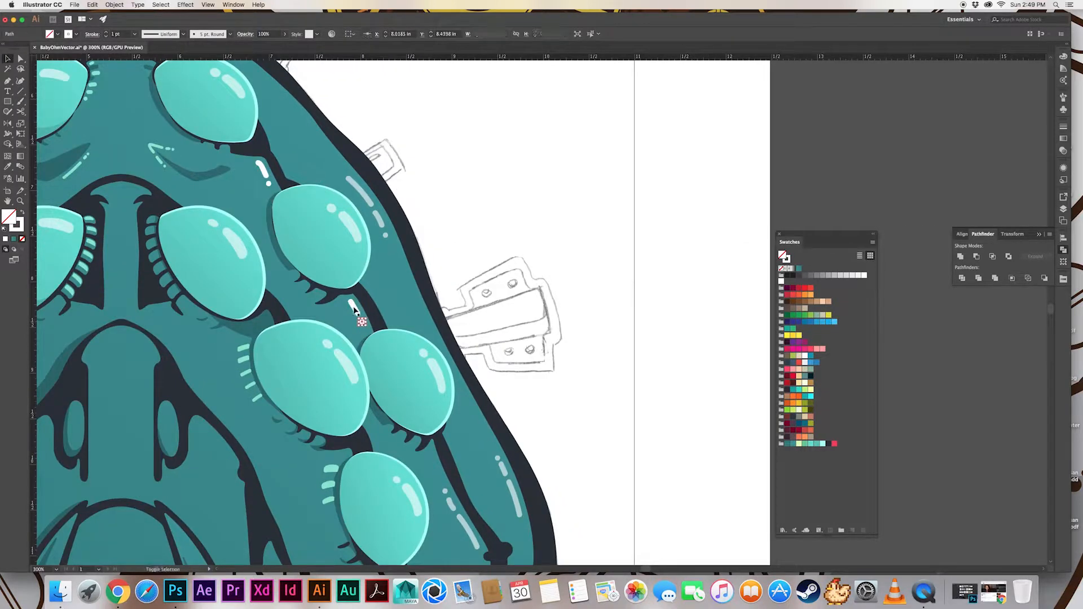
pyautogui.keyDown('shift'); pyautogui.click(262, 168); pyautogui.keyUp('shift')
pyautogui.press('i')
pyautogui.click(235, 243)
pyautogui.press('v')
pyautogui.click(236, 166)
# Paint two short glints and a dot along the outline beside the top right eye and match them to the outline glint below
pyautogui.moveTo(235, 164)
pyautogui.mouseDown()
pyautogui.moveTo(318, 182)
pyautogui.moveTo(367, 346)
pyautogui.mouseUp()
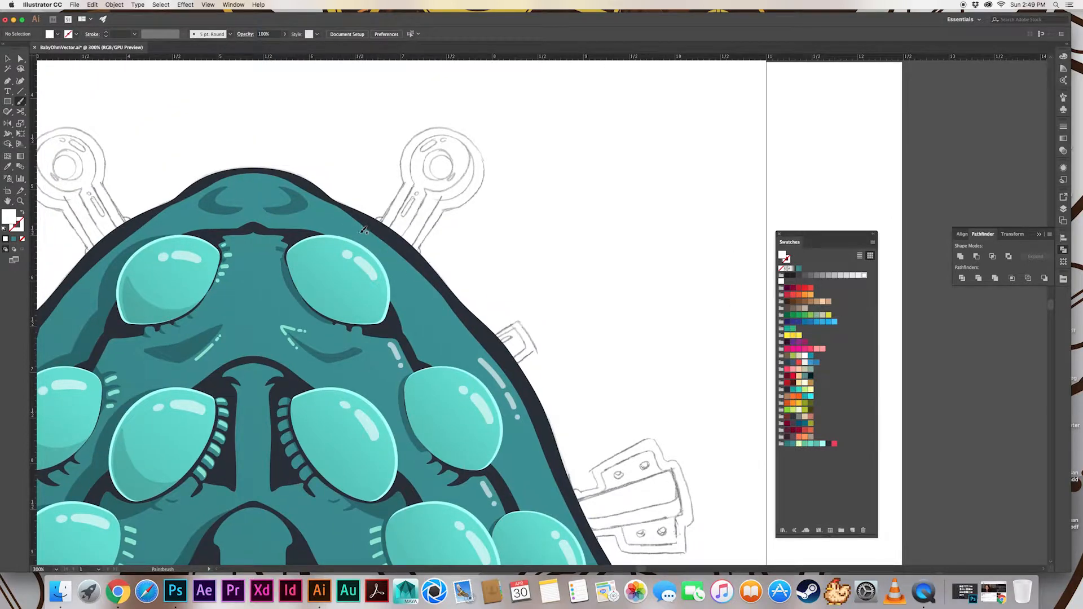
pyautogui.moveTo(359, 231); pyautogui.dragTo(381, 246)
pyautogui.keyDown('shift'); pyautogui.click(394, 260); pyautogui.keyUp('shift')
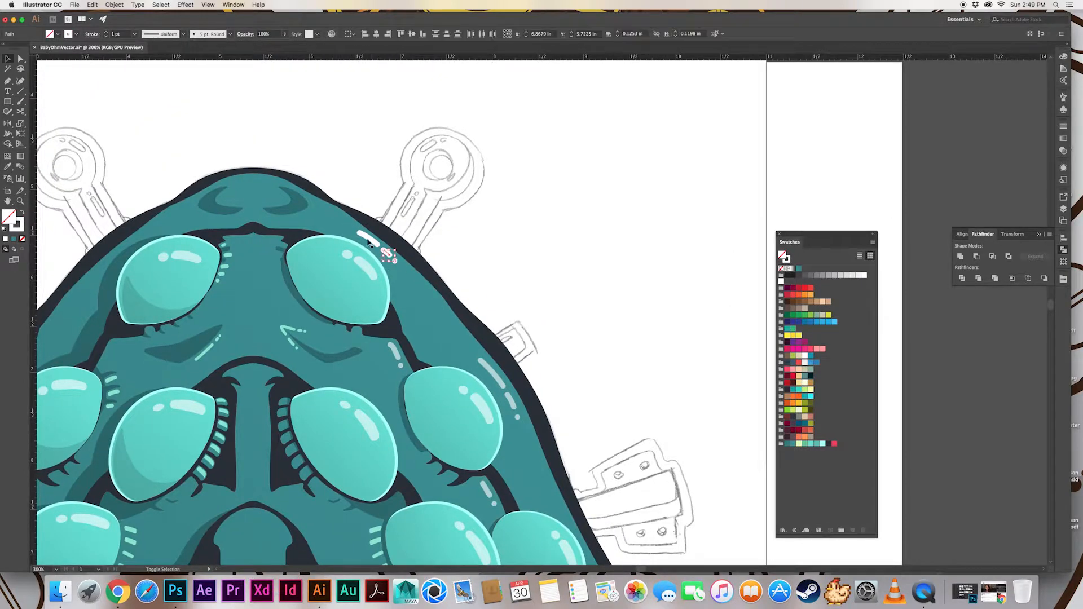
pyautogui.press('super+g')
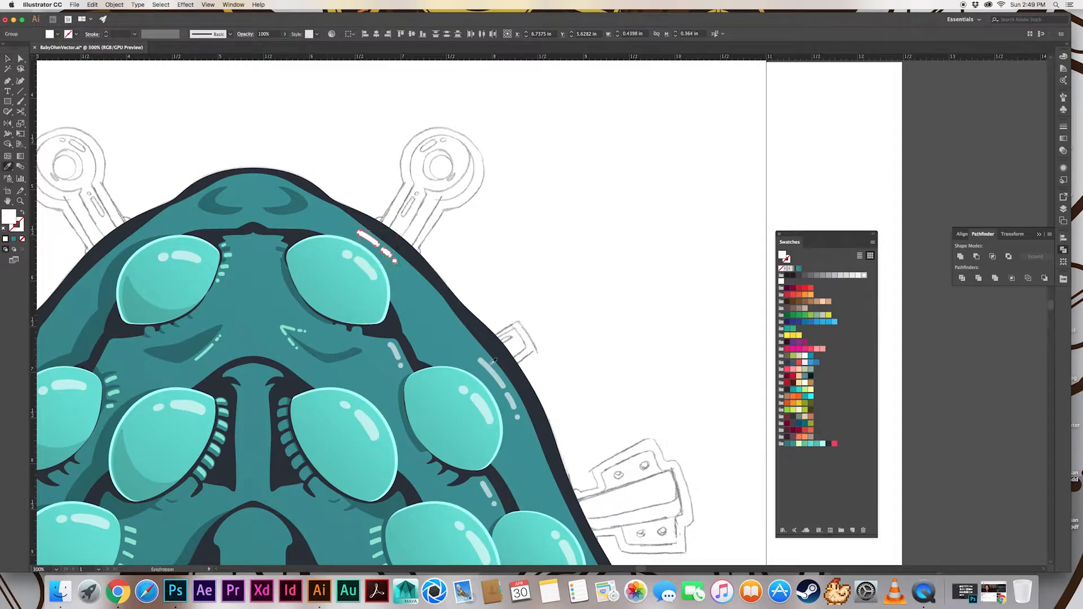
pyautogui.click(491, 363)
pyautogui.press('v')
pyautogui.click(528, 270)
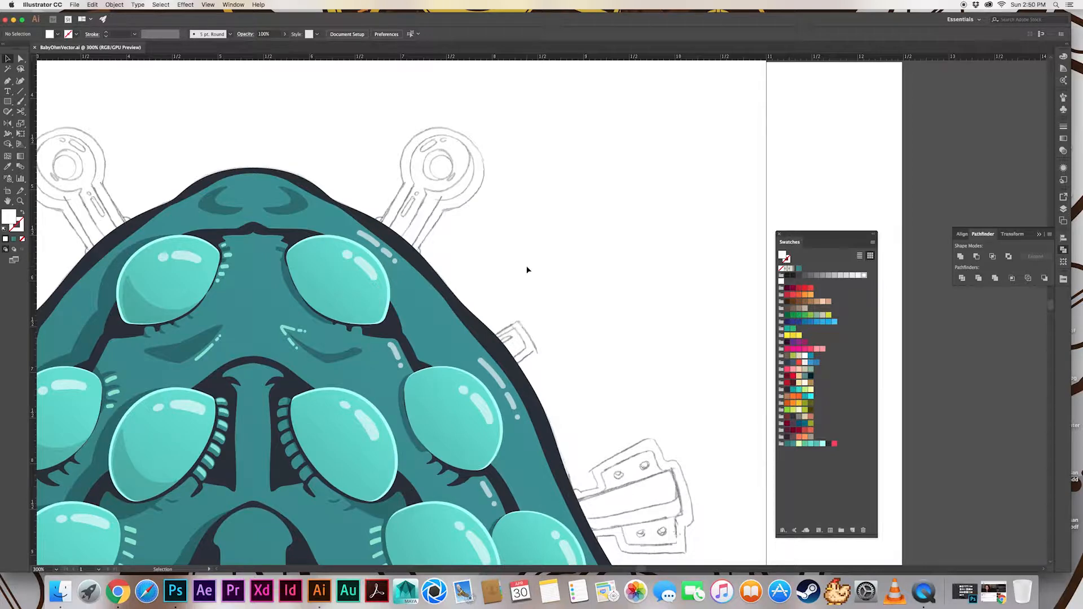
# Paint a short white glint and a dot on both sides of the right crescent shadow atop the head and select them
pyautogui.moveTo(367, 239); pyautogui.dragTo(444, 257)
pyautogui.press('super+equal')
pyautogui.press('super+equal')
pyautogui.moveTo(227, 204); pyautogui.dragTo(362, 345)
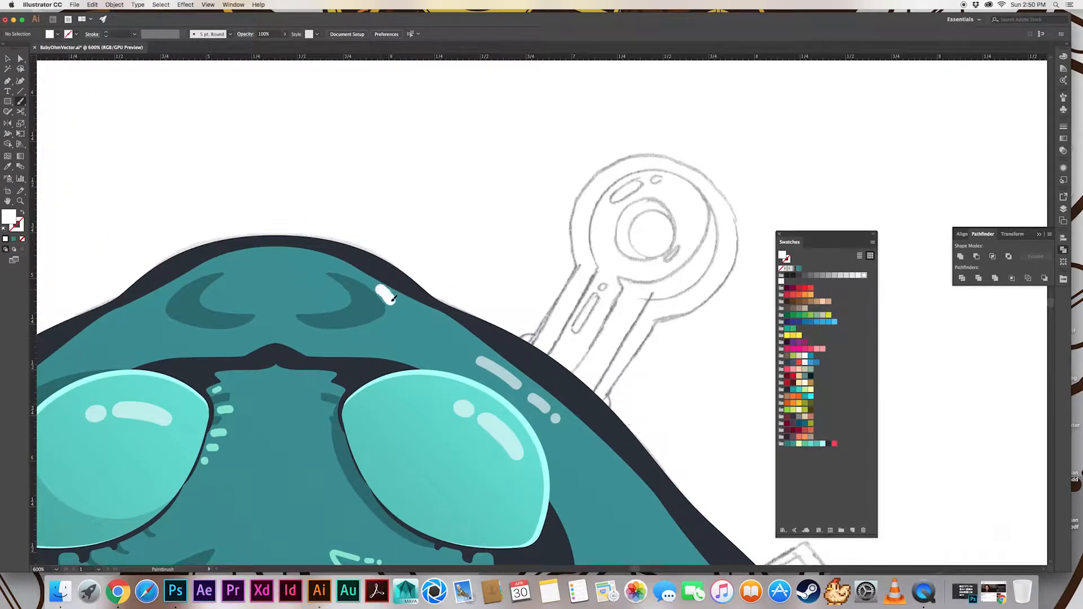
pyautogui.moveTo(392, 299); pyautogui.dragTo(393, 311)
pyautogui.press('v')
pyautogui.click(333, 286)
pyautogui.keyDown('shift'); pyautogui.click(342, 301); pyautogui.keyUp('shift')
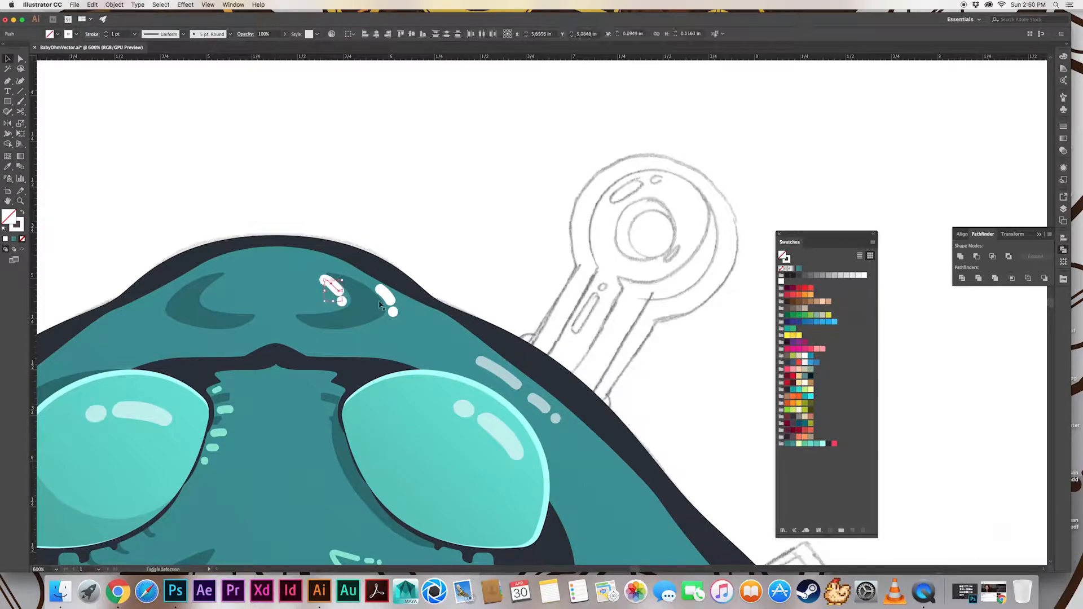
# Thin and expand the glints around the right crescent shadow and match them to the pale glint beside the top right eye
pyautogui.doubleClick(105, 36)
pyautogui.click(114, 5)
pyautogui.click(134, 97)
pyautogui.press('i')
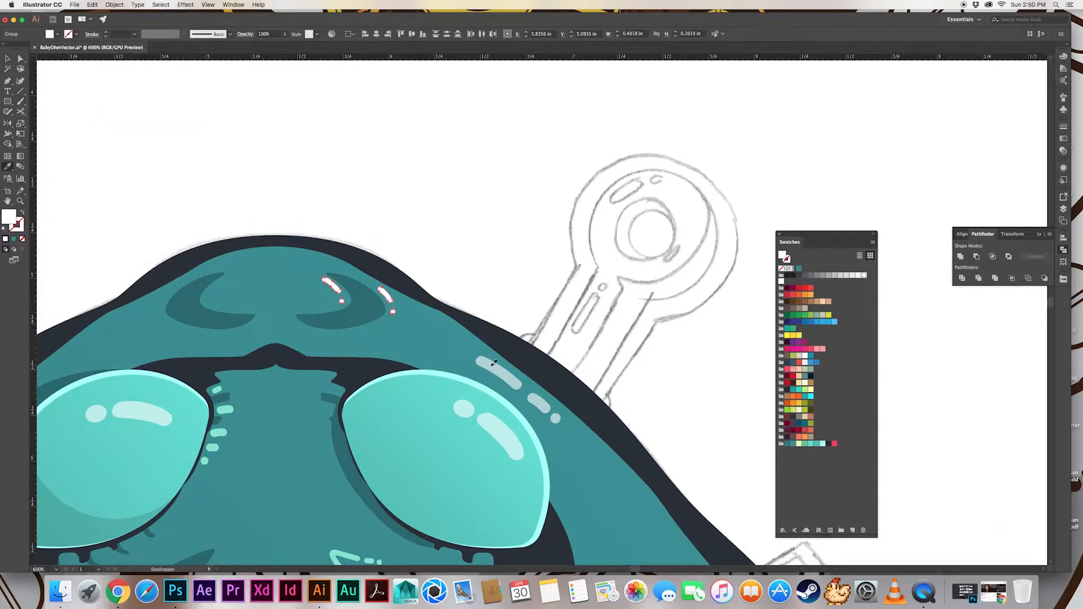
pyautogui.click(489, 367)
pyautogui.press('v')
pyautogui.click(469, 274)
pyautogui.moveTo(468, 274); pyautogui.dragTo(439, 270)
# Replace the inner glint stroke at the right crescent shadow with a copy of the outer one
pyautogui.click(304, 282)
pyautogui.press('Delete')
pyautogui.keyDown('alt'); pyautogui.moveTo(356, 292); pyautogui.dragTo(315, 284); pyautogui.keyUp('alt')
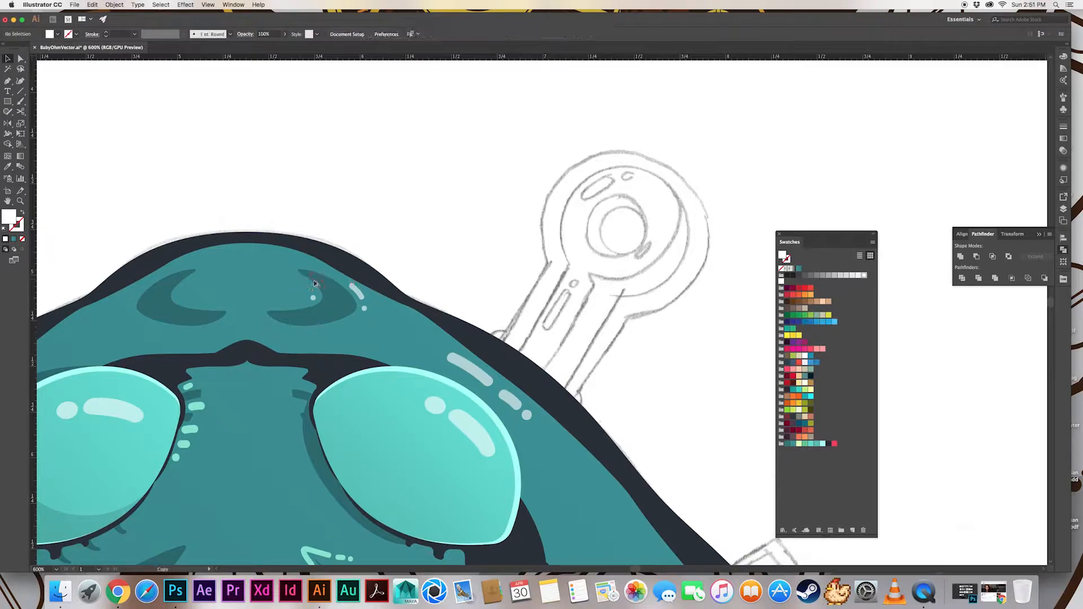
# Paint a curved white glint with a dot below it inside the right oval beside the central ridge
pyautogui.press('super+minus')
pyautogui.press('super+minus')
pyautogui.press('super+minus')
pyautogui.moveTo(371, 253); pyautogui.dragTo(322, 163)
pyautogui.moveTo(366, 421)
pyautogui.mouseDown()
pyautogui.moveTo(309, 306)
pyautogui.moveTo(417, 248)
pyautogui.mouseUp()
pyautogui.press('super+plus')
pyautogui.press('super+plus')
pyautogui.press('super+plus')
pyautogui.press('b')
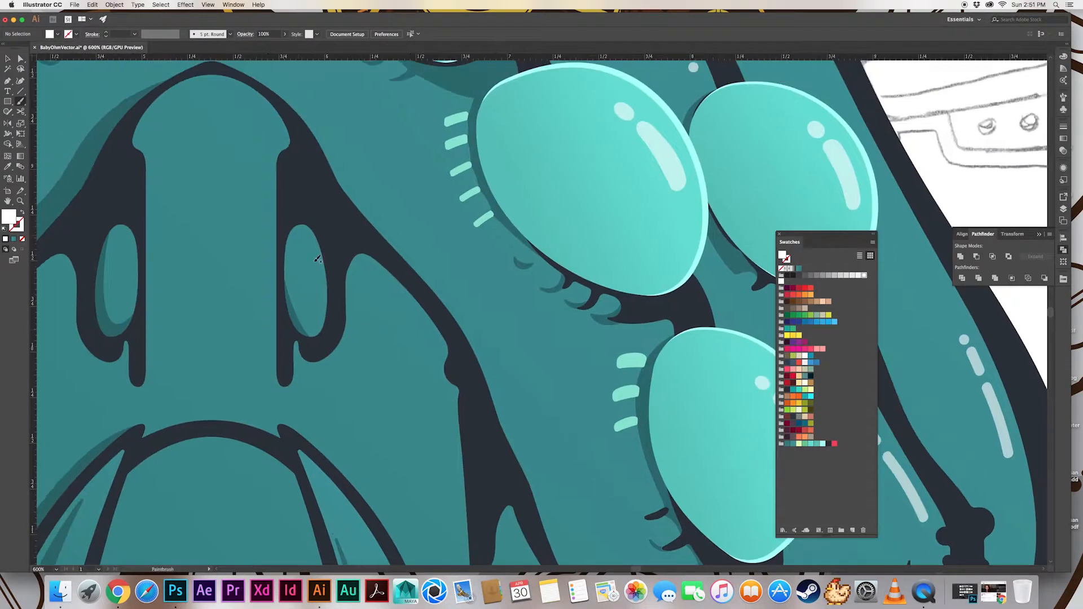
pyautogui.moveTo(298, 234); pyautogui.dragTo(328, 286)
pyautogui.click(314, 277)
# Expand the right oval's glint and dot, match them to the nearby eye's pale highlight and deselect them
pyautogui.press('v')
pyautogui.click(115, 5)
pyautogui.click(141, 99)
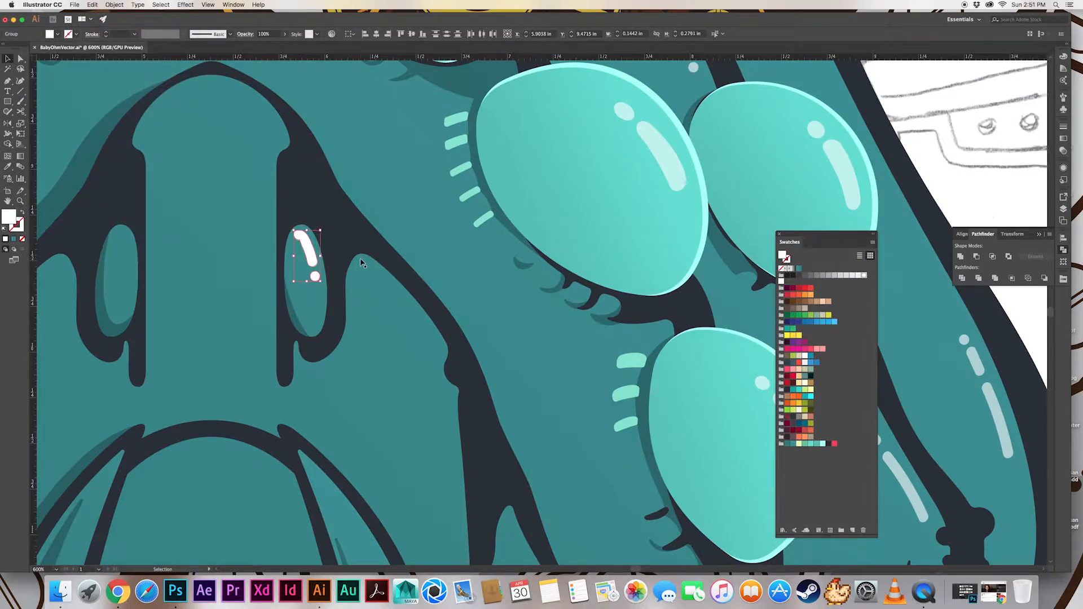
pyautogui.press('i')
pyautogui.click(674, 179)
pyautogui.press('v')
pyautogui.press('super+shift+a')
# Refine the anchor point on the inner edge of the right oval's glint near its upper end
pyautogui.scroll(-2, 334, 262)
pyautogui.hscroll(2, 334, 263)
pyautogui.press('a')
pyautogui.click(276, 225)
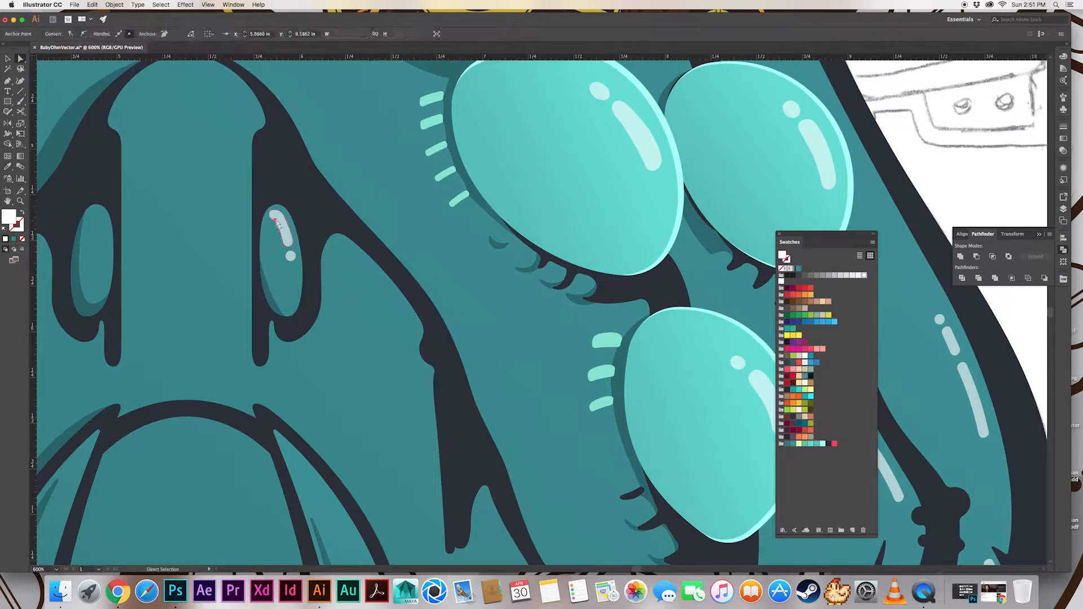
pyautogui.click(294, 215)
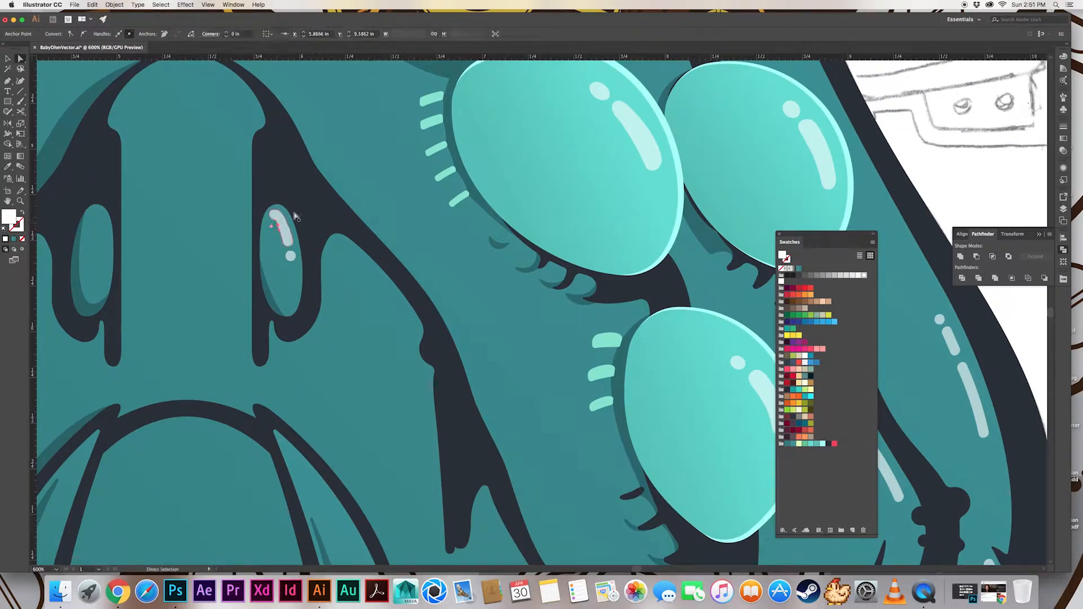
pyautogui.press('v')
pyautogui.scroll(-5, 300, 218)
pyautogui.hscroll(3, 300, 218)
pyautogui.click(301, 218)
# Paint a long stroke, a short one and a dot inside the pointed segment right of the mouth and expand them
pyautogui.scroll(-5, 349, 294)
pyautogui.hscroll(3, 350, 293)
pyautogui.press('b')
pyautogui.press('super+shift+a')
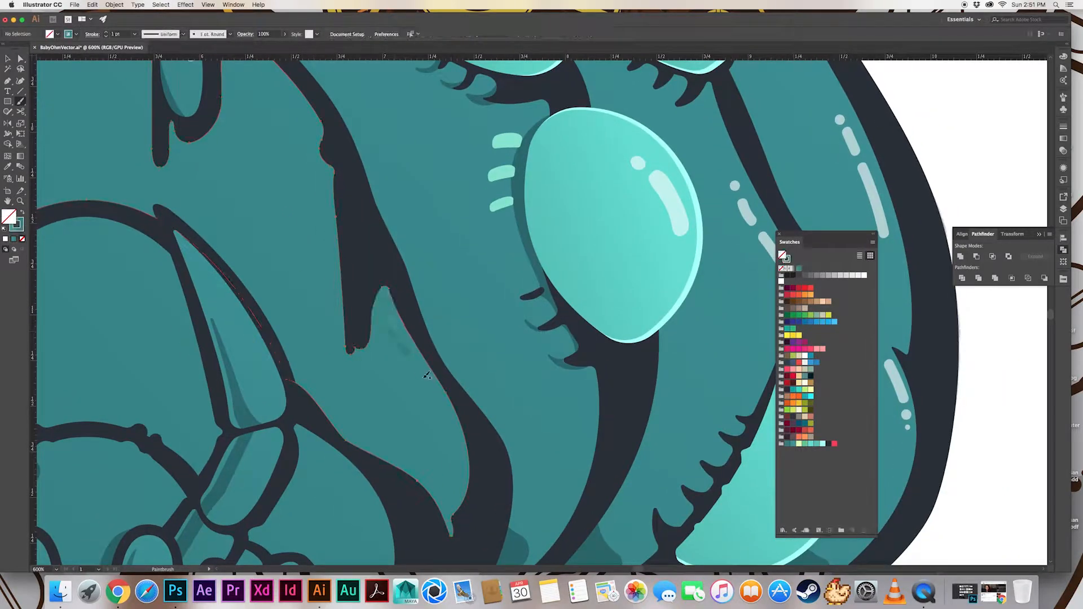
pyautogui.press('v')
pyautogui.click(428, 390)
pyautogui.keyDown('shift'); pyautogui.click(419, 372); pyautogui.keyUp('shift')
pyautogui.keyDown('shift'); pyautogui.click(398, 335); pyautogui.keyUp('shift')
pyautogui.click(114, 5)
pyautogui.click(145, 99)
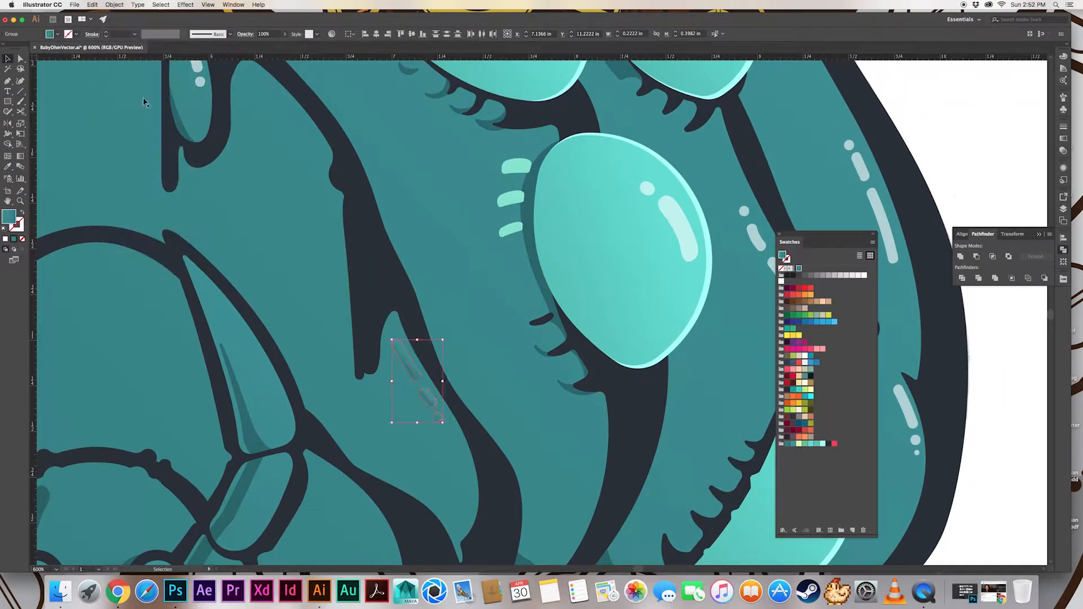
# Match the pointed segment's expanded stroke and dot shapes to the neighbouring eye's pale highlight and deselect them
pyautogui.press('i')
pyautogui.click(673, 218)
pyautogui.press('v')
pyautogui.press('super+shift+a')
pyautogui.click(438, 416)
pyautogui.press('super+shift+a')
pyautogui.scroll(5, 573, 212)
# Paint a long and a short glint below the wrinkle beside the right oval, expand them and match an eye's pale highlight
pyautogui.press('b')
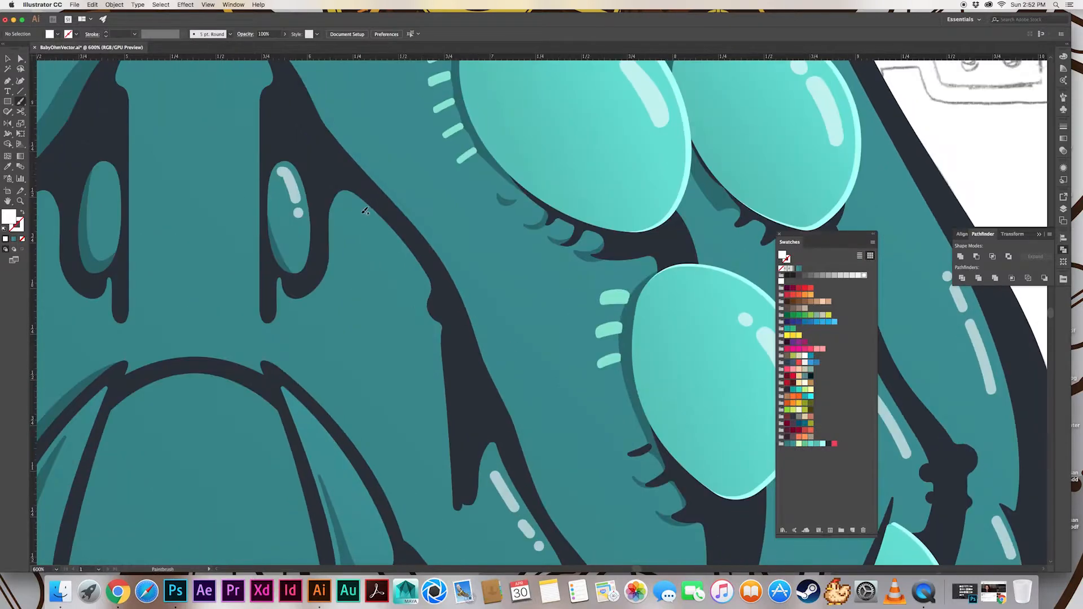
pyautogui.moveTo(360, 213); pyautogui.dragTo(389, 241)
pyautogui.moveTo(397, 251); pyautogui.dragTo(407, 263)
pyautogui.click(375, 226)
pyautogui.keyDown('shift'); pyautogui.click(402, 258); pyautogui.keyUp('shift')
pyautogui.click(114, 5)
pyautogui.click(145, 99)
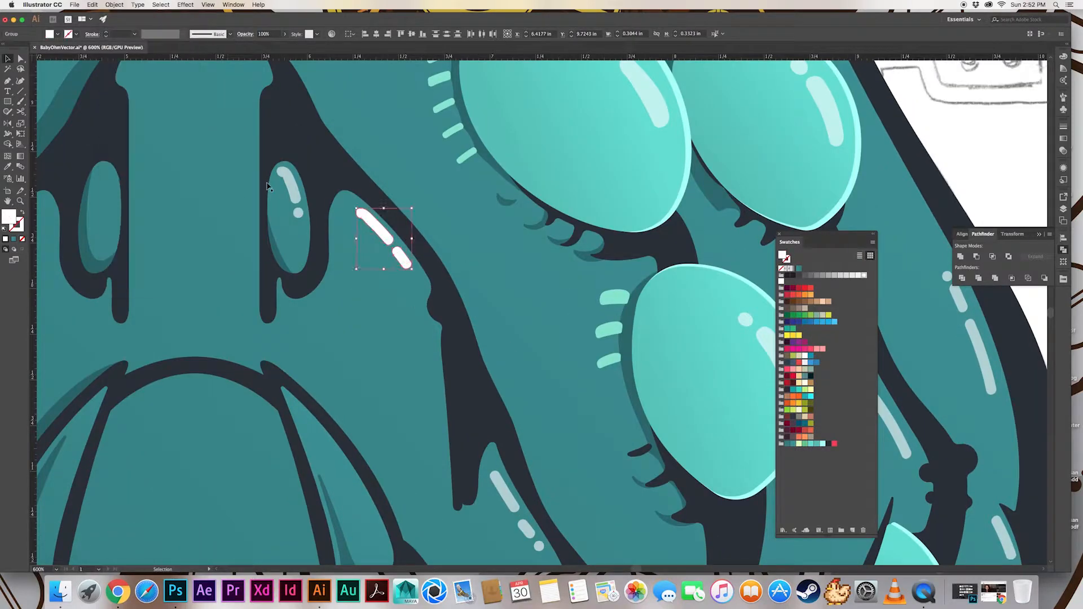
pyautogui.press('i')
pyautogui.click(825, 110)
pyautogui.press('v')
pyautogui.press('super+shift+a')
# Paint a curved white glint, a short one and a dot on the rounded segment right of the legs and select them
pyautogui.scroll(-5, 344, 200)
pyautogui.press('super+minus')
pyautogui.press('super+minus')
pyautogui.press('super+minus')
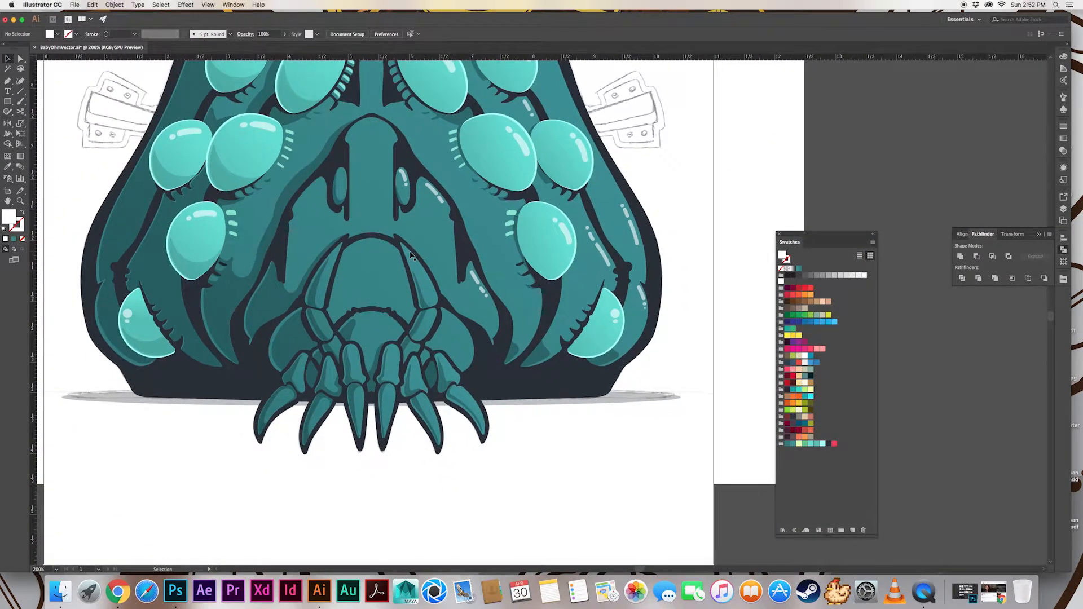
pyautogui.moveTo(464, 336); pyautogui.dragTo(467, 342)
pyautogui.press('v')
pyautogui.click(453, 323)
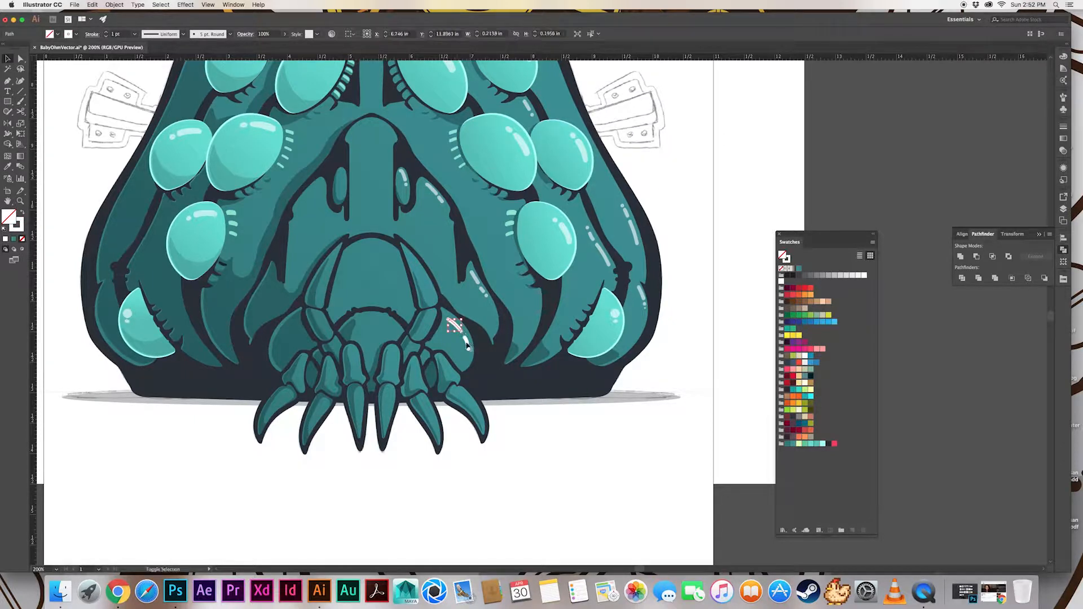
pyautogui.keyDown('shift'); pyautogui.click(465, 340); pyautogui.keyUp('shift')
pyautogui.keyDown('shift'); pyautogui.click(468, 349); pyautogui.keyUp('shift')
# Expand the rounded segment's glints, match them to the pale highlight of the eye above and deselect them
pyautogui.click(114, 4)
pyautogui.click(145, 98)
pyautogui.press('i')
pyautogui.click(559, 239)
pyautogui.press('v')
pyautogui.press('super+shift+a')
# Paint a long glint and a dot on the upper leg segment right of the mouth and select them
pyautogui.press('super+equal')
pyautogui.press('super+equal')
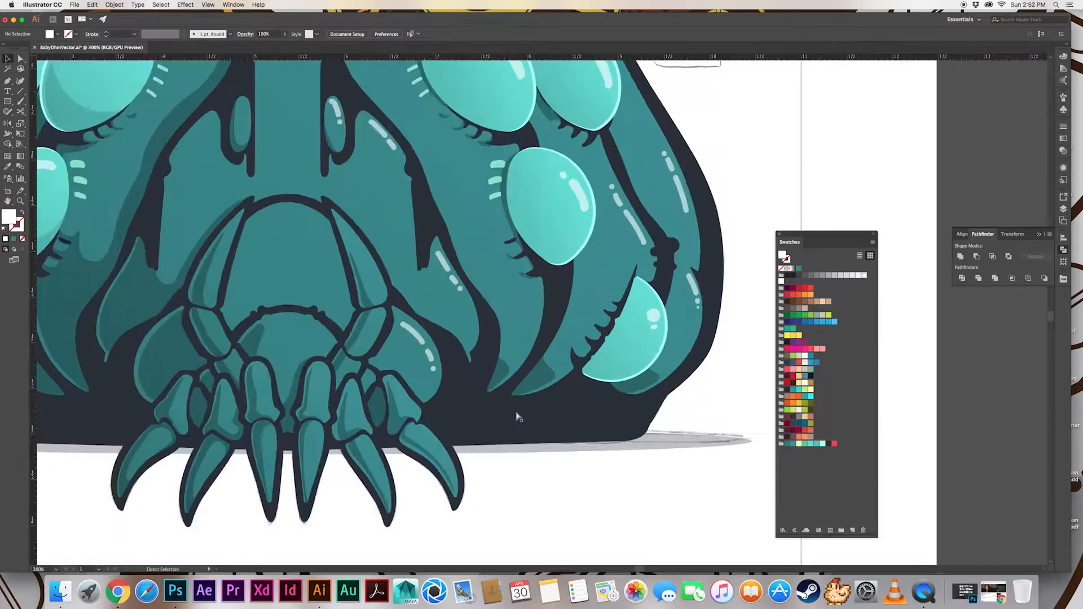
pyautogui.press('b')
pyautogui.press('super+z')
pyautogui.press('v')
pyautogui.click(324, 263)
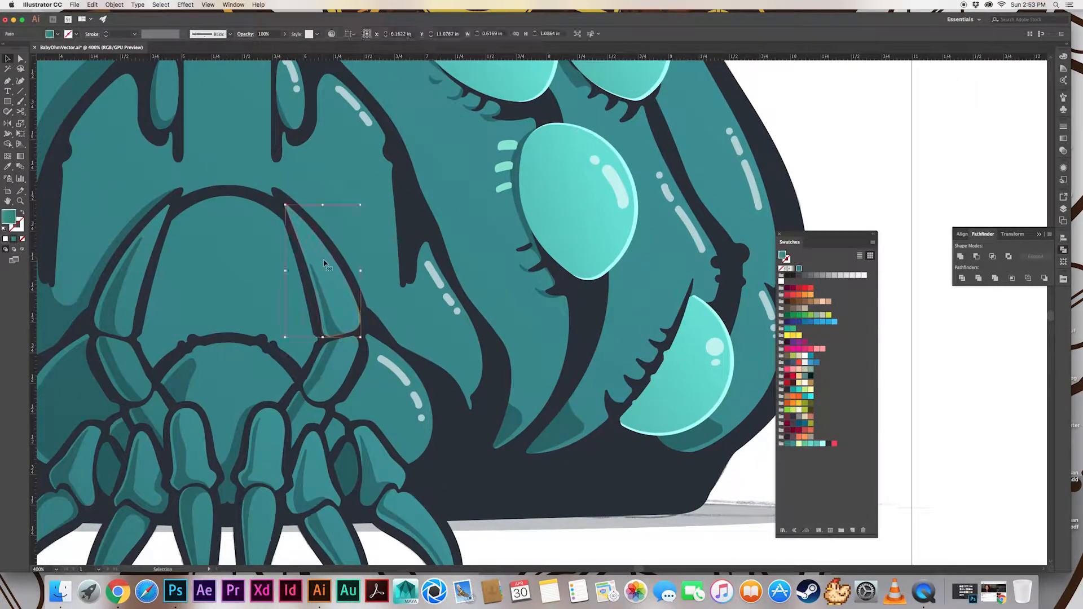
pyautogui.press('super+shift+a')
pyautogui.press('v')
pyautogui.click(336, 276)
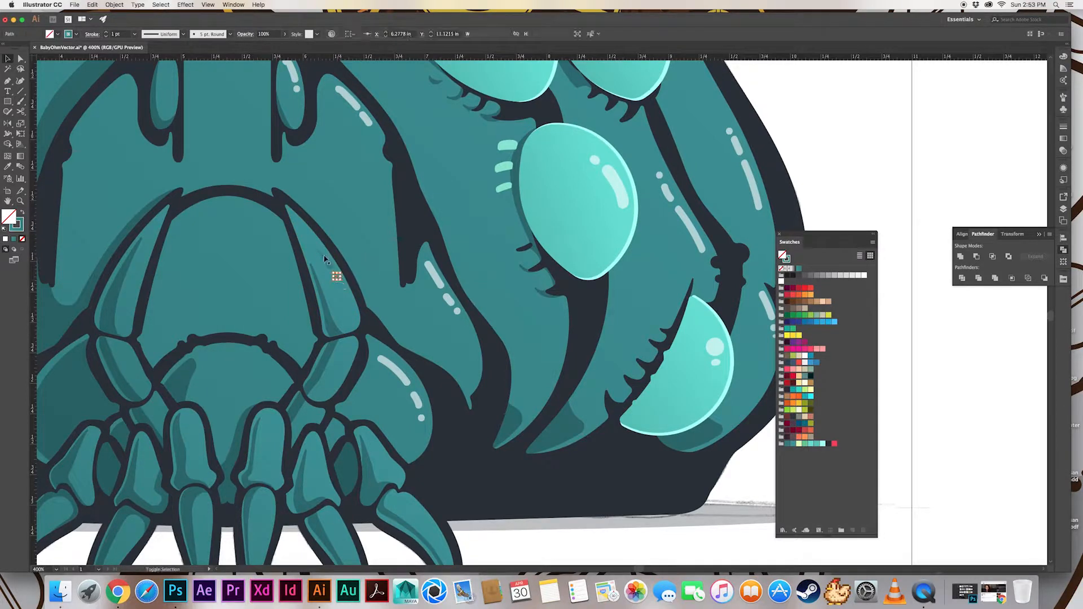
# Expand the upper leg segment's glints, match them to the pale highlight of the nearby eye and deselect them
pyautogui.click(114, 4)
pyautogui.click(145, 97)
pyautogui.press('i')
pyautogui.click(622, 183)
pyautogui.press('v')
pyautogui.press('super+shift+a')
pyautogui.moveTo(421, 343)
pyautogui.mouseDown()
pyautogui.moveTo(408, 256)
pyautogui.moveTo(424, 244)
pyautogui.mouseUp()
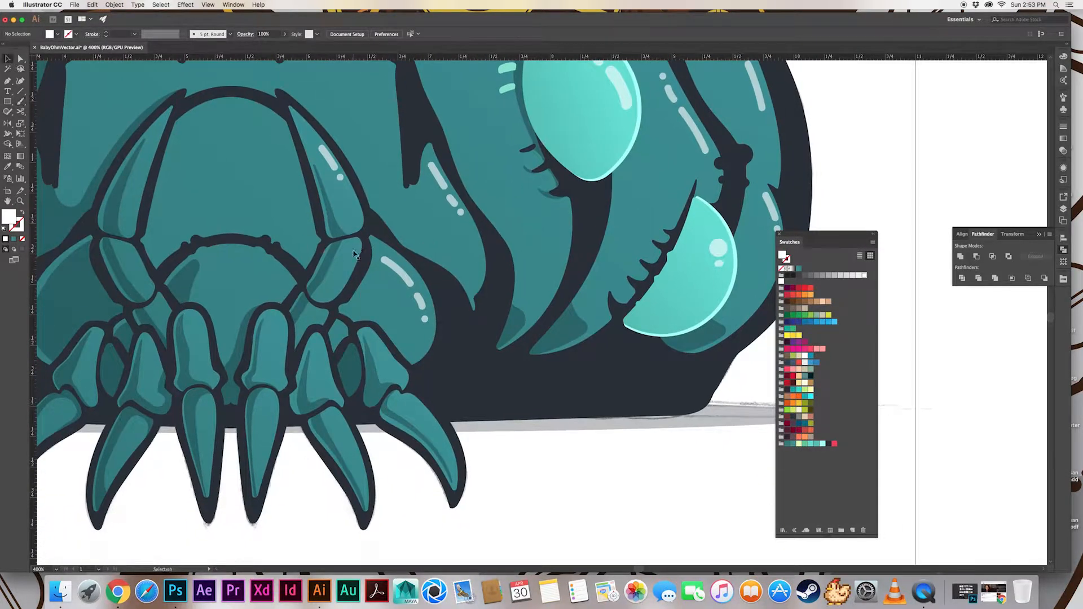
# Expand the glint shapes on the leg segment below and match them to the rounded segment's pale glints
pyautogui.press('v')
pyautogui.click(350, 256)
pyautogui.click(114, 4)
pyautogui.click(145, 97)
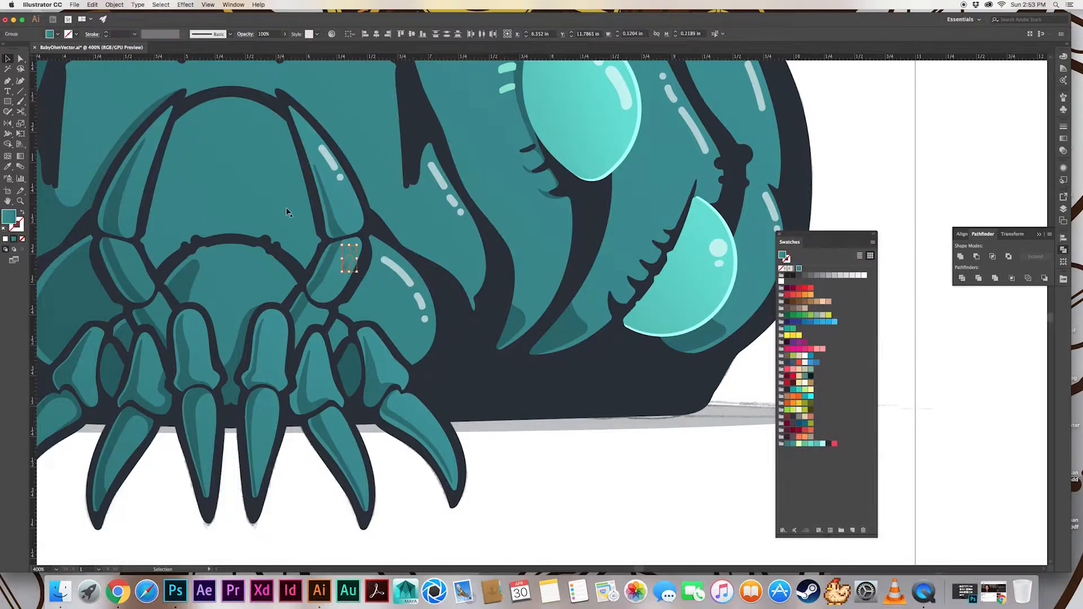
pyautogui.press('i')
pyautogui.click(401, 273)
pyautogui.press('v')
pyautogui.press('super+shift+a')
# Draw small circles on the inner edge of the tall mint mouth highlight, match its fill and unite them with it
pyautogui.moveTo(410, 296); pyautogui.dragTo(435, 363)
pyautogui.press('super+minus')
pyautogui.press('super+minus')
pyautogui.press('super+minus')
pyautogui.press('super+minus')
pyautogui.press('super+minus')
pyautogui.press('super+equal')
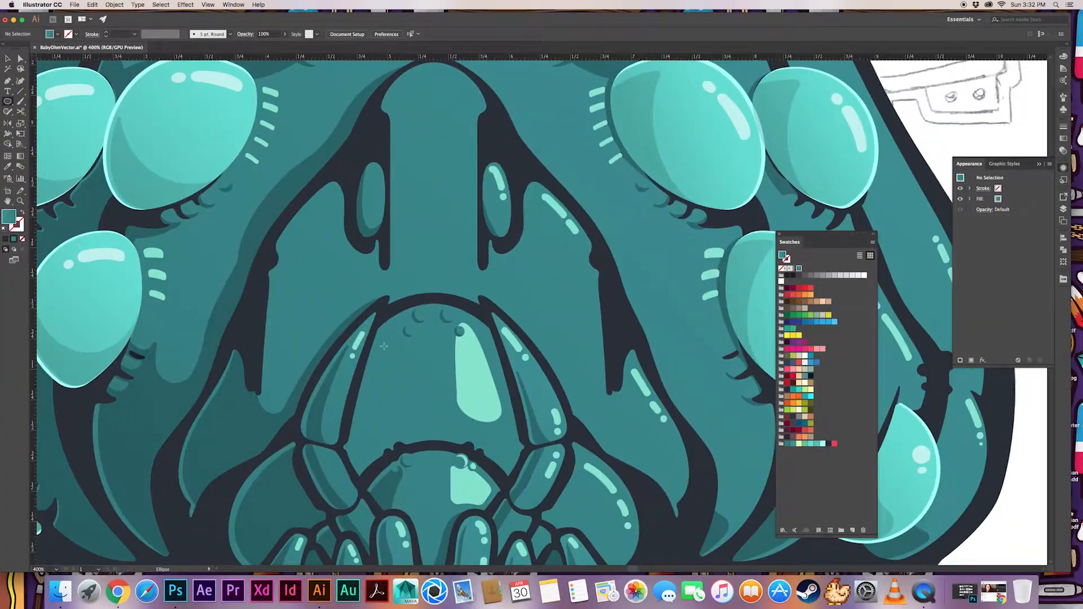
pyautogui.click(448, 368)
pyautogui.click(473, 392)
pyautogui.press('l')
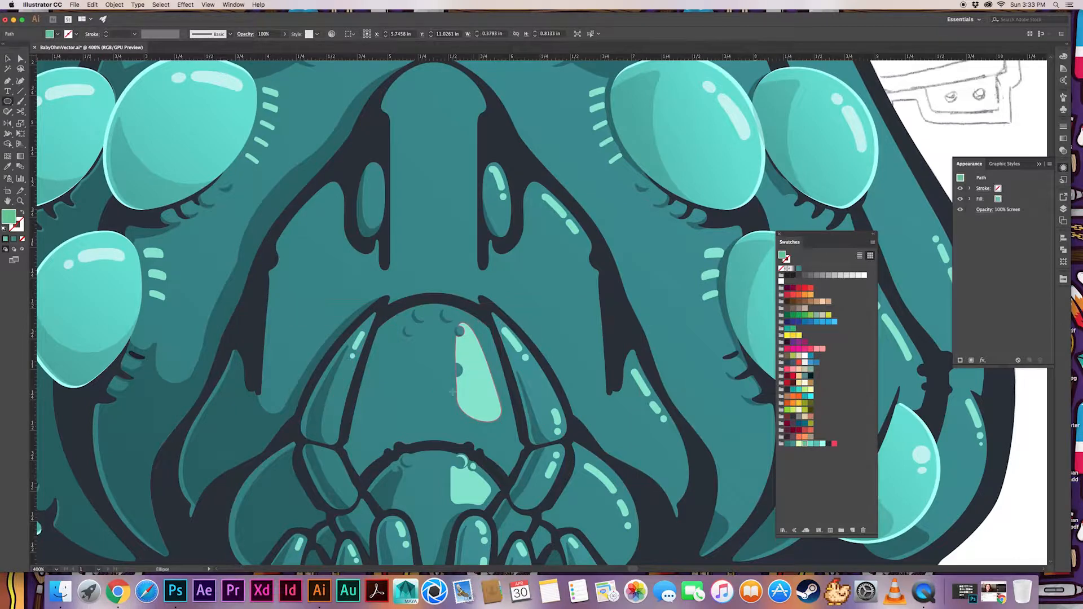
pyautogui.keyDown('shift'); pyautogui.keyDown('super'); pyautogui.click(453, 375); pyautogui.keyUp('super'); pyautogui.keyUp('shift')
pyautogui.press('i')
pyautogui.click(476, 359)
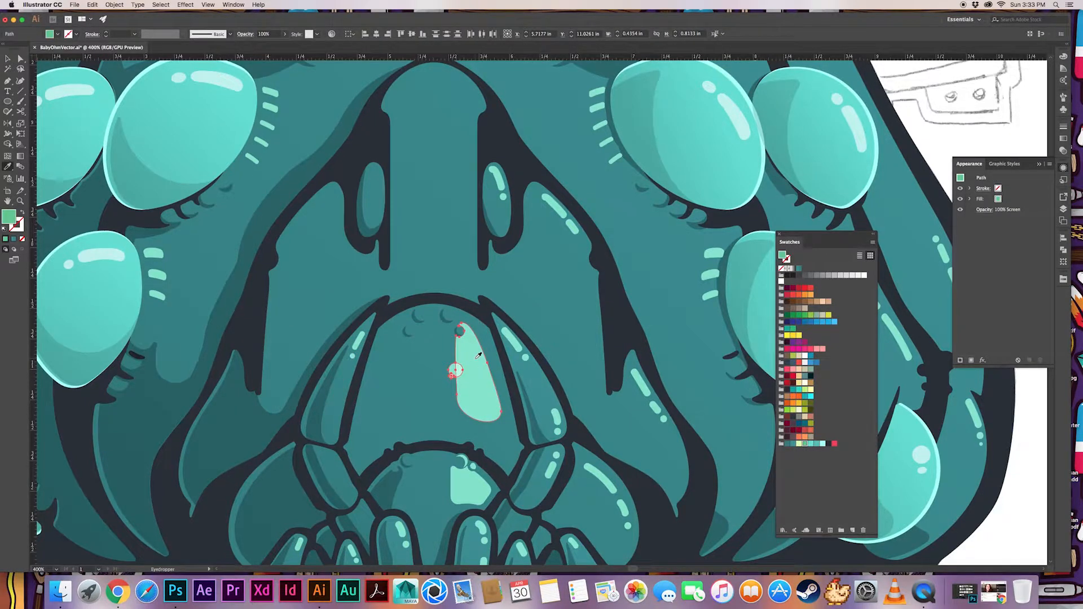
pyautogui.click(1063, 250)
pyautogui.click(960, 257)
pyautogui.click(979, 186)
# Draw a circle at the lower tip of the tall mouth highlight and place two smaller droplets beneath it
pyautogui.moveTo(622, 478); pyautogui.dragTo(606, 405)
pyautogui.press('l')
pyautogui.moveTo(471, 345)
pyautogui.mouseDown()
pyautogui.moveTo(488, 360)
pyautogui.moveTo(470, 364)
pyautogui.mouseUp()
pyautogui.press('super+shift+a')
pyautogui.press('super+equal')
pyautogui.press('super+equal')
pyautogui.press('super+equal')
pyautogui.press('v')
pyautogui.moveTo(534, 312); pyautogui.dragTo(557, 333)
pyautogui.moveTo(570, 343); pyautogui.dragTo(559, 335)
# Unite the tip circle with the tall highlight and match the shapes to the lower mouth highlight's pale mint
pyautogui.keyDown('shift'); pyautogui.click(582, 295); pyautogui.keyUp('shift')
pyautogui.keyDown('shift'); pyautogui.click(564, 248); pyautogui.keyUp('shift')
pyautogui.click(960, 256)
pyautogui.keyDown('shift'); pyautogui.click(536, 310); pyautogui.keyUp('shift')
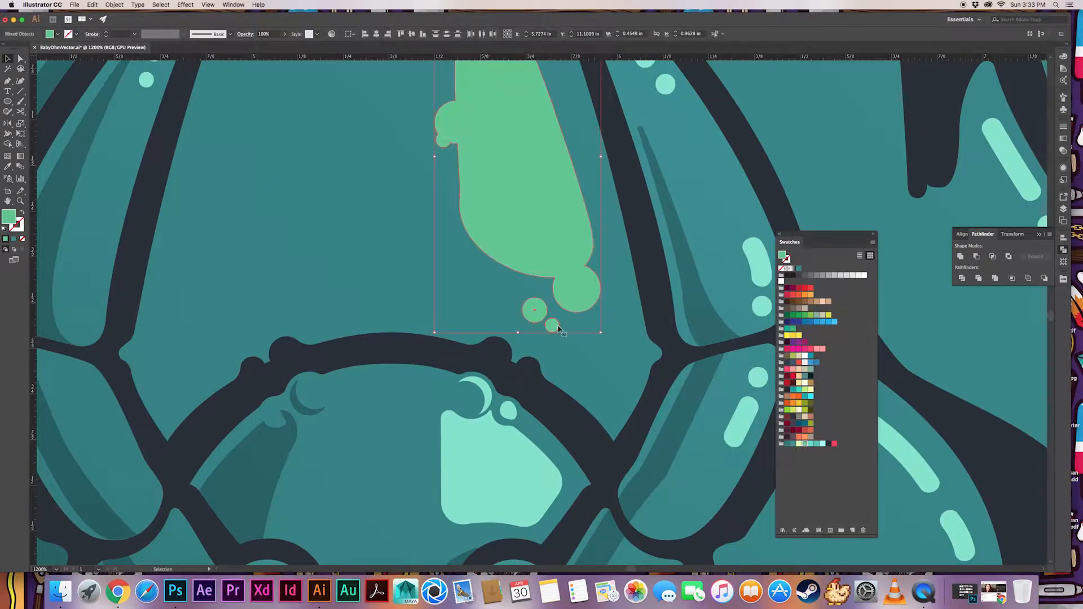
pyautogui.press('i')
pyautogui.click(508, 412)
pyautogui.press('v')
pyautogui.press('super+minus')
pyautogui.press('super+minus')
pyautogui.press('super+minus')
pyautogui.press('super+shift+a')
# Draw circles around the shadow beside the lower left eye and unite the edge circle with the shadow
pyautogui.click(8, 101)
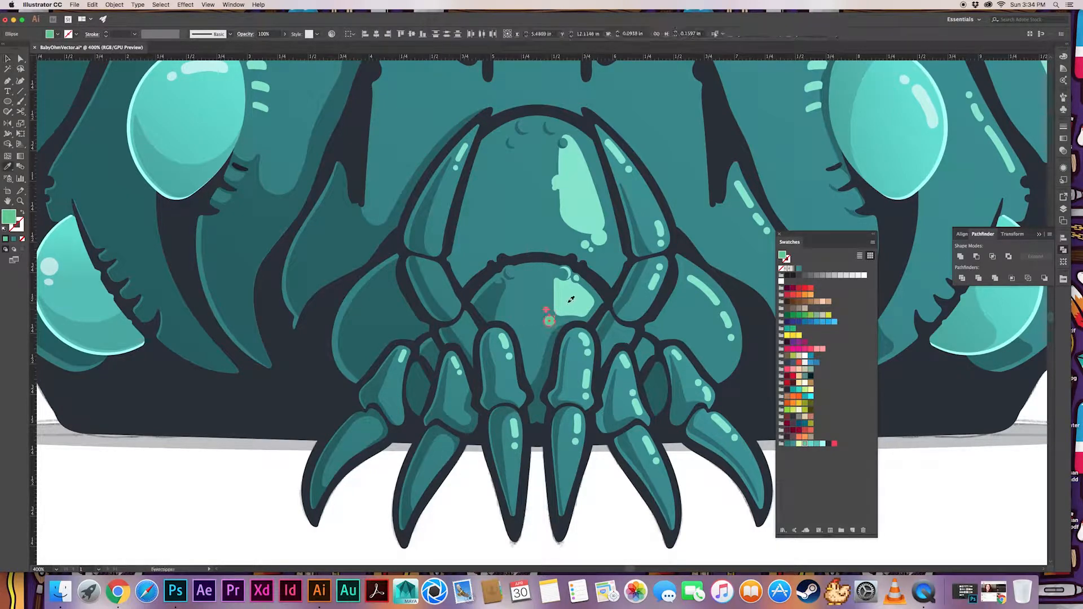
pyautogui.moveTo(608, 406); pyautogui.dragTo(645, 572)
pyautogui.press('l')
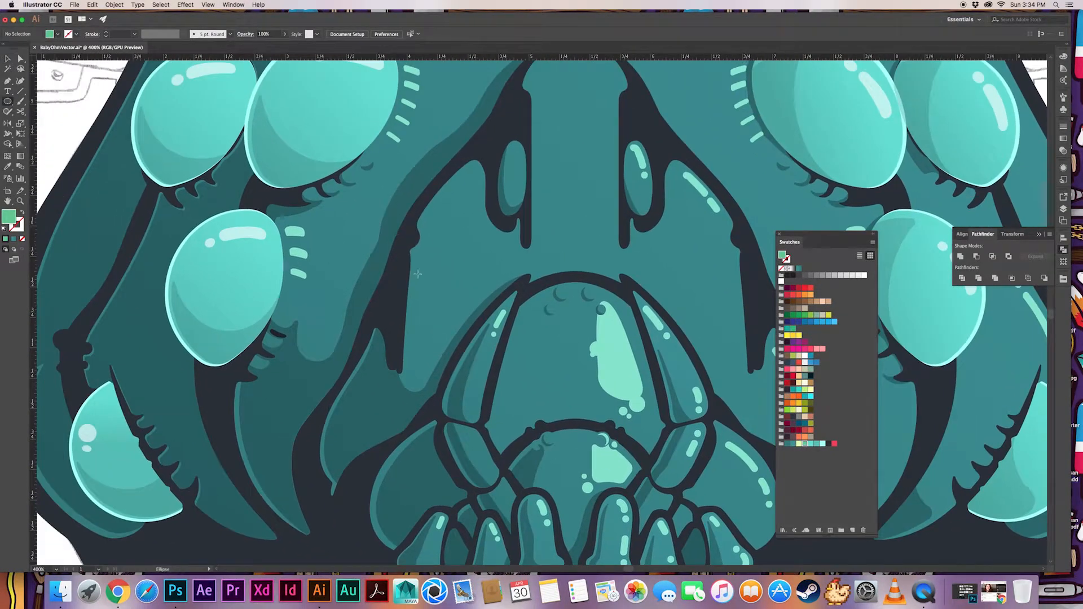
pyautogui.moveTo(317, 336); pyautogui.dragTo(350, 308)
pyautogui.press('v')
pyautogui.keyDown('shift'); pyautogui.click(361, 304); pyautogui.keyUp('shift')
pyautogui.click(960, 258)
# Match the united shadow and its loose circle to the neighbouring translucent dark shadow
pyautogui.press('i')
pyautogui.click(363, 391)
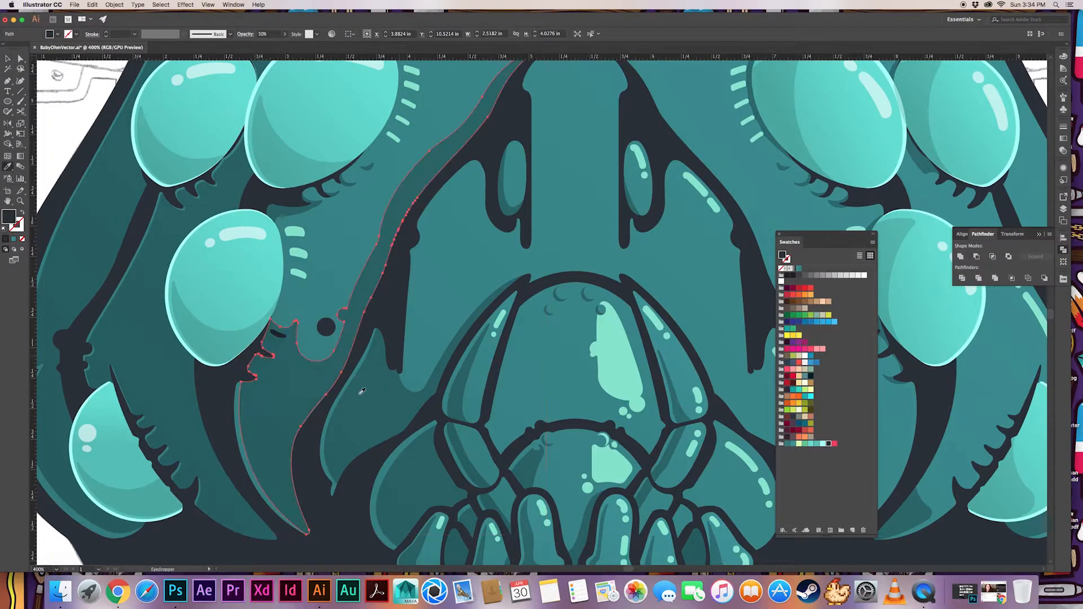
pyautogui.press('v')
pyautogui.click(326, 327)
pyautogui.press('i')
pyautogui.click(363, 398)
# Draw a dark circle on the edge of the shadow left of the mouth and place a smaller spot above it
pyautogui.press('l')
pyautogui.moveTo(442, 313)
pyautogui.mouseDown()
pyautogui.moveTo(459, 297)
pyautogui.moveTo(458, 275)
pyautogui.moveTo(451, 281)
pyautogui.mouseUp()
pyautogui.press('v')
pyautogui.press('super+equal')
pyautogui.press('super+equal')
pyautogui.press('super+equal')
pyautogui.moveTo(541, 299); pyautogui.dragTo(570, 288)
pyautogui.press('super+minus')
pyautogui.press('super+minus')
pyautogui.press('super+minus')
# Unite the circles with the shadow left of the mouth, match the neighbouring translucent shadow and deselect
pyautogui.keyDown('shift'); pyautogui.click(445, 390); pyautogui.keyUp('shift')
pyautogui.keyDown('shift'); pyautogui.click(449, 410); pyautogui.keyUp('shift')
pyautogui.keyDown('shift'); pyautogui.click(431, 446); pyautogui.keyUp('shift')
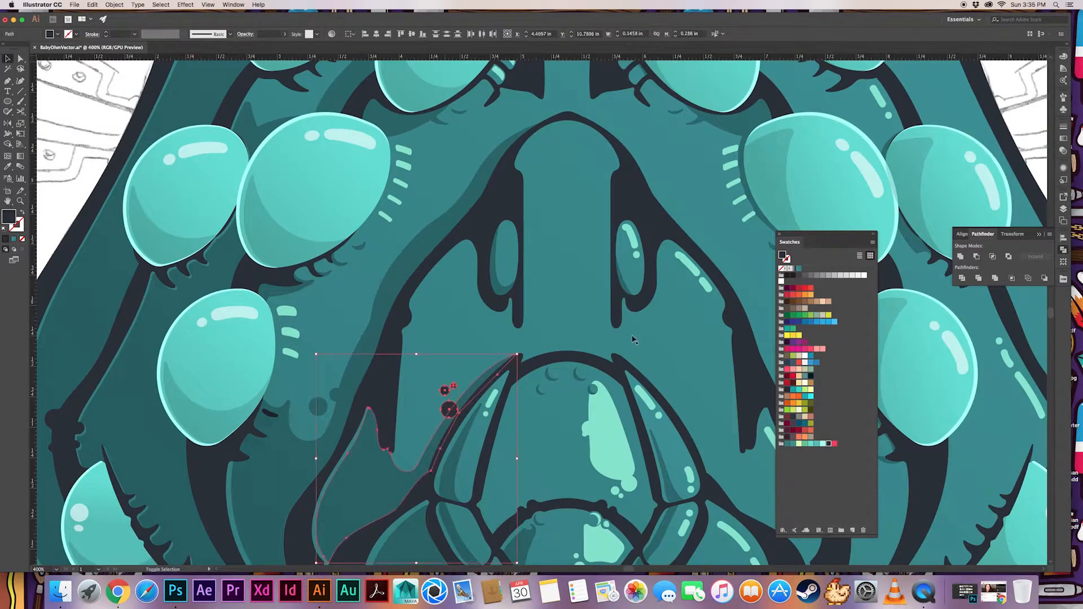
pyautogui.click(960, 257)
pyautogui.press('i')
pyautogui.click(377, 374)
pyautogui.press('super+minus')
pyautogui.press('super+minus')
pyautogui.press('super+minus')
pyautogui.press('v')
pyautogui.click(391, 454)
pyautogui.hscroll(3, 391, 454)
pyautogui.scroll(1, 391, 454)
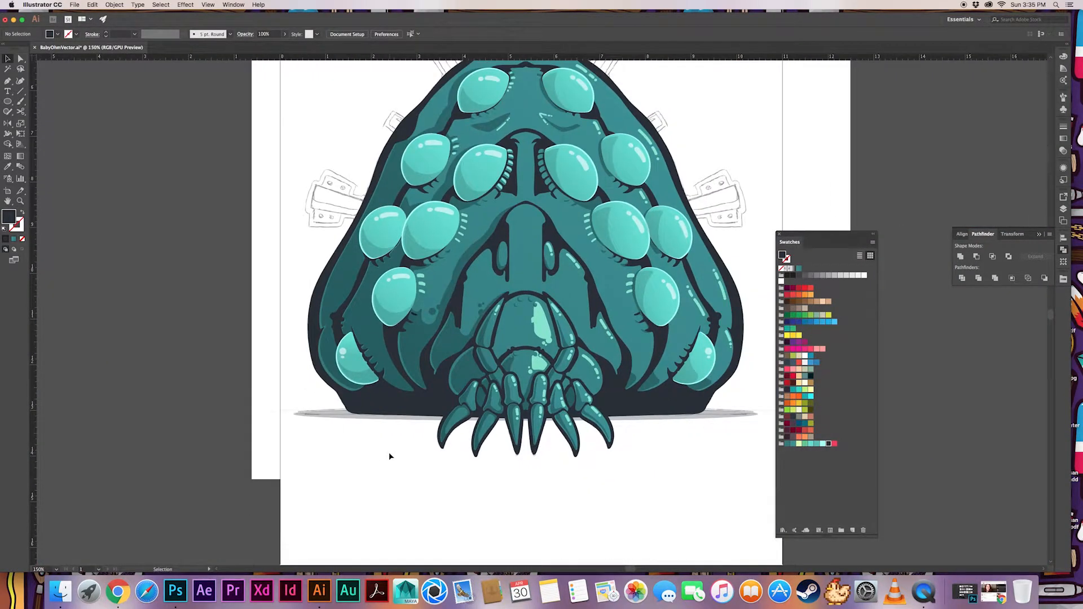
# Draw shadow spots in the dark patch above the paired left eyes and match them to the translucent shadow
pyautogui.moveTo(415, 342); pyautogui.dragTo(410, 391)
pyautogui.press('super+plus')
pyautogui.press('super+plus')
pyautogui.moveTo(319, 412); pyautogui.dragTo(361, 469)
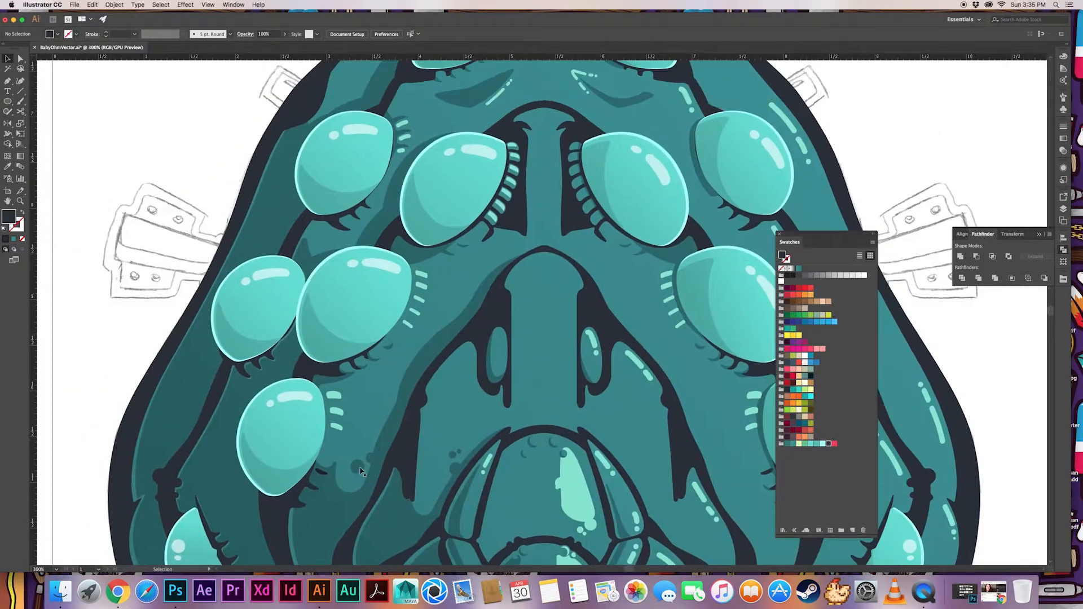
pyautogui.press('l')
pyautogui.moveTo(315, 237); pyautogui.dragTo(335, 243)
pyautogui.press('i')
pyautogui.click(272, 244)
pyautogui.press('v')
# Add translucent shadow spots to the body's upper left edge, beside the top left eye
pyautogui.press('l')
pyautogui.moveTo(214, 167); pyautogui.dragTo(245, 307)
pyautogui.press('super+shift+a')
pyautogui.moveTo(376, 216)
pyautogui.mouseDown()
pyautogui.moveTo(384, 224)
pyautogui.moveTo(373, 234)
pyautogui.mouseUp()
pyautogui.press('super+shift+a')
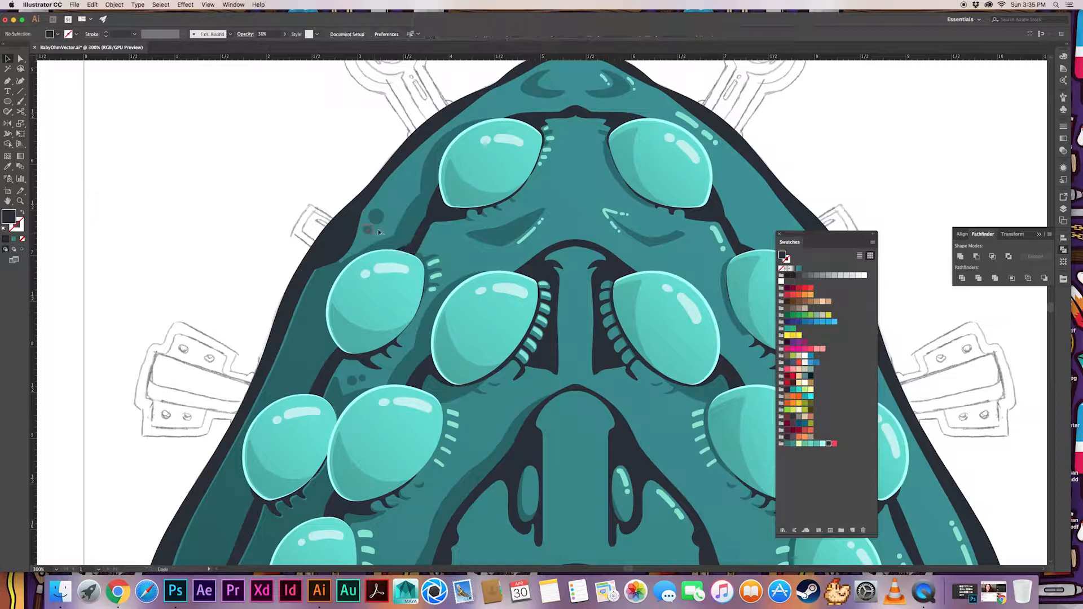
# Place a circle on the wrinkle shadow below the top left eye and unite it with the shadow
pyautogui.moveTo(414, 192); pyautogui.dragTo(358, 211)
pyautogui.moveTo(422, 255); pyautogui.dragTo(439, 272)
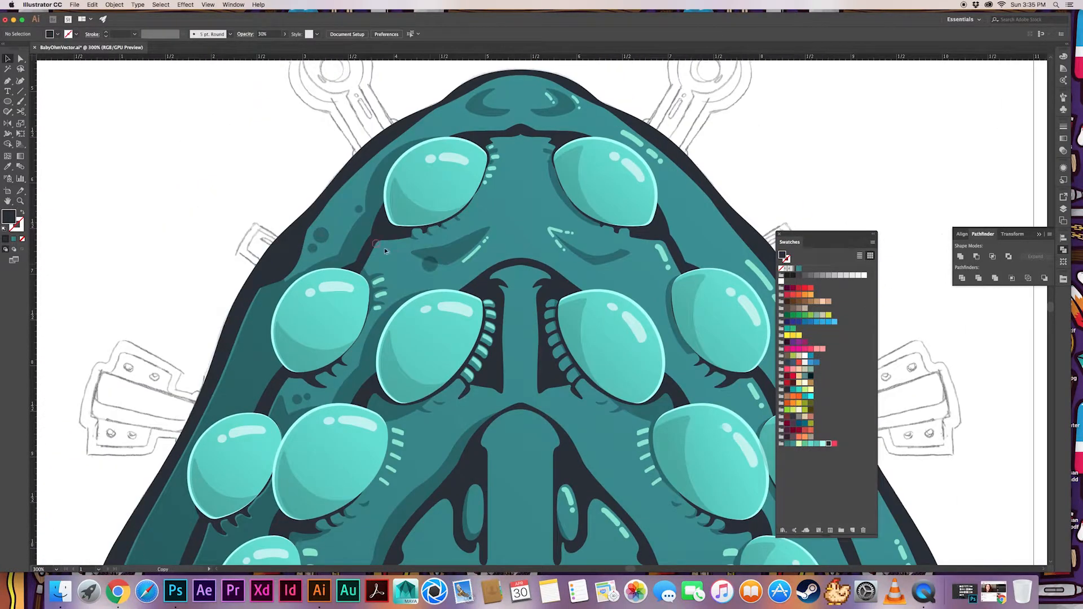
pyautogui.keyDown('shift'); pyautogui.click(449, 253); pyautogui.keyUp('shift')
pyautogui.click(960, 257)
# Draw two circles on the wrinkle below the top right eye and unite the edge circle with its shadow
pyautogui.moveTo(550, 281)
pyautogui.mouseDown()
pyautogui.moveTo(484, 252)
pyautogui.moveTo(479, 277)
pyautogui.mouseUp()
pyautogui.moveTo(524, 247); pyautogui.dragTo(535, 258)
pyautogui.moveTo(531, 238); pyautogui.dragTo(540, 247)
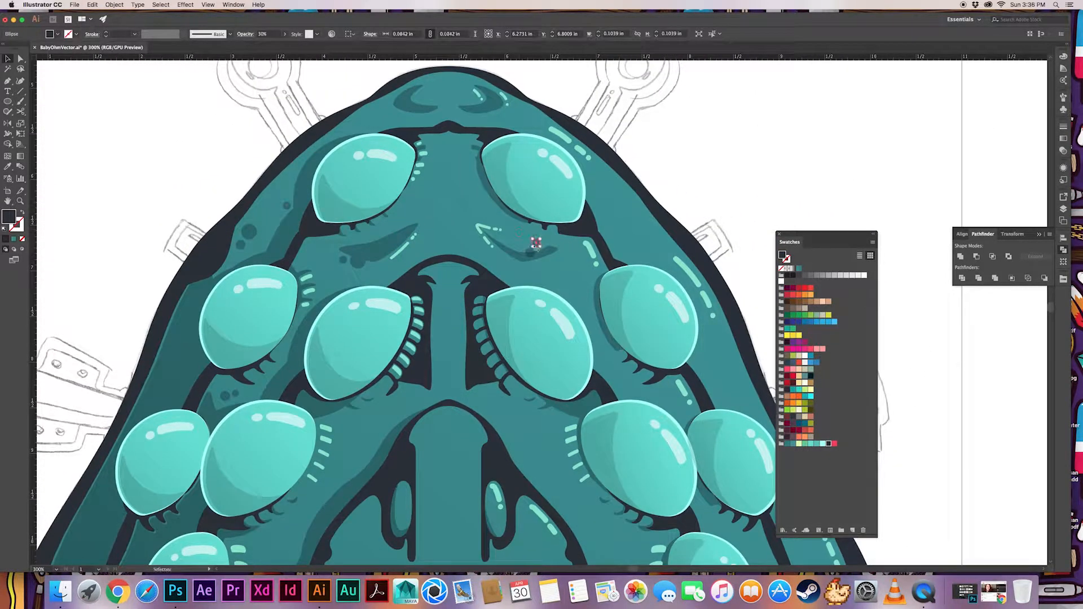
pyautogui.keyDown('shift'); pyautogui.click(530, 253); pyautogui.keyUp('shift')
pyautogui.keyDown('shift'); pyautogui.click(555, 251); pyautogui.keyUp('shift')
pyautogui.click(961, 256)
pyautogui.press('super+shift+a')
pyautogui.click(530, 252)
pyautogui.keyDown('shift'); pyautogui.click(554, 252); pyautogui.keyUp('shift')
pyautogui.click(960, 257)
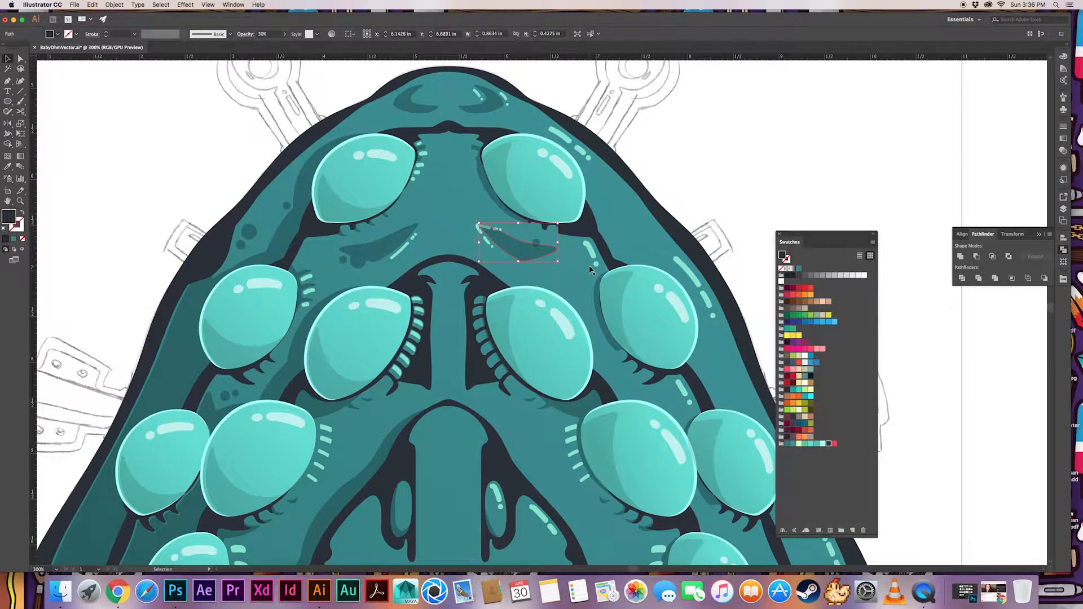
# Bring the right wrinkle's pale glint back in front of its teal shape and deselect
pyautogui.click(719, 183)
pyautogui.press('Delete')
pyautogui.moveTo(552, 245); pyautogui.dragTo(446, 232)
pyautogui.click(443, 235)
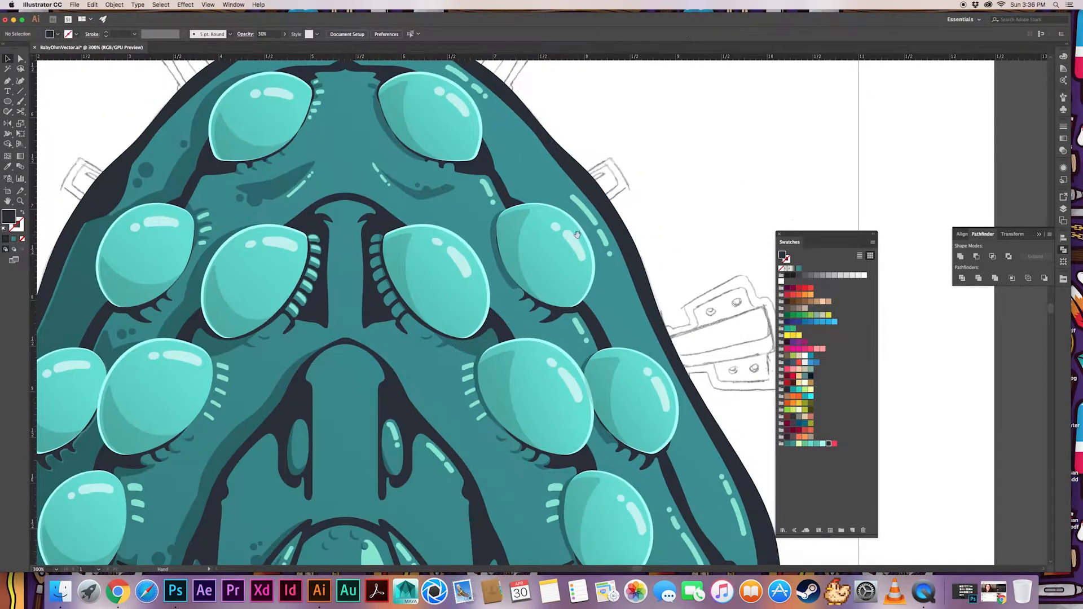
pyautogui.click(430, 217)
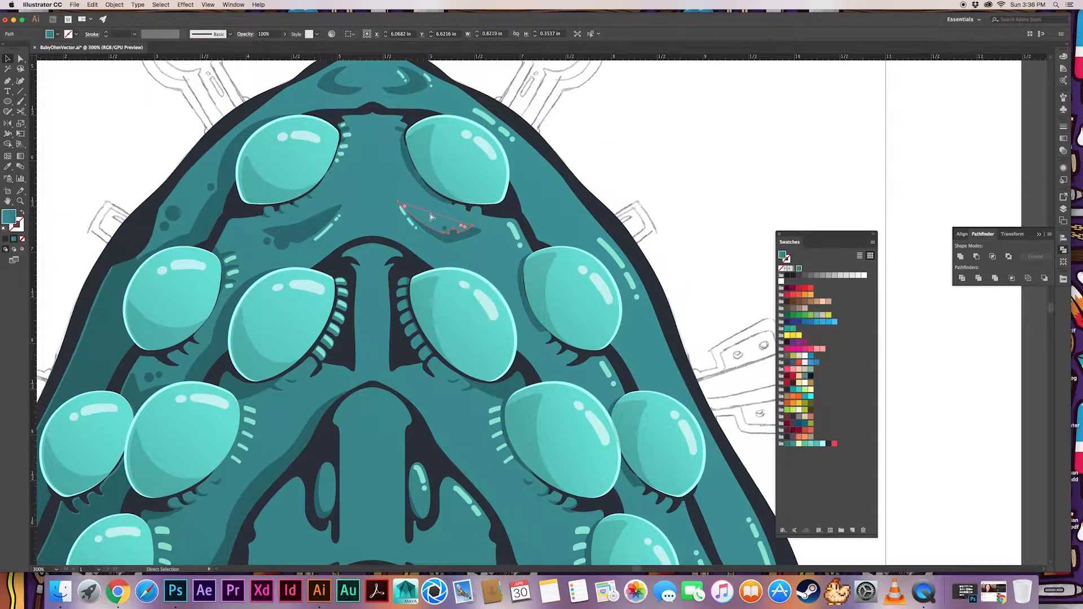
pyautogui.press('a')
pyautogui.click(656, 176)
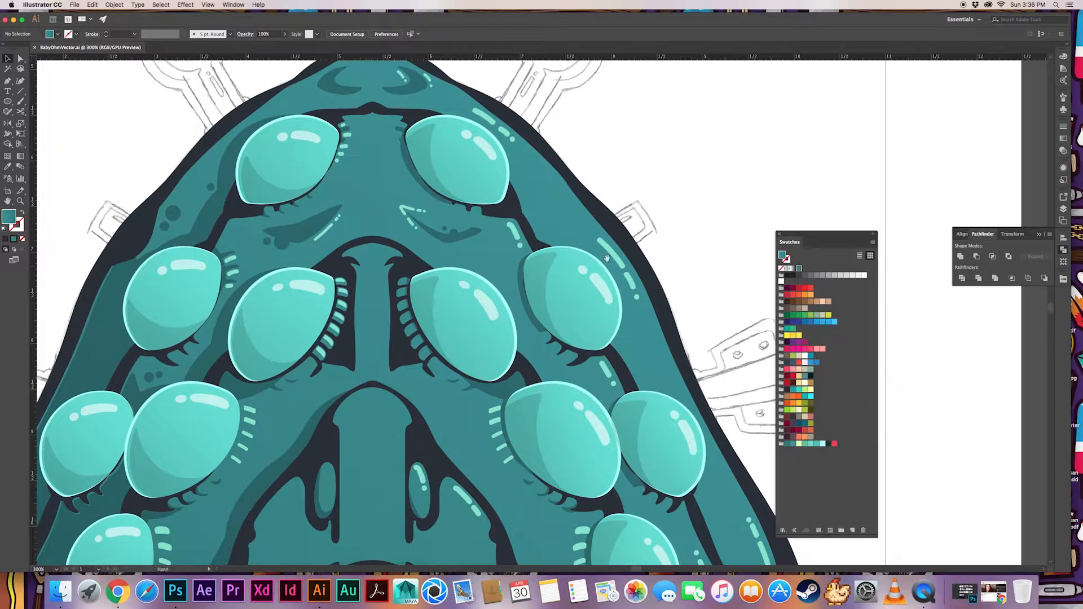
# Draw a circle on the shadow edge of the second-row outer right eye with a smaller spot beneath it
pyautogui.press('l')
pyautogui.scroll(3, 515, 289)
pyautogui.moveTo(515, 308); pyautogui.dragTo(504, 317)
pyautogui.click(516, 293)
pyautogui.click(486, 332)
pyautogui.moveTo(592, 338); pyautogui.dragTo(486, 364)
# Add a circle to the top right eye's shadow edge and two smaller spots beside it
pyautogui.moveTo(338, 226); pyautogui.dragTo(685, 444)
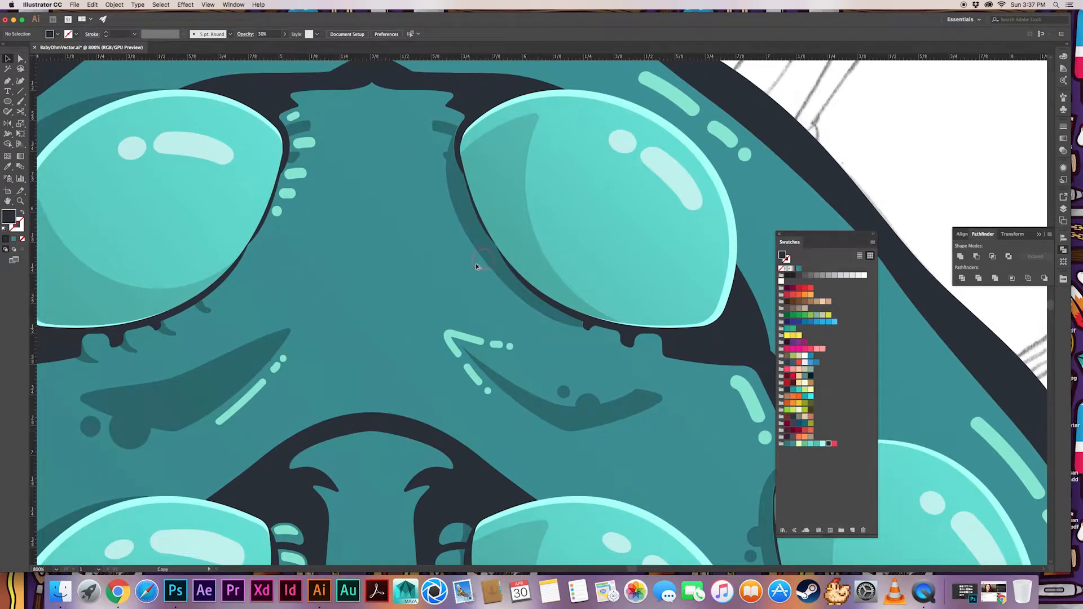
pyautogui.click(513, 229)
pyautogui.moveTo(476, 264); pyautogui.dragTo(463, 238)
pyautogui.moveTo(470, 230); pyautogui.dragTo(460, 261)
pyautogui.click(473, 246)
pyautogui.moveTo(471, 234); pyautogui.dragTo(456, 241)
pyautogui.click(457, 241)
pyautogui.press('super+shift+a')
pyautogui.moveTo(649, 354); pyautogui.dragTo(469, 222)
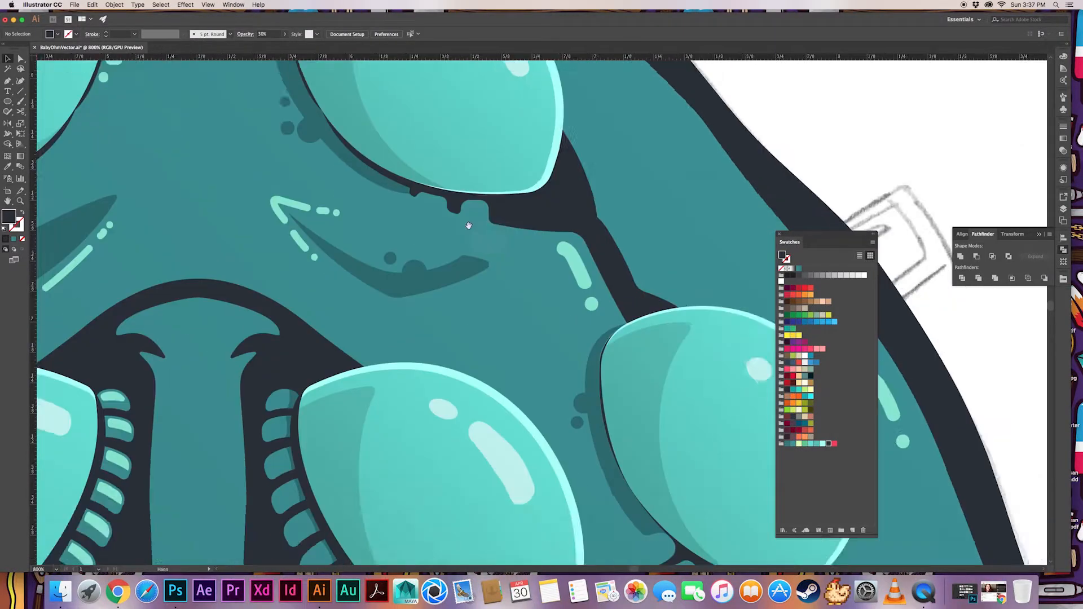
pyautogui.press('super+minus')
pyautogui.press('super+minus')
pyautogui.press('super+minus')
pyautogui.moveTo(493, 484); pyautogui.dragTo(488, 317)
pyautogui.press('super+minus')
pyautogui.press('super+minus')
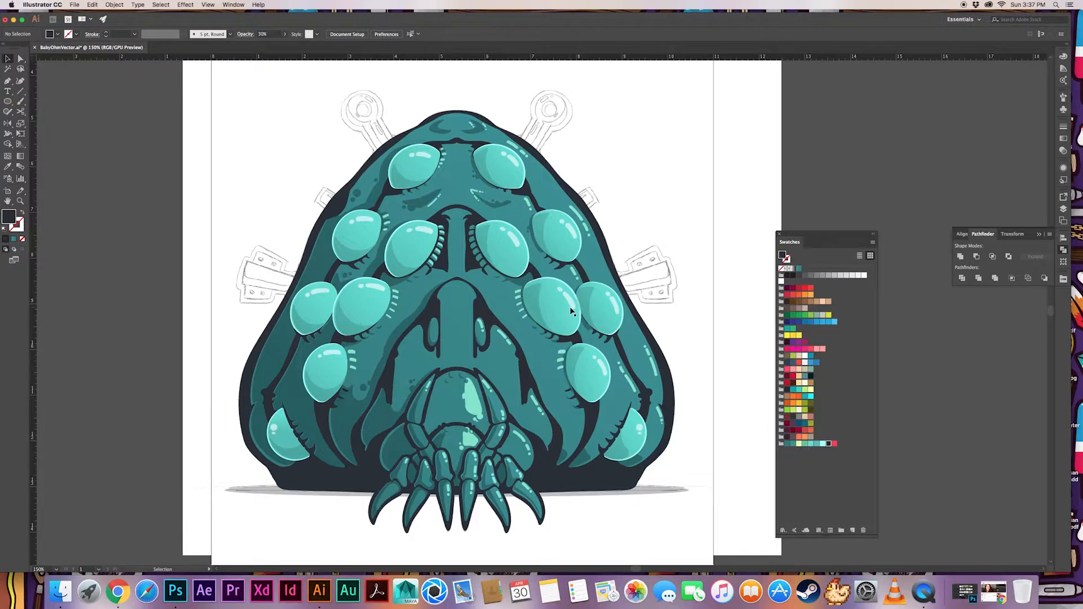
# Select the three dark spots beside the top left eye and reflect a copy across the creature's vertical centerline
pyautogui.click(375, 182)
pyautogui.keyDown('shift'); pyautogui.click(357, 192); pyautogui.keyUp('shift')
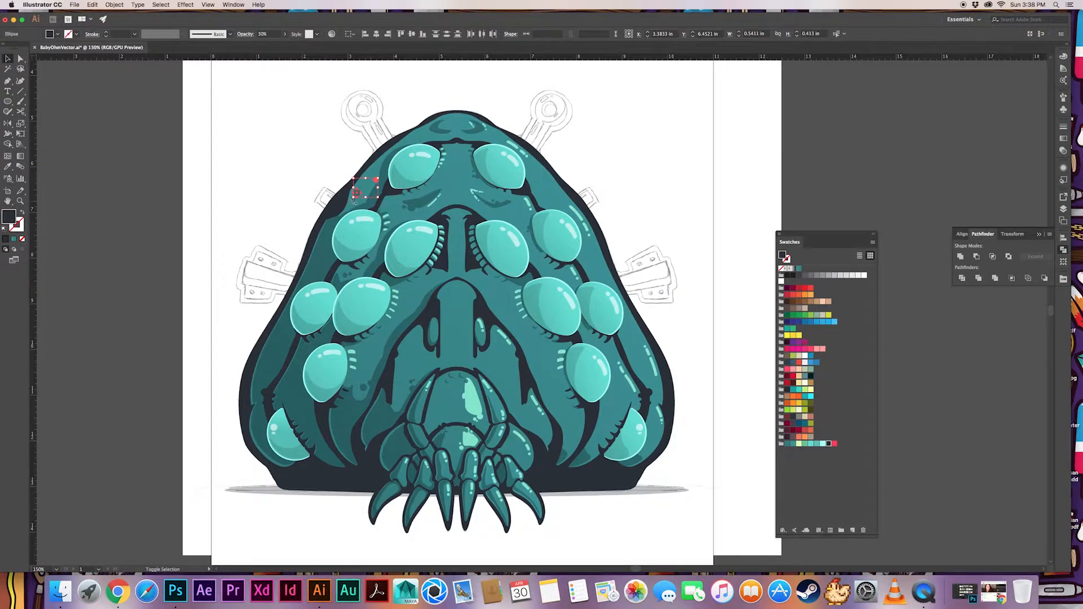
pyautogui.keyDown('shift'); pyautogui.click(352, 200); pyautogui.keyUp('shift')
pyautogui.press('super+plus')
pyautogui.press('super+plus')
pyautogui.moveTo(723, 344); pyautogui.dragTo(503, 283)
pyautogui.press('o')
pyautogui.click(503, 283)
pyautogui.moveTo(501, 350); pyautogui.dragTo(502, 357)
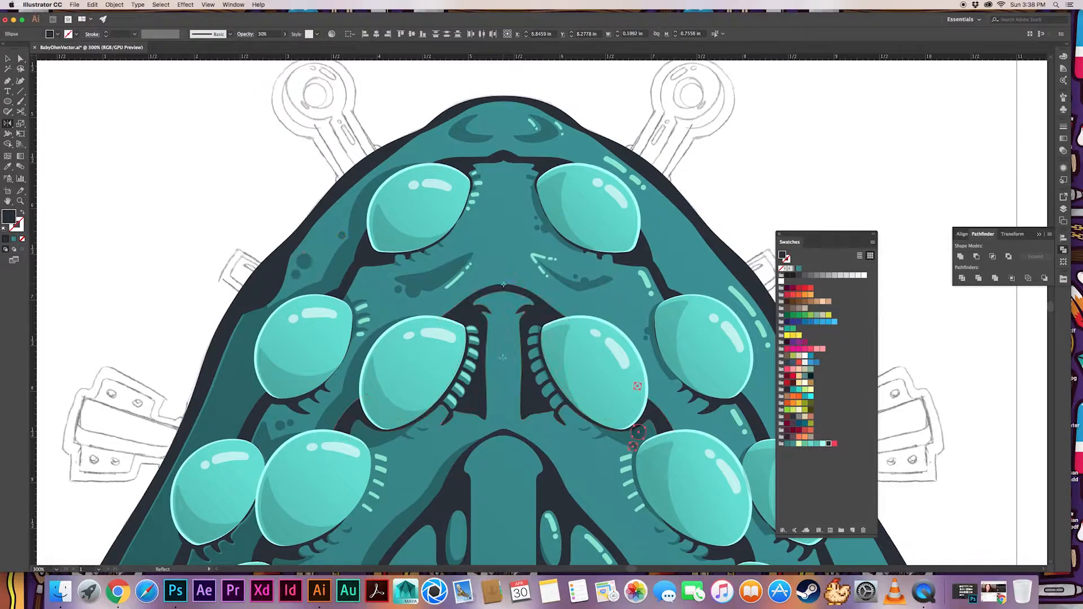
pyautogui.keyDown('alt'); pyautogui.click(504, 284); pyautogui.keyUp('alt')
pyautogui.click(499, 362)
# Recolor the mirrored spots with the pale mint of a nearby glint and deselect them
pyautogui.press('i')
pyautogui.click(645, 280)
pyautogui.press('v')
pyautogui.press('super+shift+a')
# Copy a mint spot onto the skin right of the central ridge's peak and arrange the spots as a small cluster
pyautogui.moveTo(570, 348); pyautogui.dragTo(455, 294)
pyautogui.press('super+minus')
pyautogui.scroll(-3, 300, 417)
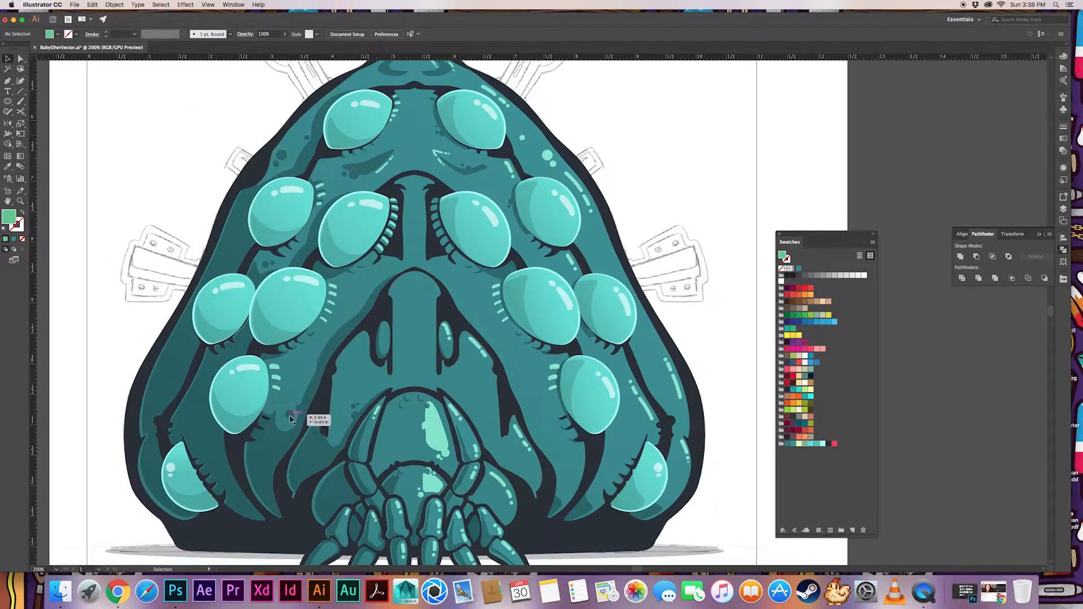
pyautogui.moveTo(549, 158); pyautogui.dragTo(465, 288)
pyautogui.press('super+shift+a')
pyautogui.moveTo(459, 290); pyautogui.dragTo(454, 294)
pyautogui.press('super+shift+a')
pyautogui.moveTo(465, 288); pyautogui.dragTo(459, 285)
pyautogui.press('super+shift+a')
# Duplicate the mint spots onto the lower right flank, above and beside the fourth-row right eye
pyautogui.moveTo(463, 297); pyautogui.dragTo(640, 349)
pyautogui.press('super+shift+a')
pyautogui.click(461, 287)
pyautogui.keyDown('shift'); pyautogui.click(466, 297); pyautogui.keyUp('shift')
pyautogui.press('super+shift+a')
pyautogui.click(615, 445)
pyautogui.press('super+shift+a')
pyautogui.keyDown('shift'); pyautogui.click(547, 156); pyautogui.keyUp('shift')
pyautogui.moveTo(547, 156); pyautogui.dragTo(646, 360)
pyautogui.press('super+shift+a')
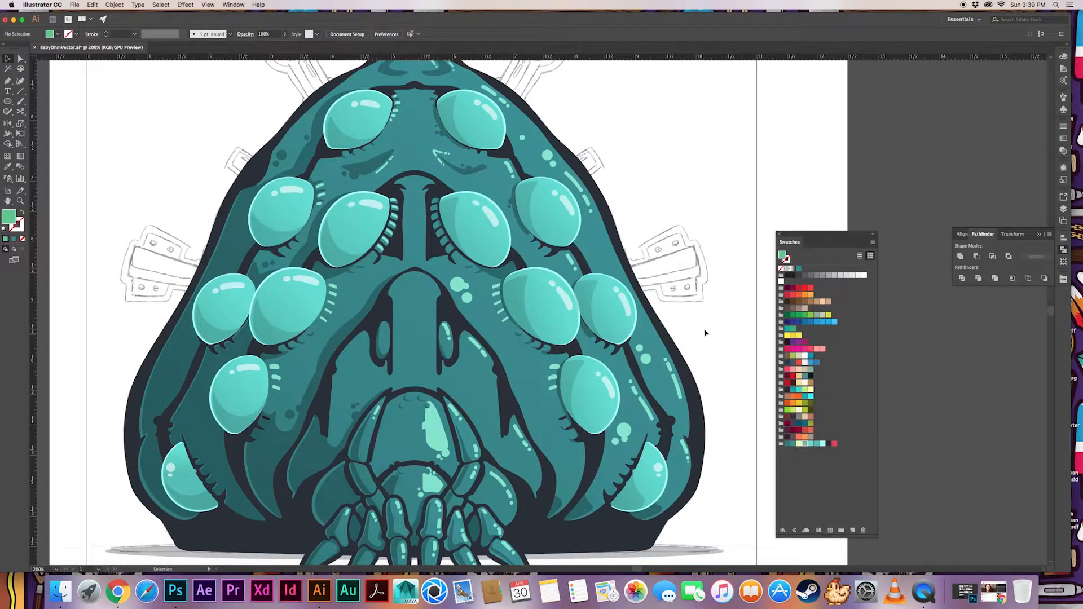
# Copy mint spots into a small cluster between the mouthparts and the fourth-row right eye
pyautogui.moveTo(467, 299); pyautogui.dragTo(534, 409)
pyautogui.press('super+shift+a')
pyautogui.moveTo(539, 413); pyautogui.dragTo(541, 426)
pyautogui.moveTo(541, 424)
pyautogui.mouseDown()
pyautogui.moveTo(548, 430)
pyautogui.moveTo(532, 420)
pyautogui.moveTo(541, 420)
pyautogui.mouseUp()
pyautogui.press('super+z')
pyautogui.press('super+shift+a')
pyautogui.press('super+shift+a')
pyautogui.press('super+shift+a')
# Duplicate mint spots onto the fold below that cluster, beside the right mouthparts, and adjust their spacing
pyautogui.press('super+shift+a')
pyautogui.moveTo(541, 419)
pyautogui.mouseDown()
pyautogui.moveTo(530, 401)
pyautogui.moveTo(524, 418)
pyautogui.mouseUp()
pyautogui.press('super+minus')
pyautogui.press('super+minus')
pyautogui.press('super+minus')
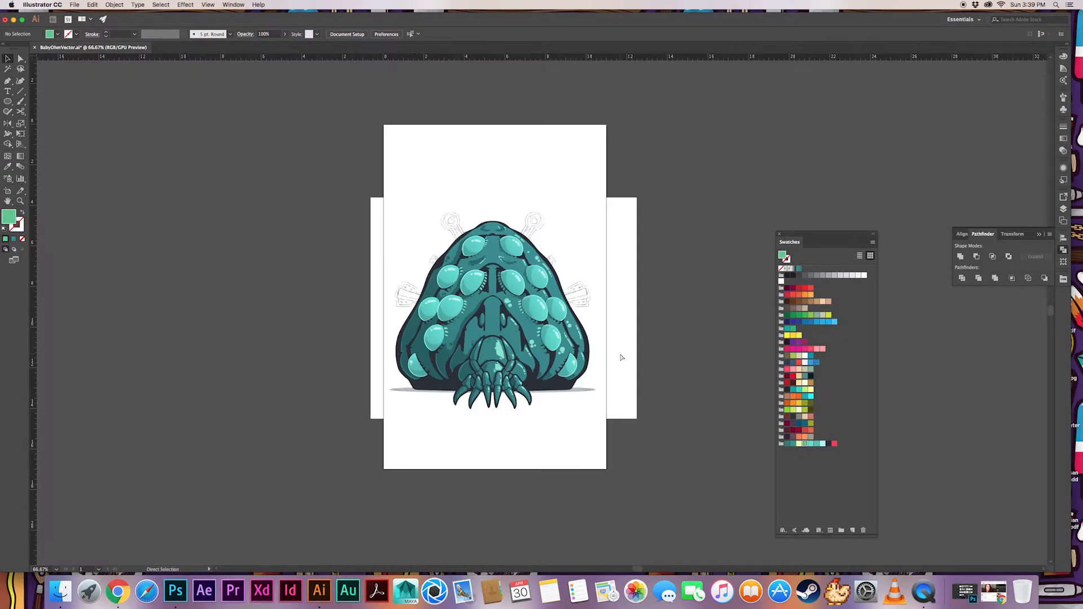
pyautogui.press('super+equal')
pyautogui.press('super+equal')
pyautogui.press('super+equal')
pyautogui.press('super+minus')
pyautogui.moveTo(482, 353); pyautogui.dragTo(508, 422)
pyautogui.press('super+shift+a')
pyautogui.press('super+shift+a')
pyautogui.press('super+shift+a')
pyautogui.moveTo(505, 419); pyautogui.dragTo(513, 420)
pyautogui.moveTo(519, 427); pyautogui.dragTo(518, 427)
# Copy the three-spot cluster onto the top of the central ridge and fine-tune its arrangement
pyautogui.press('super+shift+a')
pyautogui.moveTo(495, 334); pyautogui.dragTo(496, 371)
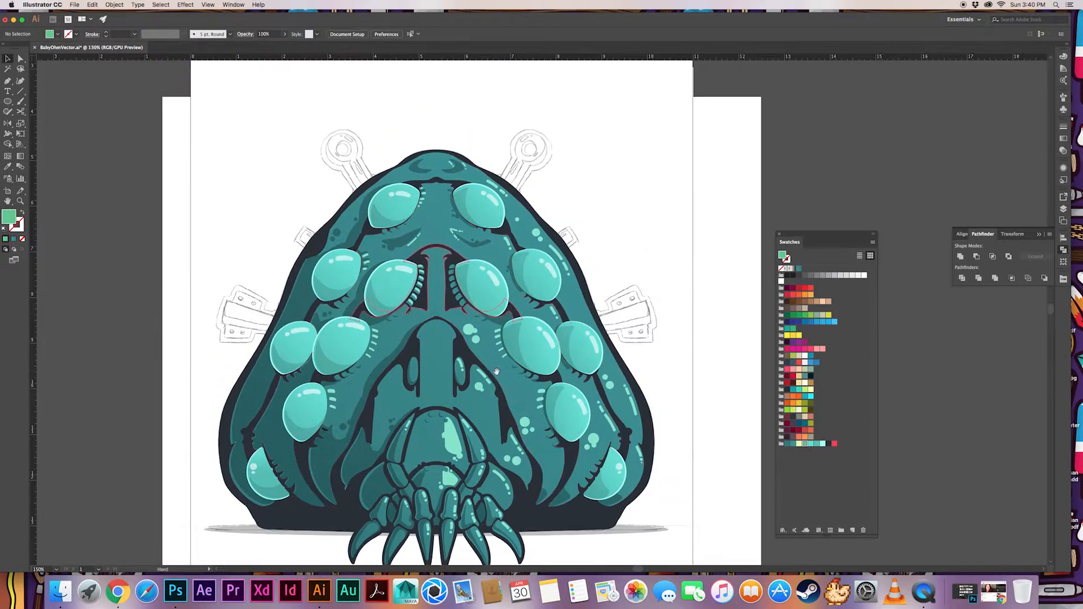
pyautogui.click(526, 423)
pyautogui.keyDown('shift'); pyautogui.click(531, 429); pyautogui.keyUp('shift')
pyautogui.keyDown('shift'); pyautogui.click(526, 432); pyautogui.keyUp('shift')
pyautogui.moveTo(525, 424); pyautogui.dragTo(442, 348)
pyautogui.moveTo(432, 344); pyautogui.dragTo(565, 329)
pyautogui.press('super+shift+a')
pyautogui.press('super+equal')
pyautogui.press('super+equal')
pyautogui.press('super+equal')
pyautogui.press('super+equal')
pyautogui.moveTo(392, 387); pyautogui.dragTo(392, 323)
pyautogui.press('super+shift+a')
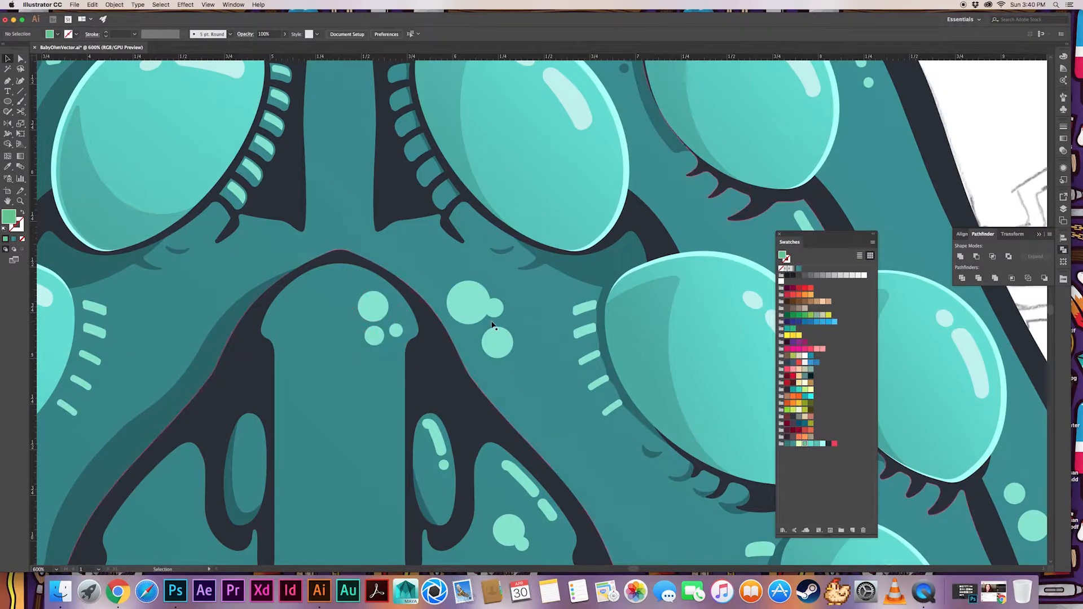
# Hide all the artwork layers so that only the Template sketch is visible
pyautogui.press('super+minus')
pyautogui.press('super+minus')
pyautogui.press('super+minus')
pyautogui.press('super+minus')
pyautogui.press('super+minus')
pyautogui.moveTo(667, 295); pyautogui.dragTo(642, 339)
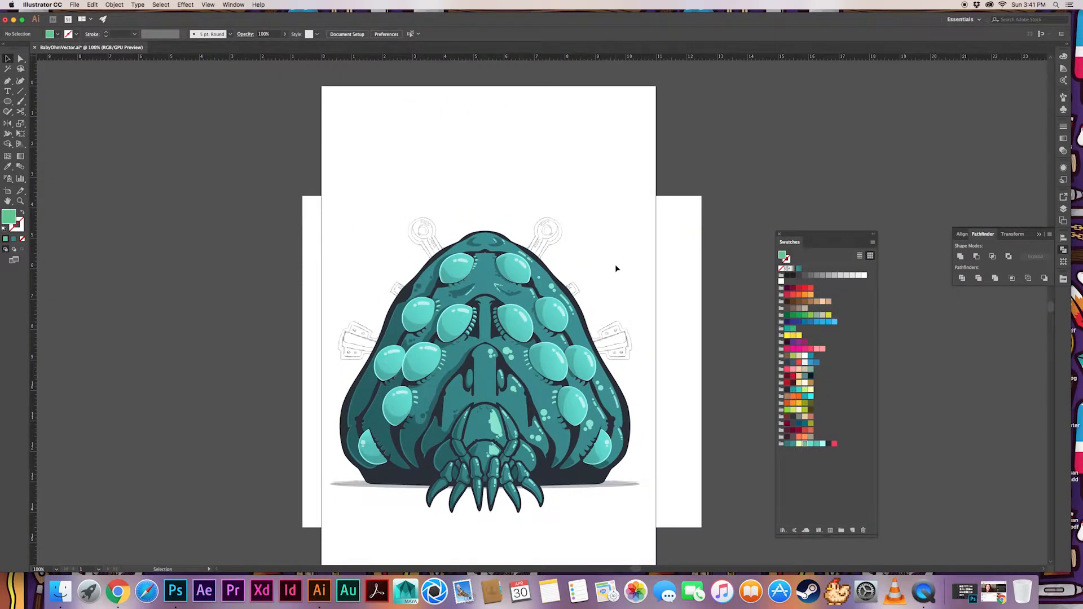
pyautogui.click(1063, 250)
pyautogui.click(959, 213)
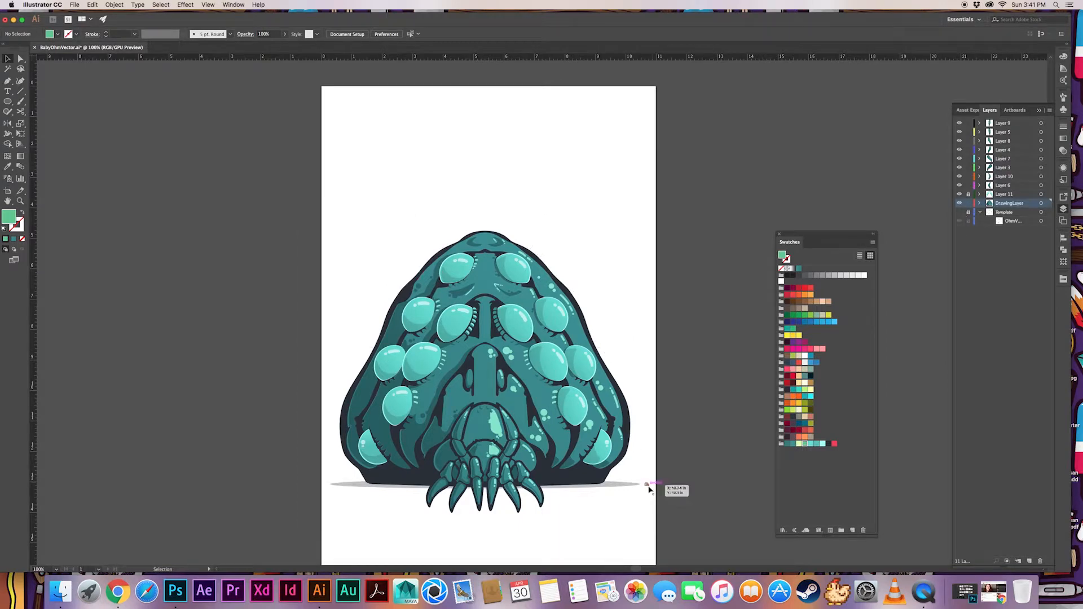
pyautogui.click(960, 212)
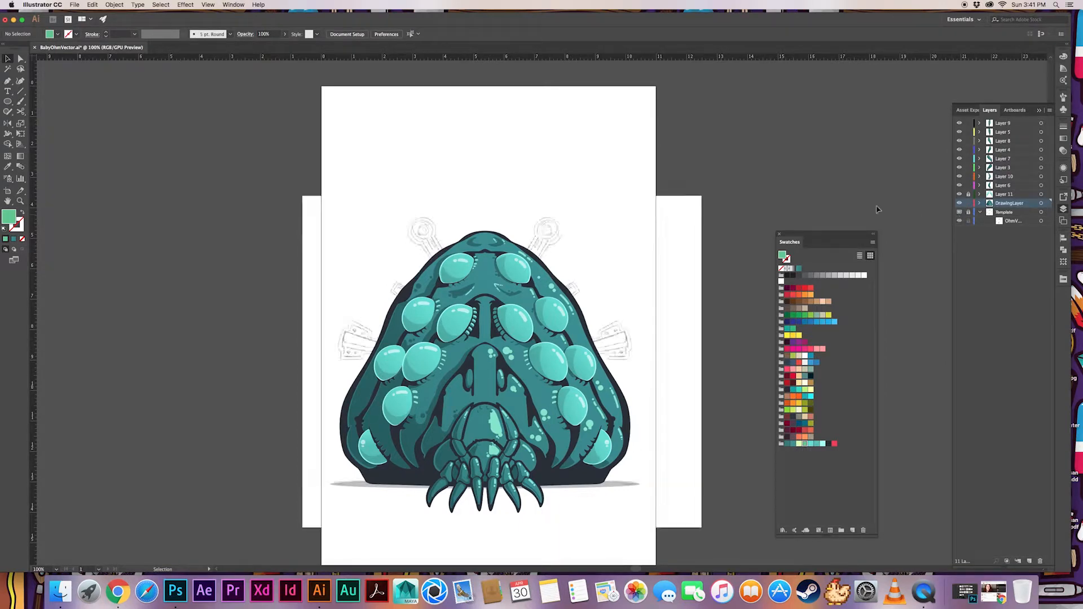
pyautogui.click(959, 203)
pyautogui.click(959, 203)
pyautogui.click(959, 203)
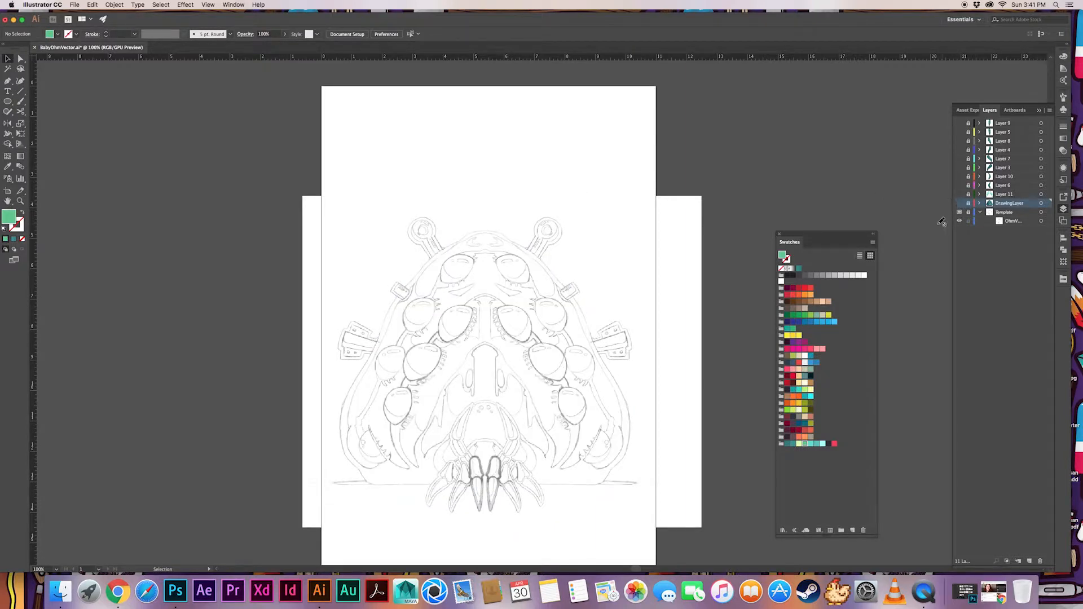
# Add a new layer above Template and name it BG
pyautogui.click(1016, 212)
pyautogui.write('BG')
pyautogui.press('Return')
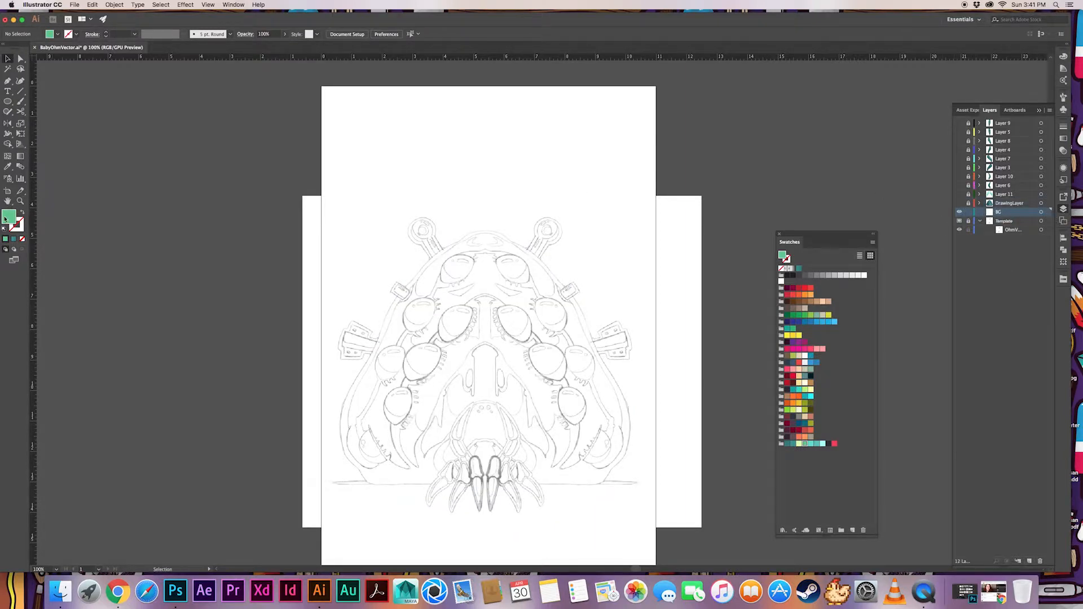
# Draw an 11 by 17 in rectangle covering the artboard, filled with the white-to-black gradient swatch
pyautogui.doubleClick(9, 218)
pyautogui.click(617, 300)
pyautogui.click(793, 268)
pyautogui.click(8, 102)
pyautogui.click(52, 100)
pyautogui.moveTo(321, 86); pyautogui.dragTo(656, 551)
pyautogui.press('v')
pyautogui.moveTo(667, 342); pyautogui.dragTo(667, 404)
# Redirect the background rectangle's gradient so it runs vertically from top to bottom
pyautogui.click(508, 331)
pyautogui.press('g')
pyautogui.moveTo(458, 88); pyautogui.dragTo(473, 563)
pyautogui.press('v')
pyautogui.press('super+minus')
pyautogui.press('super+minus')
pyautogui.click(530, 512)
pyautogui.click(588, 416)
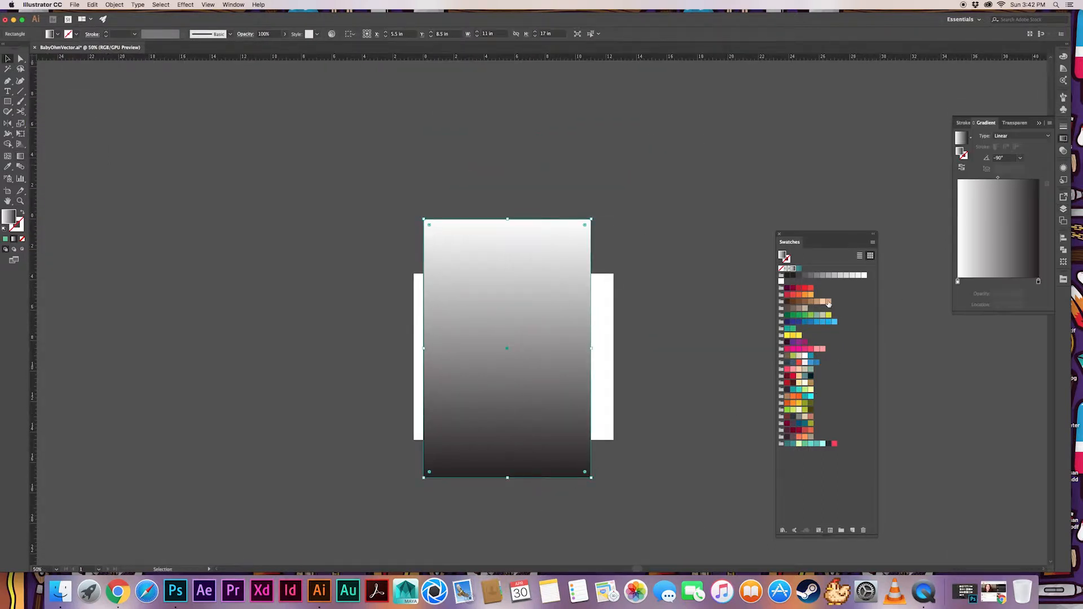
# Replace both gradient stops of the background with dark gray swatches and deselect it
pyautogui.moveTo(947, 287); pyautogui.dragTo(958, 281)
pyautogui.moveTo(806, 275); pyautogui.dragTo(1038, 281)
pyautogui.click(612, 191)
# Make all the hidden artwork layers from Layer 9 down to DrawingLayer visible again
pyautogui.click(1063, 139)
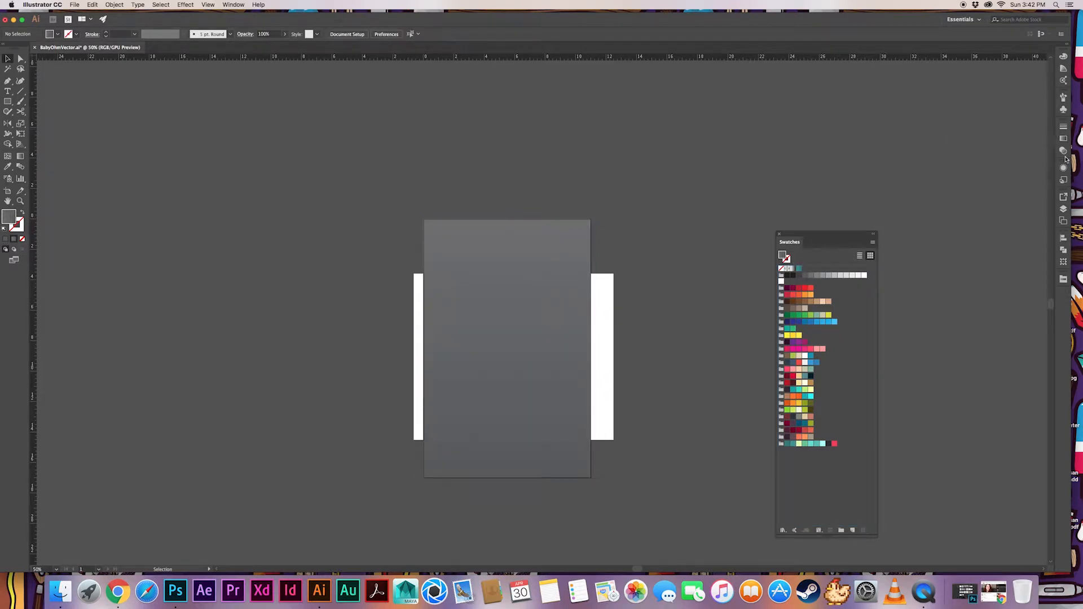
pyautogui.click(1065, 210)
pyautogui.moveTo(959, 123); pyautogui.dragTo(959, 203)
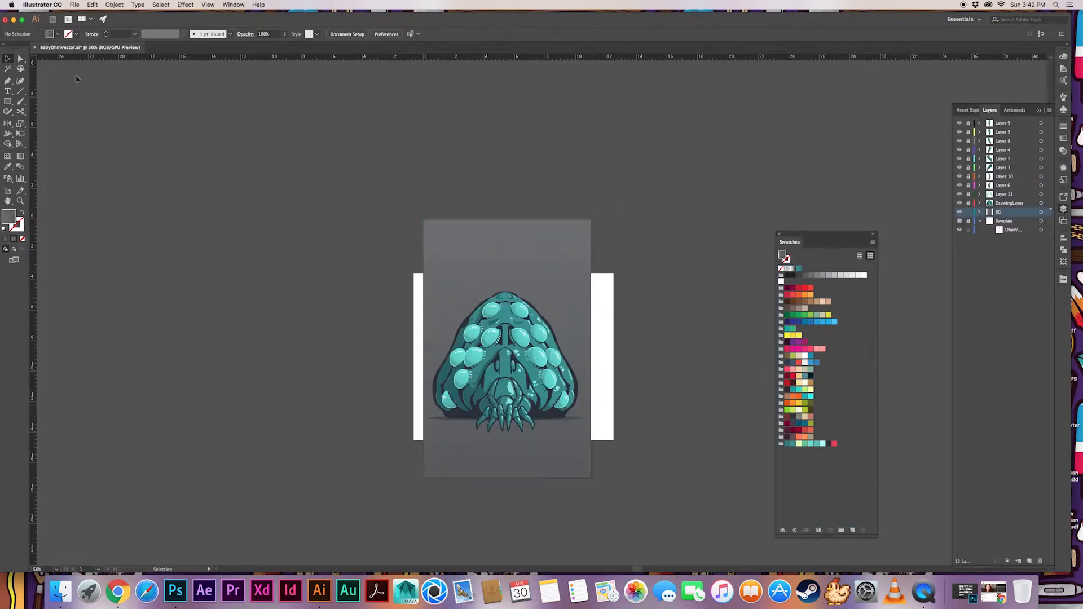
# Crop the artboard around the creature and size it to a 12 by 12 in square
pyautogui.click(8, 191)
pyautogui.moveTo(508, 220); pyautogui.dragTo(508, 261)
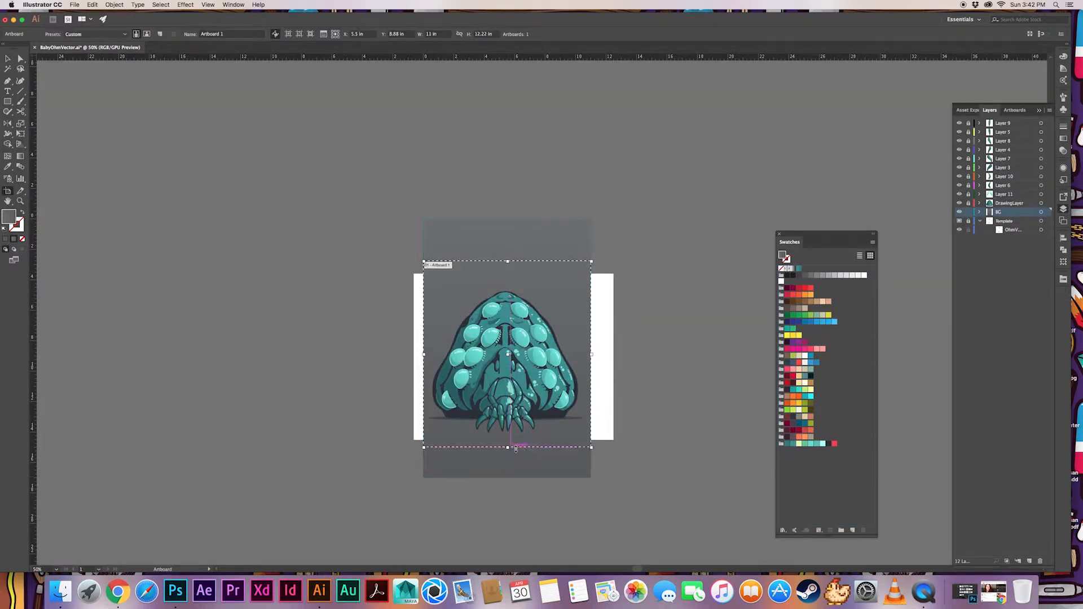
pyautogui.moveTo(423, 354); pyautogui.dragTo(414, 354)
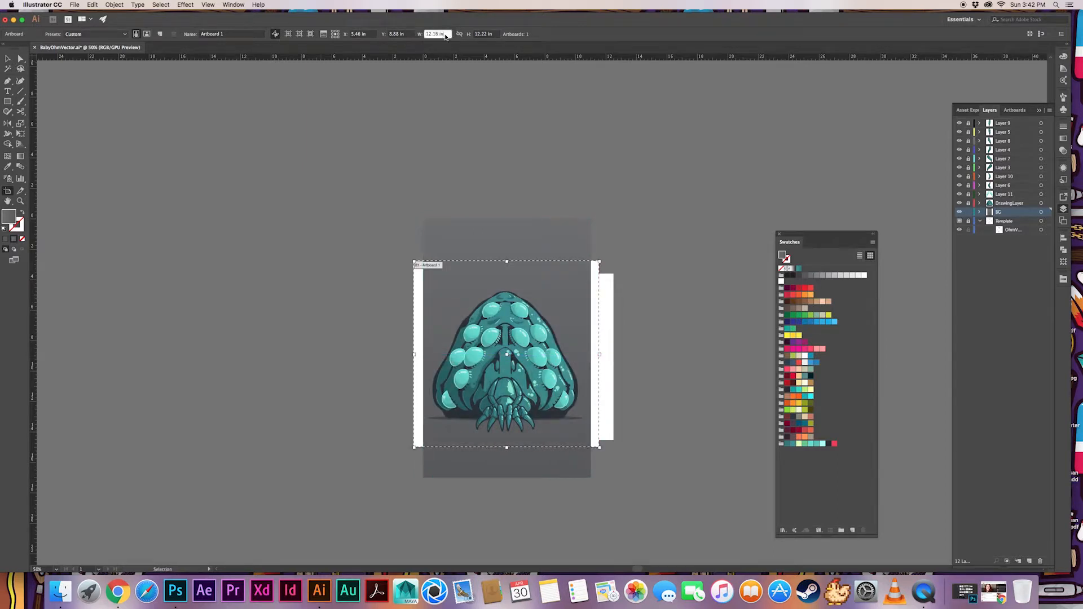
pyautogui.moveTo(445, 36); pyautogui.dragTo(418, 35)
pyautogui.write('12')
pyautogui.press('Tab')
pyautogui.write('12')
pyautogui.press('Tab')
# Resize the background rectangle on all four sides to match the square artboard, then deselect it
pyautogui.click(7, 58)
pyautogui.click(483, 230)
pyautogui.moveTo(507, 219); pyautogui.dragTo(507, 263)
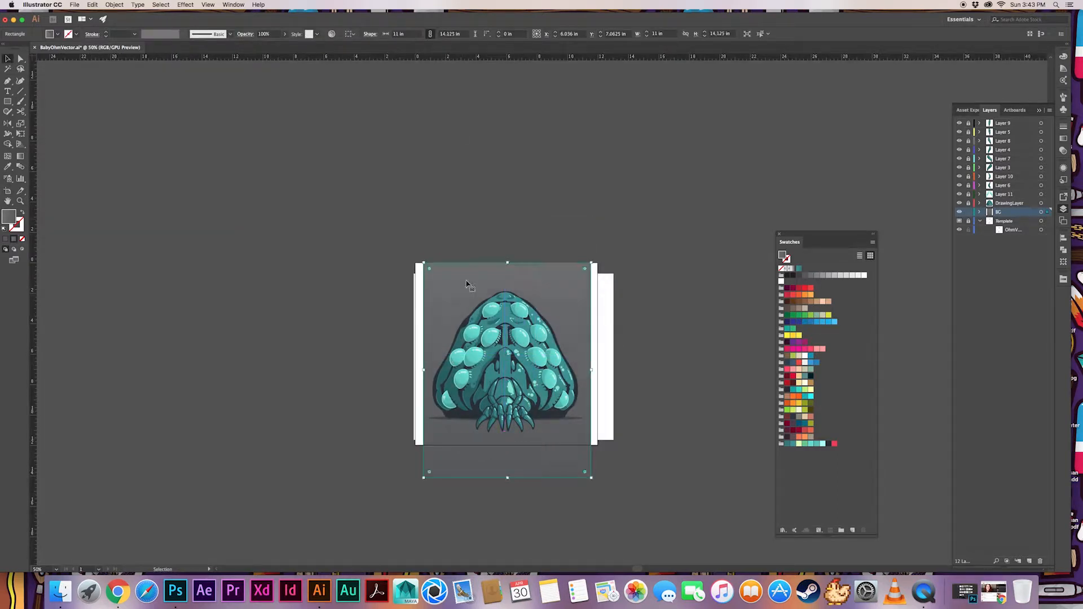
pyautogui.moveTo(507, 472); pyautogui.dragTo(507, 445)
pyautogui.moveTo(423, 354); pyautogui.dragTo(415, 354)
pyautogui.moveTo(590, 354); pyautogui.dragTo(597, 354)
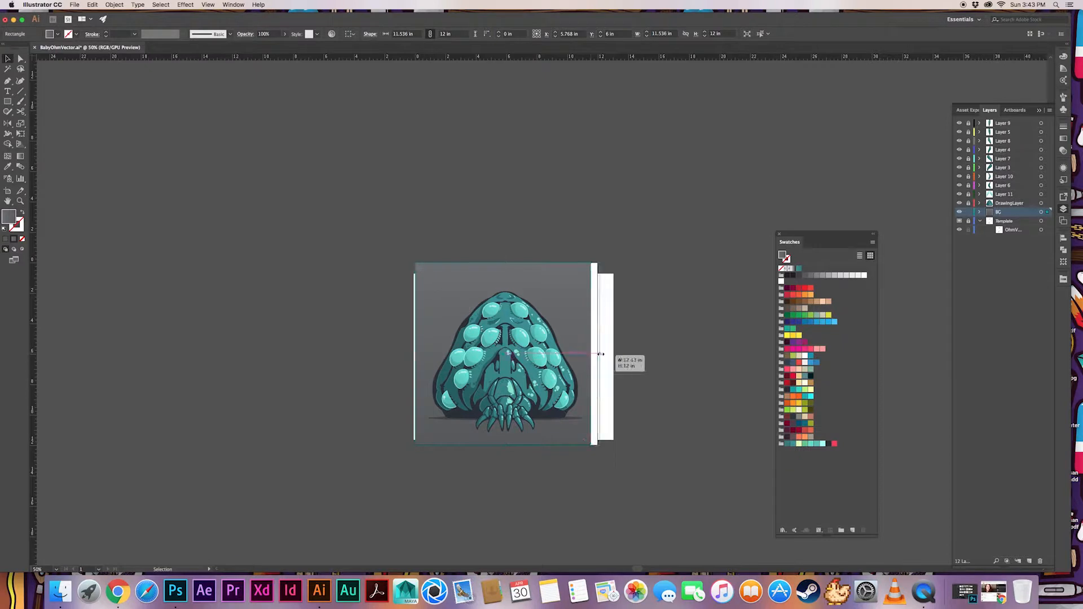
pyautogui.click(646, 270)
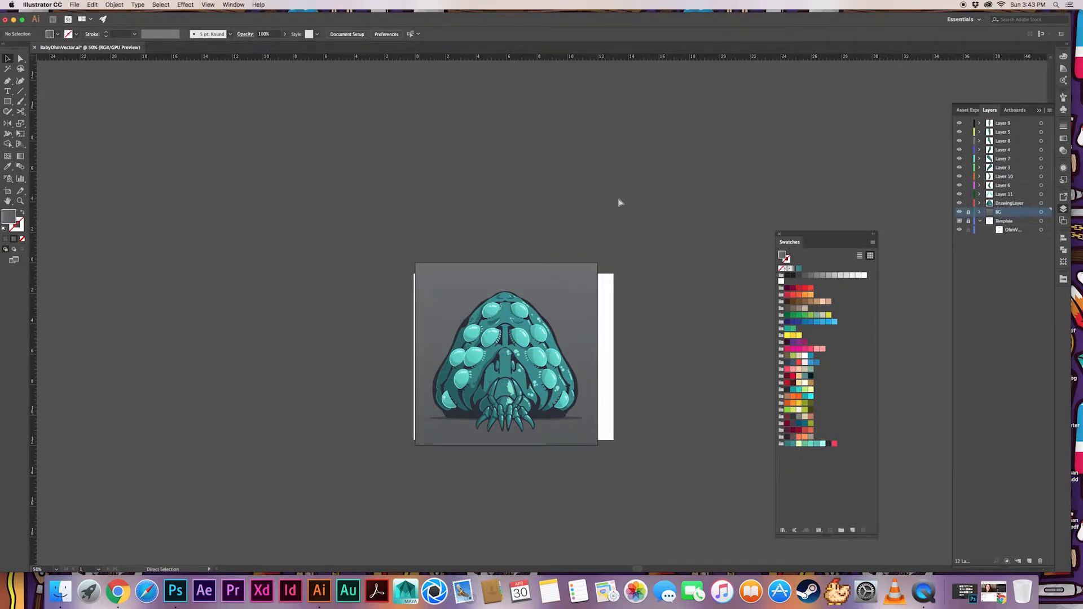
# Select all the creature artwork and nudge it upward in three large increments
pyautogui.press('super+a')
pyautogui.hotkey('shift', 'Up')
pyautogui.hotkey('shift', 'Up')
pyautogui.hotkey('shift', 'Up')
pyautogui.hotkey('shift', 'Up')
pyautogui.click(519, 150)
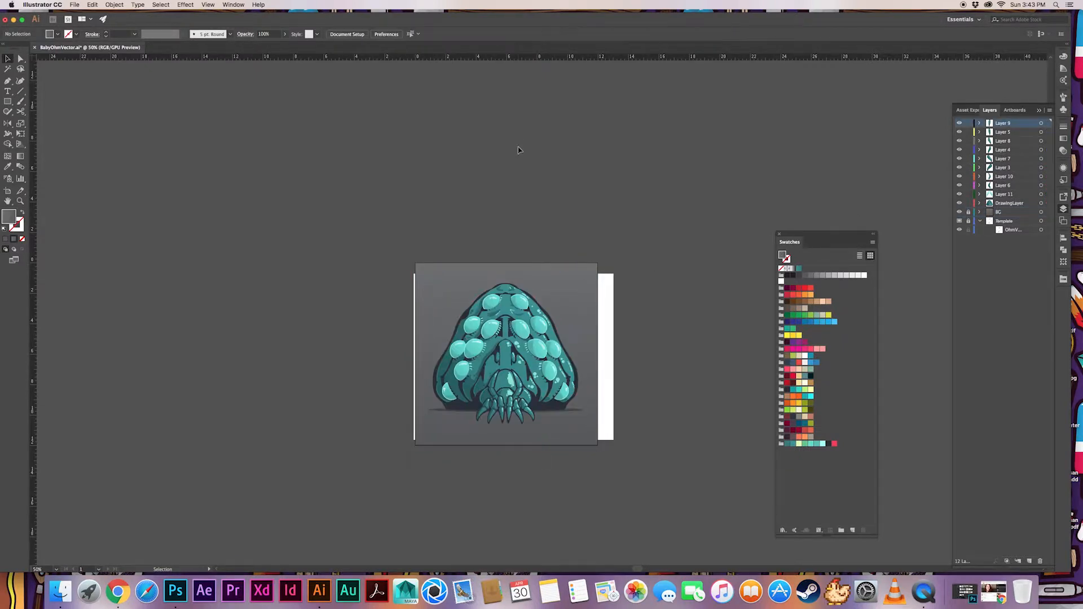
# Hide BG, lock the artwork layers, unlock Template and switch to Outline view around the creature's top
pyautogui.press('super+1')
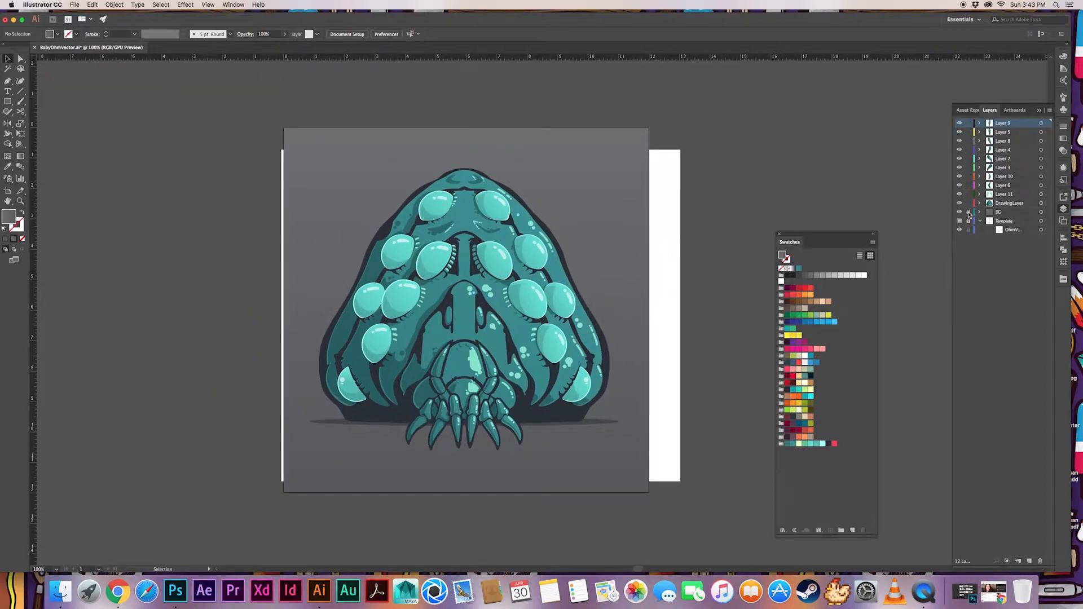
pyautogui.click(967, 222)
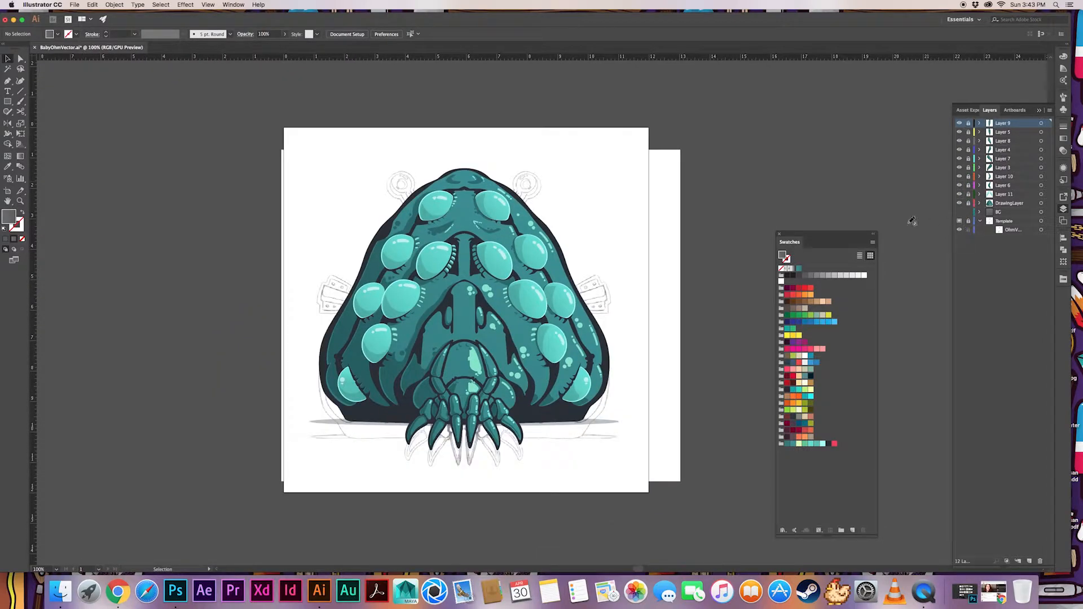
pyautogui.press('super+y')
pyautogui.press('super+=')
pyautogui.press('super+=')
pyautogui.press('super+=')
# Move the template sketch up to align with the vector outlines and lock the Template layer
pyautogui.click(667, 194)
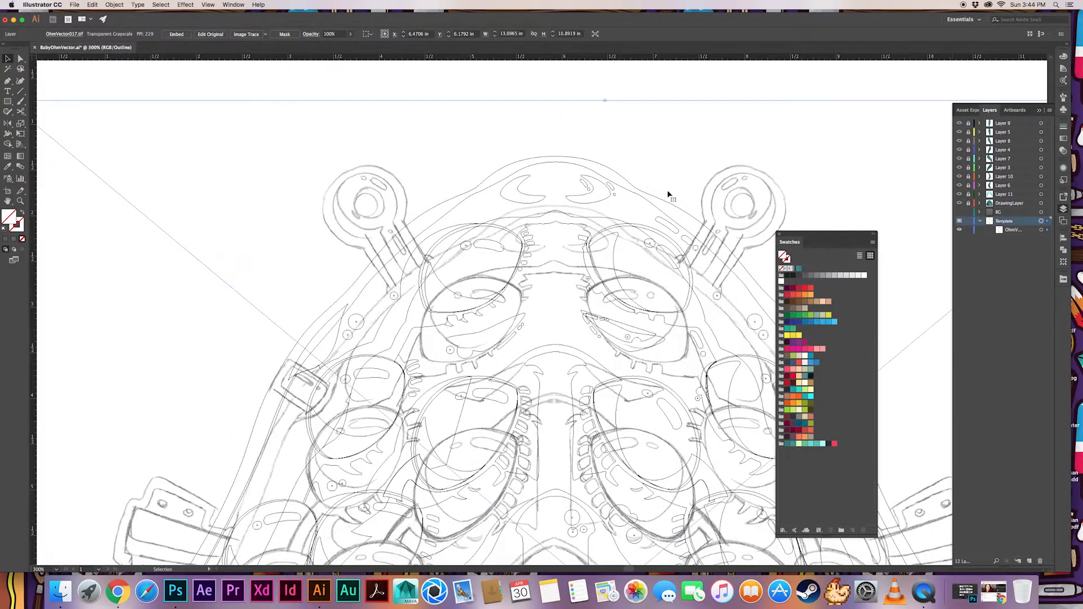
pyautogui.click(631, 140)
pyautogui.press('super+minus')
pyautogui.press('super+minus')
pyautogui.moveTo(838, 227); pyautogui.dragTo(840, 201)
pyautogui.press('Down')
pyautogui.press('Down')
pyautogui.press('Left')
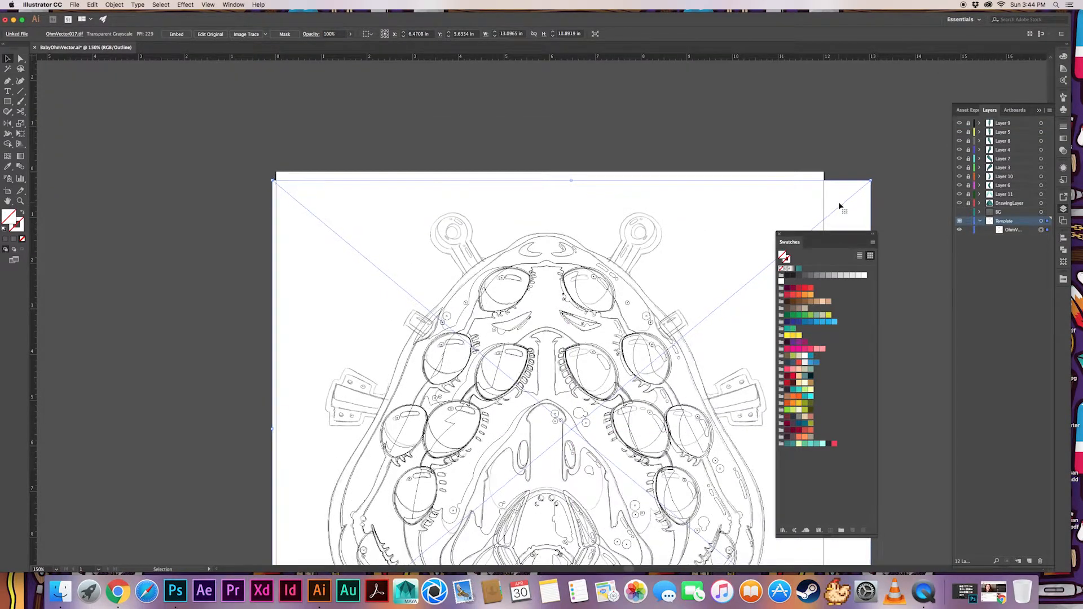
pyautogui.press('Right')
pyautogui.click(968, 221)
# Add a new layer above BG and name it Anchors
pyautogui.press('super+=')
pyautogui.press('super+=')
pyautogui.press('super+=')
pyautogui.click(1004, 212)
pyautogui.click(1029, 561)
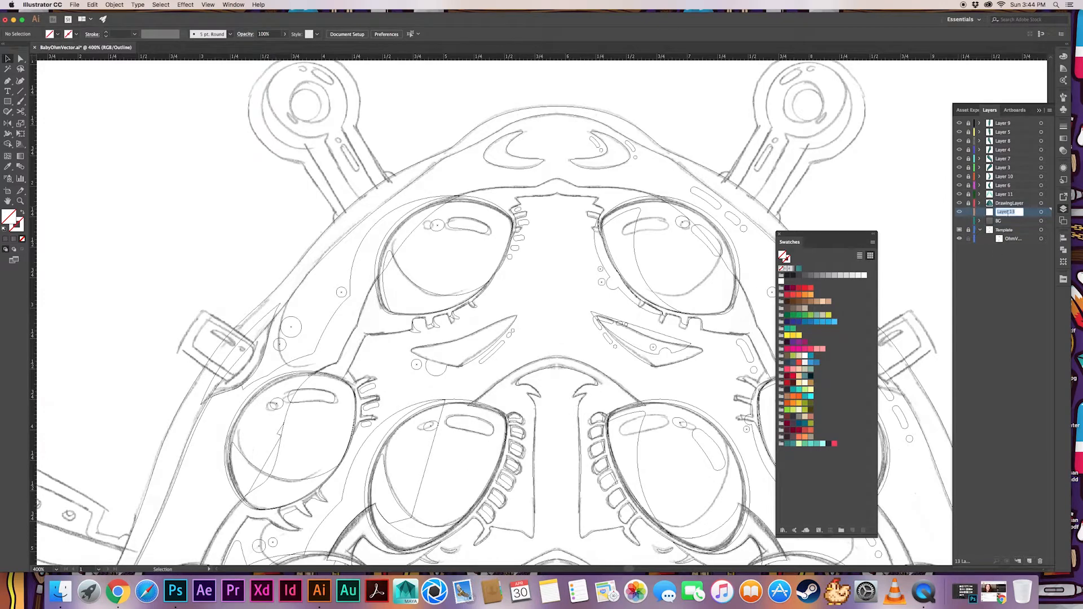
# Draw a circle about 0.71 in across over the inner ring of the sketched top left anchor
pyautogui.press('super+=')
pyautogui.moveTo(303, 128); pyautogui.dragTo(442, 337)
pyautogui.moveTo(7, 102); pyautogui.dragTo(50, 120)
pyautogui.moveTo(324, 210); pyautogui.dragTo(389, 263)
pyautogui.press('v')
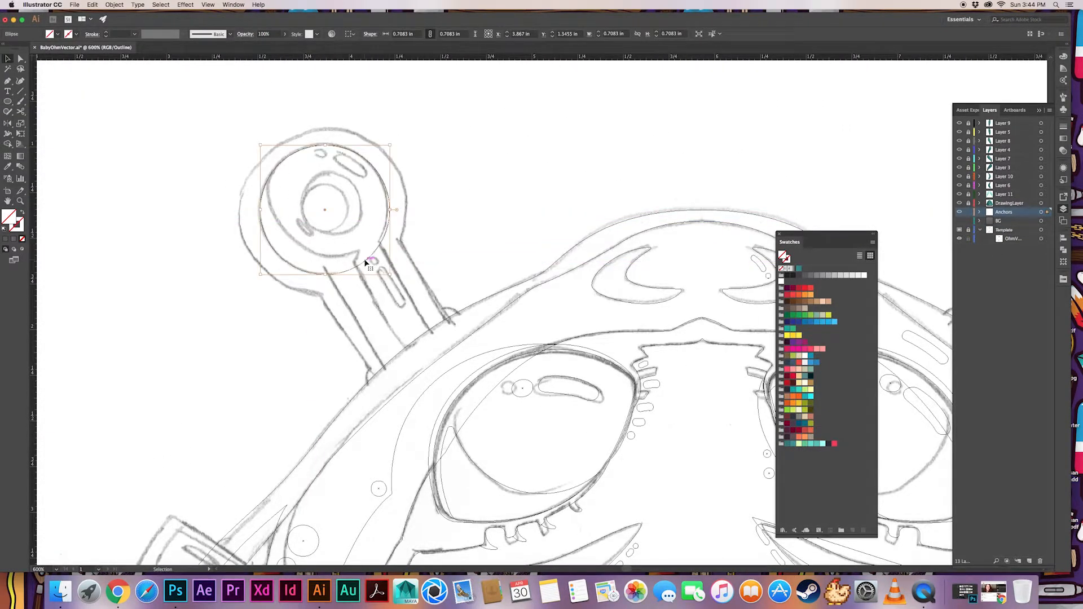
# Create a smaller concentric copy of the anchor circle and subtract it with Minus Front to form a ring
pyautogui.moveTo(391, 147); pyautogui.dragTo(350, 185)
pyautogui.moveTo(425, 227); pyautogui.dragTo(344, 197)
pyautogui.click(1063, 250)
pyautogui.click(976, 257)
pyautogui.click(418, 159)
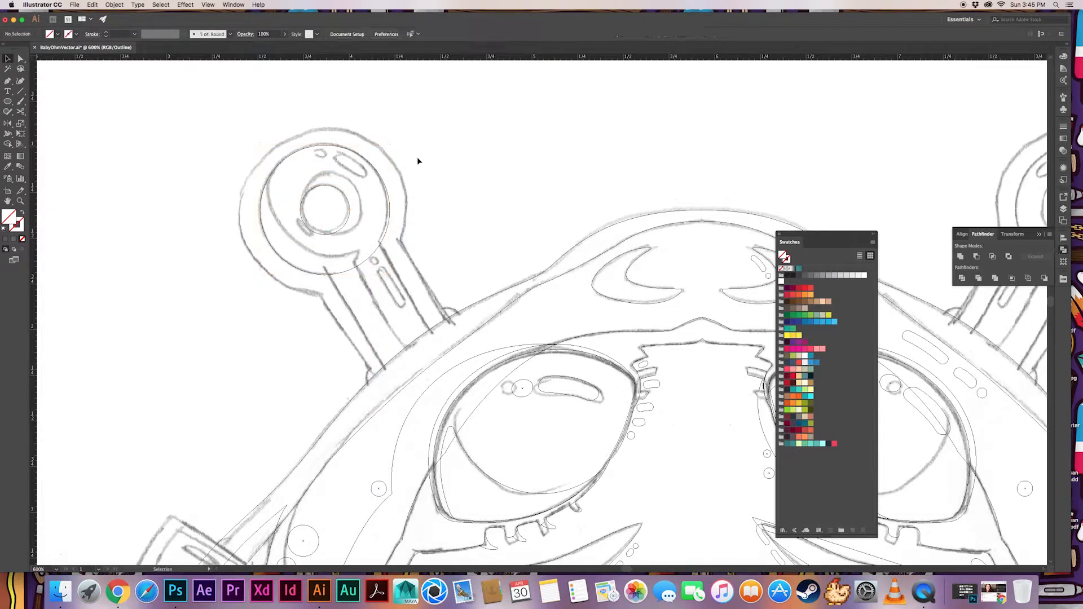
# Draw a straight Pen path from the ring's center down the sketched anchor shaft to the creature's edge
pyautogui.click(325, 210)
pyautogui.click(416, 349)
pyautogui.press('v')
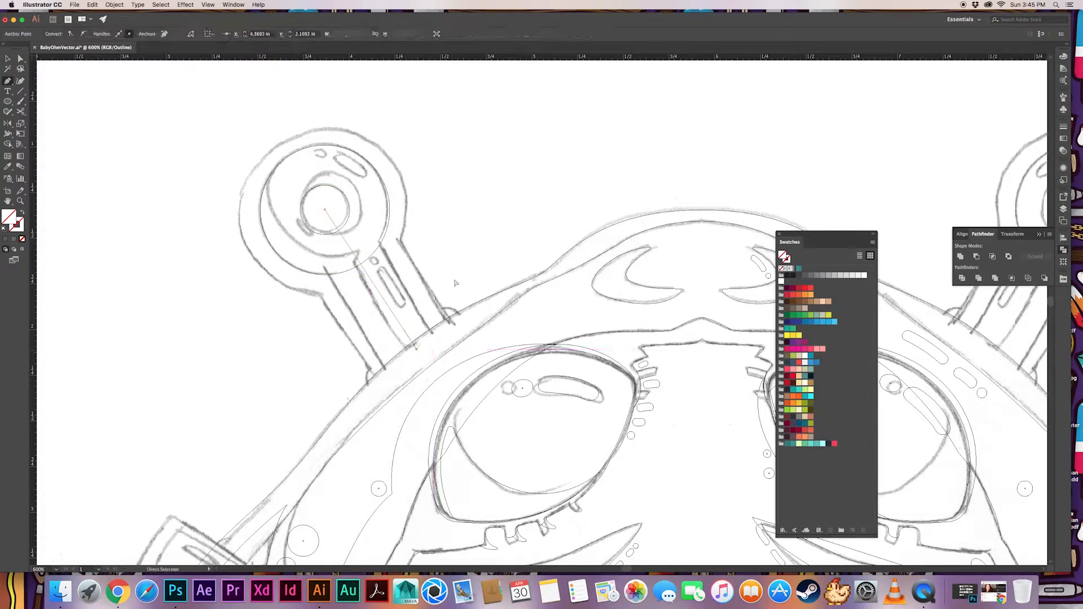
# Copy the straight shaft path so parallel lines run along both edges of the sketched top left anchor shaft
pyautogui.click(455, 284)
pyautogui.moveTo(391, 310); pyautogui.dragTo(356, 311)
pyautogui.click(467, 249)
pyautogui.moveTo(402, 281); pyautogui.dragTo(405, 278)
pyautogui.click(430, 271)
pyautogui.moveTo(350, 303); pyautogui.dragTo(364, 322)
pyautogui.click(390, 307)
pyautogui.click(484, 251)
pyautogui.click(394, 242)
pyautogui.click(391, 256)
pyautogui.keyDown('shift'); pyautogui.click(345, 271); pyautogui.keyUp('shift')
pyautogui.click(343, 292)
pyautogui.click(384, 237)
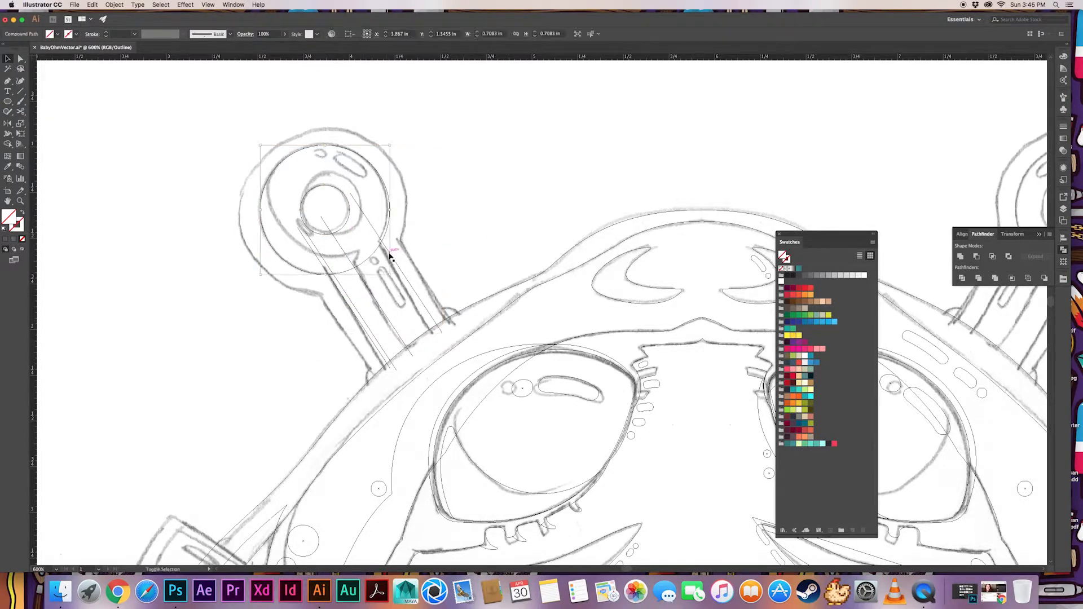
# Connect the two shaft edge lines into a closed shape with the Pen tool and unite it with the anchor ring
pyautogui.press('p')
pyautogui.click(350, 194)
pyautogui.click(442, 333)
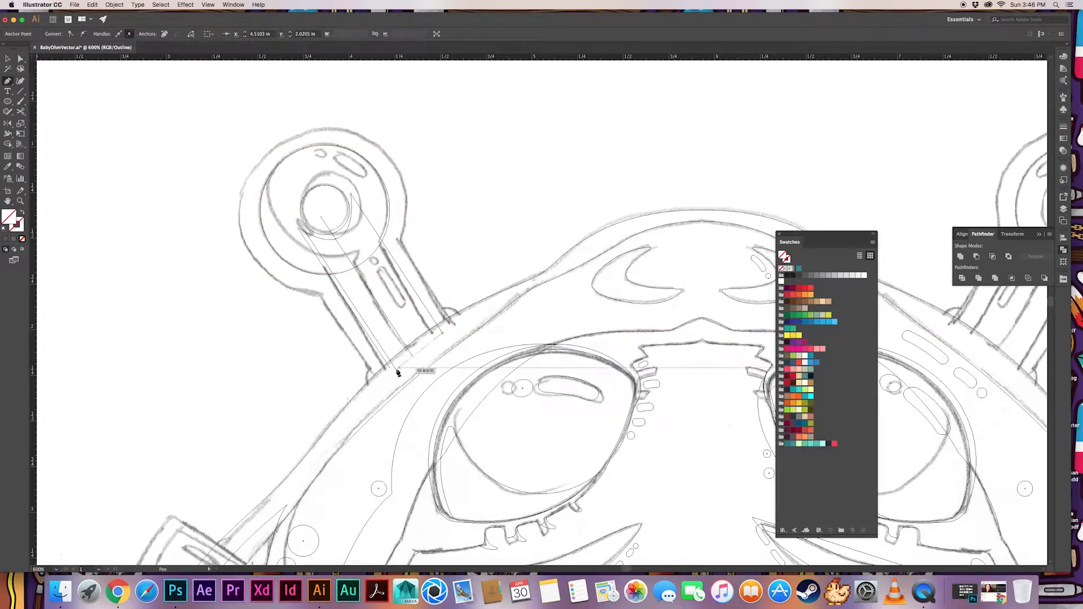
pyautogui.click(389, 367)
pyautogui.press('v')
pyautogui.click(419, 259)
pyautogui.click(395, 261)
pyautogui.keyDown('shift'); pyautogui.click(389, 224); pyautogui.keyUp('shift')
pyautogui.click(959, 256)
pyautogui.click(449, 227)
# Adjust the united anchor's points at the ring junction and the shaft base to fit the sketch
pyautogui.press('a')
pyautogui.click(382, 242)
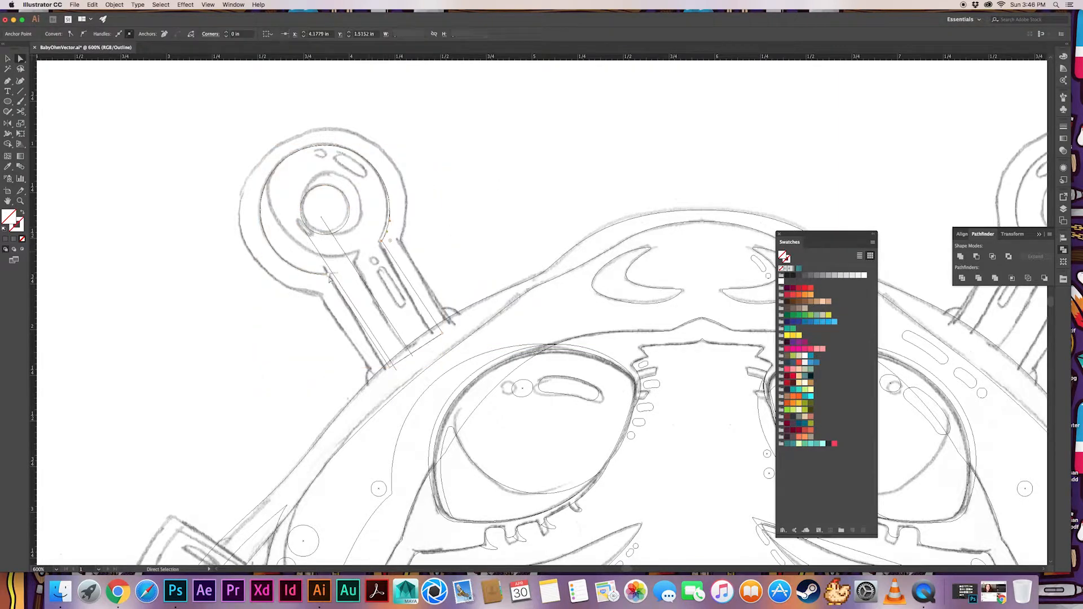
pyautogui.click(413, 240)
pyautogui.moveTo(442, 332); pyautogui.dragTo(439, 328)
pyautogui.click(452, 263)
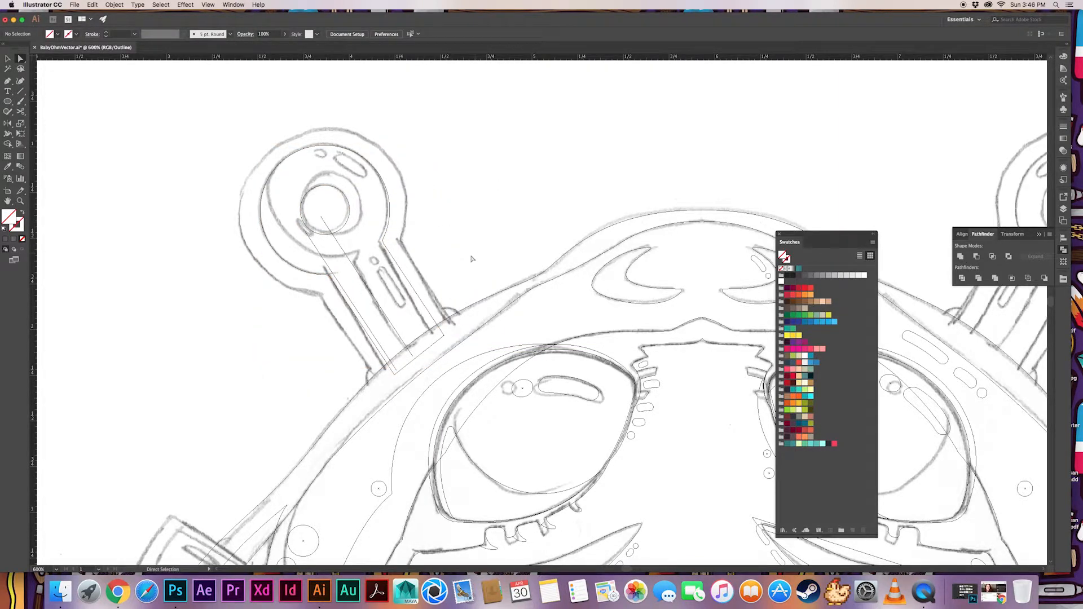
# Draw a circle from the center of the anchor head and fit it inside the ring, offset toward the upper right
pyautogui.moveTo(325, 210); pyautogui.dragTo(387, 270)
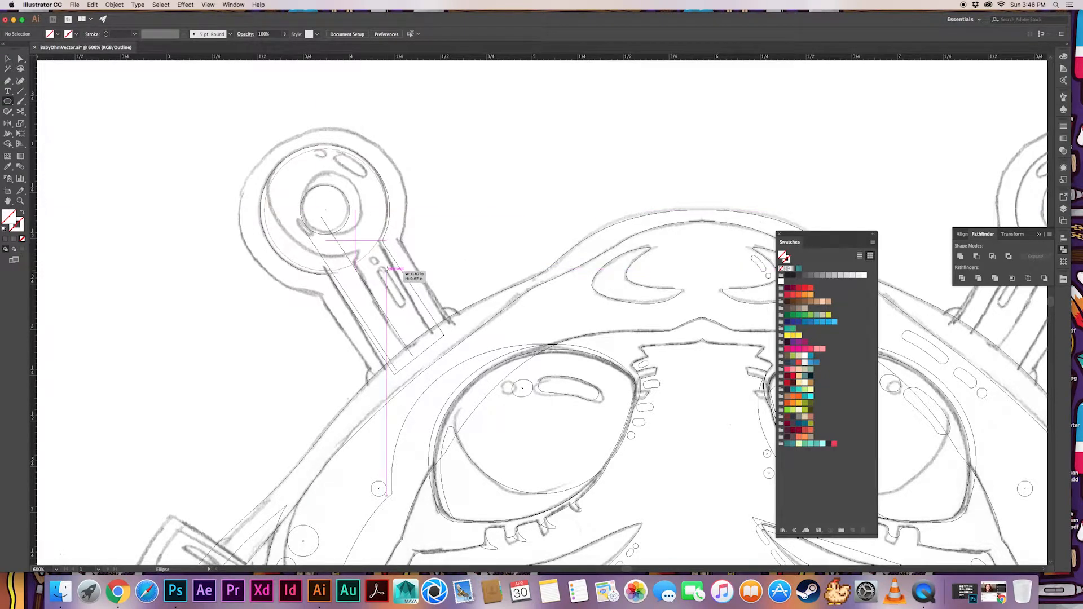
pyautogui.press('v')
pyautogui.moveTo(387, 150); pyautogui.dragTo(367, 164)
pyautogui.click(434, 146)
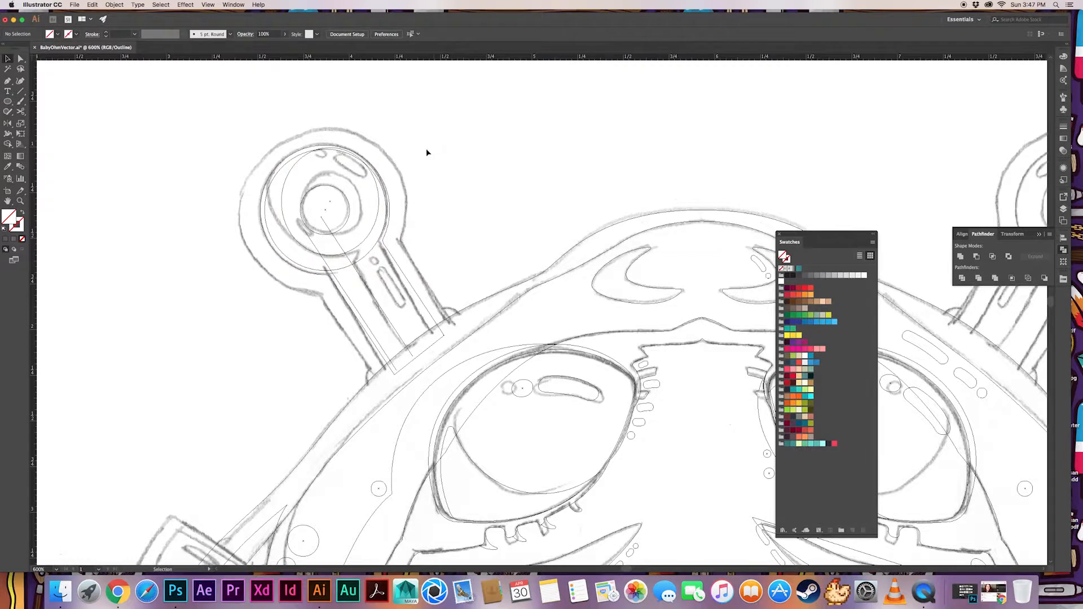
# Subtract the offset circle from the larger head circle with Minus Front to form a crescent shadow
pyautogui.click(376, 180)
pyautogui.click(431, 168)
pyautogui.click(377, 187)
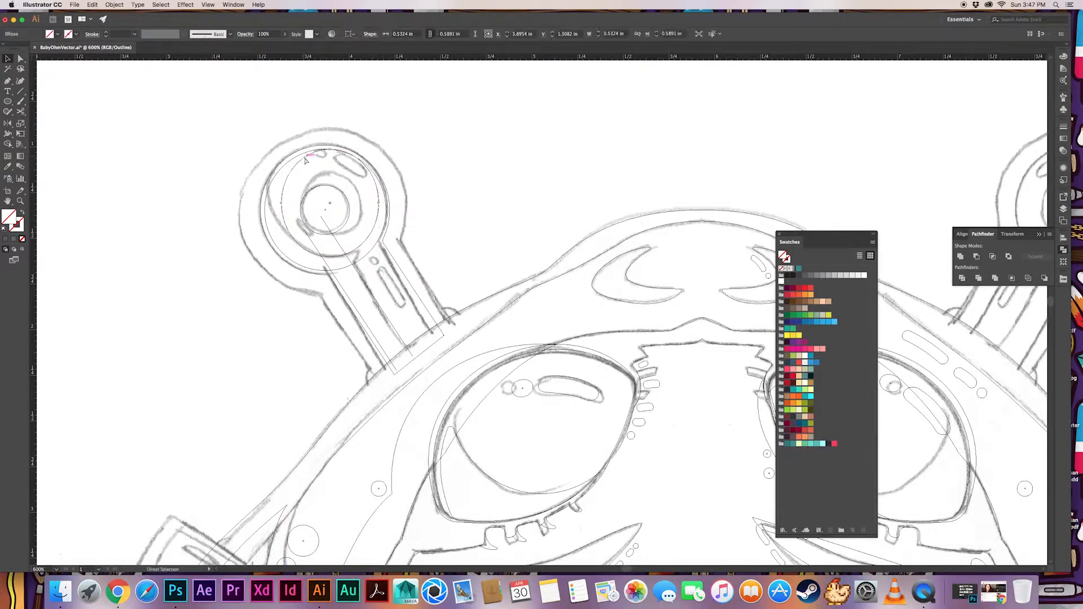
pyautogui.click(437, 166)
pyautogui.click(301, 161)
pyautogui.click(445, 164)
pyautogui.click(368, 239)
pyautogui.click(363, 246)
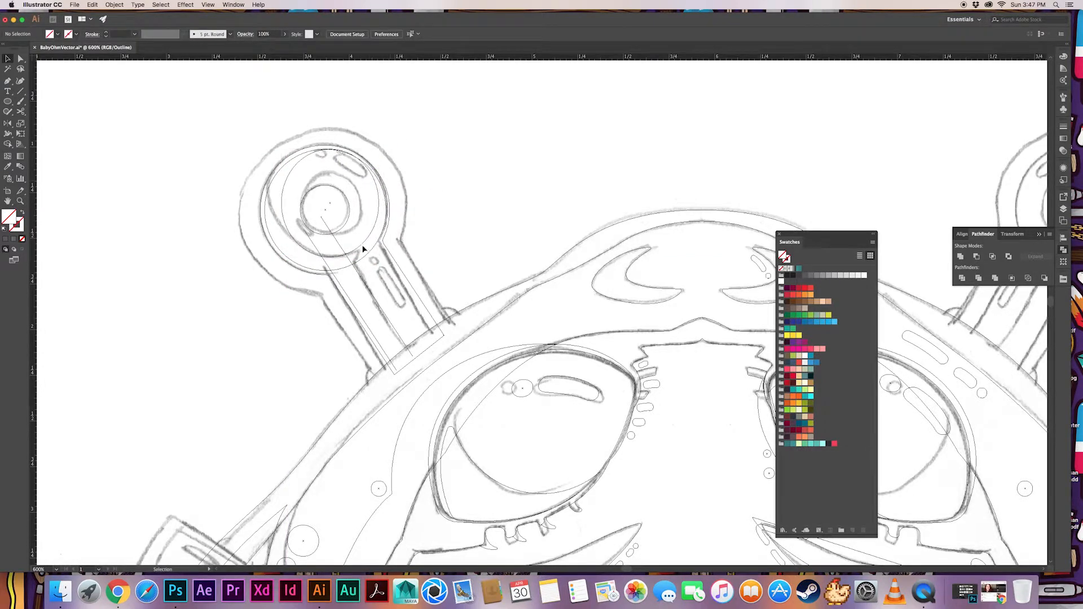
pyautogui.click(291, 237)
pyautogui.keyDown('shift'); pyautogui.click(277, 248); pyautogui.keyUp('shift')
pyautogui.click(976, 256)
pyautogui.click(424, 145)
# Close the two inner shaft lines into a shadow strip with the Pen tool and shift its upper point down the shaft
pyautogui.click(340, 283)
pyautogui.press('p')
pyautogui.click(307, 232)
pyautogui.click(327, 244)
pyautogui.click(321, 217)
pyautogui.press('a')
pyautogui.moveTo(321, 218); pyautogui.dragTo(337, 241)
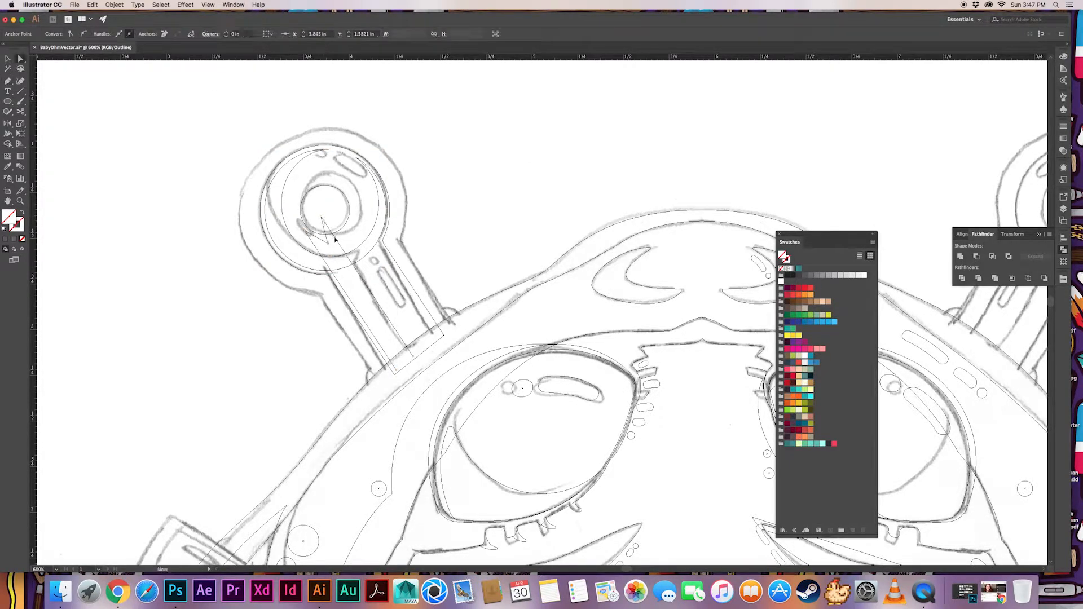
pyautogui.click(468, 326)
pyautogui.press('v')
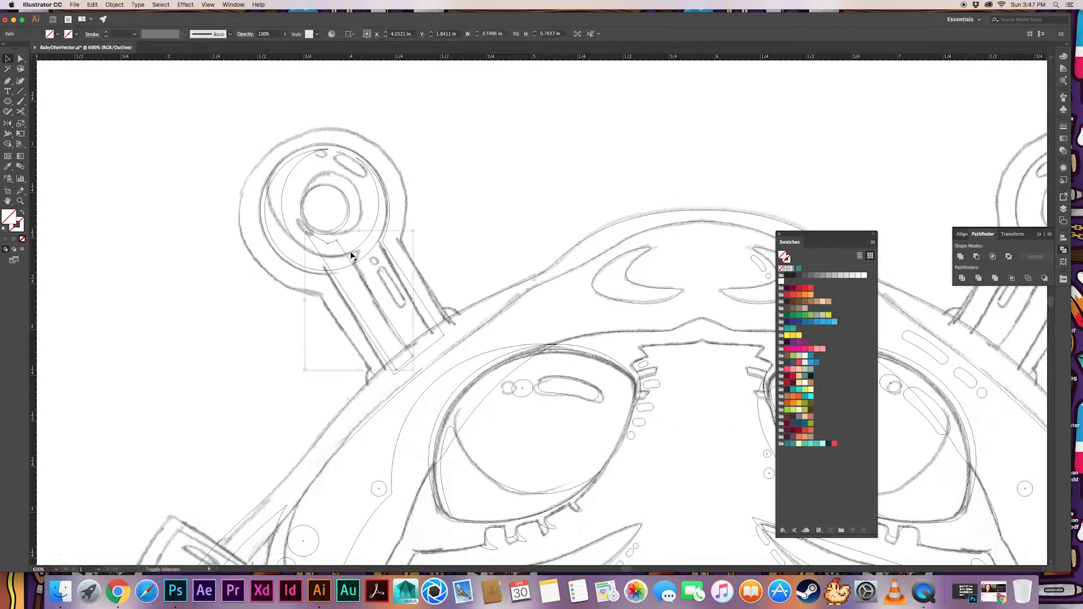
# Trim the shadow strip's upper end with a Pen shape and Minus Front, and unite the strip with the crescent
pyautogui.click(348, 263)
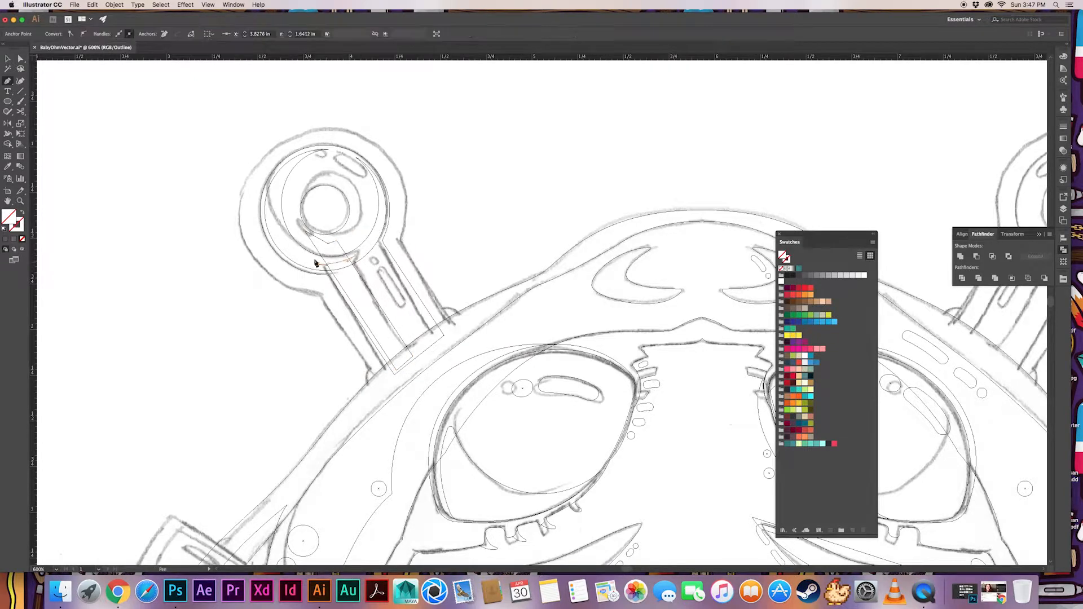
pyautogui.click(348, 264)
pyautogui.press('v')
pyautogui.keyDown('shift'); pyautogui.click(364, 282); pyautogui.keyUp('shift')
pyautogui.click(976, 257)
pyautogui.keyDown('shift'); pyautogui.click(358, 261); pyautogui.keyUp('shift')
pyautogui.click(961, 257)
pyautogui.click(517, 193)
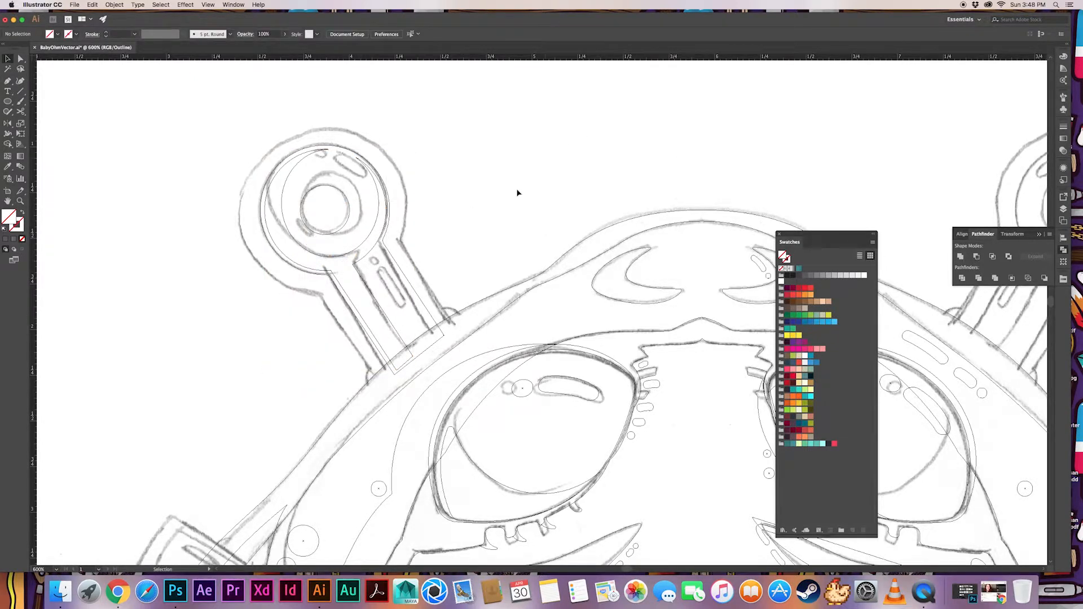
# Draw a closed Pen shape covering the upper right part of the anchor head's crescent shadow
pyautogui.press('a')
pyautogui.click(365, 269)
pyautogui.click(394, 211)
pyautogui.press('a')
pyautogui.press('super+z')
pyautogui.click(354, 264)
pyautogui.click(269, 135)
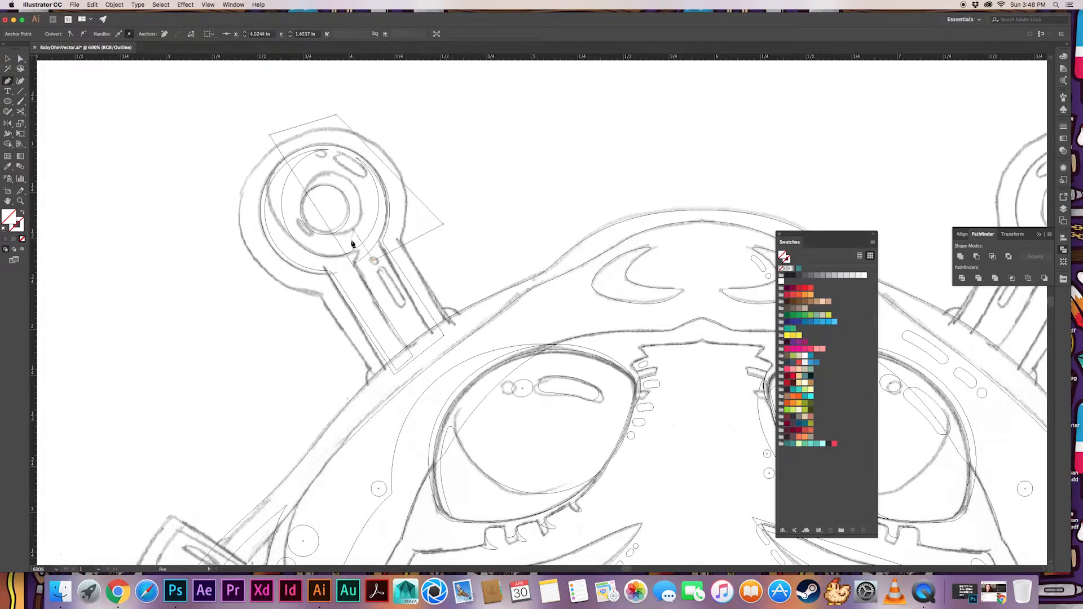
pyautogui.press('shift+super+a')
# Join the adjusted points near the shaft junction and subtract the Pen shape from the shadow with Minus Front
pyautogui.press('a')
pyautogui.moveTo(339, 243); pyautogui.dragTo(338, 243)
pyautogui.moveTo(344, 249); pyautogui.dragTo(335, 239)
pyautogui.press('super+j')
pyautogui.press('v')
pyautogui.keyDown('shift'); pyautogui.click(378, 222); pyautogui.keyUp('shift')
pyautogui.click(977, 257)
pyautogui.press('shift+super+a')
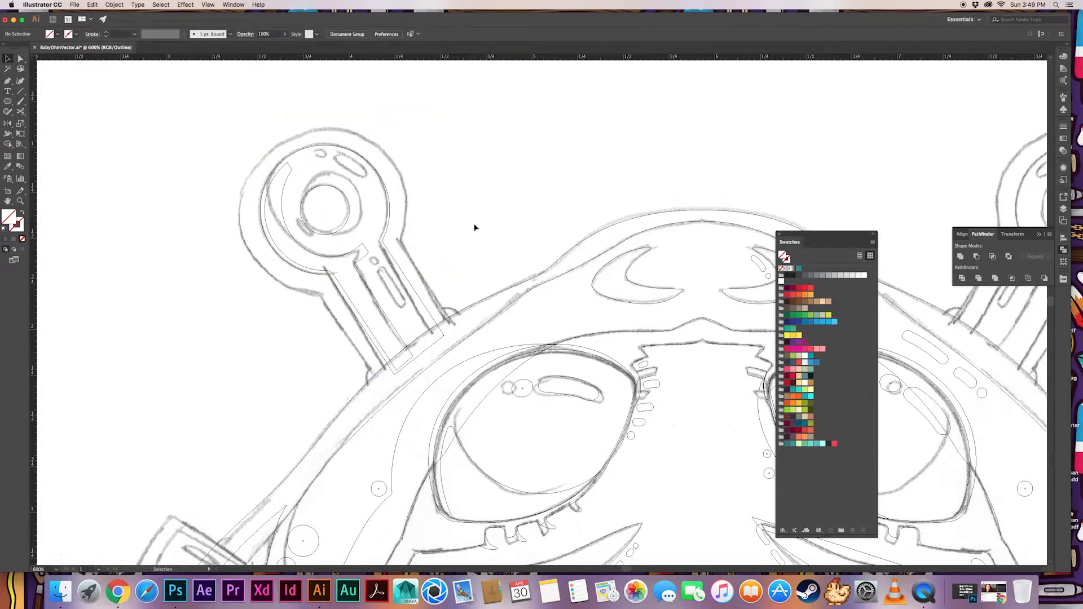
# Reshape and round the shadow's corners where the crescent meets the shaft strip
pyautogui.moveTo(362, 246); pyautogui.dragTo(364, 251)
pyautogui.press('shift+super+a')
pyautogui.click(363, 245)
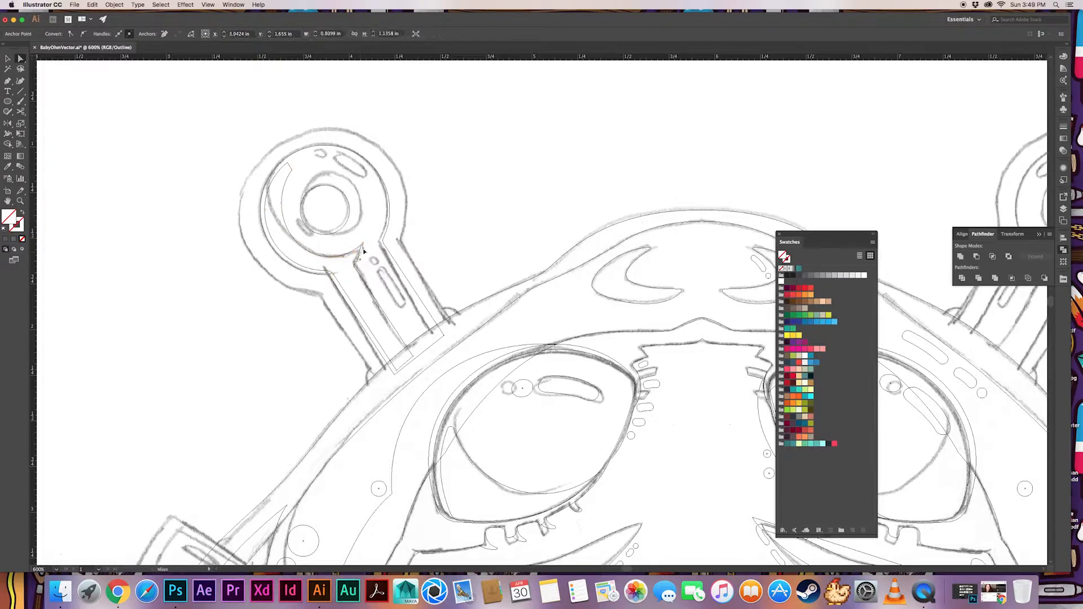
pyautogui.click(363, 246)
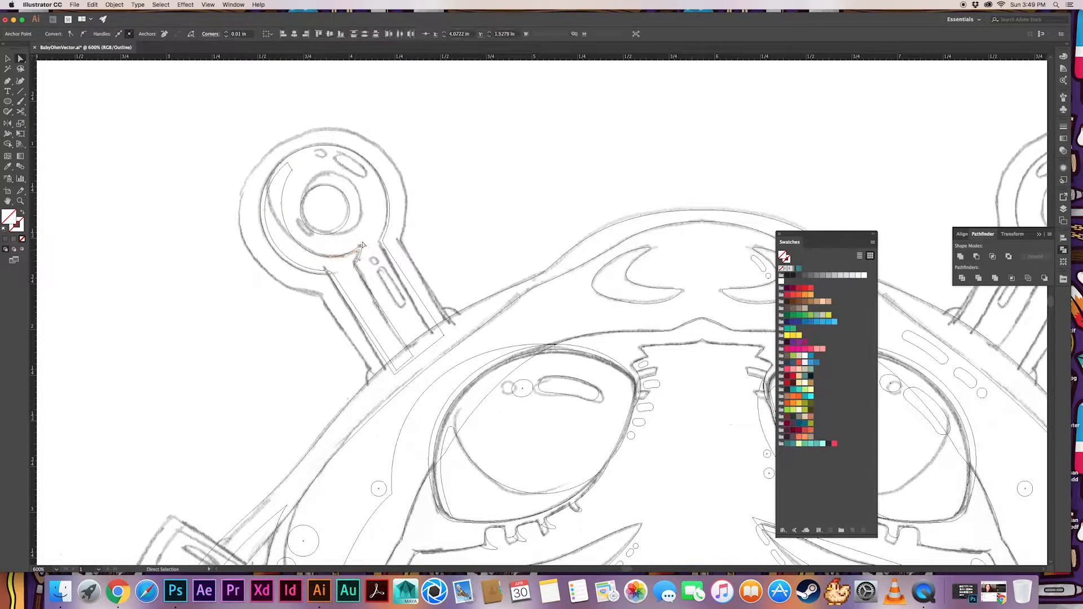
pyautogui.press('shift+super+a')
pyautogui.click(359, 260)
pyautogui.press('shift+super+a')
# Reshape the crescent shadow's upper tip into a rounded end that follows the sketched curve
pyautogui.moveTo(359, 261); pyautogui.dragTo(388, 302)
pyautogui.click(317, 211)
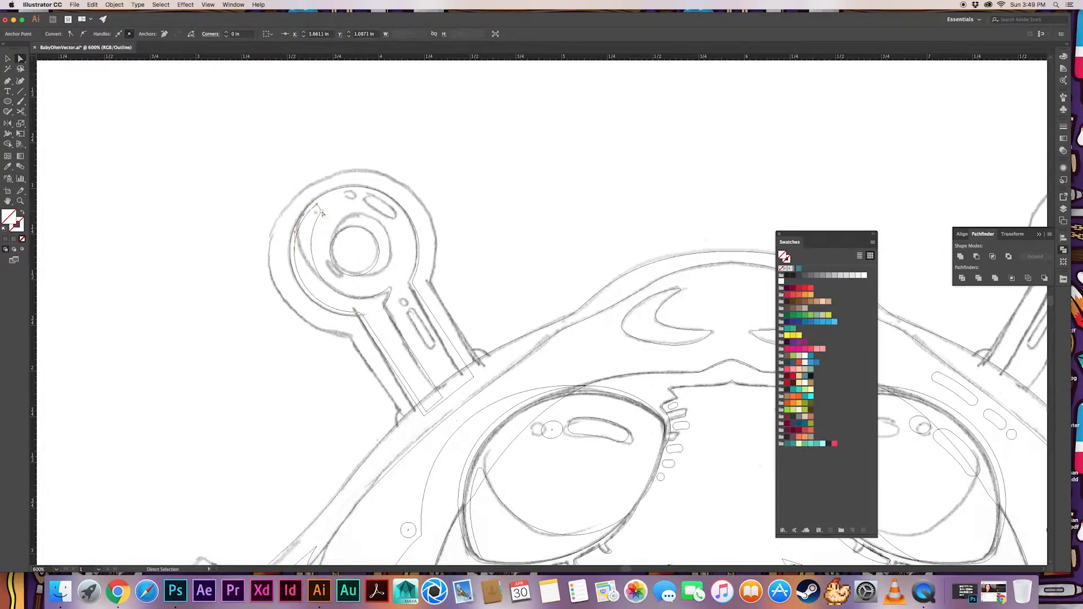
pyautogui.click(322, 212)
pyautogui.press('shift+super+a')
pyautogui.moveTo(322, 213); pyautogui.dragTo(309, 227)
pyautogui.press('shift+super+a')
pyautogui.click(317, 206)
pyautogui.press('shift+super+a')
pyautogui.click(317, 206)
pyautogui.press('shift+super+a')
pyautogui.click(317, 206)
pyautogui.press('shift+super+a')
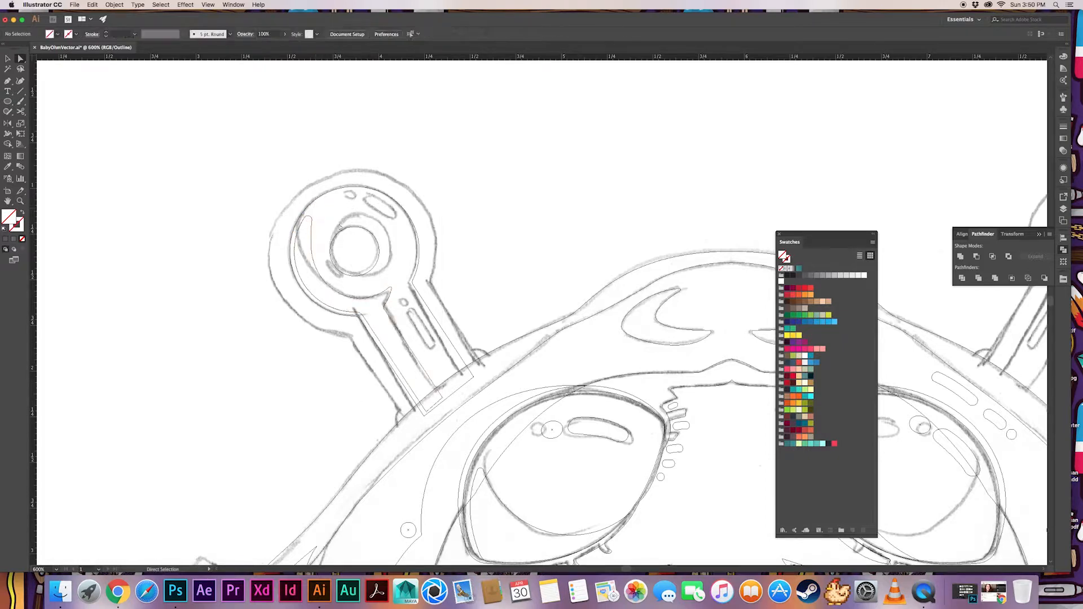
pyautogui.click(312, 245)
pyautogui.press('shift+super+a')
# Place an enlarged copy of the hole circle offset to the upper right of the anchor's hole
pyautogui.press('v')
pyautogui.moveTo(354, 248); pyautogui.dragTo(358, 251)
pyautogui.moveTo(381, 226); pyautogui.dragTo(381, 228)
pyautogui.moveTo(382, 231); pyautogui.dragTo(374, 239)
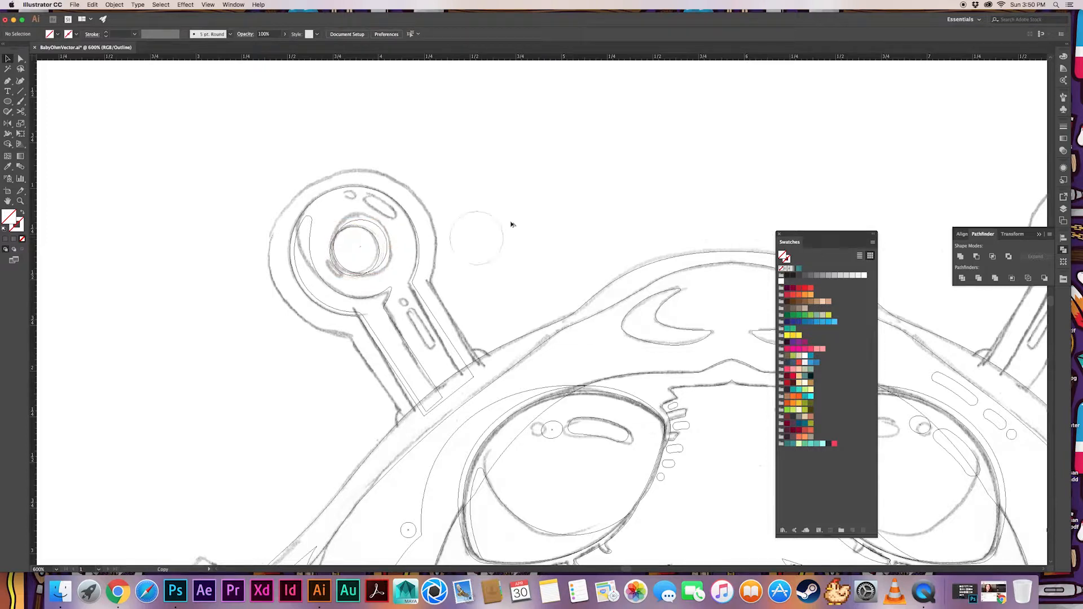
pyautogui.moveTo(512, 224); pyautogui.dragTo(546, 204)
pyautogui.press('super+x')
# Use the Shape Builder on the anchor and offset circle to form a thin crescent beside the hole
pyautogui.moveTo(394, 218); pyautogui.dragTo(367, 235)
pyautogui.hotkey('shift', 'm')
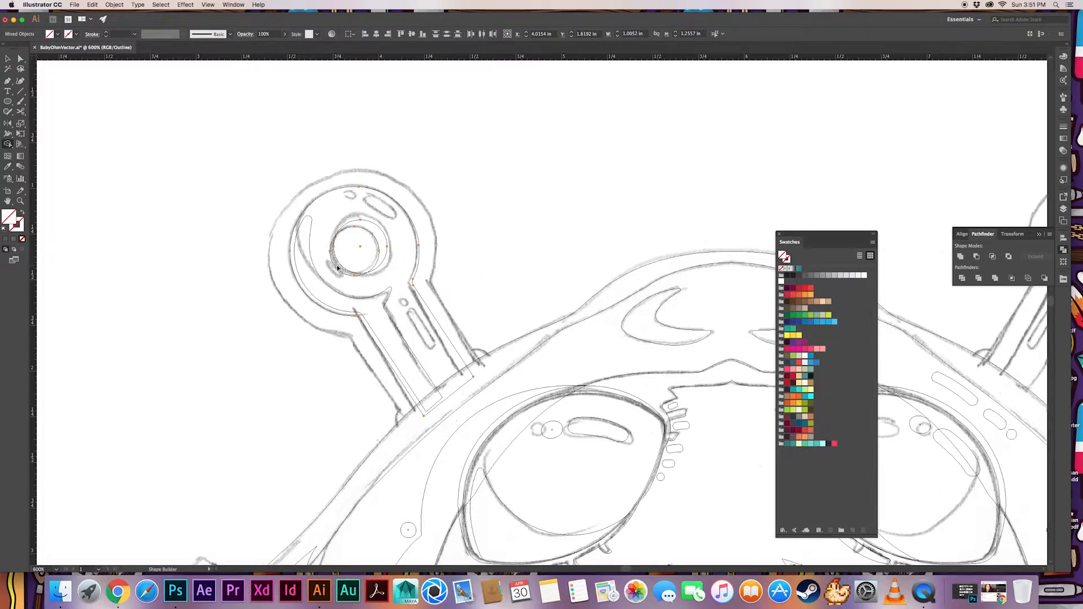
pyautogui.moveTo(338, 268); pyautogui.dragTo(470, 240)
pyautogui.press('v')
pyautogui.click(487, 256)
pyautogui.press('super+z')
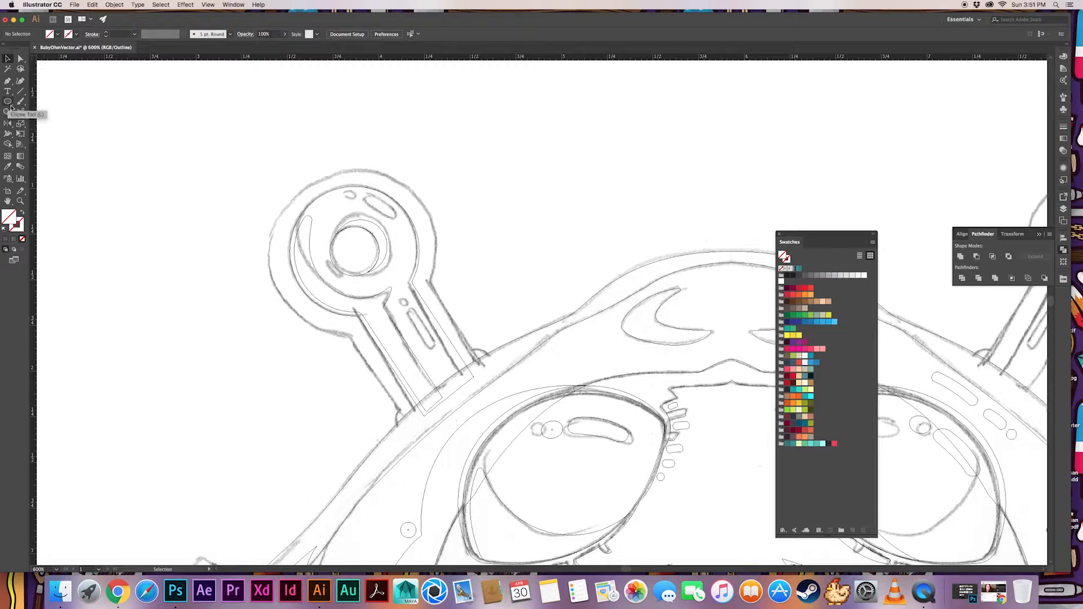
# Apply Offset Path to the anchor shape to create its thick outer outline
pyautogui.click(302, 295)
pyautogui.click(114, 4)
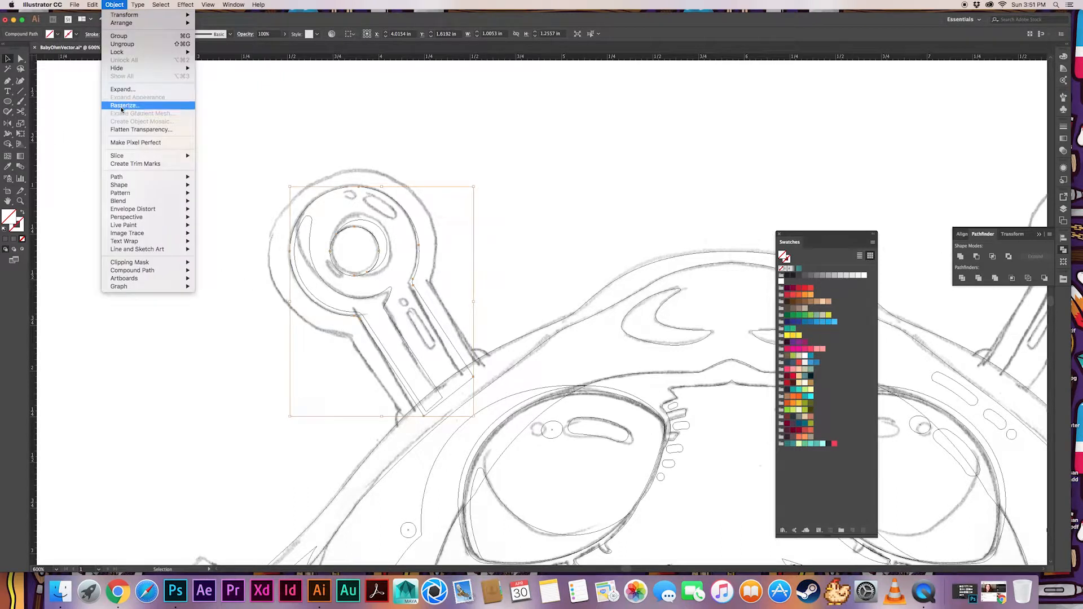
pyautogui.moveTo(147, 172)
pyautogui.click(229, 197)
pyautogui.click(564, 254)
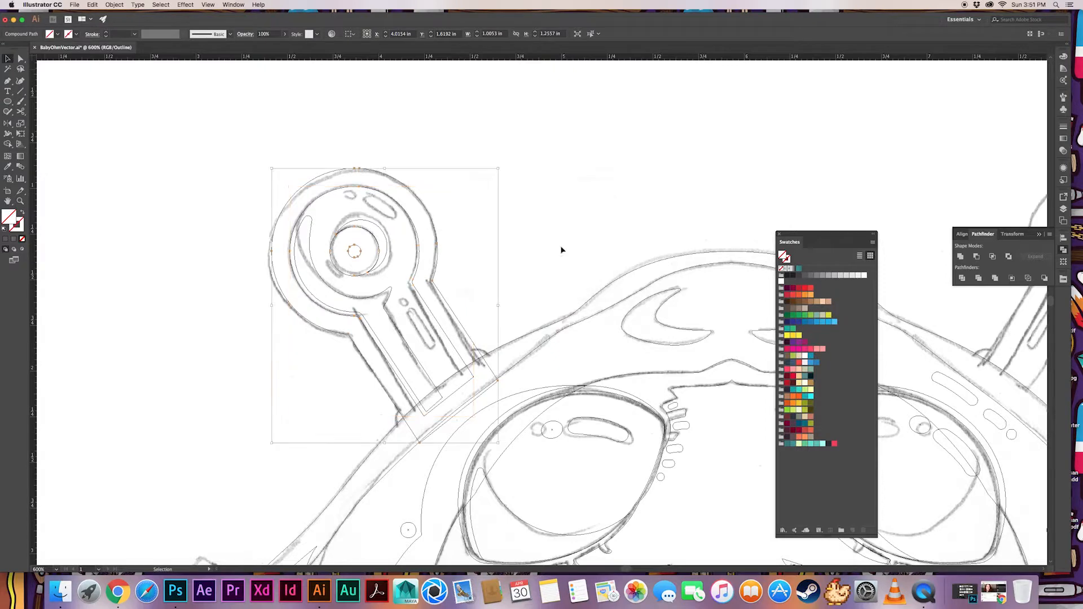
pyautogui.click(462, 297)
# Add a small circle at each side of the shaft base and unite both with the outer outline
pyautogui.press('l')
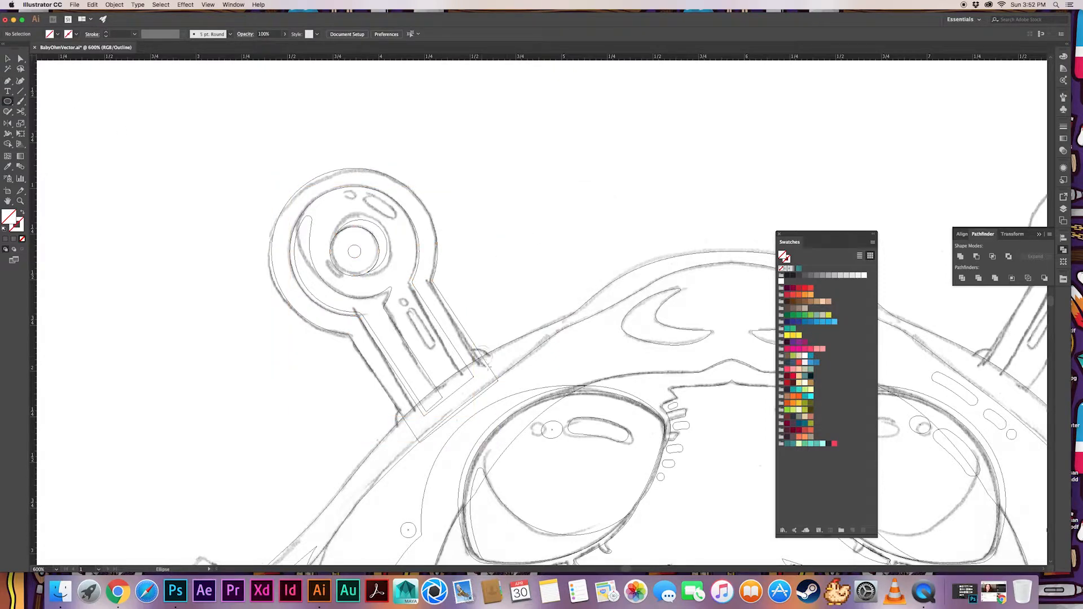
pyautogui.click(407, 409)
pyautogui.keyDown('shift'); pyautogui.click(474, 350); pyautogui.keyUp('shift')
pyautogui.keyDown('shift'); pyautogui.click(467, 335); pyautogui.keyUp('shift')
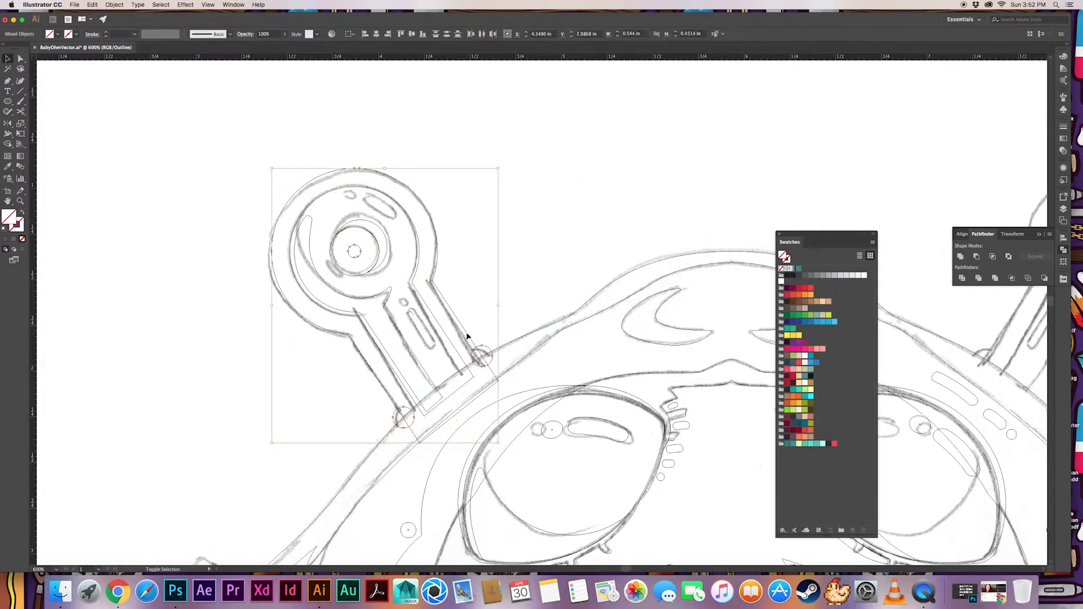
pyautogui.click(960, 257)
pyautogui.click(531, 260)
pyautogui.press('a')
pyautogui.click(478, 345)
pyautogui.click(518, 276)
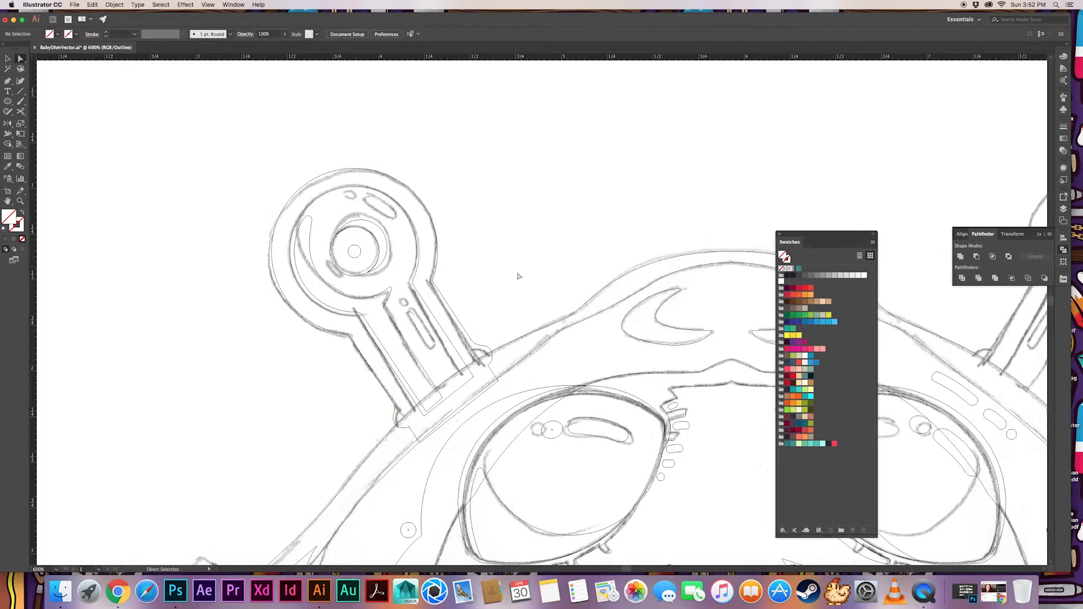
# Delete the small inner circle left by the offset in the center of the anchor head
pyautogui.click(359, 252)
pyautogui.press('Delete')
pyautogui.press('Delete')
# Paint gray highlight strokes on the anchor's head and shaft with the Paintbrush, following the sketched highlights
pyautogui.moveTo(383, 203); pyautogui.dragTo(401, 230)
pyautogui.click(1064, 252)
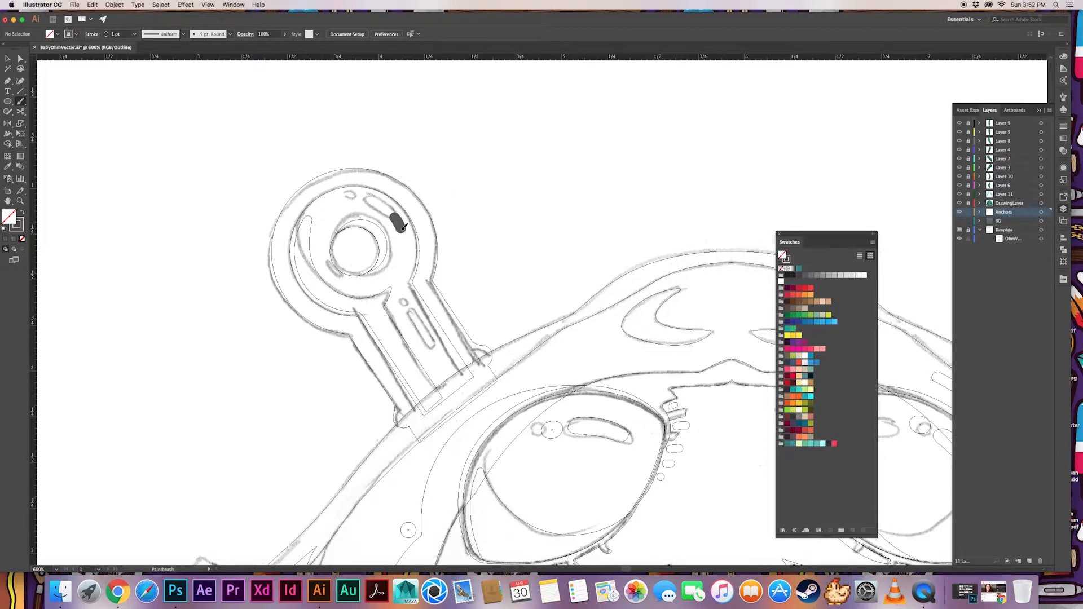
pyautogui.moveTo(403, 228); pyautogui.dragTo(402, 226)
pyautogui.press('super+z')
pyautogui.moveTo(337, 276); pyautogui.dragTo(338, 277)
pyautogui.moveTo(403, 301)
pyautogui.mouseDown()
pyautogui.moveTo(429, 337)
pyautogui.moveTo(446, 315)
pyautogui.moveTo(425, 332)
pyautogui.mouseUp()
# Switch to the color preview and thin the highlight stroke at the lower left of the anchor's hole
pyautogui.press('v')
pyautogui.press('super+y')
pyautogui.click(424, 326)
pyautogui.click(481, 294)
pyautogui.click(432, 338)
pyautogui.click(429, 320)
pyautogui.click(330, 271)
pyautogui.click(106, 36)
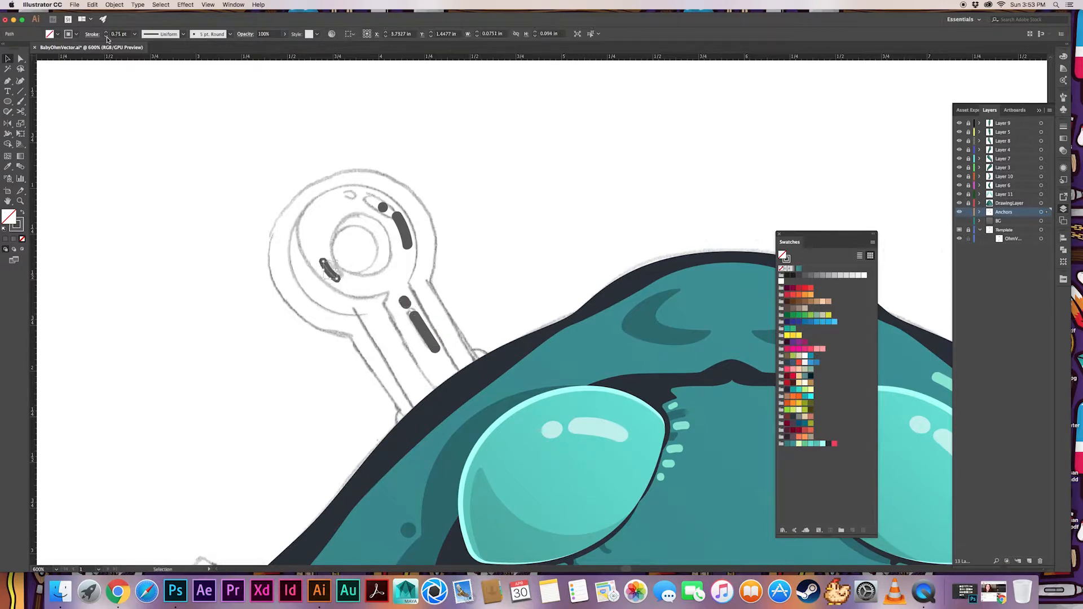
pyautogui.click(106, 36)
# Select the outer outline in the Anchors layer and fill it with the creature's dark navy outline color
pyautogui.click(350, 239)
pyautogui.click(980, 212)
pyautogui.click(1041, 265)
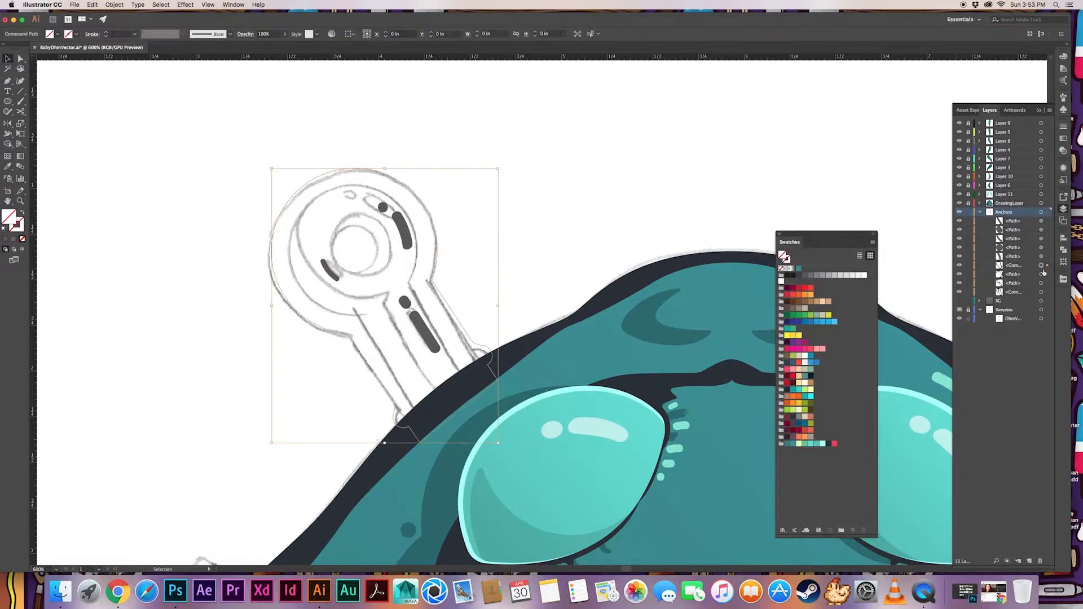
pyautogui.press('i')
pyautogui.click(535, 340)
pyautogui.press('v')
pyautogui.click(526, 257)
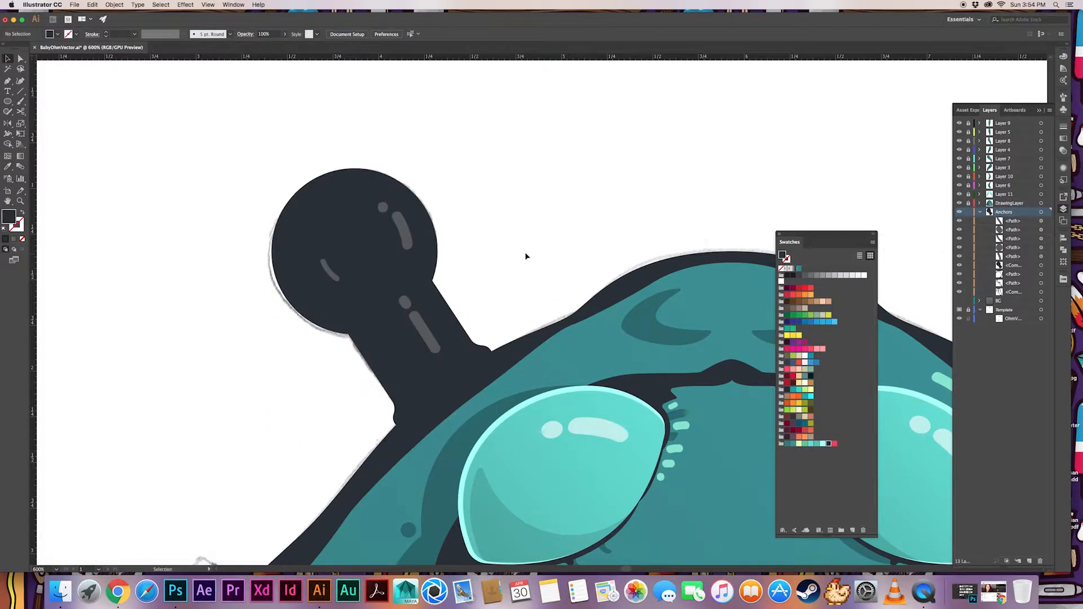
# Fill the path just below the outer outline with the dark translucent shadow style sampled from the creature's forehead
pyautogui.hotkey('shift', 'x')
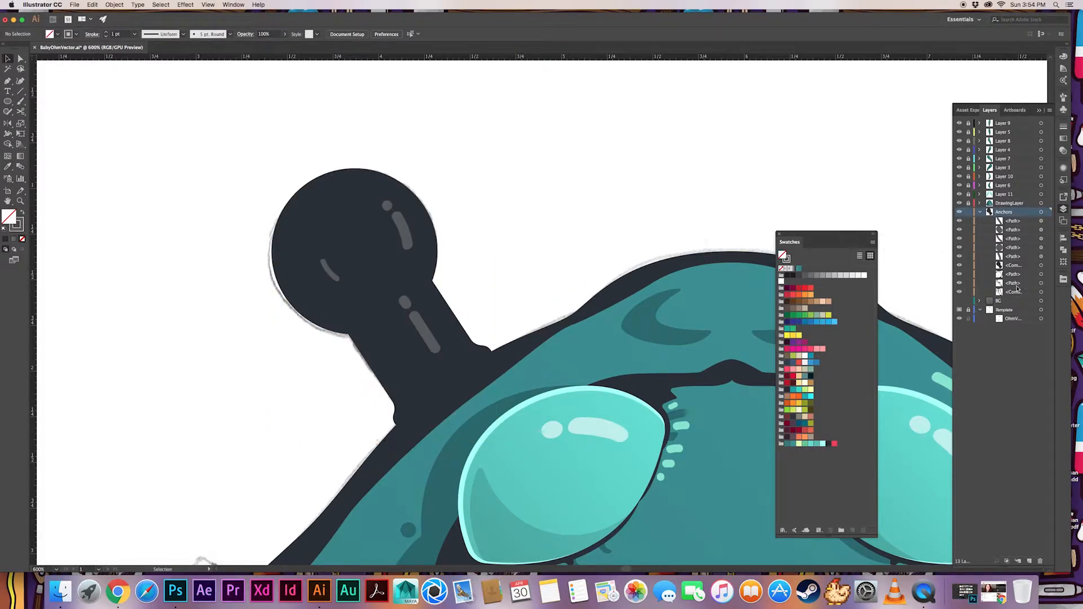
pyautogui.click(1041, 274)
pyautogui.press('i')
pyautogui.click(645, 335)
pyautogui.press('v')
pyautogui.click(649, 223)
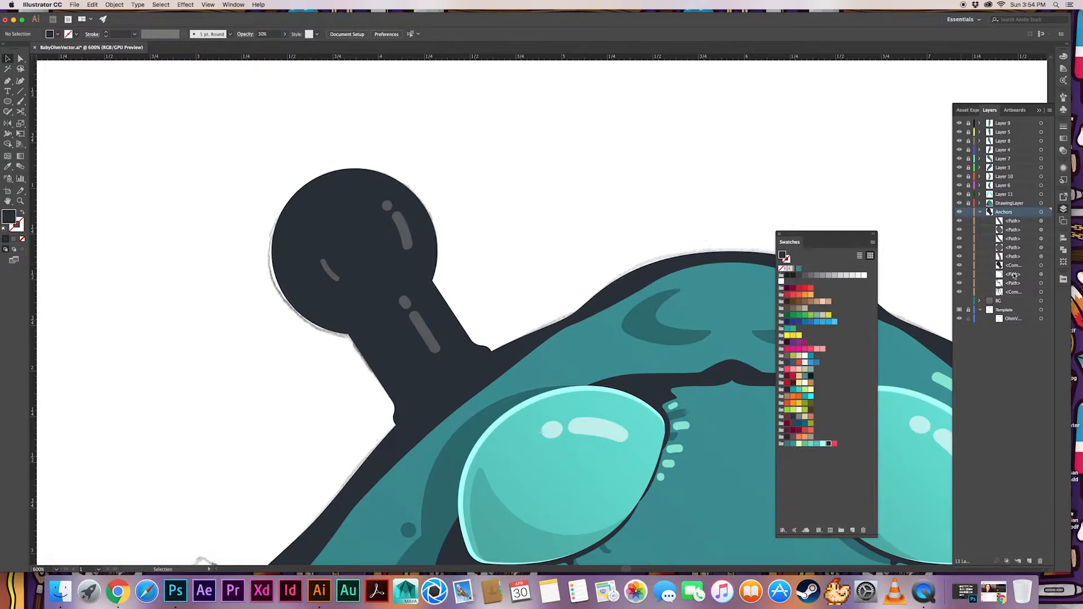
# Restack the Anchors layer's paths above its compound shapes and give the anchor's lower-left shadow path the translucent style sampled from the forehead shadow
pyautogui.moveTo(1014, 275)
pyautogui.mouseDown()
pyautogui.moveTo(1013, 261)
pyautogui.moveTo(1013, 270)
pyautogui.mouseUp()
pyautogui.moveTo(1013, 292); pyautogui.dragTo(1013, 279)
pyautogui.click(1040, 274)
pyautogui.press('i')
pyautogui.click(625, 332)
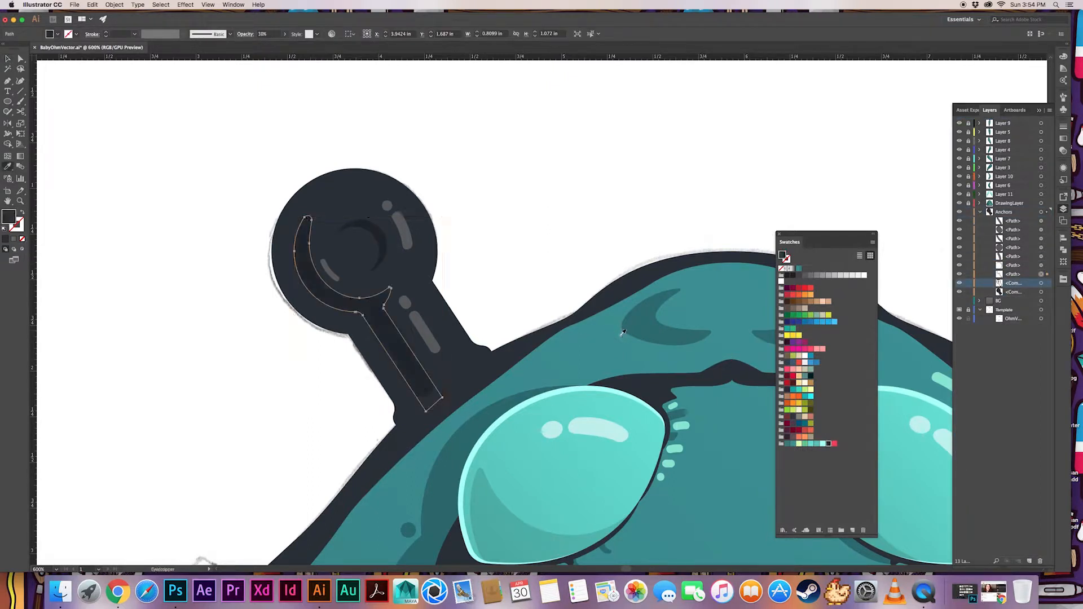
pyautogui.press('v')
pyautogui.click(654, 254)
# Fill the anchor's body compound path with a medium gray swatch
pyautogui.click(1041, 284)
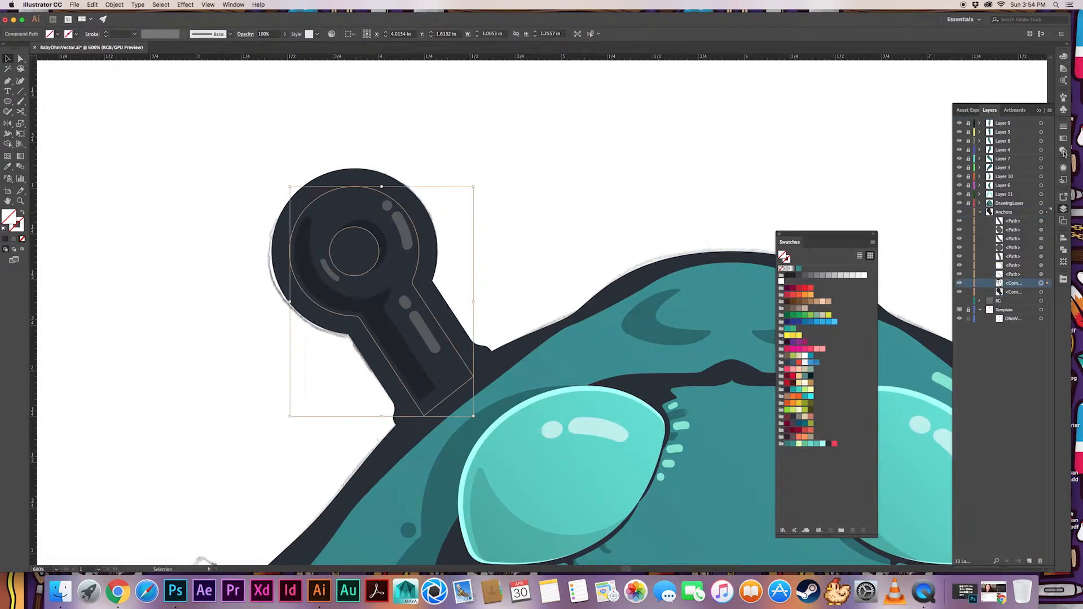
pyautogui.click(822, 275)
pyautogui.click(600, 176)
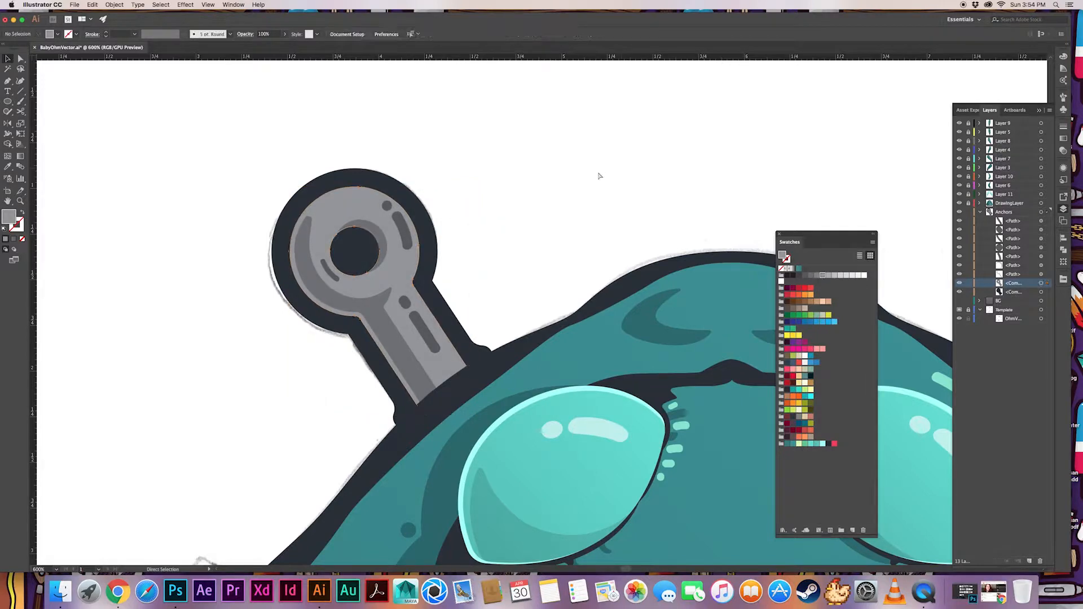
# Select all the anchor's highlight strokes, expand their appearance and fill them with white
pyautogui.click(402, 229)
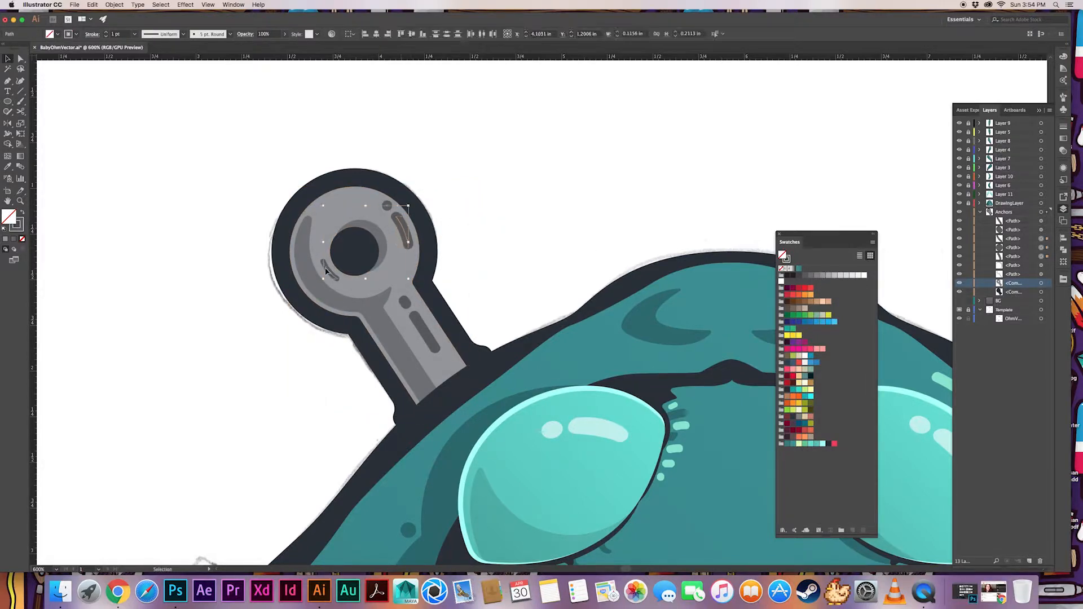
pyautogui.click(115, 5)
pyautogui.click(135, 101)
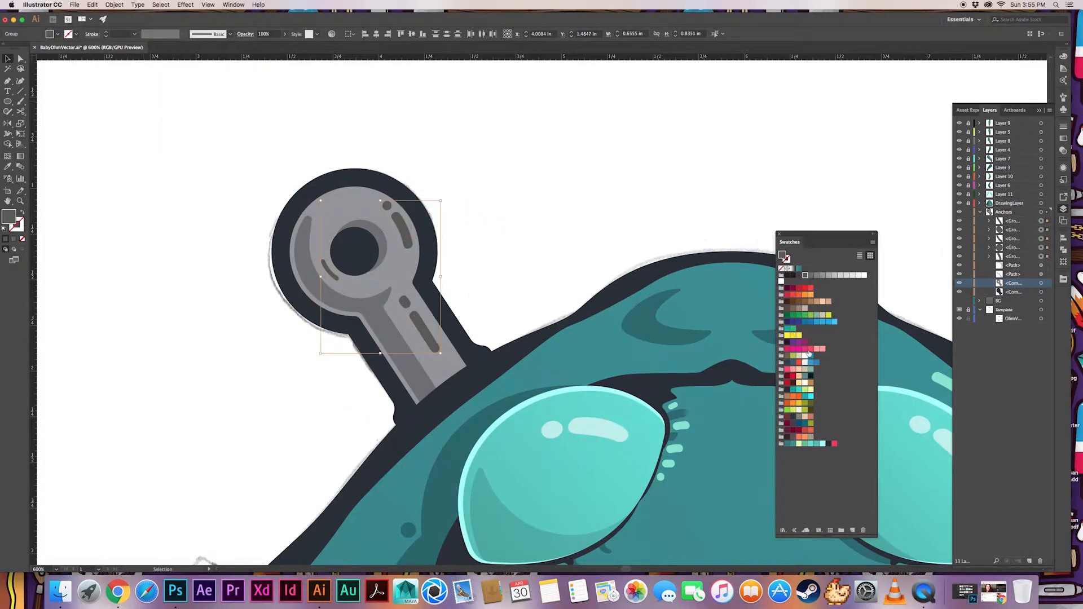
pyautogui.click(864, 275)
# Combine the white highlights into a compound path and set its blending mode to Screen at 50% opacity
pyautogui.click(1063, 168)
pyautogui.click(984, 199)
pyautogui.click(909, 216)
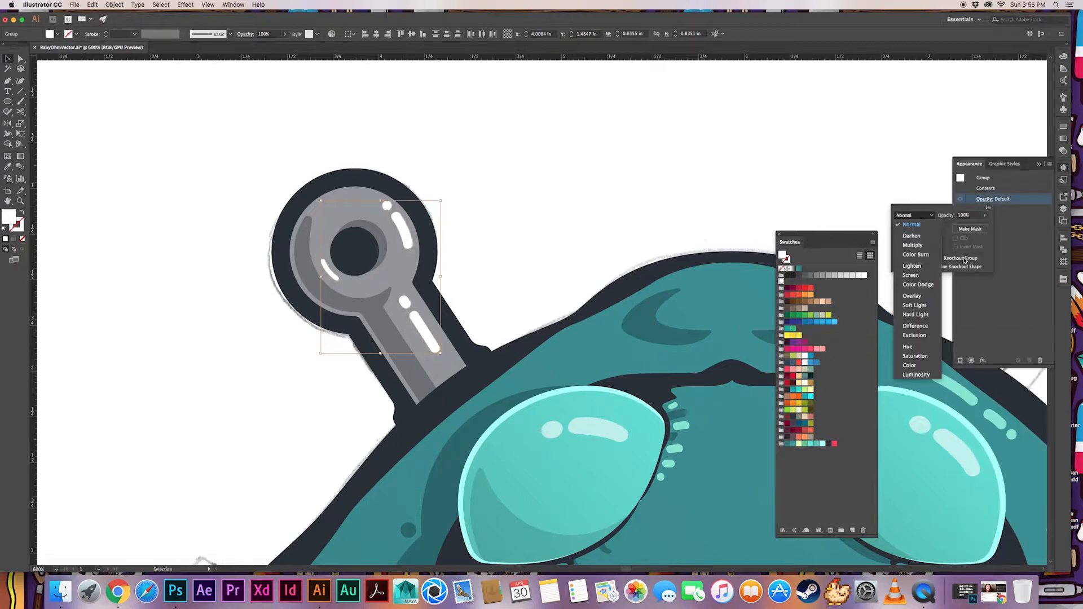
pyautogui.click(528, 273)
pyautogui.click(529, 268)
pyautogui.press('super+8')
pyautogui.click(985, 210)
pyautogui.click(910, 227)
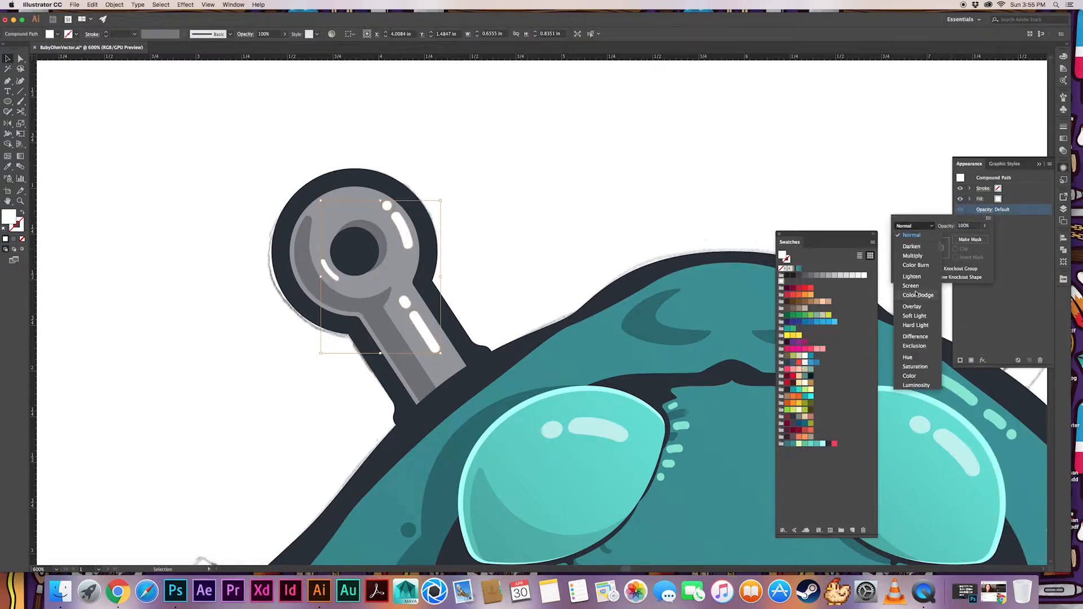
pyautogui.click(906, 283)
pyautogui.click(948, 226)
pyautogui.write('50')
pyautogui.press('Return')
pyautogui.click(573, 196)
pyautogui.click(418, 329)
pyautogui.click(496, 260)
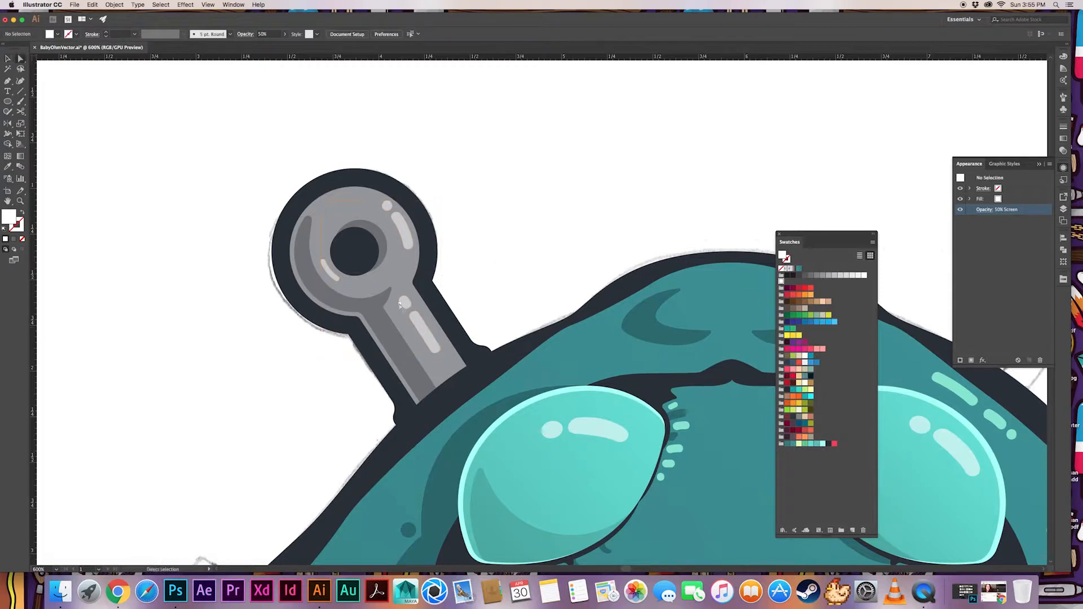
# Try to lasso the shaft's highlight points, and undo back to the grouped white highlights with default opacity
pyautogui.press('a')
pyautogui.click(410, 303)
pyautogui.press('q')
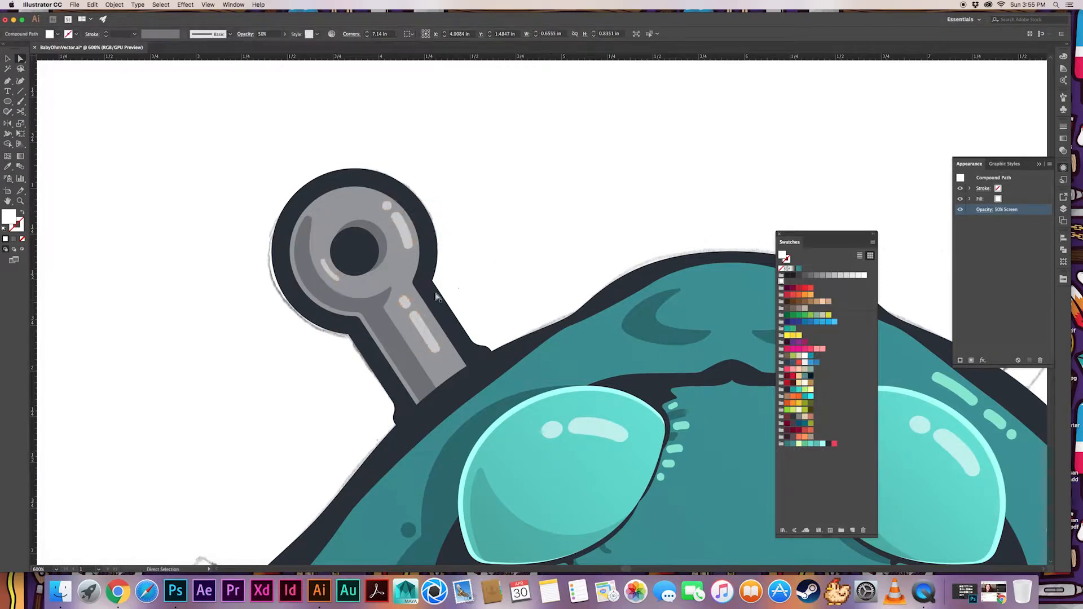
pyautogui.moveTo(446, 339); pyautogui.dragTo(433, 289)
pyautogui.press('a')
pyautogui.press('super+z')
pyautogui.press('super+z')
pyautogui.press('super+z')
pyautogui.press('v')
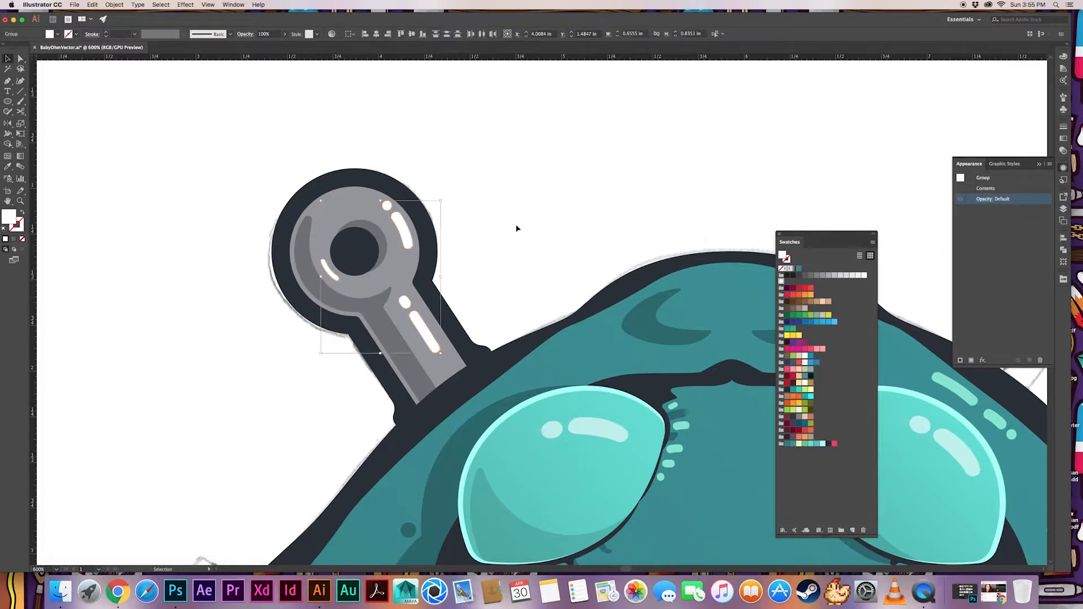
# Shift the shaft's two highlights slightly toward its right edge and combine all the anchor's highlights into one compound path
pyautogui.click(518, 229)
pyautogui.click(338, 277)
pyautogui.click(459, 297)
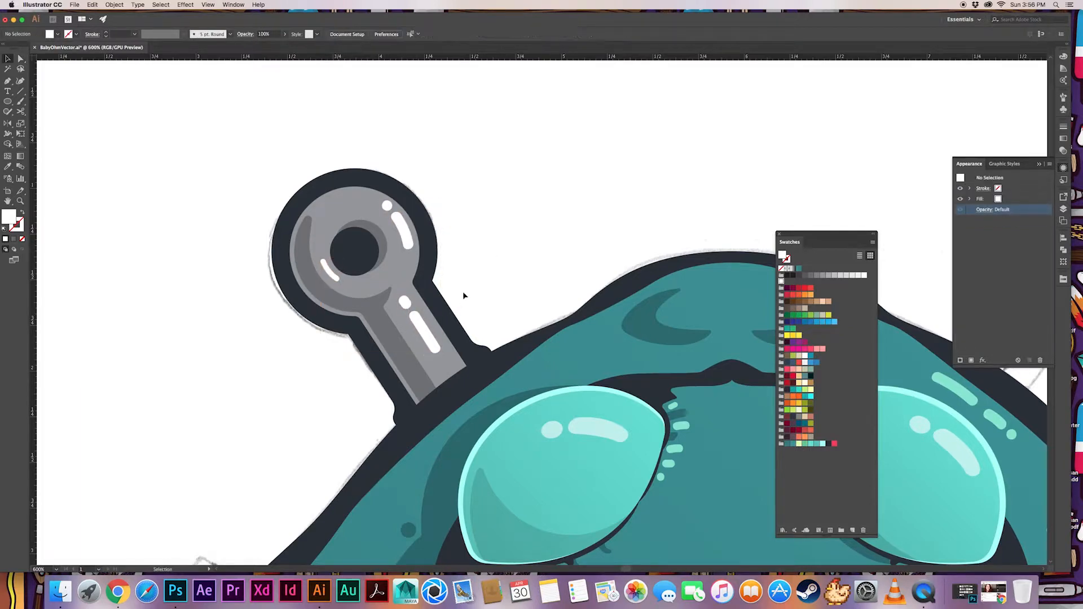
pyautogui.click(433, 316)
pyautogui.keyDown('shift'); pyautogui.click(406, 231); pyautogui.keyUp('shift')
pyautogui.keyDown('shift'); pyautogui.click(330, 269); pyautogui.keyUp('shift')
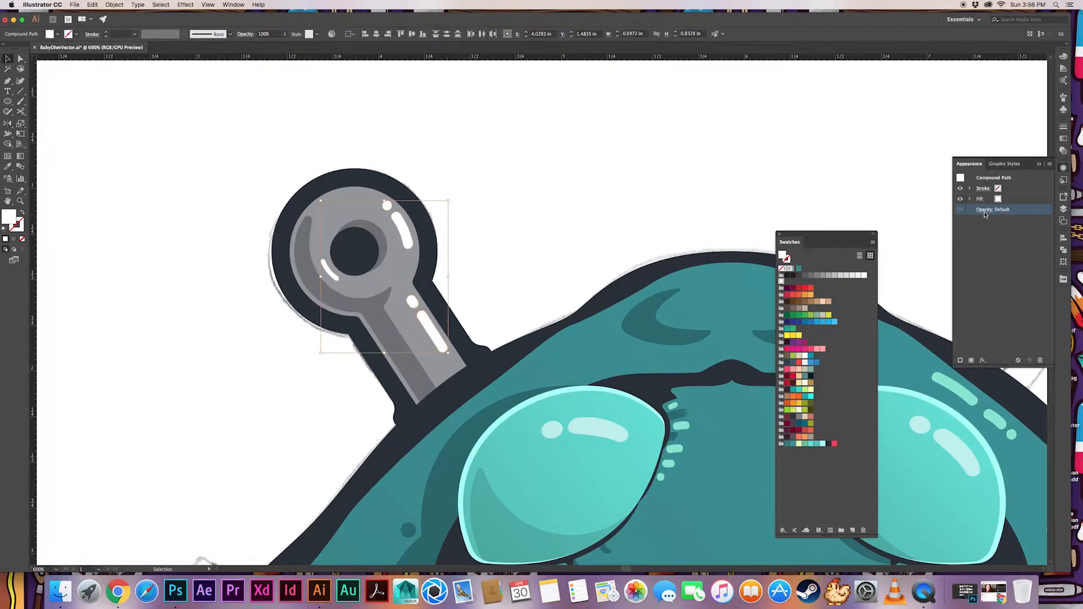
# Set the combined highlights to Screen blending mode at 60% opacity
pyautogui.click(993, 209)
pyautogui.click(914, 225)
pyautogui.click(911, 285)
pyautogui.doubleClick(964, 225)
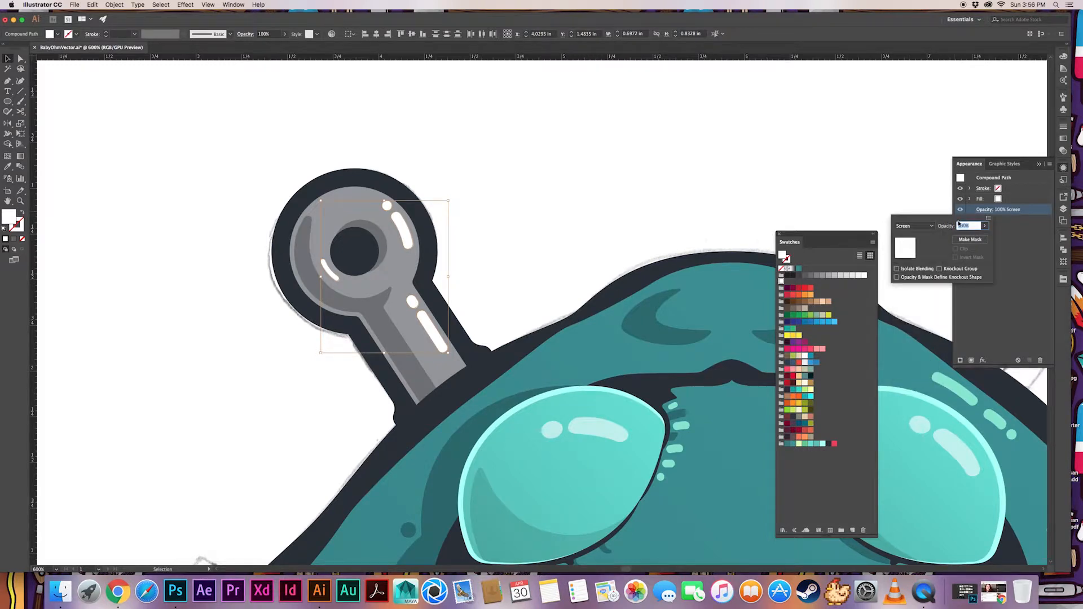
pyautogui.write('50')
pyautogui.press('Return')
pyautogui.click(993, 209)
pyautogui.write('60')
pyautogui.press('Return')
pyautogui.click(526, 259)
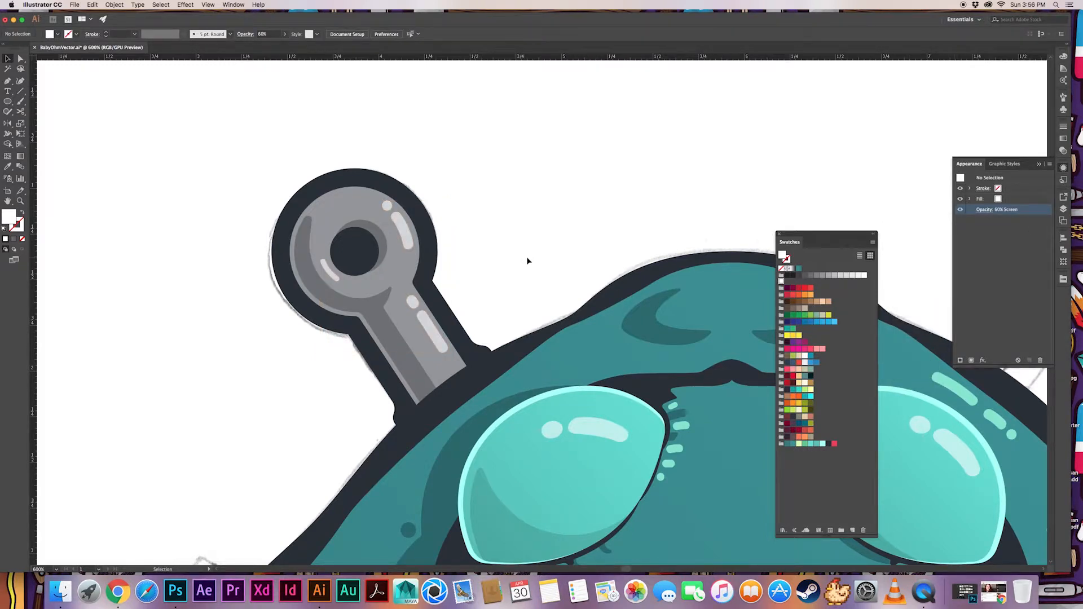
pyautogui.press('super+minus')
pyautogui.press('super+minus')
pyautogui.press('super+minus')
pyautogui.press('super+minus')
pyautogui.moveTo(582, 391); pyautogui.dragTo(506, 266)
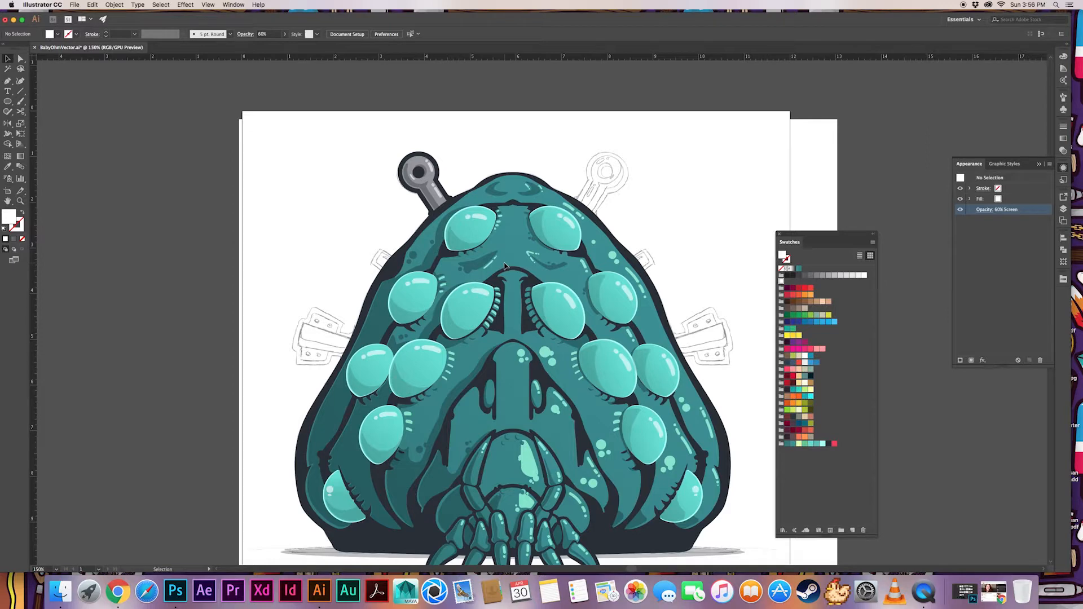
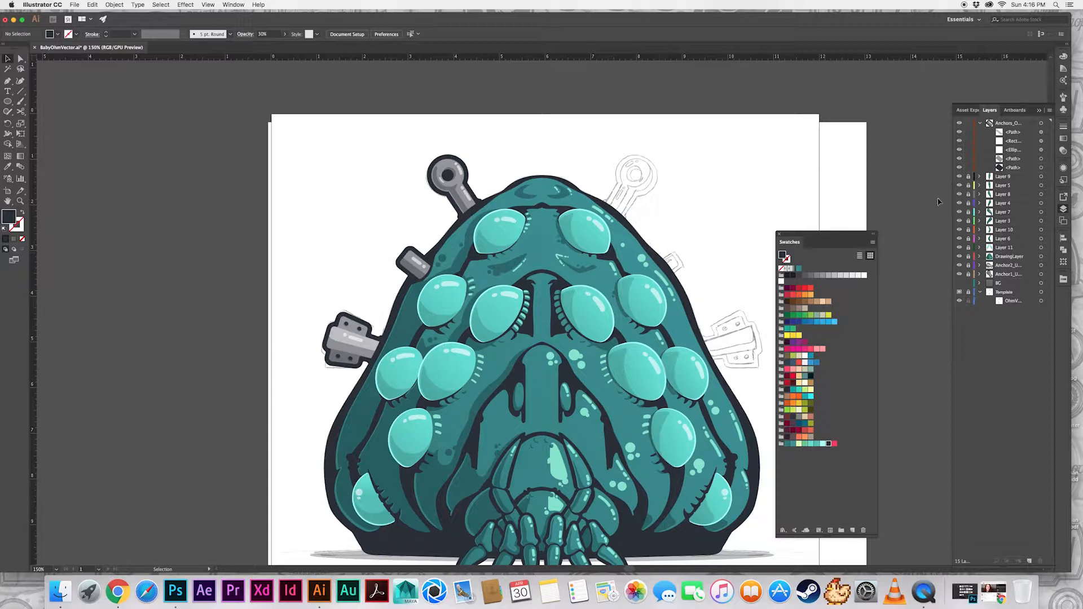
# Duplicate the small bolt anchor's artwork in place onto a new layer and lock the original anchor layer
pyautogui.click(1041, 123)
pyautogui.click(1029, 561)
pyautogui.click(1010, 132)
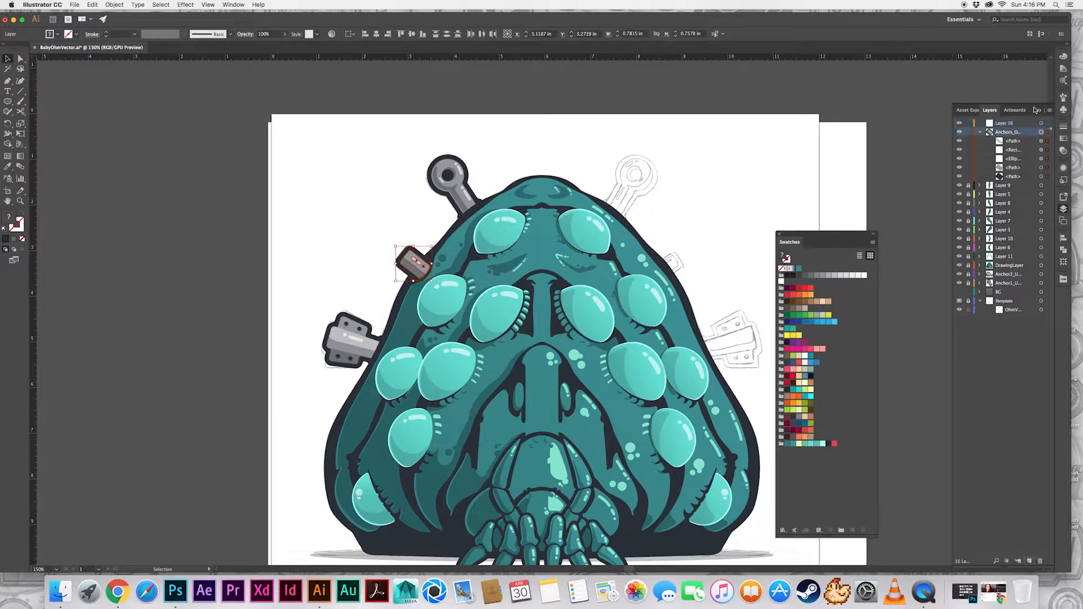
pyautogui.click(968, 132)
pyautogui.click(1019, 124)
pyautogui.press('super+f')
# Move the new layer below the Anchor2 layer, then place and rotate the copied bolt over its sketch on the creature's right side
pyautogui.moveTo(1012, 285); pyautogui.dragTo(1011, 279)
pyautogui.moveTo(412, 266); pyautogui.dragTo(687, 256)
pyautogui.moveTo(708, 233); pyautogui.dragTo(712, 295)
pyautogui.click(704, 287)
pyautogui.click(979, 274)
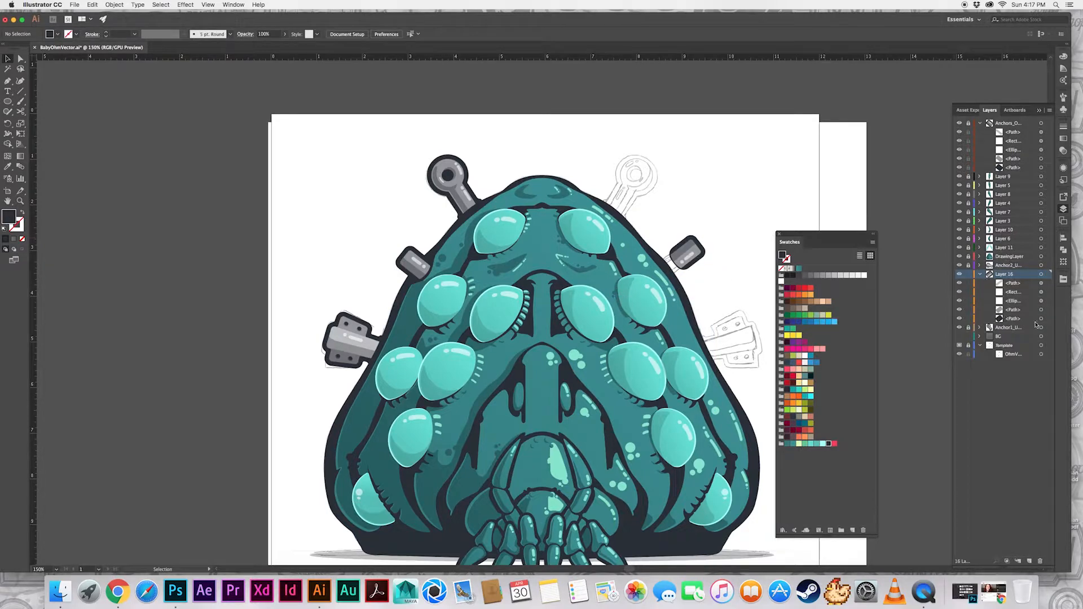
pyautogui.click(695, 262)
pyautogui.moveTo(674, 263); pyautogui.dragTo(646, 276)
pyautogui.press('super+z')
# Stretch the copied bolt's dark outline shape at its inner end so that it runs under the creature's body
pyautogui.press('a')
pyautogui.press('super+=')
pyautogui.press('super+=')
pyautogui.press('super+=')
pyautogui.press('super+=')
pyautogui.click(552, 357)
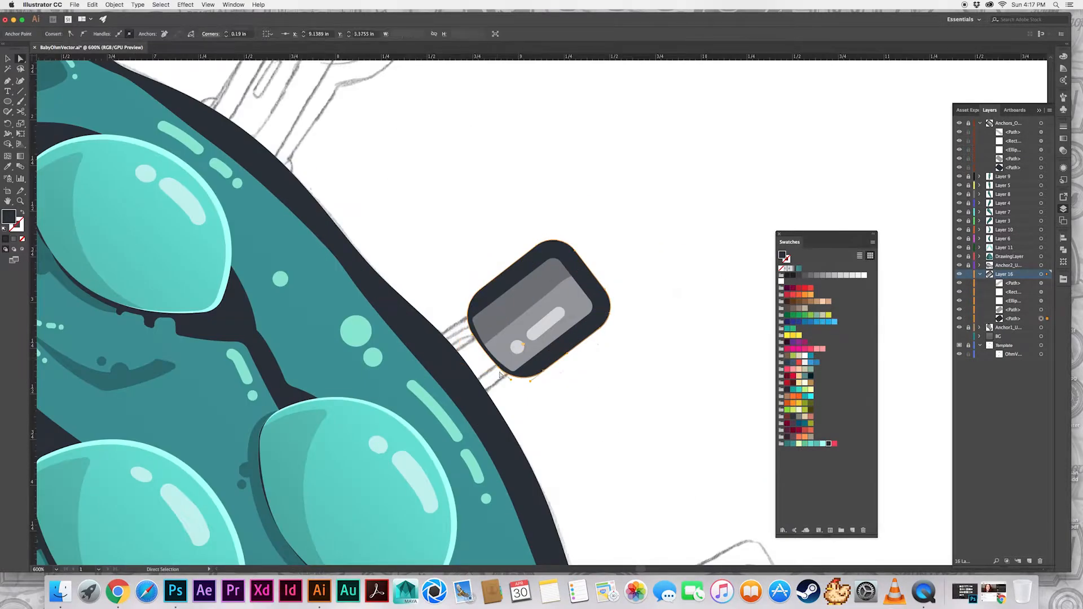
pyautogui.moveTo(473, 330); pyautogui.dragTo(402, 391)
# Stretch the bolt's gray fill shape at its inner end so that it also runs under the creature's body
pyautogui.click(520, 357)
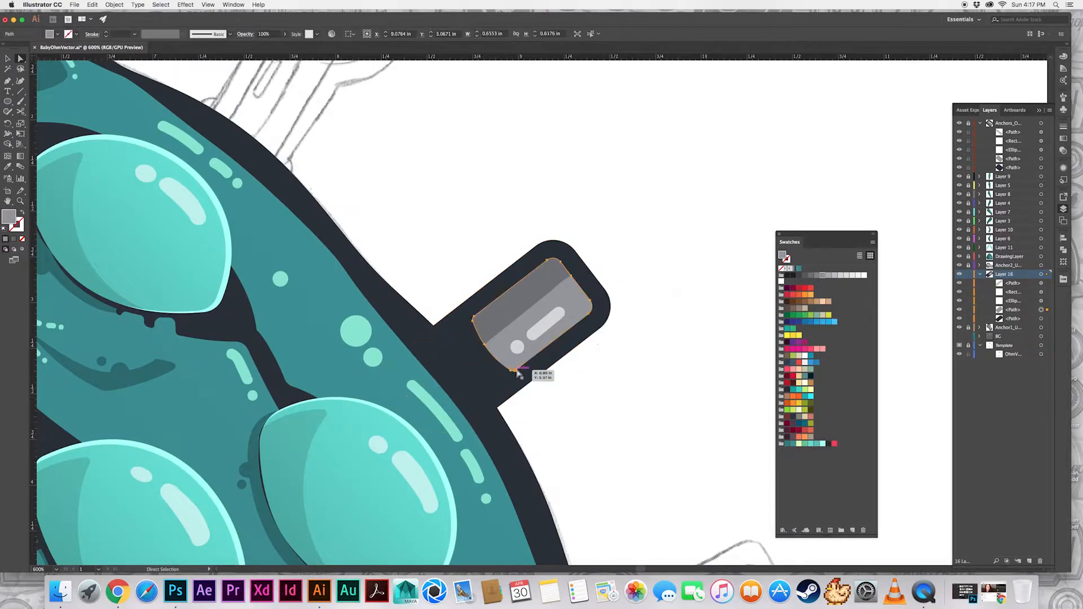
pyautogui.moveTo(470, 319); pyautogui.dragTo(404, 391)
pyautogui.click(514, 370)
pyautogui.press('super+z')
pyautogui.press('super+z')
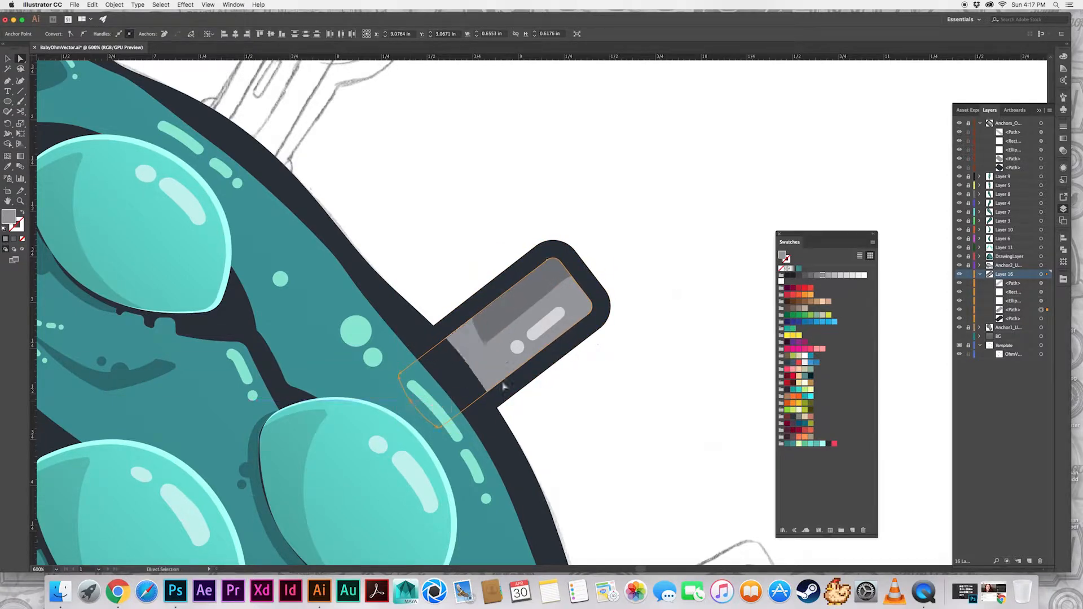
pyautogui.click(521, 398)
# Try to reposition, stretch and rotate the bolt's dark shadow shape to fit the lengthened shaft
pyautogui.press('v')
pyautogui.click(500, 323)
pyautogui.moveTo(467, 341); pyautogui.dragTo(427, 369)
pyautogui.click(490, 367)
pyautogui.click(500, 323)
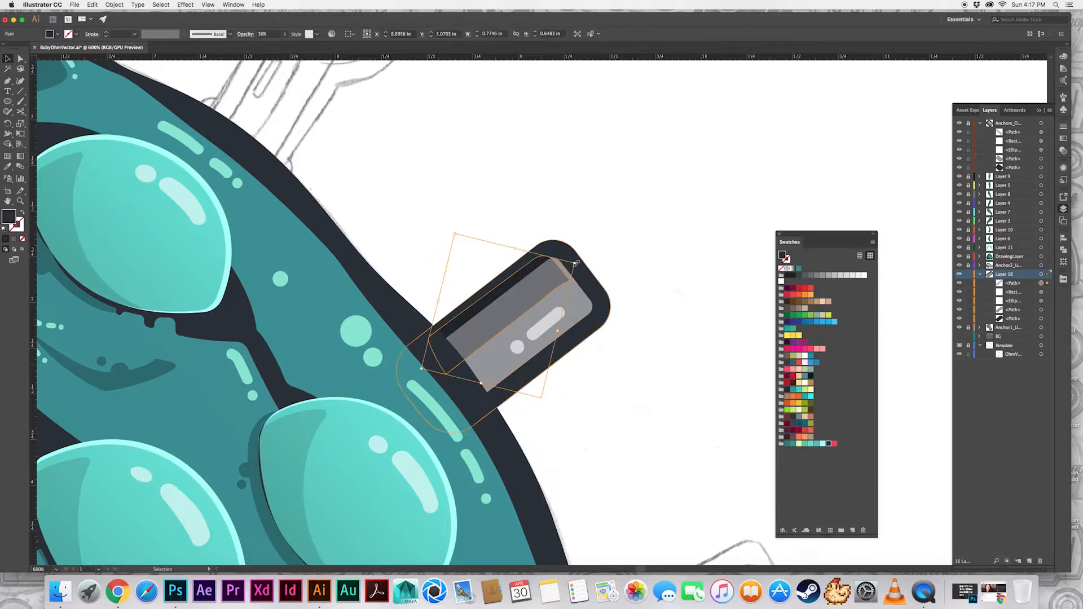
pyautogui.moveTo(574, 263); pyautogui.dragTo(577, 265)
pyautogui.keyDown('shift'); pyautogui.click(559, 302); pyautogui.keyUp('shift')
# Trim the shadow with the Shape Builder tool and move its inner end points under the creature's body
pyautogui.hotkey('shift', 'm')
pyautogui.press('v')
pyautogui.click(501, 321)
pyautogui.press('a')
pyautogui.moveTo(432, 348); pyautogui.dragTo(424, 356)
pyautogui.moveTo(446, 374); pyautogui.dragTo(417, 363)
pyautogui.click(653, 266)
pyautogui.click(649, 254)
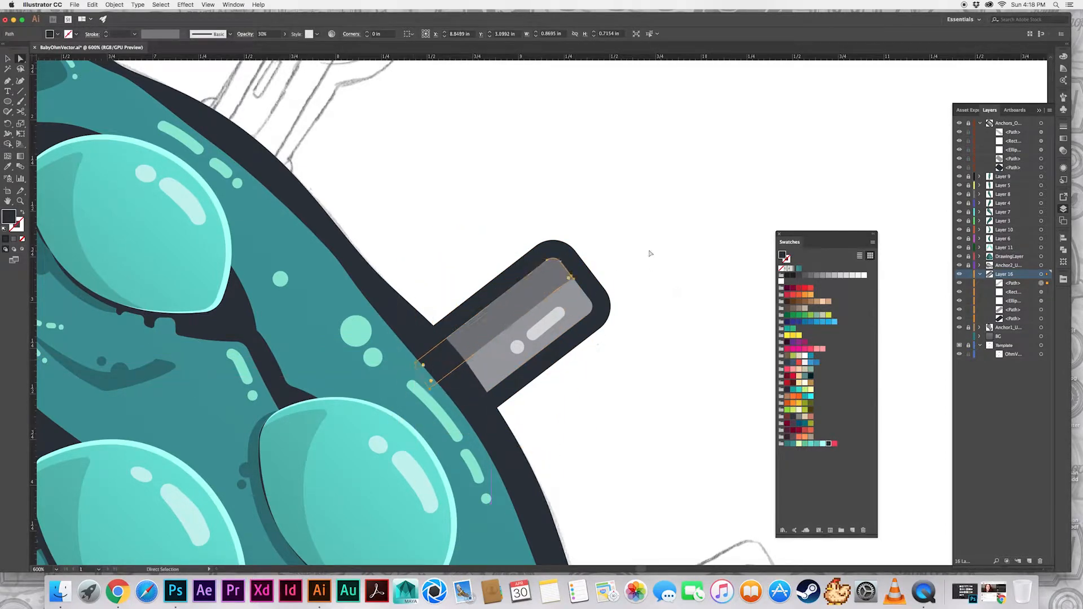
# Delete the copied bolt's dark shadow shape
pyautogui.press('v')
pyautogui.click(517, 302)
pyautogui.press('Delete')
# Rotate the bolt's two white highlights by half a turn and move them along its upper edge
pyautogui.click(546, 323)
pyautogui.keyDown('shift'); pyautogui.click(517, 347); pyautogui.keyUp('shift')
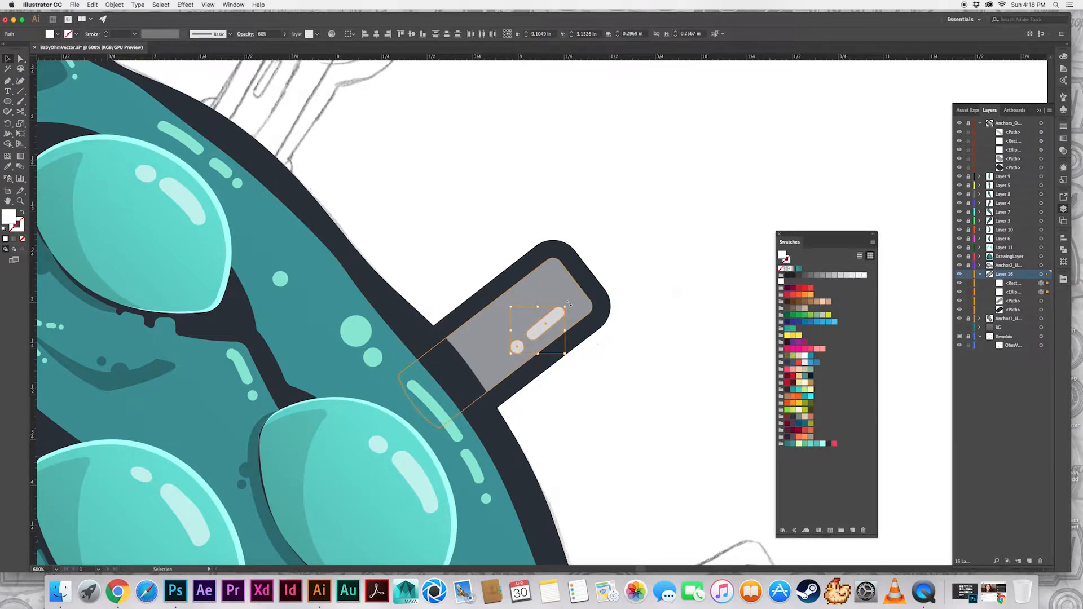
pyautogui.moveTo(567, 303); pyautogui.dragTo(498, 363)
pyautogui.moveTo(533, 335); pyautogui.dragTo(526, 299)
pyautogui.press('super+shift+a')
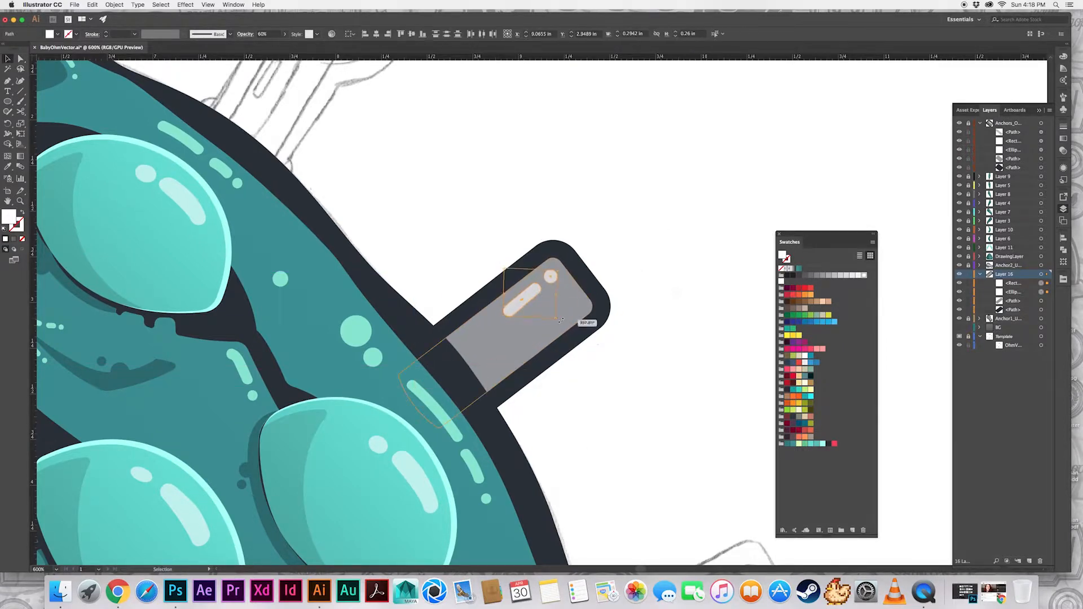
# Draw a closed shape with the Pen tool along the bolt's lower edge, tapering toward its outer end and running under the body
pyautogui.press('p')
pyautogui.moveTo(461, 379); pyautogui.dragTo(461, 379)
pyautogui.click(574, 293)
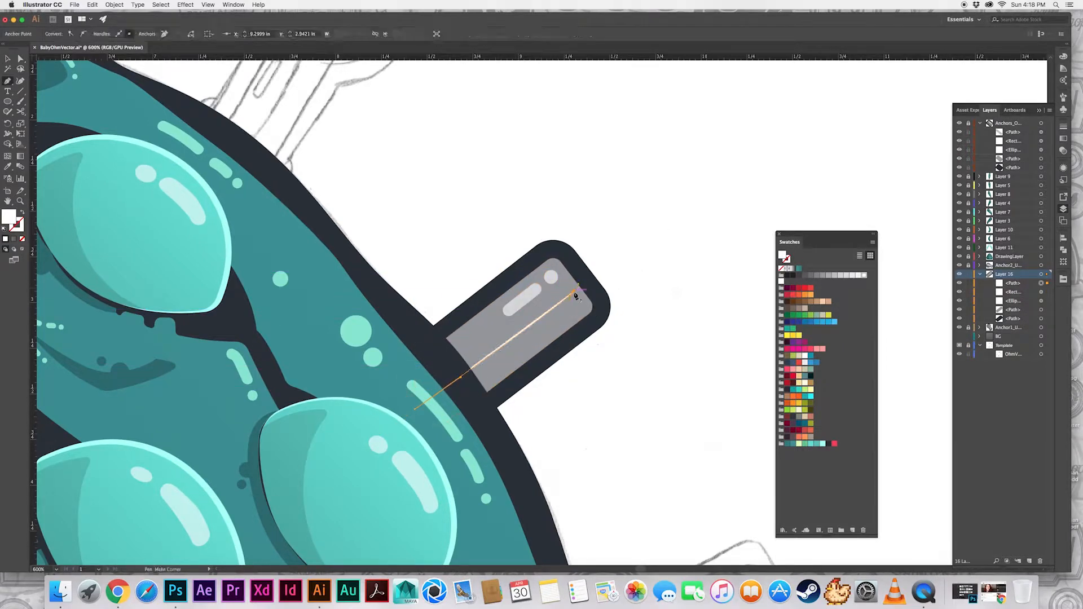
pyautogui.press('super+z')
pyautogui.moveTo(581, 332); pyautogui.dragTo(580, 320)
pyautogui.press('super+z')
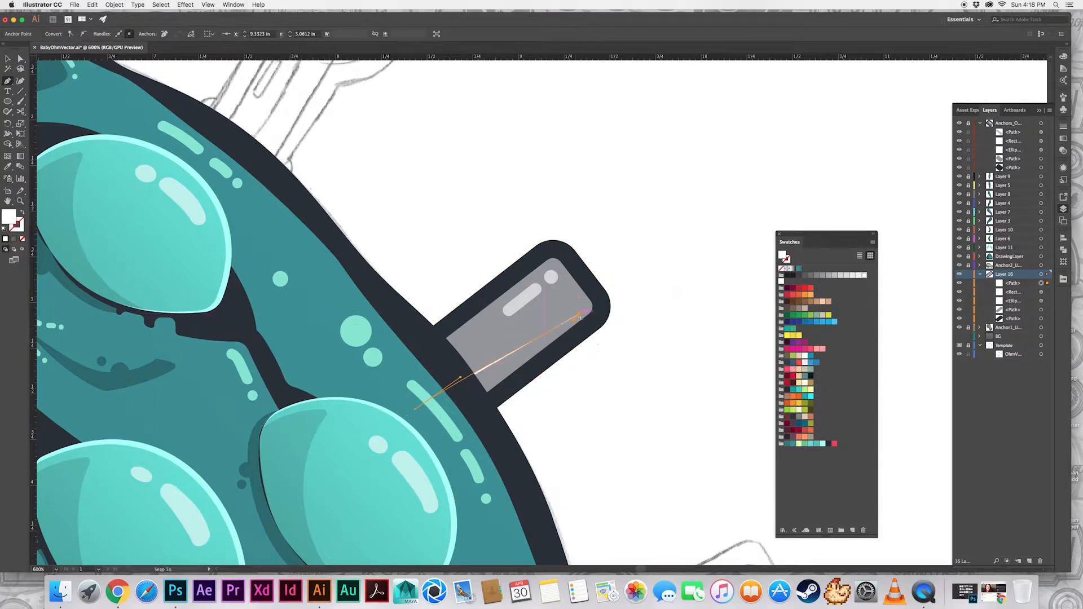
pyautogui.moveTo(542, 363); pyautogui.dragTo(505, 393)
pyautogui.click(439, 434)
pyautogui.click(418, 408)
# Trim the new lower-edge shape to the bolt's gray fill with the Shape Builder tool
pyautogui.keyDown('shift'); pyautogui.keyDown('super'); pyautogui.click(491, 344); pyautogui.keyUp('super'); pyautogui.keyUp('shift')
pyautogui.hotkey('shift', 'm')
pyautogui.keyDown('alt'); pyautogui.click(531, 362); pyautogui.keyUp('alt')
pyautogui.press('super+shift+a')
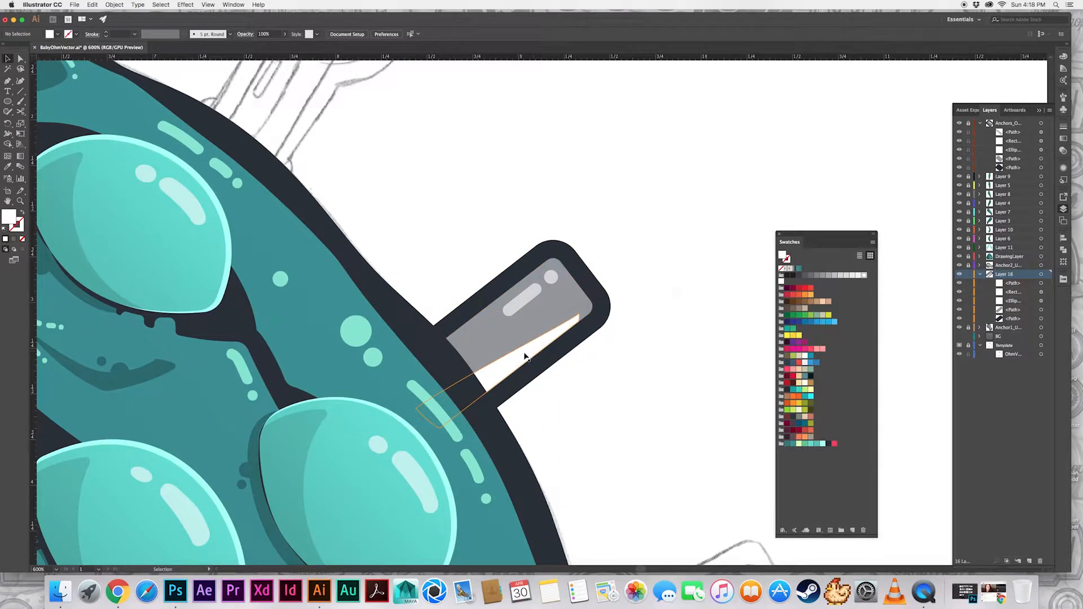
# Adjust the tip of the lower-edge shape and sample the dark 30% opacity shadow style from an eye onto it
pyautogui.press('a')
pyautogui.click(530, 352)
pyautogui.moveTo(576, 321); pyautogui.dragTo(570, 324)
pyautogui.press('v')
pyautogui.click(522, 358)
pyautogui.press('i')
pyautogui.click(308, 434)
pyautogui.press('super+shift+a')
pyautogui.press('super+minus')
pyautogui.press('super+minus')
pyautogui.press('super+minus')
pyautogui.press('super+minus')
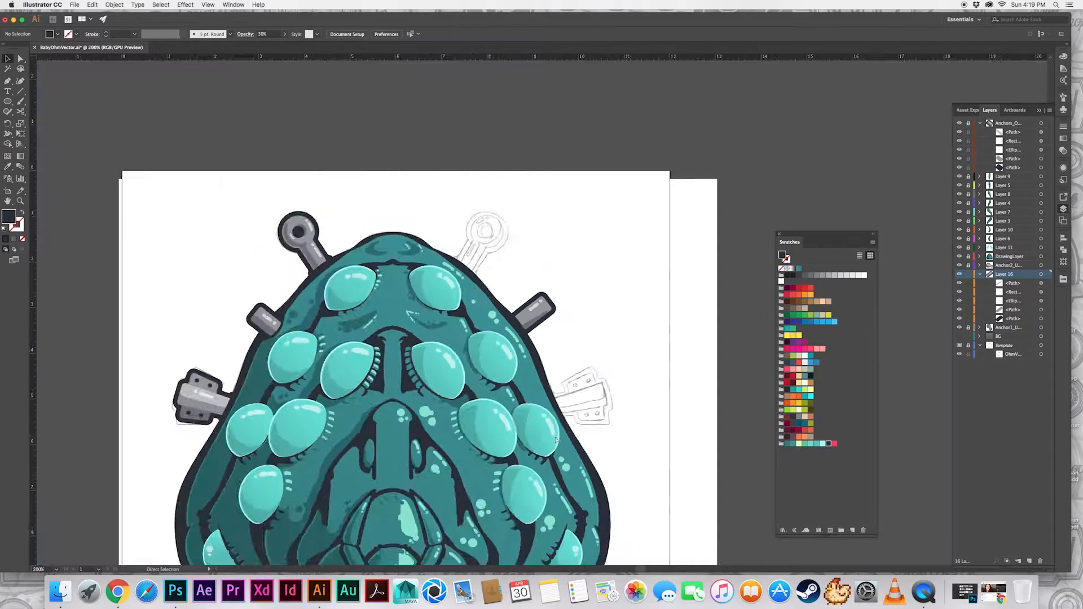
# Draw small dark circles at the two corners where the bolt's outline meets the creature's body
pyautogui.press('super+equal')
pyautogui.press('super+equal')
pyautogui.press('super+equal')
pyautogui.press('super+equal')
pyautogui.click(7, 102)
pyautogui.moveTo(433, 325); pyautogui.dragTo(441, 332)
pyautogui.moveTo(496, 408); pyautogui.dragTo(503, 401)
# Unite the corner circles with the bolt's outline and send the merged shape behind the bolt's fill, shadow and highlights
pyautogui.press('v')
pyautogui.keyDown('shift'); pyautogui.click(433, 324); pyautogui.keyUp('shift')
pyautogui.keyDown('shift'); pyautogui.click(456, 322); pyautogui.keyUp('shift')
pyautogui.click(1063, 250)
pyautogui.click(960, 256)
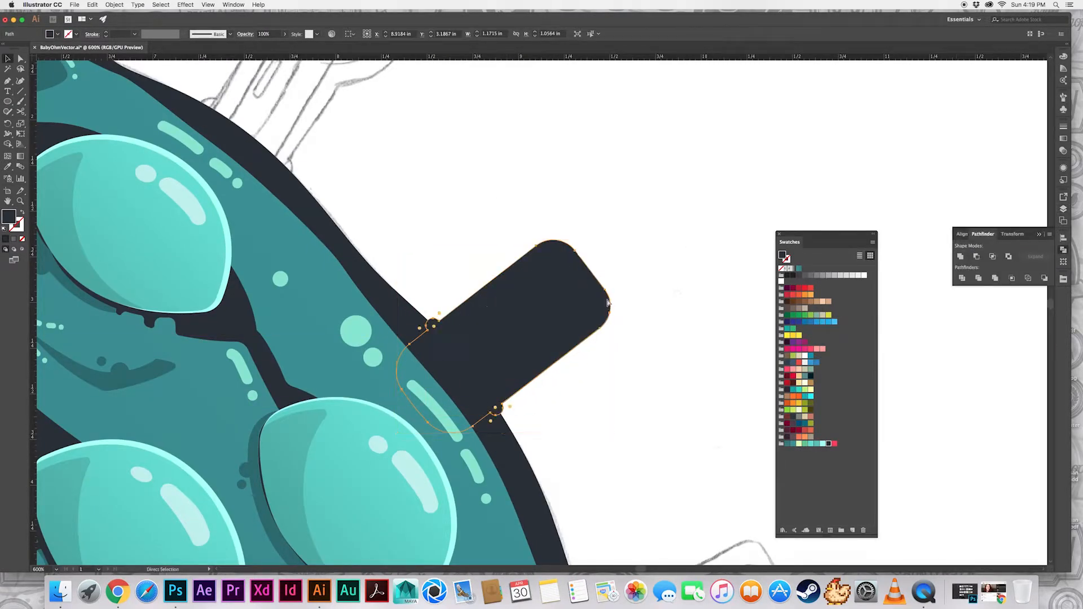
pyautogui.press('super+shift+bracketleft')
pyautogui.press('super+shift+a')
pyautogui.press('a')
pyautogui.press('super+minus')
pyautogui.press('super+minus')
pyautogui.press('super+minus')
pyautogui.press('super+minus')
pyautogui.press('super+minus')
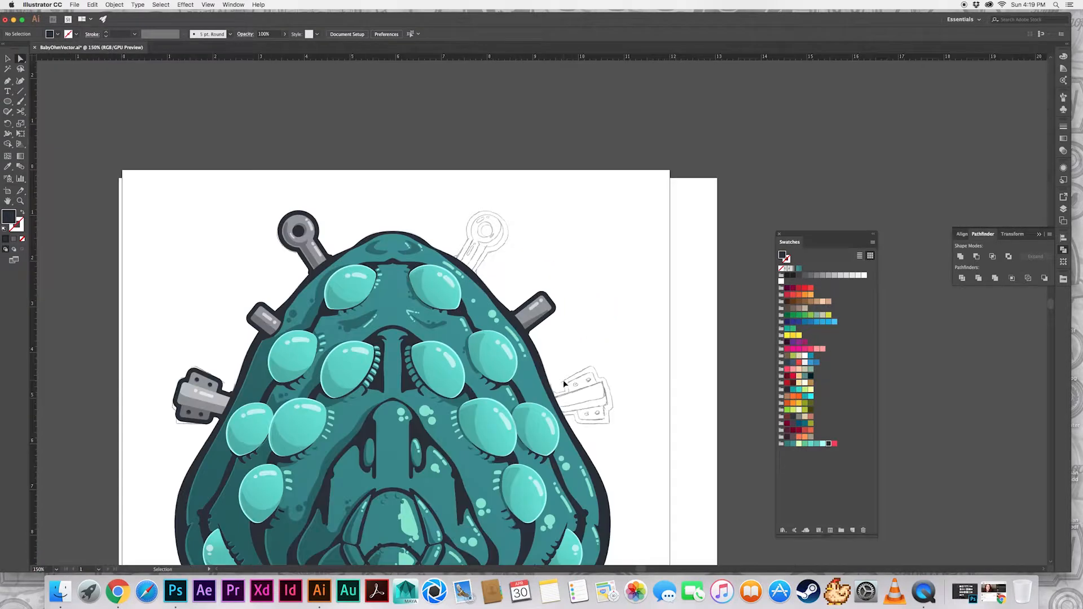
# Collapse the expanded anchor layers and unlock the artwork layers
pyautogui.moveTo(582, 345); pyautogui.dragTo(564, 326)
pyautogui.click(1063, 210)
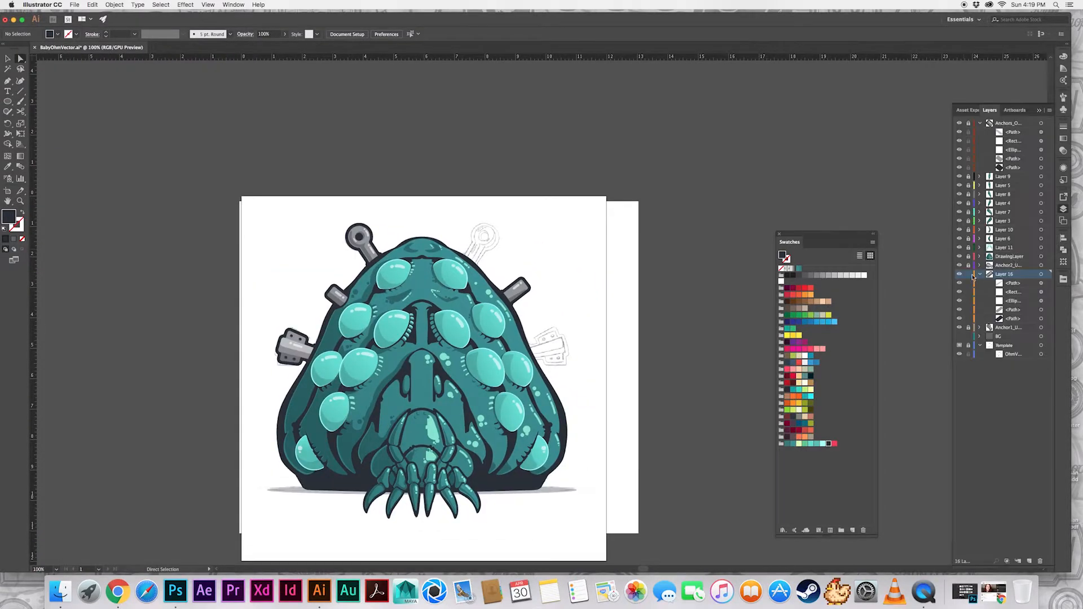
pyautogui.click(980, 274)
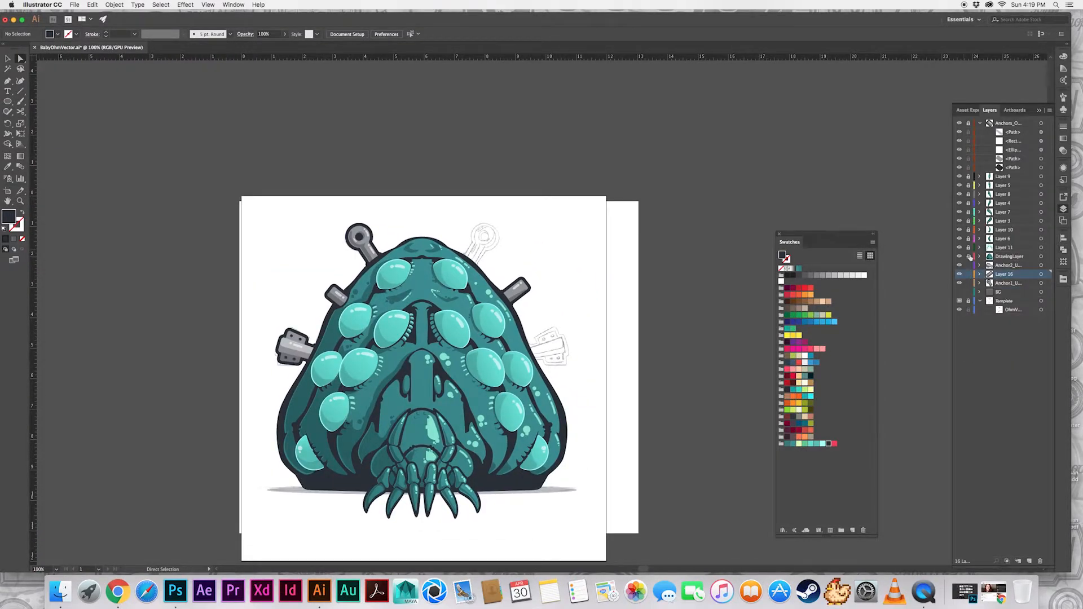
pyautogui.click(980, 122)
pyautogui.press('v')
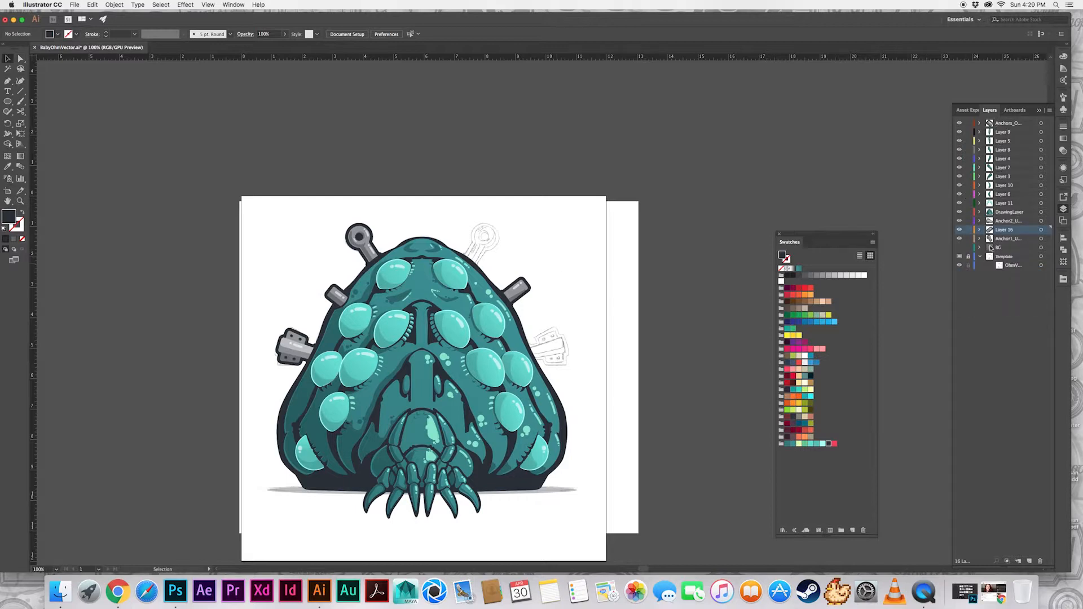
# Hide the sketch template and show the gray gradient background layer
pyautogui.click(960, 257)
pyautogui.click(960, 258)
pyautogui.press('super+0')
pyautogui.moveTo(820, 234); pyautogui.dragTo(871, 232)
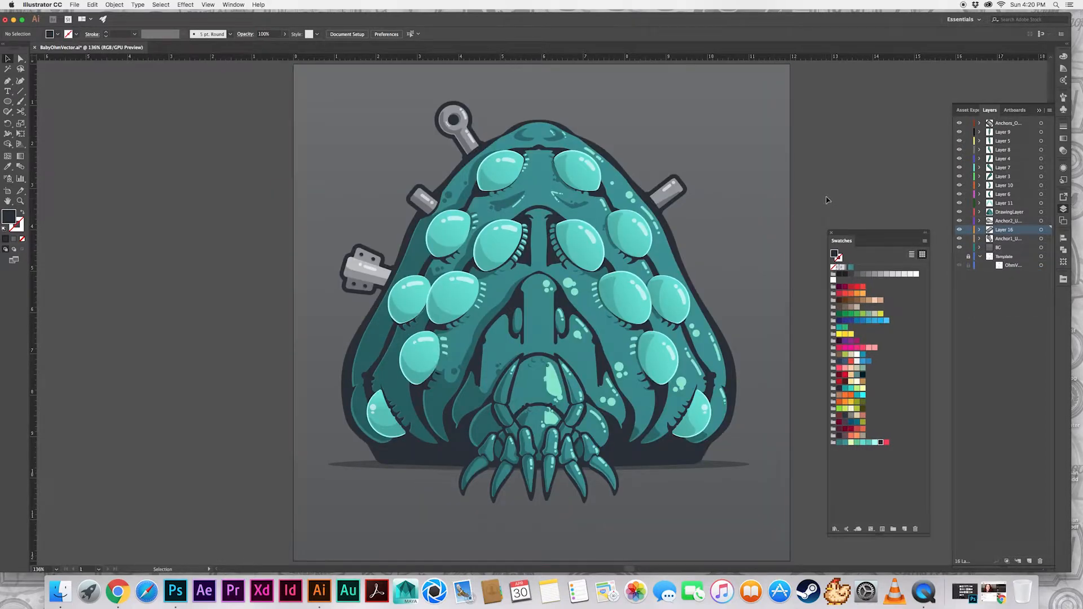
pyautogui.press('super+minus')
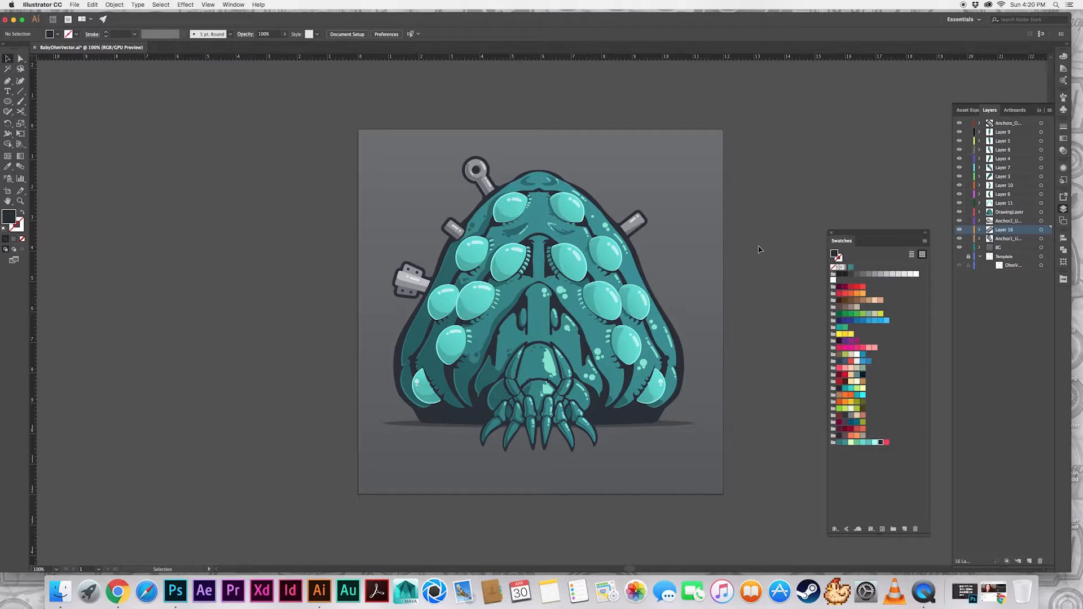
# Switch to a new Chrome window and search Google Images for "ohm dance nausicaa"
pyautogui.rightClick(117, 591)
pyautogui.click(136, 518)
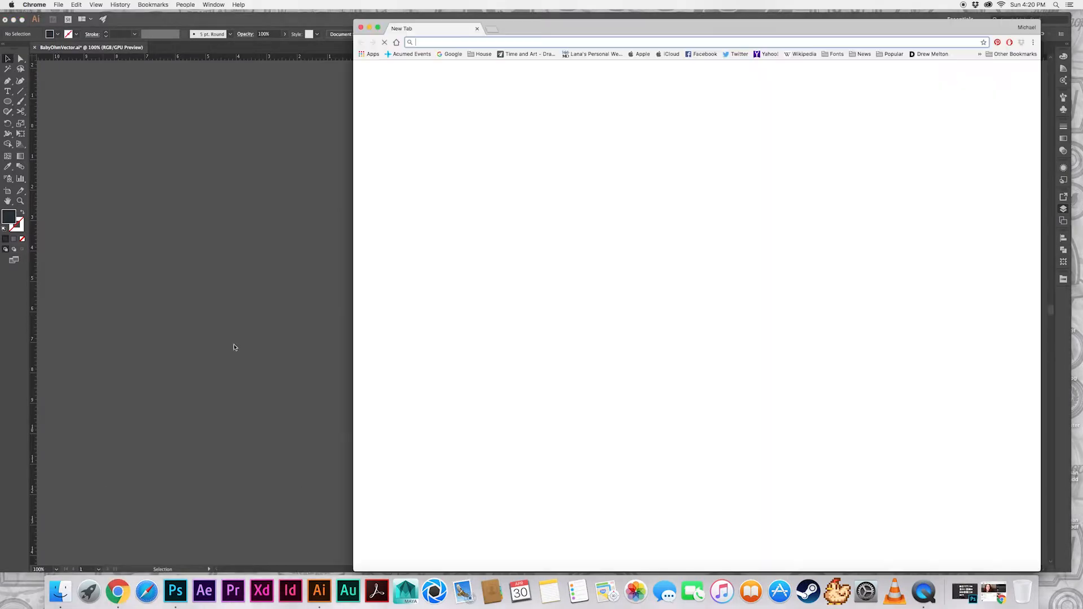
pyautogui.write('ohm dance nausicaa')
pyautogui.press('Return')
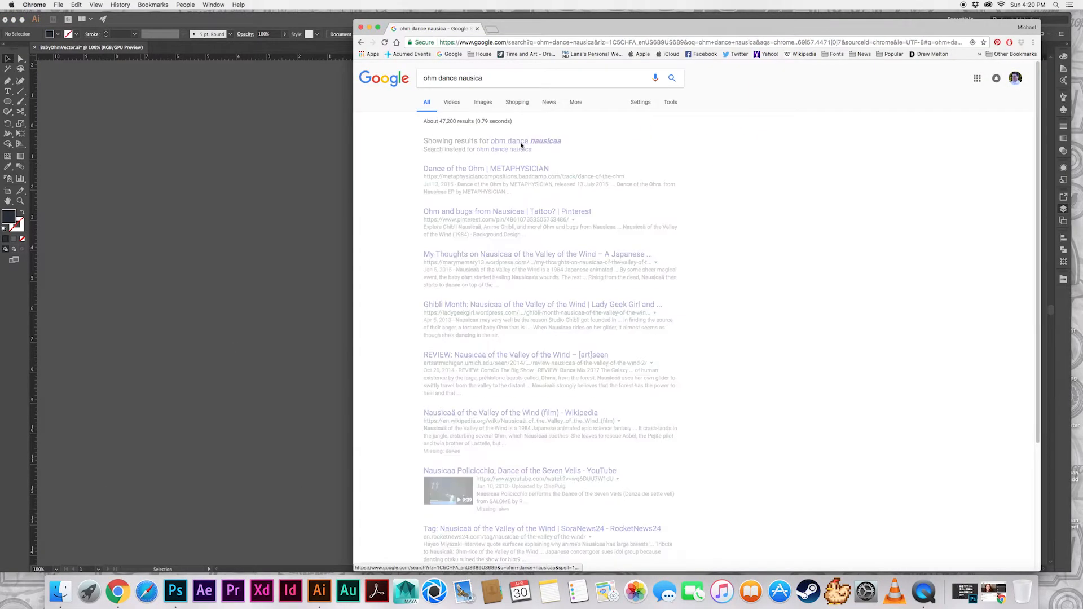
pyautogui.click(483, 103)
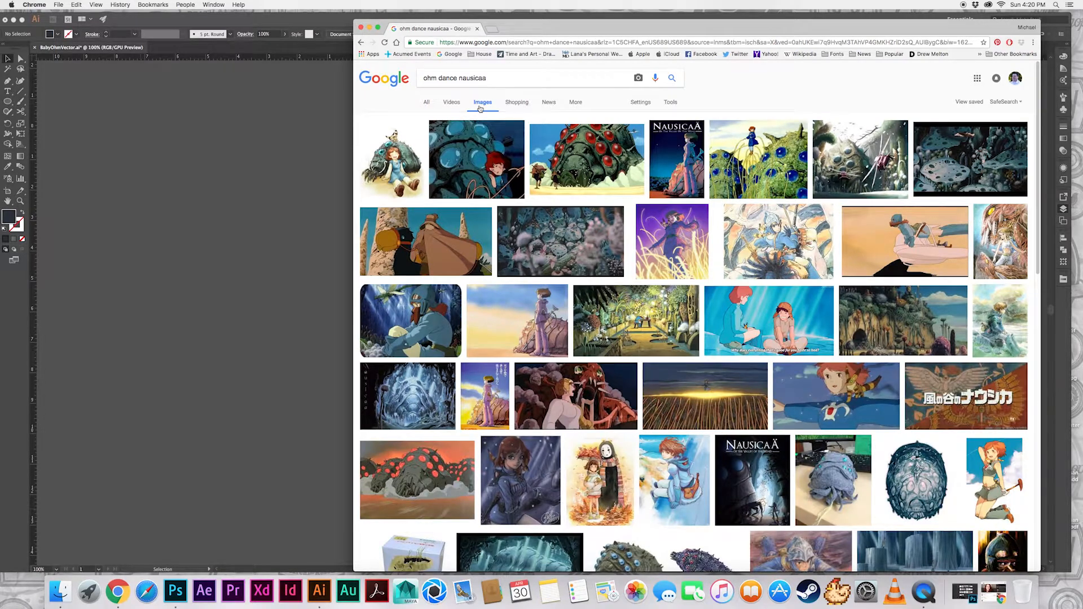
# Examine the Nausicaä image results for references of the ohm's glowing tentacles, and close the browser window
pyautogui.click(672, 242)
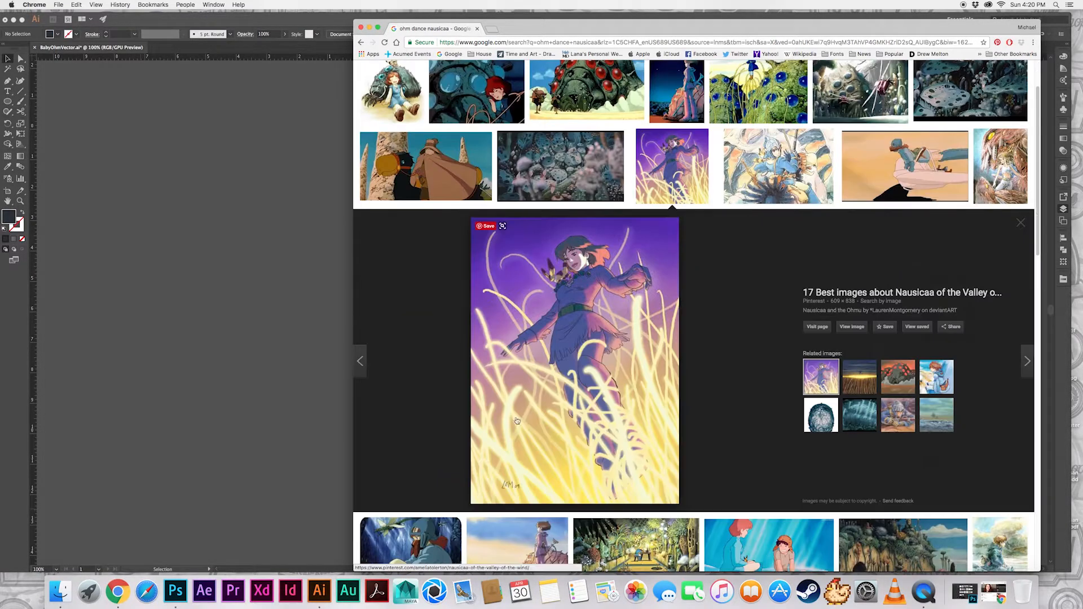
pyautogui.click(476, 159)
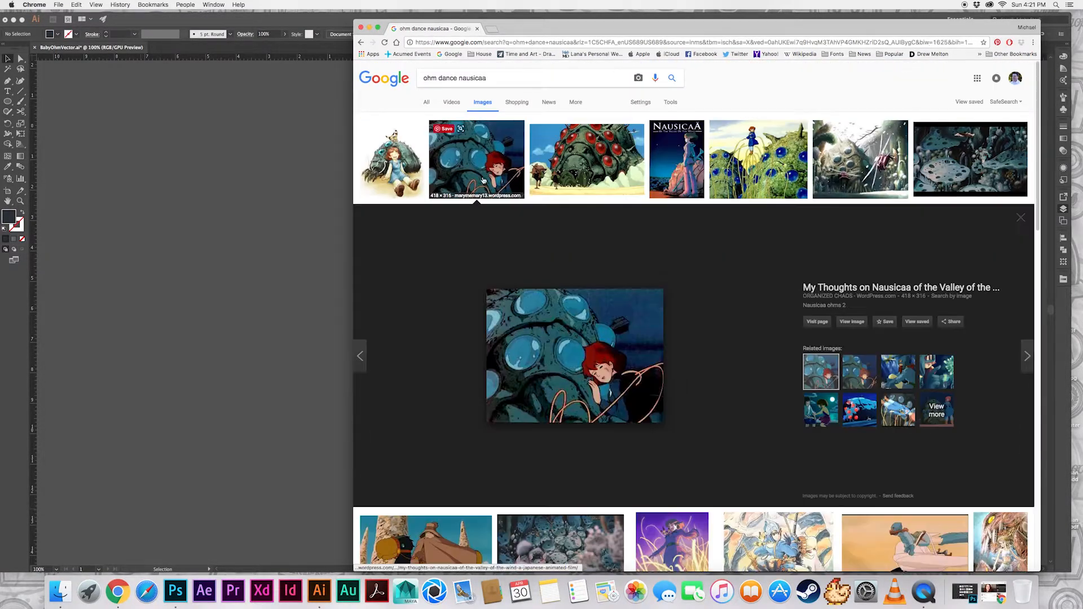
pyautogui.scroll(-10, 639, 293)
pyautogui.scroll(-5, 639, 293)
pyautogui.click(867, 305)
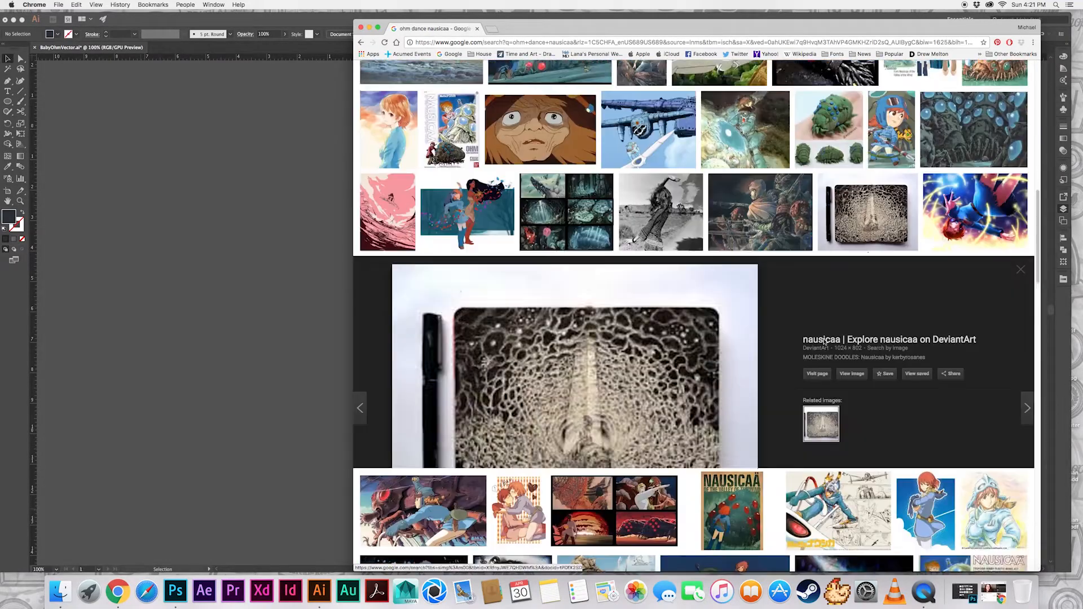
pyautogui.click(1025, 222)
pyautogui.scroll(-7, 615, 359)
pyautogui.click(413, 431)
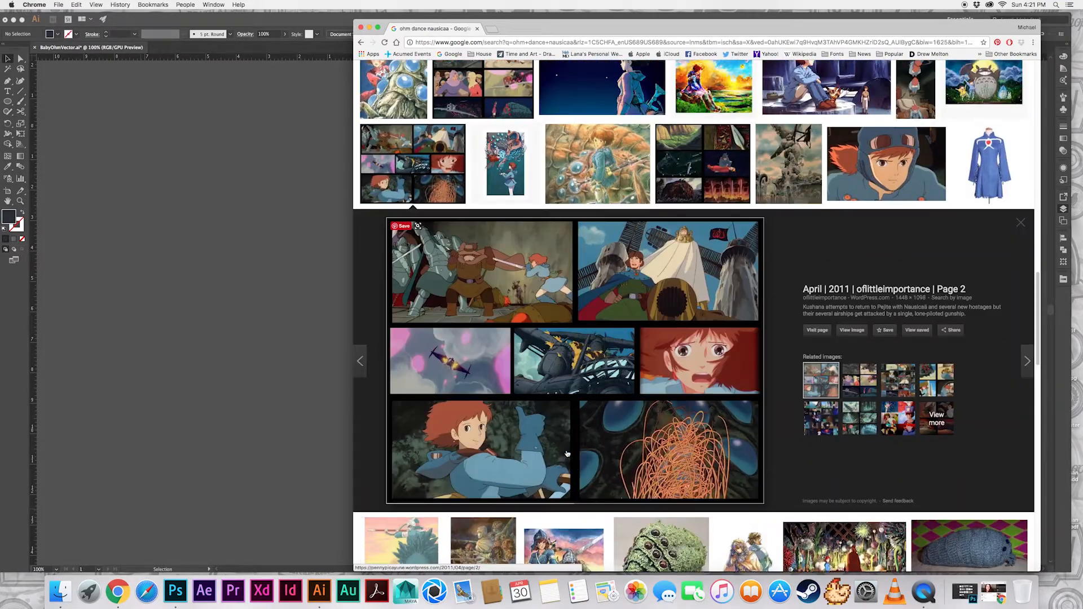
pyautogui.scroll(-10, 574, 453)
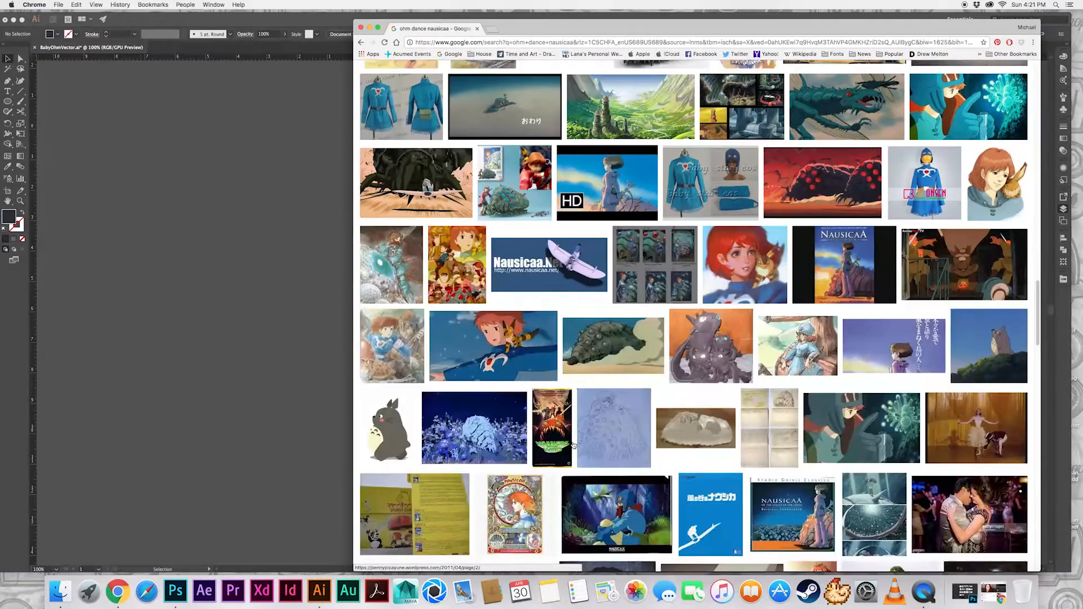
pyautogui.press('super+w')
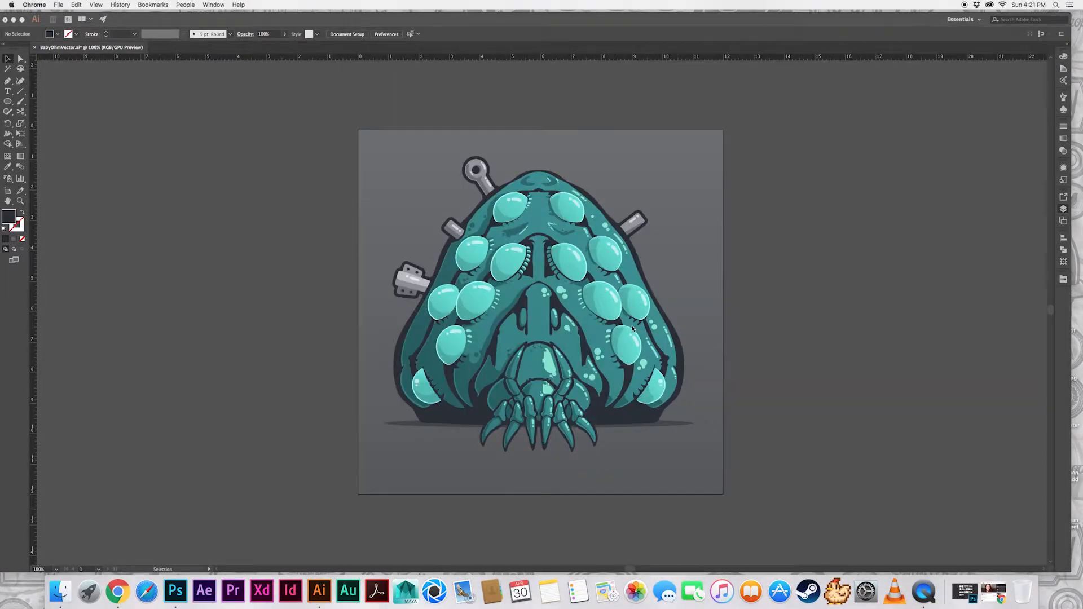
# Create a layer above DrawingLayer named for the glowing tentacles, and rename Layer 11 as Eyes
pyautogui.click(632, 329)
pyautogui.click(1042, 215)
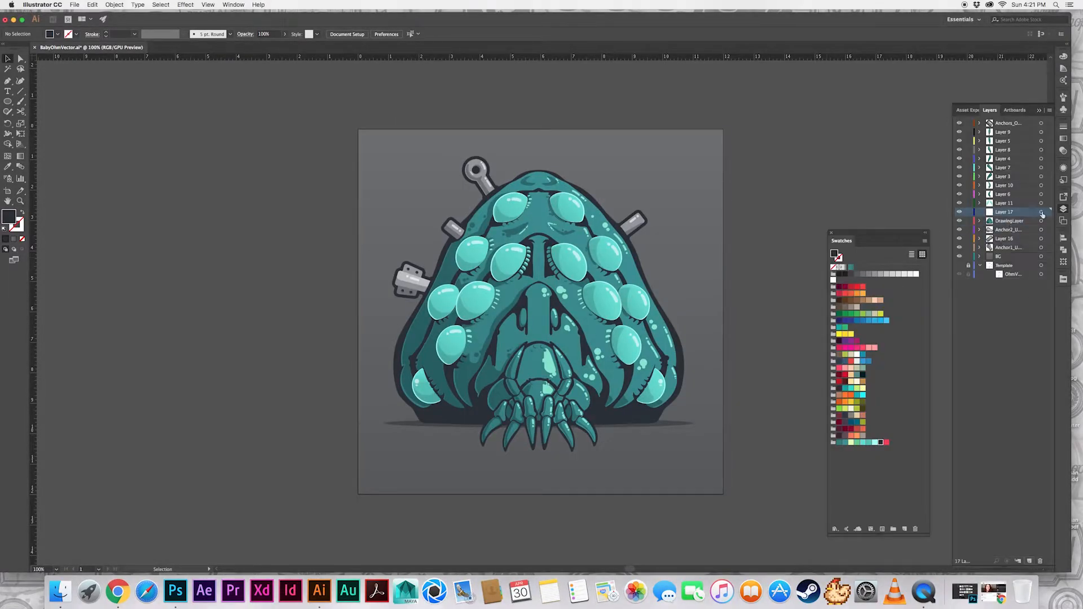
pyautogui.doubleClick(1012, 212)
pyautogui.doubleClick(1008, 204)
# Rename the four arm layers above Eyes, in upward order, as Left Arm, Right Arm, LeftArm2 and RightArm2
pyautogui.doubleClick(1003, 195)
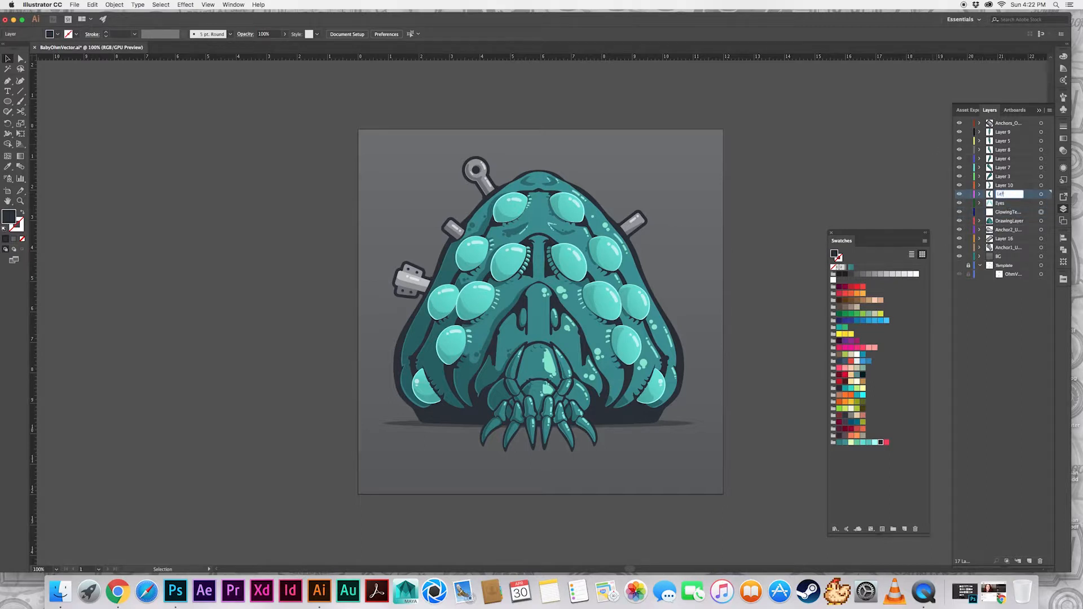
pyautogui.doubleClick(1004, 185)
pyautogui.write('Right Arm')
pyautogui.doubleClick(1004, 177)
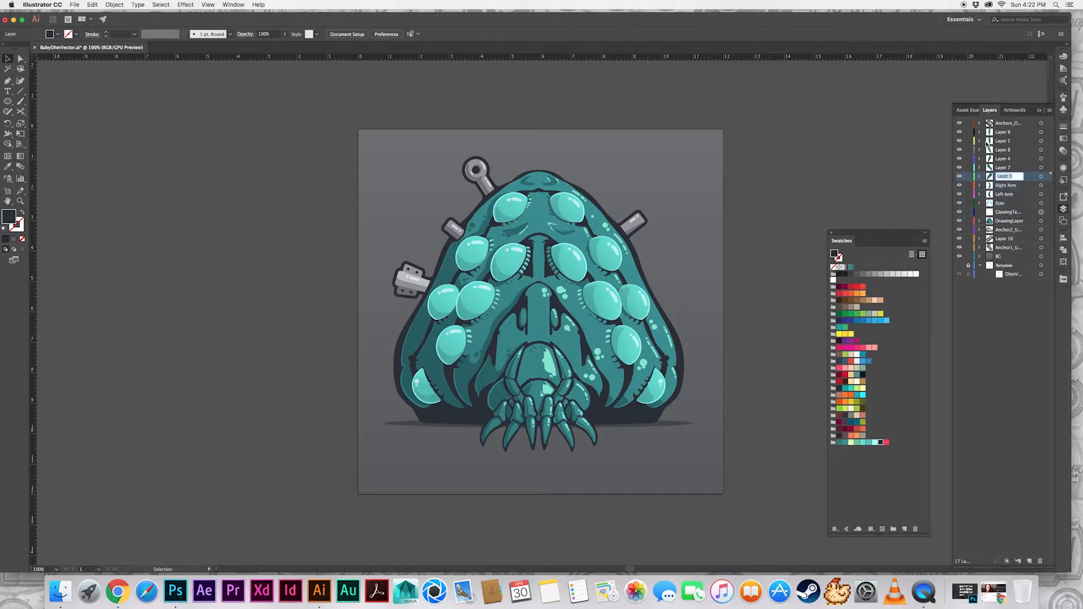
pyautogui.doubleClick(991, 169)
pyautogui.click(587, 344)
pyautogui.doubleClick(998, 169)
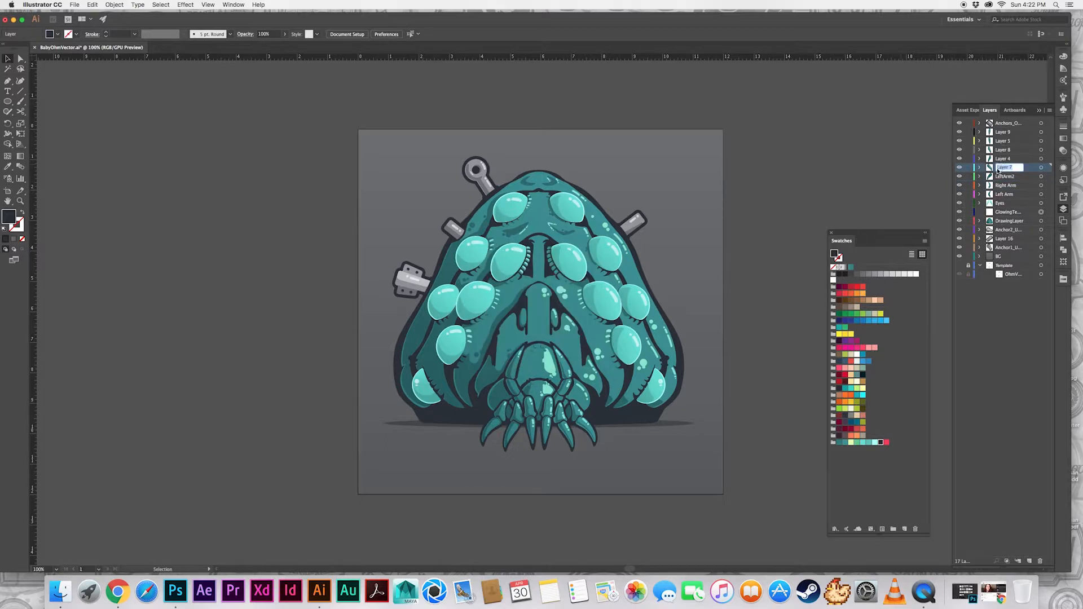
# Rename the remaining four arm layers, in upward order, as LeftArm3, RightArm3, LeftArm4 and RightArm4, and lock the finished artwork layers
pyautogui.doubleClick(1008, 159)
pyautogui.write('LeftArm')
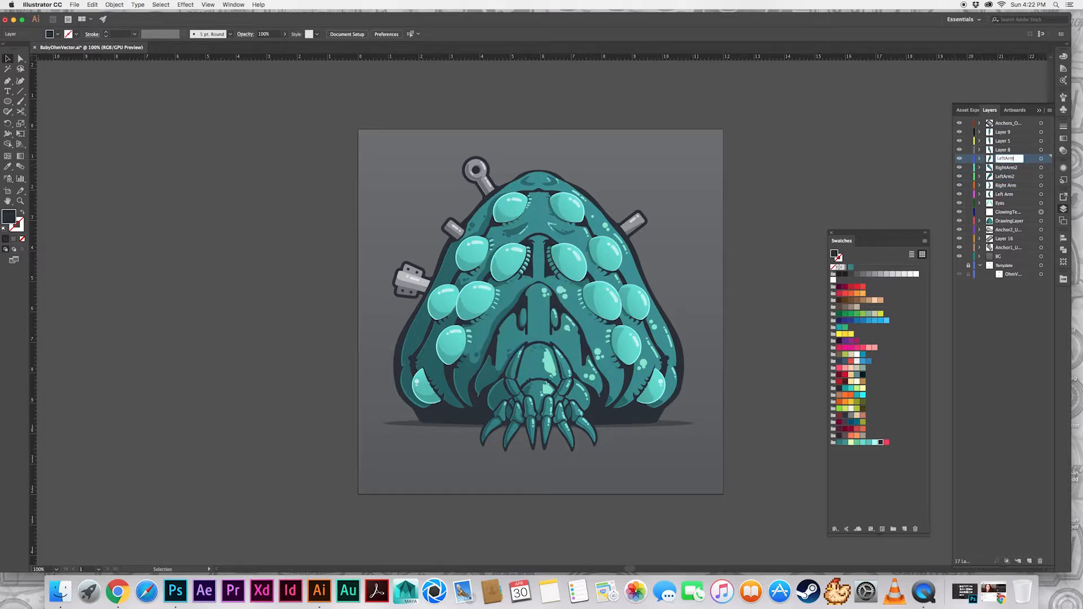
pyautogui.write('3')
pyautogui.doubleClick(1010, 149)
pyautogui.doubleClick(1014, 140)
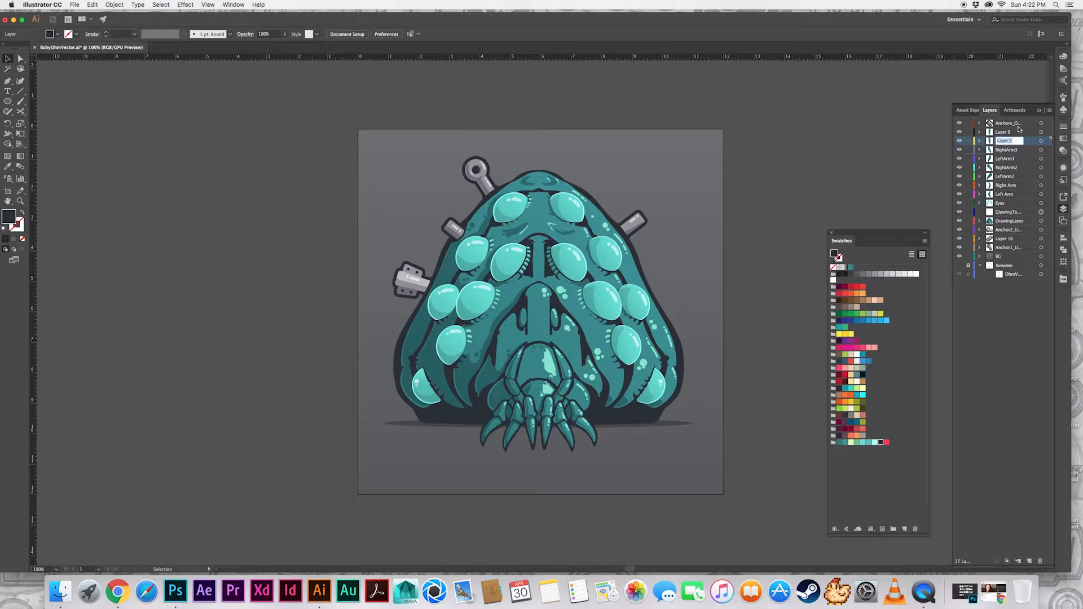
pyautogui.doubleClick(1001, 131)
pyautogui.write('RightArm4')
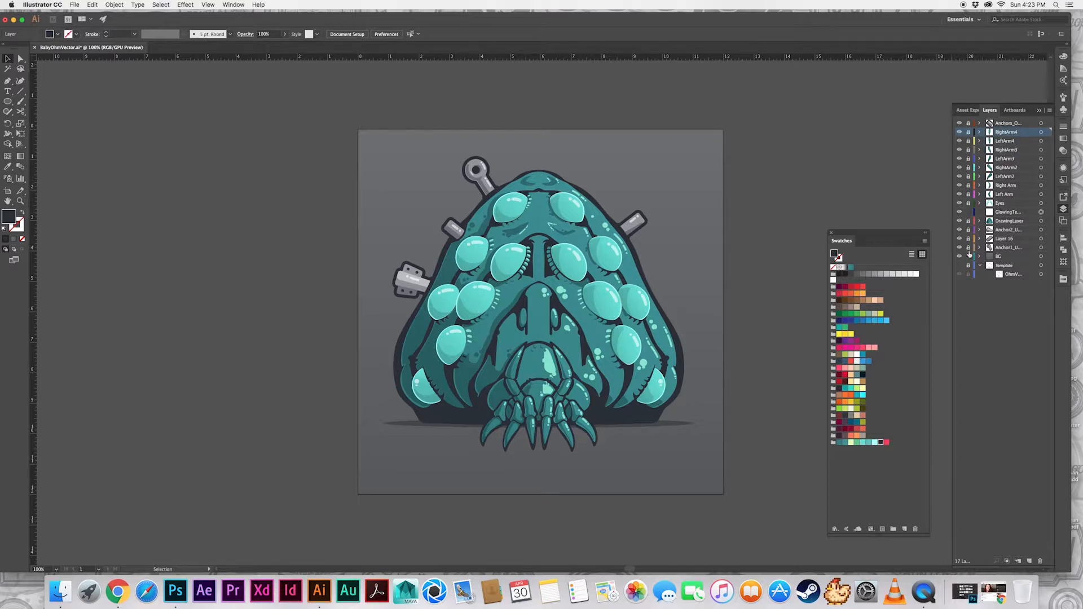
# Draw the first thin curved tentacle path with no fill on the glowing tentacles layer, rising from the creature's front claws
pyautogui.click(1007, 211)
pyautogui.press('p')
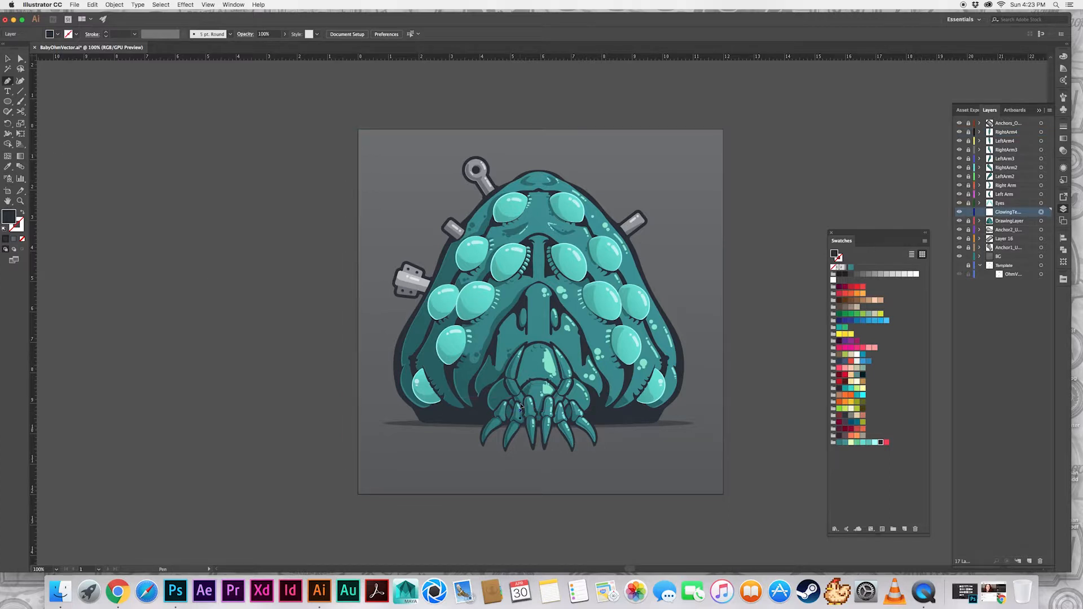
pyautogui.moveTo(520, 405); pyautogui.dragTo(518, 398)
pyautogui.moveTo(497, 343); pyautogui.dragTo(518, 289)
pyautogui.press('super+z')
pyautogui.press('super+z')
pyautogui.hotkey('shift', 'x')
pyautogui.moveTo(496, 343); pyautogui.dragTo(499, 335)
pyautogui.moveTo(517, 310)
pyautogui.mouseDown()
pyautogui.moveTo(512, 299)
pyautogui.moveTo(505, 319)
pyautogui.moveTo(522, 288)
pyautogui.mouseUp()
pyautogui.keyDown('super'); pyautogui.click(654, 282); pyautogui.keyUp('super')
pyautogui.press('super+z')
pyautogui.press('super+z')
pyautogui.press('super+z')
pyautogui.hotkey('shift', 'x')
pyautogui.keyDown('super'); pyautogui.click(679, 289); pyautogui.keyUp('super')
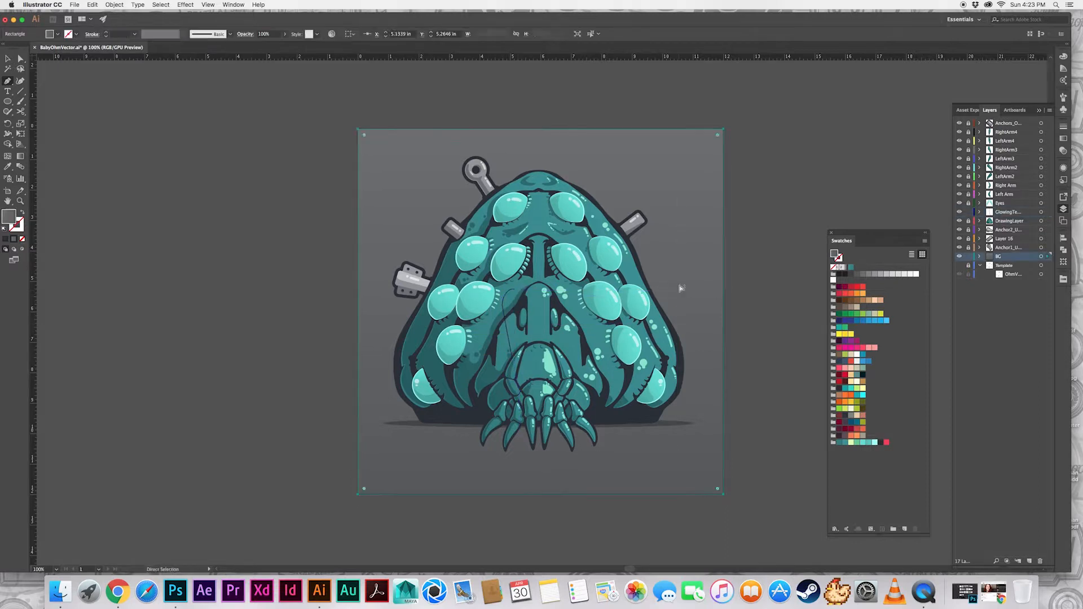
# Undo the stray pen point, lock the BG layer and make the glowing tentacles layer active
pyautogui.click(519, 406)
pyautogui.press('super+z')
pyautogui.click(968, 256)
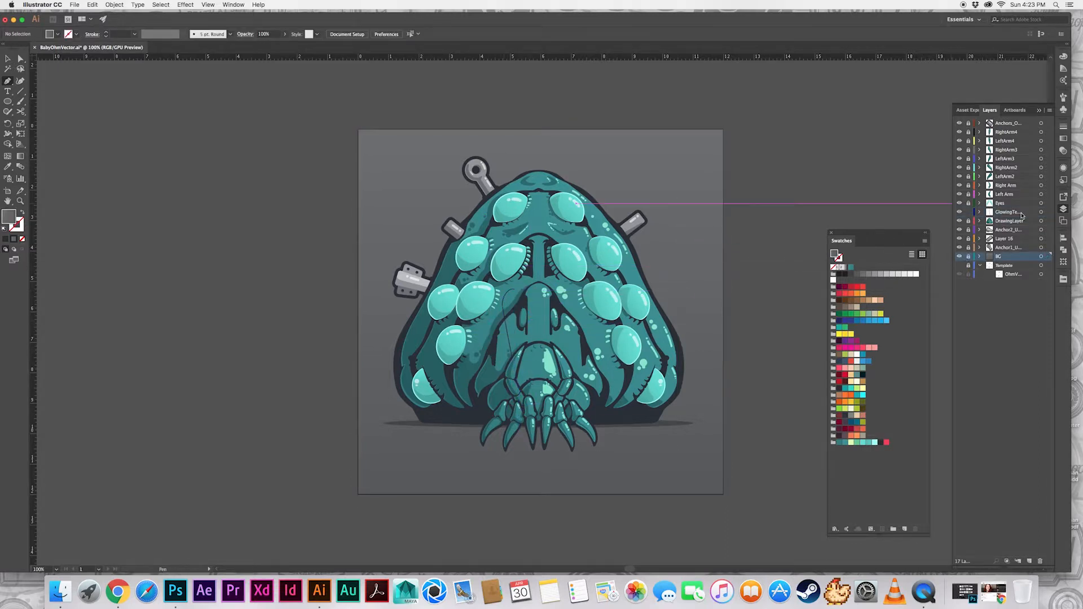
pyautogui.click(1021, 214)
# Draw more thin curved tentacle paths rising from the left front claws, with ends spreading toward the left-hand eyes
pyautogui.click(527, 405)
pyautogui.moveTo(523, 345); pyautogui.dragTo(479, 311)
pyautogui.keyDown('super'); pyautogui.click(496, 345); pyautogui.keyUp('super')
pyautogui.click(515, 407)
pyautogui.moveTo(493, 367)
pyautogui.mouseDown()
pyautogui.moveTo(493, 325)
pyautogui.moveTo(523, 300)
pyautogui.mouseUp()
pyautogui.keyDown('super'); pyautogui.click(662, 300); pyautogui.keyUp('super')
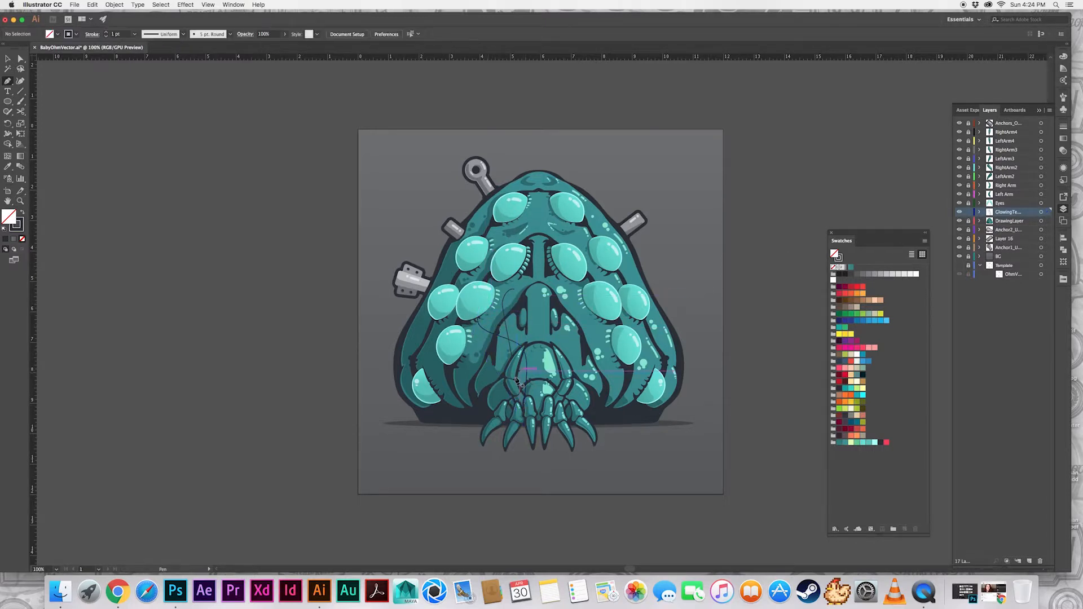
pyautogui.moveTo(520, 395); pyautogui.dragTo(520, 392)
pyautogui.moveTo(513, 281); pyautogui.dragTo(519, 273)
pyautogui.keyDown('super'); pyautogui.click(530, 334); pyautogui.keyUp('super')
pyautogui.click(516, 409)
pyautogui.moveTo(491, 307); pyautogui.dragTo(484, 295)
pyautogui.keyDown('super'); pyautogui.click(587, 301); pyautogui.keyUp('super')
# Move the glowing tentacles layer above Eyes and reflect a copy of its paths onto the right half of the creature
pyautogui.moveTo(1013, 215); pyautogui.dragTo(1009, 199)
pyautogui.click(1041, 202)
pyautogui.press('o')
pyautogui.keyDown('alt'); pyautogui.click(538, 342); pyautogui.keyUp('alt')
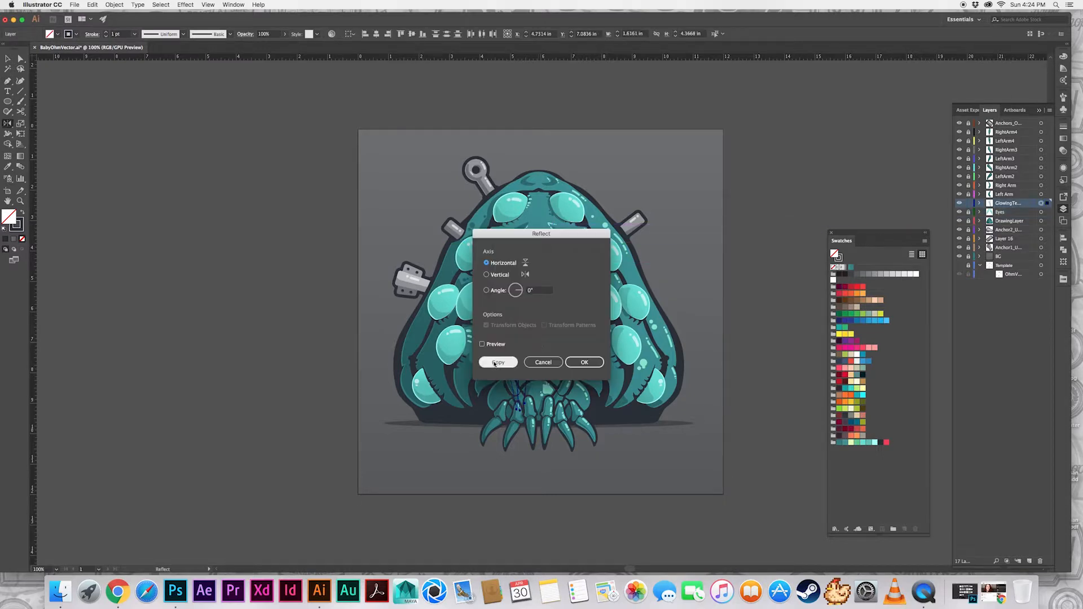
pyautogui.press('Return')
pyautogui.keyDown('alt'); pyautogui.click(538, 342); pyautogui.keyUp('alt')
pyautogui.click(498, 362)
pyautogui.press('v')
pyautogui.click(694, 265)
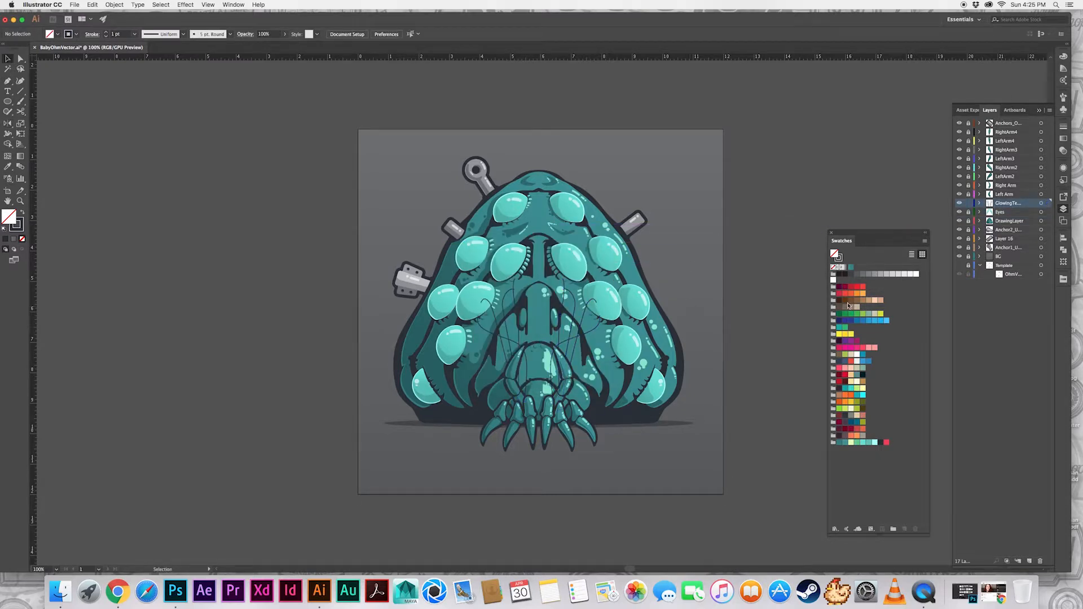
# Set all tentacle paths to a 4 pt stroke with round caps and round corners
pyautogui.click(1041, 203)
pyautogui.press('super+equal')
pyautogui.press('super+equal')
pyautogui.click(1063, 127)
pyautogui.click(997, 147)
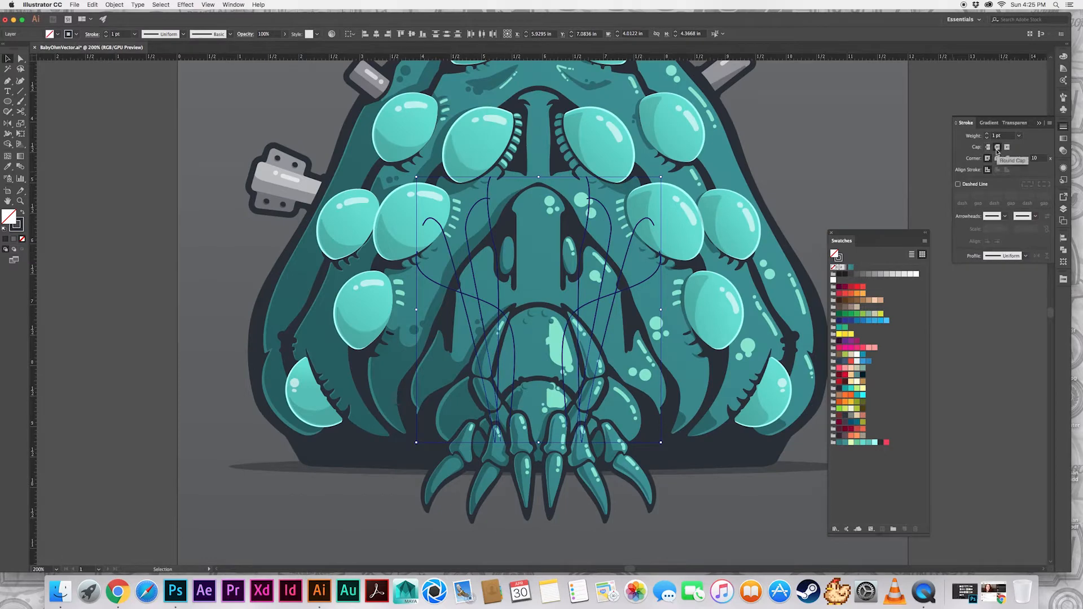
pyautogui.click(986, 135)
pyautogui.click(987, 134)
pyautogui.click(987, 134)
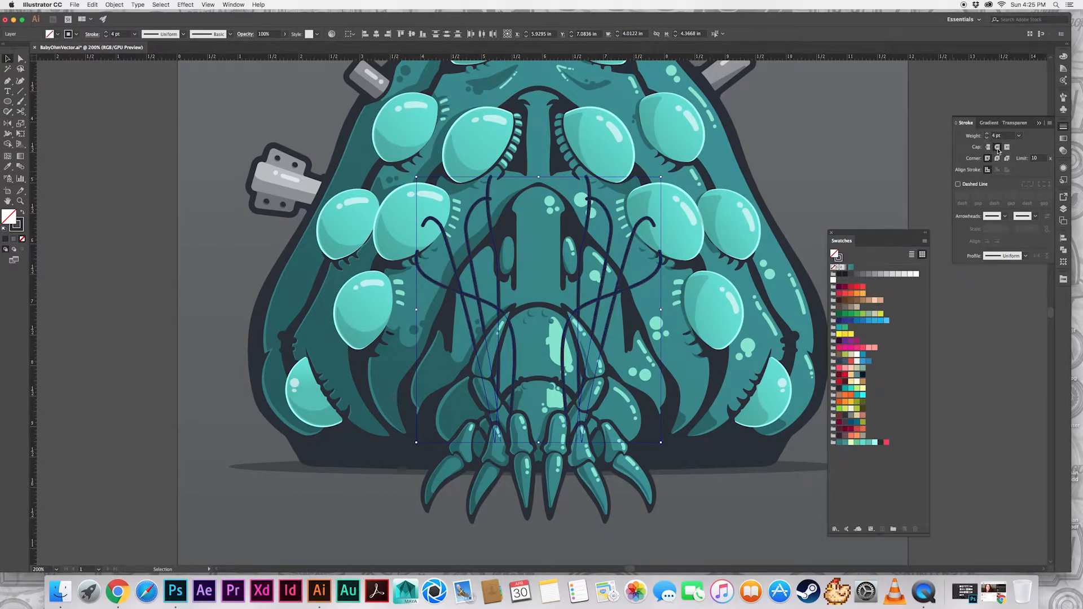
pyautogui.click(997, 158)
pyautogui.click(782, 140)
pyautogui.moveTo(782, 140); pyautogui.dragTo(754, 161)
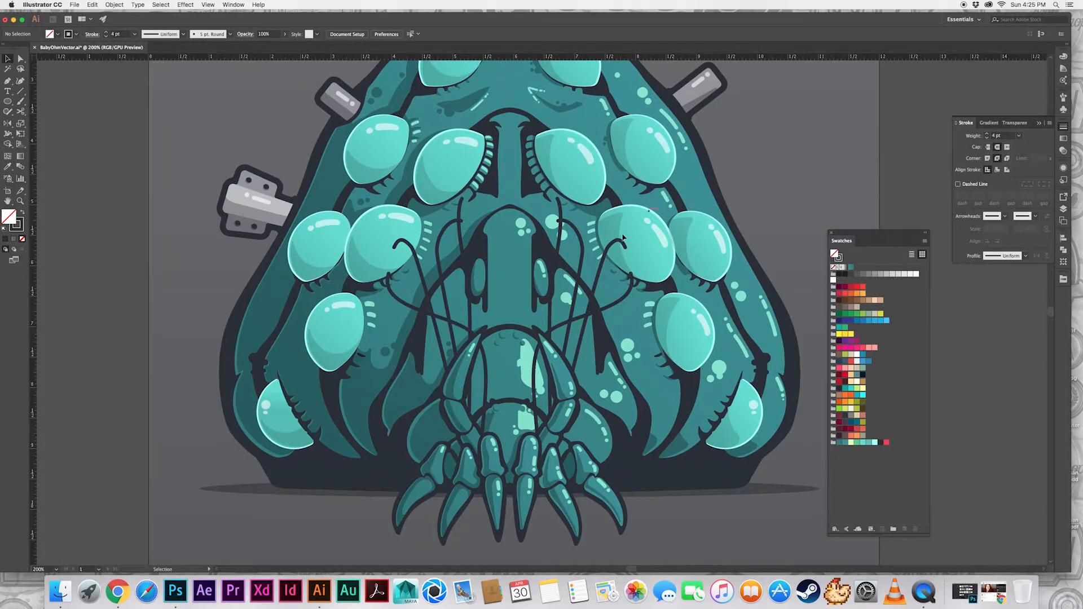
pyautogui.moveTo(538, 309); pyautogui.dragTo(517, 344)
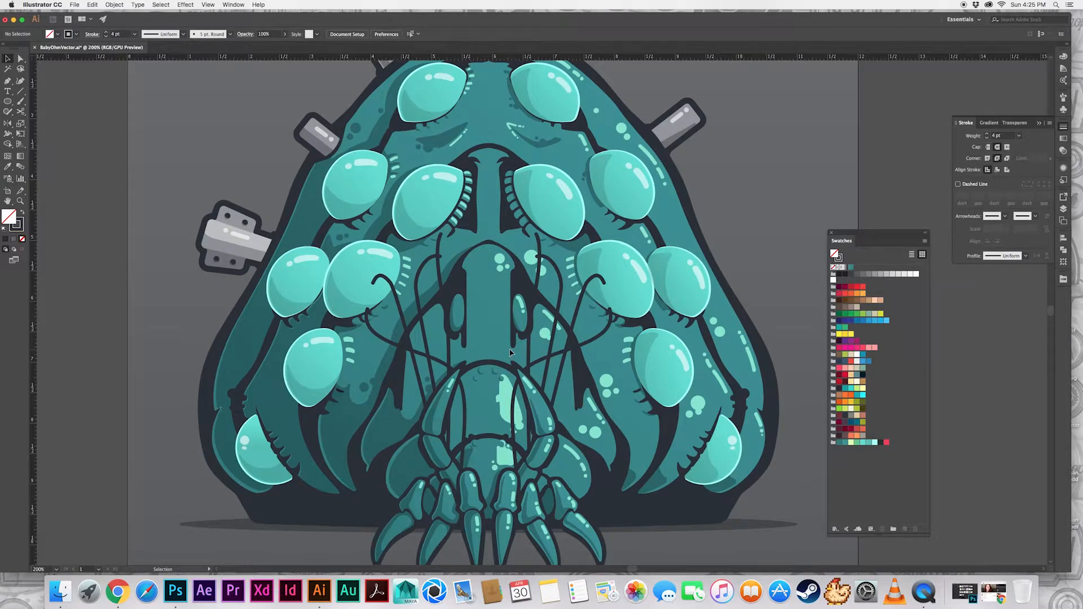
pyautogui.scroll(-3, 502, 361)
# Draw another curved tentacle with a hooked end beside the outermost ones on the creature's left half
pyautogui.click(1063, 208)
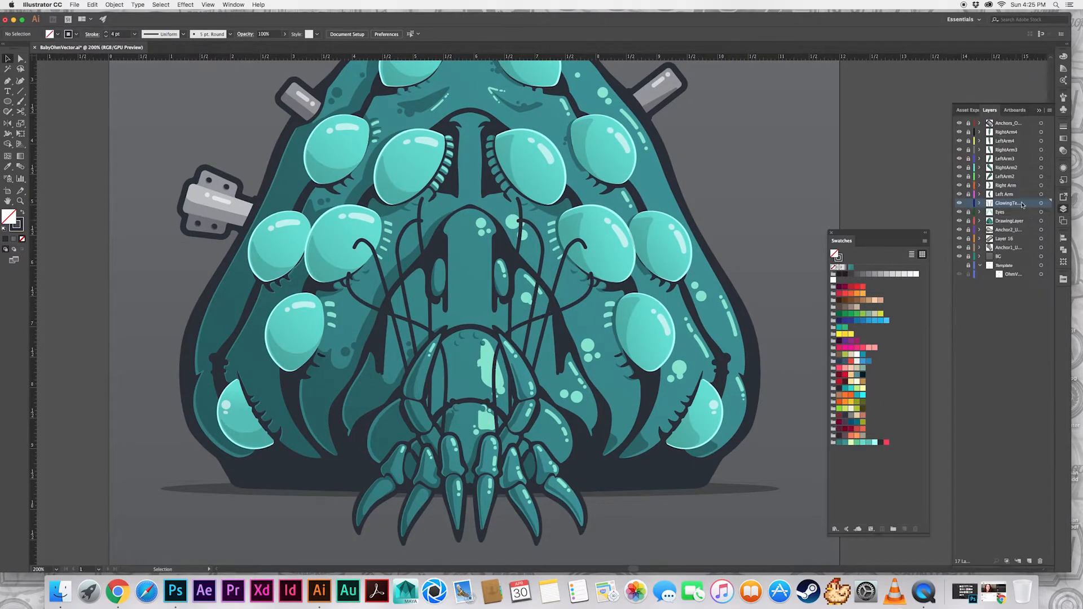
pyautogui.click(1041, 204)
pyautogui.press('p')
pyautogui.moveTo(426, 468); pyautogui.dragTo(422, 444)
pyautogui.moveTo(363, 277)
pyautogui.mouseDown()
pyautogui.moveTo(343, 257)
pyautogui.moveTo(358, 275)
pyautogui.mouseUp()
pyautogui.press('super+z')
pyautogui.press('super+z')
pyautogui.moveTo(342, 236); pyautogui.dragTo(356, 227)
pyautogui.keyDown('super'); pyautogui.click(696, 206); pyautogui.keyUp('super')
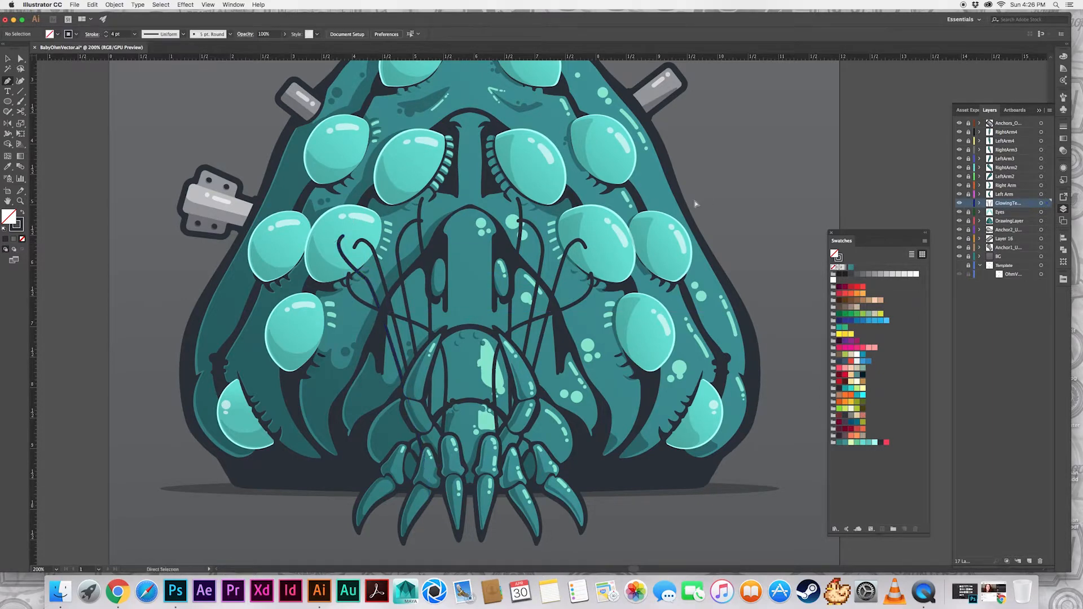
# Reshape the new tentacle by adjusting its middle curve and hooked end
pyautogui.press('a')
pyautogui.click(366, 281)
pyautogui.moveTo(376, 286); pyautogui.dragTo(374, 292)
pyautogui.moveTo(328, 247); pyautogui.dragTo(326, 243)
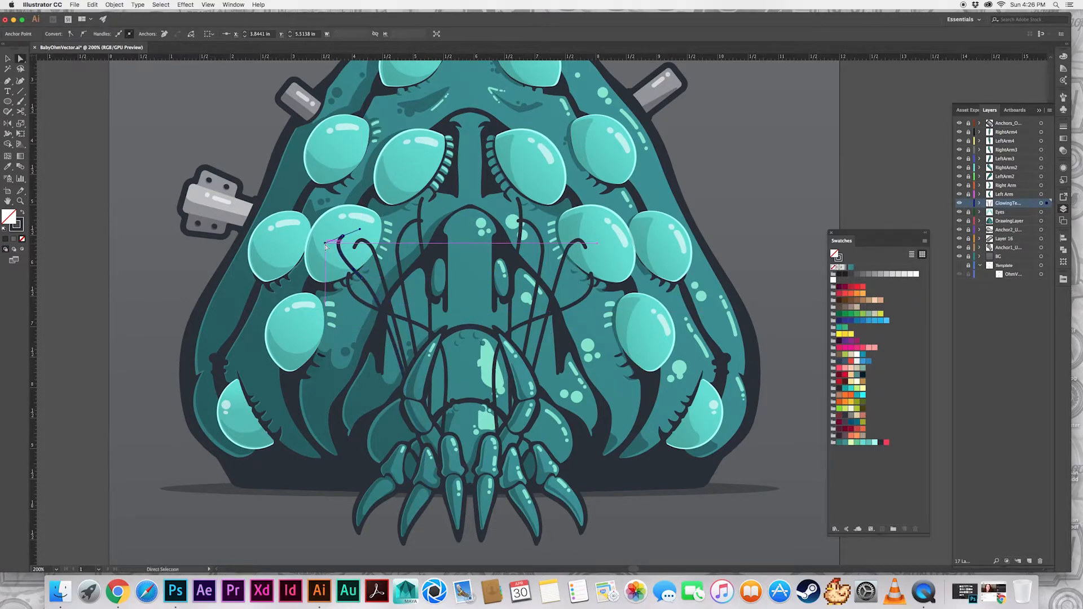
pyautogui.press('super+shift+a')
# Reflect a copy of the new tentacle across the creature's center line onto the right half
pyautogui.press('v')
pyautogui.click(365, 276)
pyautogui.press('o')
pyautogui.keyDown('alt'); pyautogui.click(470, 401); pyautogui.keyUp('alt')
pyautogui.click(498, 361)
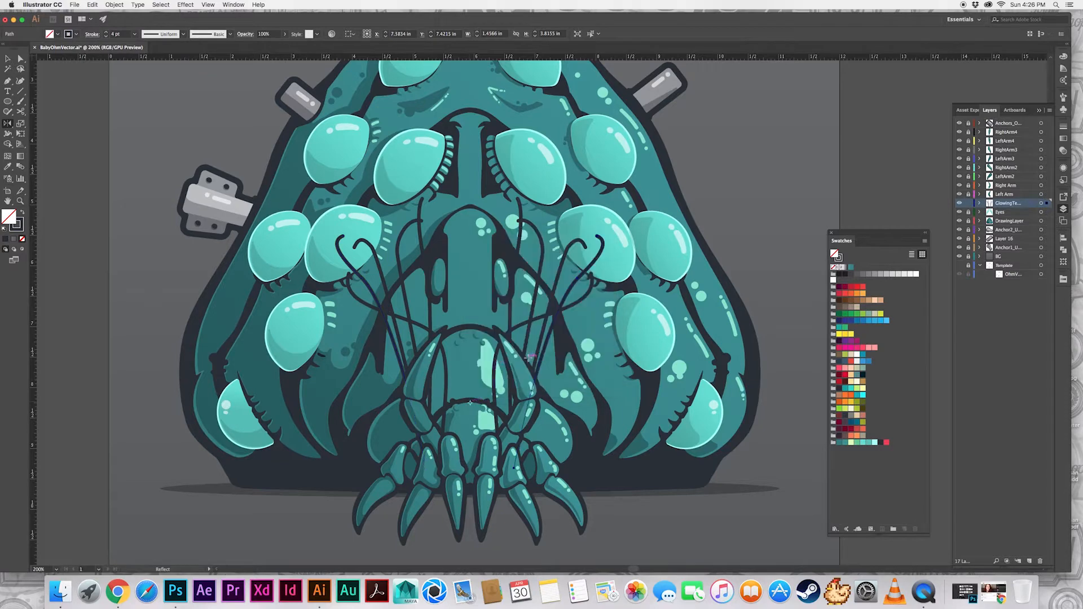
pyautogui.press('super+shift+a')
pyautogui.press('v')
pyautogui.click(1042, 204)
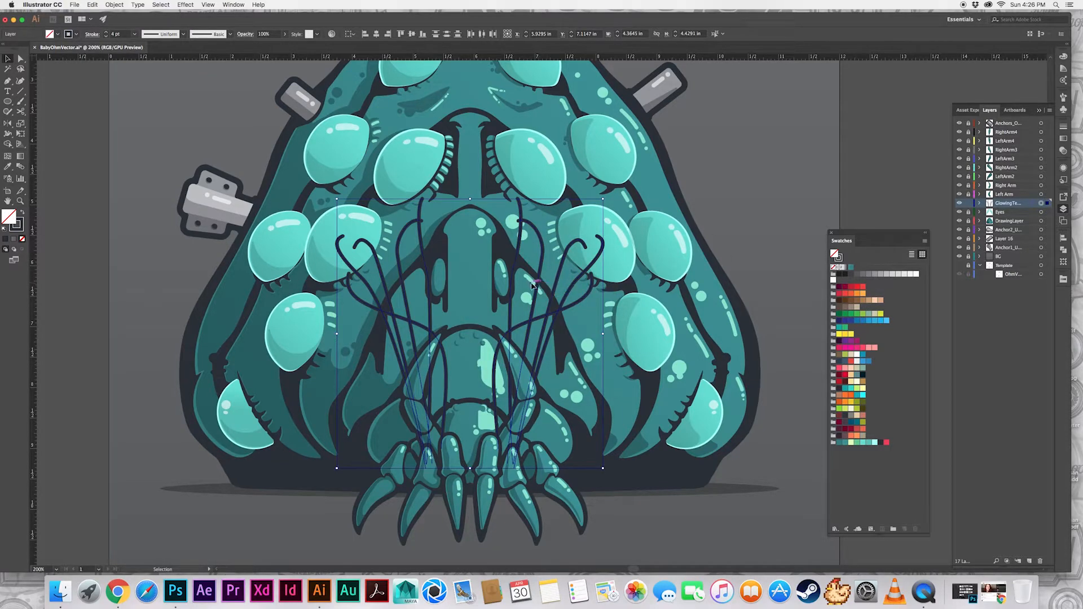
pyautogui.press('a')
pyautogui.press('super+shift+a')
pyautogui.press('v')
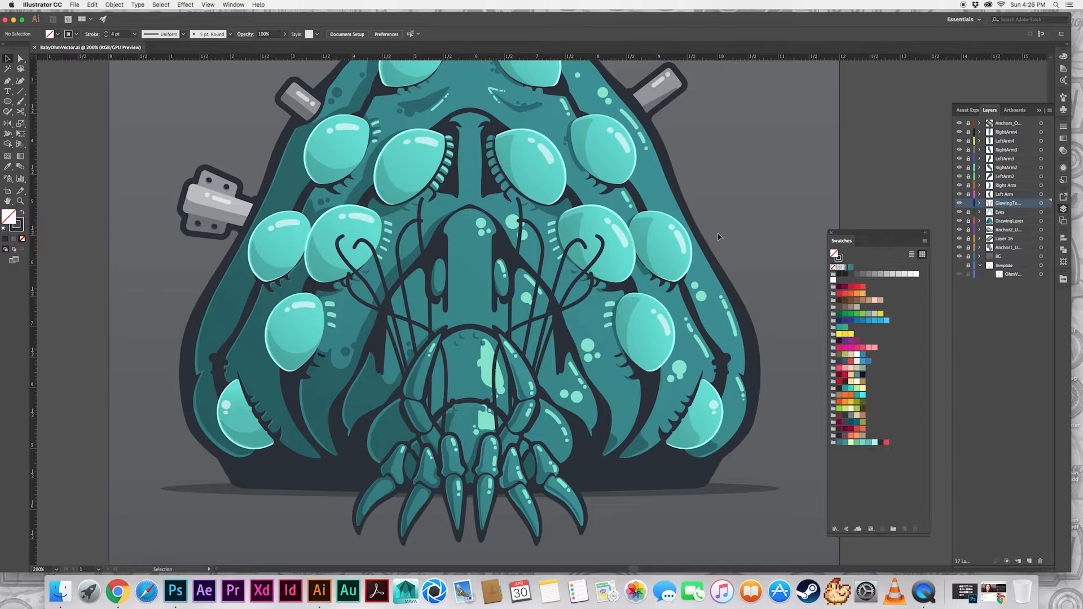
# Apply the white-to-black gradient swatch to the stroke of all tentacles, undoing the misapplied swatch first
pyautogui.click(1041, 204)
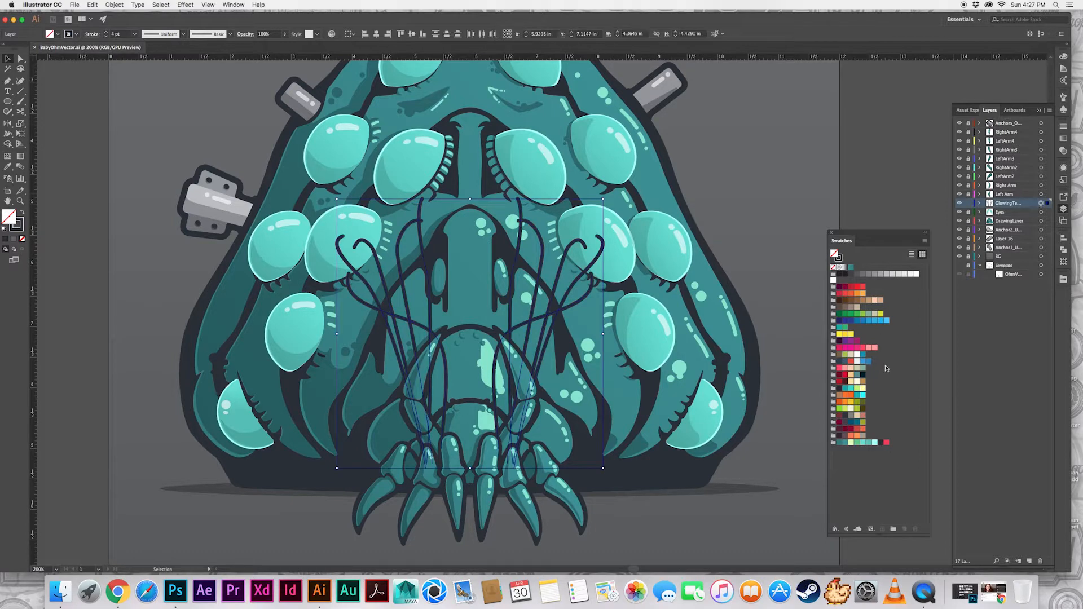
pyautogui.click(845, 267)
pyautogui.press('super+z')
pyautogui.click(76, 34)
pyautogui.scroll(3, 40, 62)
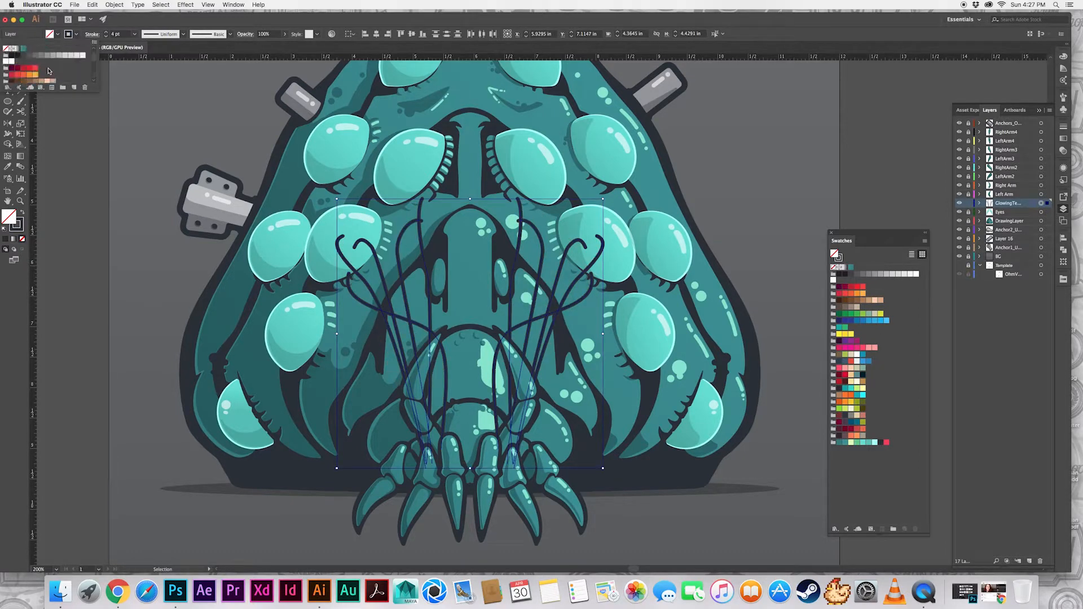
pyautogui.click(18, 49)
# Try to edit the color stops of the gradient on the tentacle strokes
pyautogui.click(1063, 139)
pyautogui.moveTo(988, 123); pyautogui.dragTo(736, 85)
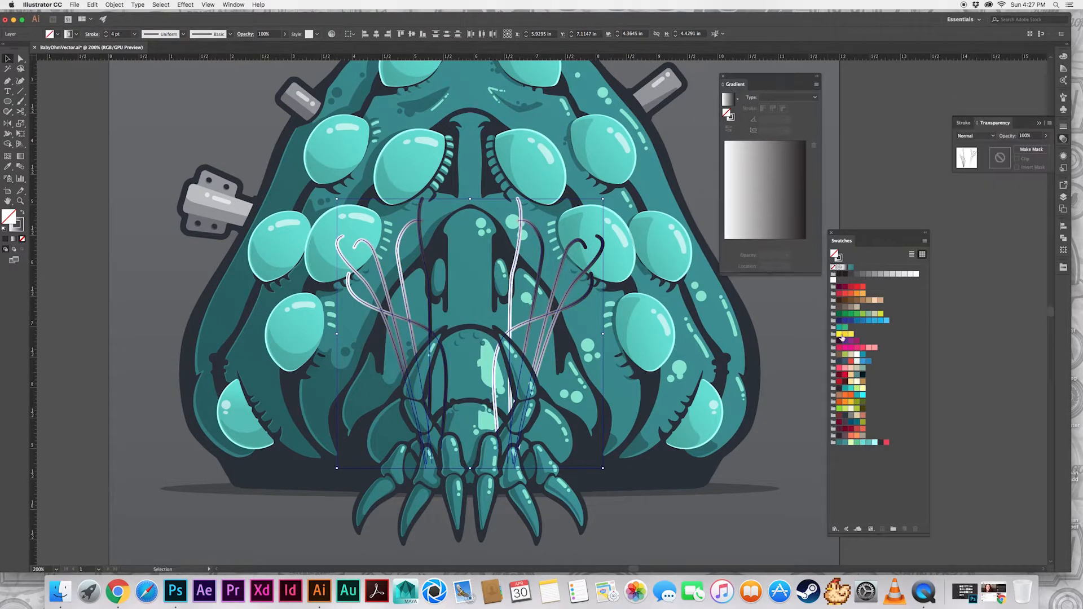
pyautogui.click(726, 239)
pyautogui.press('super+z')
pyautogui.click(76, 34)
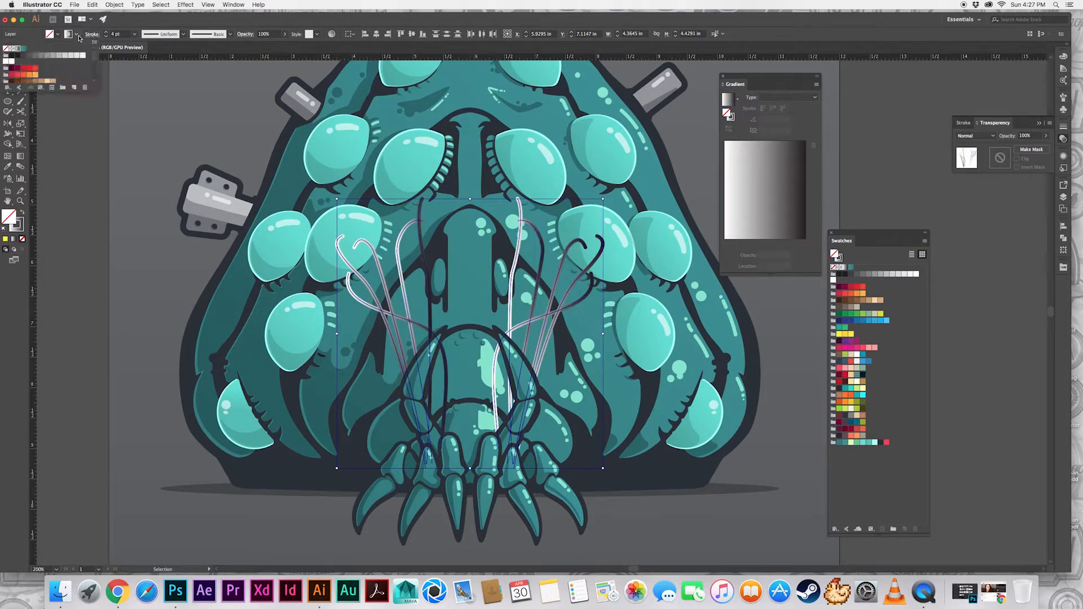
pyautogui.click(517, 259)
pyautogui.click(979, 281)
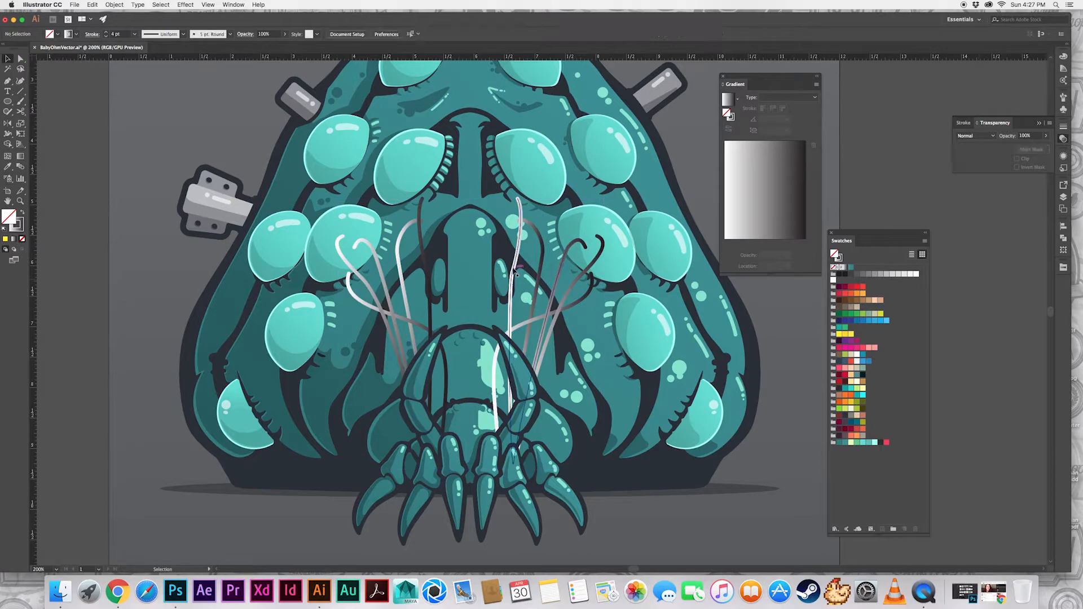
pyautogui.click(515, 266)
pyautogui.click(723, 76)
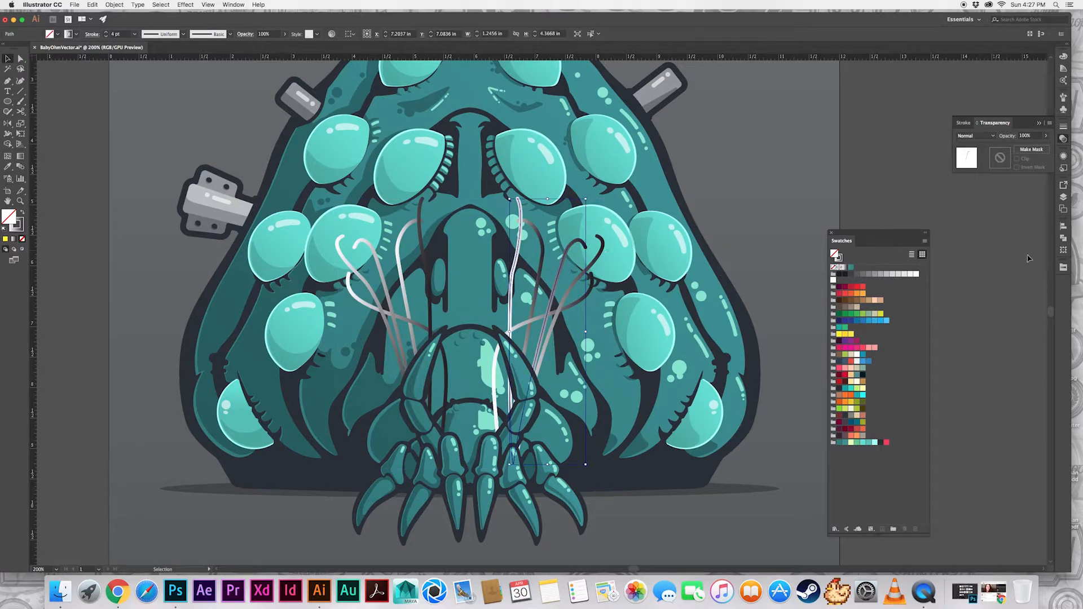
# Expand all paths on the glowing tentacles layer so their strokes become filled shapes
pyautogui.click(1064, 197)
pyautogui.click(1041, 204)
pyautogui.click(114, 4)
pyautogui.click(122, 89)
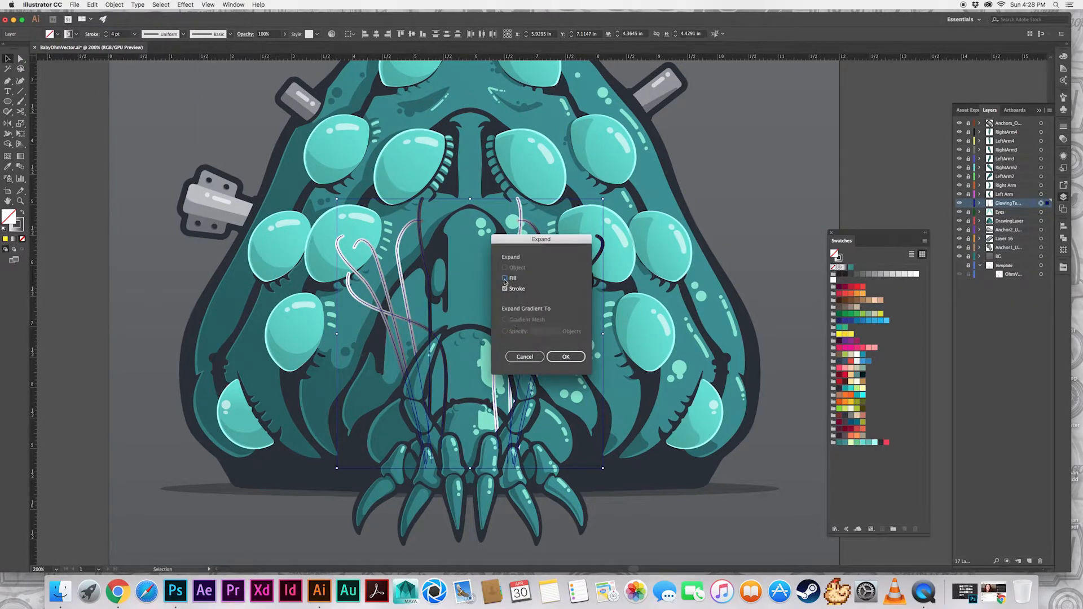
pyautogui.click(556, 354)
# Recolor the tentacles' fill as a linear gradient from yellow to orange at a -90° angle
pyautogui.click(233, 4)
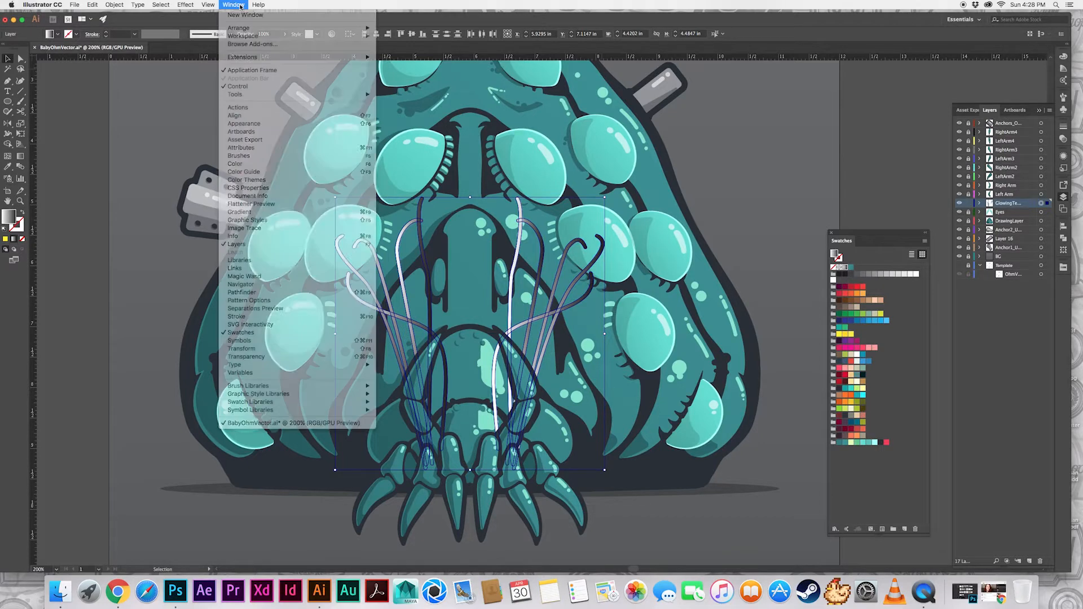
pyautogui.click(248, 200)
pyautogui.moveTo(790, 77); pyautogui.dragTo(1063, 133)
pyautogui.click(1064, 139)
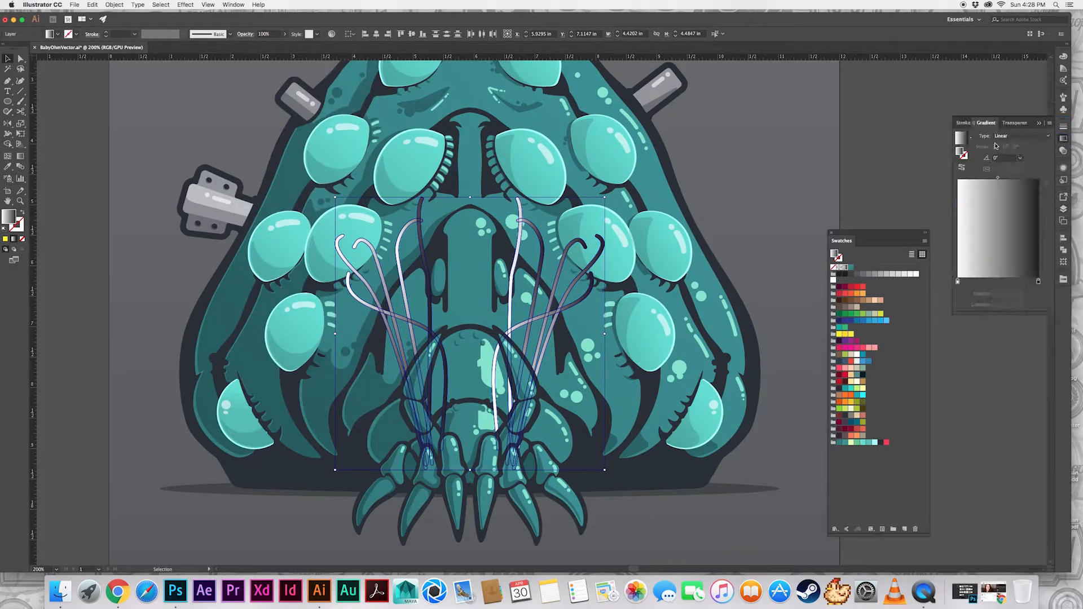
pyautogui.click(839, 335)
pyautogui.moveTo(857, 295); pyautogui.dragTo(1038, 281)
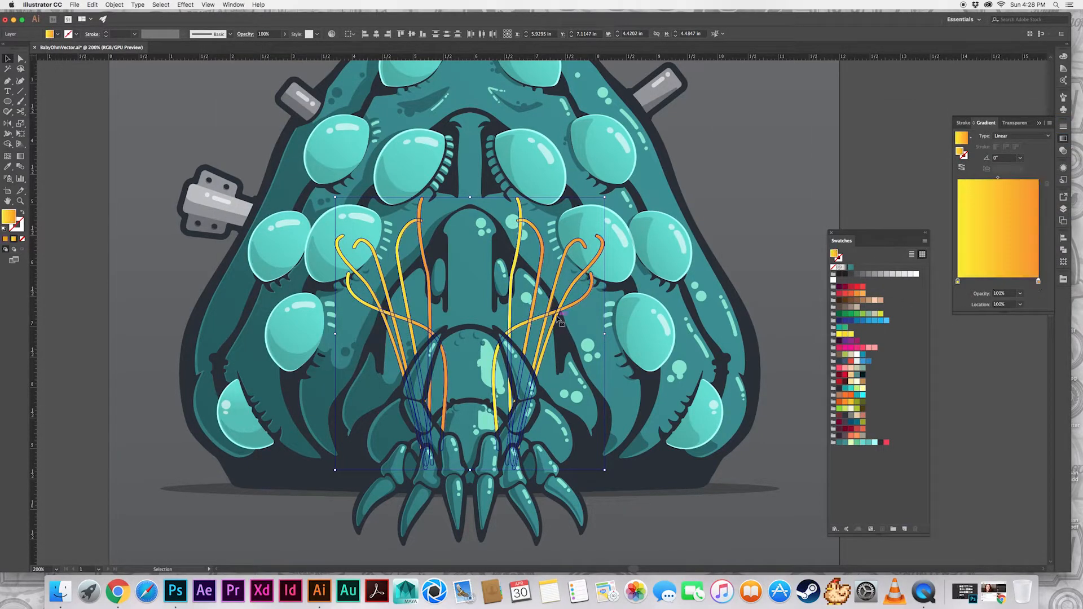
pyautogui.click(758, 223)
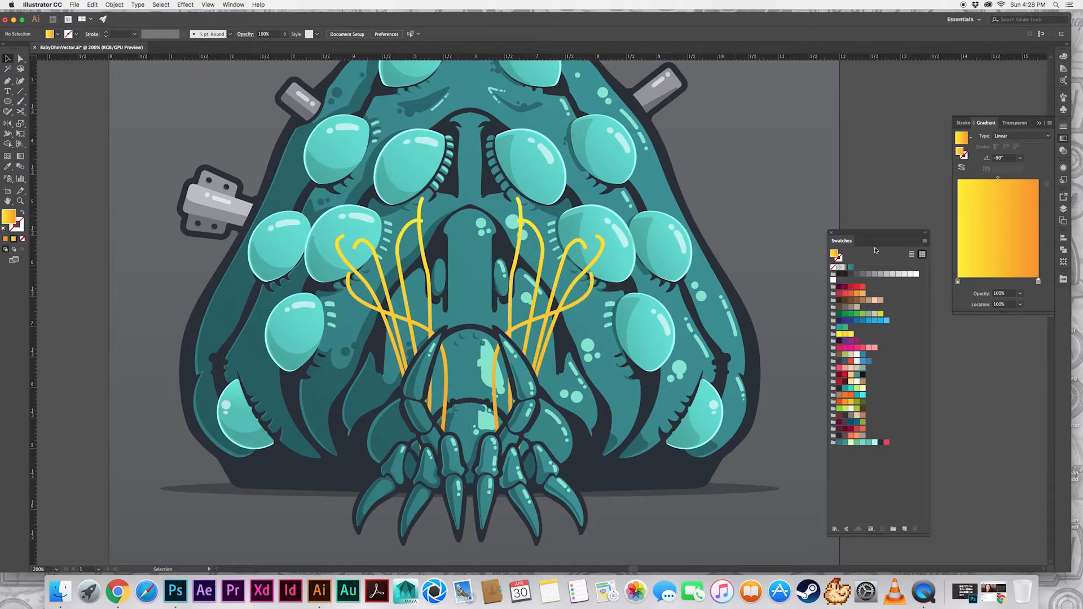
# Give all tentacles a white 0.5 pt outline
pyautogui.click(1063, 208)
pyautogui.click(1041, 203)
pyautogui.click(77, 35)
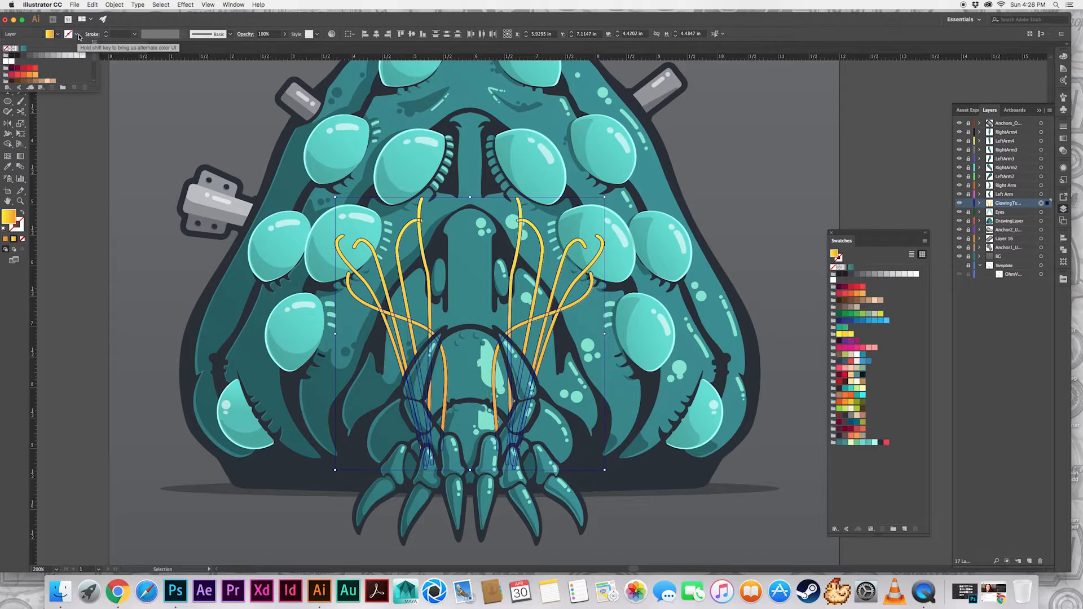
pyautogui.click(80, 55)
pyautogui.moveTo(129, 35); pyautogui.dragTo(107, 35)
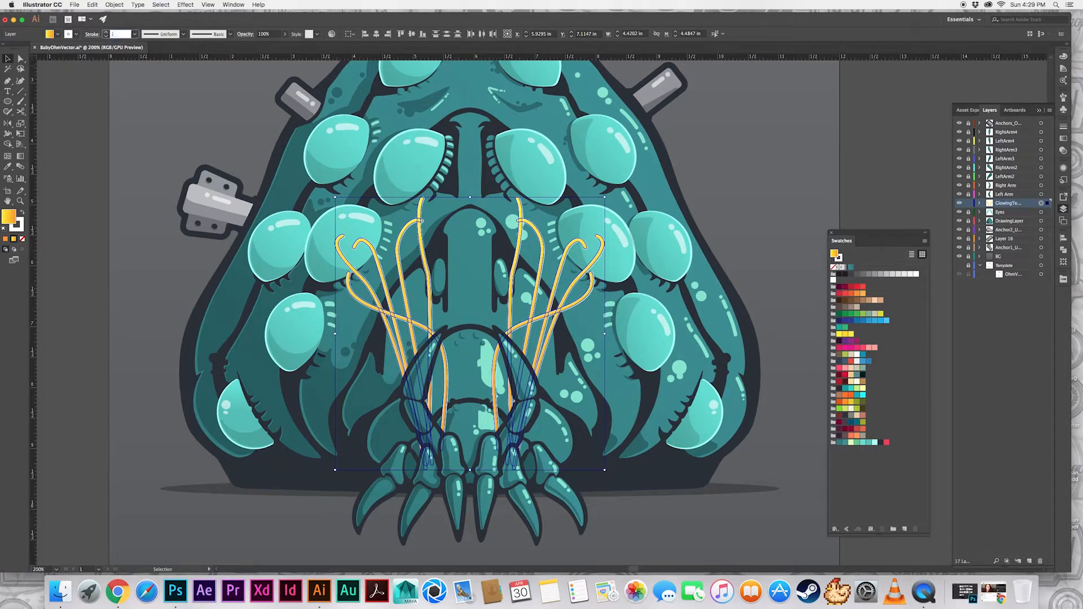
pyautogui.write('.5')
pyautogui.press('Return')
pyautogui.click(724, 150)
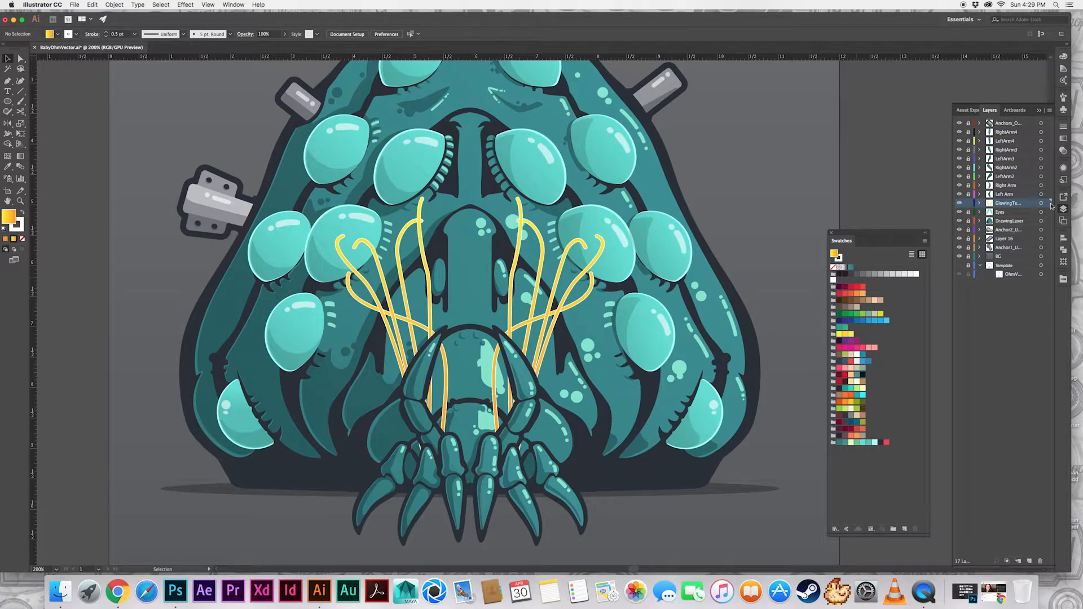
# Target the whole glowing tentacles layer and look over its blend mode options
pyautogui.click(1041, 203)
pyautogui.click(1064, 168)
pyautogui.click(992, 199)
pyautogui.click(914, 215)
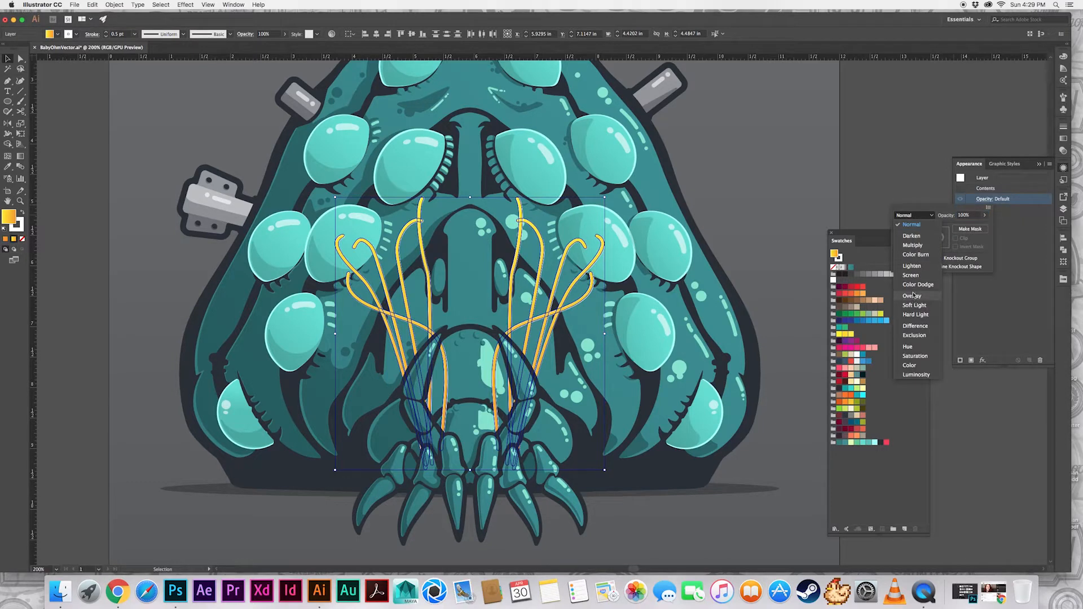
pyautogui.click(1009, 228)
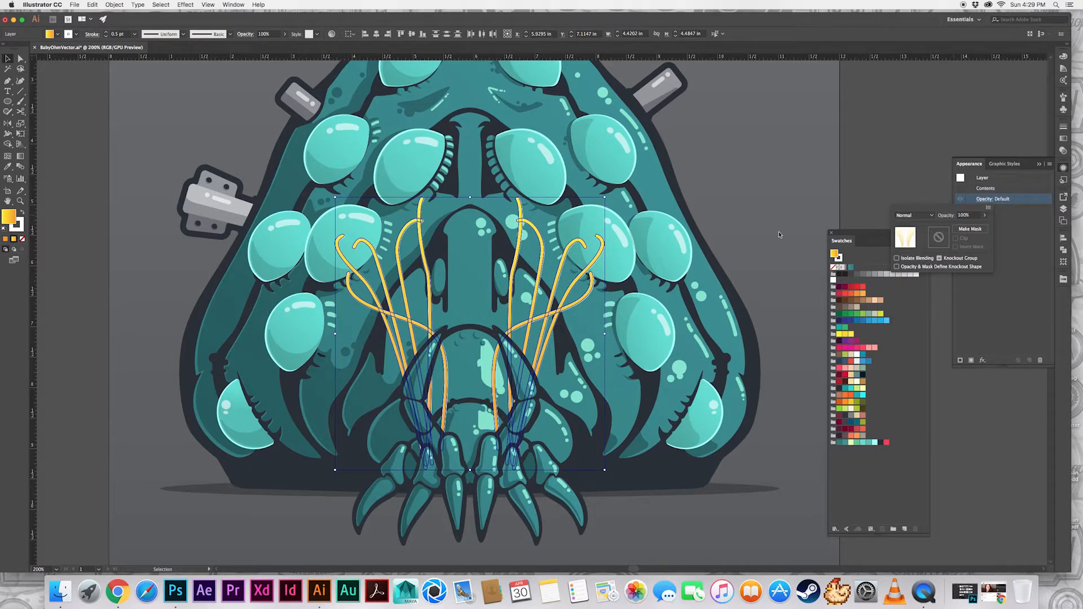
# Apply an outer glow to the tentacles layer in Screen mode with a pale yellow-green color, 75% opacity and 0.07 in blur
pyautogui.click(161, 4)
pyautogui.moveTo(185, 5)
pyautogui.moveTo(207, 114)
pyautogui.click(326, 139)
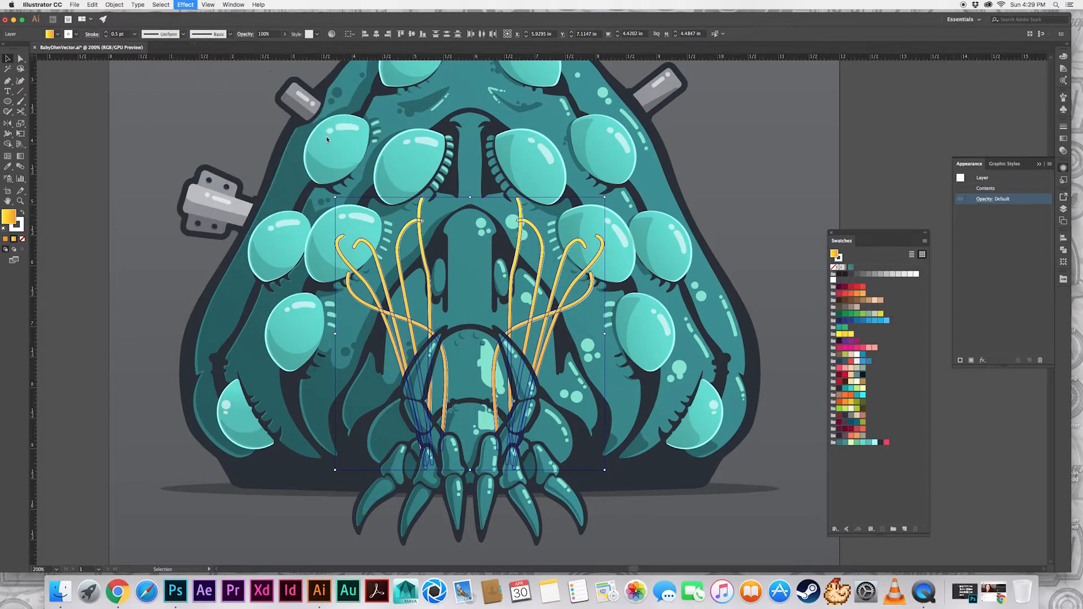
pyautogui.click(770, 199)
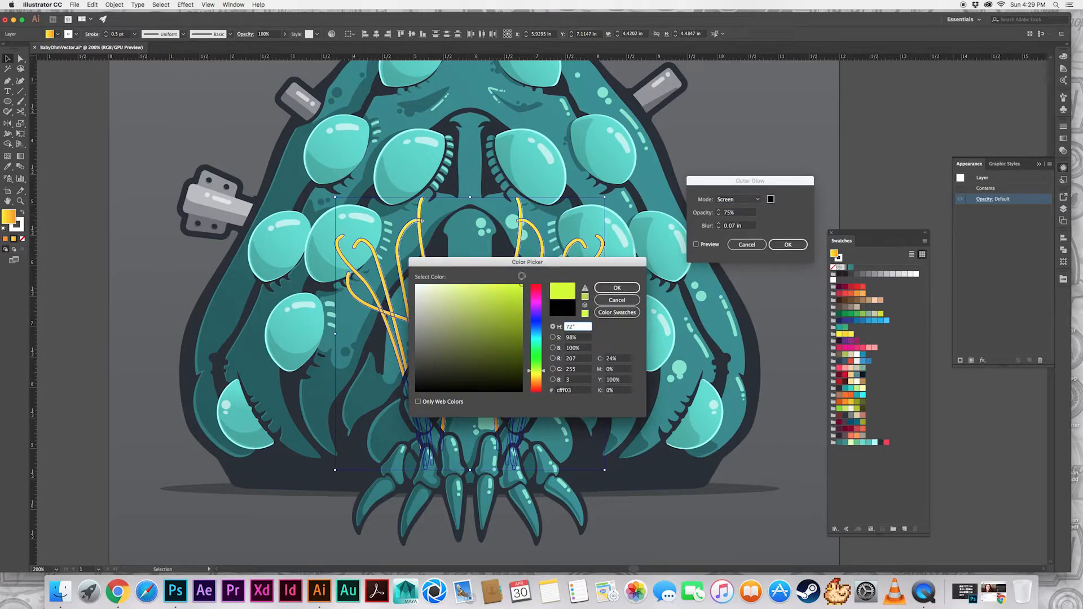
pyautogui.moveTo(522, 275); pyautogui.dragTo(440, 277)
pyautogui.click(617, 287)
pyautogui.click(696, 244)
pyautogui.click(788, 244)
pyautogui.click(716, 201)
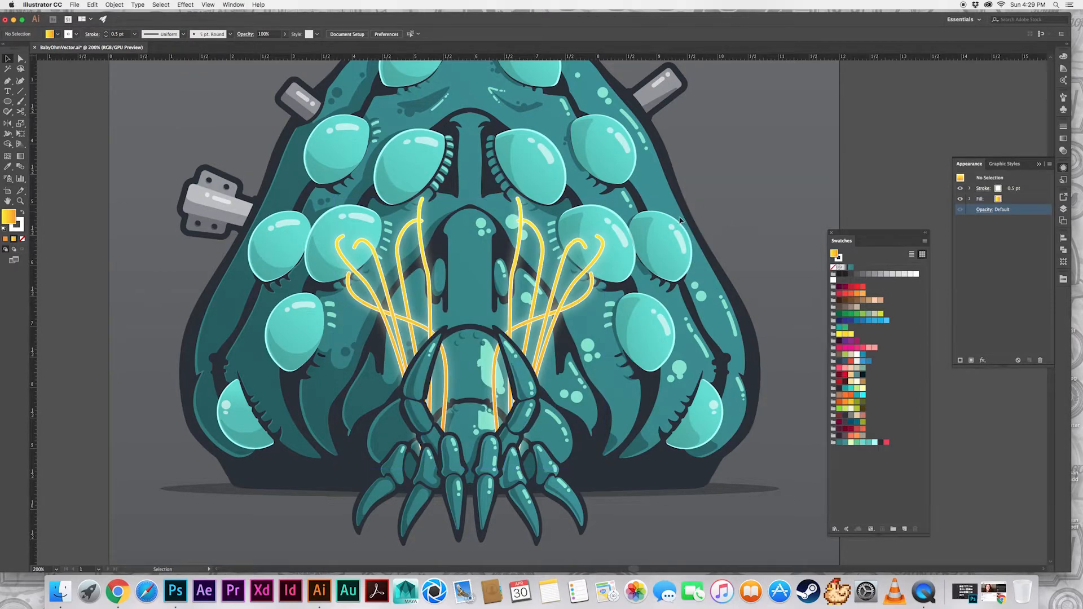
# Draw a hooked tentacle path with the Pen tool, rising from behind the front claws between the inner tentacles
pyautogui.press('super+minus')
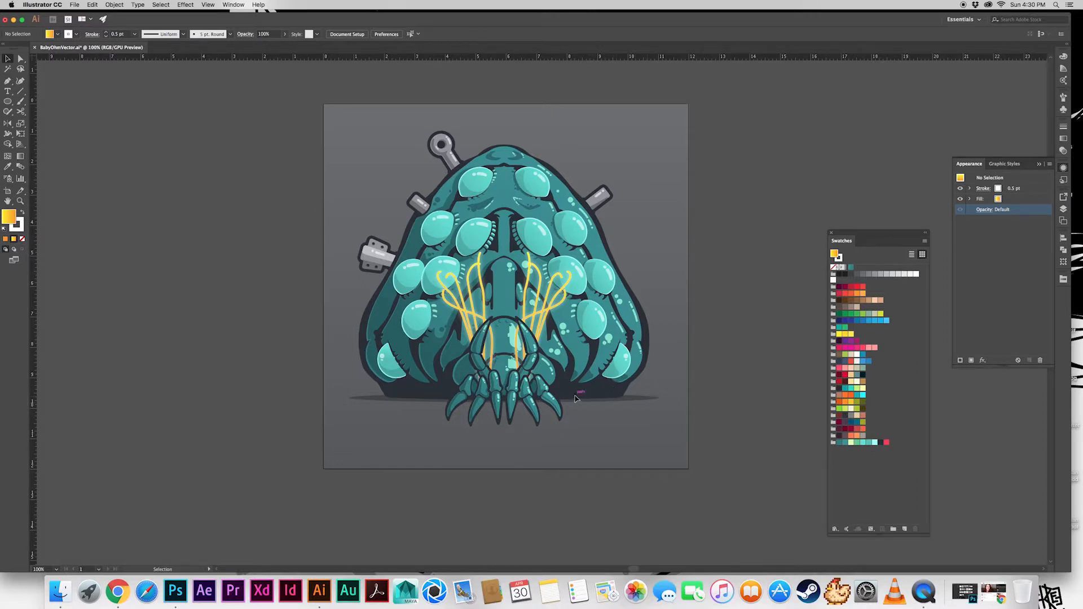
pyautogui.click(1063, 208)
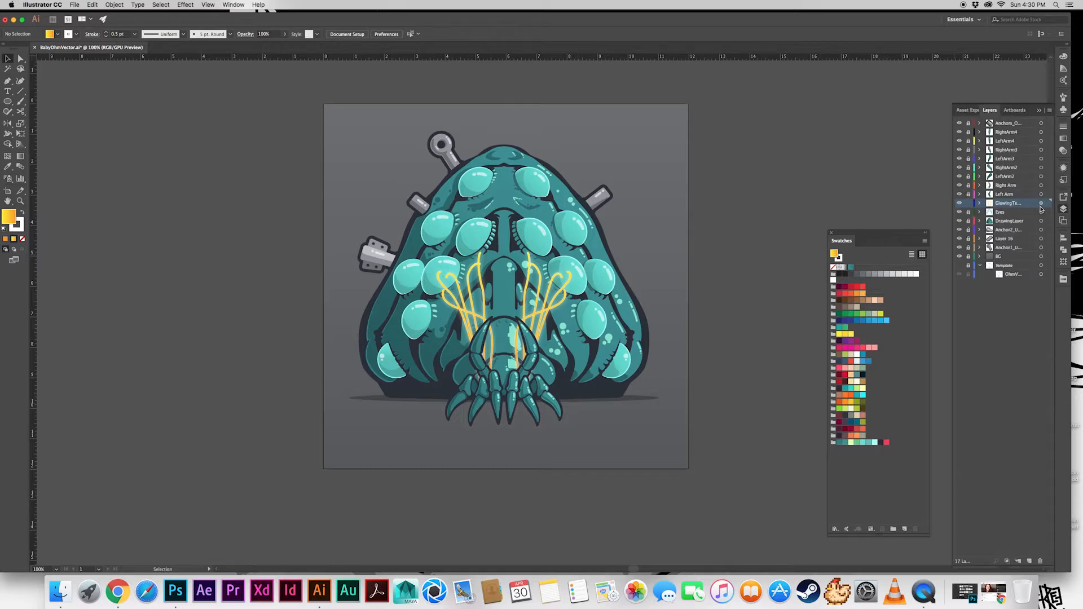
pyautogui.click(1041, 203)
pyautogui.press('super+plus')
pyautogui.press('super+plus')
pyautogui.press('p')
pyautogui.click(468, 473)
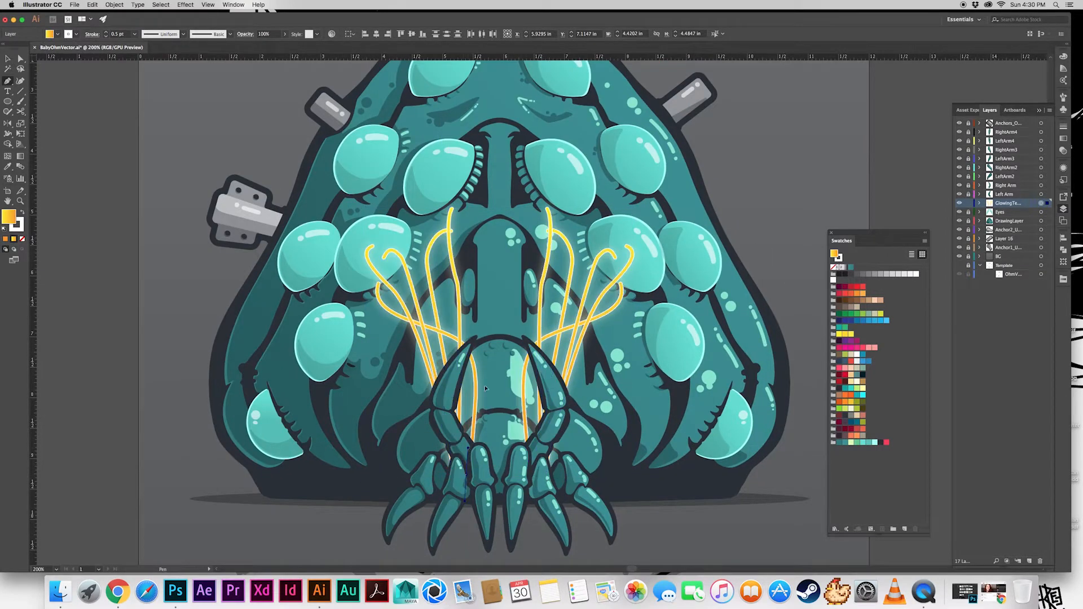
pyautogui.moveTo(483, 343); pyautogui.dragTo(480, 318)
pyautogui.moveTo(473, 264); pyautogui.dragTo(487, 260)
pyautogui.moveTo(492, 281); pyautogui.dragTo(488, 293)
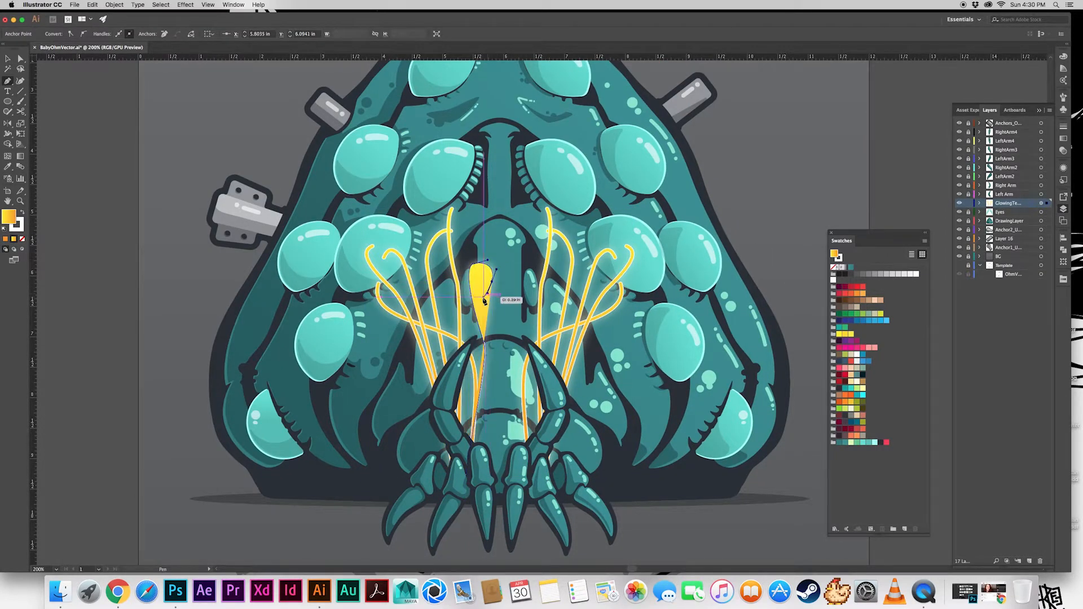
# Copy an existing tentacle's appearance onto the new path and expand it
pyautogui.press('i')
pyautogui.click(392, 252)
pyautogui.click(114, 5)
pyautogui.click(134, 91)
pyautogui.press('Return')
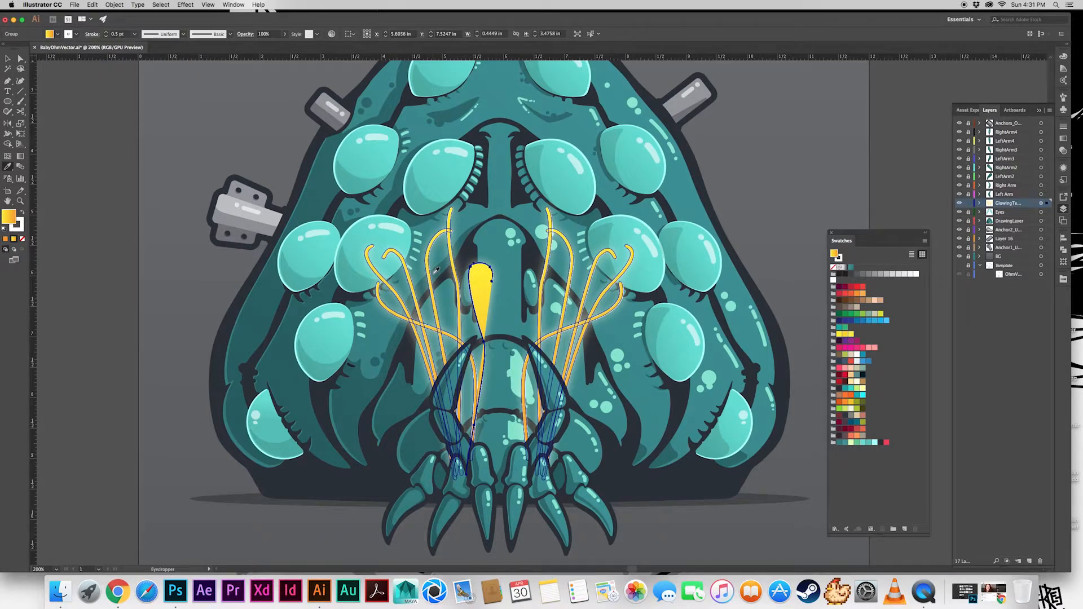
# Undo the expansion, the copied appearance and the new path's curves back to its first anchor point
pyautogui.press('super+z')
pyautogui.press('super+z')
pyautogui.press('super+z')
pyautogui.press('super+z')
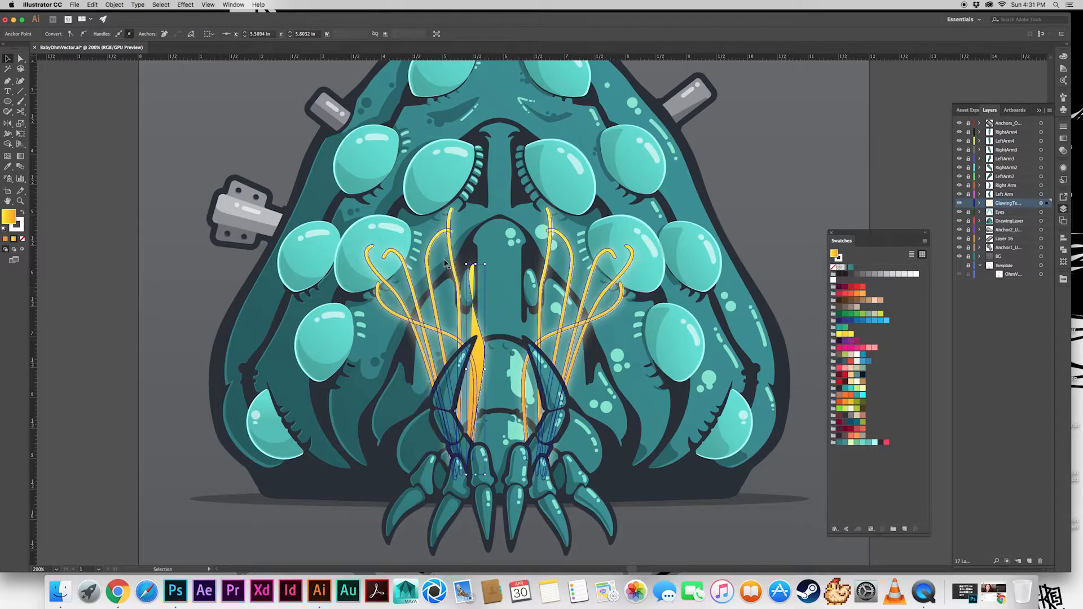
pyautogui.press('super+z')
pyautogui.press('super+z')
pyautogui.press('super+z')
pyautogui.press('super+z')
# Redraw the hooked tentacle path with the Pen tool from its first anchor behind the claws up to the snout
pyautogui.press('p')
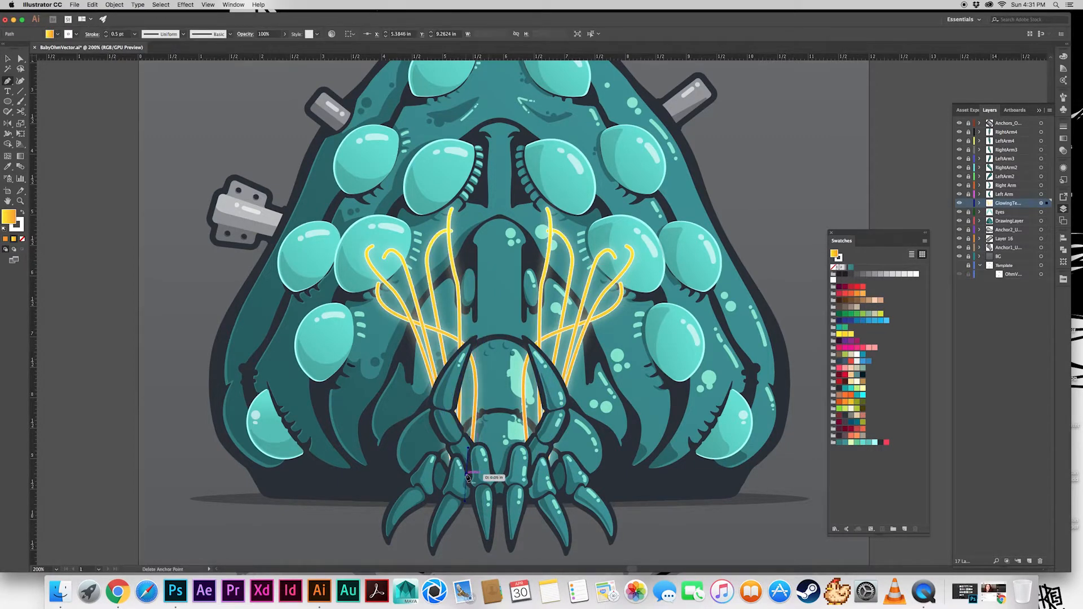
pyautogui.moveTo(471, 288); pyautogui.dragTo(452, 270)
pyautogui.moveTo(486, 277); pyautogui.dragTo(491, 306)
pyautogui.press('super+z')
pyautogui.press('a')
pyautogui.press('v')
pyautogui.click(526, 358)
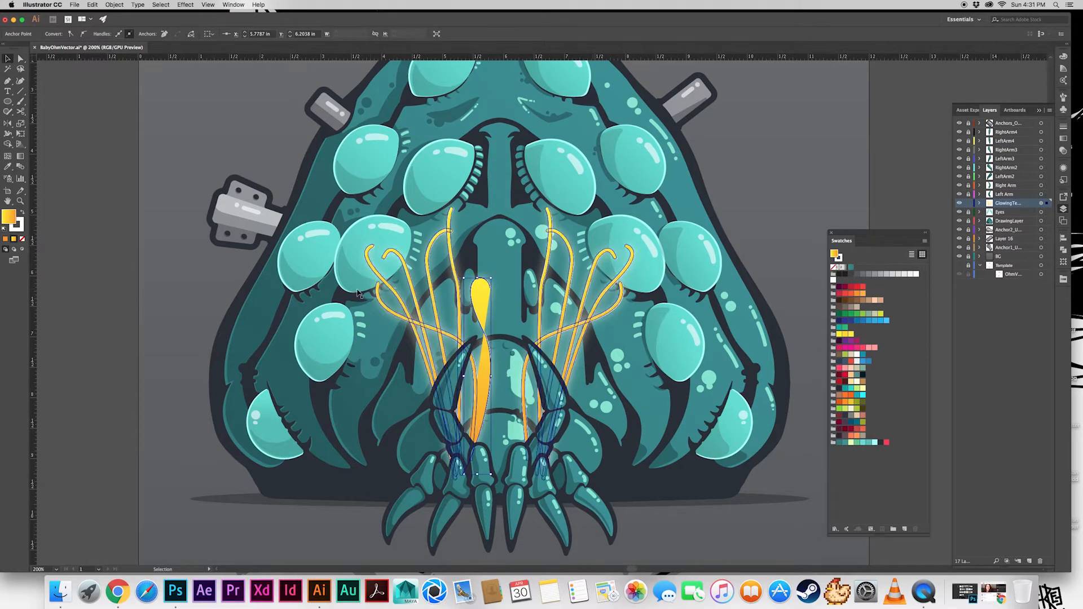
# Remove the fill from the new tentacle path, keeping only its white stroke
pyautogui.click(481, 305)
pyautogui.click(58, 34)
pyautogui.click(8, 49)
pyautogui.click(110, 5)
pyautogui.click(110, 5)
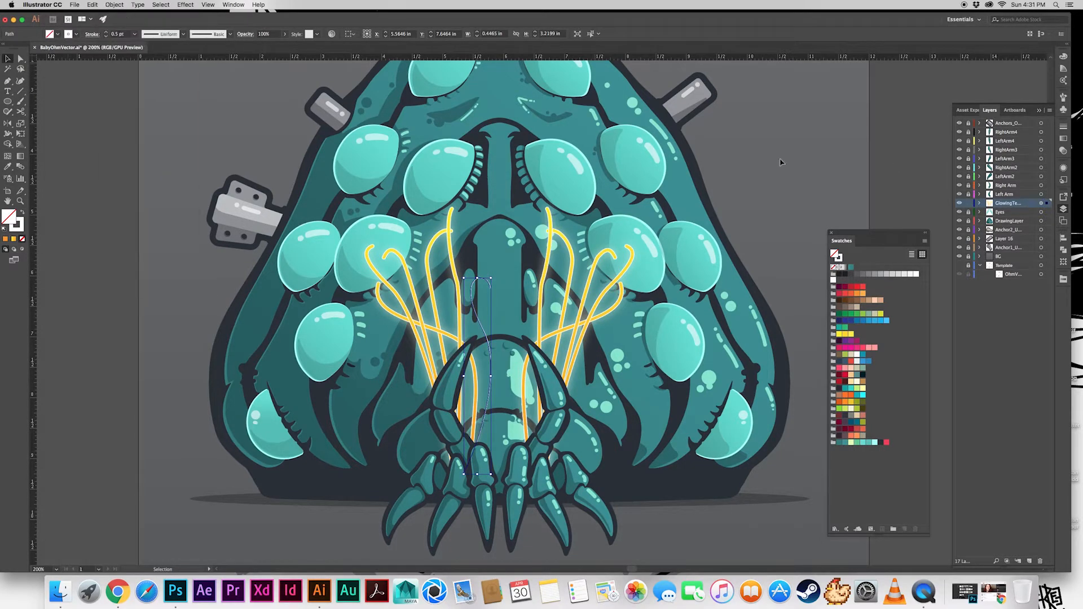
pyautogui.click(1063, 167)
pyautogui.click(185, 5)
pyautogui.click(405, 164)
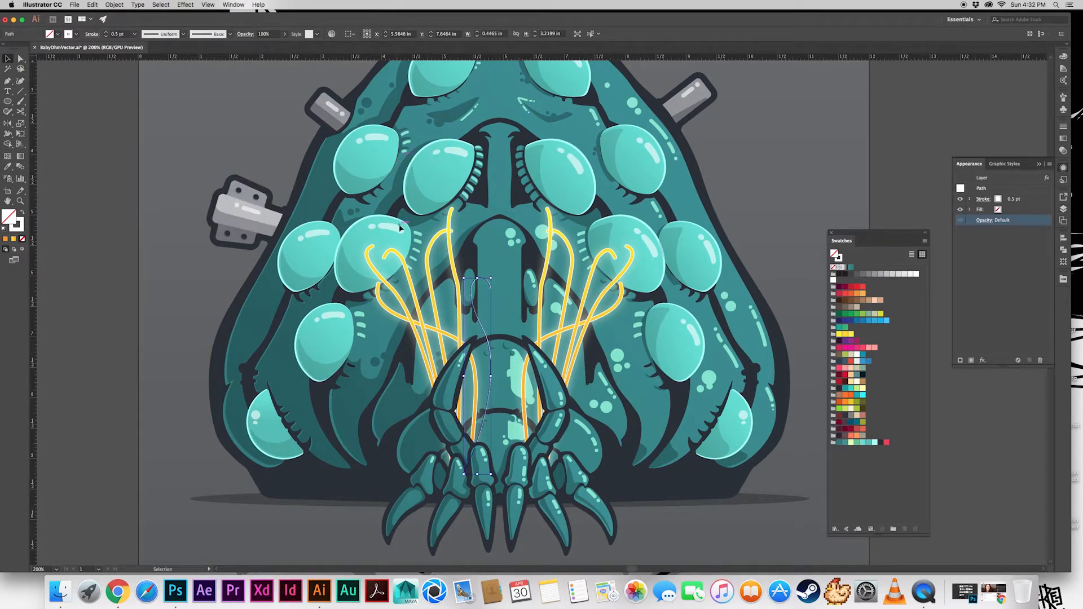
# Mirror a copy of the new tentacle path across the creature's center and try to expand its stroke
pyautogui.click(114, 5)
pyautogui.click(143, 108)
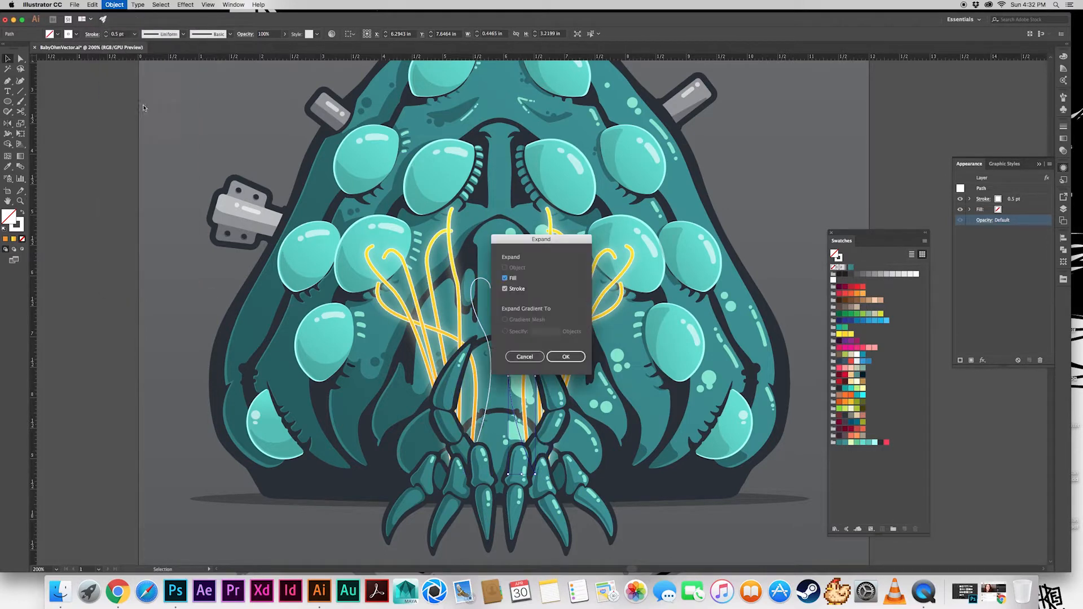
pyautogui.click(566, 356)
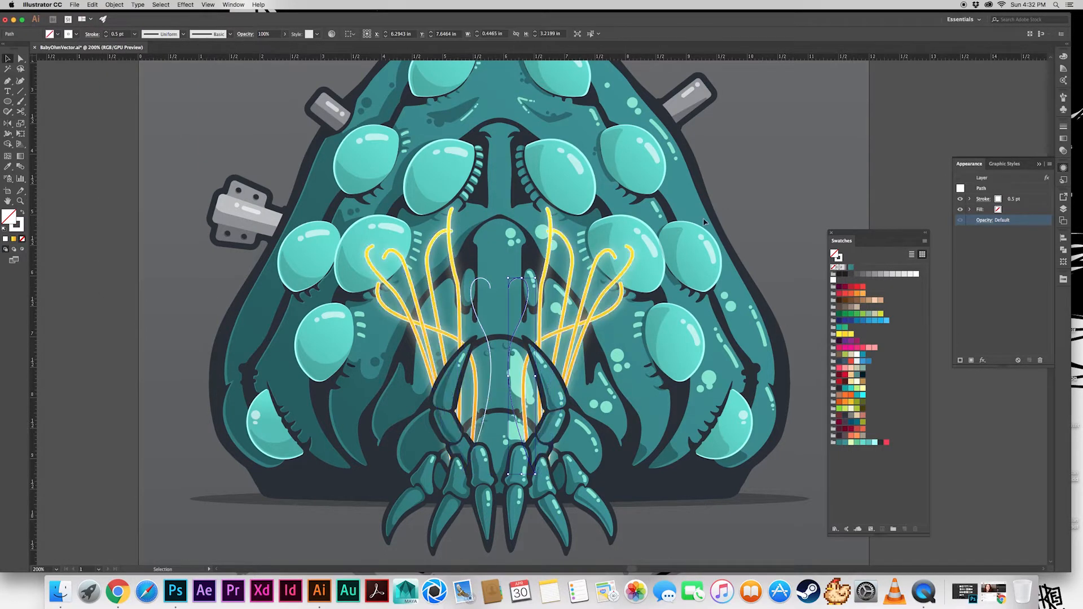
# Set both new tentacle paths to a 4 pt stroke with round caps
pyautogui.click(1063, 127)
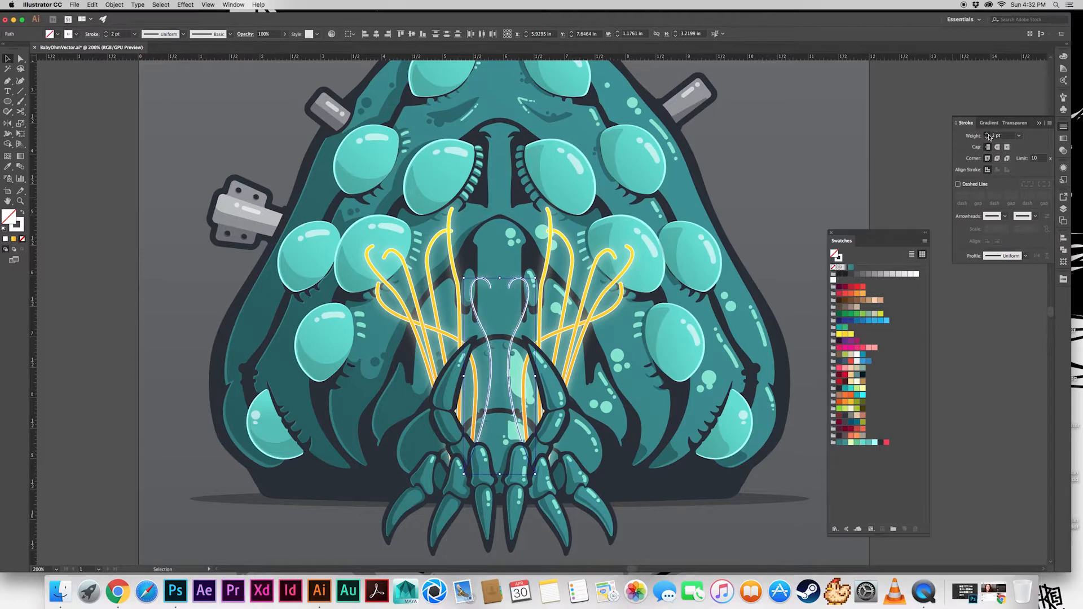
pyautogui.click(987, 134)
pyautogui.click(987, 135)
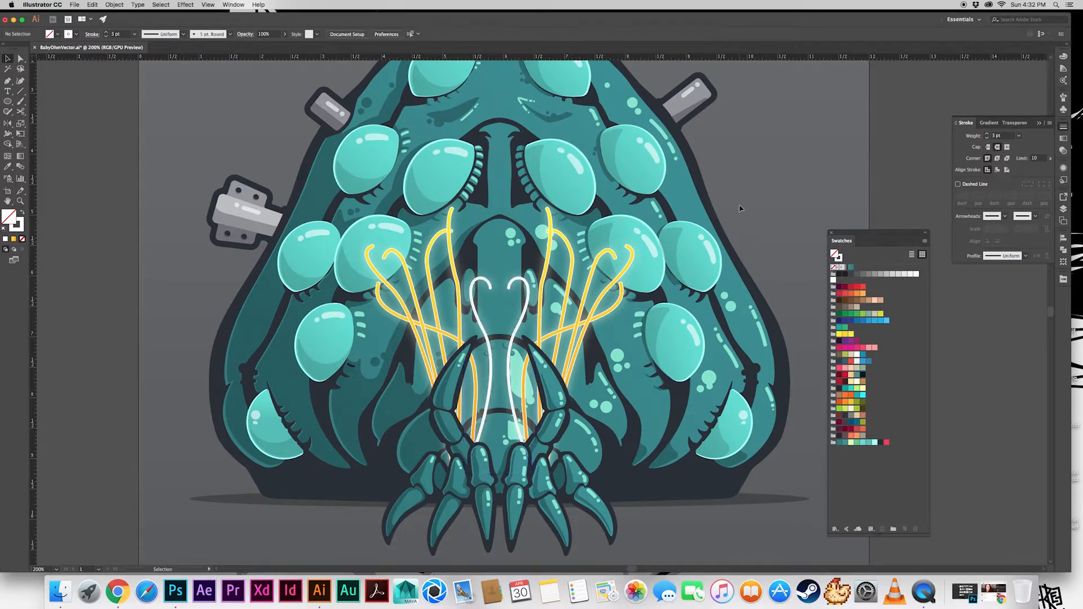
pyautogui.click(486, 283)
# Expand the two new strokes into shapes and match them to the existing tentacles' yellow-orange gradient and white 0.5 pt outline
pyautogui.click(114, 5)
pyautogui.click(121, 84)
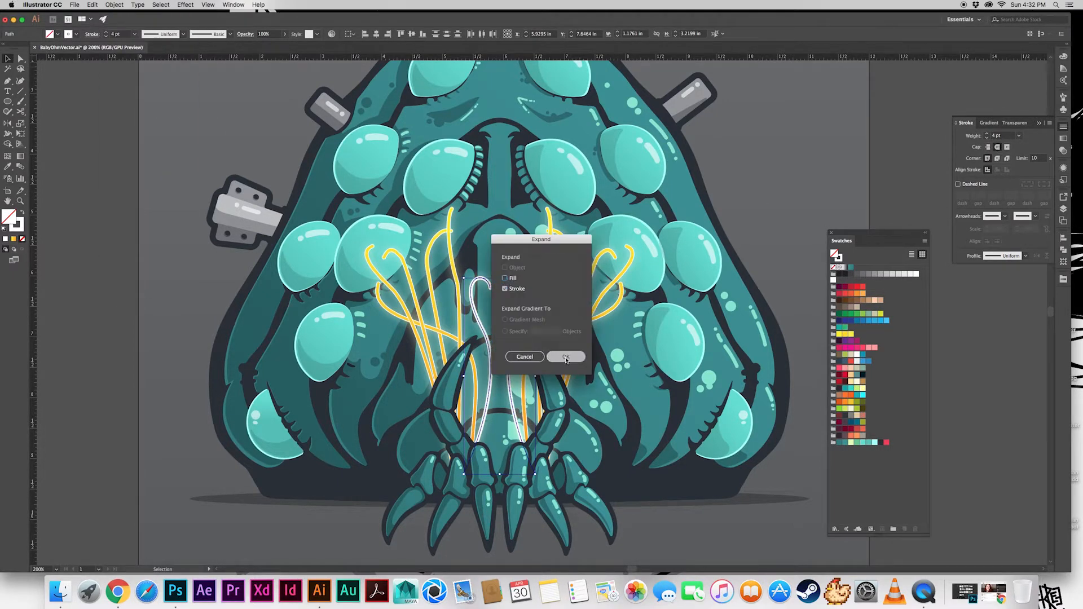
pyautogui.click(565, 357)
pyautogui.press('i')
pyautogui.click(551, 258)
pyautogui.press('v')
pyautogui.click(730, 197)
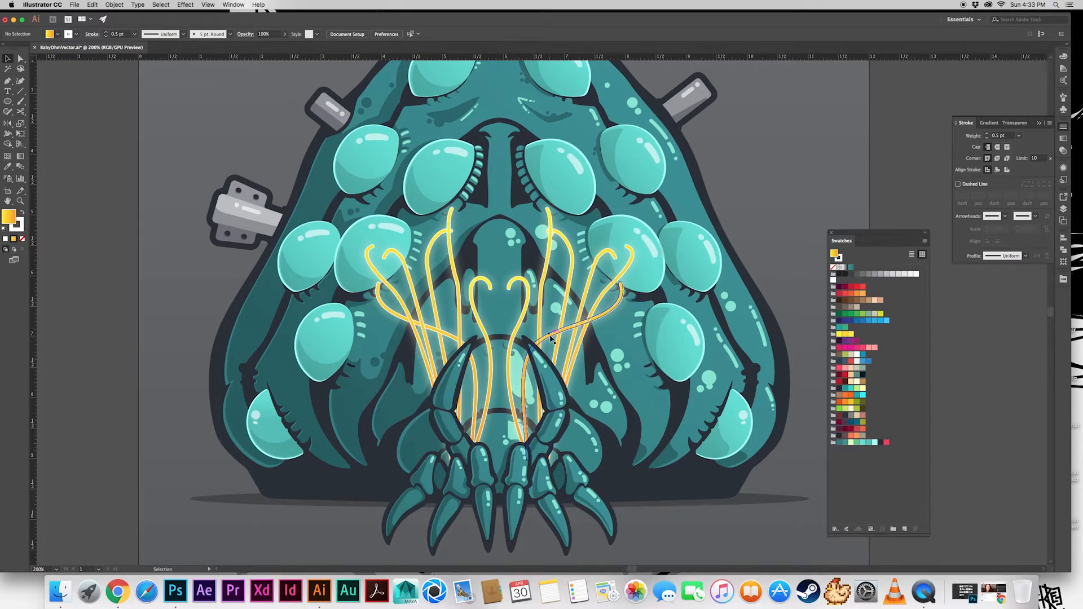
# Examine the glowing tentacles both up close and against the whole creature
pyautogui.press('super+minus')
pyautogui.press('super+minus')
pyautogui.press('super+minus')
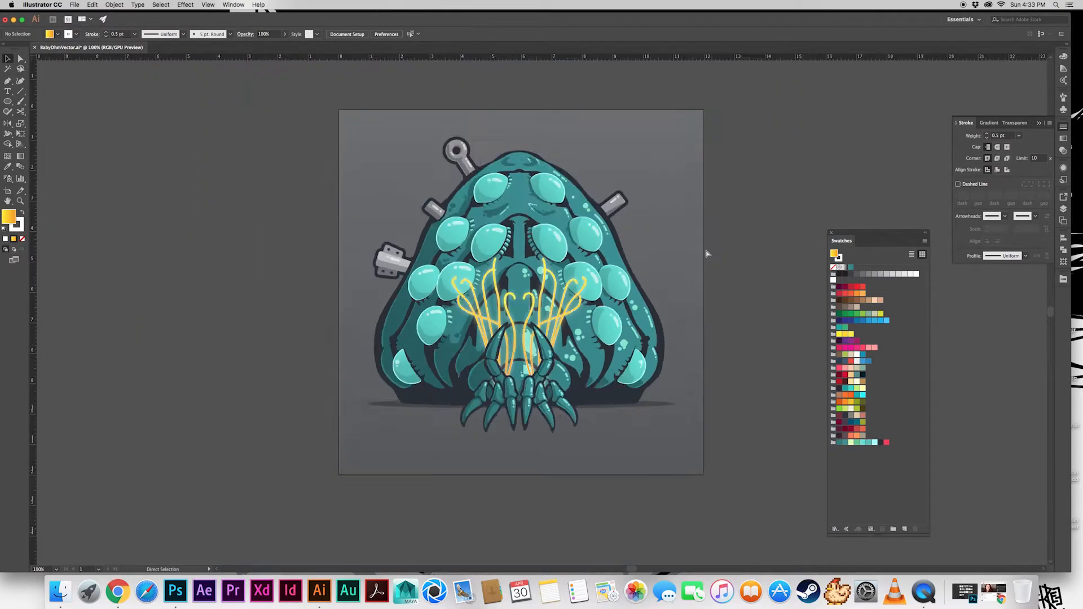
pyautogui.press('super+plus')
pyautogui.press('super+plus')
pyautogui.press('super+plus')
pyautogui.press('super+plus')
pyautogui.press('super+plus')
pyautogui.press('super+minus')
pyautogui.press('super+minus')
pyautogui.press('super+minus')
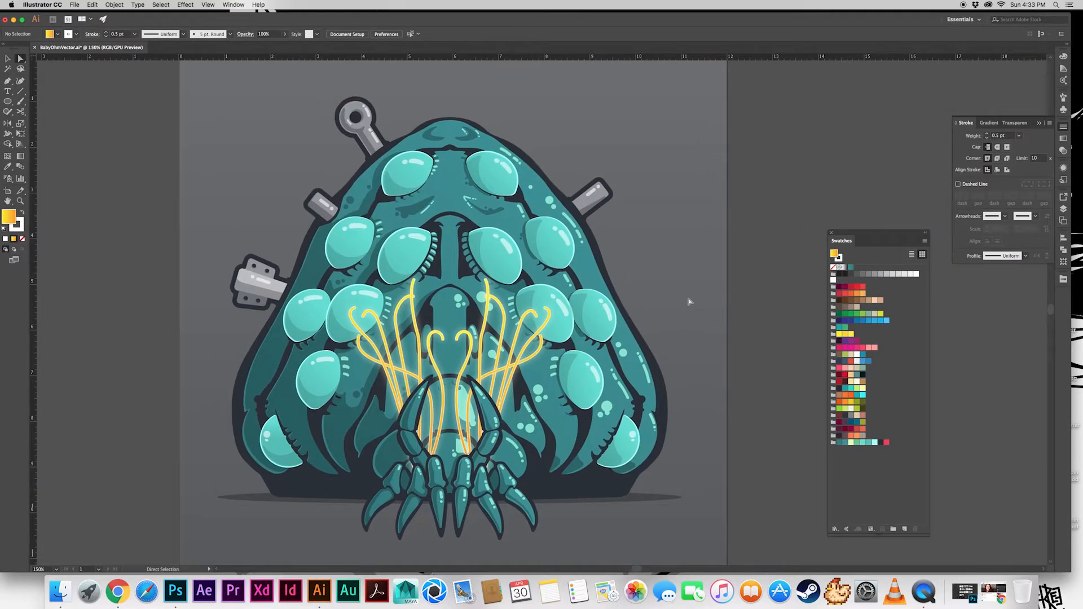
pyautogui.press('space')
pyautogui.moveTo(688, 302); pyautogui.dragTo(632, 360)
pyautogui.press('space')
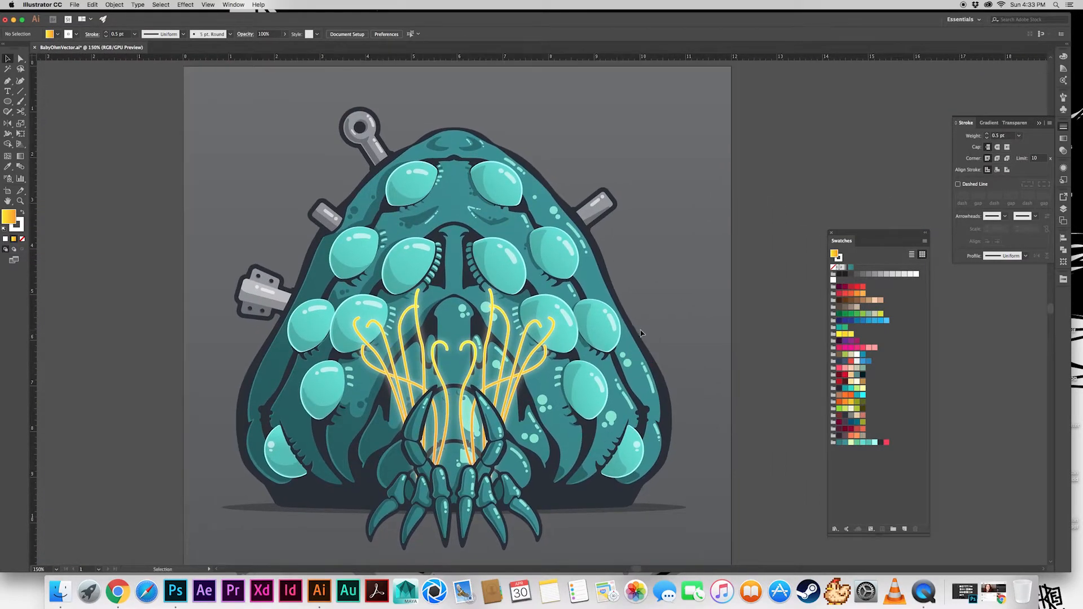
# Rescale all glowing tentacles vertically so the tallest tips end over the inner middle eyes
pyautogui.click(1063, 209)
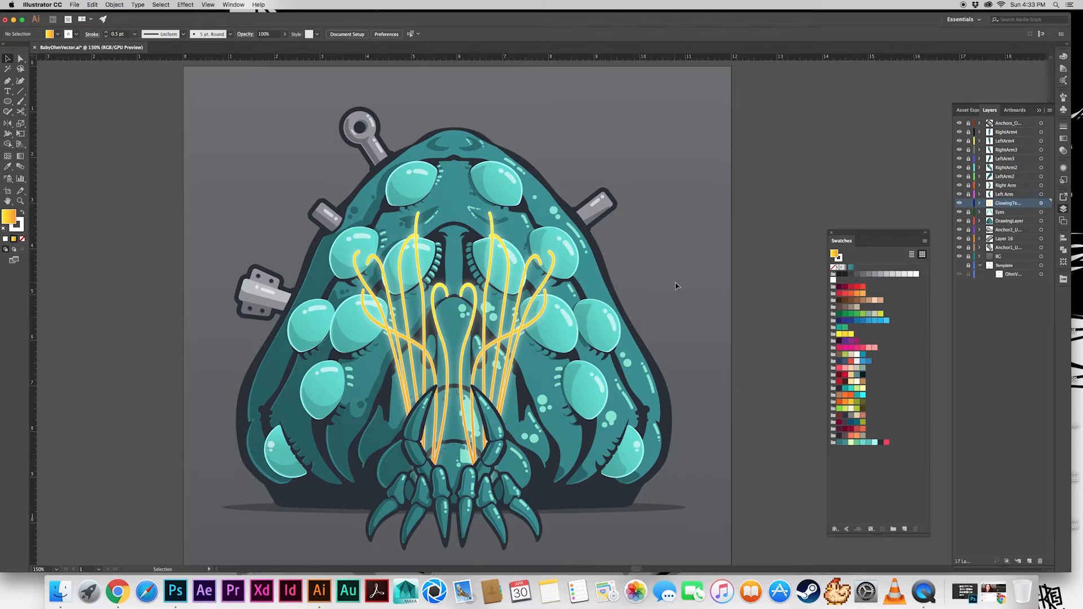
pyautogui.click(1041, 203)
pyautogui.moveTo(454, 212); pyautogui.dragTo(455, 228)
pyautogui.click(668, 254)
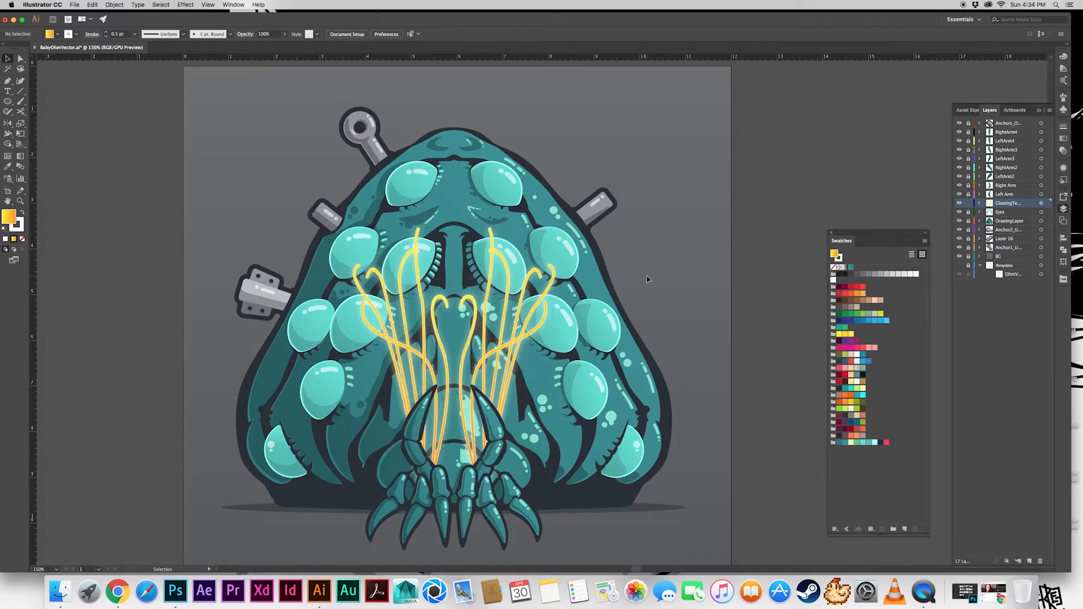
pyautogui.click(1041, 204)
pyautogui.moveTo(455, 229); pyautogui.dragTo(455, 249)
pyautogui.click(659, 251)
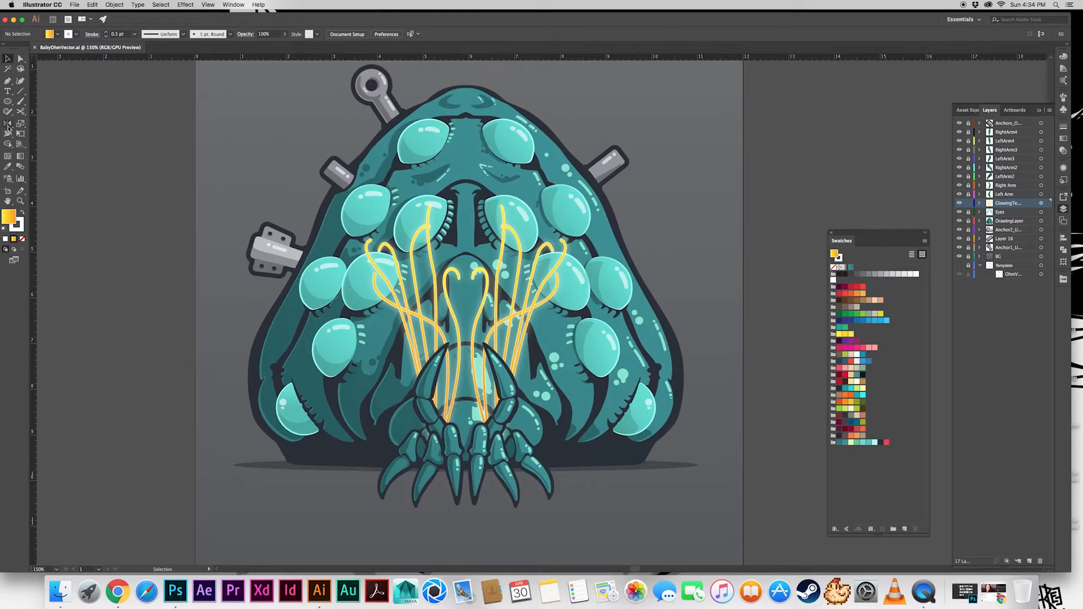
# Draw a four-pointed star about 0.61 in wide in the empty background beside the creature and round its corners to 0.11 in
pyautogui.moveTo(8, 101); pyautogui.dragTo(44, 141)
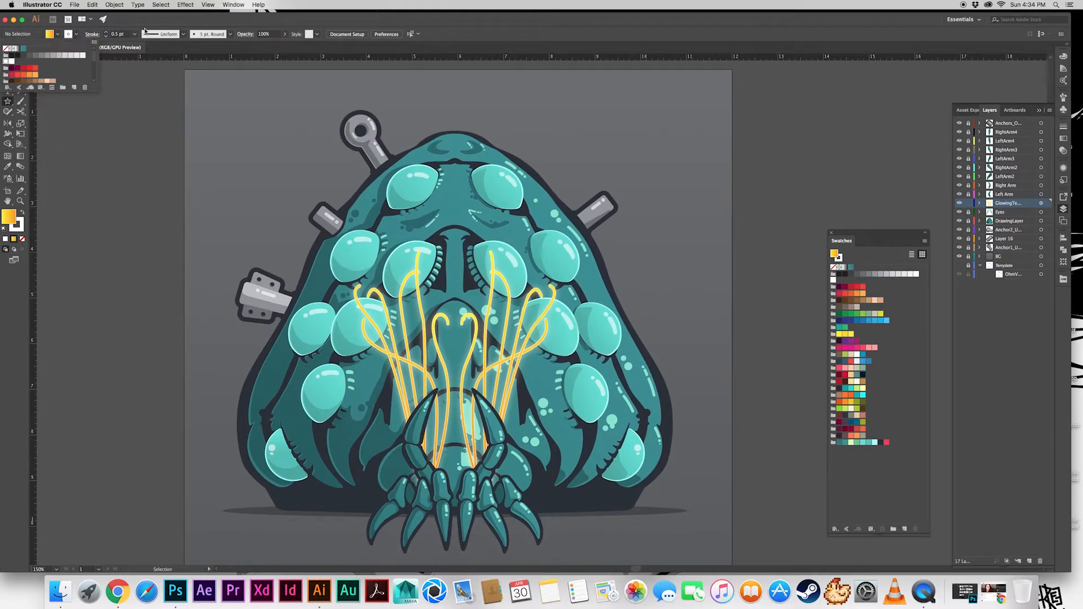
pyautogui.moveTo(255, 130)
pyautogui.mouseDown()
pyautogui.moveTo(275, 154)
pyautogui.moveTo(258, 156)
pyautogui.moveTo(256, 144)
pyautogui.mouseUp()
pyautogui.press('Down')
pyautogui.press('a')
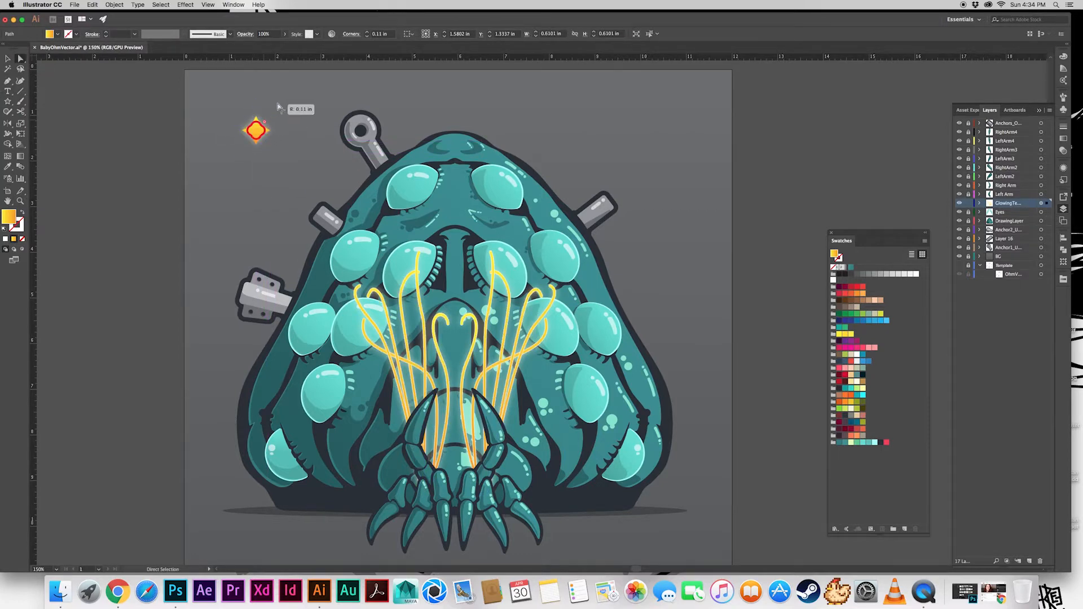
pyautogui.click(143, 146)
pyautogui.press('v')
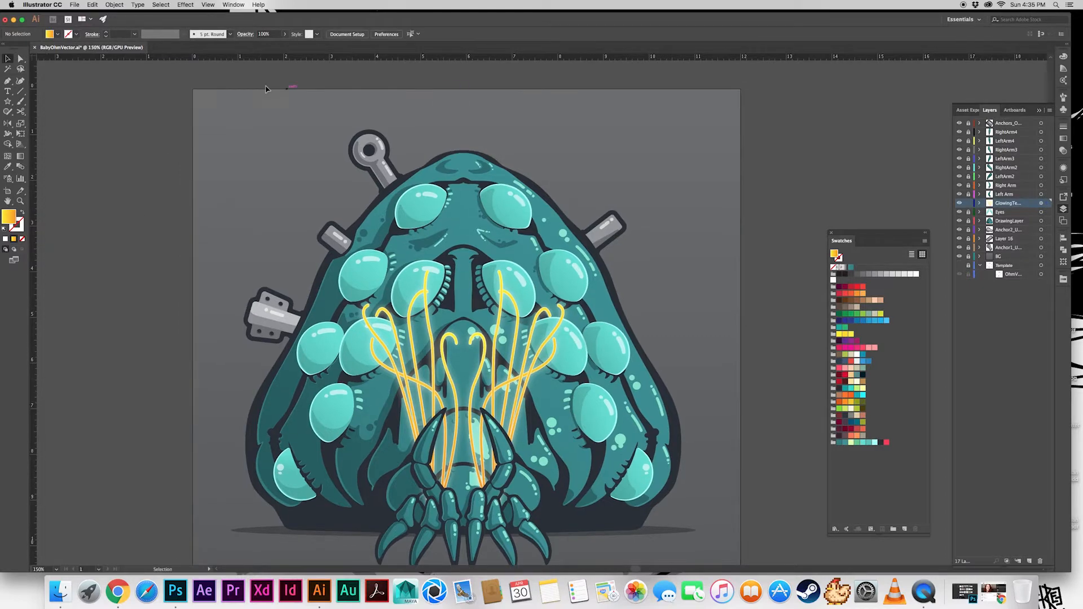
# Add a new top layer named Stars and lock the glowing tentacles layer
pyautogui.click(1029, 561)
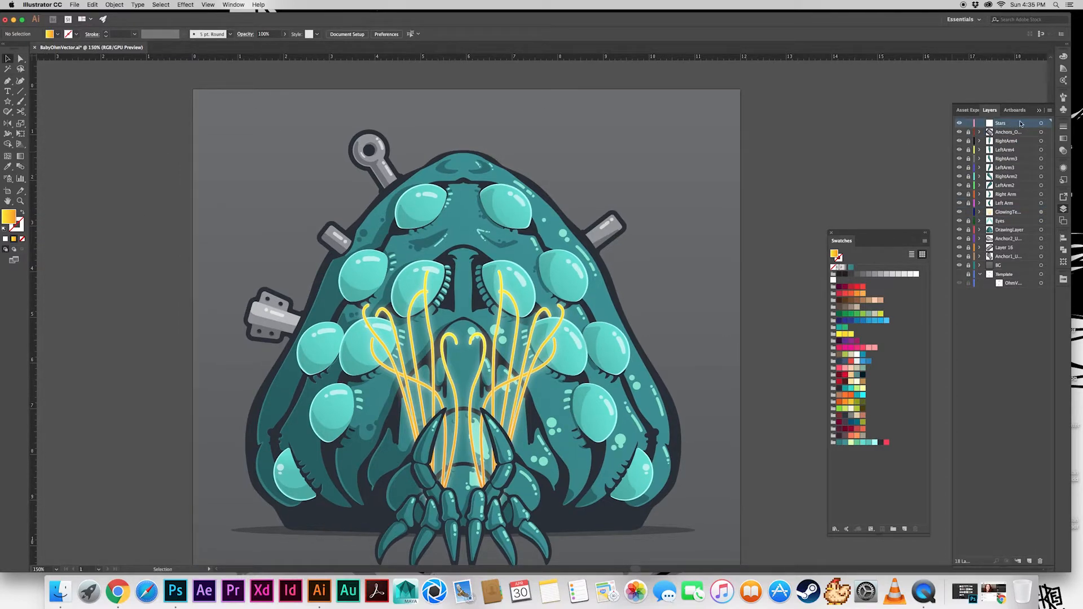
pyautogui.click(968, 214)
pyautogui.moveTo(667, 326)
pyautogui.mouseDown()
pyautogui.moveTo(637, 263)
pyautogui.moveTo(662, 314)
pyautogui.mouseUp()
# Try to build a star starting from a square about 0.82 in wide set on its corner, and delete the trial shapes
pyautogui.moveTo(9, 102); pyautogui.dragTo(36, 102)
pyautogui.moveTo(227, 124)
pyautogui.mouseDown()
pyautogui.moveTo(264, 161)
pyautogui.moveTo(263, 115)
pyautogui.mouseUp()
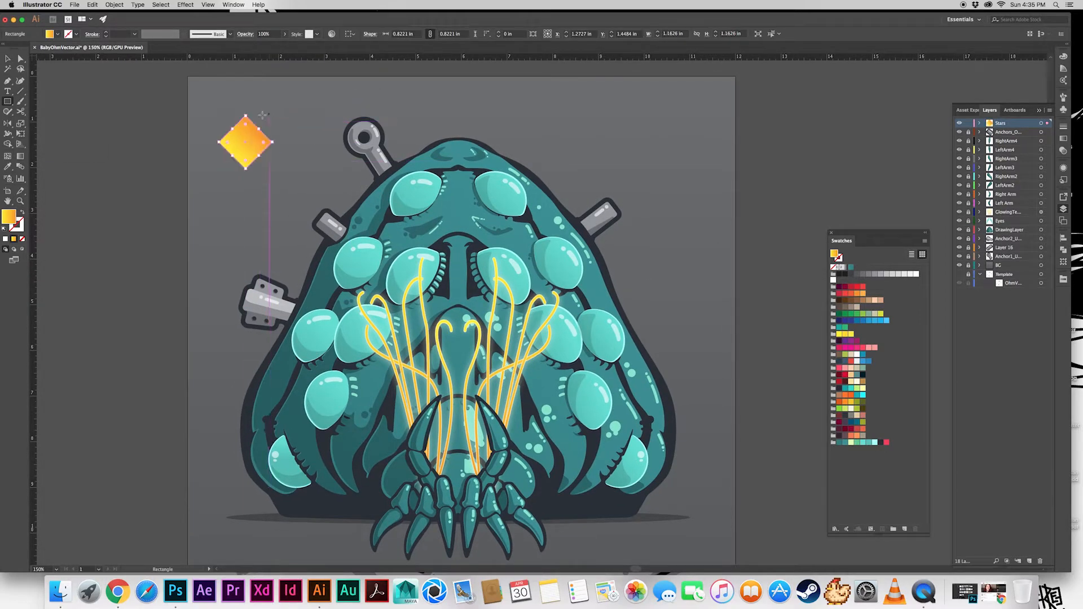
pyautogui.moveTo(7, 101); pyautogui.dragTo(45, 121)
pyautogui.moveTo(285, 137); pyautogui.dragTo(282, 133)
pyautogui.press('v')
pyautogui.click(245, 142)
pyautogui.press('Delete')
pyautogui.click(269, 122)
pyautogui.press('Delete')
# Search for "misshiss" and open the file MissHissNeon.ai
pyautogui.click(75, 4)
pyautogui.click(81, 31)
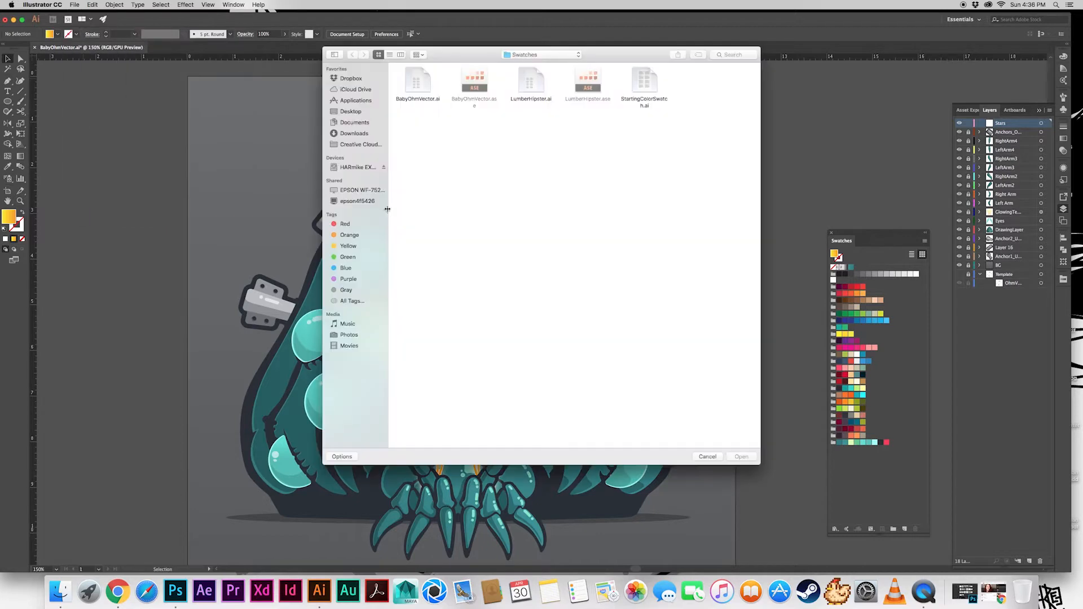
pyautogui.click(348, 111)
pyautogui.doubleClick(725, 222)
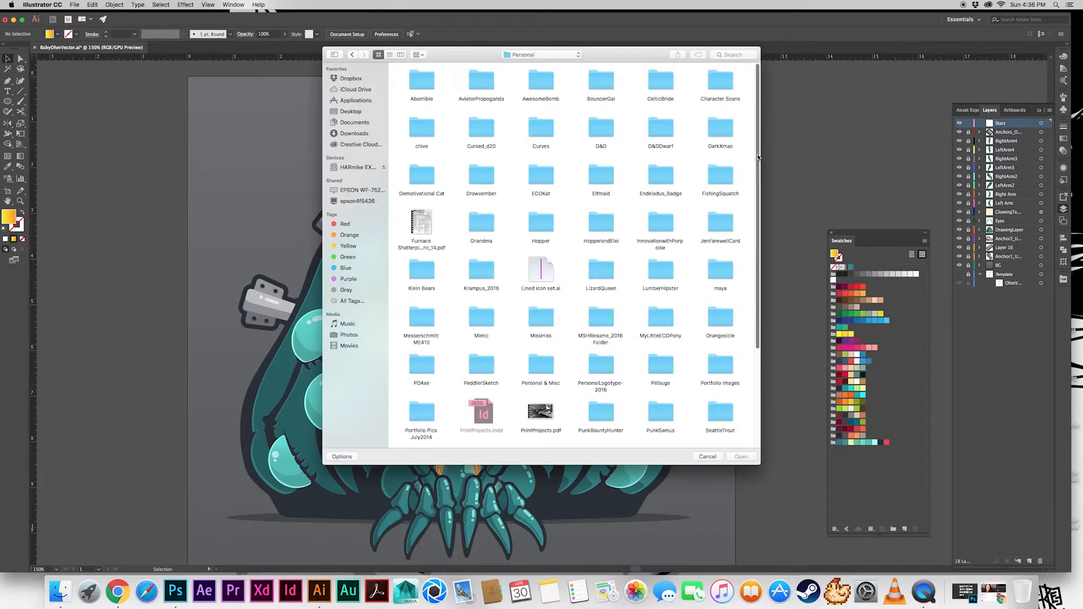
pyautogui.moveTo(758, 158); pyautogui.dragTo(758, 199)
pyautogui.doubleClick(610, 244)
pyautogui.click(352, 55)
pyautogui.scroll(-3, 634, 339)
pyautogui.scroll(3, 632, 333)
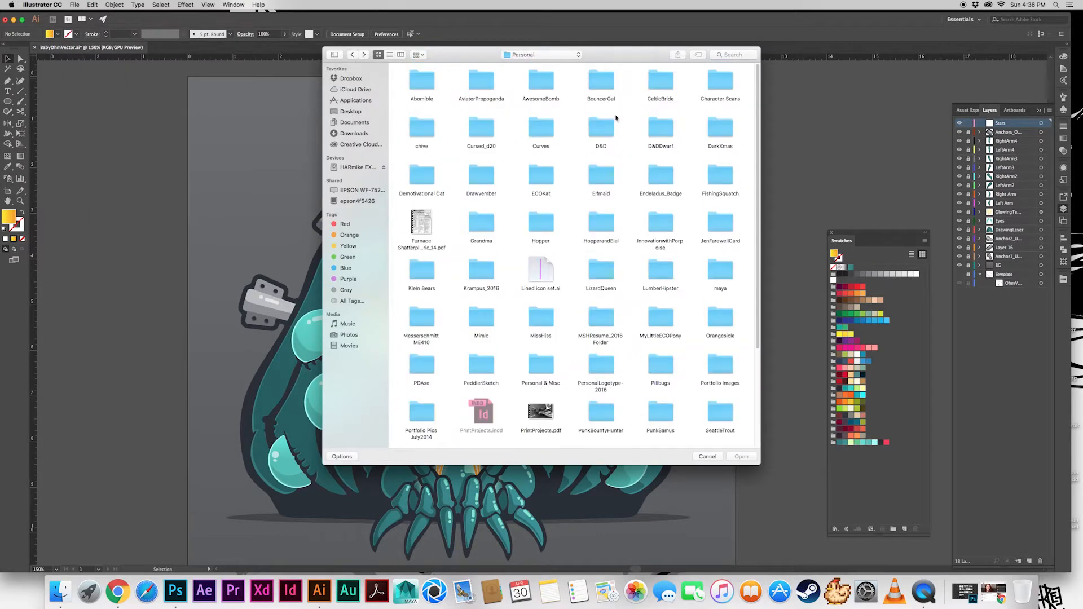
pyautogui.write('misshiss')
pyautogui.click(718, 169)
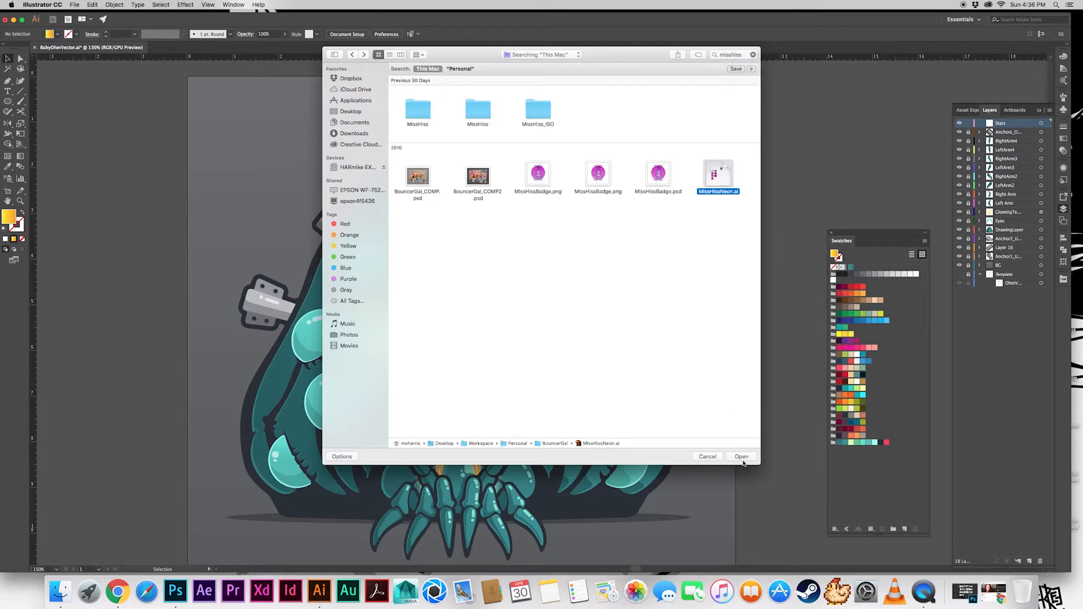
pyautogui.click(741, 456)
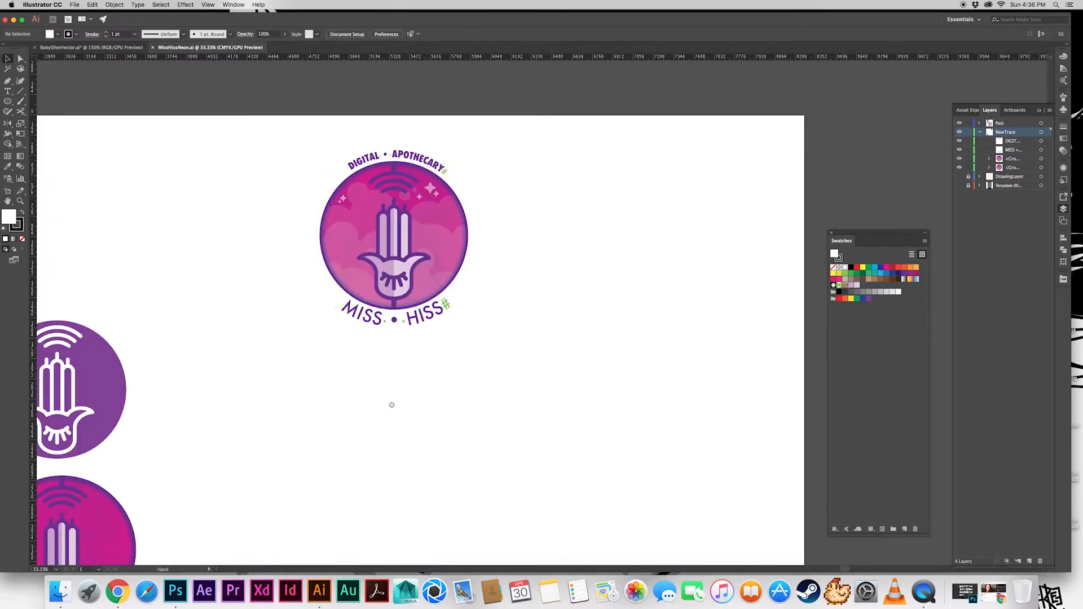
# Locate the compound path of sparkle stars in the badge artwork, copy it, and close that document
pyautogui.click(381, 314)
pyautogui.click(1041, 177)
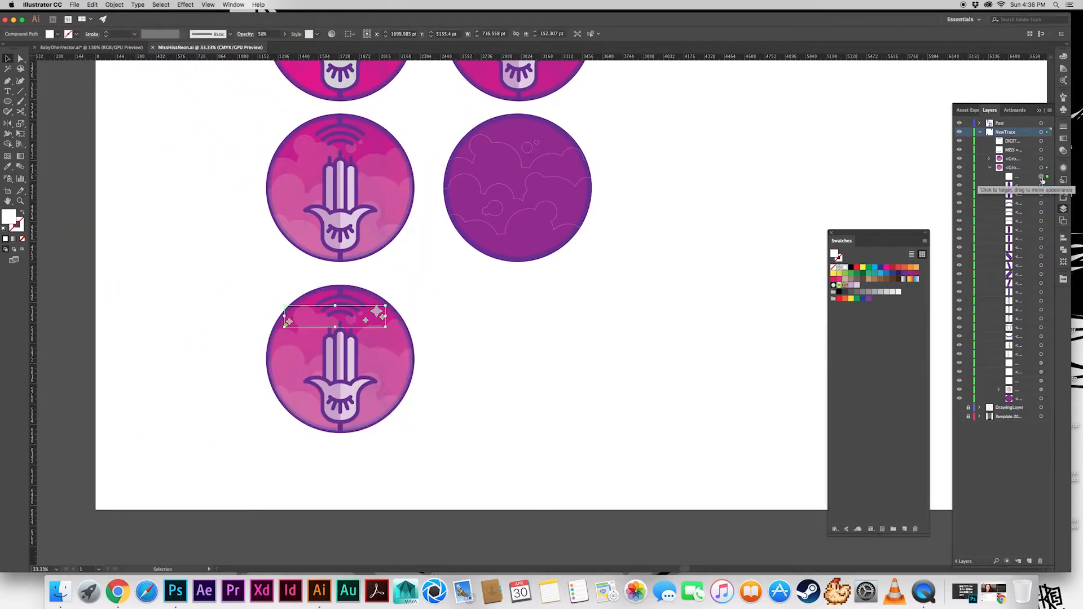
pyautogui.moveTo(812, 190); pyautogui.dragTo(693, 440)
pyautogui.moveTo(675, 68); pyautogui.dragTo(463, 276)
pyautogui.click(558, 132)
pyautogui.click(989, 167)
pyautogui.click(988, 158)
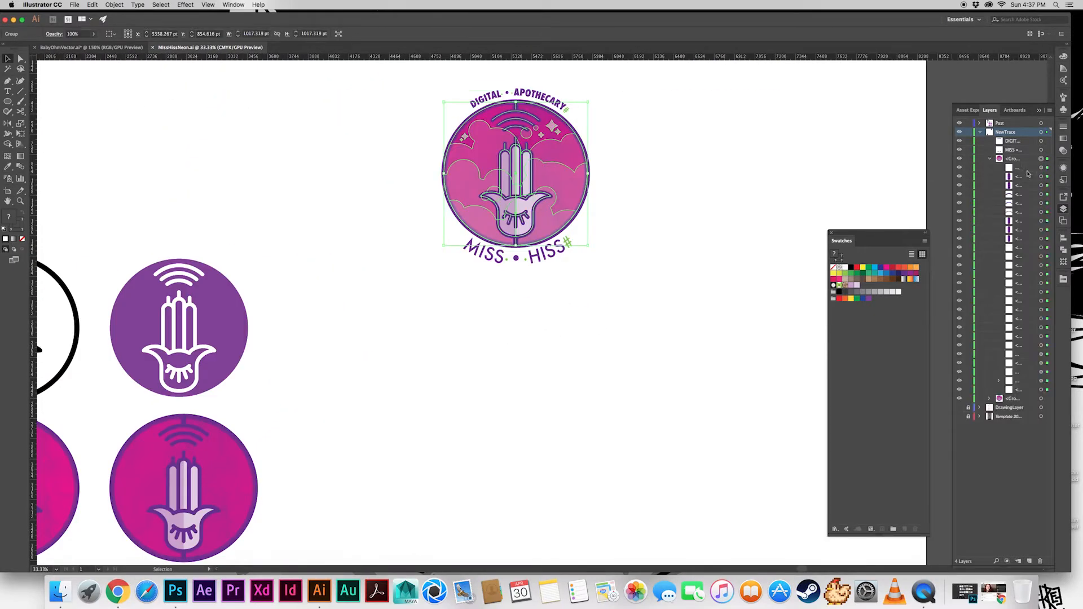
pyautogui.click(1040, 167)
pyautogui.press('super+c')
pyautogui.click(152, 47)
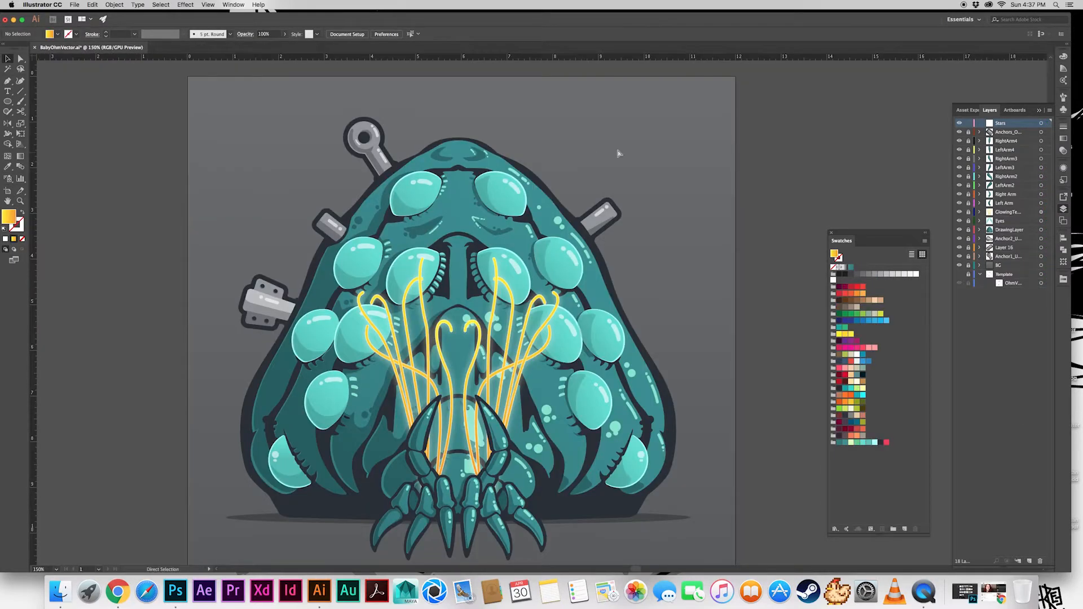
# Paste the copied stars onto the Stars layer and delete the three right-hand stars, keeping only the left pair
pyautogui.press('super+v')
pyautogui.moveTo(725, 285); pyautogui.dragTo(652, 136)
pyautogui.click(604, 104)
pyautogui.press('a')
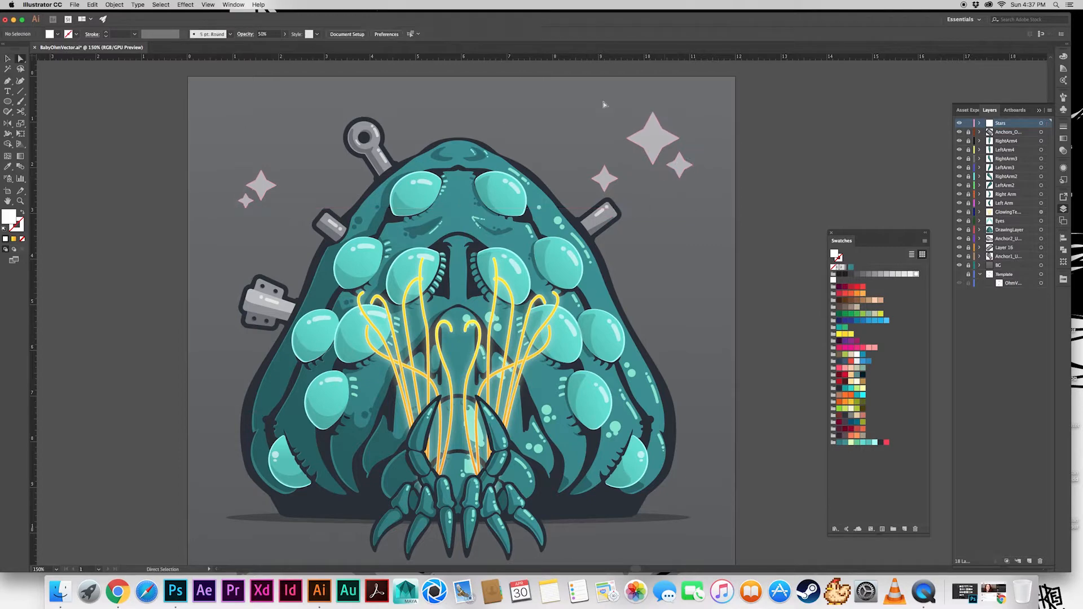
pyautogui.press('Delete')
pyautogui.press('a')
pyautogui.click(259, 194)
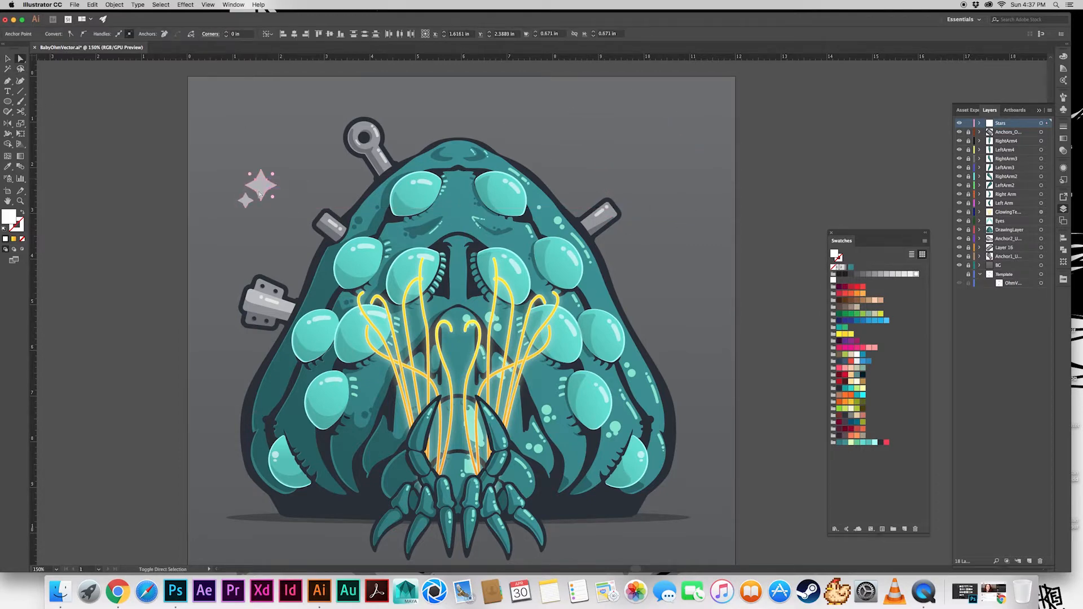
pyautogui.click(245, 204)
pyautogui.click(225, 171)
# Shrink the remaining star pair and place it on the left inner middle eye, with a flipped copy on the left outer middle eye
pyautogui.press('v')
pyautogui.moveTo(263, 185); pyautogui.dragTo(320, 172)
pyautogui.click(333, 161)
pyautogui.moveTo(334, 158); pyautogui.dragTo(377, 271)
pyautogui.click(389, 263)
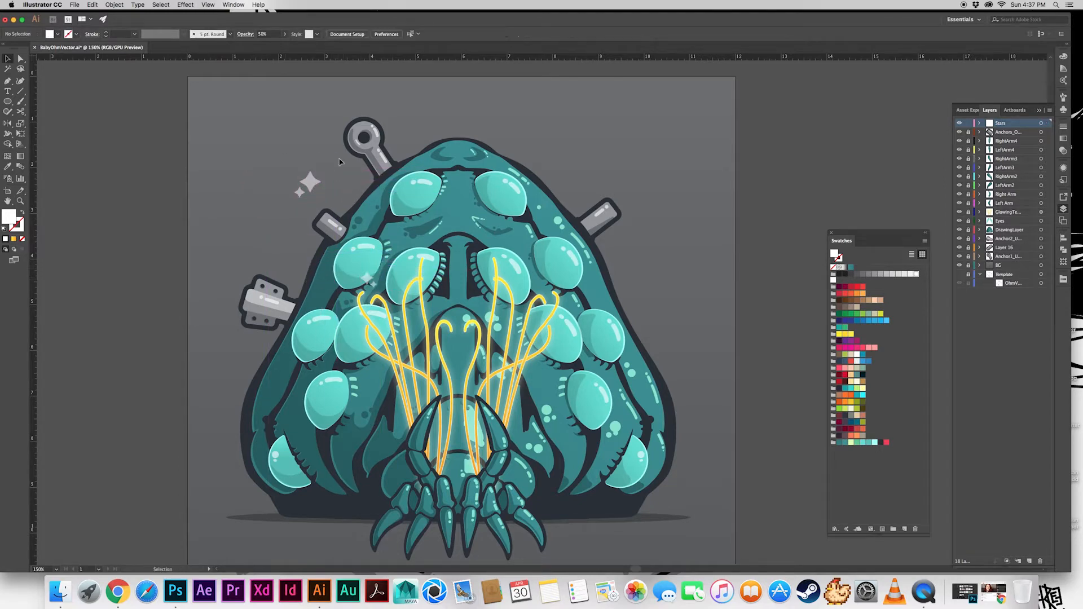
pyautogui.moveTo(309, 182); pyautogui.dragTo(413, 251)
pyautogui.click(421, 232)
pyautogui.click(397, 278)
# Add another small star pair over the left lower inner eye beside the curled tentacle tip
pyautogui.press('super+equal')
pyautogui.press('super+equal')
pyautogui.press('super+equal')
pyautogui.moveTo(233, 273); pyautogui.dragTo(456, 273)
pyautogui.press('q')
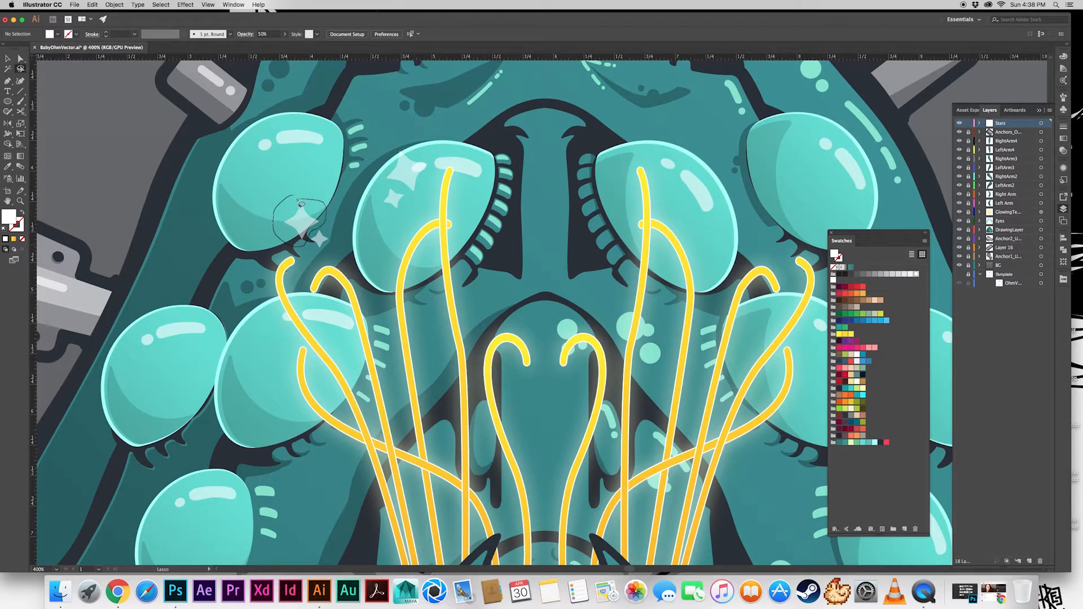
pyautogui.moveTo(301, 204)
pyautogui.mouseDown()
pyautogui.moveTo(270, 384)
pyautogui.moveTo(307, 246)
pyautogui.moveTo(261, 364)
pyautogui.moveTo(261, 329)
pyautogui.moveTo(320, 224)
pyautogui.moveTo(275, 374)
pyautogui.mouseUp()
pyautogui.press('v')
pyautogui.press('super+z')
pyautogui.press('a')
pyautogui.click(121, 197)
pyautogui.click(282, 328)
pyautogui.press('Delete')
pyautogui.press('Delete')
pyautogui.press('v')
pyautogui.press('super+minus')
pyautogui.press('super+minus')
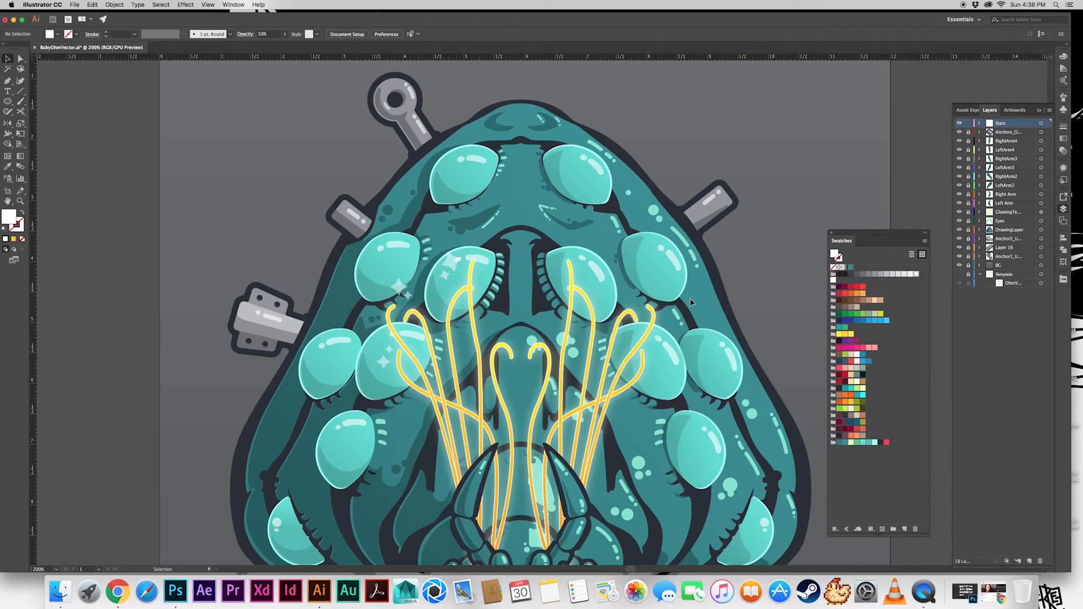
# Reflect a copy of all stars across the creature's vertical center line onto its right side
pyautogui.click(979, 123)
pyautogui.press('super+a')
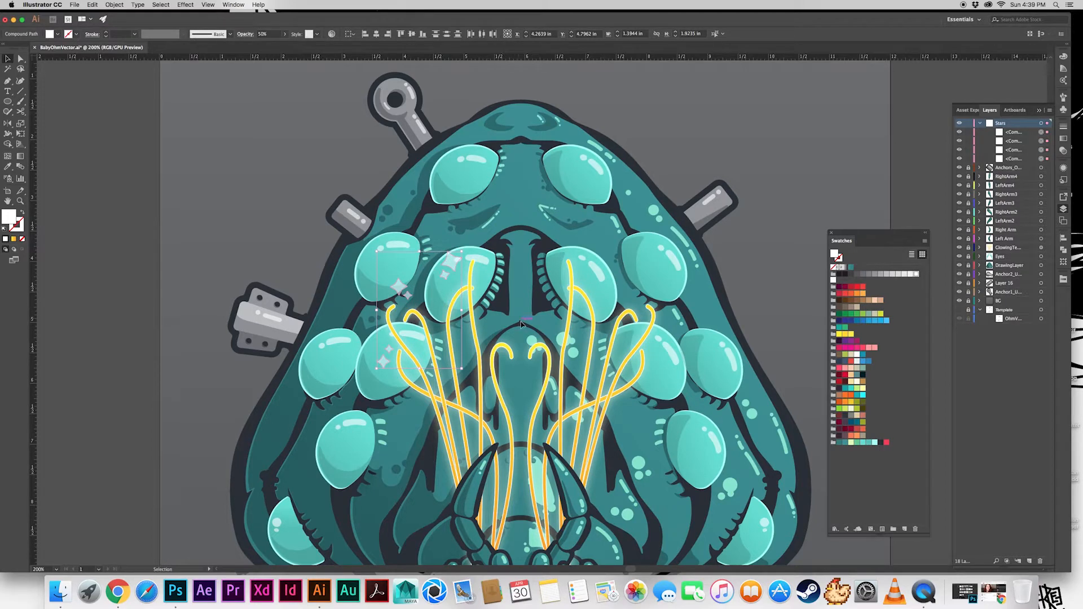
pyautogui.press('o')
pyautogui.keyDown('alt'); pyautogui.click(520, 321); pyautogui.keyUp('alt')
pyautogui.click(493, 384)
pyautogui.press('v')
pyautogui.press('super+shift+a')
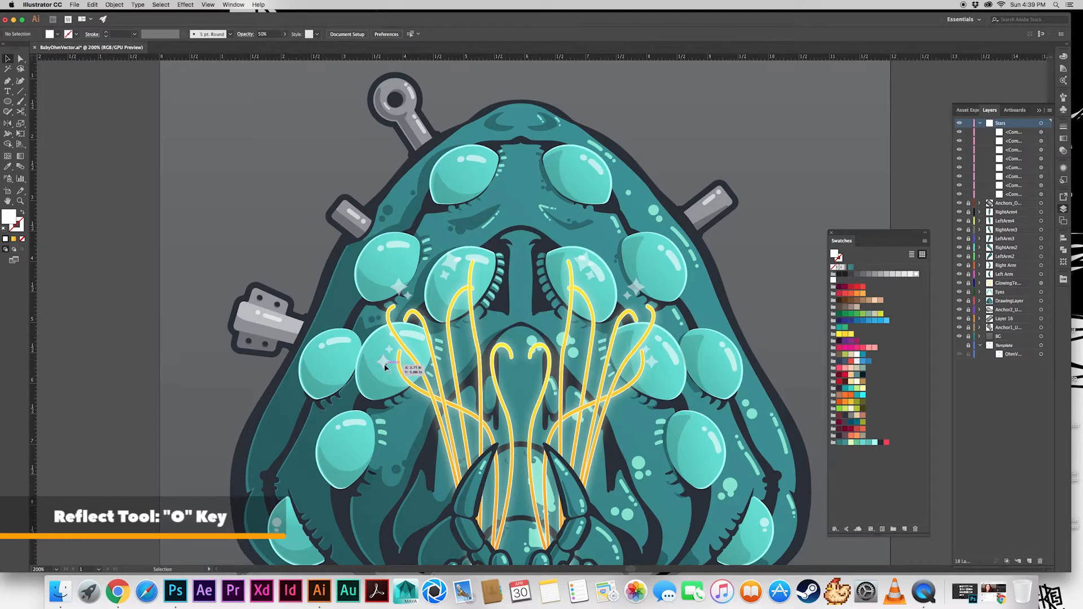
# Copy a star to just above the left central tentacle and reflect a copy over the right central tentacle
pyautogui.moveTo(385, 368); pyautogui.dragTo(492, 339)
pyautogui.press('o')
pyautogui.keyDown('alt'); pyautogui.click(520, 324); pyautogui.keyUp('alt')
pyautogui.click(495, 362)
pyautogui.press('v')
pyautogui.press('super+shift+a')
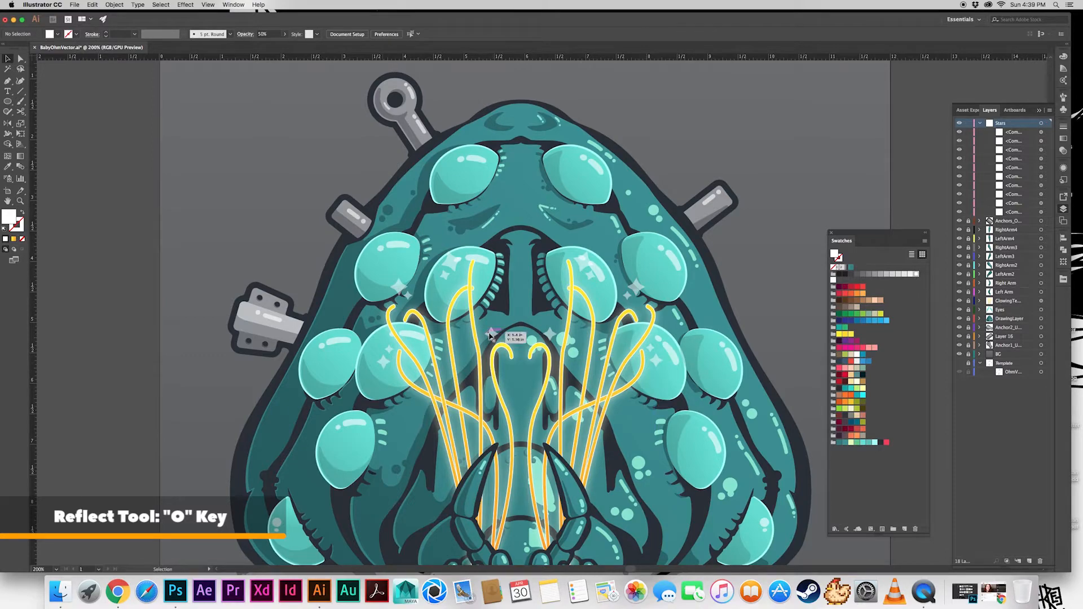
# Add a smaller star about 0.16 in wide above the left central star and mirror a copy to the right
pyautogui.moveTo(490, 335); pyautogui.dragTo(496, 320)
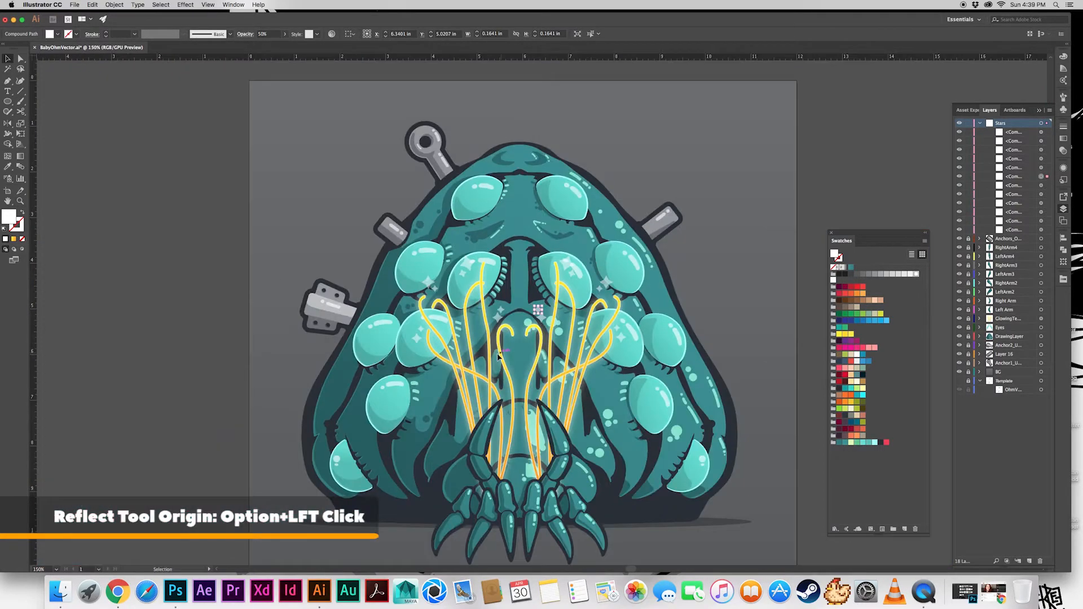
pyautogui.click(499, 357)
pyautogui.click(566, 264)
# Reposition the star pair over the left inner middle eye closer to the eye's upper edge
pyautogui.keyDown('shift'); pyautogui.click(468, 264); pyautogui.keyUp('shift')
pyautogui.moveTo(468, 264); pyautogui.dragTo(470, 258)
pyautogui.click(683, 163)
# Set the star pair on the left inner middle eye to Normal blending and 100% opacity
pyautogui.click(1040, 123)
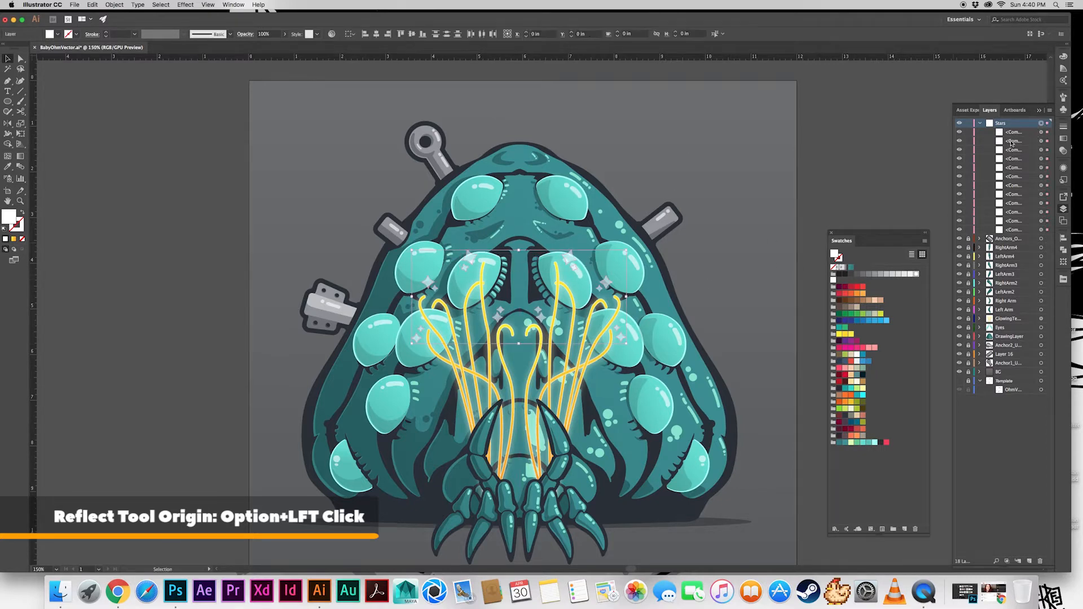
pyautogui.press('i')
pyautogui.click(557, 268)
pyautogui.click(1063, 167)
pyautogui.click(986, 203)
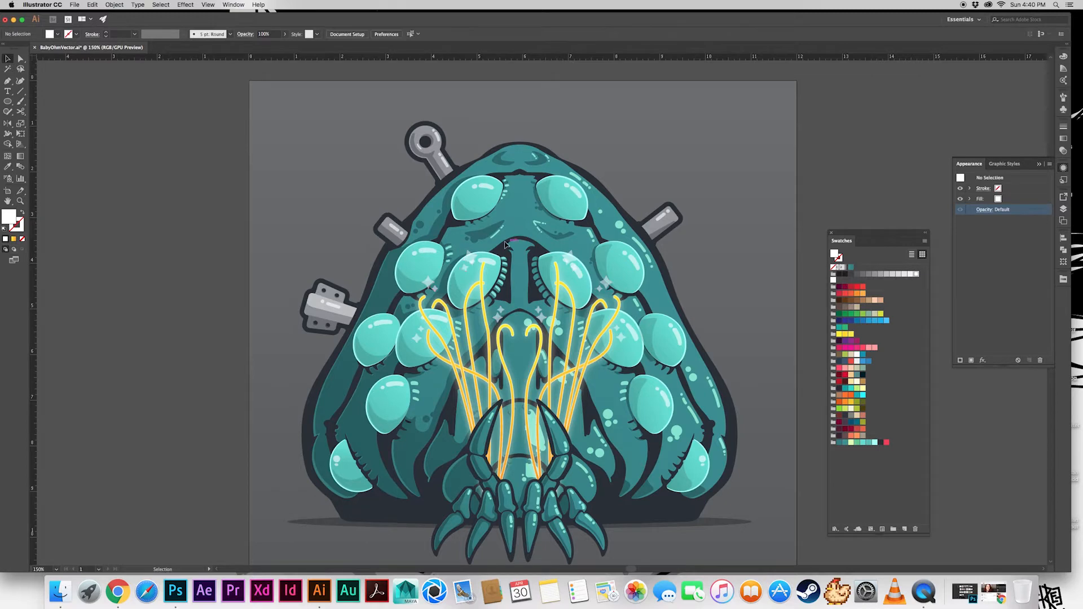
pyautogui.click(983, 211)
pyautogui.click(914, 225)
pyautogui.click(910, 233)
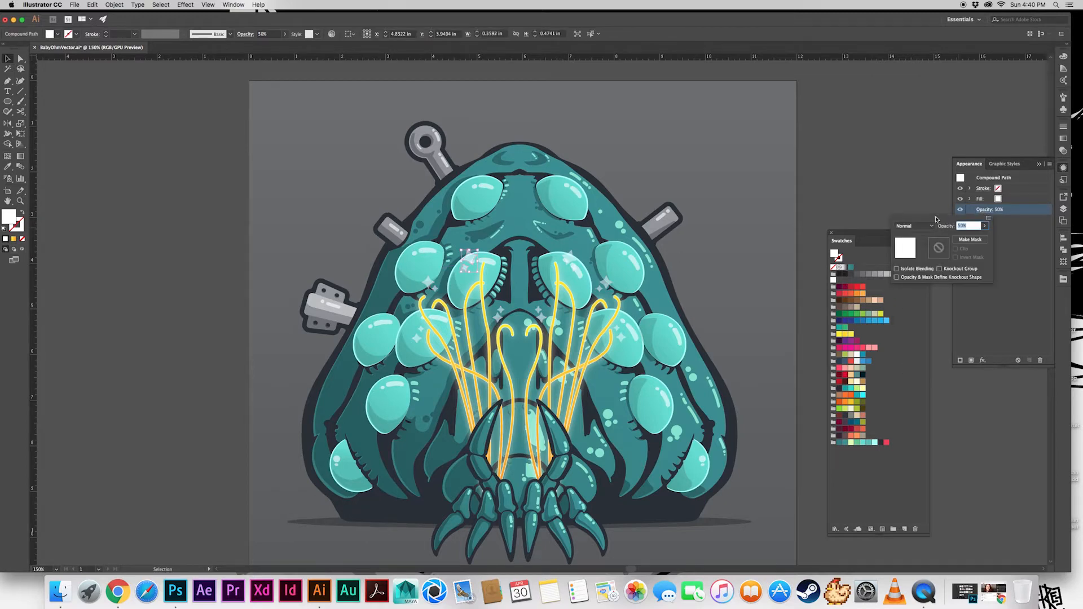
pyautogui.write('100')
pyautogui.press('Return')
pyautogui.click(684, 163)
# Copy the solid white appearance from the left inner middle eye's star pair to all the other stars with the Eyedropper
pyautogui.click(429, 282)
pyautogui.press('i')
pyautogui.click(472, 257)
pyautogui.press('v')
pyautogui.click(417, 339)
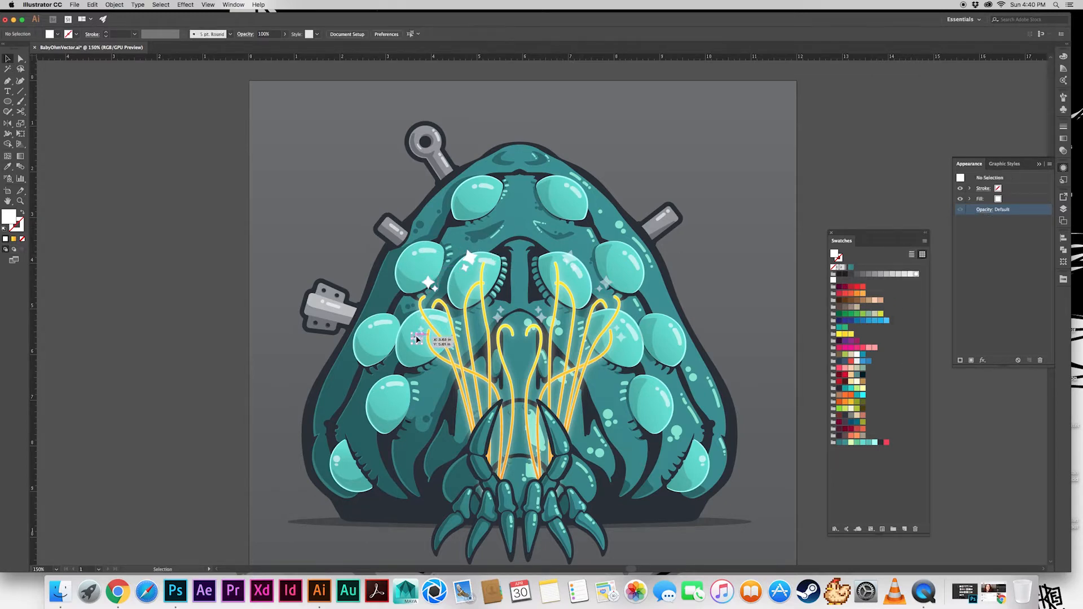
pyautogui.keyDown('shift'); pyautogui.click(421, 330); pyautogui.keyUp('shift')
pyautogui.keyDown('shift'); pyautogui.click(497, 317); pyautogui.keyUp('shift')
pyautogui.keyDown('shift'); pyautogui.click(500, 309); pyautogui.keyUp('shift')
pyautogui.press('super+equal')
pyautogui.press('super+equal')
pyautogui.keyDown('shift'); pyautogui.click(700, 273); pyautogui.keyUp('shift')
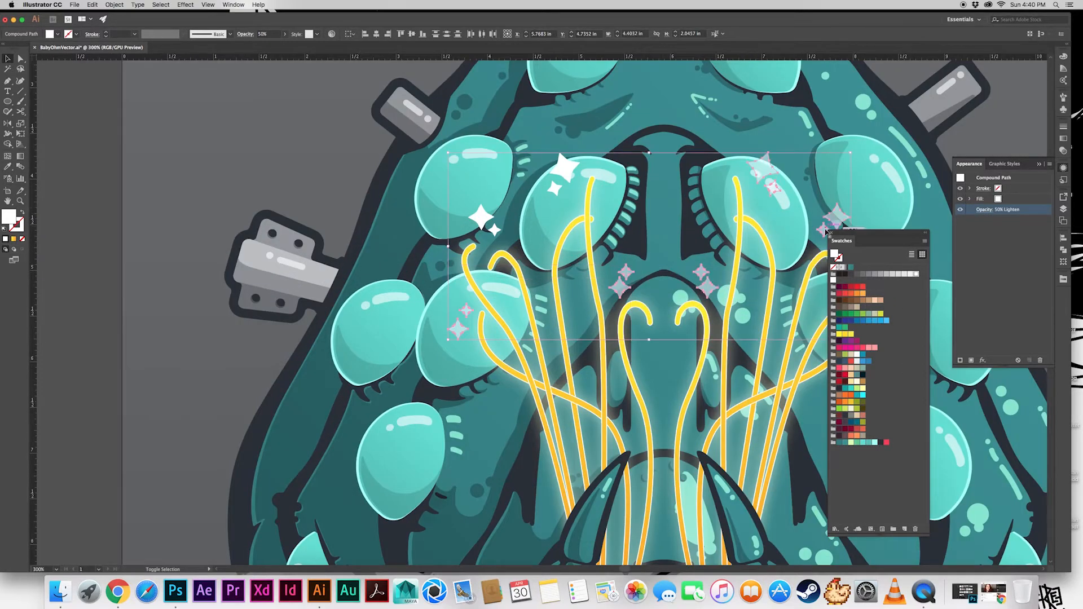
pyautogui.hscroll(5, 697, 289)
pyautogui.scroll(-2, 698, 289)
pyautogui.press('i')
pyautogui.click(416, 127)
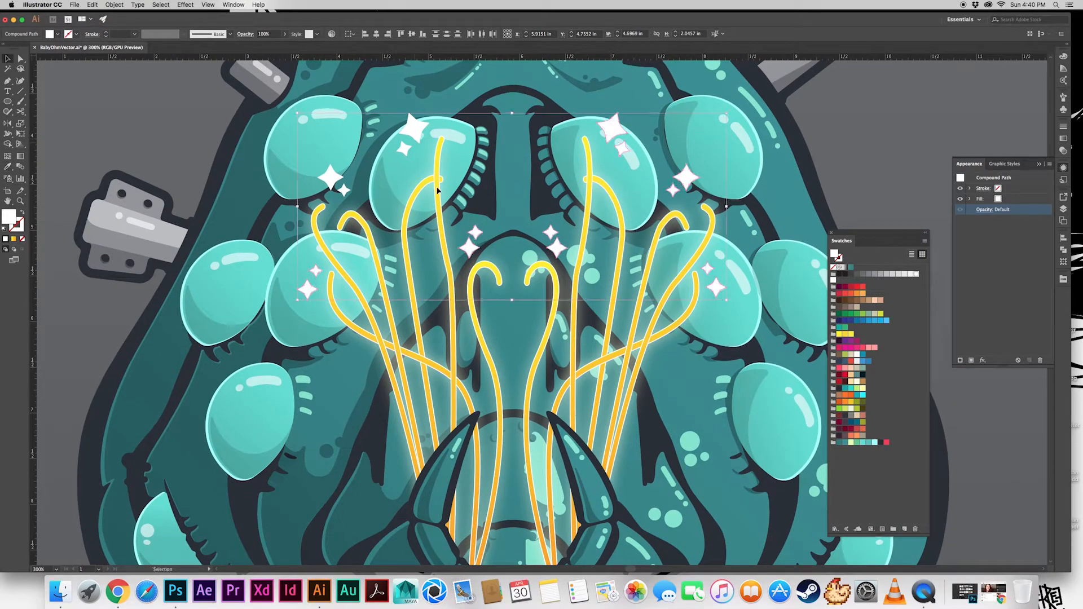
pyautogui.press('v')
pyautogui.click(57, 34)
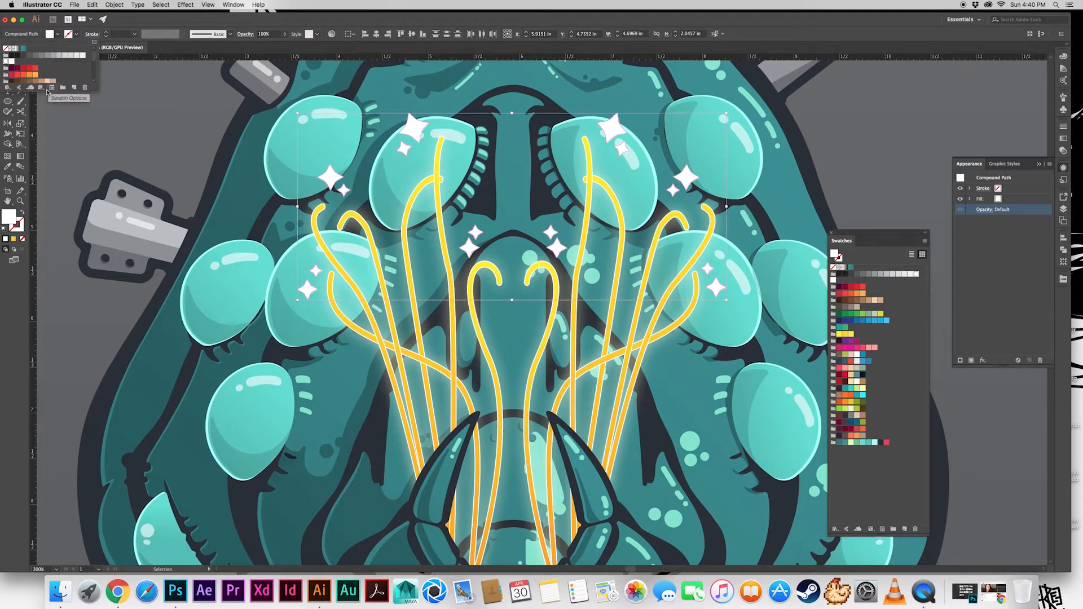
pyautogui.moveTo(96, 90); pyautogui.dragTo(187, 264)
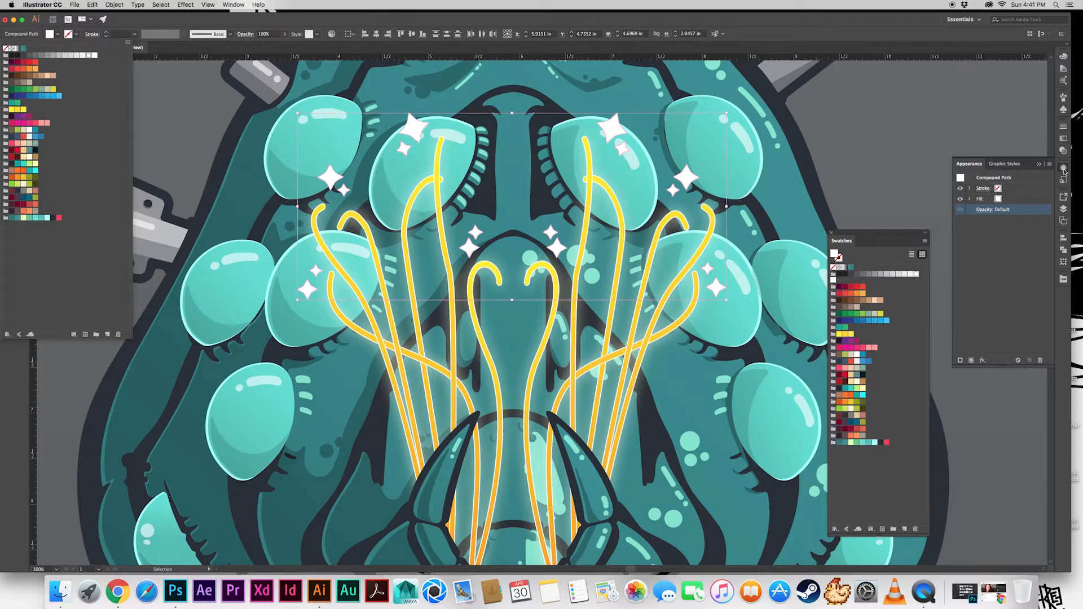
pyautogui.click(1063, 208)
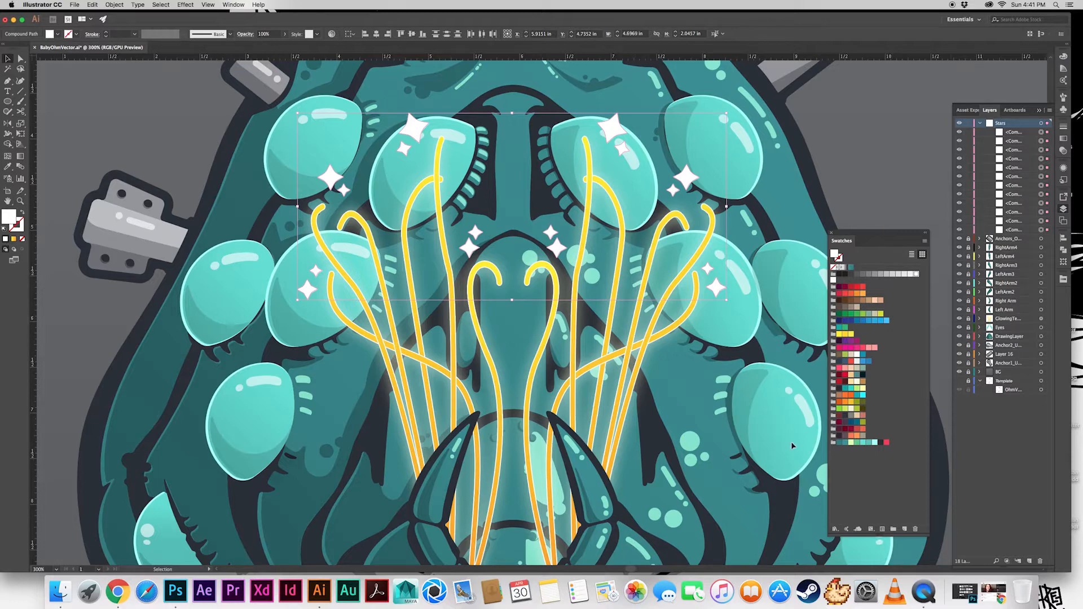
# Fill all the stars with a radial gradient running from yellow to orange
pyautogui.click(846, 266)
pyautogui.click(1064, 138)
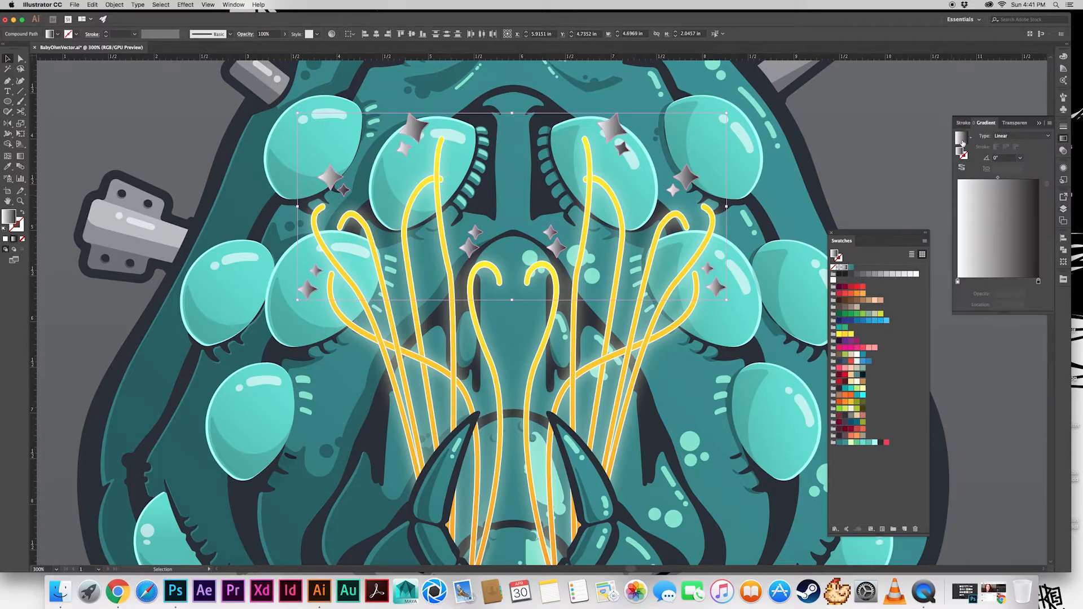
pyautogui.moveTo(845, 335); pyautogui.dragTo(957, 281)
pyautogui.moveTo(856, 294); pyautogui.dragTo(1039, 281)
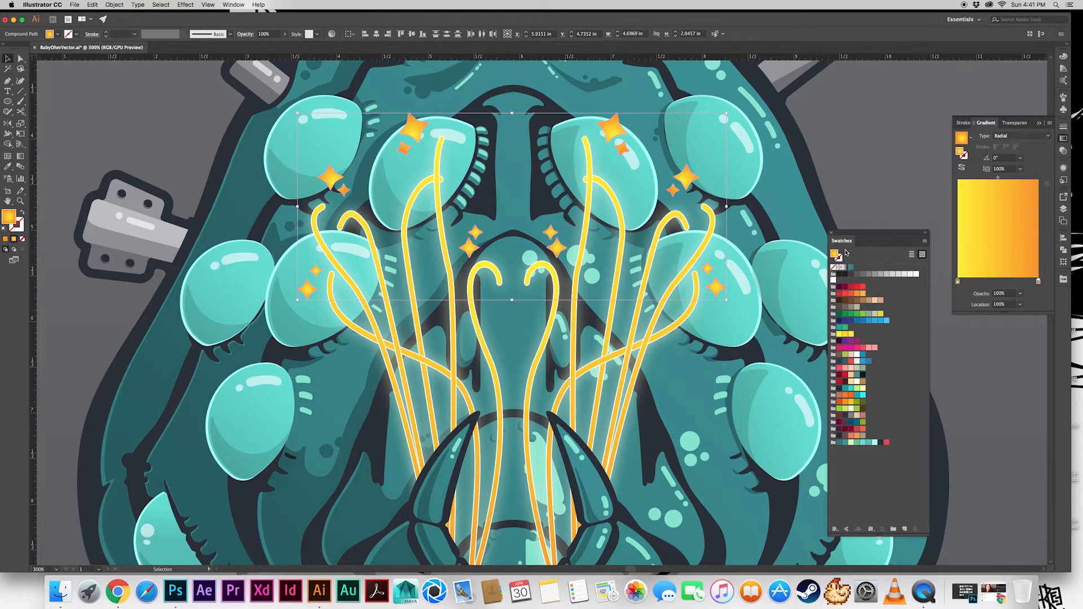
pyautogui.click(841, 179)
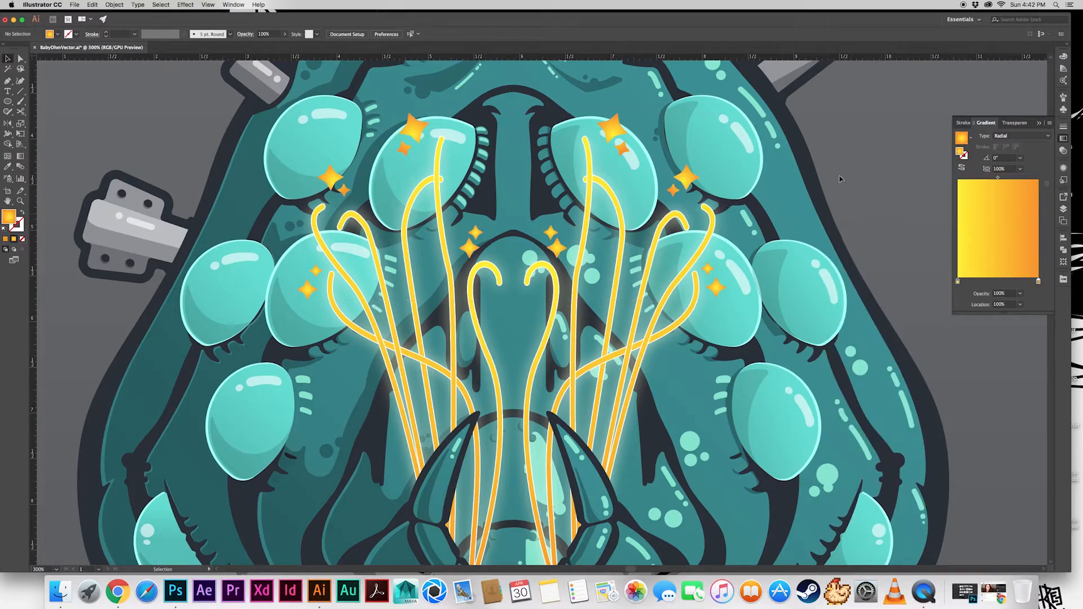
# Nudge all the stars upward and enlarge them together from their center to about 4.89 in overall width
pyautogui.press('super+minus')
pyautogui.press('super+minus')
pyautogui.press('super+minus')
pyautogui.press('super+equal')
pyautogui.press('super+equal')
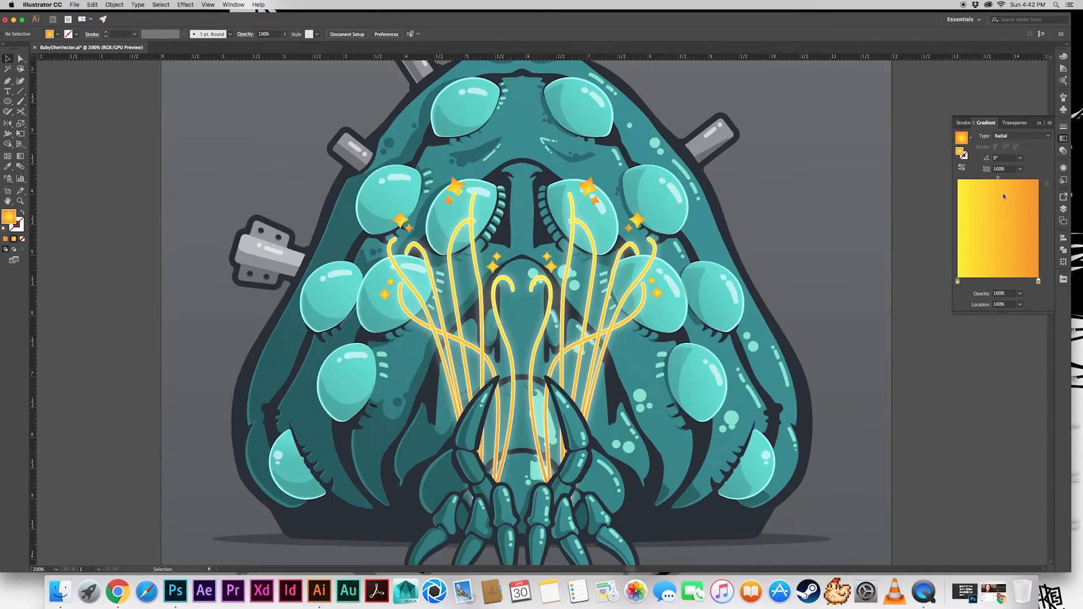
pyautogui.click(1063, 209)
pyautogui.click(1045, 123)
pyautogui.keyDown('shift'); pyautogui.click(546, 254); pyautogui.keyUp('shift')
pyautogui.press('Up')
pyautogui.press('Up')
pyautogui.press('Up')
pyautogui.press('Up')
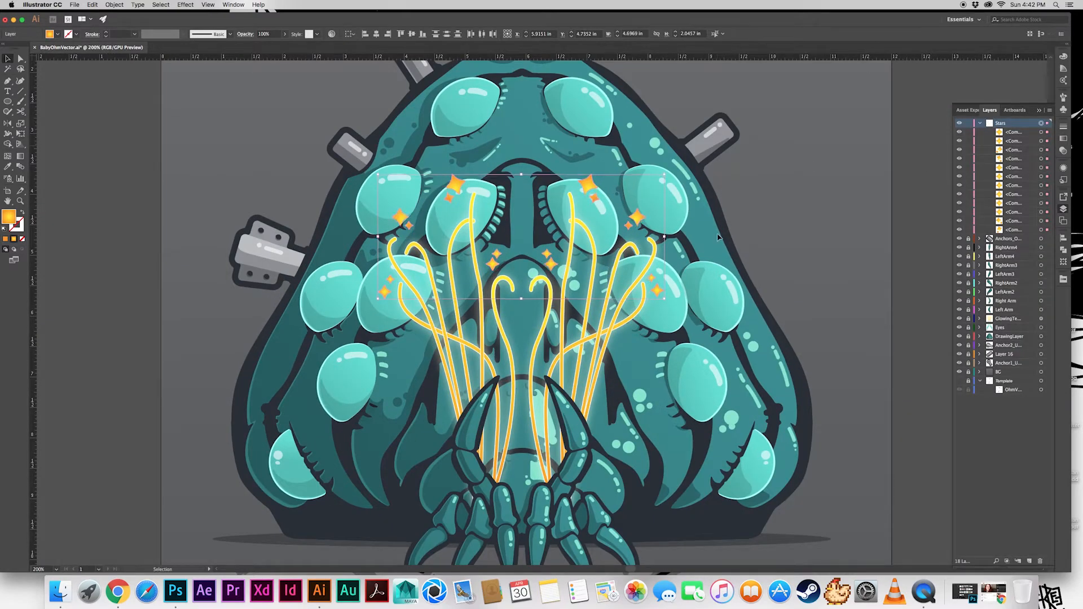
pyautogui.moveTo(665, 174); pyautogui.dragTo(673, 170)
pyautogui.click(829, 245)
# Apply an Outer Glow to the whole Stars layer with Screen mode, 75% opacity and 0.07 in blur
pyautogui.click(1041, 123)
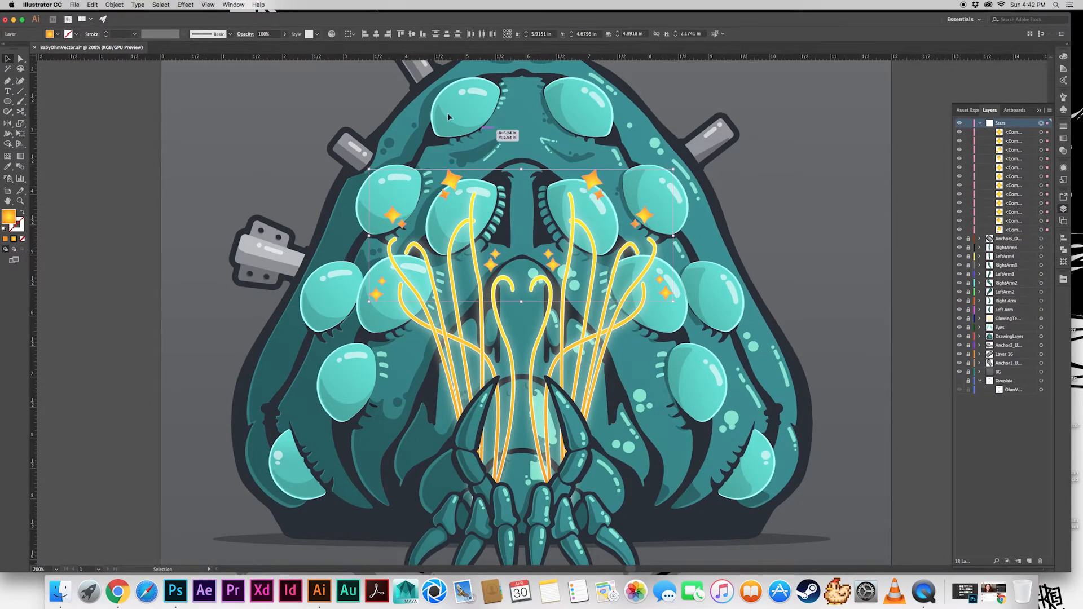
pyautogui.click(185, 5)
pyautogui.moveTo(265, 109)
pyautogui.click(325, 140)
pyautogui.click(789, 246)
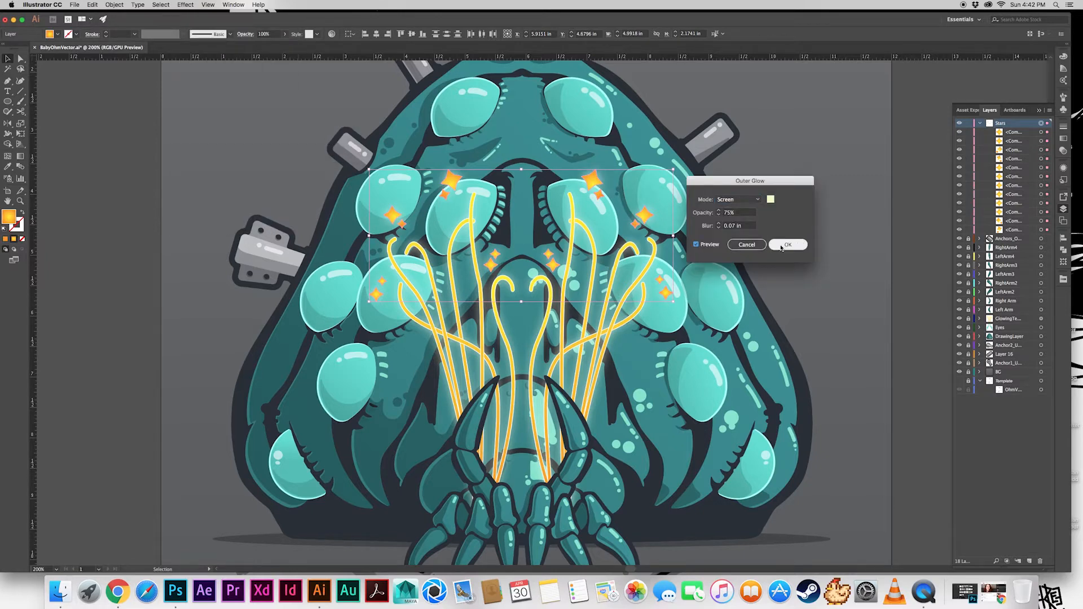
pyautogui.click(781, 181)
pyautogui.press('super+minus')
pyautogui.press('super+minus')
pyautogui.press('super+equal')
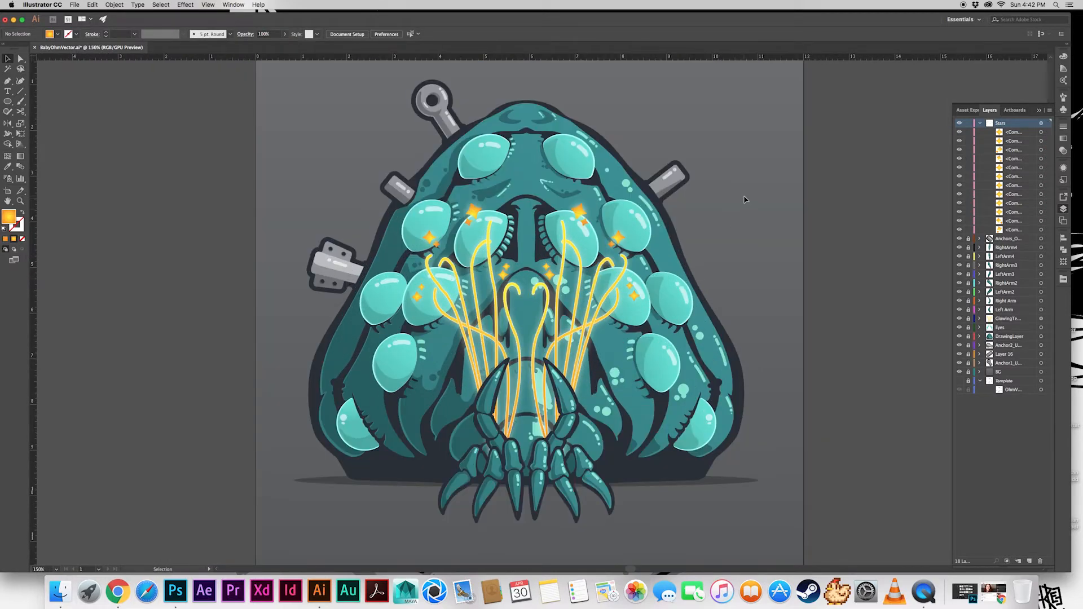
# Toggle the Stars layer's visibility to compare the artwork with and without the glowing stars
pyautogui.click(960, 123)
pyautogui.click(959, 123)
pyautogui.click(960, 124)
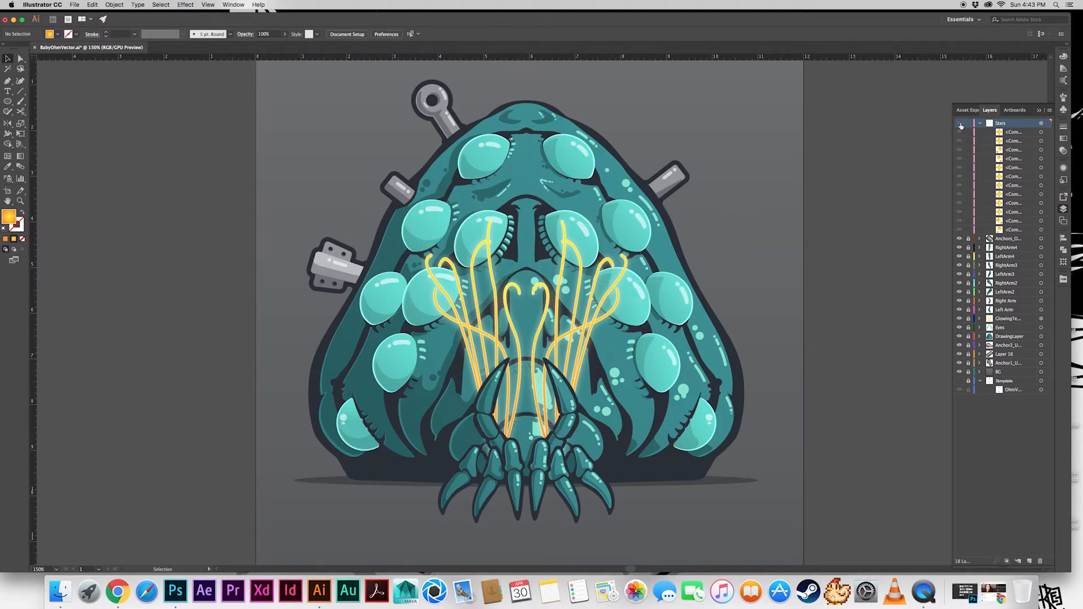
pyautogui.click(960, 124)
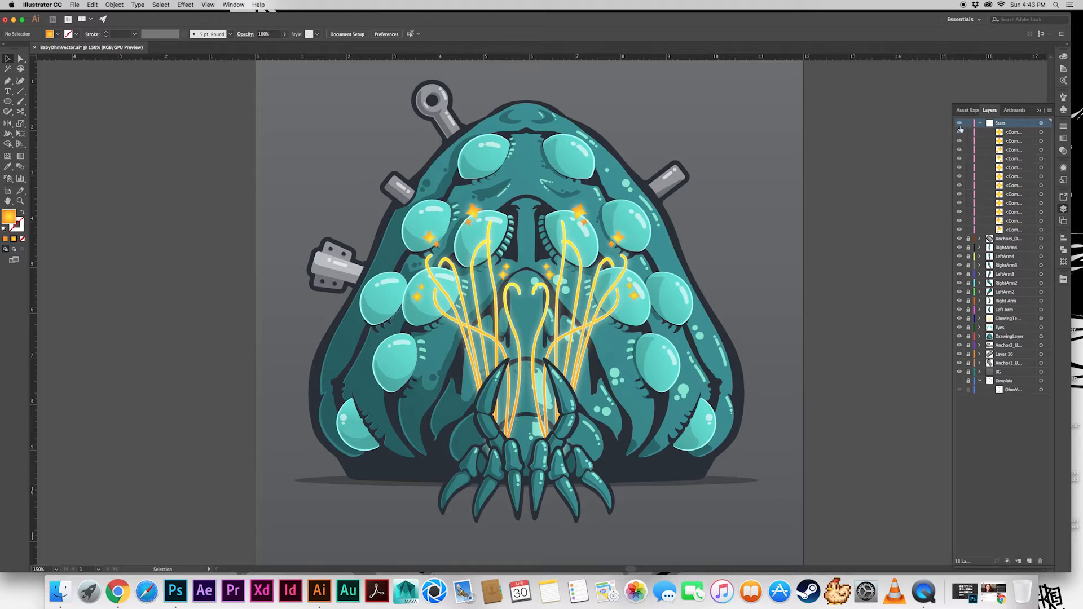
pyautogui.click(960, 124)
pyautogui.click(960, 124)
# Find the ground shadow ellipse inside DrawingLayer and cut it out of that layer
pyautogui.click(980, 123)
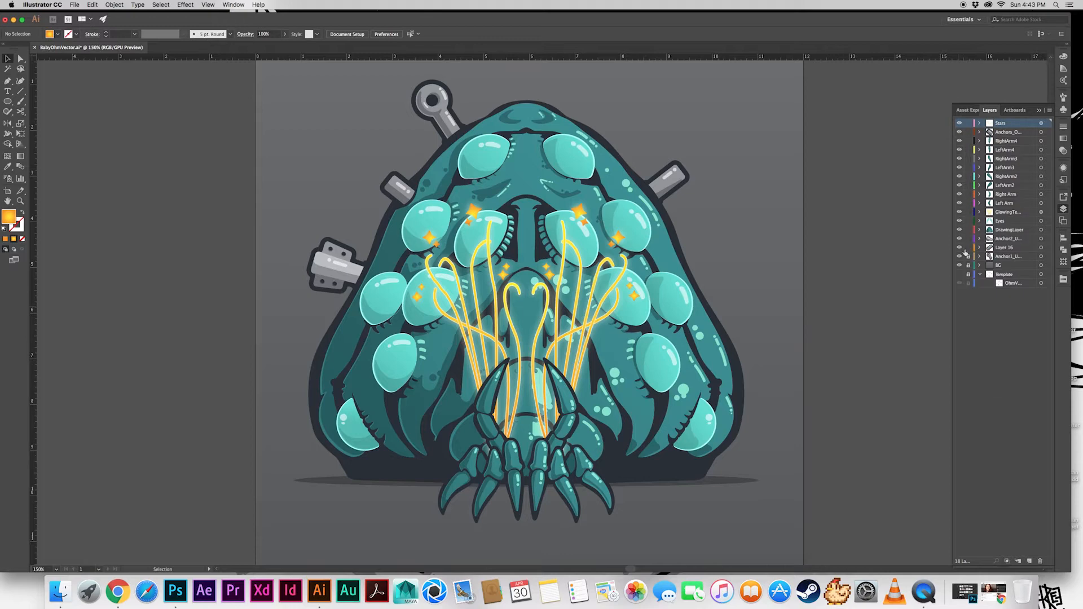
pyautogui.click(979, 229)
pyautogui.scroll(-5, 1020, 301)
pyautogui.scroll(5, 1020, 301)
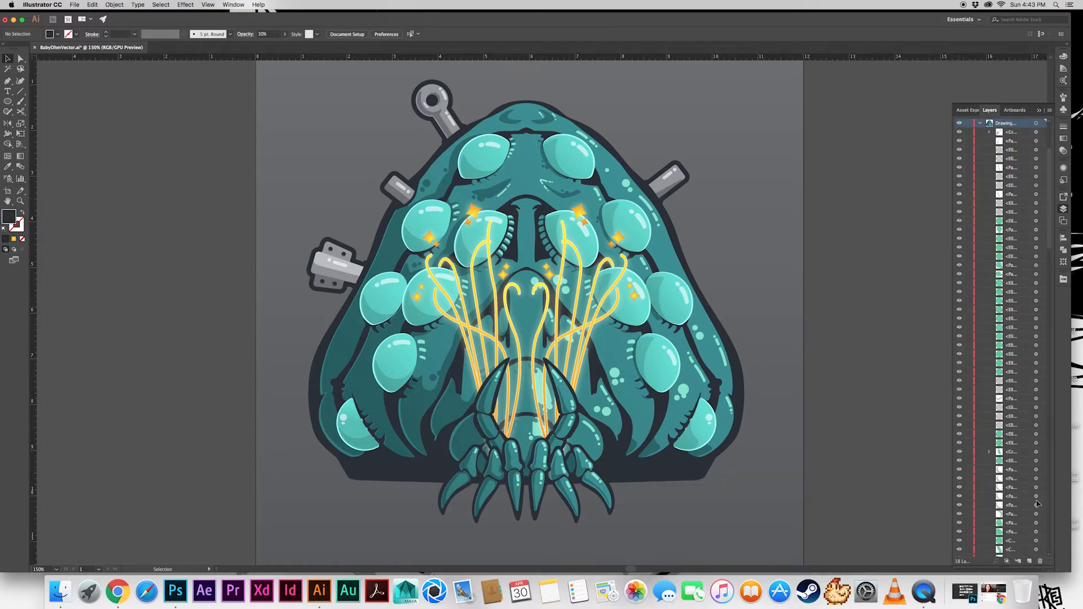
# Create a layer named Shadow directly above BG and paste the ground shadow ellipse into it in place
pyautogui.click(979, 229)
pyautogui.click(968, 265)
pyautogui.click(1010, 265)
pyautogui.click(1030, 562)
pyautogui.doubleClick(1005, 267)
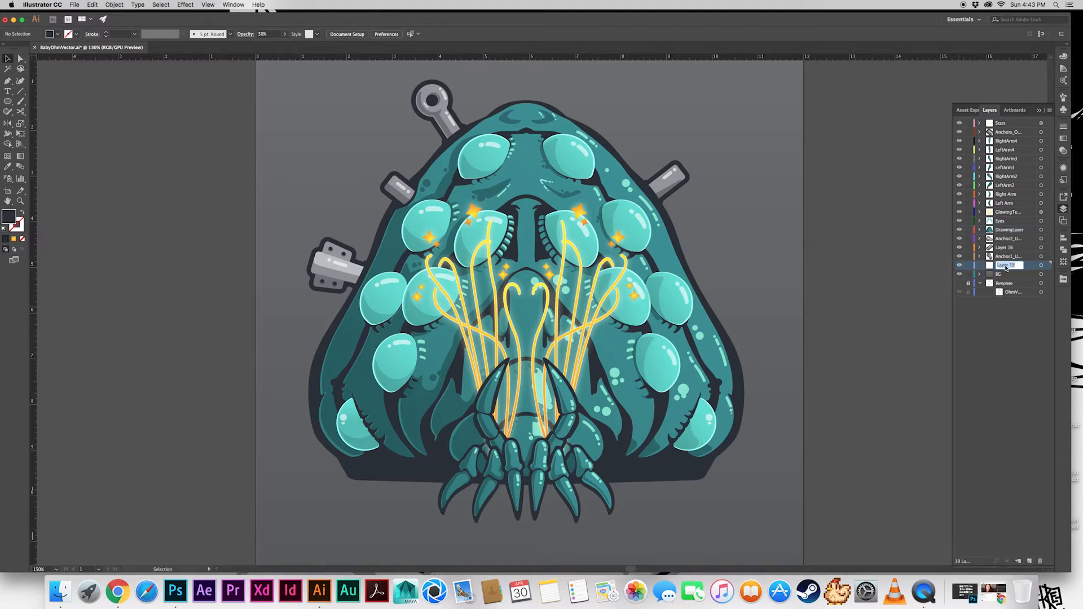
pyautogui.press('super+f')
pyautogui.click(999, 332)
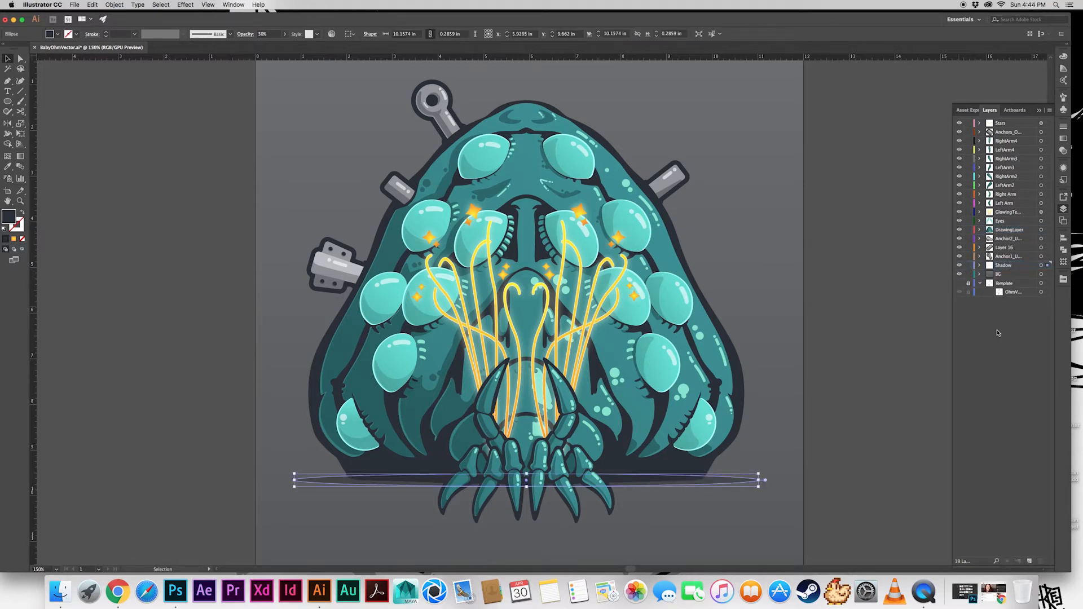
pyautogui.click(784, 316)
pyautogui.click(850, 304)
# Copy the artwork of all creature layers into a new layer above BG and unite it into one silhouette
pyautogui.scroll(-1, 766, 359)
pyautogui.scroll(3, 767, 361)
pyautogui.scroll(-2, 767, 361)
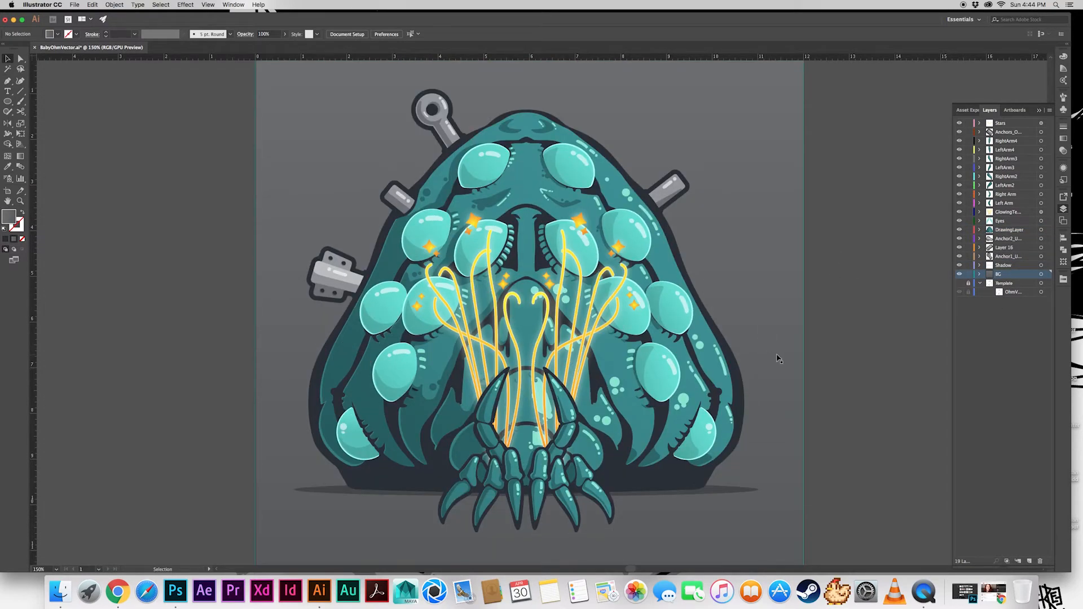
pyautogui.click(1042, 265)
pyautogui.keyDown('super'); pyautogui.click(1041, 257); pyautogui.keyUp('super')
pyautogui.keyDown('super'); pyautogui.click(1041, 247); pyautogui.keyUp('super')
pyautogui.keyDown('super'); pyautogui.click(1041, 238); pyautogui.keyUp('super')
pyautogui.moveTo(1042, 235); pyautogui.dragTo(1041, 123)
pyautogui.click(1041, 274)
pyautogui.click(1029, 561)
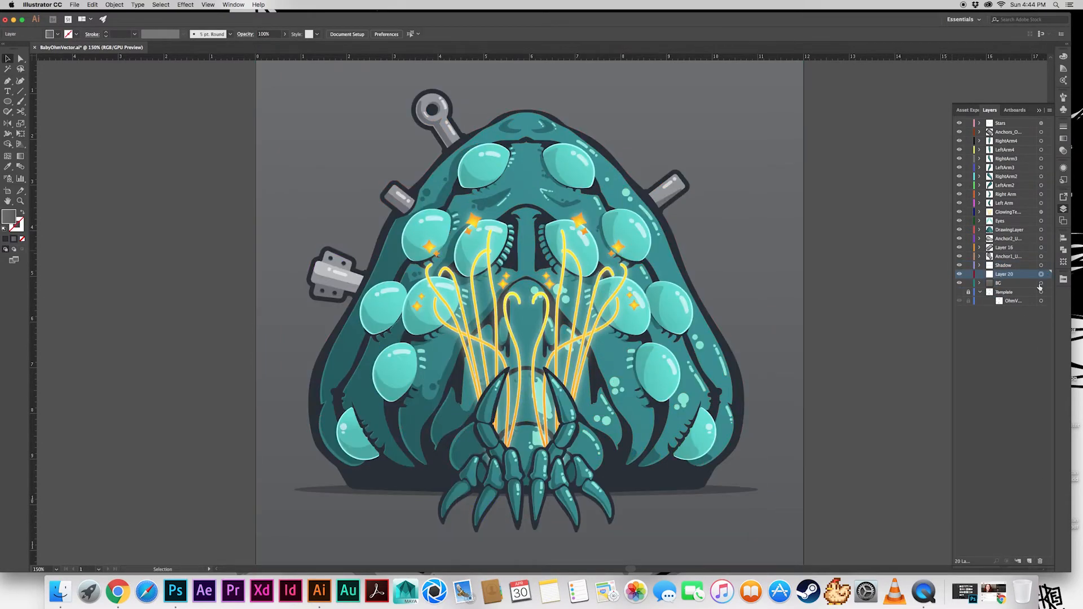
pyautogui.press('super+f')
pyautogui.click(1063, 250)
pyautogui.click(961, 260)
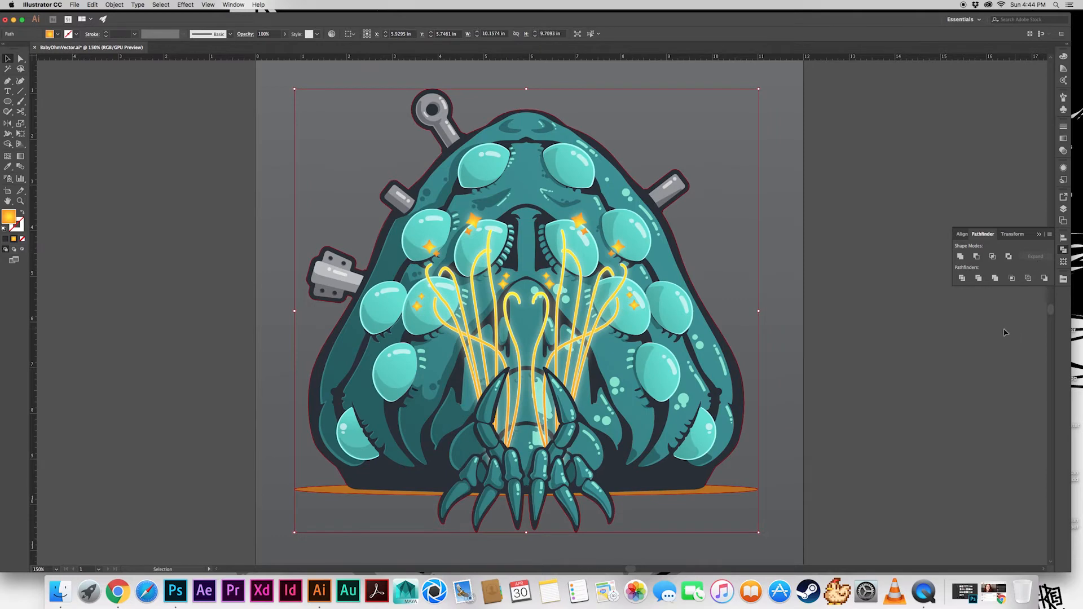
# Create a slightly larger copy of the united silhouette with Offset Path, about 10.26 in wide
pyautogui.click(1064, 209)
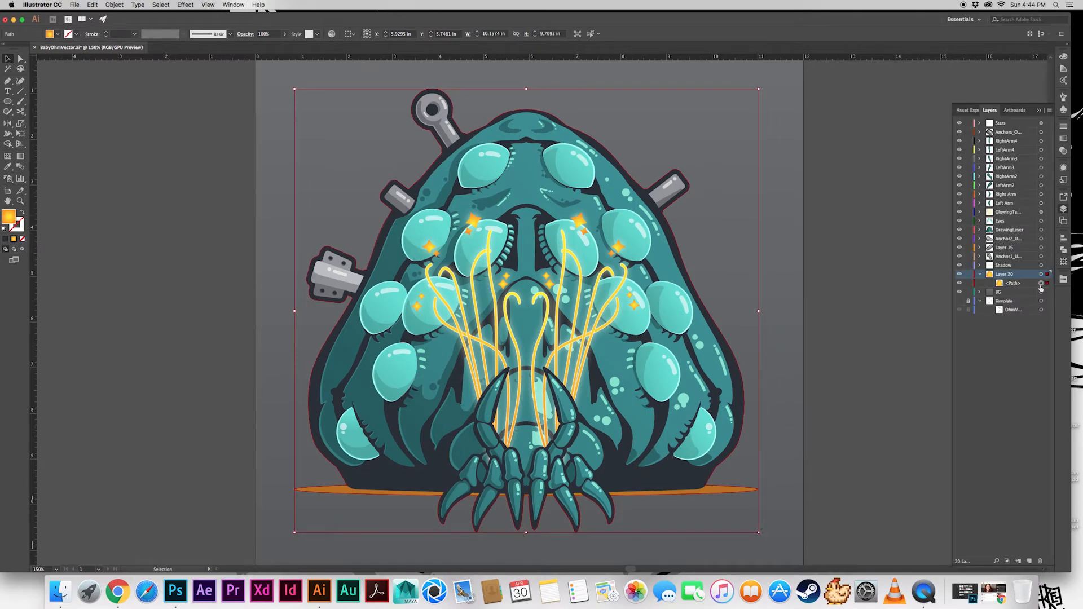
pyautogui.click(115, 4)
pyautogui.moveTo(133, 218)
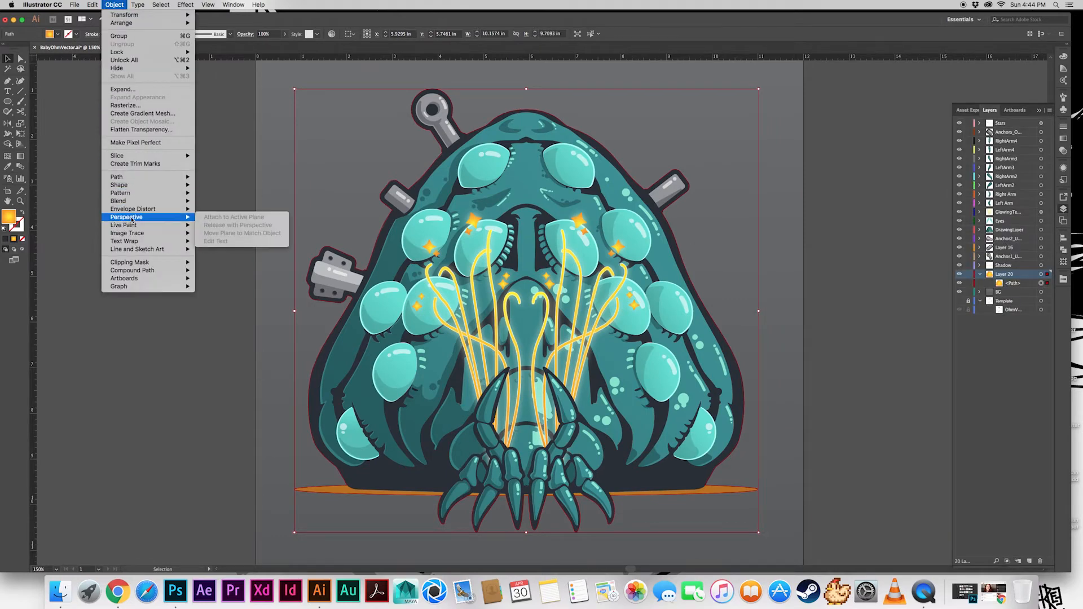
pyautogui.moveTo(130, 177)
pyautogui.click(225, 202)
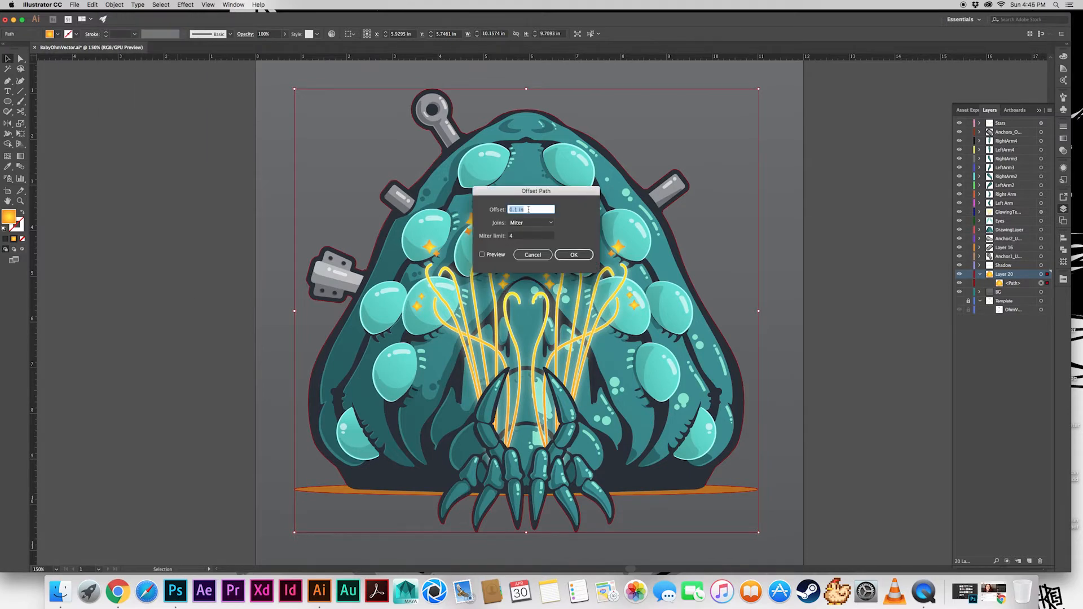
pyautogui.click(517, 211)
pyautogui.write('.75')
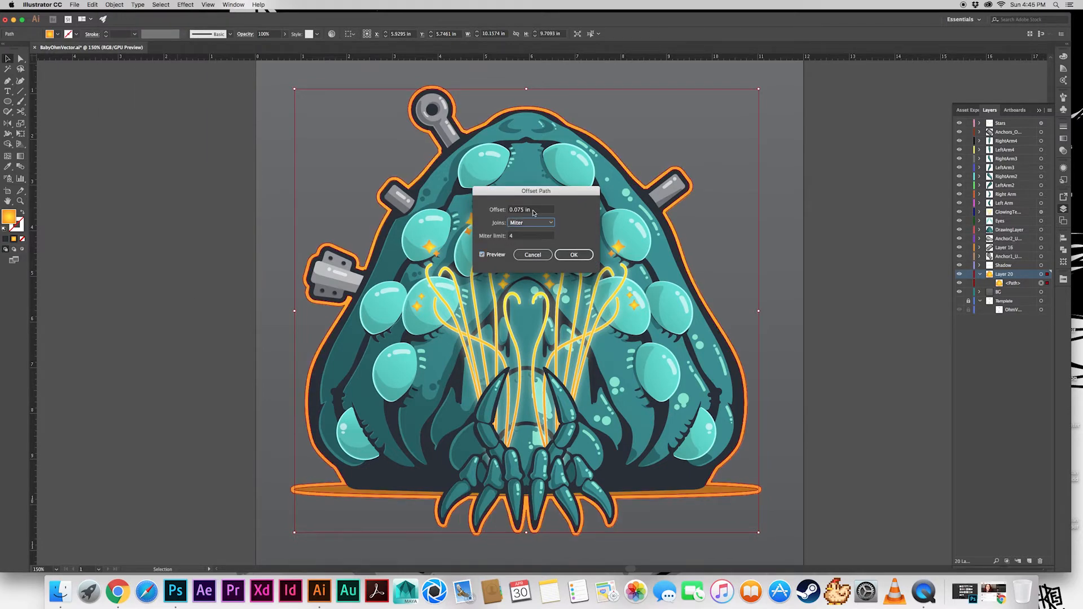
pyautogui.press('Return')
# Move the original silhouette path to a new layer above Stars and remove its fill
pyautogui.click(1041, 282)
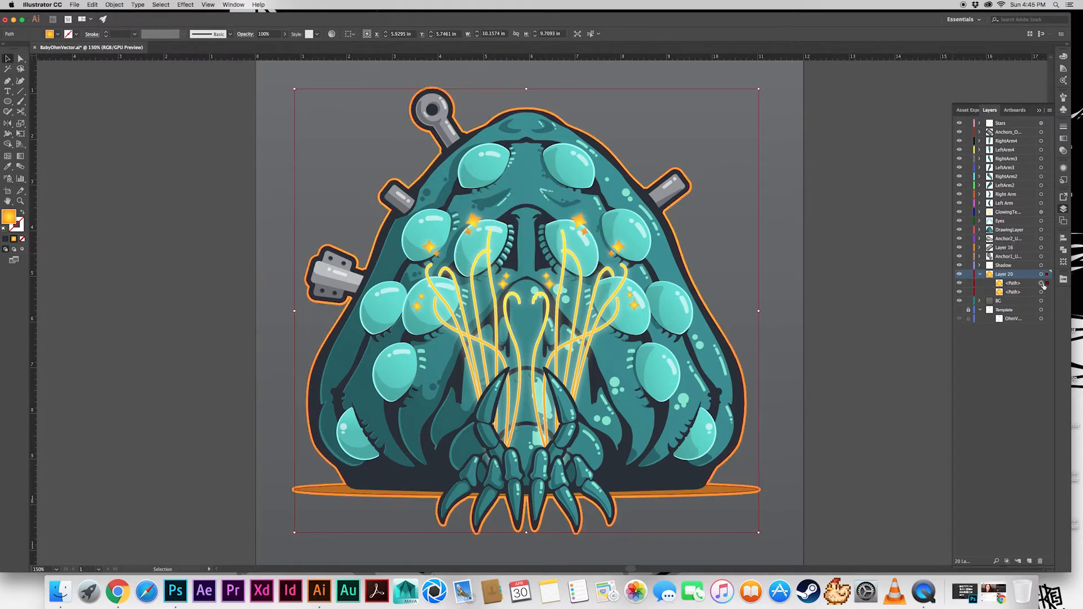
pyautogui.click(1017, 284)
pyautogui.moveTo(1031, 287); pyautogui.dragTo(1011, 125)
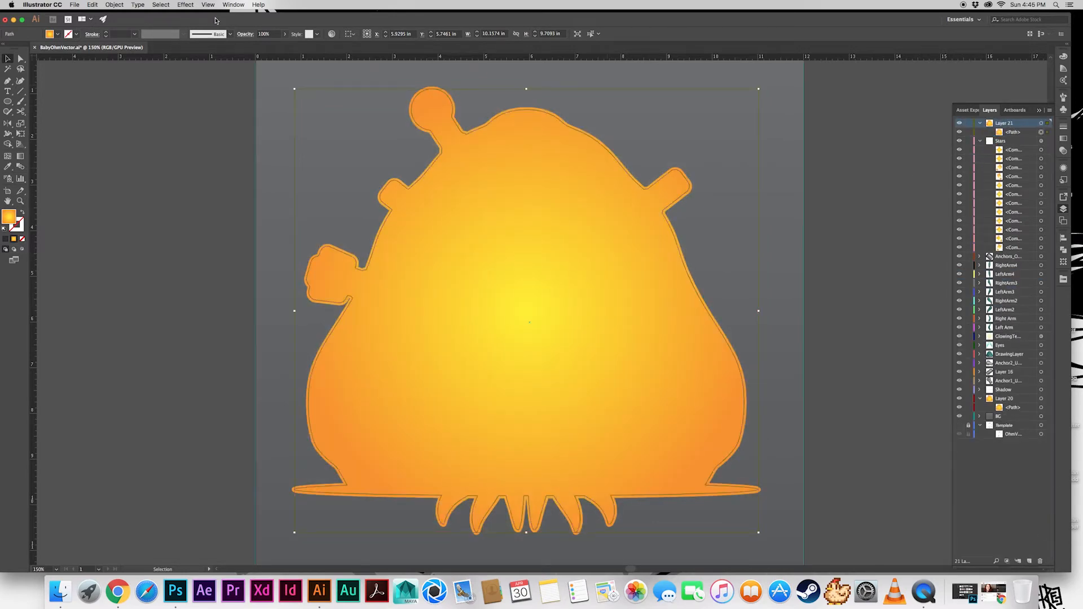
pyautogui.click(57, 34)
pyautogui.click(7, 48)
pyautogui.click(231, 106)
# Fill the offset silhouette in Layer 20 with white to form an outline behind the creature
pyautogui.click(1041, 399)
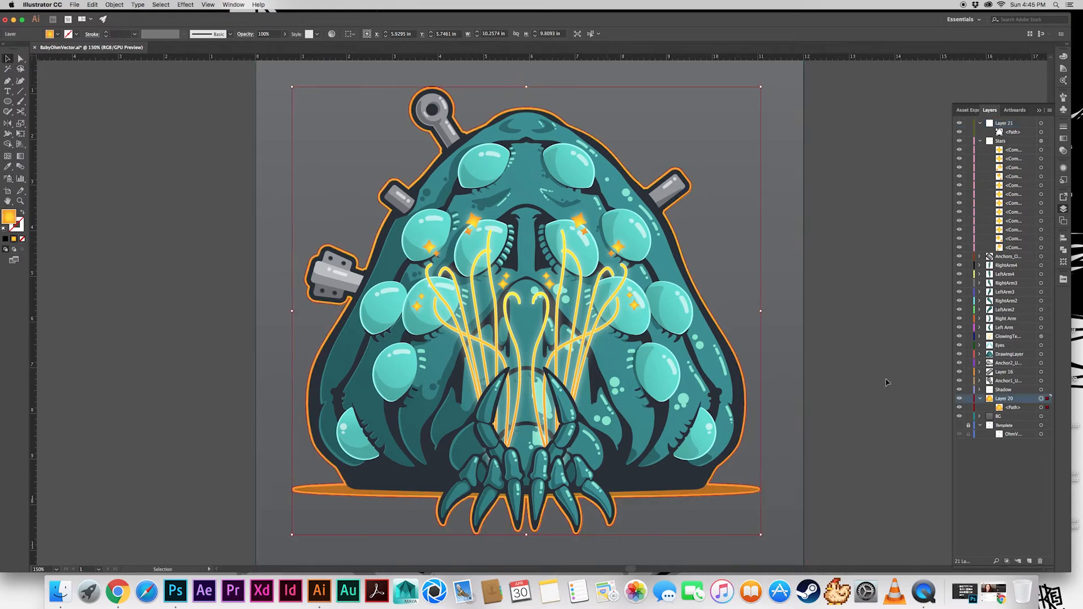
pyautogui.click(57, 35)
pyautogui.click(94, 55)
pyautogui.click(168, 172)
pyautogui.click(177, 163)
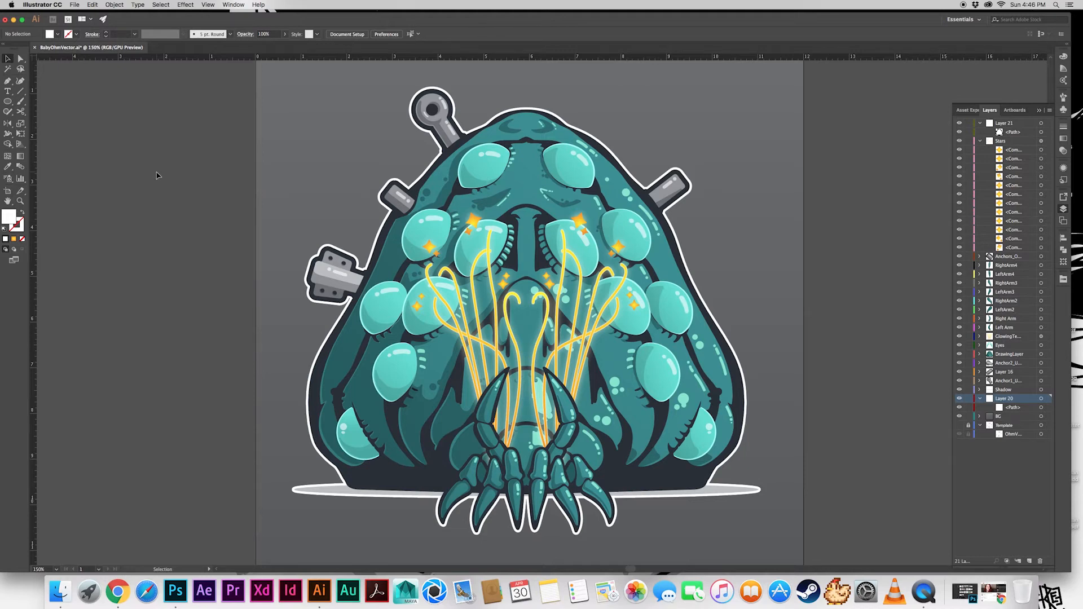
# Duplicate the upper-left ring anchor's layer and place the rotated copy on the creature's right edge
pyautogui.click(1041, 381)
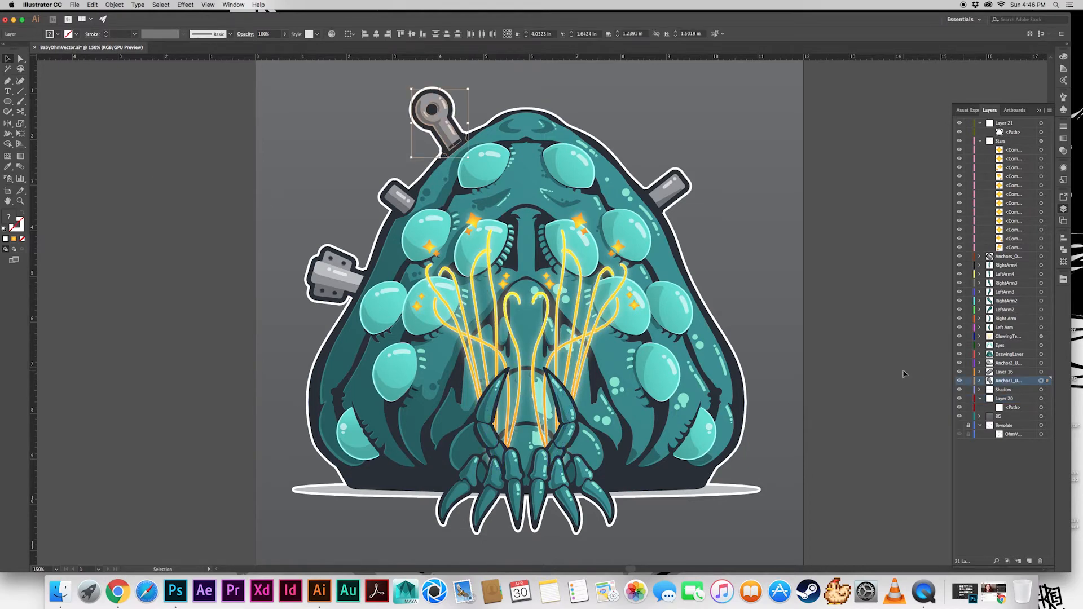
pyautogui.moveTo(1010, 381); pyautogui.dragTo(1032, 561)
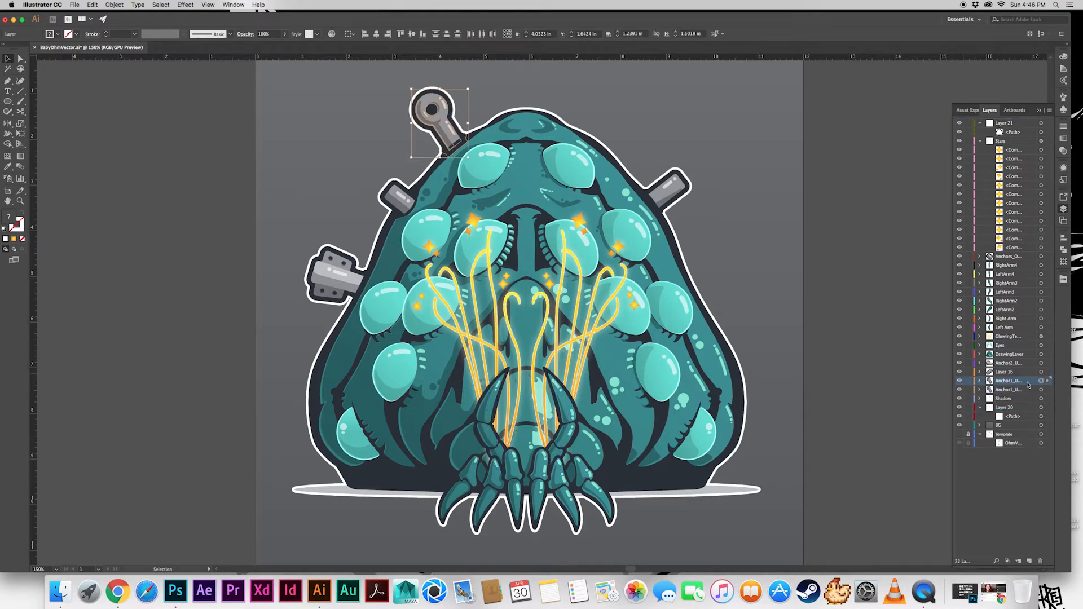
pyautogui.moveTo(444, 130); pyautogui.dragTo(682, 224)
pyautogui.moveTo(708, 181); pyautogui.dragTo(765, 304)
pyautogui.rightClick(677, 235)
pyautogui.moveTo(705, 310)
pyautogui.click(771, 332)
pyautogui.click(585, 362)
pyautogui.click(821, 325)
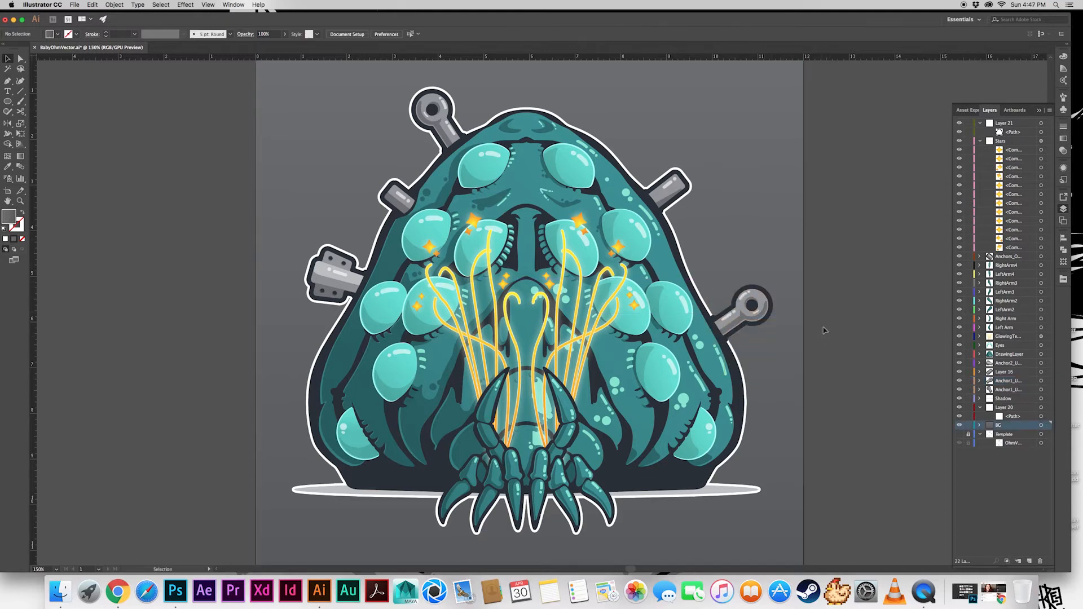
# Delete the silhouette paths from Layer 21 and Layer 20
pyautogui.click(1017, 134)
pyautogui.press('Delete')
pyautogui.click(1015, 407)
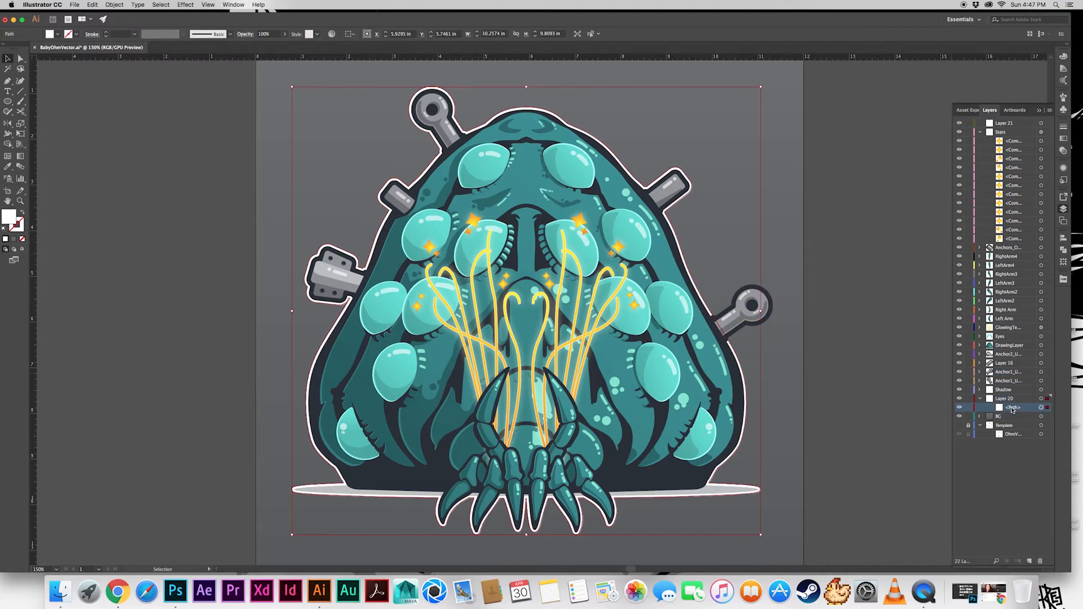
pyautogui.press('Delete')
# Copy all the creature artwork, including the new anchor, with the BG layer locked
pyautogui.press('super+a')
pyautogui.click(969, 398)
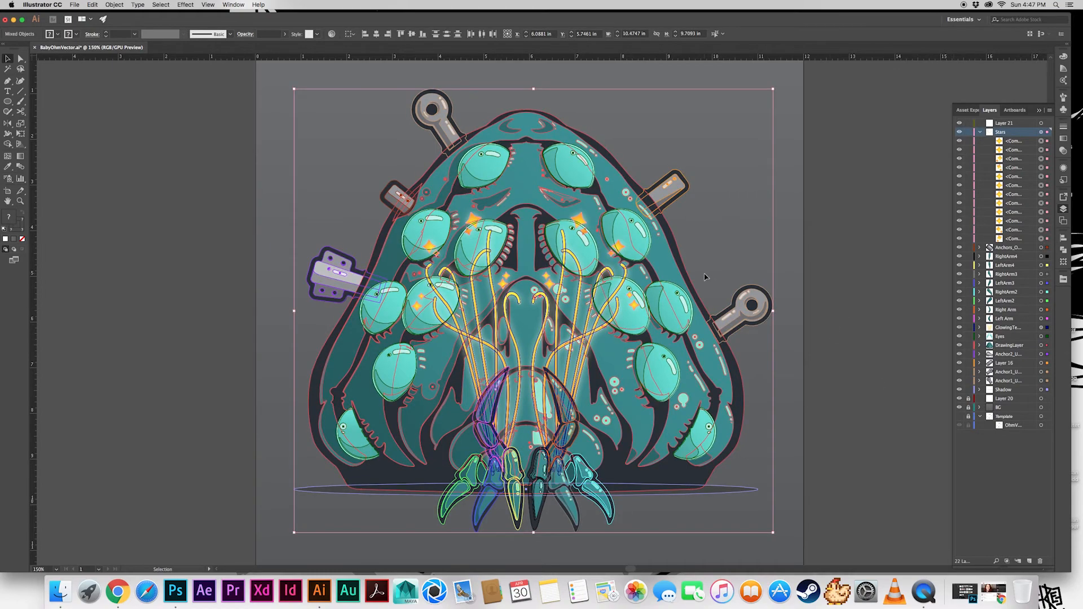
pyautogui.press('super+shift+a')
pyautogui.click(1041, 399)
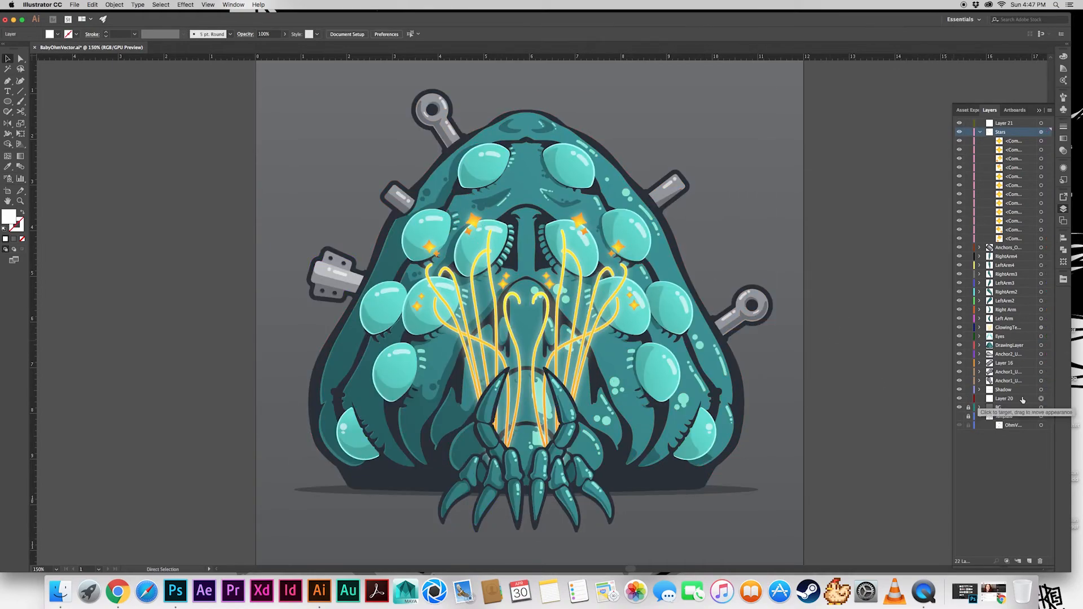
pyautogui.press('super+f')
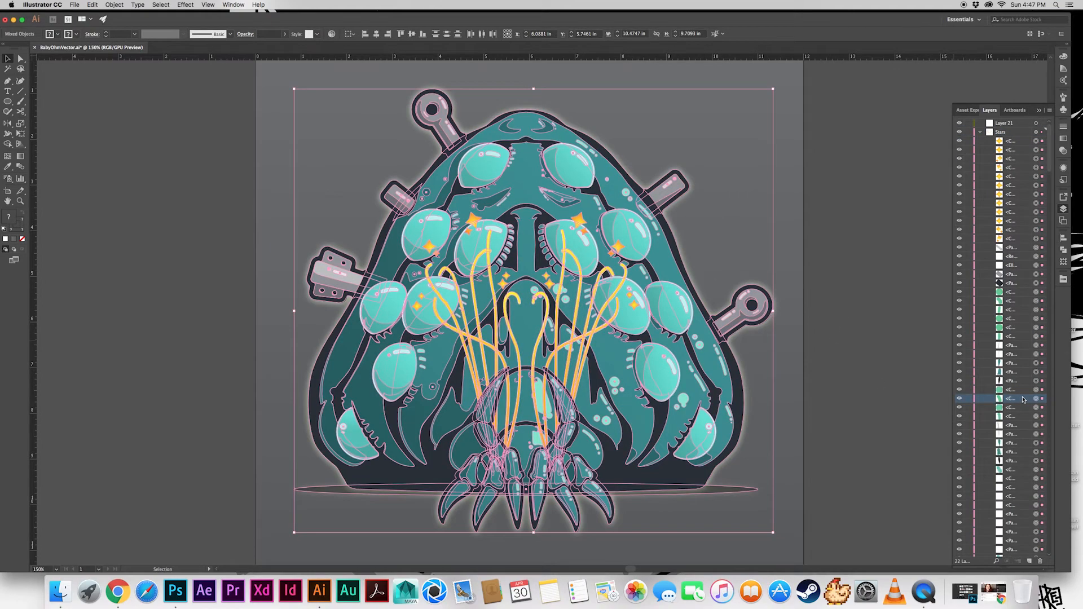
pyautogui.press('super+z')
# Paste the copied creature artwork in place into Layer 20 and unite it into one silhouette
pyautogui.click(1022, 401)
pyautogui.press('super+f')
pyautogui.click(1063, 249)
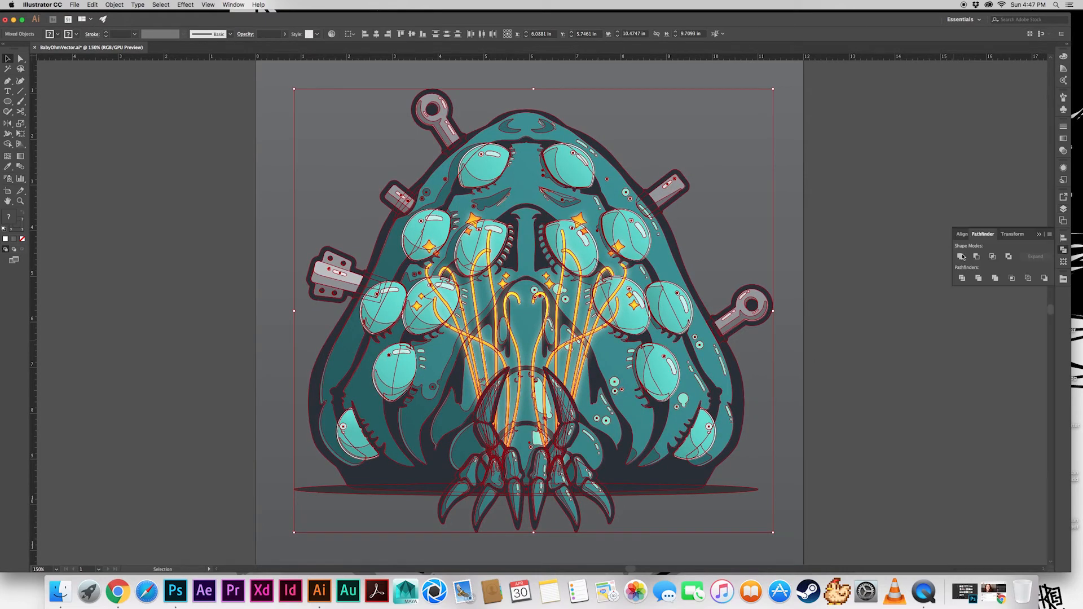
pyautogui.click(960, 256)
# Move the united silhouette into Layer 21 and rename that layer Texture
pyautogui.click(1063, 210)
pyautogui.moveTo(1009, 407); pyautogui.dragTo(1004, 124)
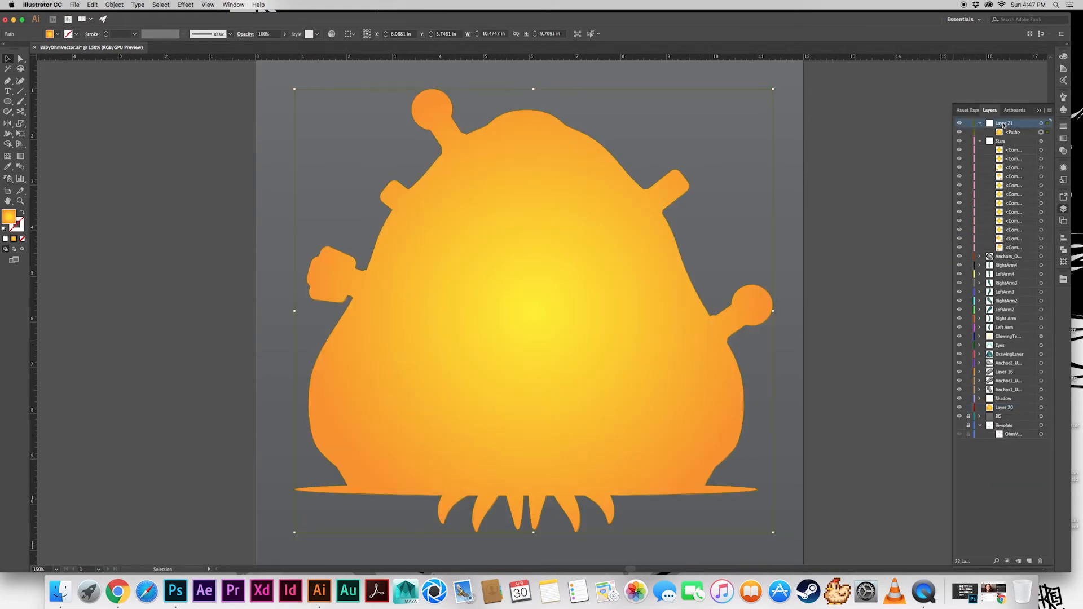
pyautogui.doubleClick(1004, 123)
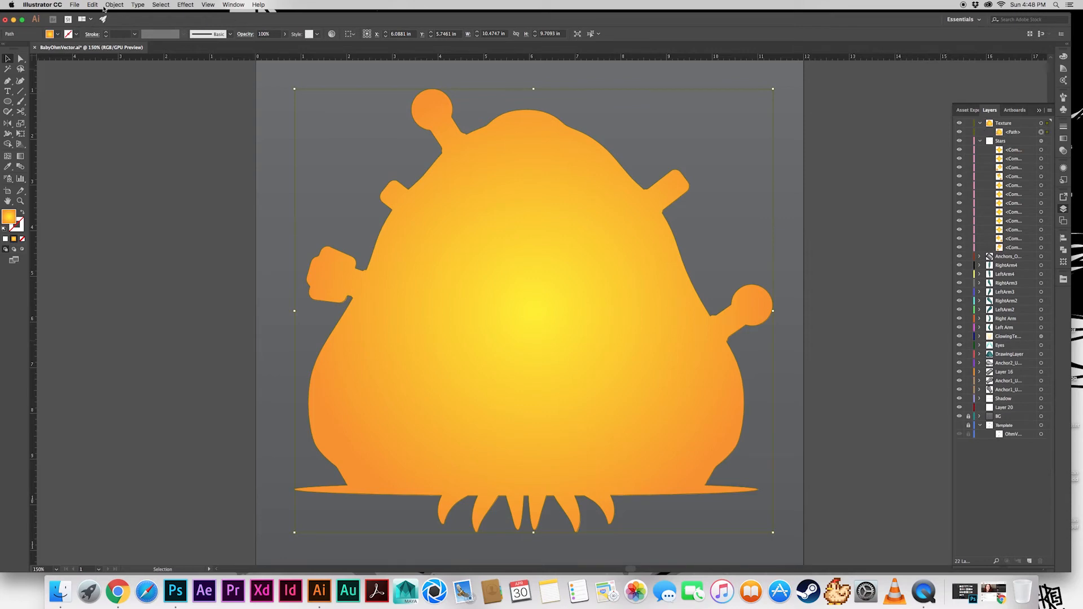
# Create an Offset Path copy of the silhouette about 10.57 in wide and move it into Layer 20
pyautogui.click(115, 5)
pyautogui.moveTo(145, 175)
pyautogui.click(220, 208)
pyautogui.press('Return')
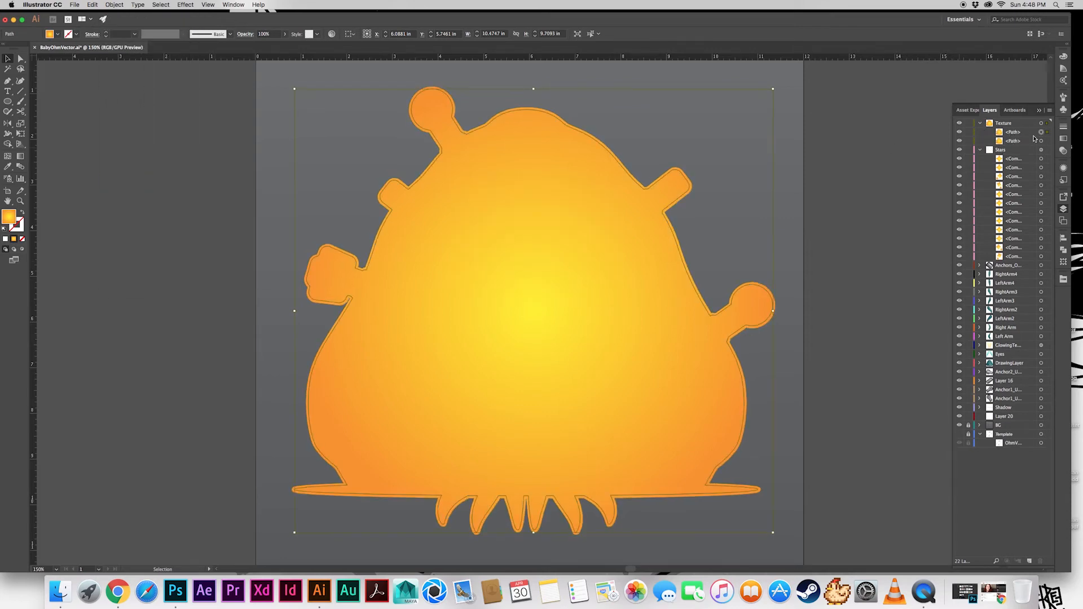
pyautogui.moveTo(1011, 143); pyautogui.dragTo(1004, 417)
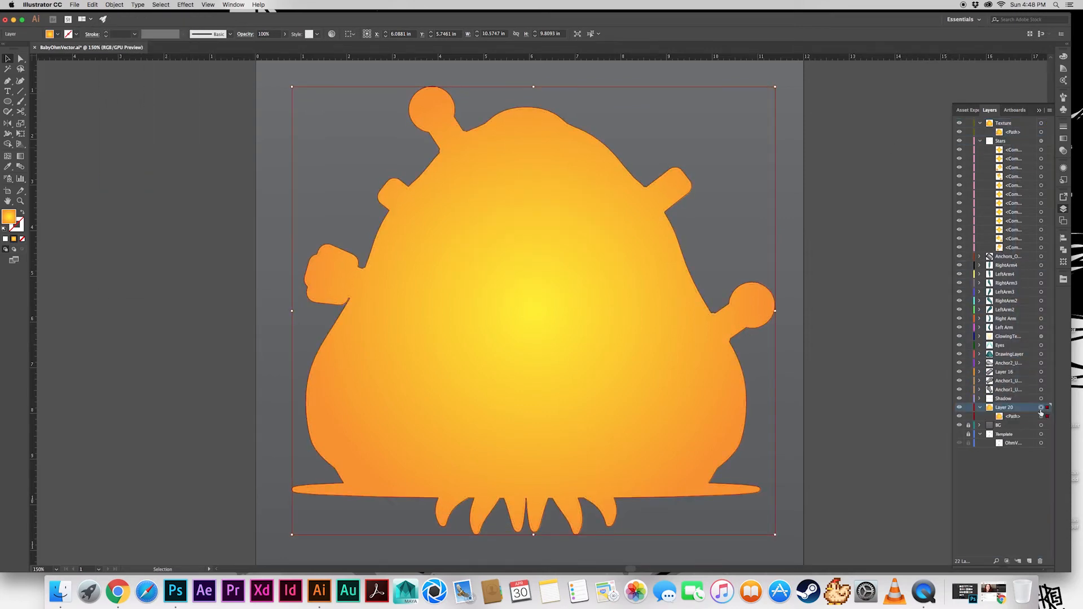
# Remove the fill from the silhouette path in the Texture layer
pyautogui.click(1040, 132)
pyautogui.click(57, 34)
pyautogui.click(5, 48)
pyautogui.click(857, 378)
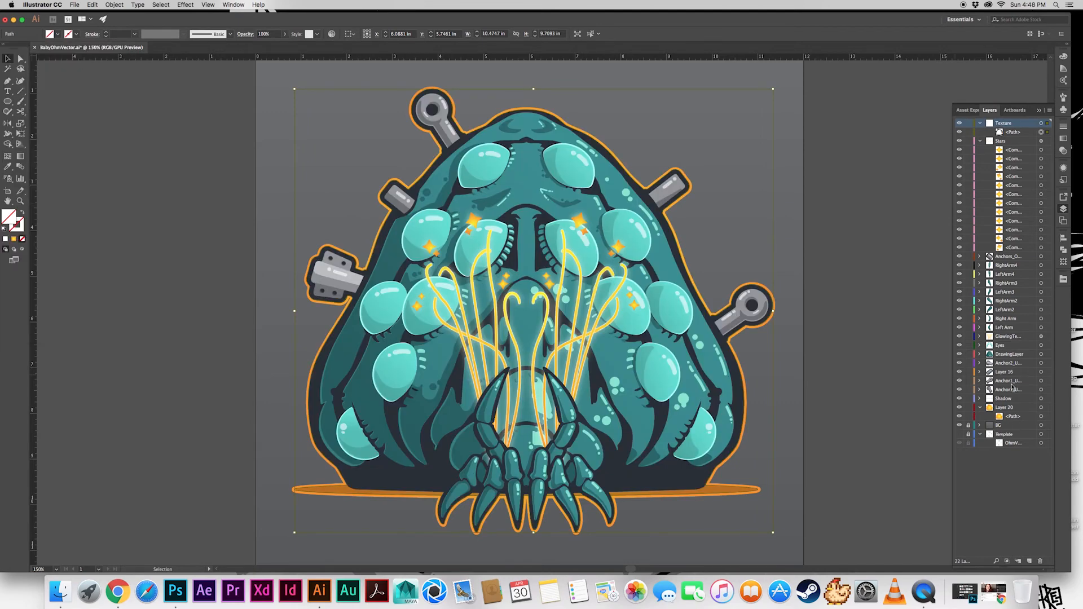
# Fill the larger silhouette in Layer 20 with white as an outline including the new right-hand anchor
pyautogui.click(1041, 416)
pyautogui.click(58, 34)
pyautogui.click(20, 49)
pyautogui.click(808, 154)
pyautogui.click(808, 153)
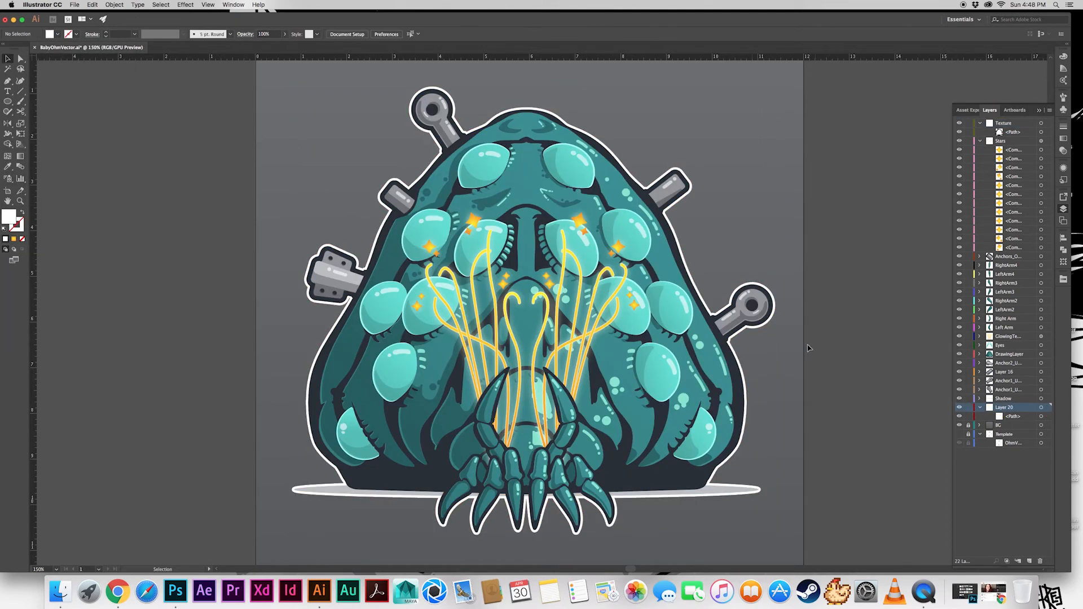
# Set the ground shadow ellipse's opacity to 60%
pyautogui.click(729, 489)
pyautogui.click(1063, 168)
pyautogui.click(984, 209)
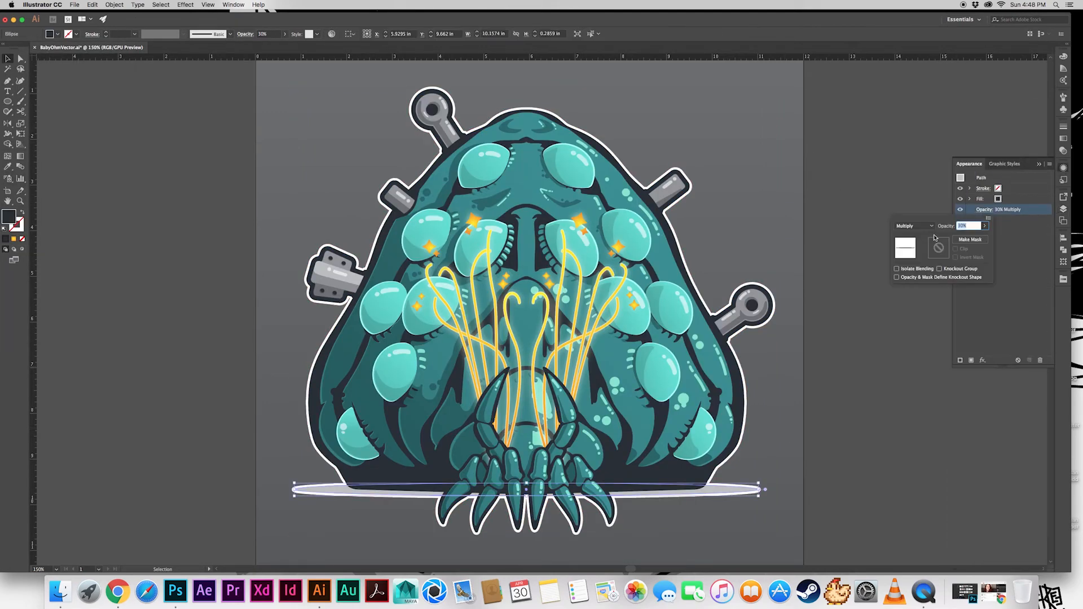
pyautogui.write('60')
pyautogui.press('Return')
pyautogui.click(825, 324)
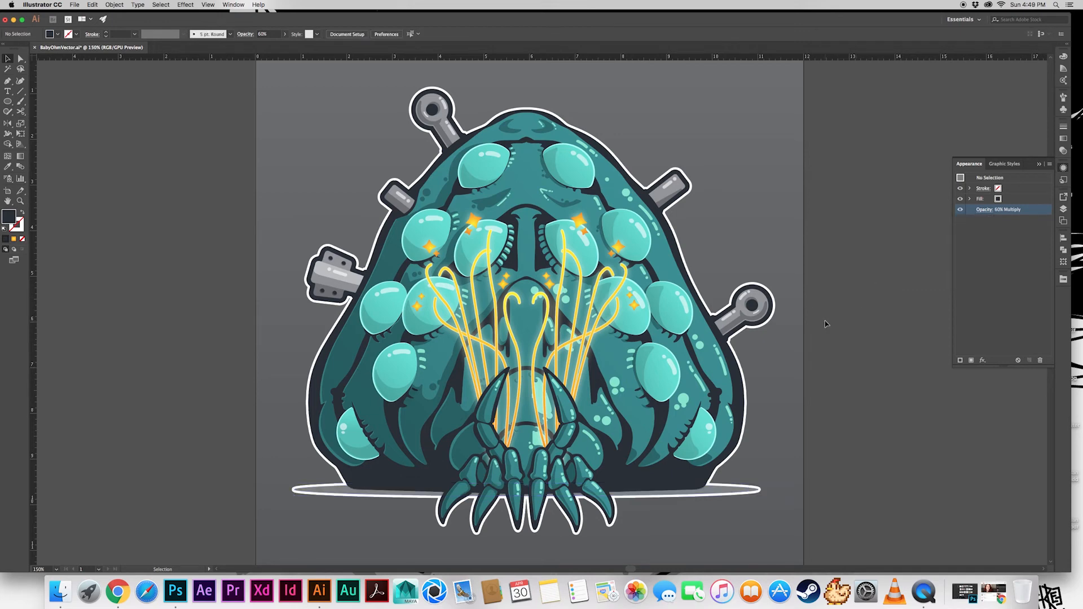
# Set the ground shadow ellipse's opacity to 80%
pyautogui.click(739, 493)
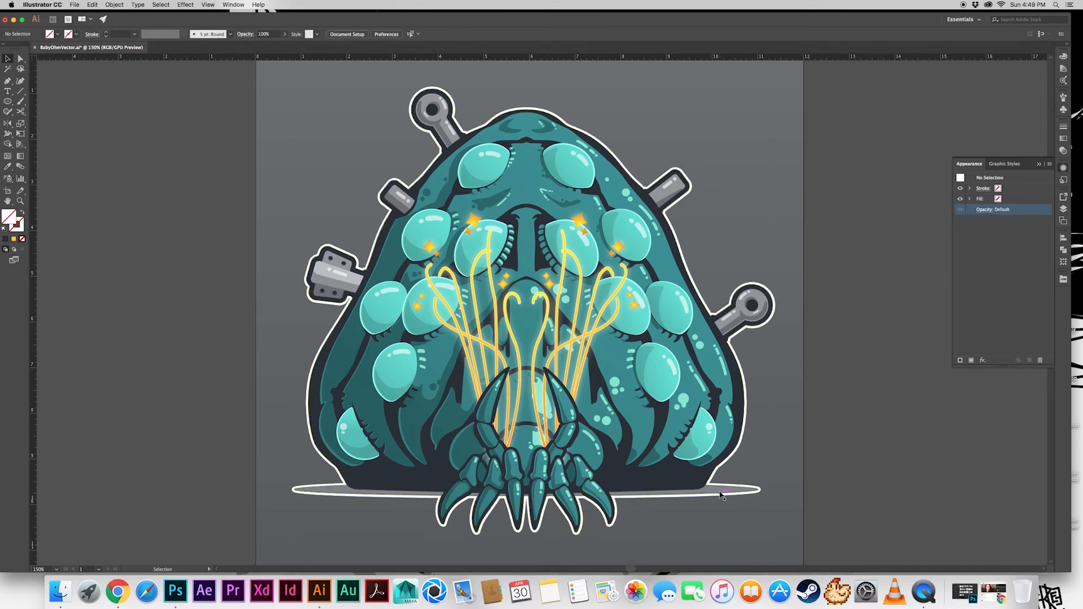
pyautogui.click(984, 209)
pyautogui.write('80')
pyautogui.press('Return')
pyautogui.click(863, 344)
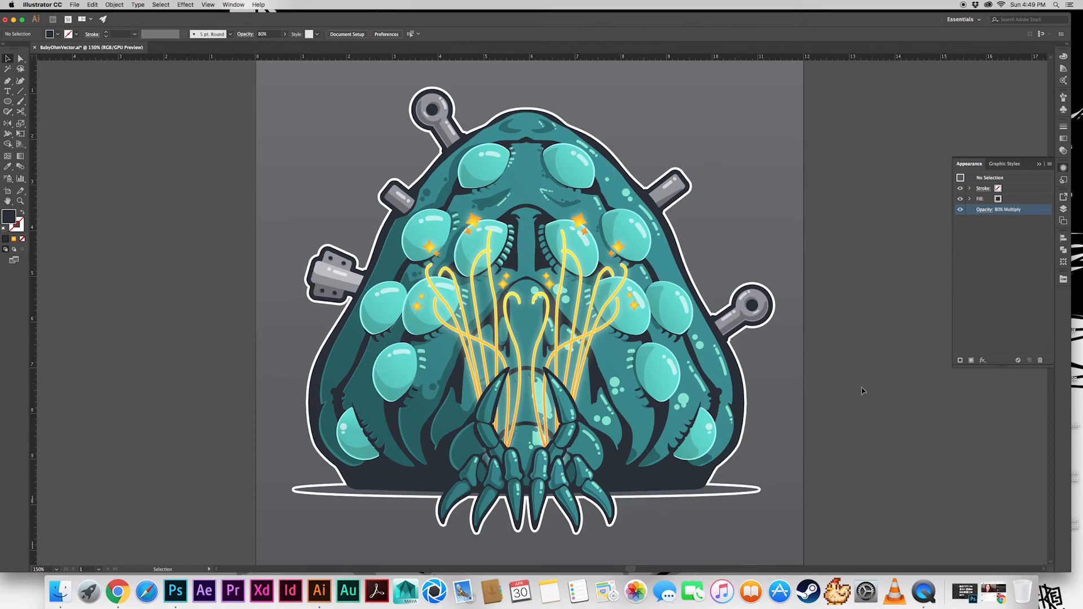
pyautogui.click(1038, 164)
pyautogui.press('super+minus')
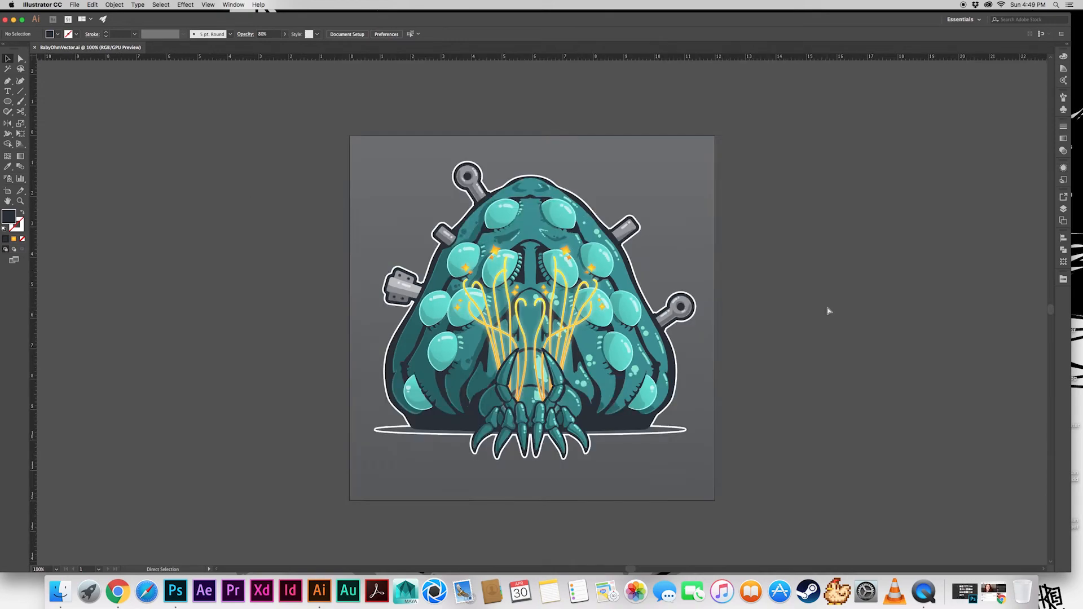
pyautogui.moveTo(798, 343); pyautogui.dragTo(794, 333)
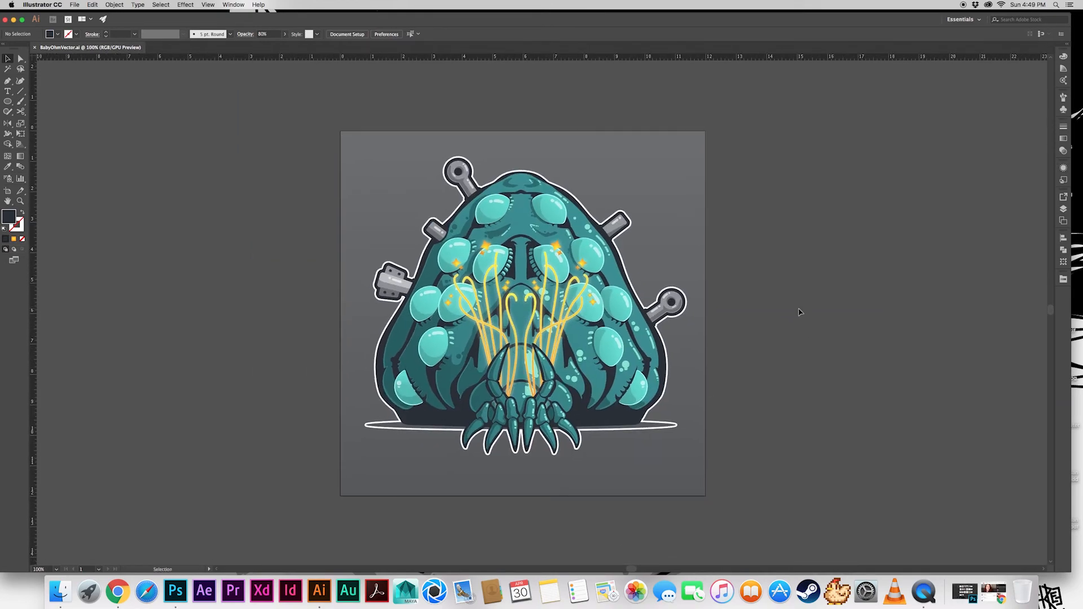
pyautogui.click(75, 5)
pyautogui.moveTo(112, 140)
pyautogui.click(189, 151)
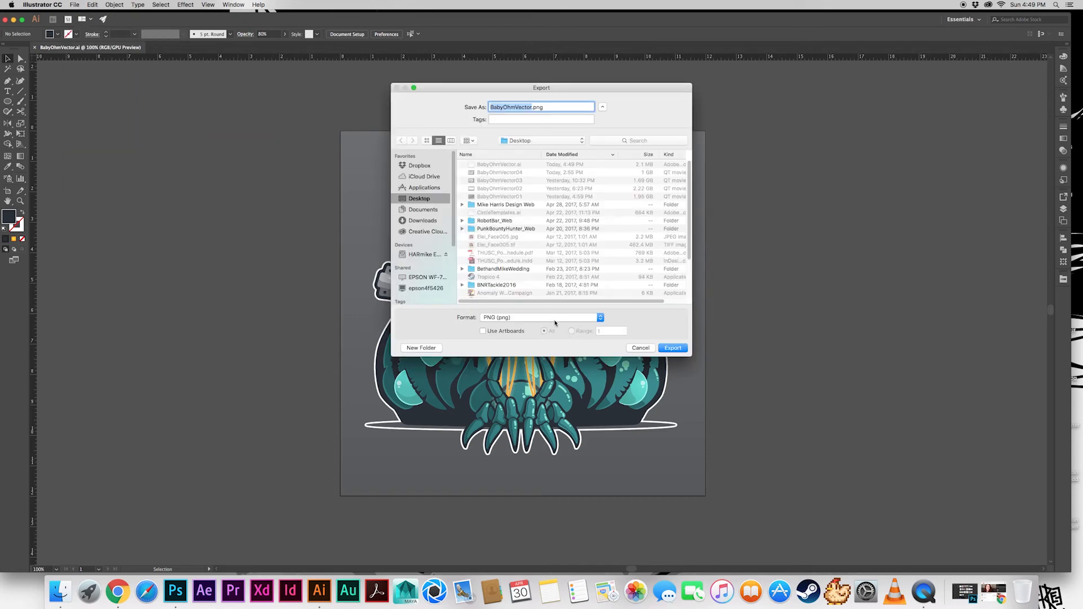
pyautogui.click(641, 348)
# Place the linked image Toned Fiber Paper.jpg from the Texture folder into the Texture layer
pyautogui.click(1063, 208)
pyautogui.click(1041, 131)
pyautogui.click(114, 4)
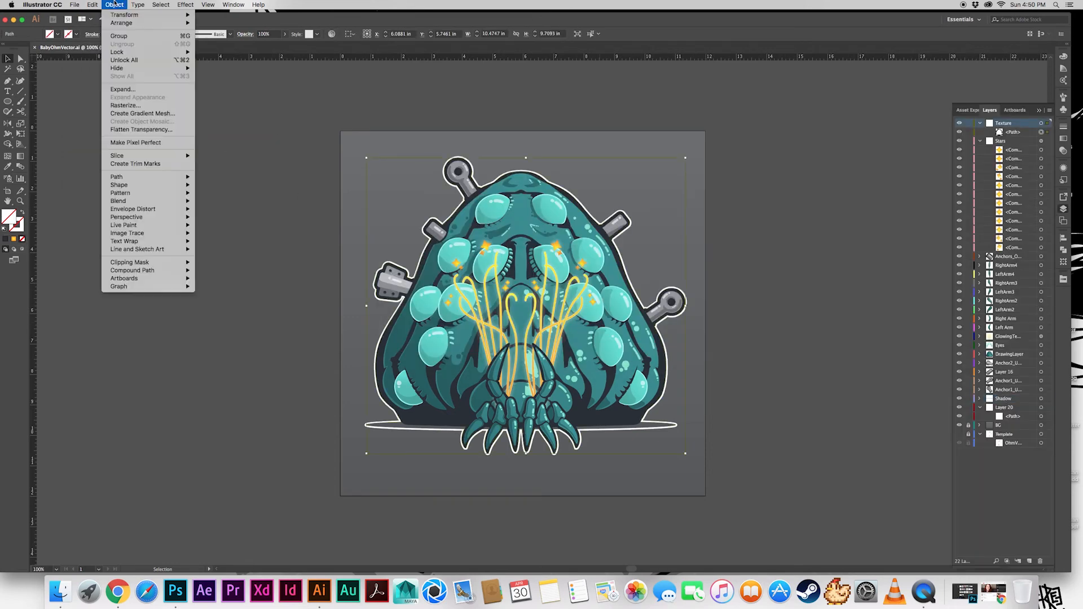
pyautogui.click(96, 128)
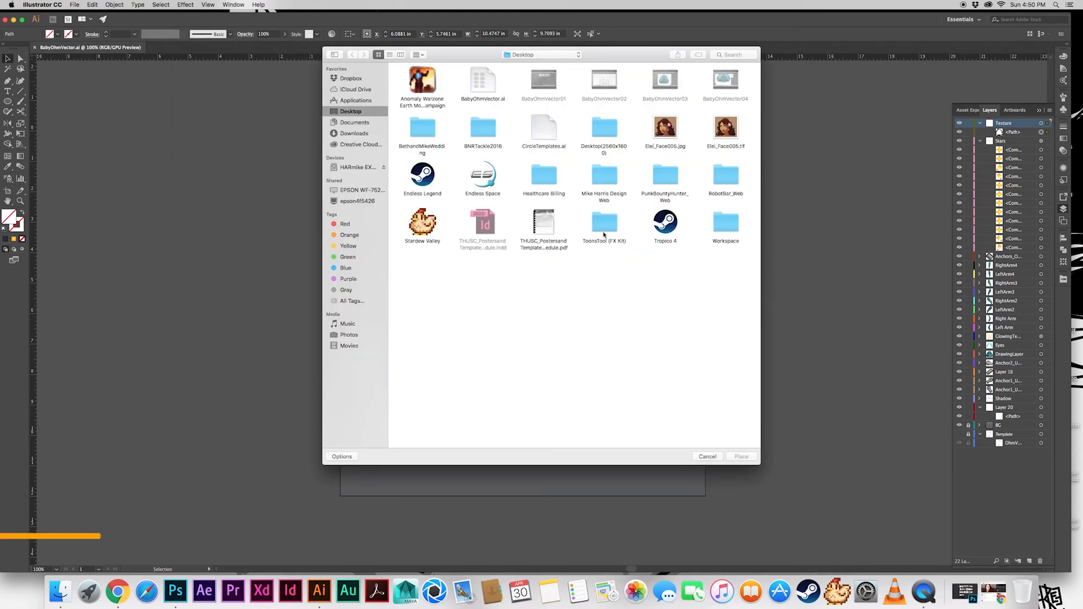
pyautogui.click(473, 84)
pyautogui.doubleClick(474, 84)
pyautogui.doubleClick(540, 413)
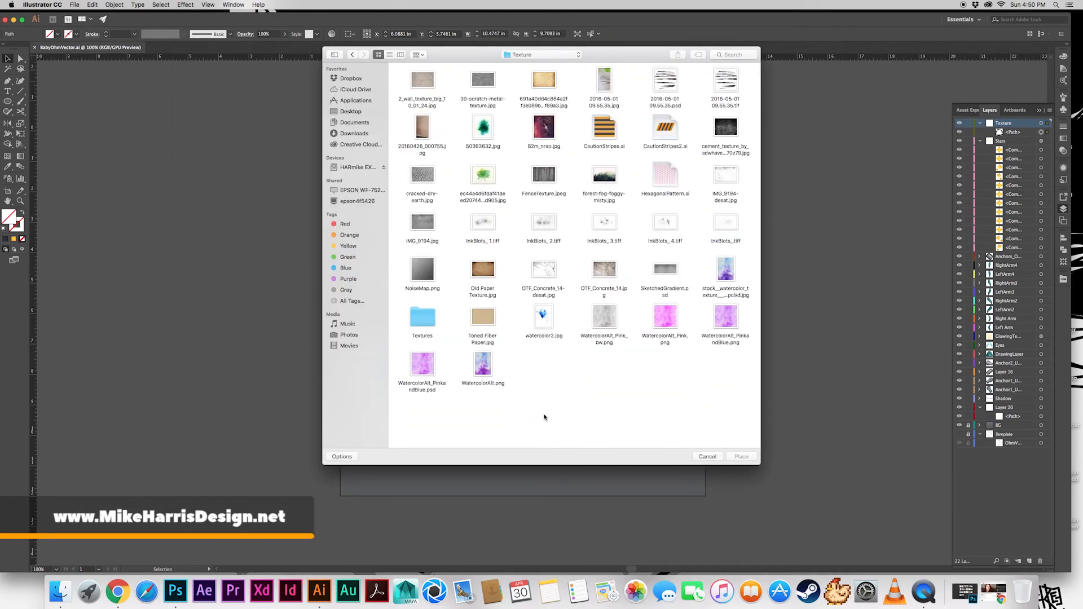
pyautogui.click(496, 322)
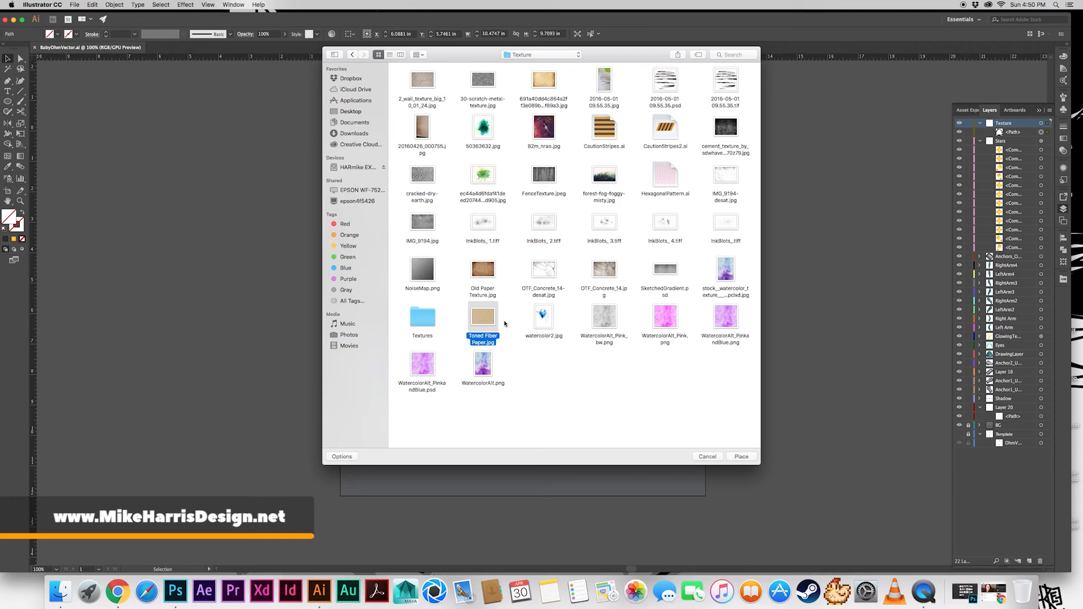
pyautogui.click(741, 456)
pyautogui.click(296, 135)
# Position the placed paper texture so that it covers the entire creature artwork
pyautogui.press('super+minus')
pyautogui.press('super+minus')
pyautogui.press('super+minus')
pyautogui.press('super+minus')
pyautogui.moveTo(696, 421); pyautogui.dragTo(509, 288)
pyautogui.moveTo(496, 263); pyautogui.dragTo(492, 262)
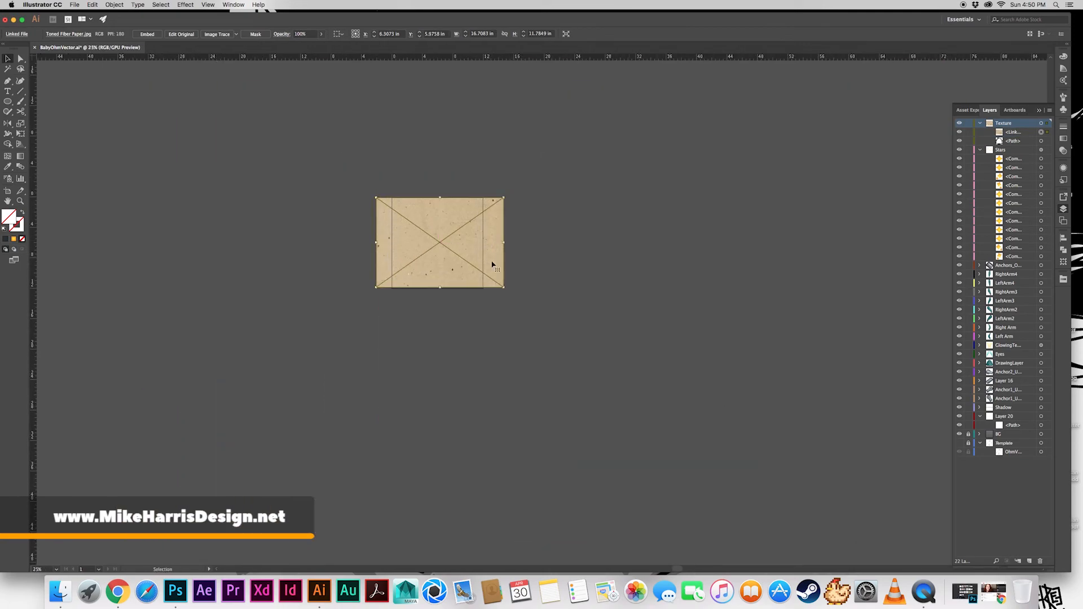
# Move the silhouette path above the paper image in the Texture layer and make a clipping mask from both
pyautogui.moveTo(1016, 141); pyautogui.dragTo(1017, 128)
pyautogui.keyDown('shift'); pyautogui.click(1041, 133); pyautogui.keyUp('shift')
pyautogui.click(122, 6)
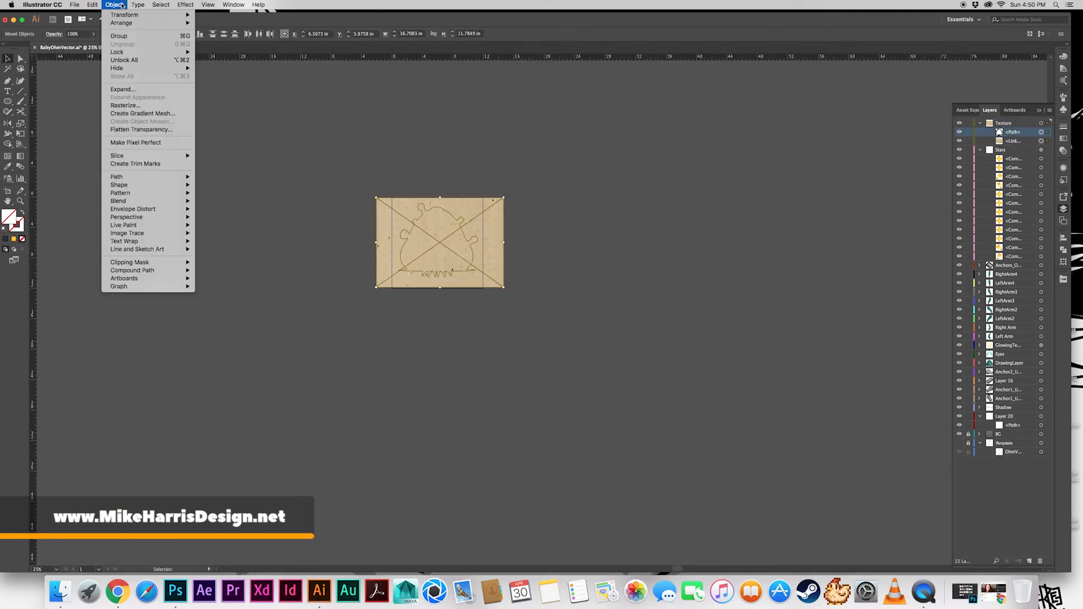
pyautogui.moveTo(169, 263)
pyautogui.click(208, 263)
pyautogui.click(514, 231)
# Set the clipped paper texture group's blending mode to Multiply and its opacity to 20%
pyautogui.press('super+plus')
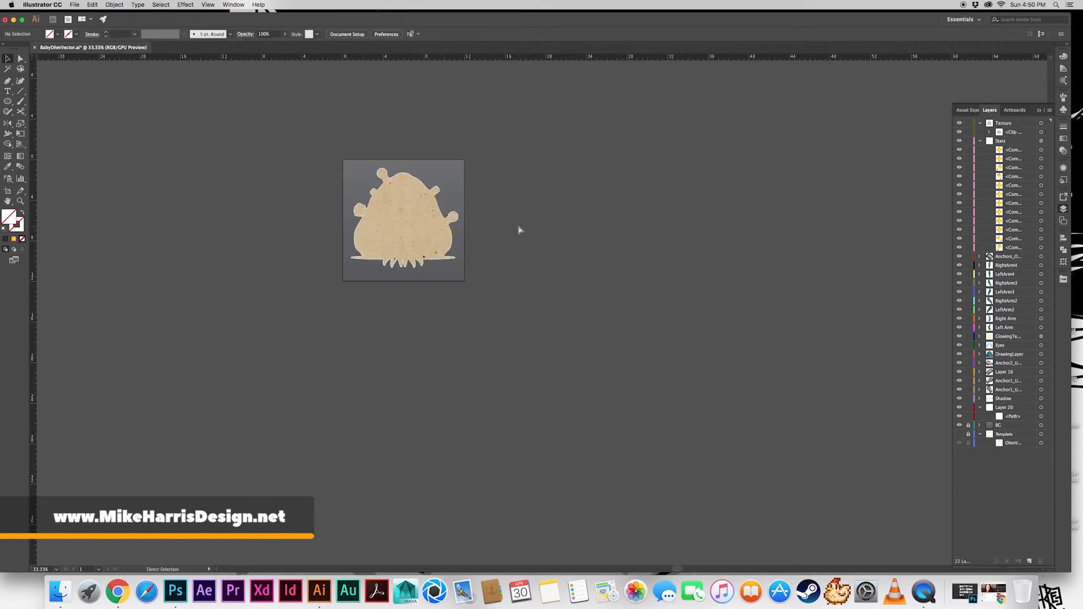
pyautogui.press('super+plus')
pyautogui.press('super+plus')
pyautogui.press('super+plus')
pyautogui.moveTo(195, 65); pyautogui.dragTo(439, 277)
pyautogui.click(1040, 133)
pyautogui.click(1063, 167)
pyautogui.click(984, 199)
pyautogui.click(914, 215)
pyautogui.click(909, 239)
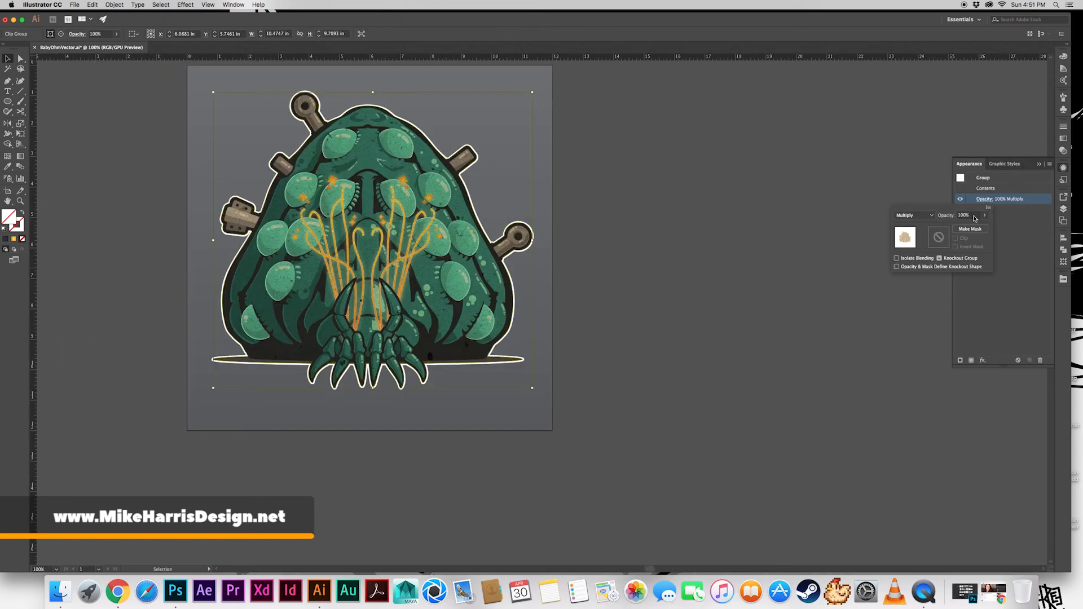
pyautogui.write('0')
pyautogui.press('Return')
# Change the clipped texture group's blending mode to Overlay and set its opacity to 50%
pyautogui.click(981, 200)
pyautogui.click(914, 216)
pyautogui.click(912, 293)
pyautogui.doubleClick(971, 215)
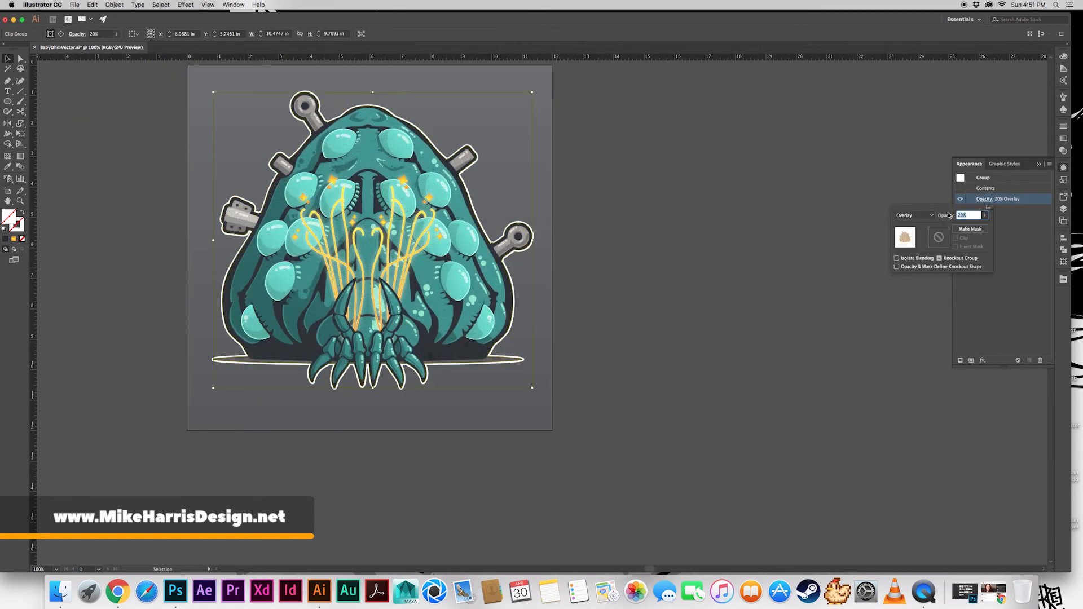
pyautogui.write('50')
pyautogui.press('Return')
pyautogui.press('super+plus')
pyautogui.moveTo(808, 356); pyautogui.dragTo(782, 340)
pyautogui.click(822, 298)
pyautogui.moveTo(825, 276); pyautogui.dragTo(815, 288)
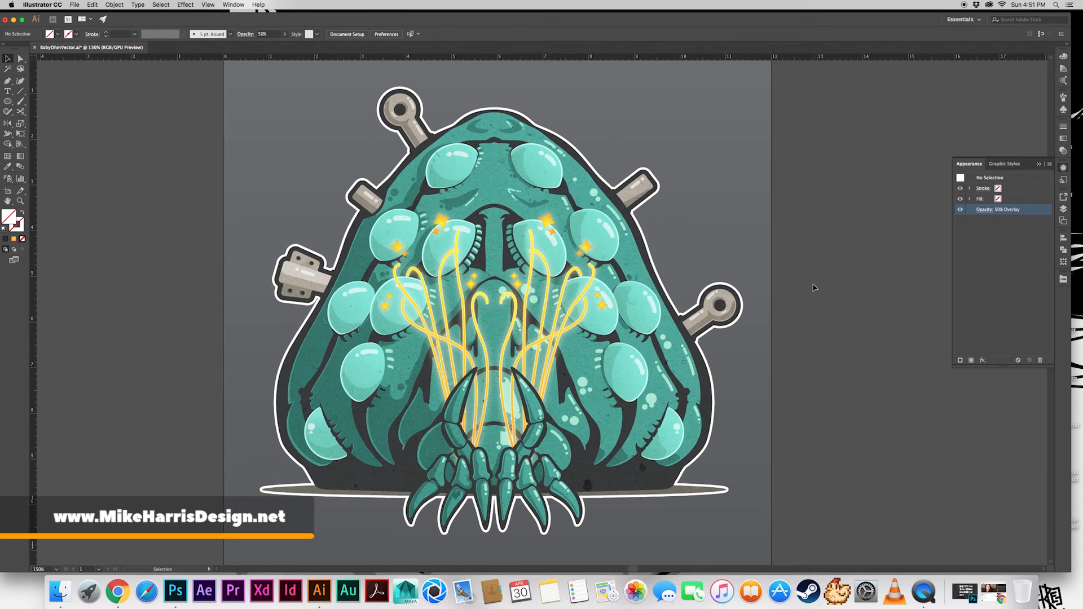
# Try to set the texture overlay's opacity to 40% without selecting the clip group
pyautogui.click(984, 210)
pyautogui.click(948, 226)
pyautogui.write('40')
pyautogui.press('Return')
# Select the clip group in the Texture layer and set its opacity to 40%
pyautogui.click(1064, 208)
pyautogui.click(1039, 133)
pyautogui.click(1063, 167)
pyautogui.click(982, 199)
pyautogui.click(949, 214)
pyautogui.press('Return')
pyautogui.click(821, 322)
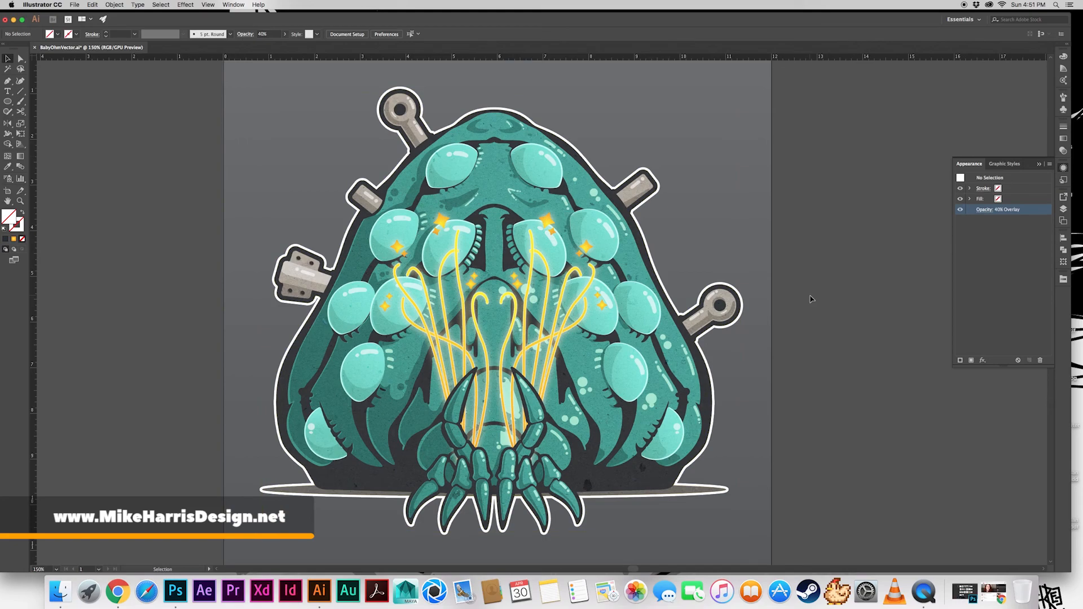